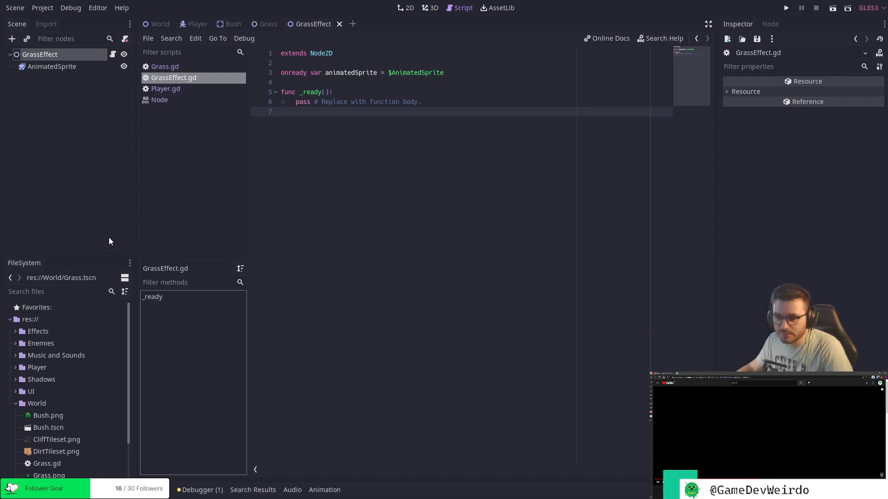
# Show the World scene in the 2D workspace and run the project.
pyautogui.click(160, 25)
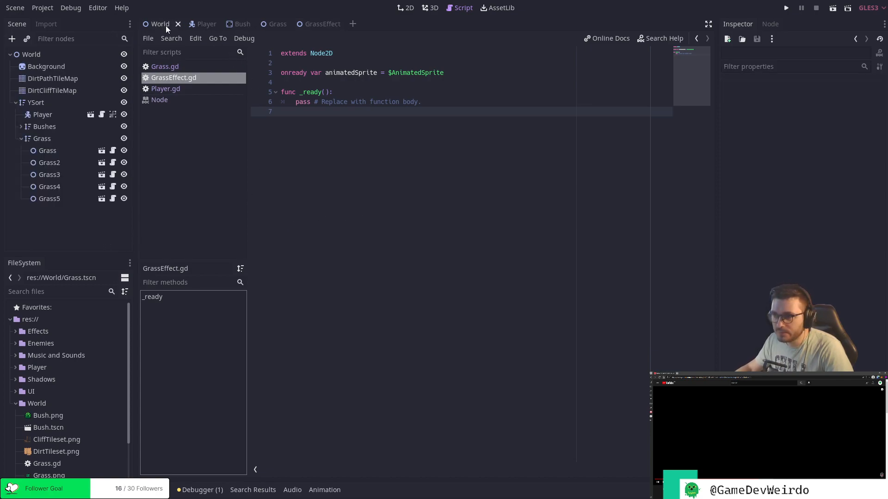
pyautogui.click(406, 8)
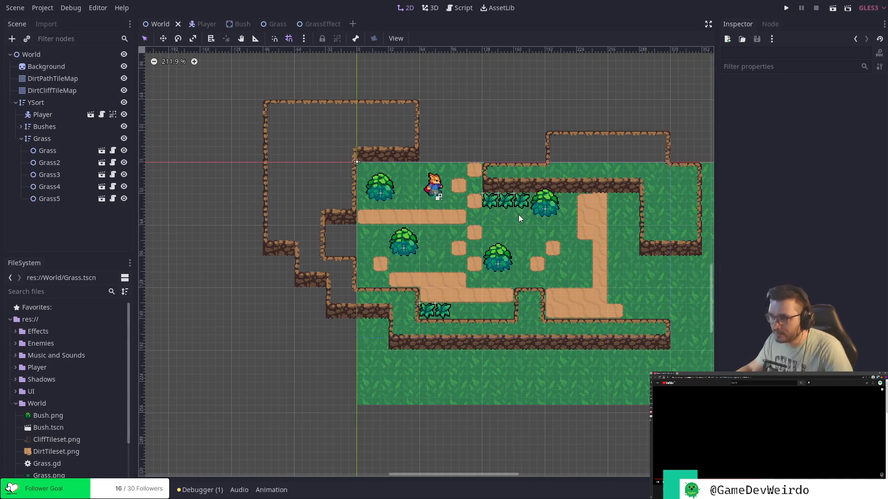
pyautogui.click(786, 8)
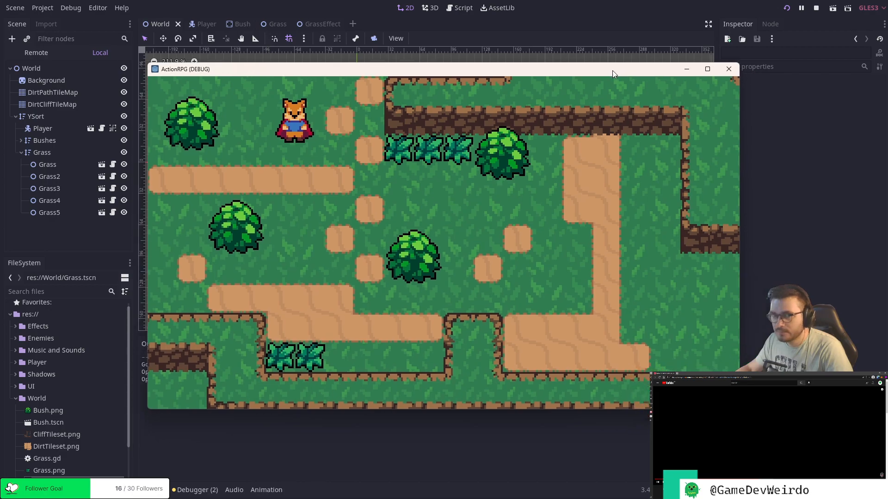
pyautogui.moveTo(612, 70); pyautogui.dragTo(514, 49)
# Walk the player around the map in all directions in the running game to test the movement.
pyautogui.press('Down')
pyautogui.press('Right')
pyautogui.press('Left')
pyautogui.press('Down')
pyautogui.press('Right')
pyautogui.press('Up')
pyautogui.press('Left')
pyautogui.press('Down')
pyautogui.press('Right')
pyautogui.press('Down')
pyautogui.press('Right')
pyautogui.press('Left')
pyautogui.press('Up')
pyautogui.press('Right')
pyautogui.press('Up')
pyautogui.press('Right')
pyautogui.press('Down')
pyautogui.press('Up')
pyautogui.press('Left')
# Test the player's attack in different directions between the bushes, and close the running game.
pyautogui.press('space')
pyautogui.press('Left')
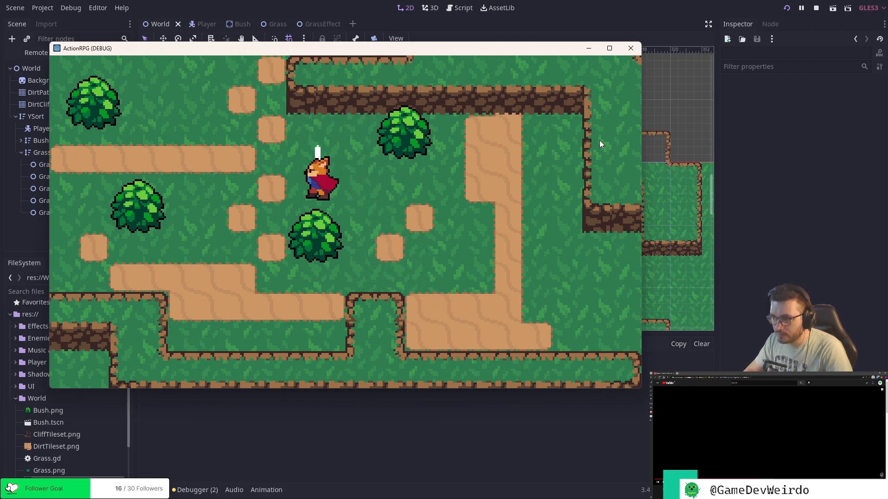
pyautogui.press('Down')
pyautogui.press('space')
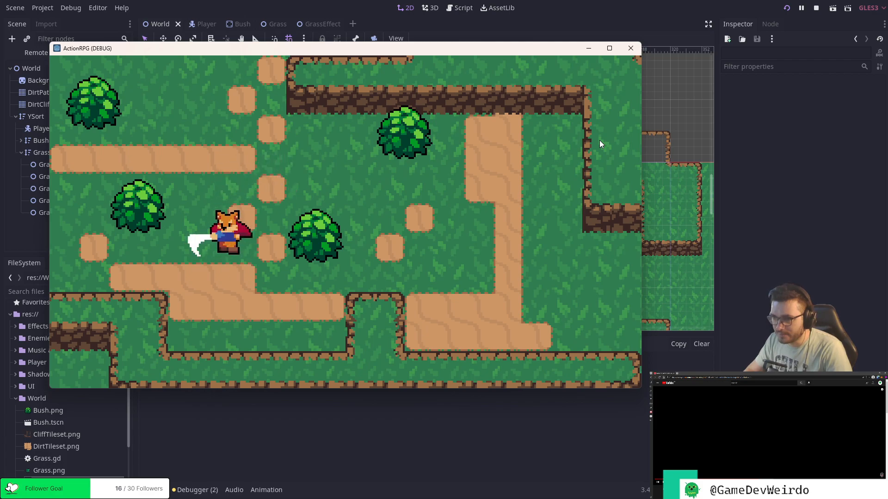
pyautogui.press('space')
pyautogui.press('space')
pyautogui.press('Up')
pyautogui.press('space')
pyautogui.press('Right')
pyautogui.press('space')
pyautogui.press('Left')
pyautogui.press('space')
pyautogui.press('Down')
pyautogui.press('Right')
pyautogui.press('Up')
pyautogui.press('Up')
pyautogui.press('Right')
pyautogui.press('Left')
pyautogui.press('Up')
pyautogui.press('Up')
pyautogui.press('Down')
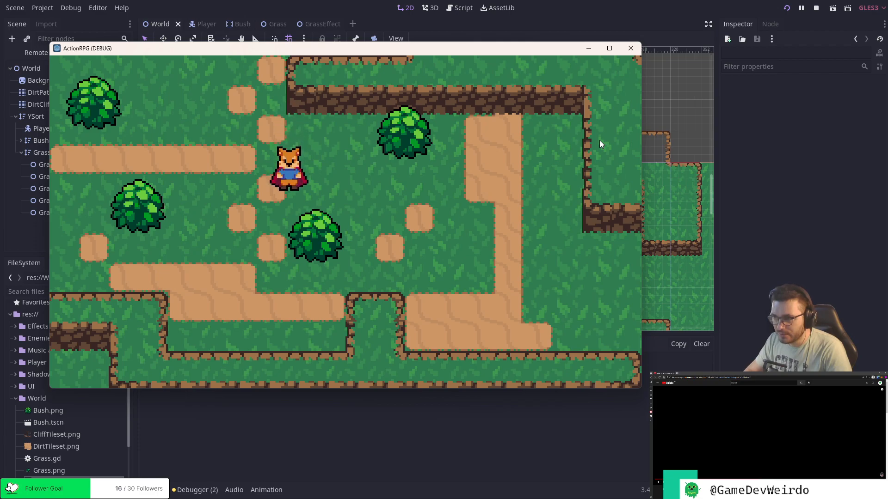
pyautogui.press('Left')
pyautogui.press('j')
pyautogui.press('j')
pyautogui.press('j')
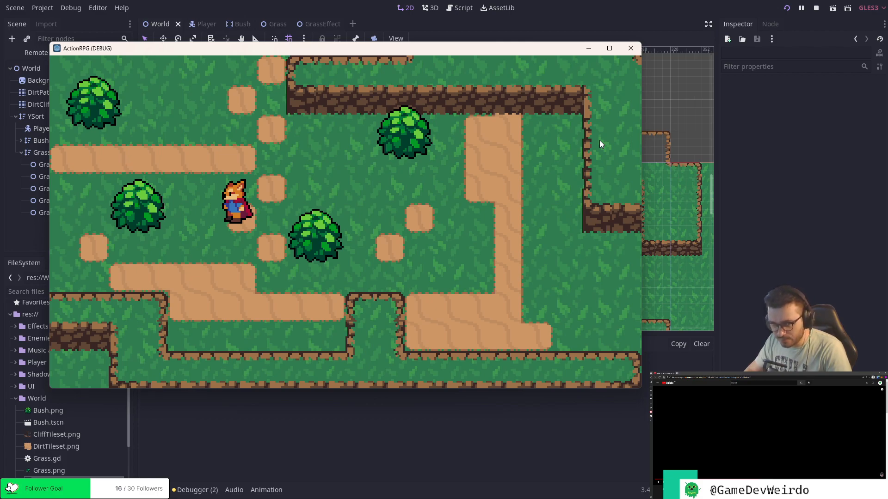
pyautogui.press('Right')
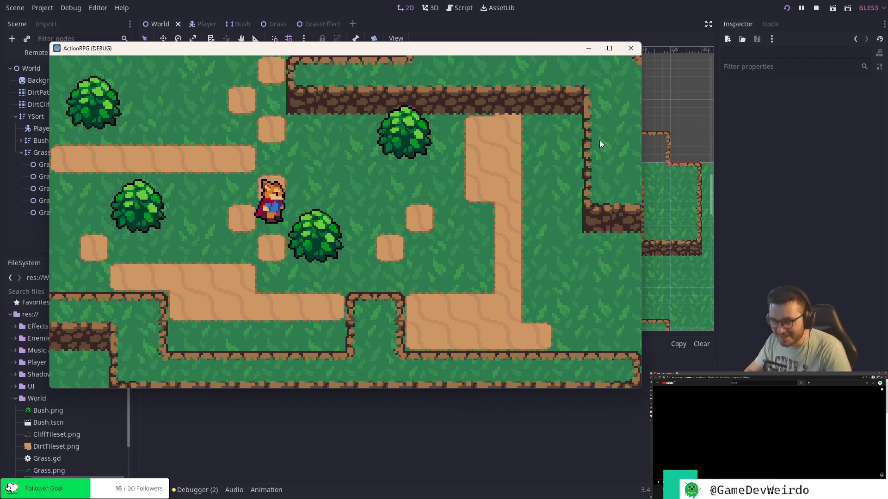
pyautogui.press('Right')
pyautogui.press('Up')
pyautogui.press('j')
pyautogui.press('Up')
pyautogui.press('Down')
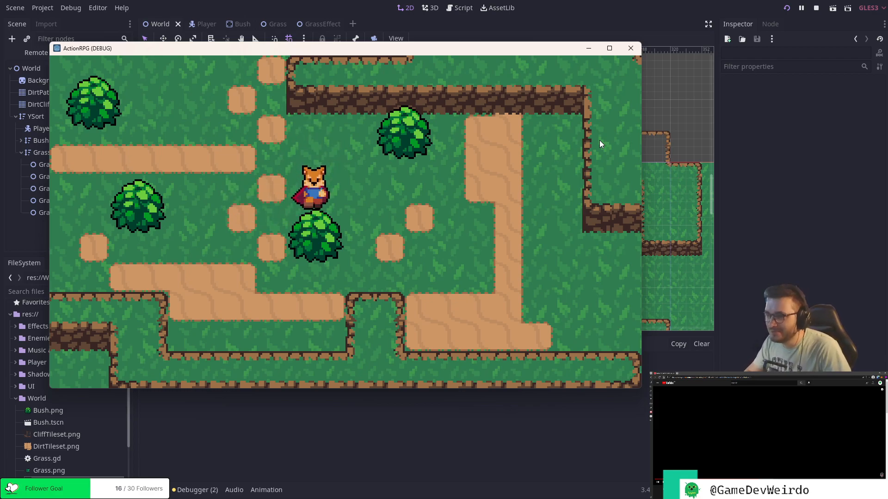
pyautogui.press('Left')
pyautogui.press('Left')
pyautogui.press('Up')
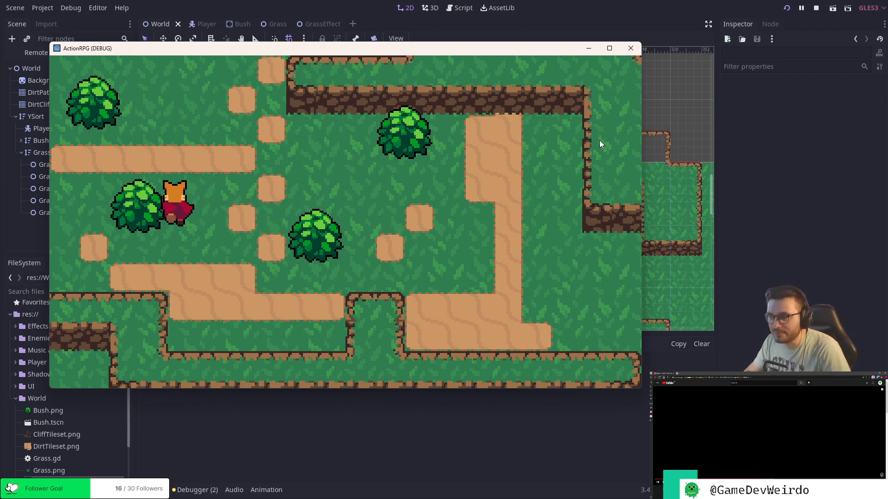
pyautogui.click(632, 49)
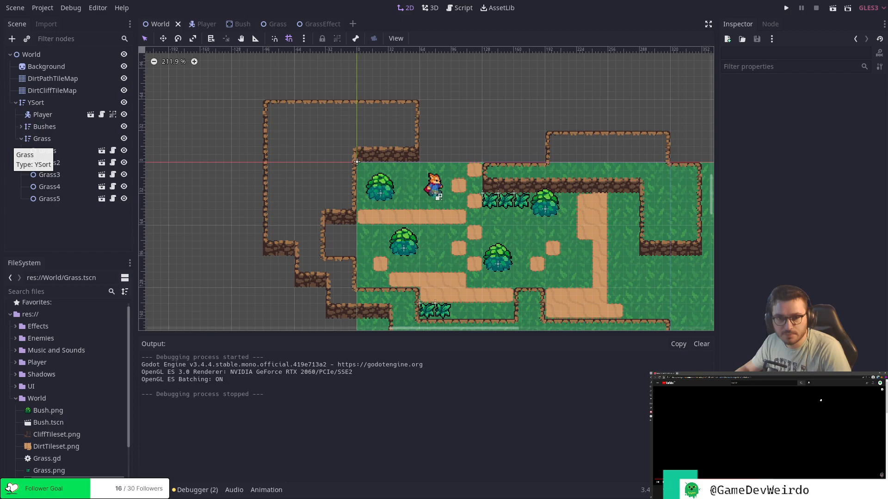
pyautogui.moveTo(0, 143); pyautogui.dragTo(887, 223)
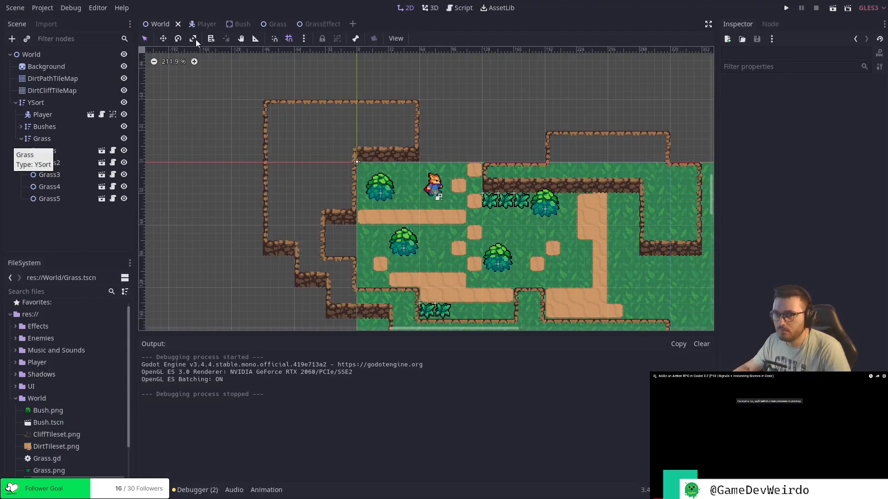
# In the GrassEffect script, replace the placeholder body of _ready() with animatedSprite.play("Animate").
pyautogui.click(313, 24)
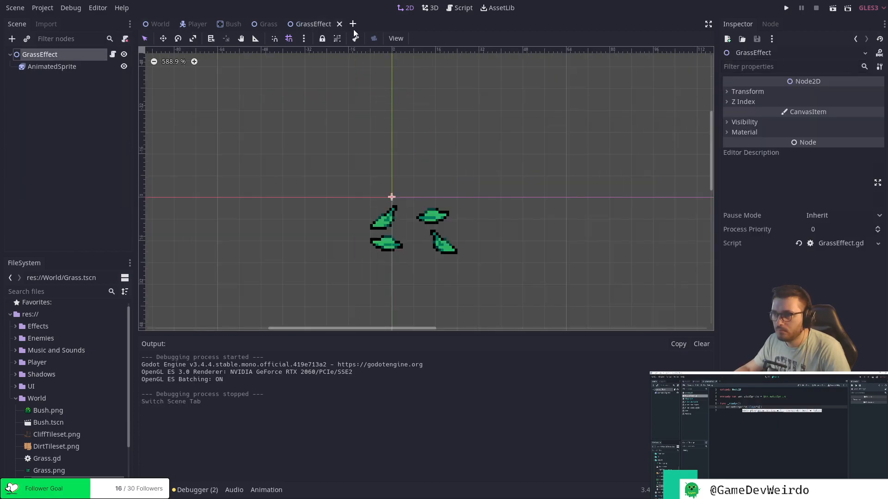
pyautogui.press('F3')
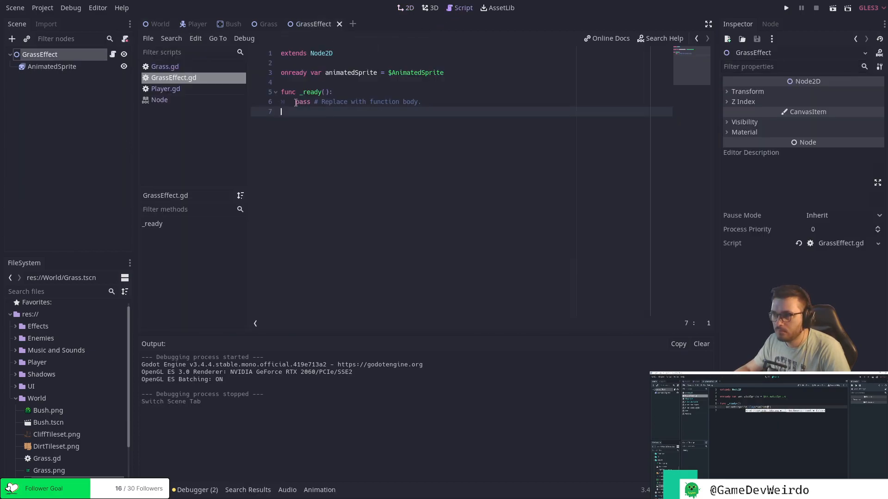
pyautogui.moveTo(296, 103); pyautogui.dragTo(439, 104)
pyautogui.write('ani')
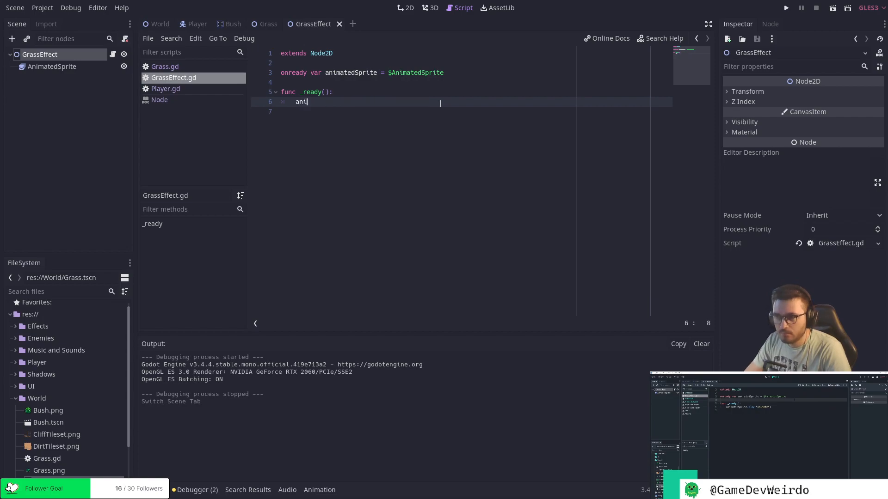
pyautogui.write('mated')
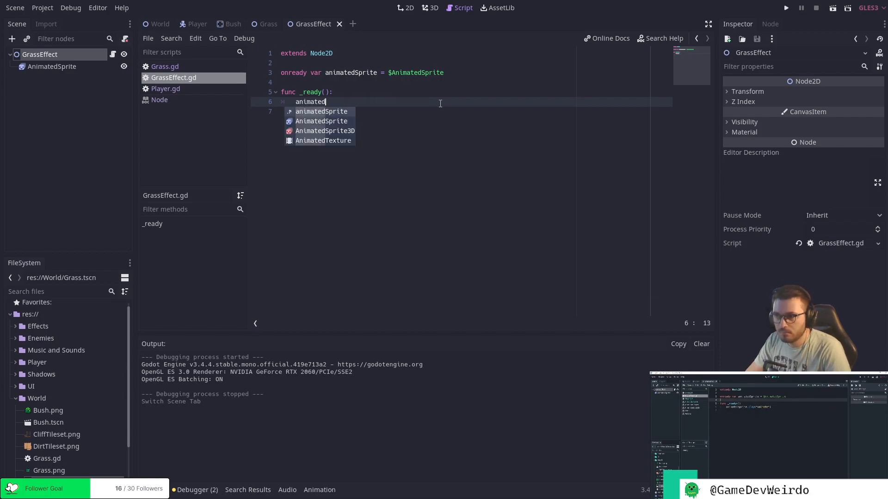
pyautogui.press('Return')
pyautogui.write('.pl')
pyautogui.press('Return')
pyautogui.write('"')
pyautogui.write('Anim')
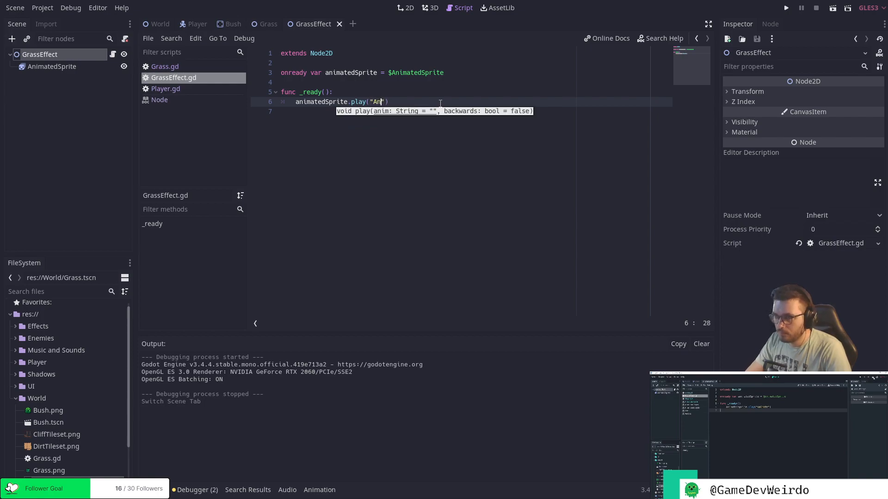
pyautogui.write('ate')
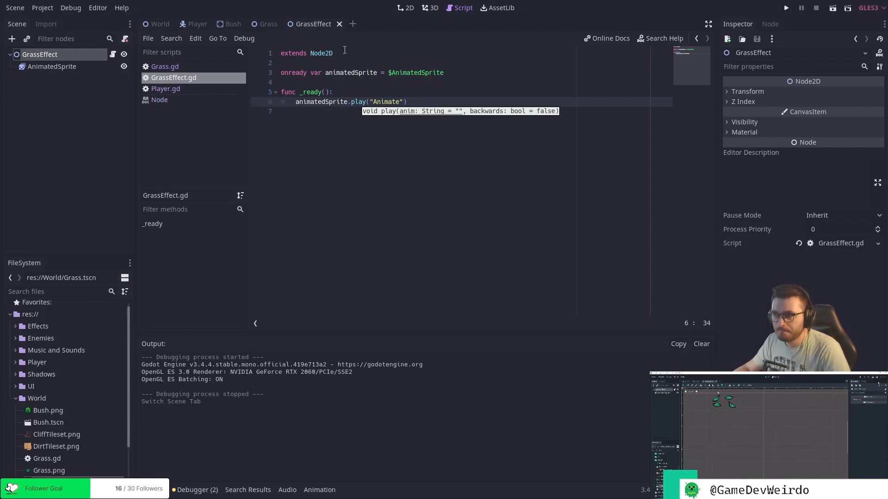
pyautogui.press('Escape')
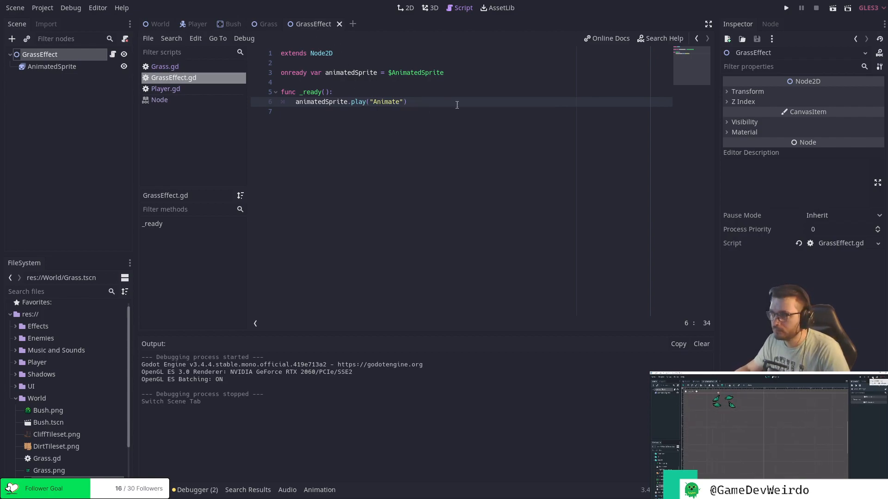
# Run the GrassEffect scene on its own to check the leaf animation, and close the game window.
pyautogui.click(832, 8)
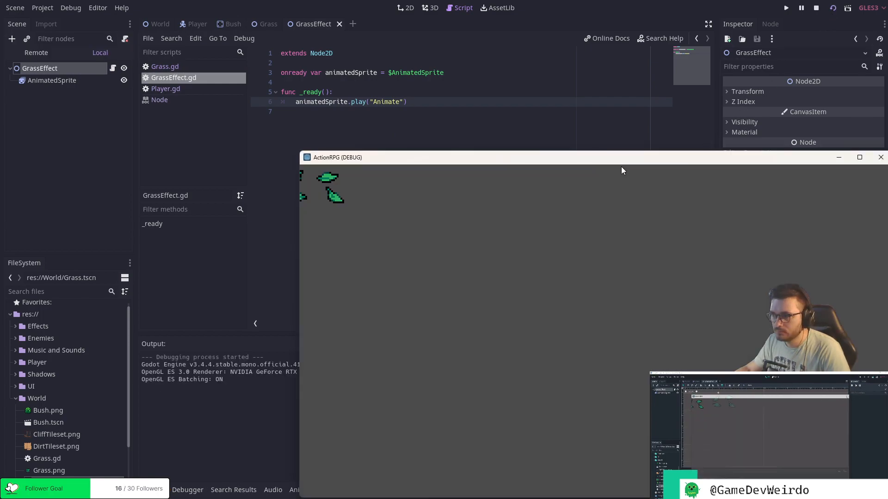
pyautogui.moveTo(617, 159); pyautogui.dragTo(589, 143)
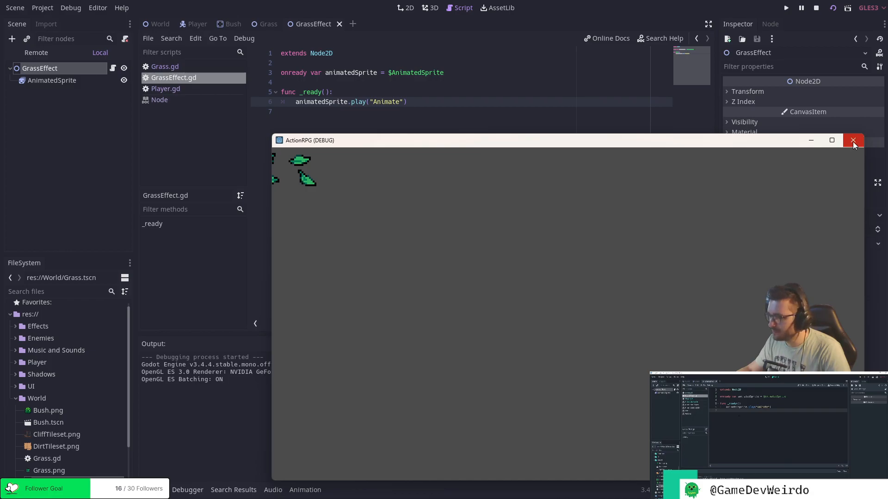
pyautogui.moveTo(762, 146); pyautogui.dragTo(647, 96)
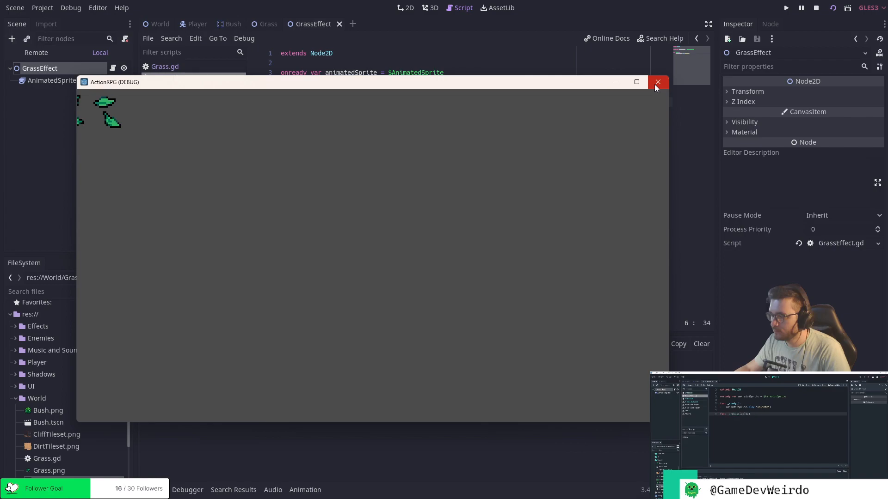
pyautogui.click(656, 86)
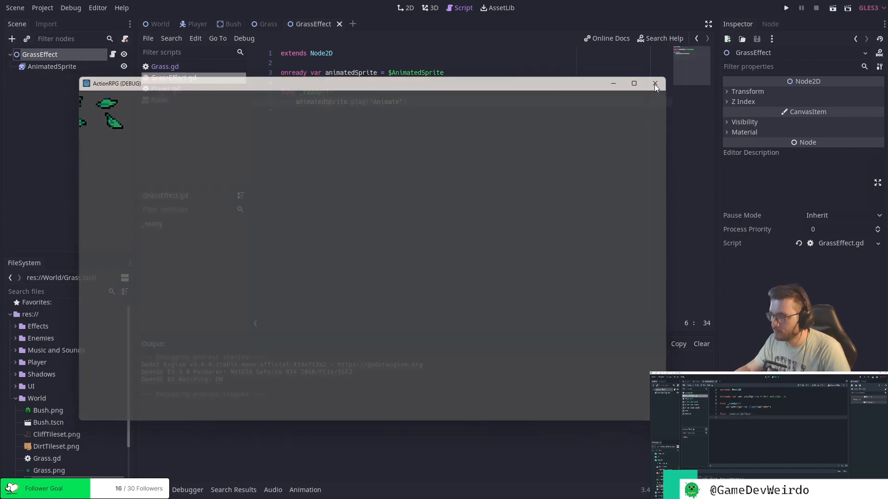
# Add a func _process(delta): function below _ready() in GrassEffect.gd.
pyautogui.click(326, 113)
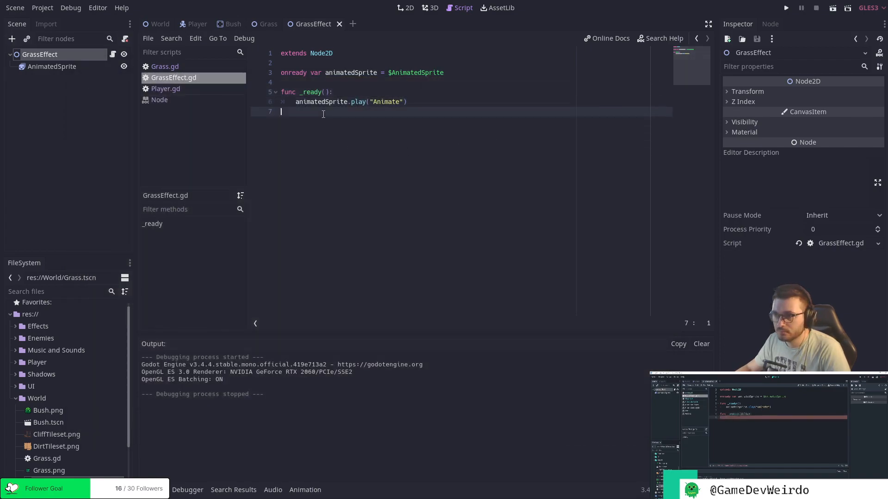
pyautogui.press('Return')
pyautogui.write('func')
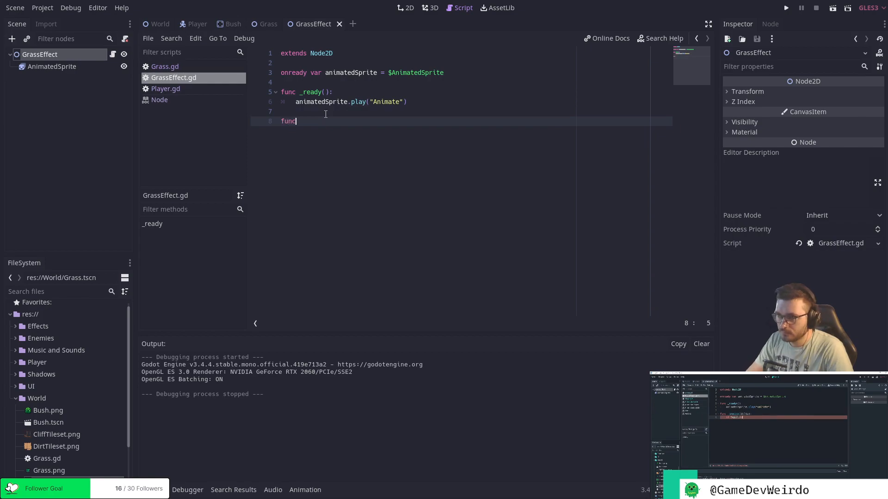
pyautogui.write(' _process')
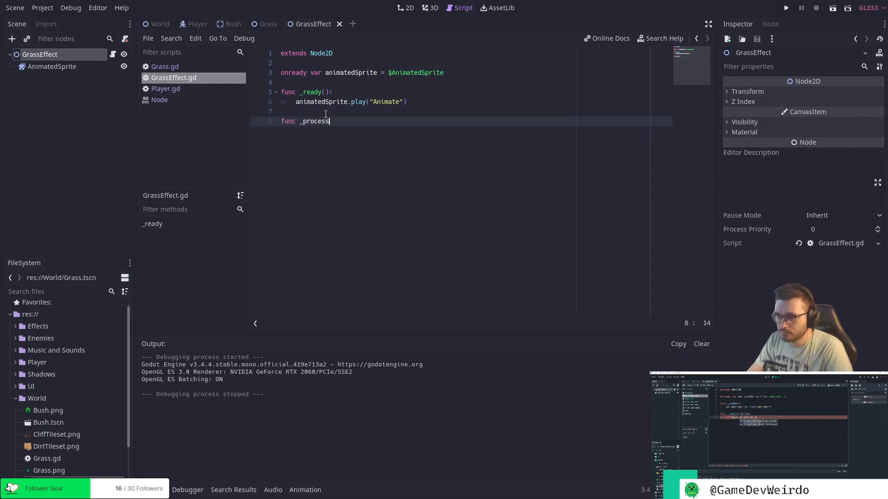
pyautogui.write('(delta):')
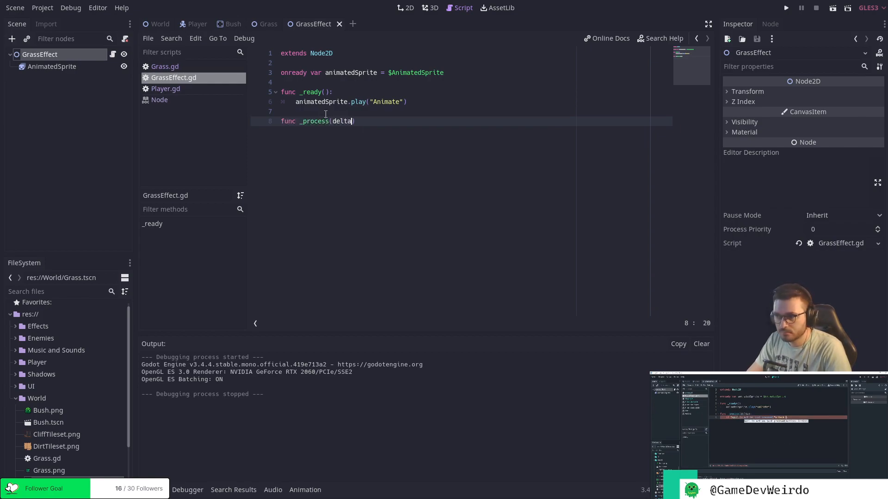
pyautogui.press('Return')
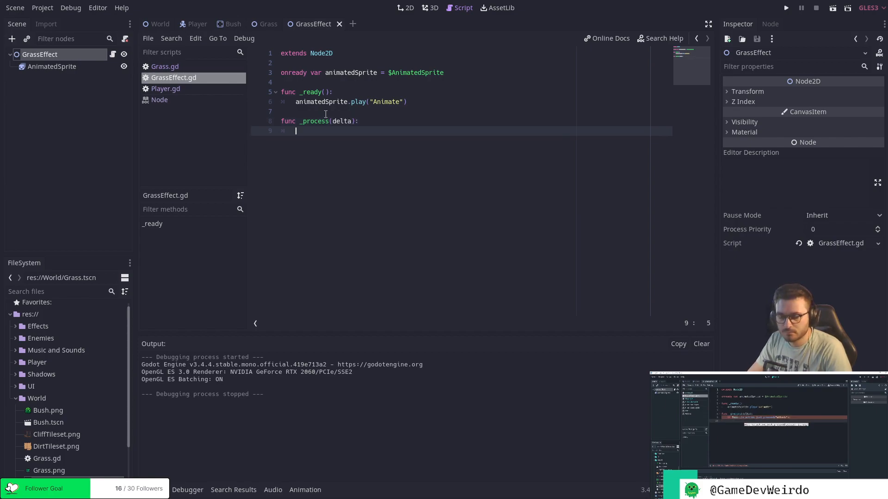
# Inside _process, write the condition if Input.is_action_just_pressed("attack").
pyautogui.write('if Input')
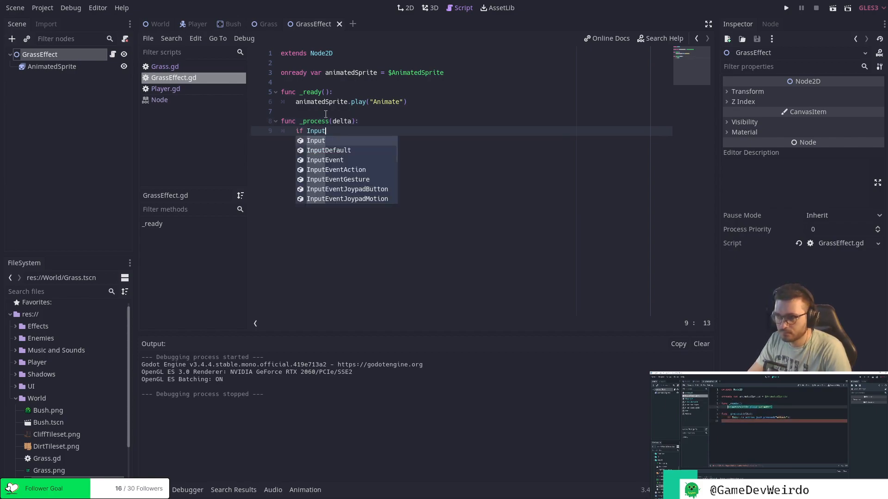
pyautogui.write('.is')
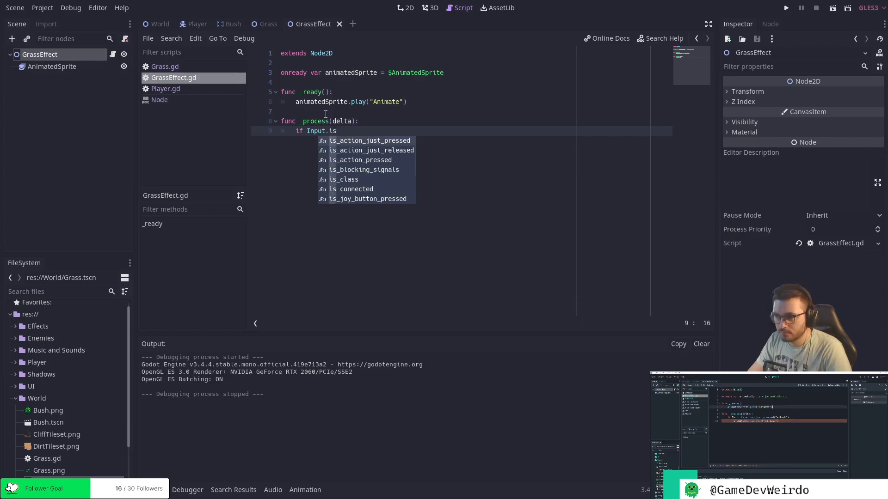
pyautogui.write('_action_just_pressed("at')
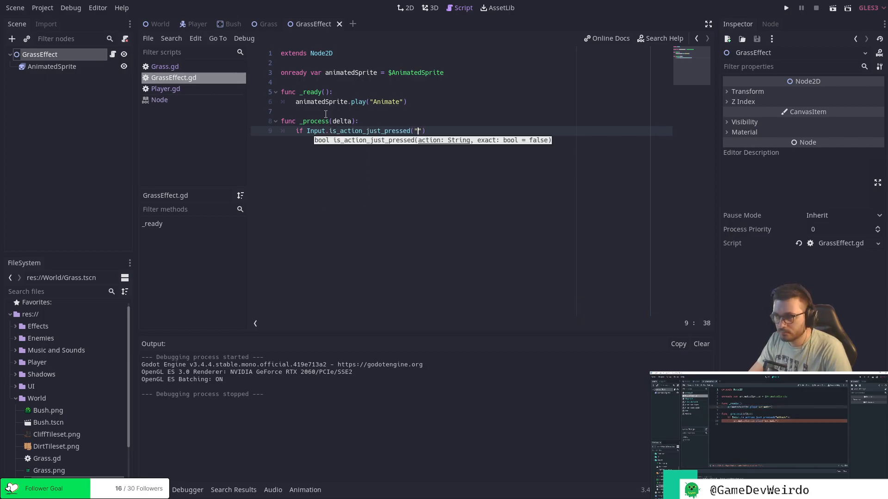
pyautogui.write('tack"')
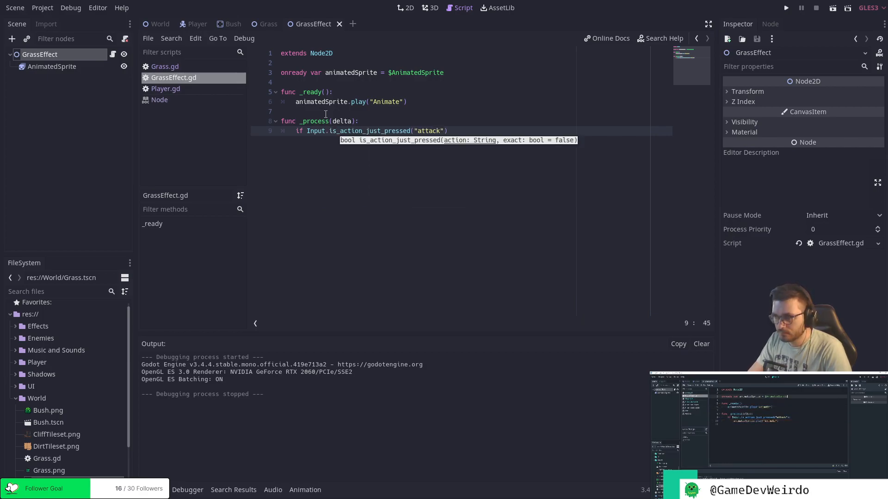
# End the attack condition with a colon, copy animatedSprite.play("Animate") from _ready() into its body, and save the script.
pyautogui.click(418, 102)
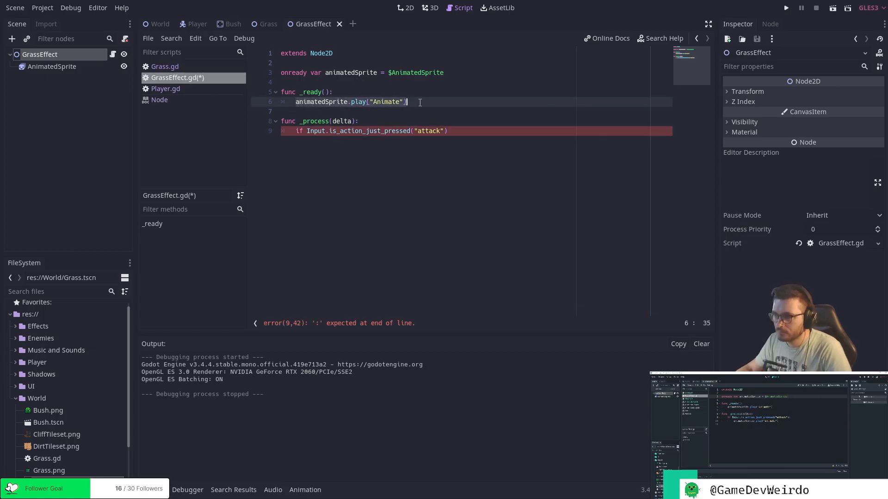
pyautogui.click(434, 138)
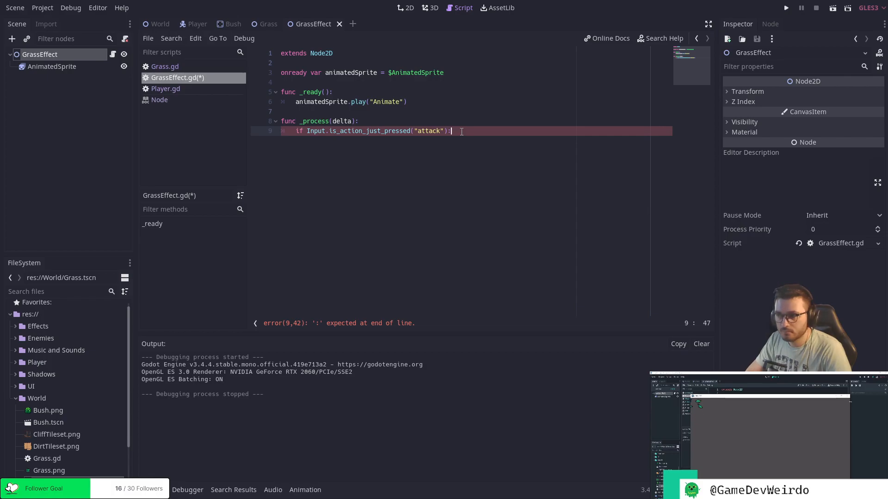
pyautogui.press('Return')
pyautogui.write('animatedSprite.play("Animate")')
pyautogui.hotkey('ctrl', 's')
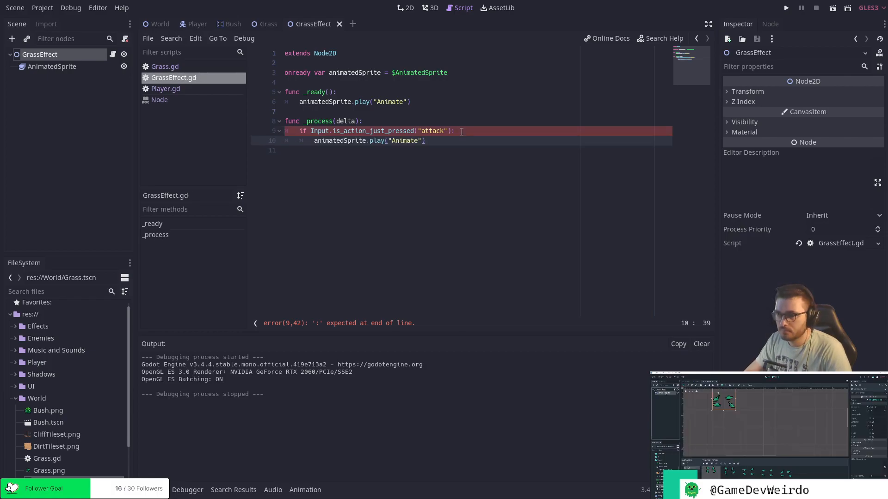
# Turn on Playing for the AnimatedSprite node, leave Loop off for the Animate animation, and save the scene.
pyautogui.press('Down')
pyautogui.click(469, 133)
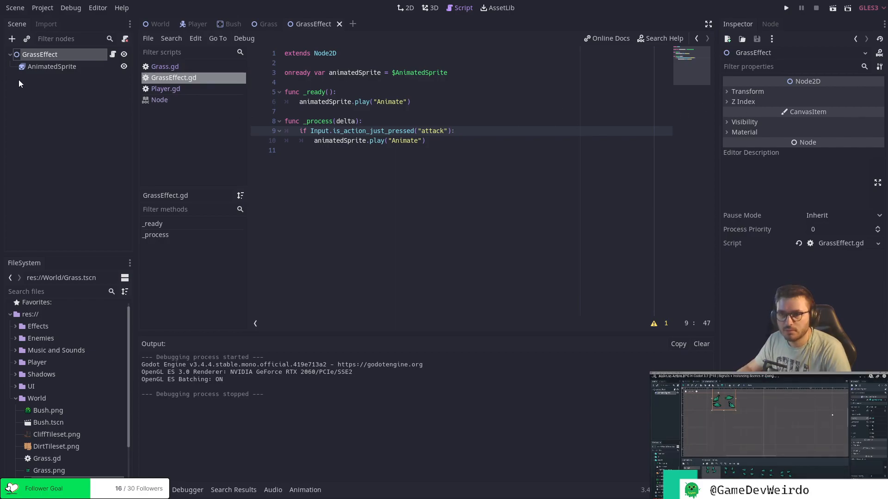
pyautogui.click(52, 66)
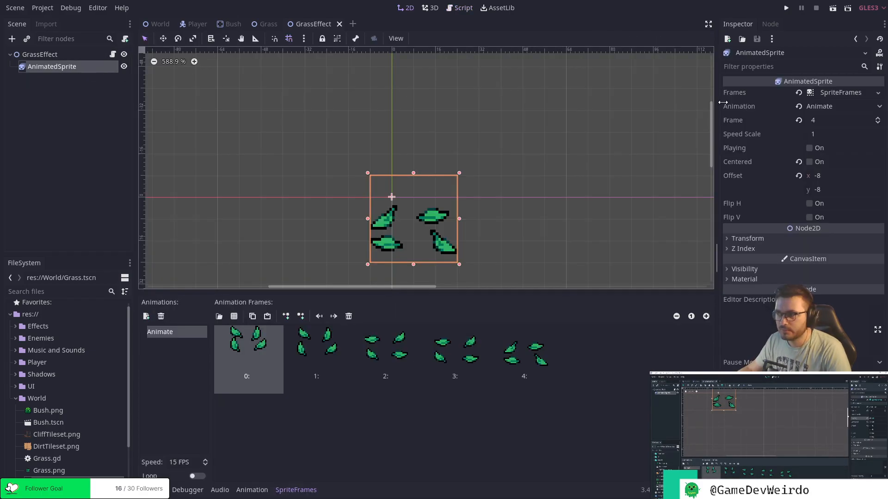
pyautogui.click(808, 148)
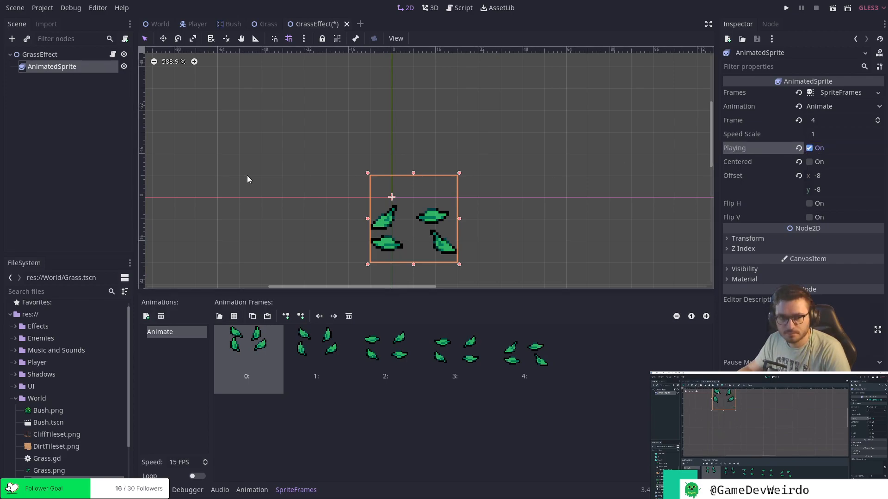
pyautogui.click(197, 476)
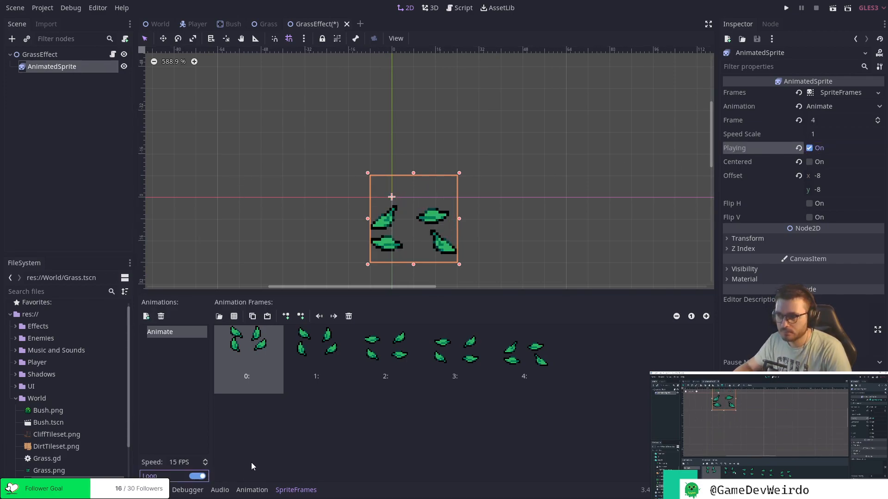
pyautogui.click(198, 476)
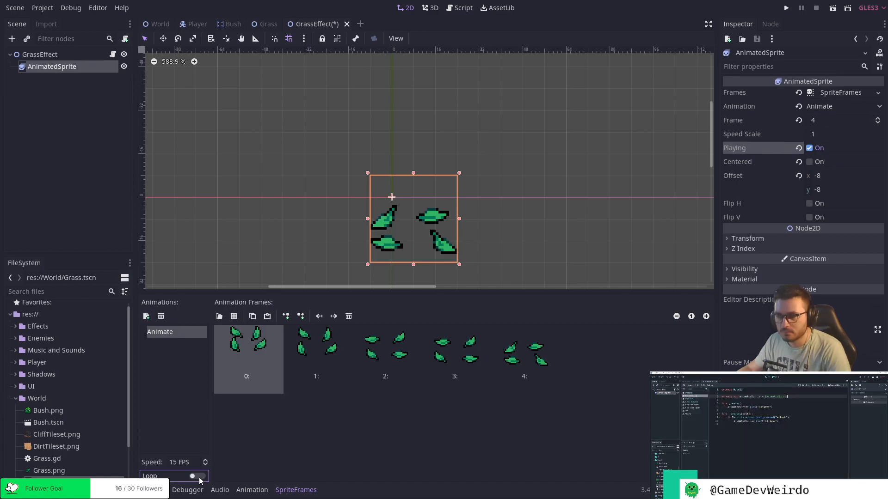
pyautogui.hotkey('ctrl', 's')
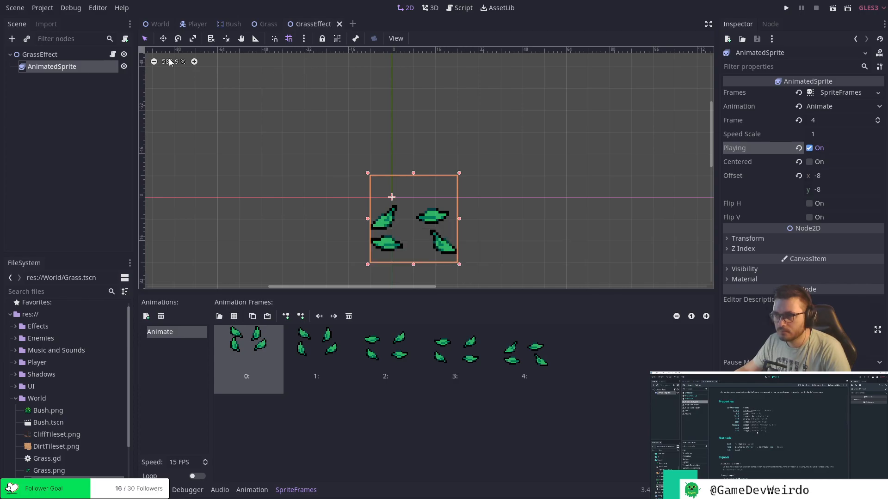
# Insert animatedSprite.frame = 0 above the play call in the attack condition of GrassEffect.gd.
pyautogui.click(462, 9)
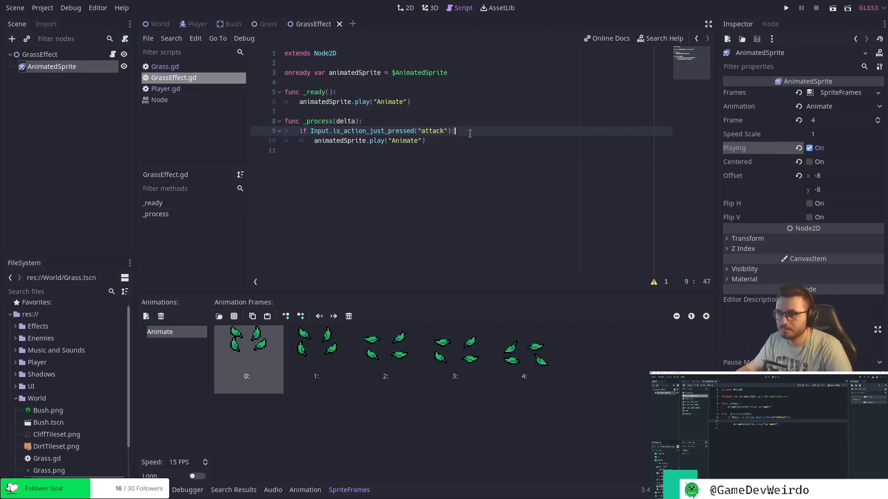
pyautogui.press('Return')
pyautogui.write('a')
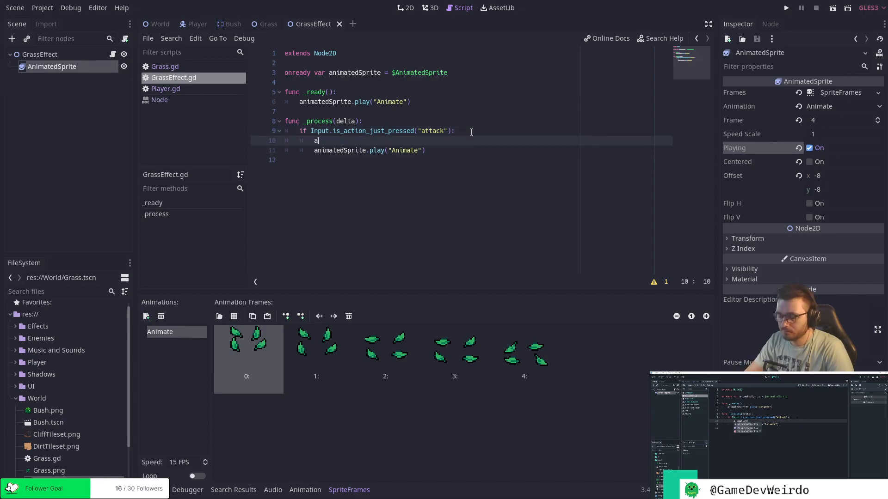
pyautogui.write('nimatedSp')
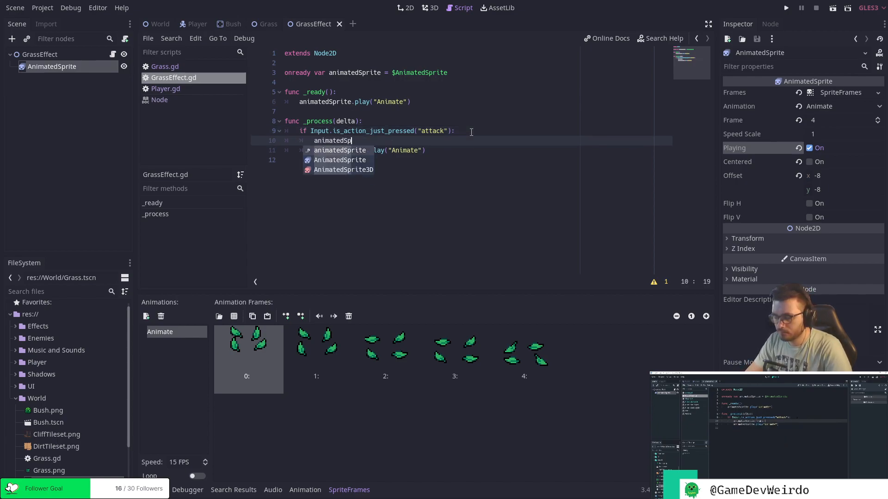
pyautogui.write('rite.fra')
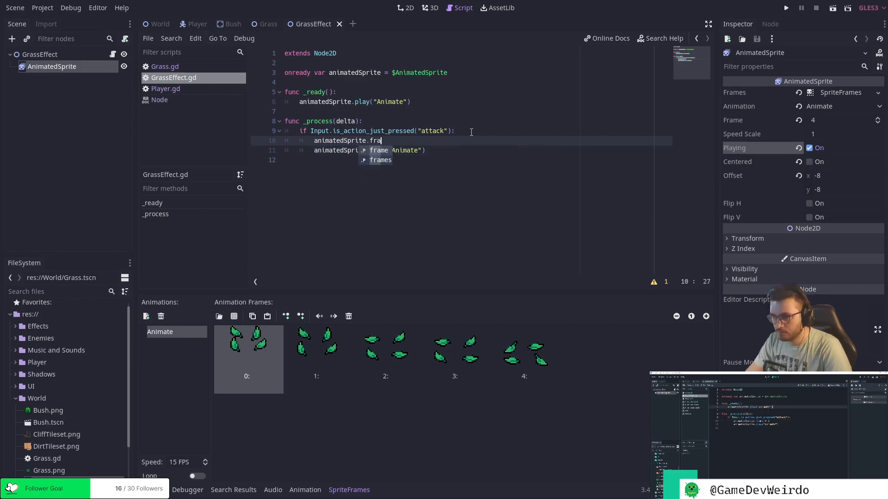
pyautogui.write('me = 0')
# Run the GrassEffect scene to test replaying the leaf animation on attack, and close the game window.
pyautogui.press('F5')
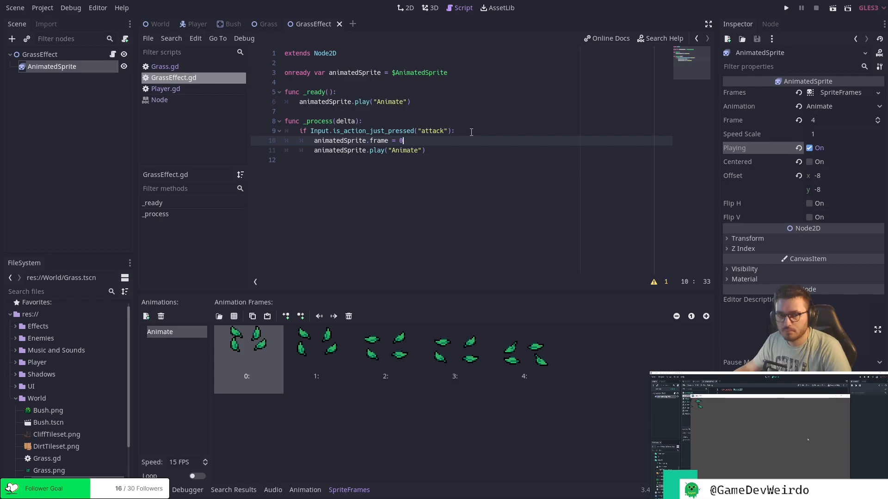
pyautogui.press('F5')
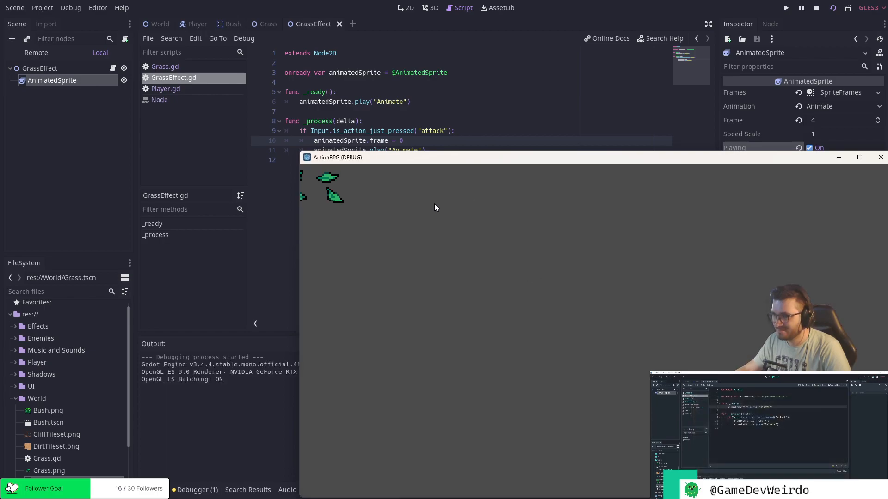
pyautogui.click(881, 157)
# Move the animatedSprite.frame = 0 line from the attack condition to the start of _ready().
pyautogui.click(446, 151)
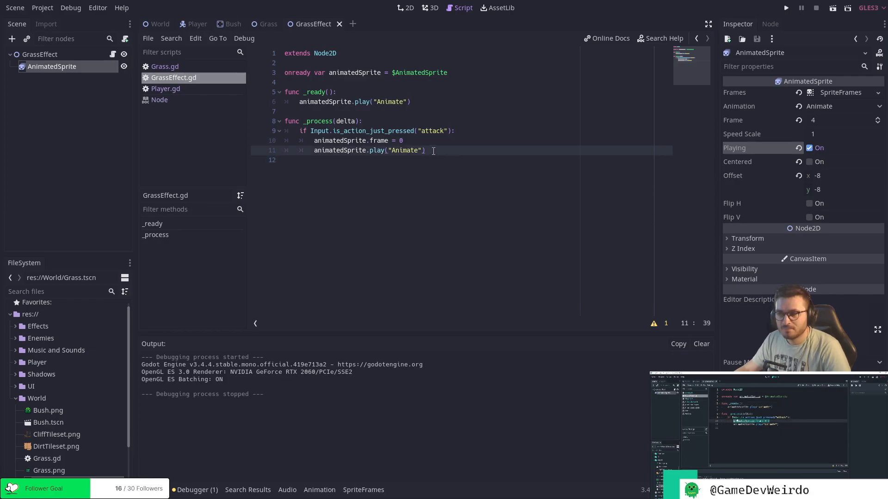
pyautogui.click(327, 139)
pyautogui.hotkey('shift', 'Home')
pyautogui.hotkey('shift', 'End')
pyautogui.hotkey('ctrl', 'c')
pyautogui.press('BackSpace')
pyautogui.click(354, 94)
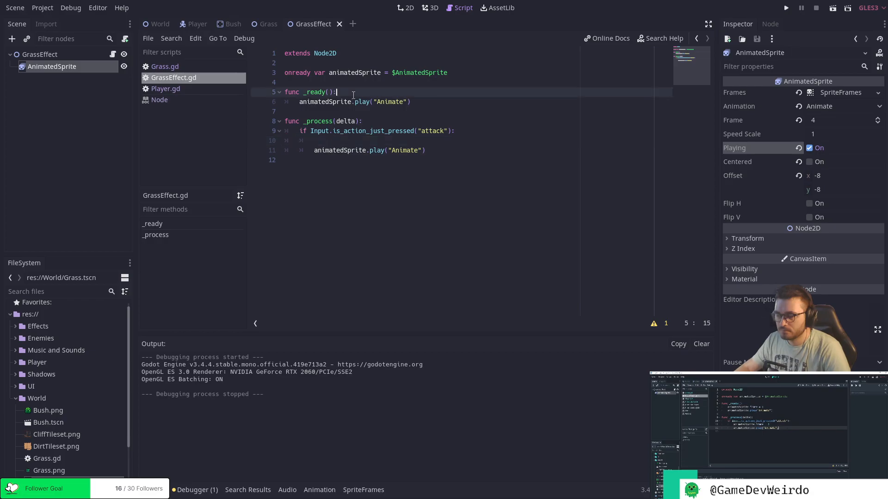
pyautogui.press('Return')
pyautogui.hotkey('ctrl', 'v')
# Delete the whole _process(delta) function from GrassEffect.gd and save the script.
pyautogui.press('Down')
pyautogui.press('Down')
pyautogui.press('Down')
pyautogui.press('Down')
pyautogui.press('Down')
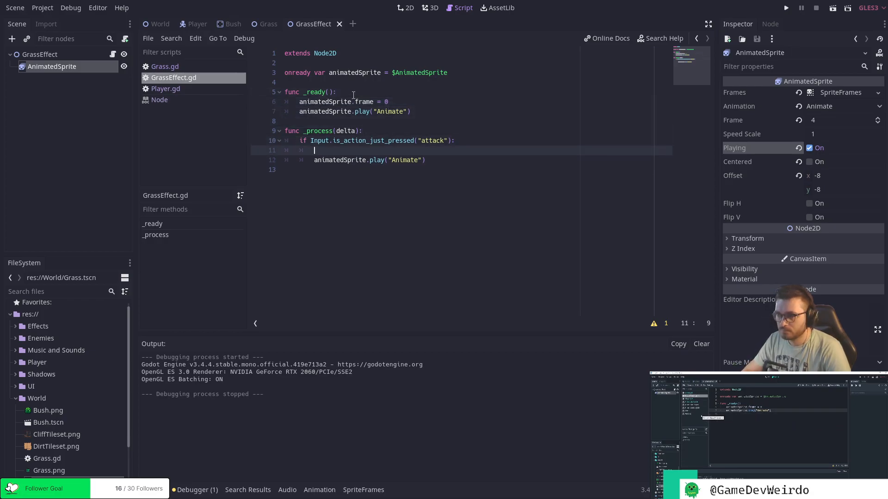
pyautogui.press('Up')
pyautogui.press('Up')
pyautogui.press('Up')
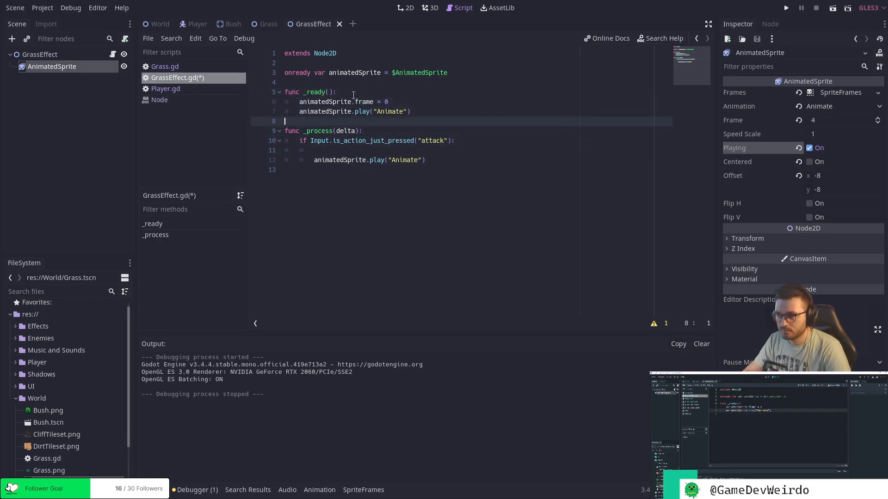
pyautogui.moveTo(427, 160); pyautogui.dragTo(257, 138)
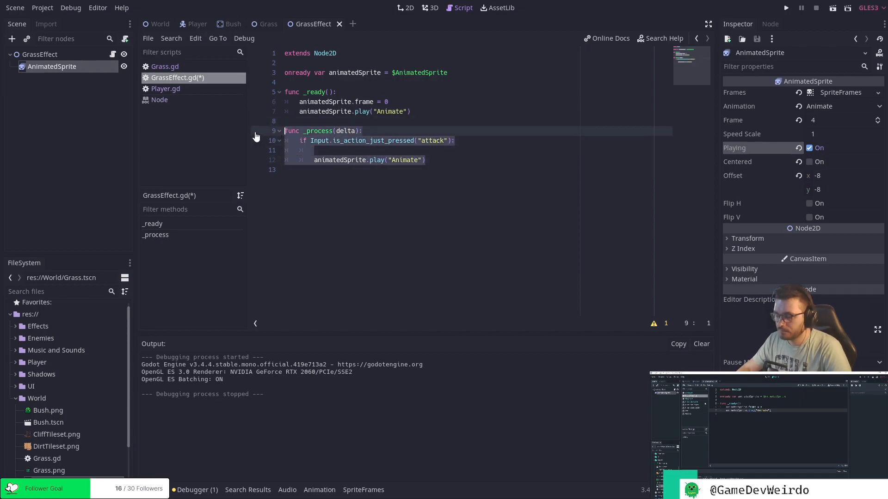
pyautogui.press('BackSpace')
pyautogui.press('BackSpace')
pyautogui.hotkey('ctrl', 's')
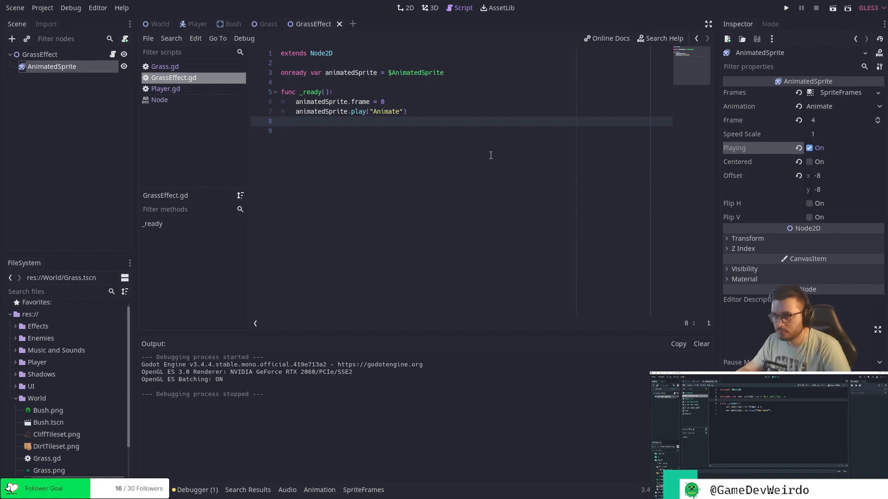
# Run the GrassEffect scene to check that the animation plays on ready, and close the game window.
pyautogui.click(832, 8)
pyautogui.click(832, 12)
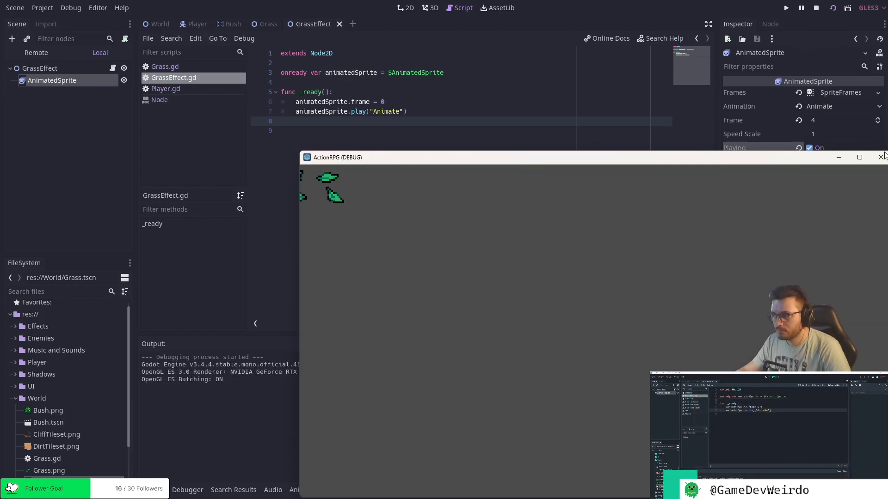
pyautogui.click(883, 157)
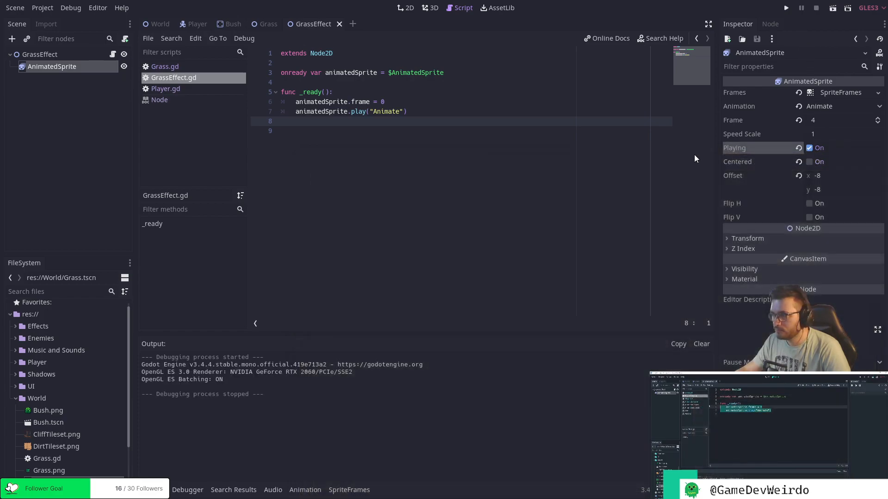
pyautogui.click(416, 112)
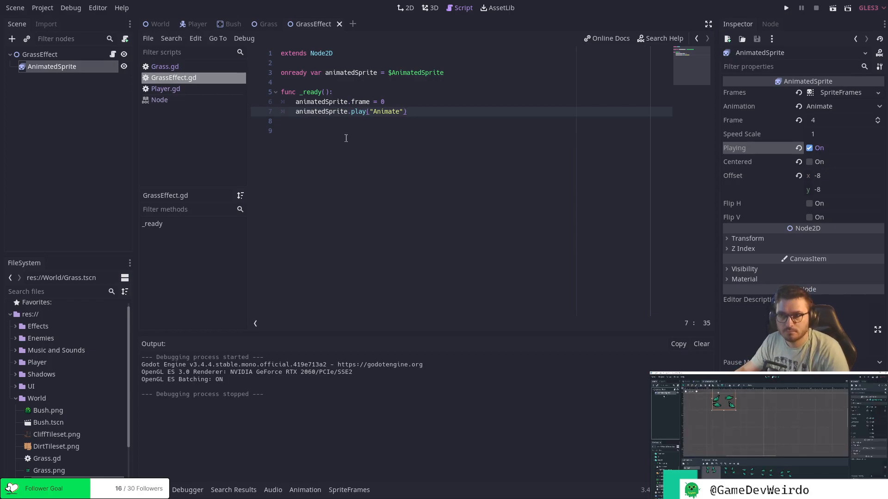
# Connect the AnimatedSprite's animation_finished() signal to the GrassEffect node with the receiver method _on_AnimatedSprite_animation_finished.
pyautogui.click(57, 74)
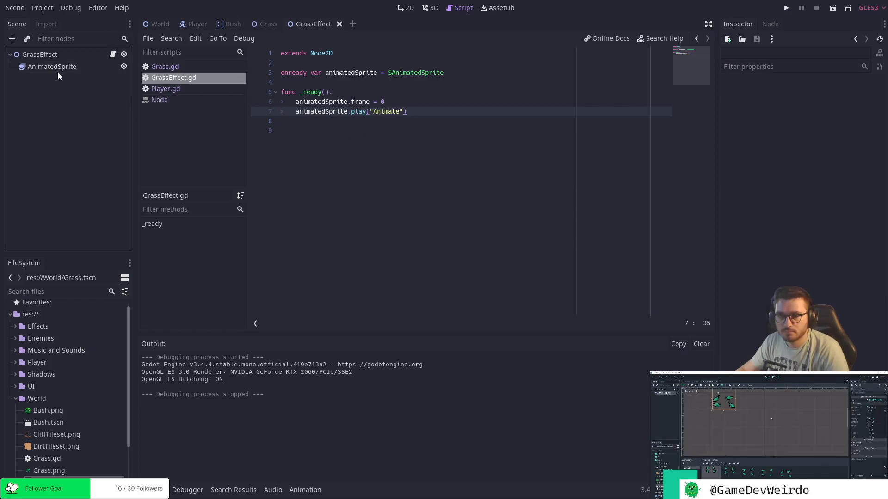
pyautogui.click(58, 68)
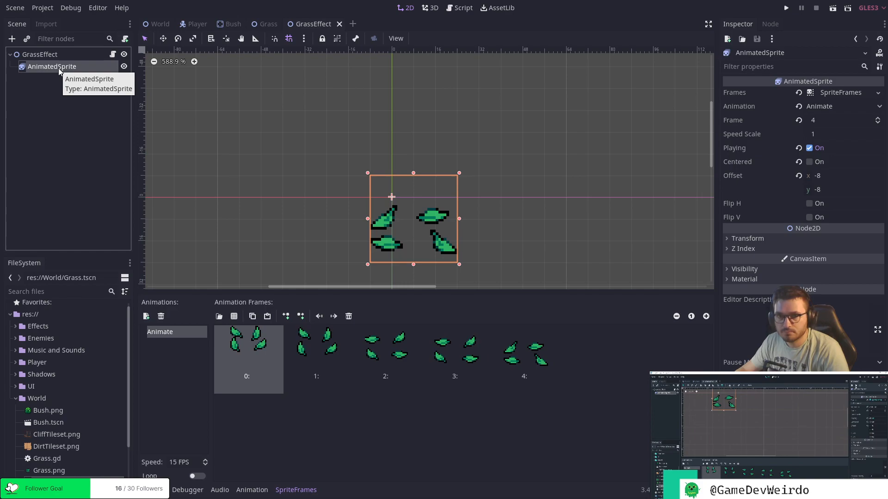
pyautogui.click(767, 25)
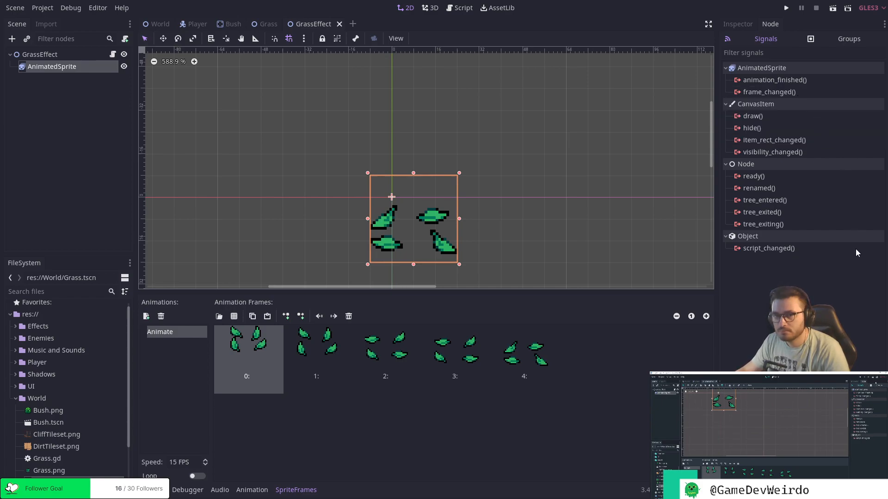
pyautogui.moveTo(855, 250)
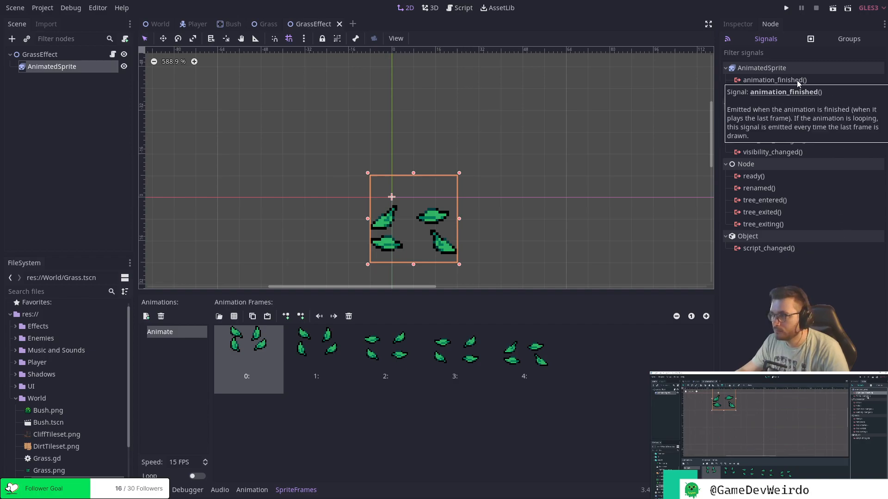
pyautogui.moveTo(796, 83)
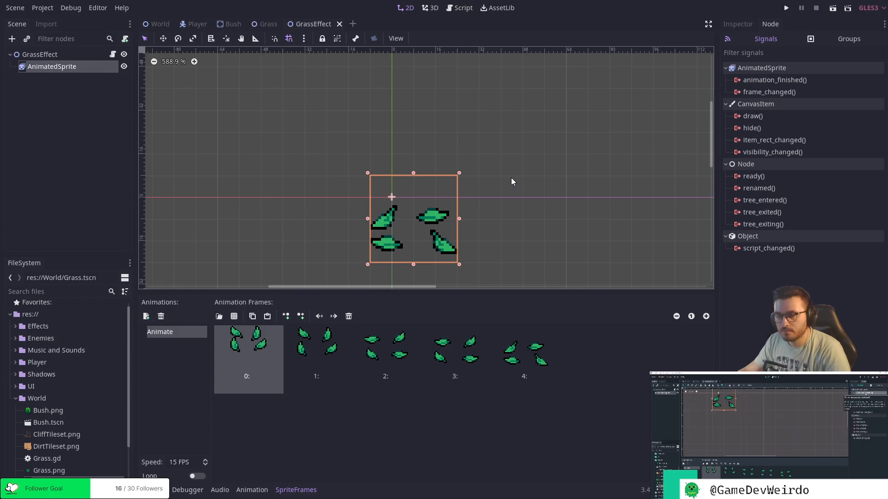
pyautogui.click(793, 81)
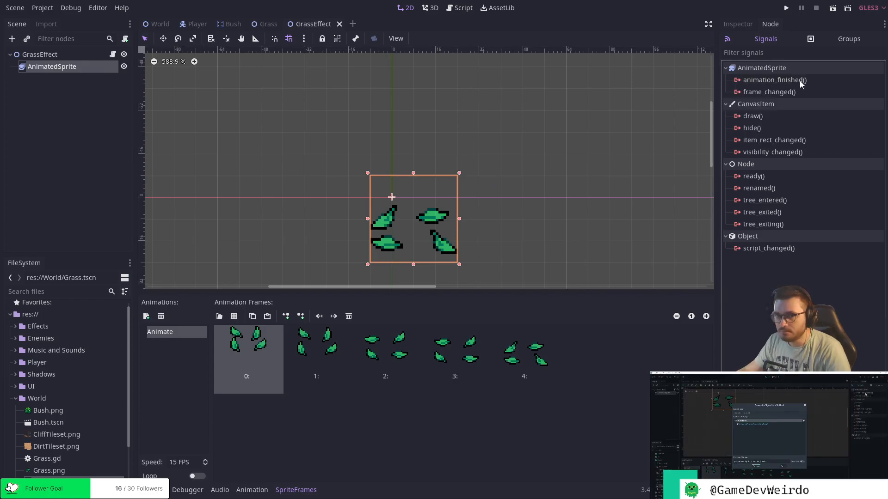
pyautogui.doubleClick(800, 81)
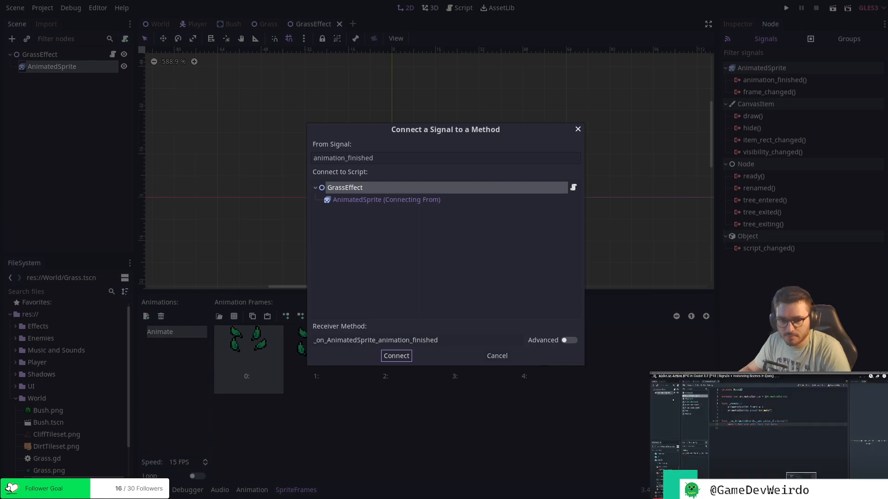
pyautogui.click(396, 356)
# Remove the two extra blank lines above the _on_AnimatedSprite_animation_finished() function.
pyautogui.click(362, 200)
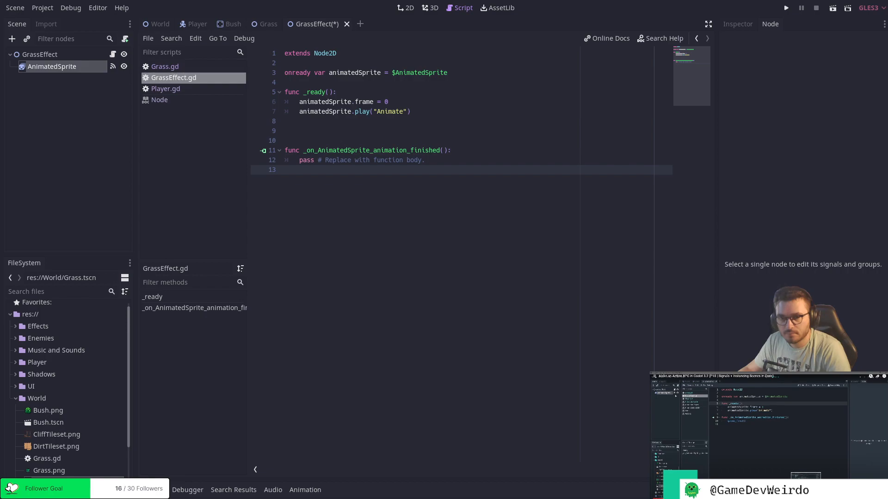
pyautogui.click(331, 139)
pyautogui.press('BackSpace')
pyautogui.press('BackSpace')
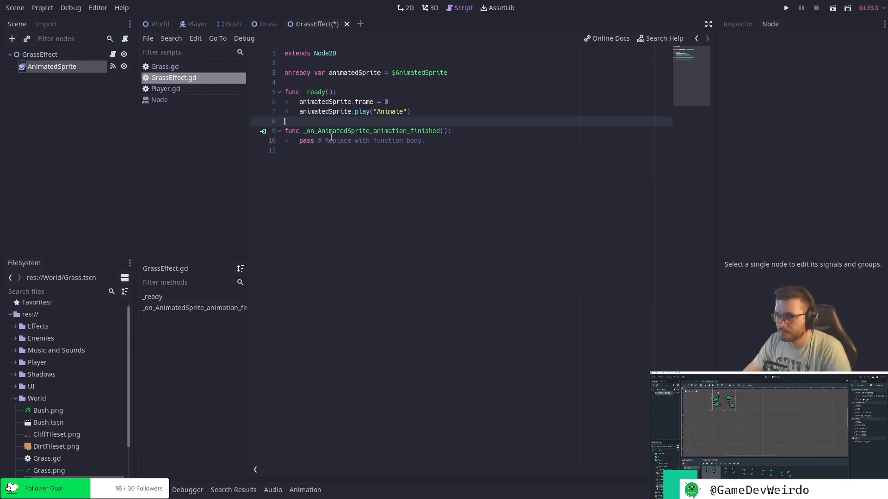
# Replace the placeholder body of _on_AnimatedSprite_animation_finished() with queue_free() and save the script.
pyautogui.click(461, 140)
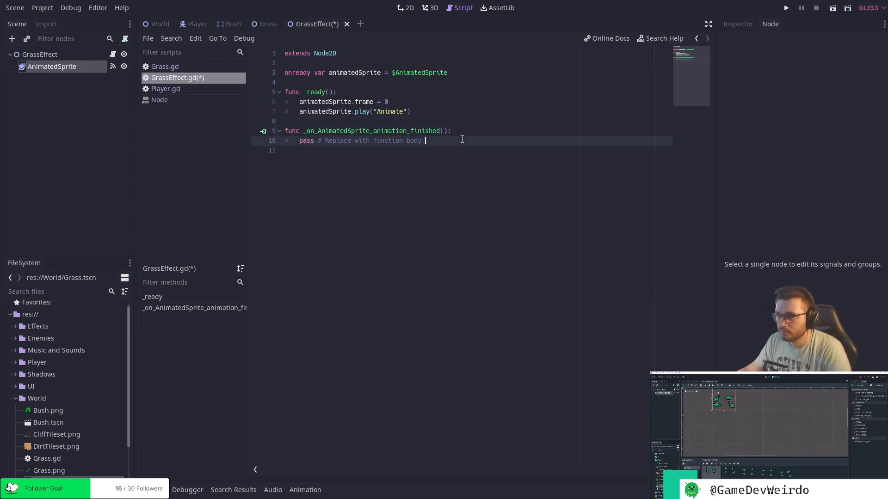
pyautogui.moveTo(301, 142); pyautogui.dragTo(428, 141)
pyautogui.press('BackSpace')
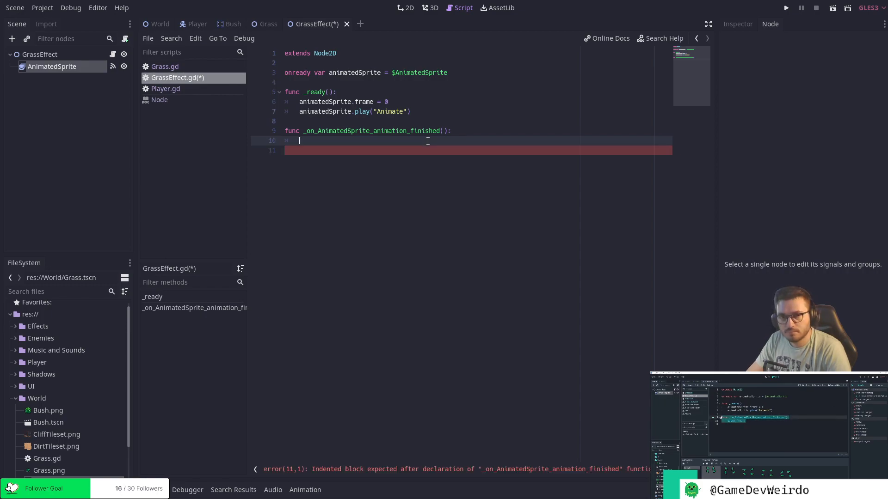
pyautogui.write('queue')
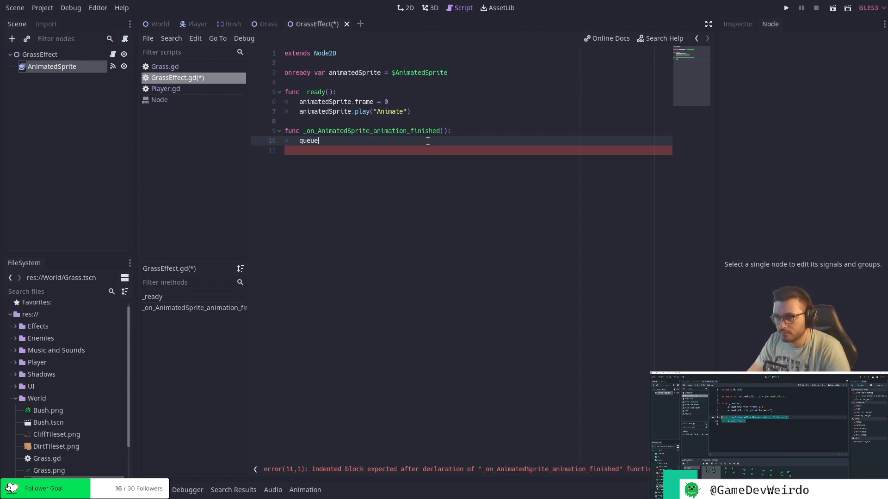
pyautogui.write('_f')
pyautogui.press('Return')
pyautogui.hotkey('ctrl', 's')
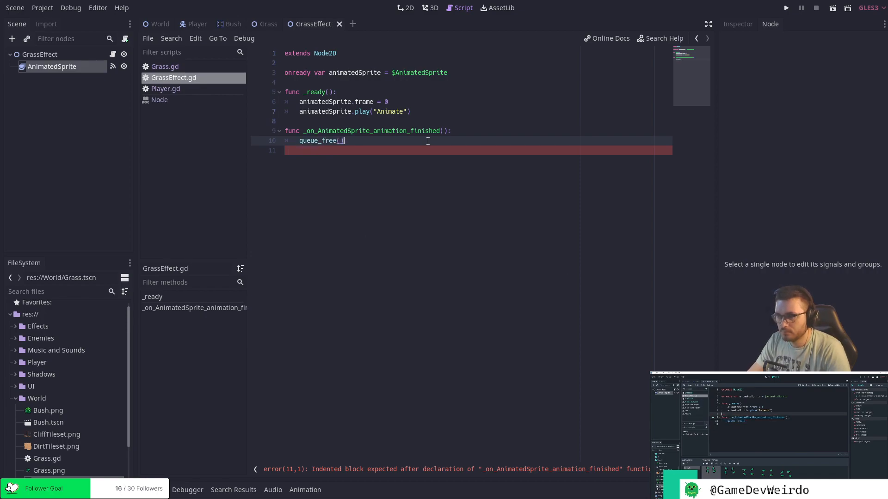
pyautogui.click(421, 150)
pyautogui.click(464, 132)
pyautogui.click(464, 140)
pyautogui.click(467, 134)
pyautogui.click(461, 141)
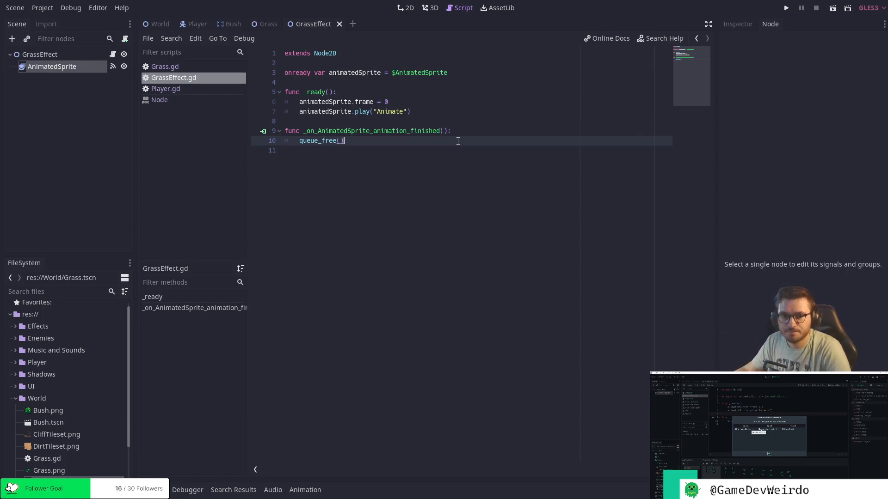
# Review the AnimatedSprite's animation_finished() signal connection and the receiver method it opens in the GrassEffect script.
pyautogui.click(737, 24)
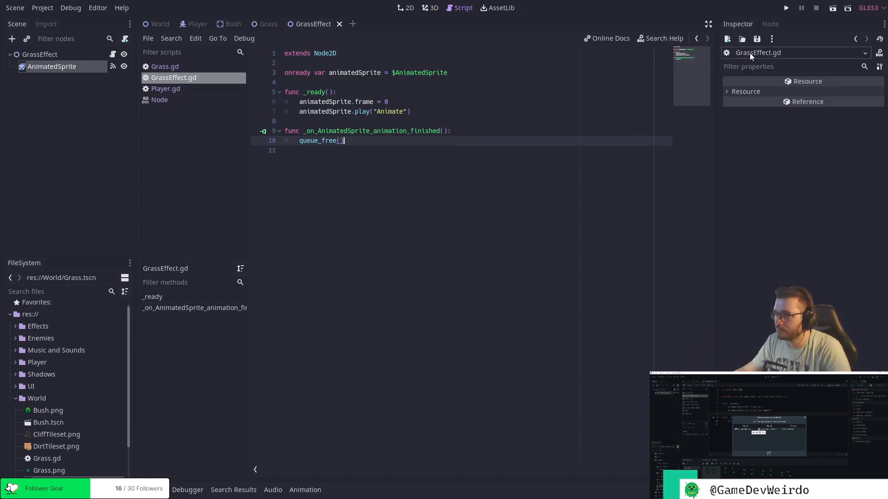
pyautogui.click(51, 67)
pyautogui.click(774, 25)
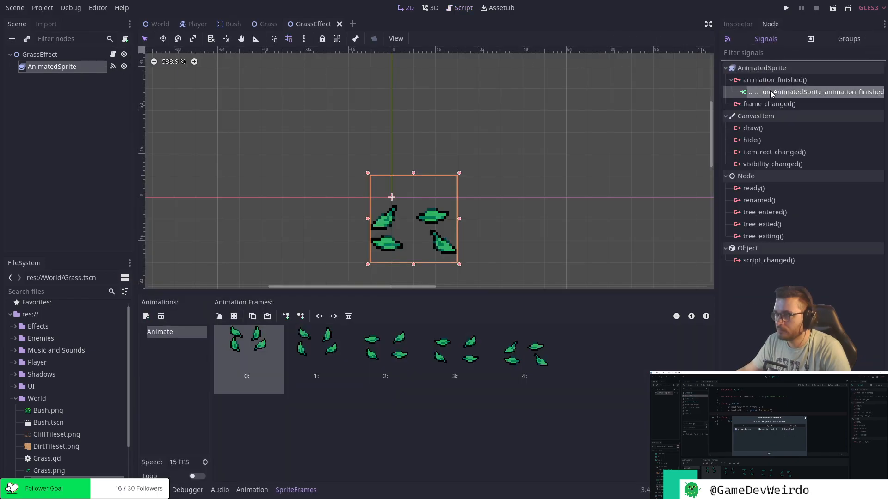
pyautogui.doubleClick(770, 92)
pyautogui.click(557, 140)
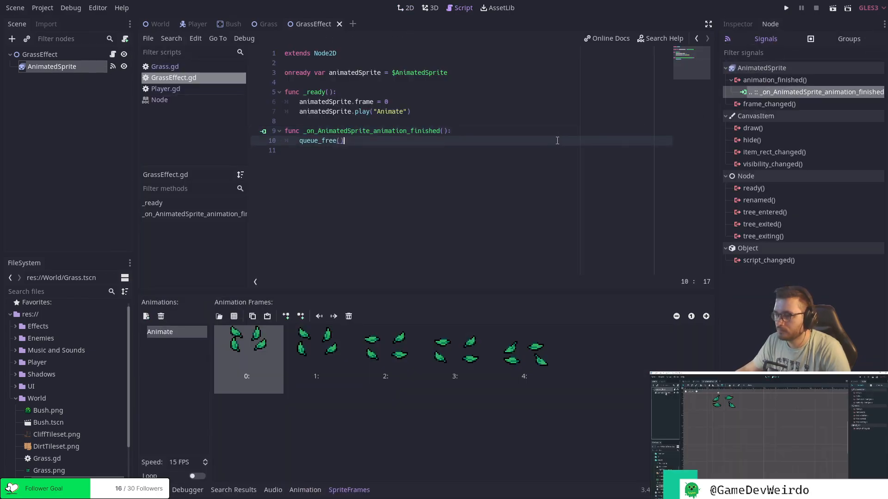
# Run the GrassEffect scene to check that the effect frees itself after its animation, and close the game window.
pyautogui.moveTo(488, 295); pyautogui.dragTo(484, 317)
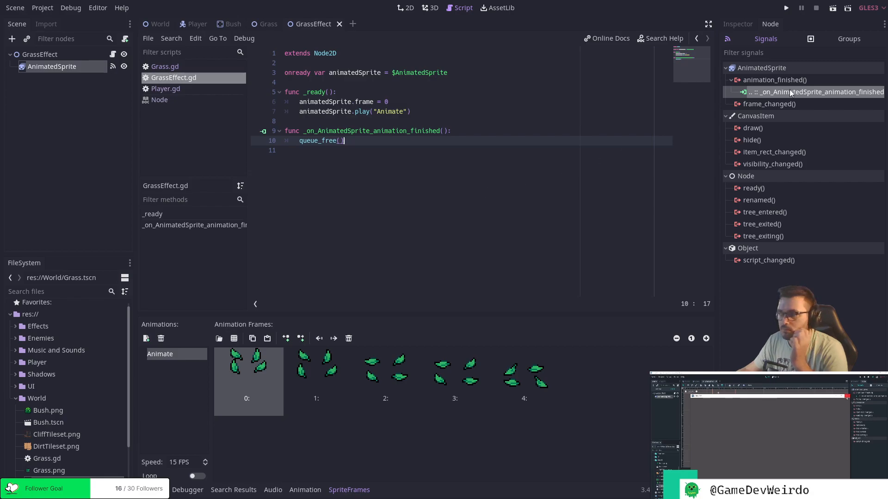
pyautogui.click(833, 10)
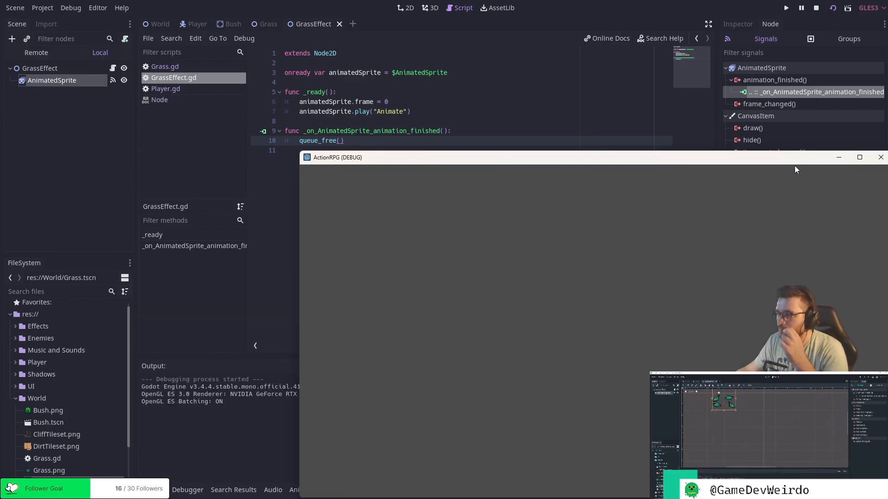
pyautogui.click(879, 157)
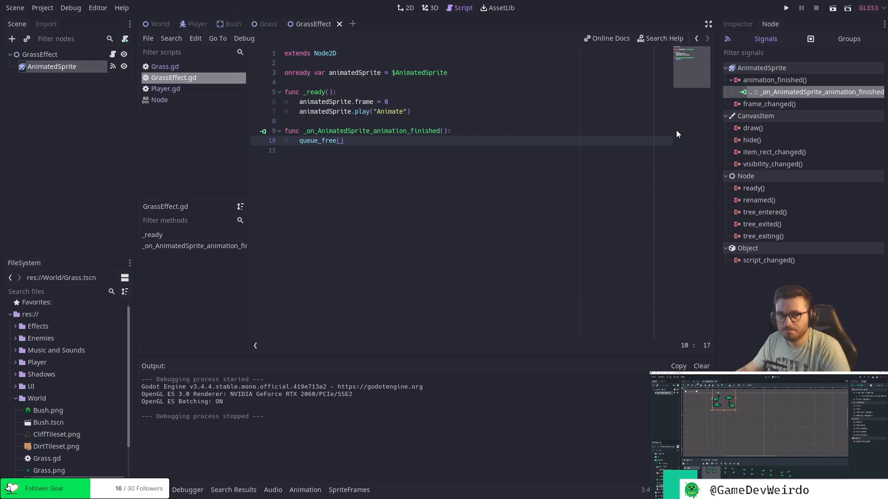
# Switch to the Grass scene's script and insert two blank lines above queue_free() inside the "attack" condition.
pyautogui.click(268, 24)
pyautogui.click(387, 103)
pyautogui.click(406, 98)
pyautogui.click(361, 73)
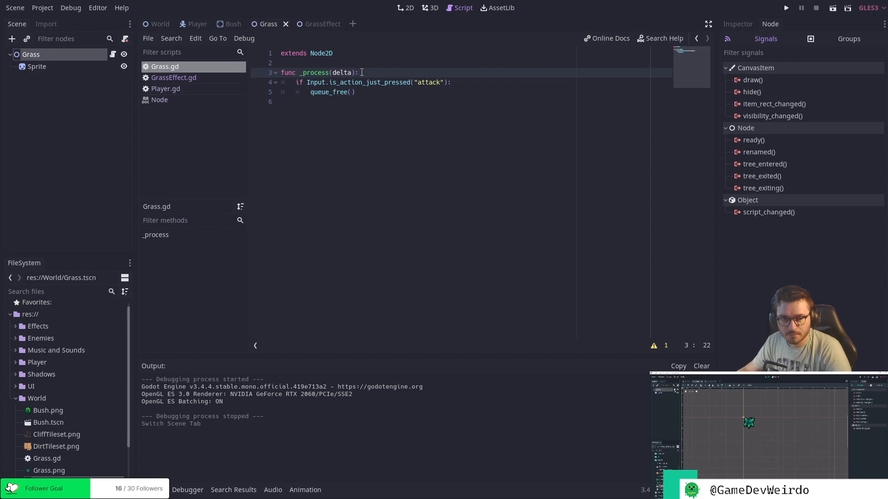
pyautogui.click(365, 107)
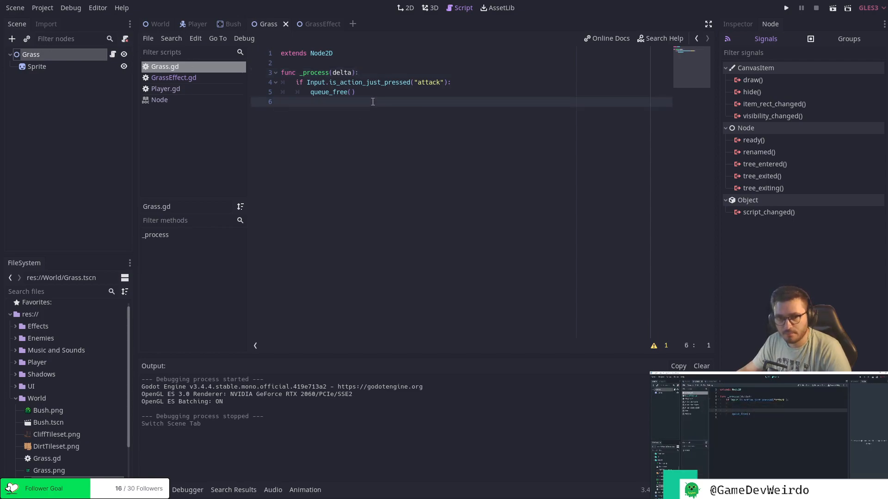
pyautogui.click(483, 85)
pyautogui.press('Return')
pyautogui.press('Return')
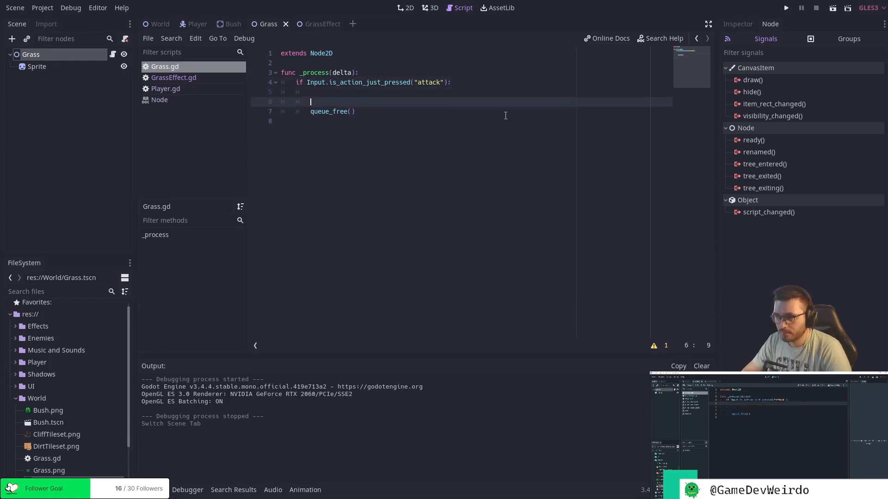
pyautogui.press('Up')
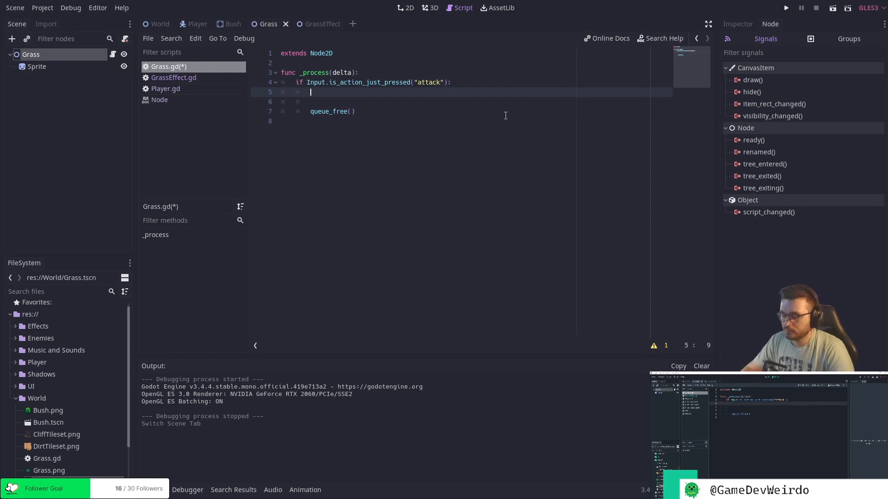
# Declare a local variable named GrassEffect, with a capital G, on the first blank line of the "attack" condition.
pyautogui.write('var')
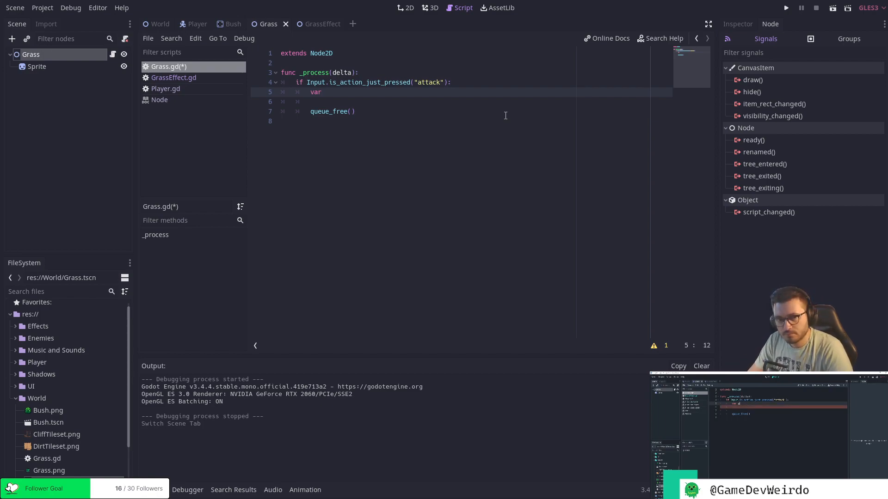
pyautogui.write(' grass')
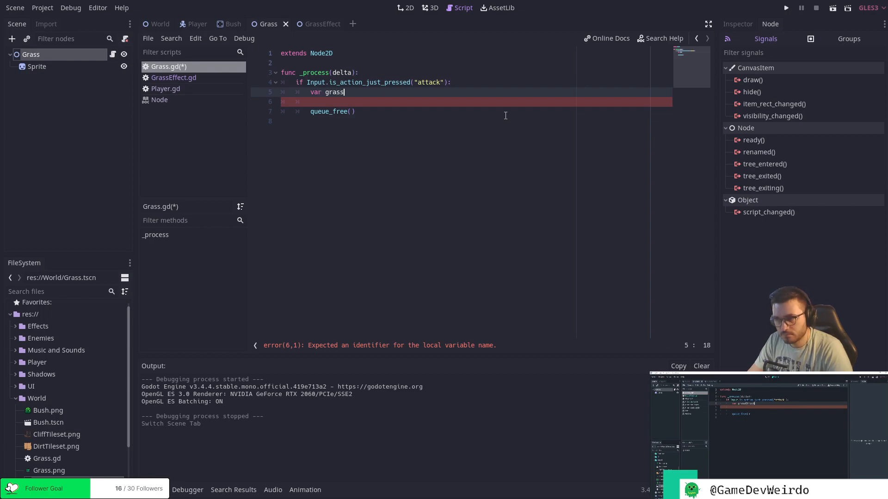
pyautogui.write('Effect')
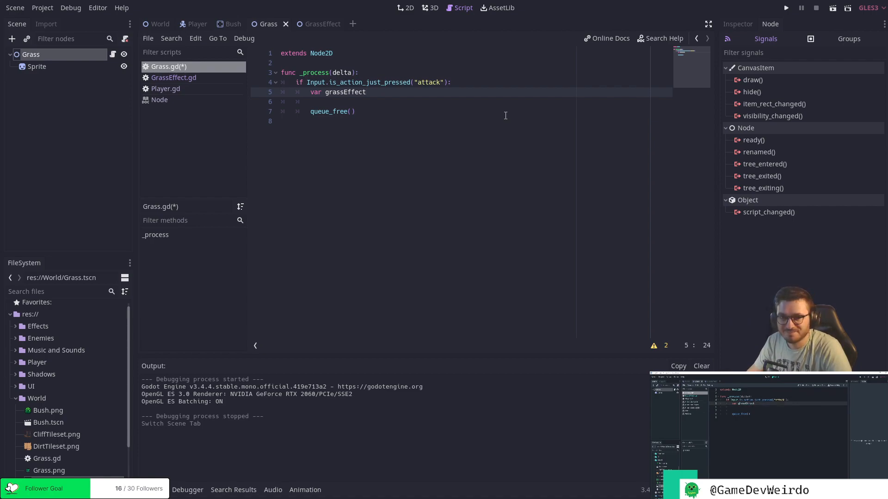
pyautogui.press('Left')
pyautogui.press('Left')
pyautogui.press('Left')
pyautogui.press('Left')
pyautogui.press('Left')
pyautogui.press('Left')
pyautogui.press('Left')
pyautogui.press('Left')
pyautogui.press('Left')
pyautogui.press('Left')
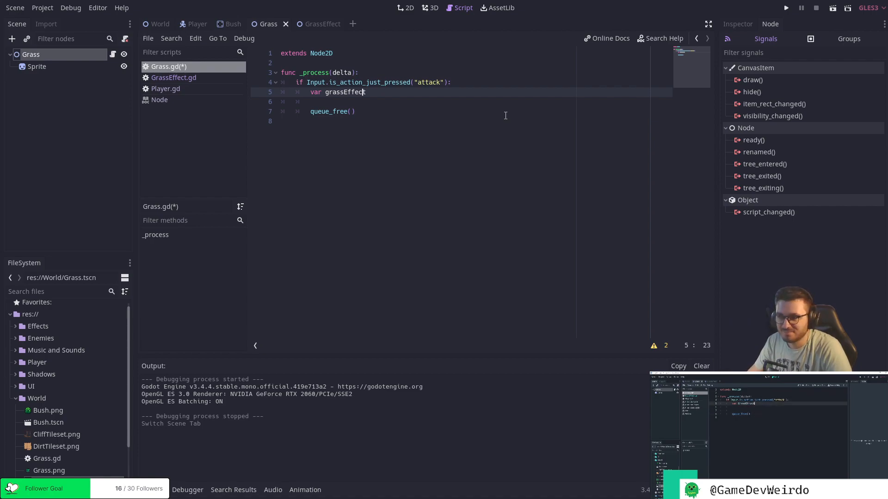
pyautogui.press('BackSpace')
pyautogui.write('G')
pyautogui.press('Right')
pyautogui.press('Right')
pyautogui.press('Right')
pyautogui.press('Right')
pyautogui.press('Right')
pyautogui.press('Right')
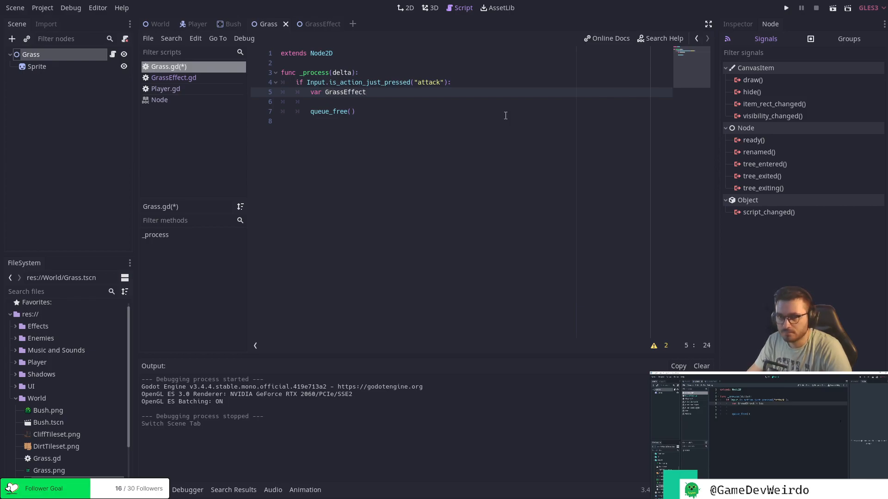
# Assign load("Effects/GrassEffect.tscn") to the GrassEffect variable and save the script.
pyautogui.write('= load')
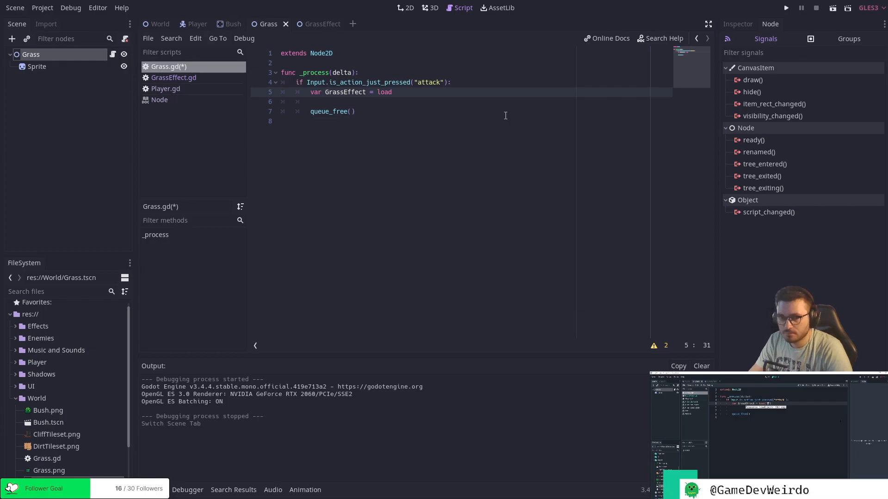
pyautogui.write('("')
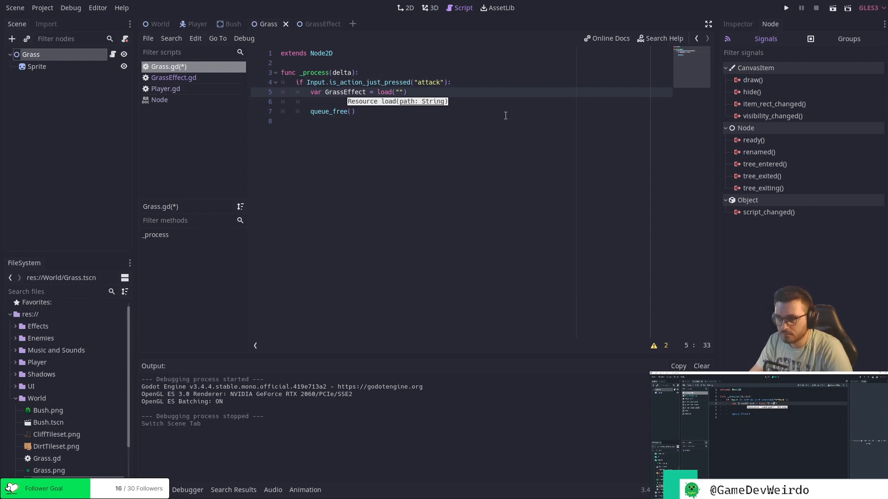
pyautogui.write('Effects')
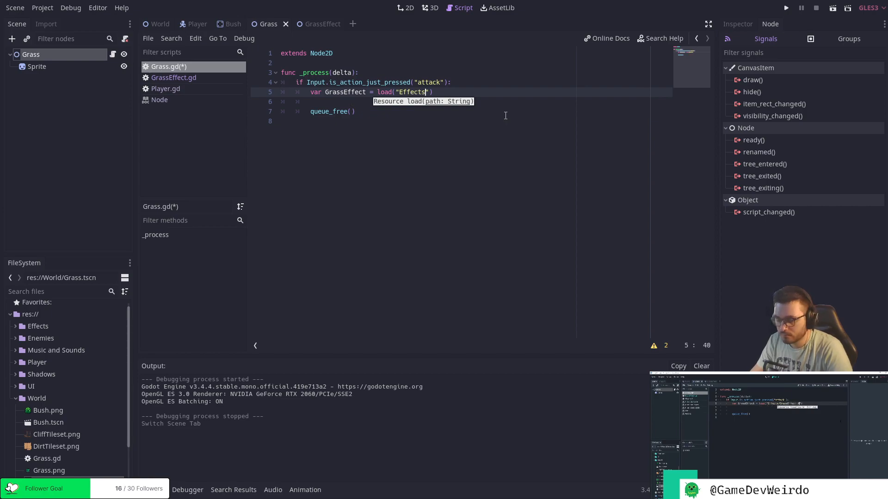
pyautogui.write('/Gr')
pyautogui.write('assE')
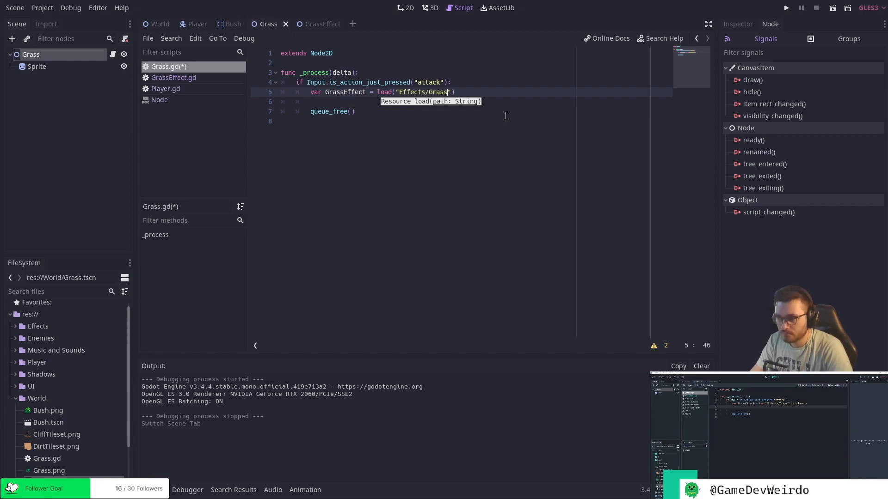
pyautogui.write('ffect.')
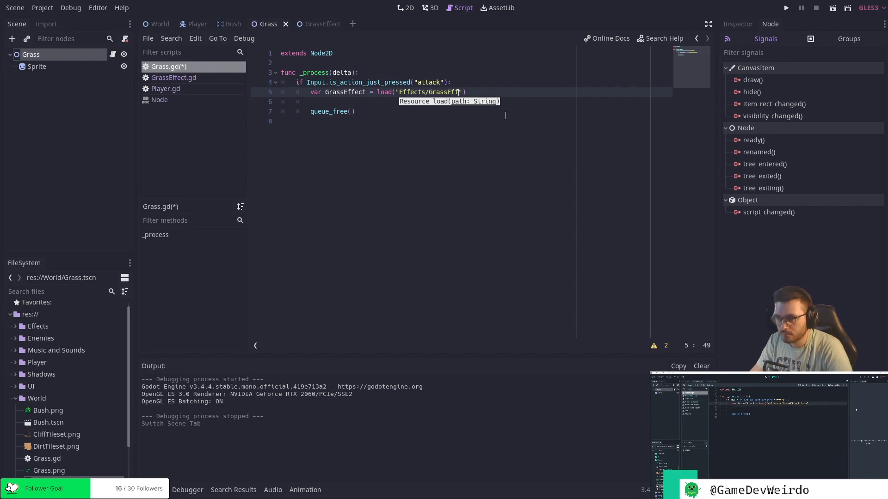
pyautogui.write('ts')
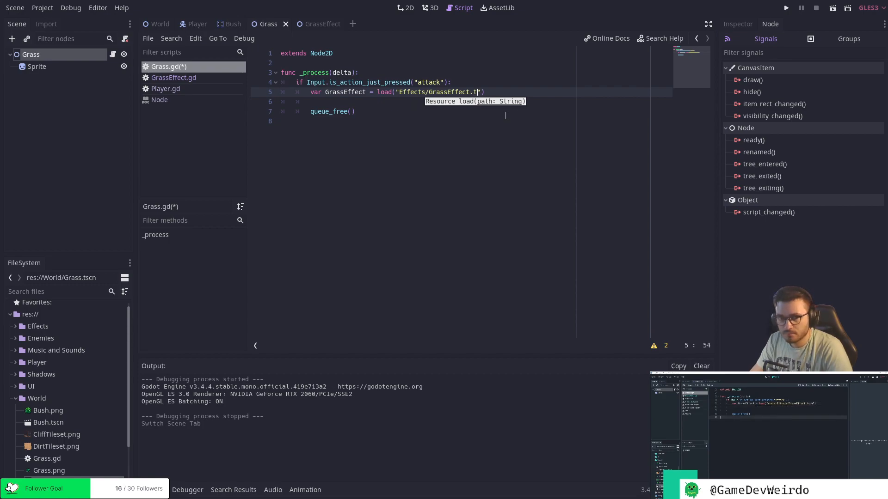
pyautogui.write('cn')
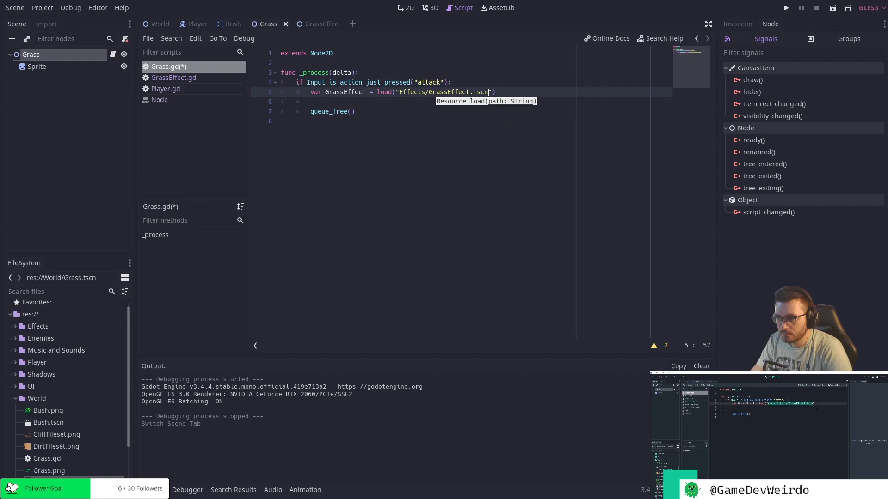
pyautogui.press('End')
pyautogui.hotkey('ctrl', 's')
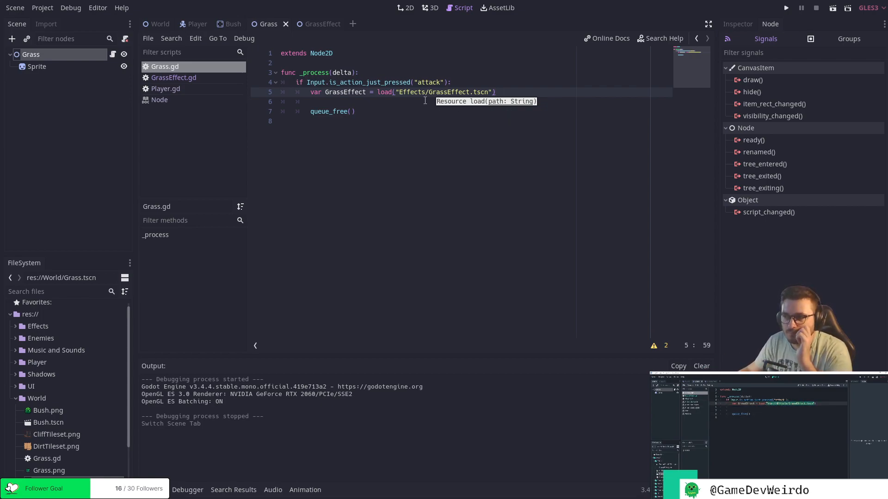
# Prefix the path in the load() call with res:// so it reads "res://Effects/GrassEffect.tscn", and save the script.
pyautogui.click(399, 92)
pyautogui.write('ress:/')
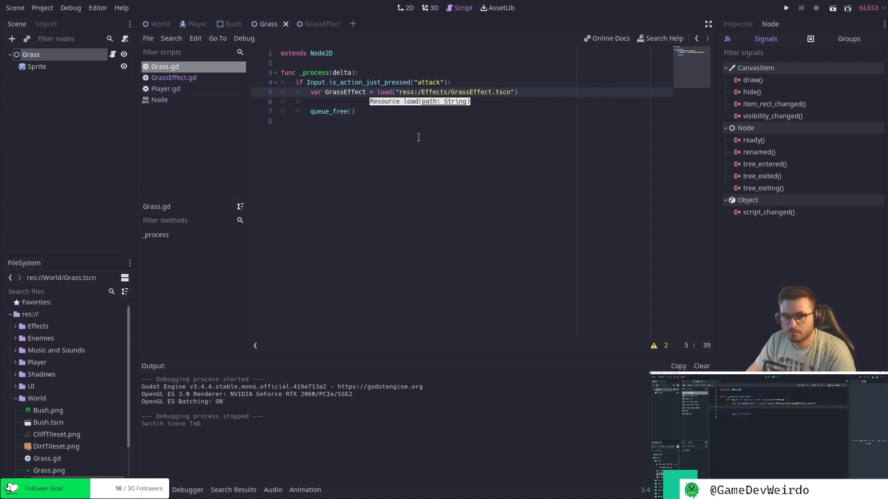
pyautogui.press('BackSpace')
pyautogui.press('Left')
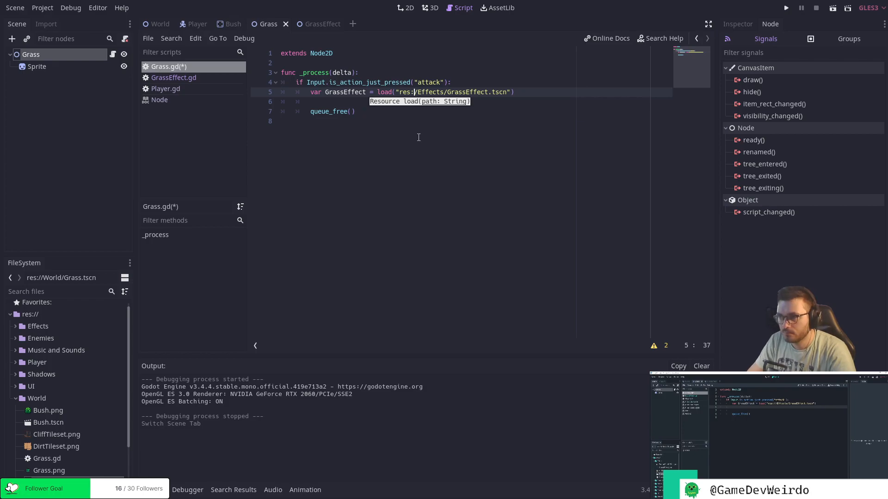
pyautogui.write('/')
pyautogui.press('Right')
pyautogui.press('Right')
pyautogui.press('Right')
pyautogui.hotkey('ctrl', 's')
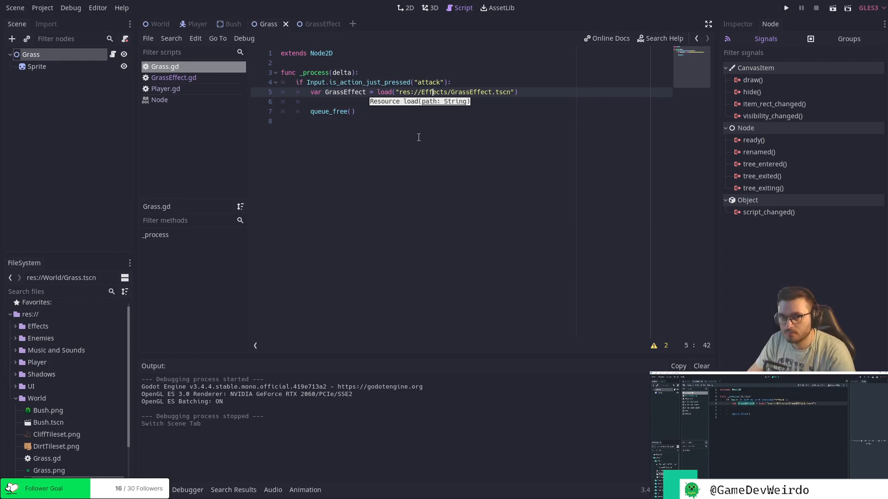
pyautogui.press('Right')
pyautogui.press('Right')
pyautogui.press('Right')
pyautogui.press('Right')
pyautogui.press('Right')
pyautogui.press('Right')
pyautogui.press('Right')
pyautogui.press('Right')
pyautogui.press('Right')
pyautogui.press('Right')
pyautogui.press('Right')
pyautogui.press('Right')
pyautogui.press('Right')
pyautogui.press('Right')
pyautogui.press('Right')
pyautogui.press('Right')
pyautogui.press('Right')
pyautogui.press('Right')
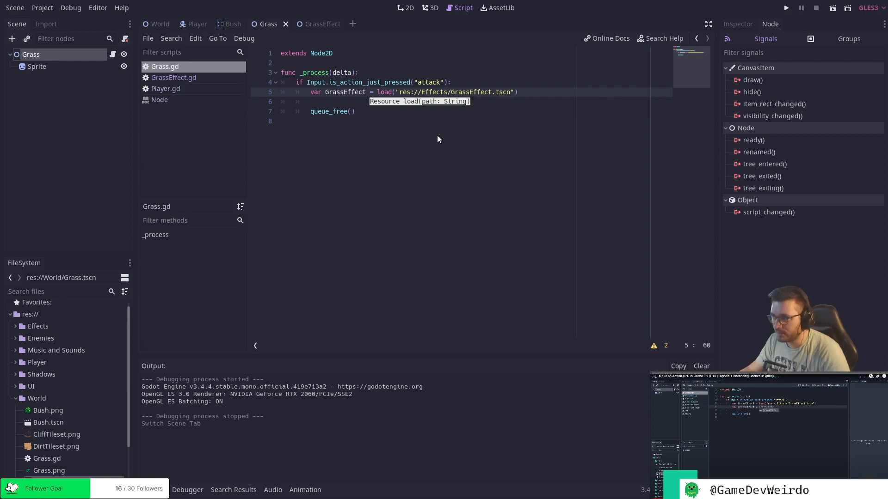
# Review the GrassEffect variable declaration and the scene path inside its load() call.
pyautogui.click(484, 108)
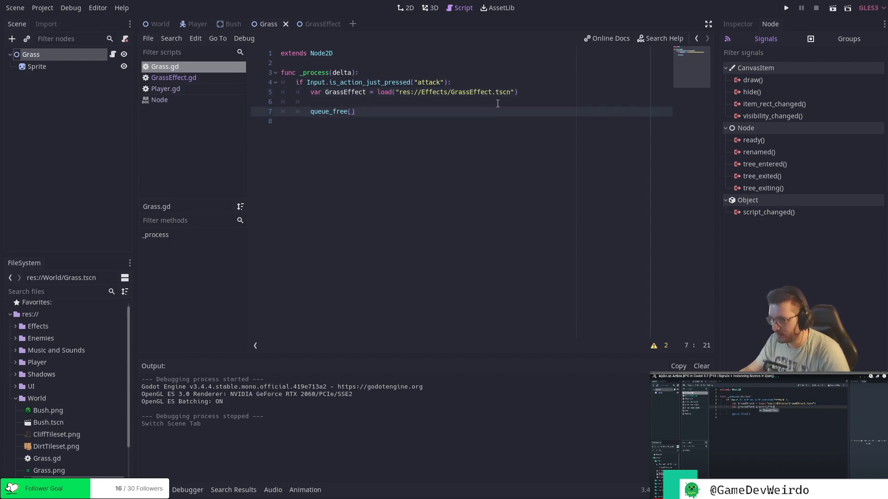
pyautogui.doubleClick(353, 92)
pyautogui.click(516, 92)
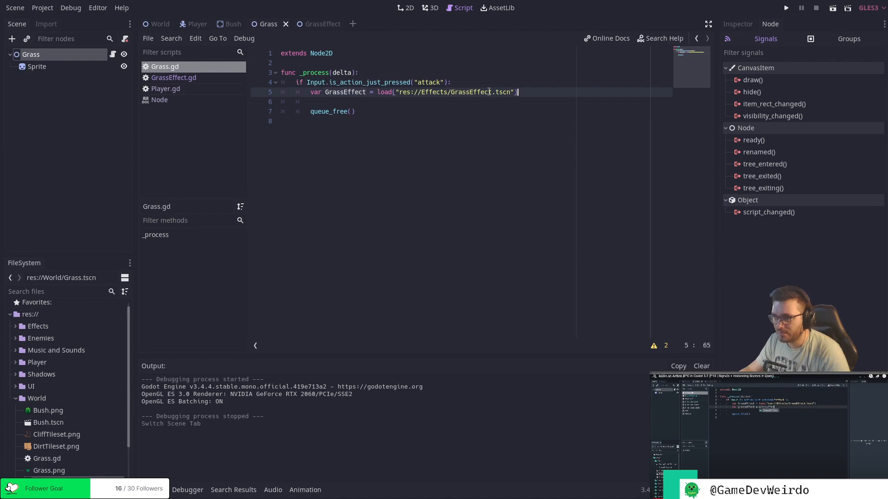
pyautogui.click(318, 63)
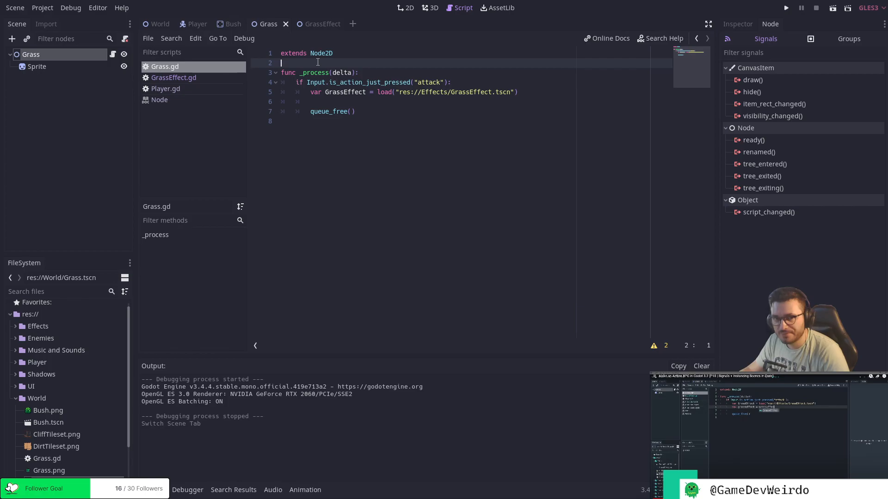
pyautogui.moveTo(399, 92); pyautogui.dragTo(503, 93)
pyautogui.click(544, 93)
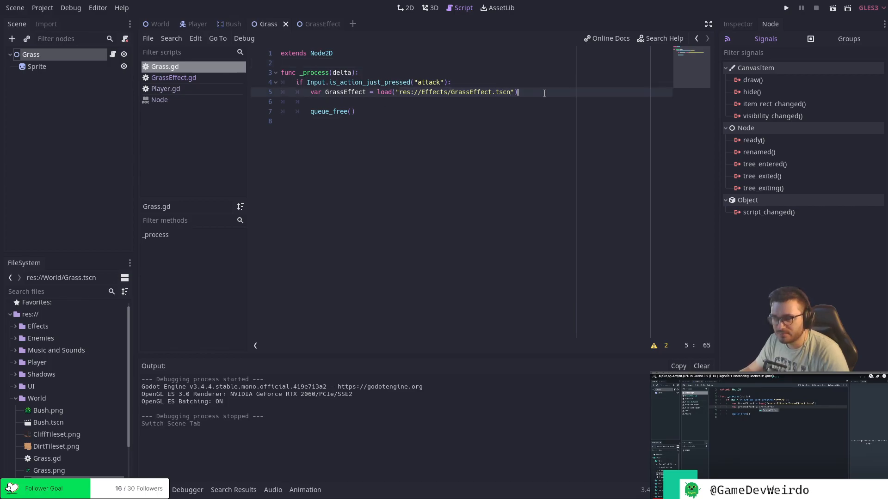
pyautogui.click(397, 93)
pyautogui.click(540, 94)
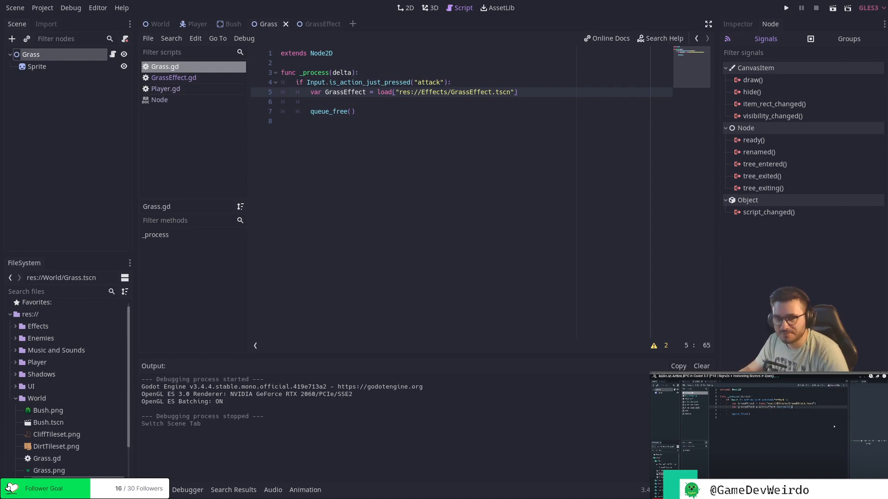
# On the blank line below the GrassEffect declaration, declare var grassEffect = GrassEffect.instance() with a lowercase g, and save the script.
pyautogui.click(527, 103)
pyautogui.write('var g')
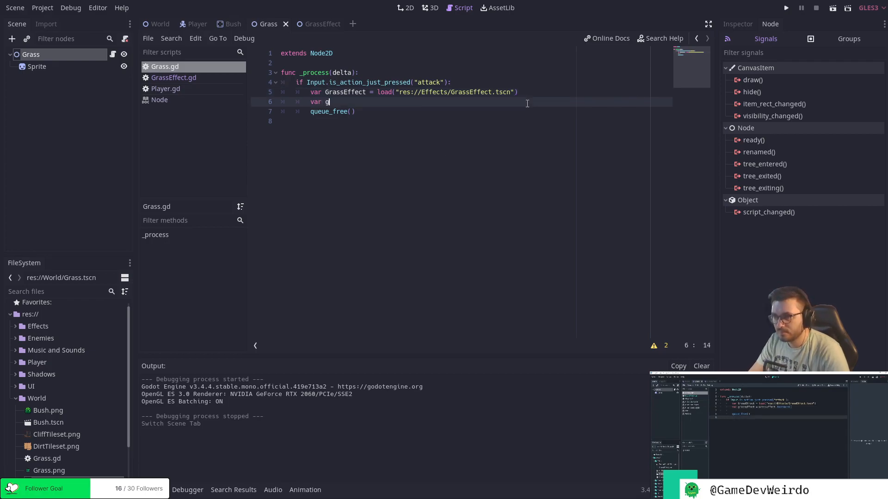
pyautogui.write('rassEffec')
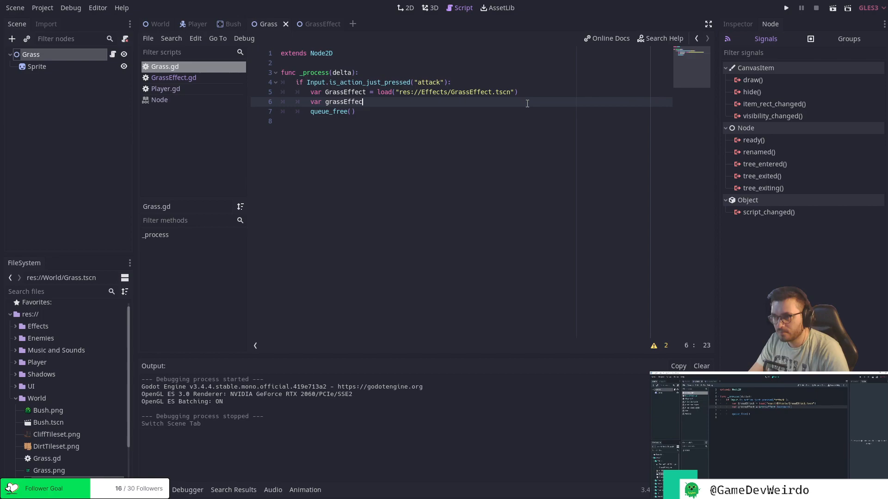
pyautogui.write('t = G')
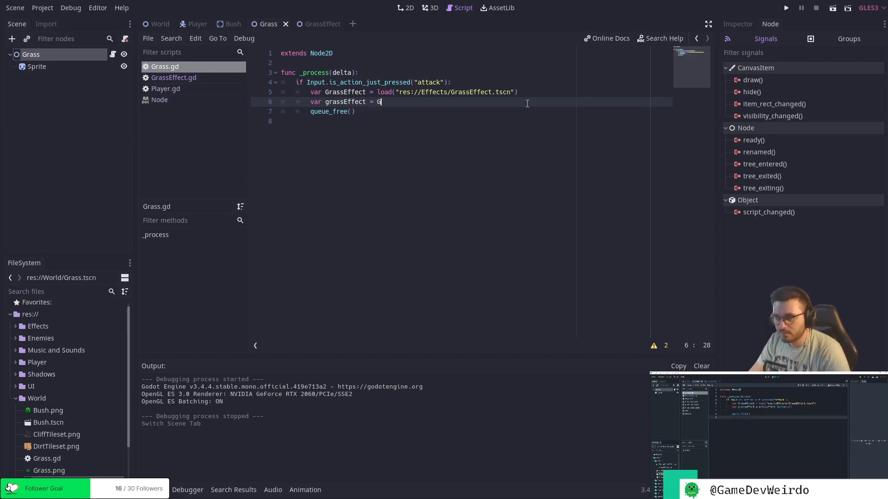
pyautogui.write('rassE')
pyautogui.press('Return')
pyautogui.write('.')
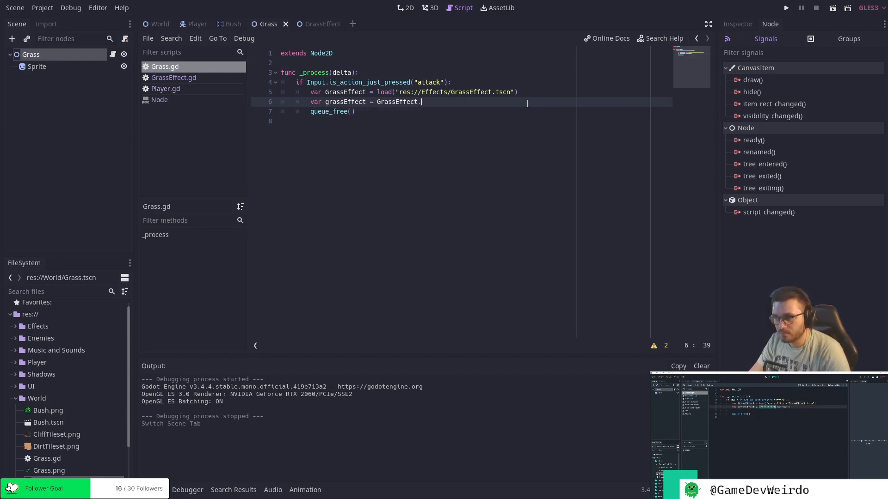
pyautogui.write('instance')
pyautogui.press('Return')
pyautogui.press('End')
pyautogui.hotkey('ctrl', 's')
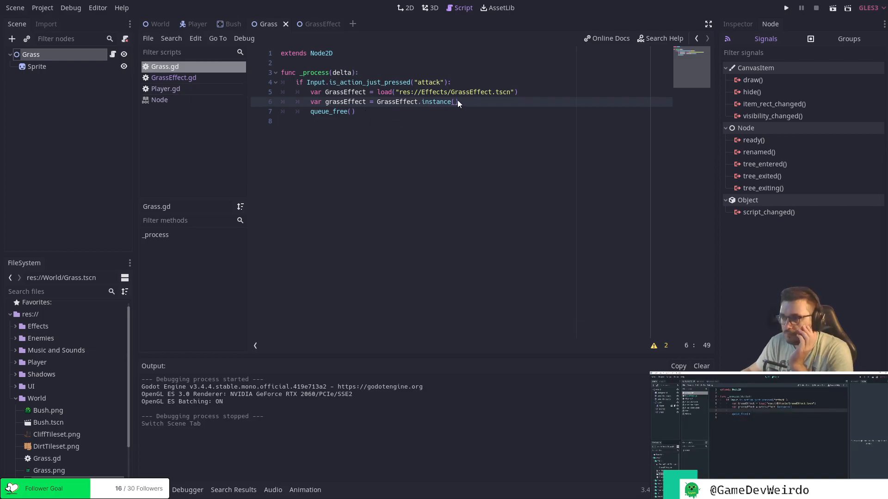
# Declare var main = get_tree().current_scene on a new line below the grassEffect instance, and save the script.
pyautogui.press('Return')
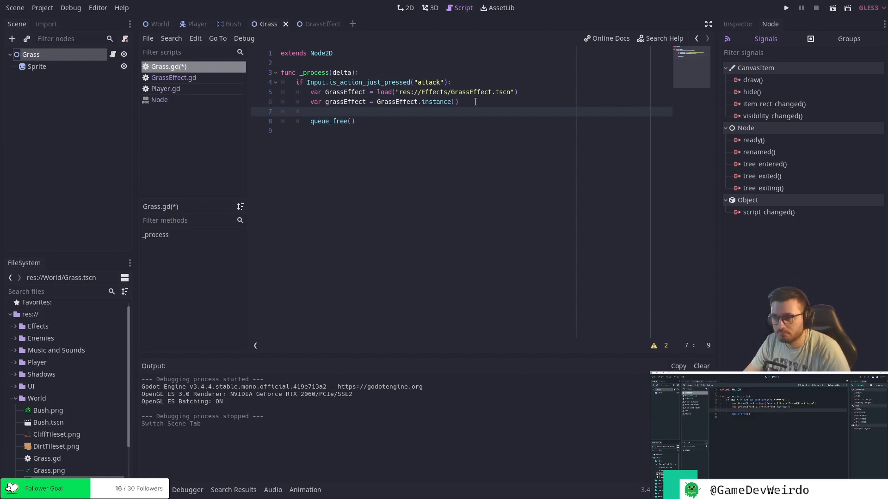
pyautogui.write('var')
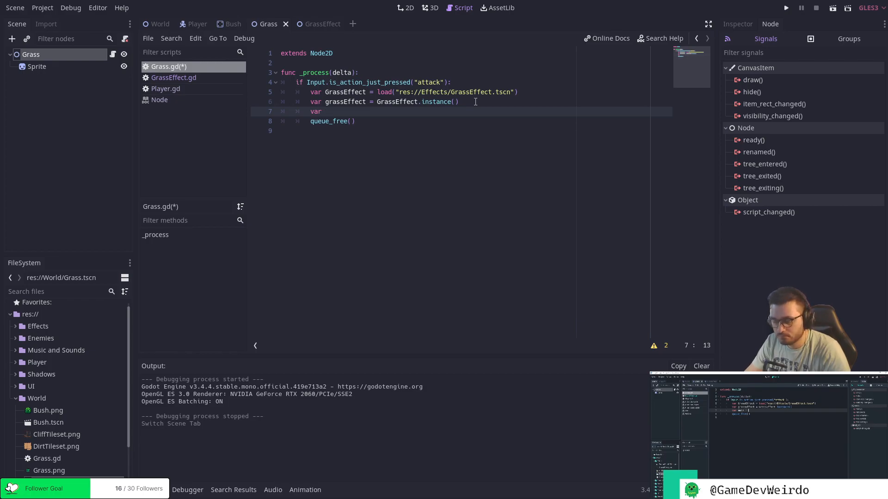
pyautogui.write(' main = get_tree')
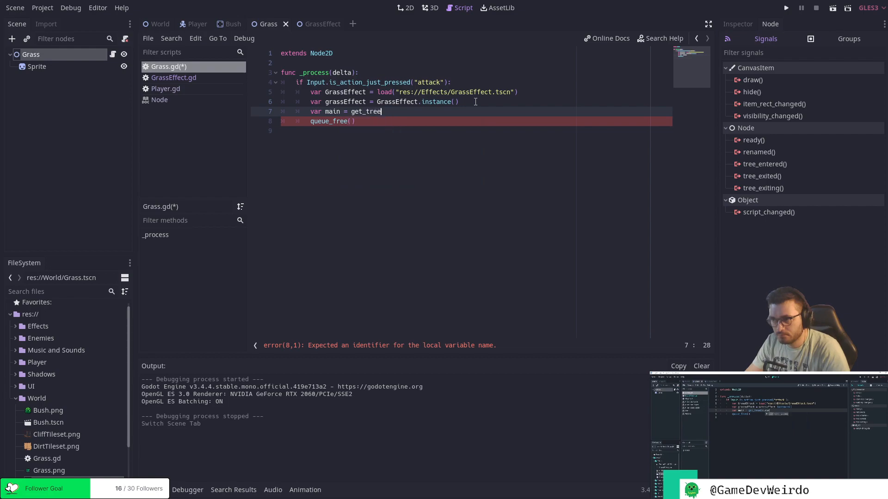
pyautogui.write('().c')
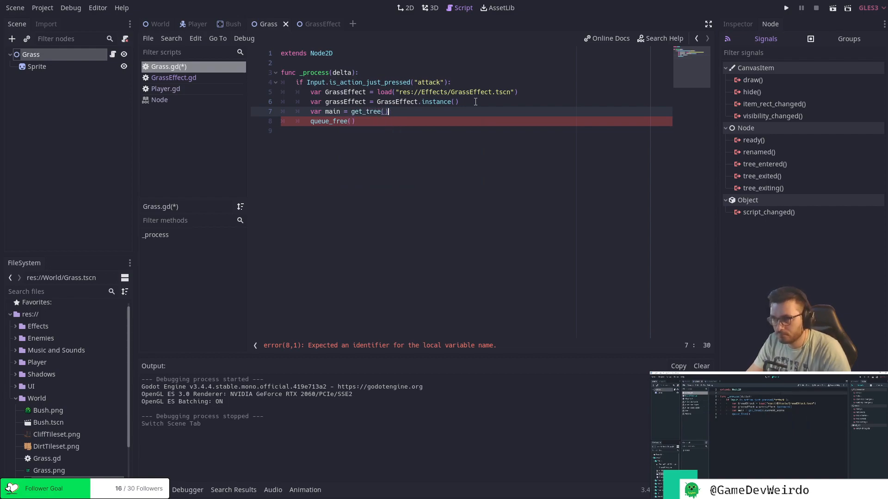
pyautogui.write('urrent_scene')
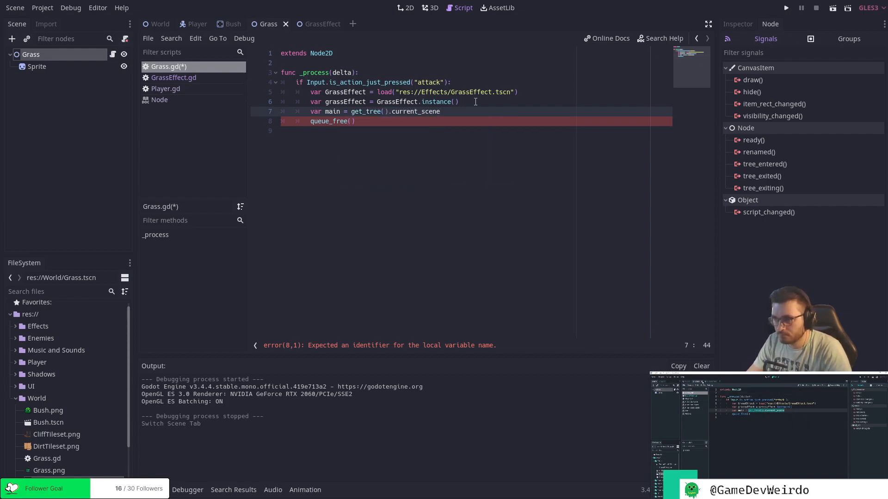
pyautogui.hotkey('ctrl', 's')
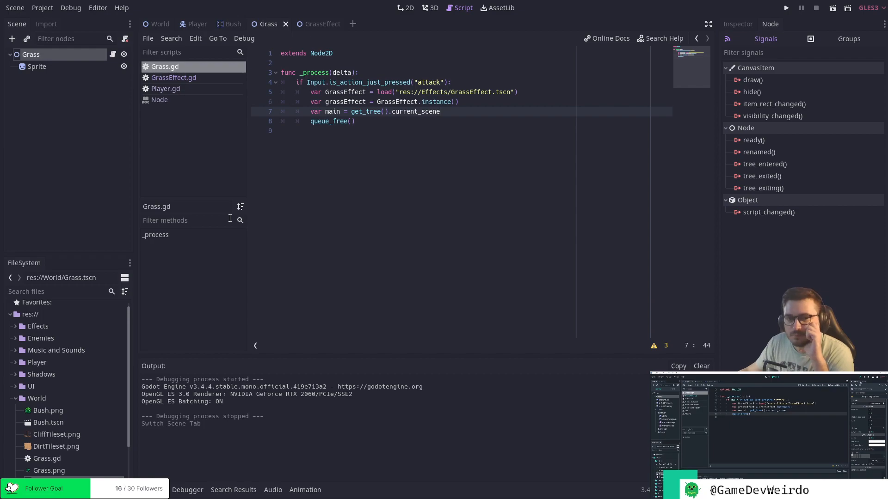
# Rename the main variable to world and add world.add_child(grassEffect) on a new line below it.
pyautogui.doubleClick(329, 111)
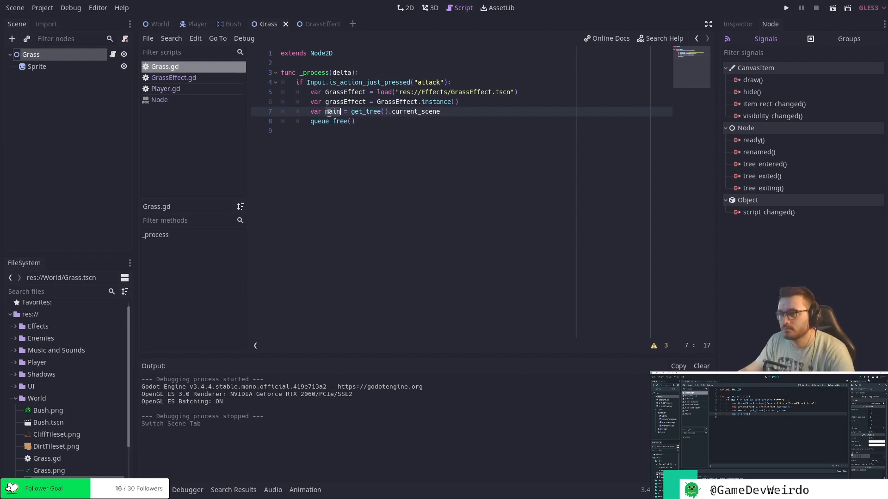
pyautogui.write('world')
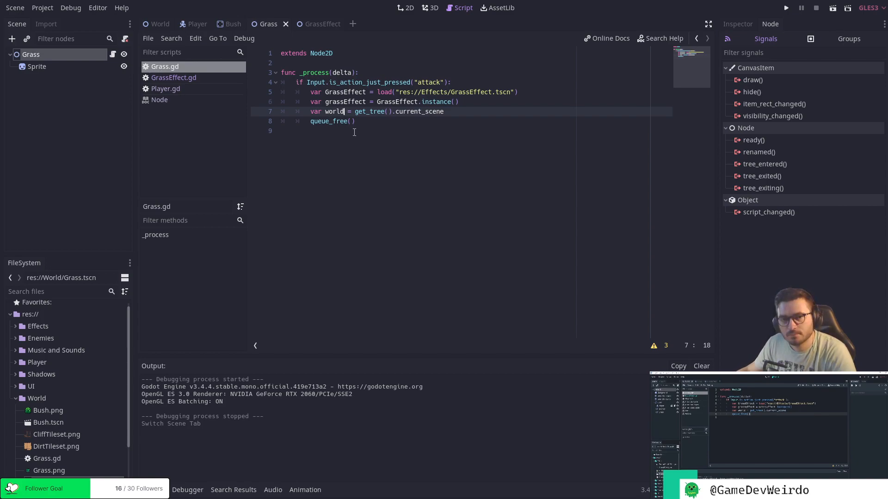
pyautogui.click(472, 112)
pyautogui.press('Return')
pyautogui.write('w')
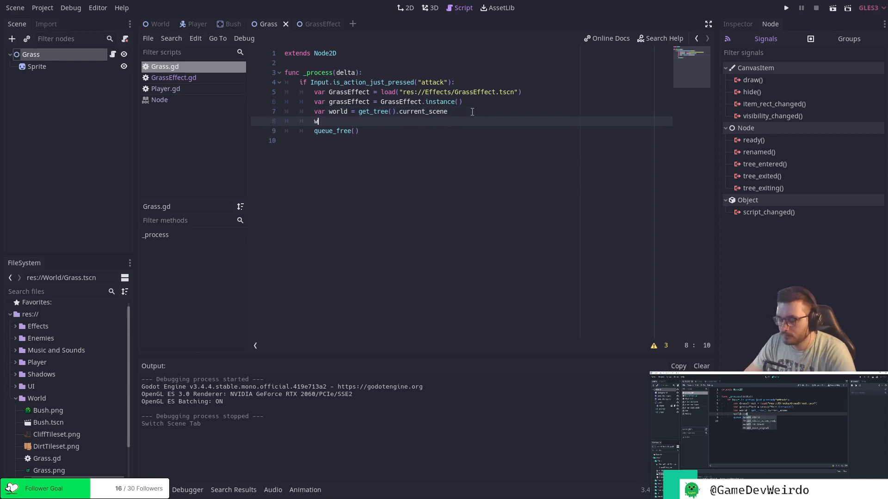
pyautogui.write('orld.add')
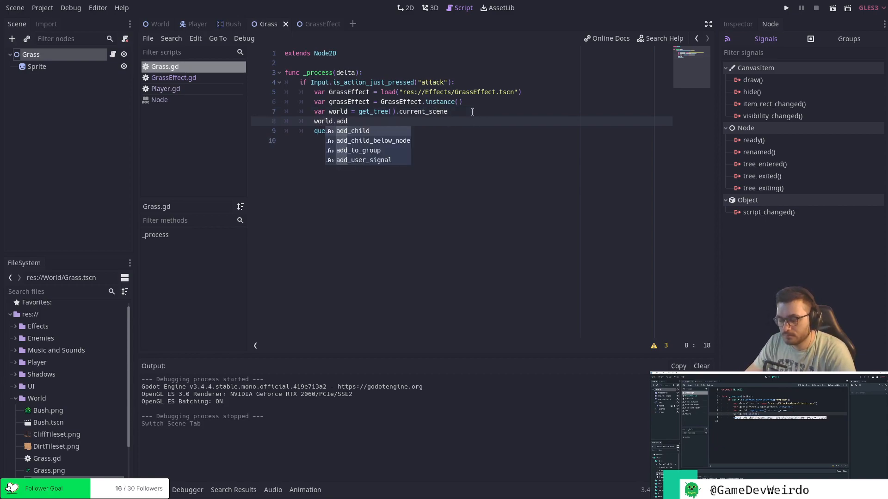
pyautogui.write('_child')
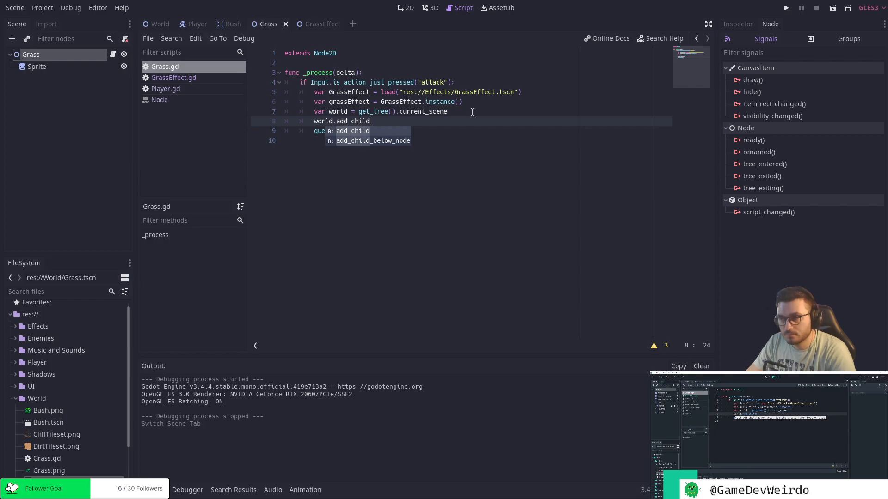
pyautogui.write('(')
pyautogui.write('grassEffect')
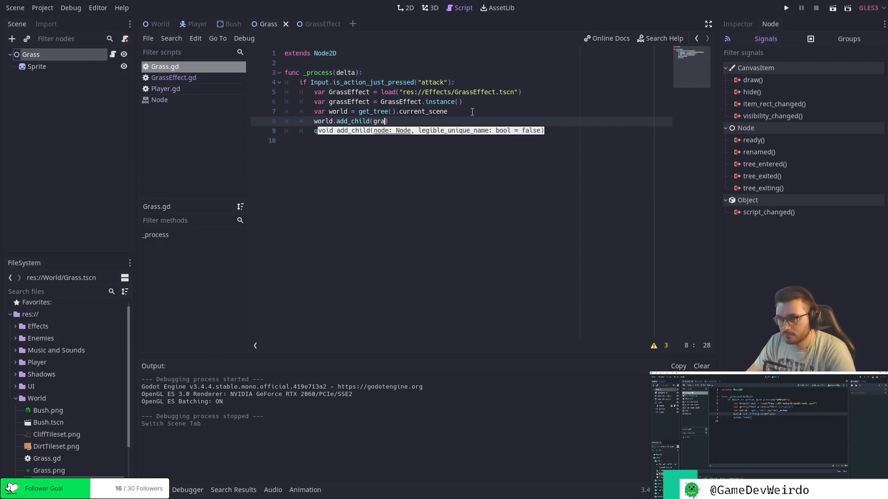
pyautogui.write(')')
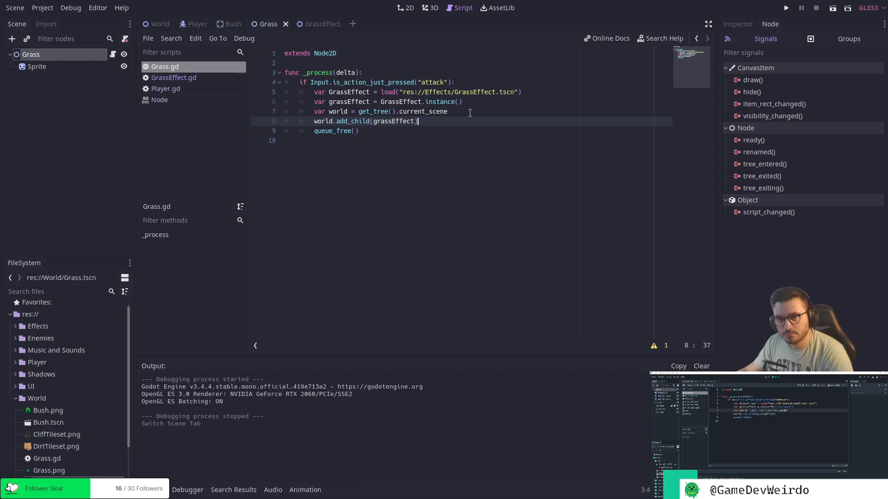
# Run the project, walk the player toward the grass and attack to test the effect, then close the game.
pyautogui.click(788, 9)
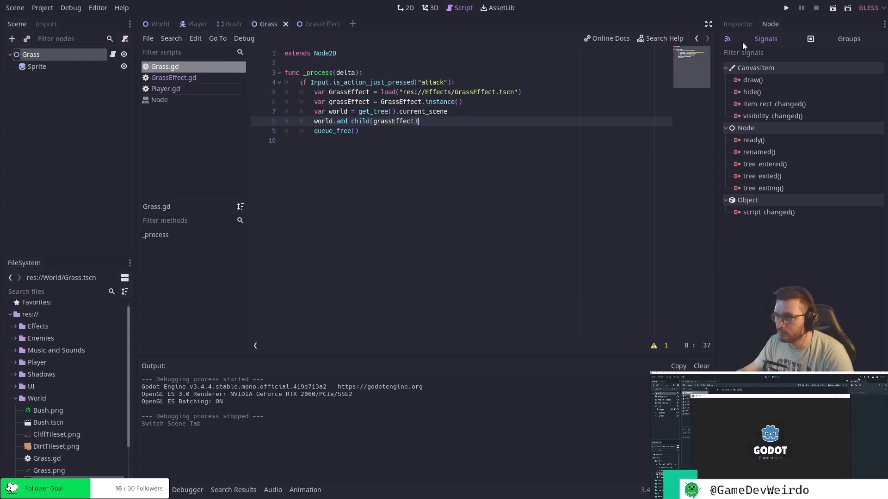
pyautogui.click(786, 8)
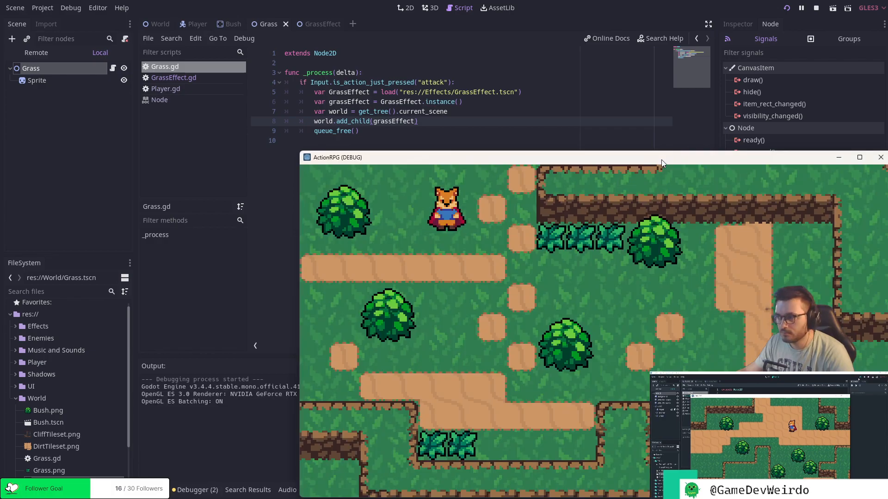
pyautogui.moveTo(661, 159); pyautogui.dragTo(422, 117)
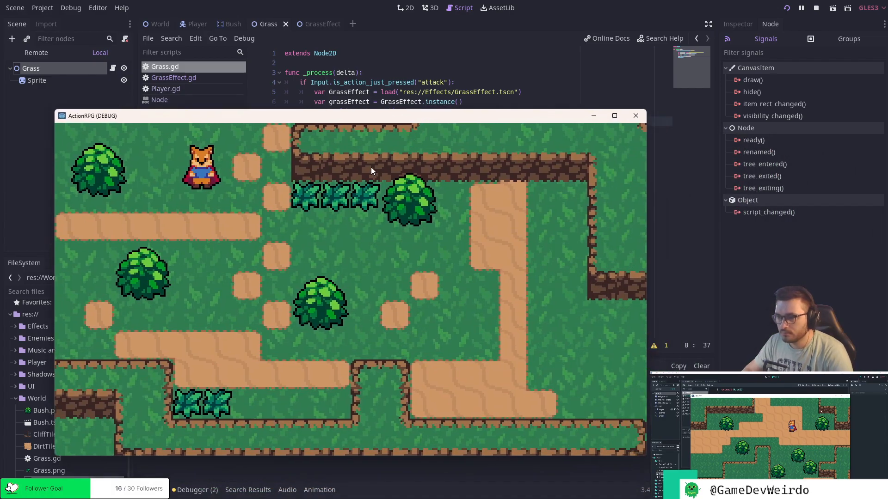
pyautogui.press('Down')
pyautogui.press('Right')
pyautogui.press('j')
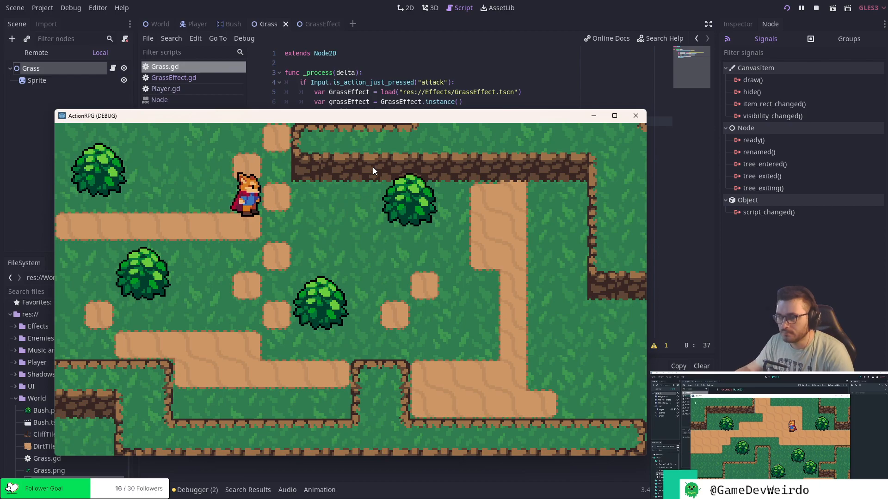
pyautogui.click(643, 117)
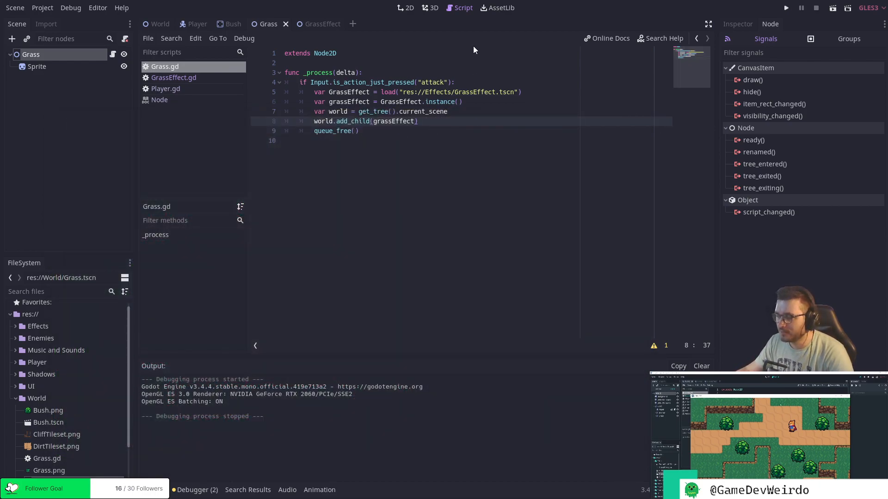
pyautogui.click(163, 27)
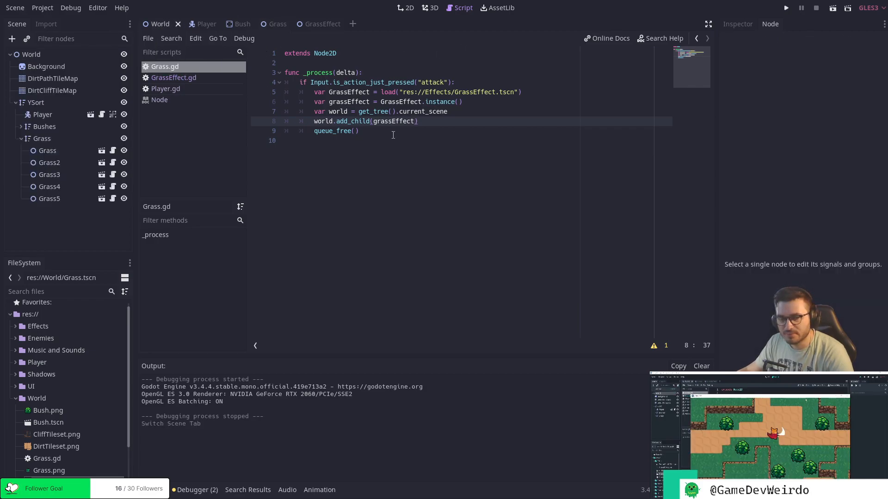
pyautogui.click(369, 134)
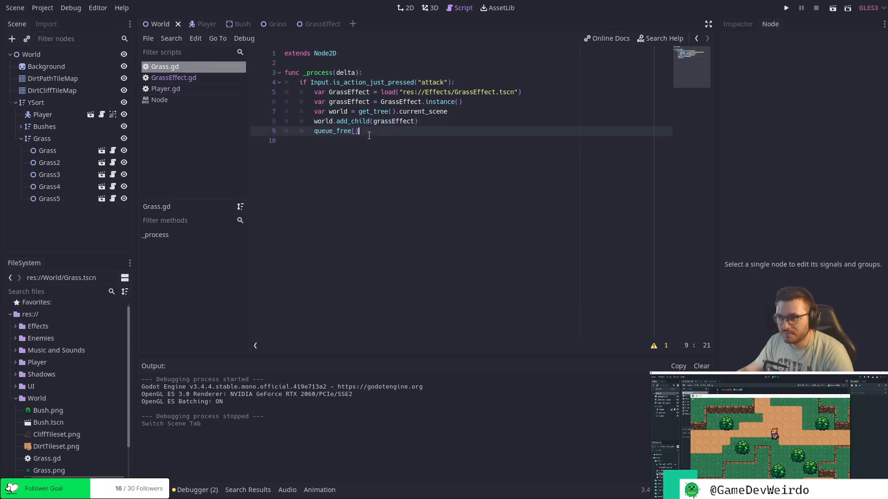
pyautogui.click(201, 24)
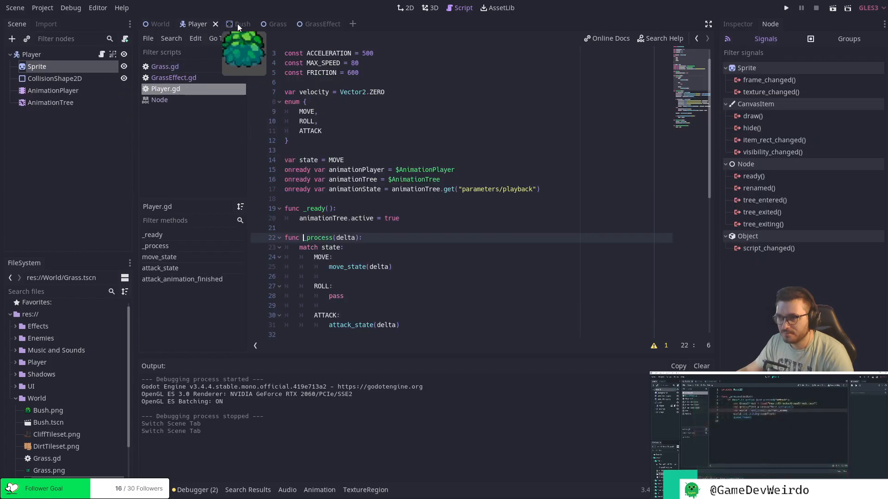
pyautogui.click(148, 23)
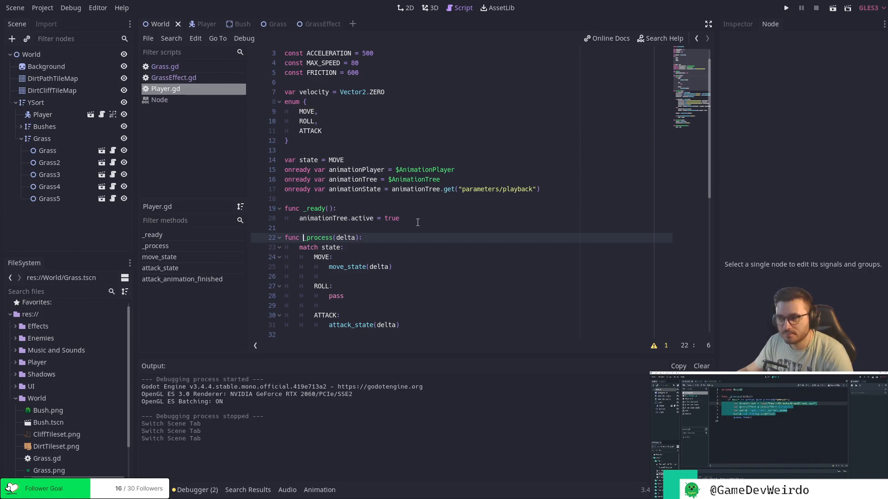
pyautogui.click(318, 24)
pyautogui.click(371, 157)
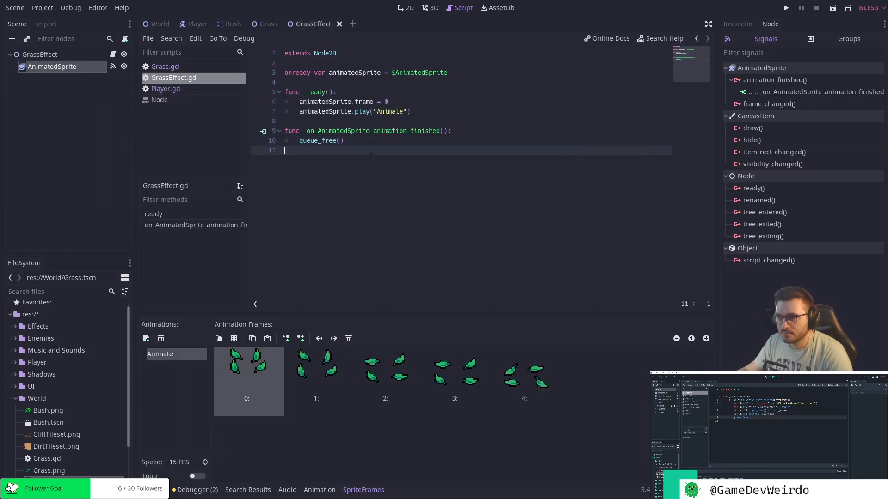
# Switch to the Grass scene's script and insert a new line between world.add_child(grassEffect) and queue_free().
pyautogui.click(262, 23)
pyautogui.click(389, 142)
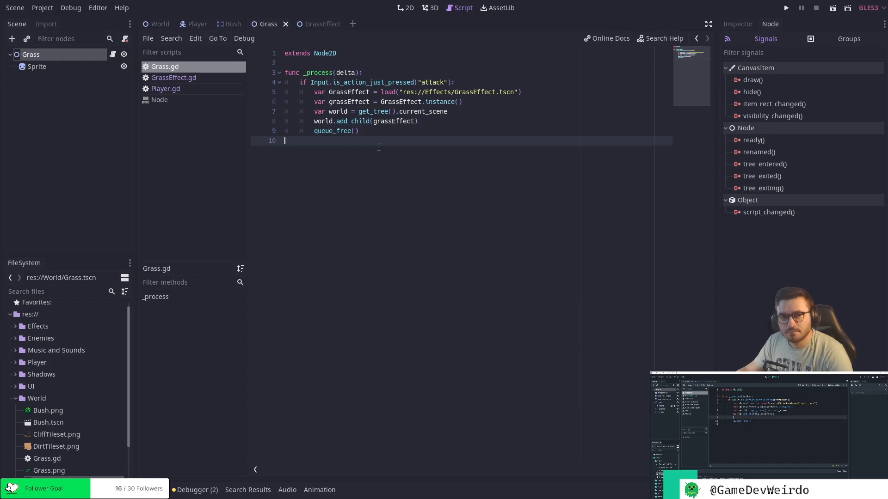
pyautogui.press('Up')
pyautogui.press('Up')
pyautogui.press('End')
pyautogui.press('Return')
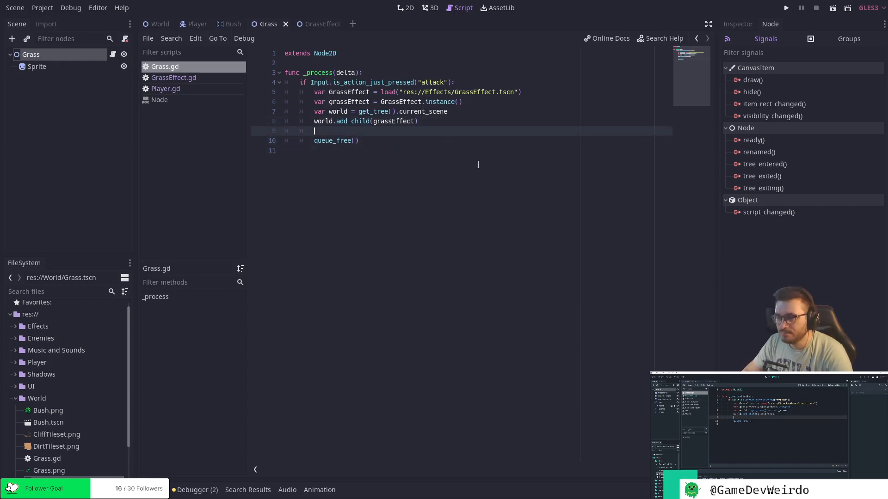
# On the blank line above queue_free(), write grassEffect.global_position = global_position and save the script.
pyautogui.write('grass')
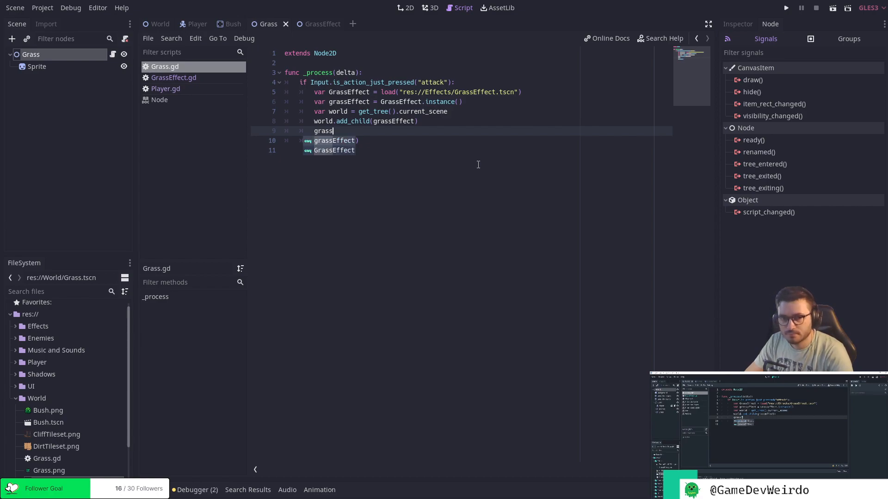
pyautogui.press('Return')
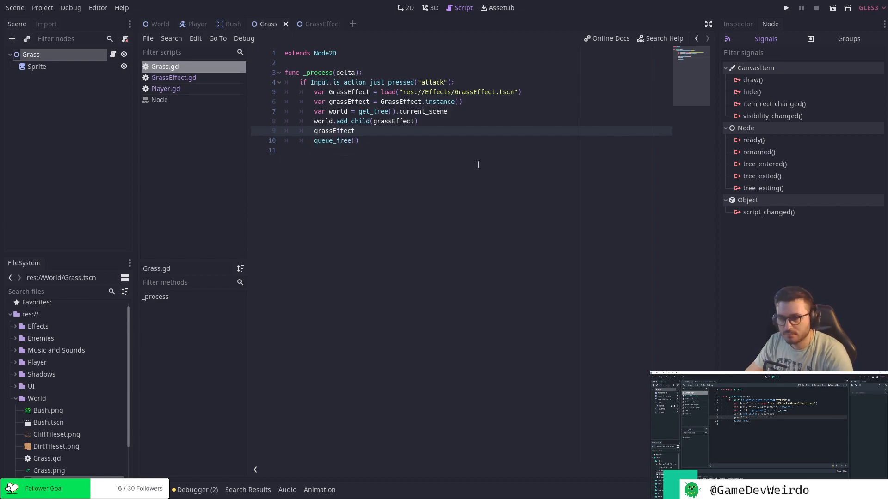
pyautogui.write('.')
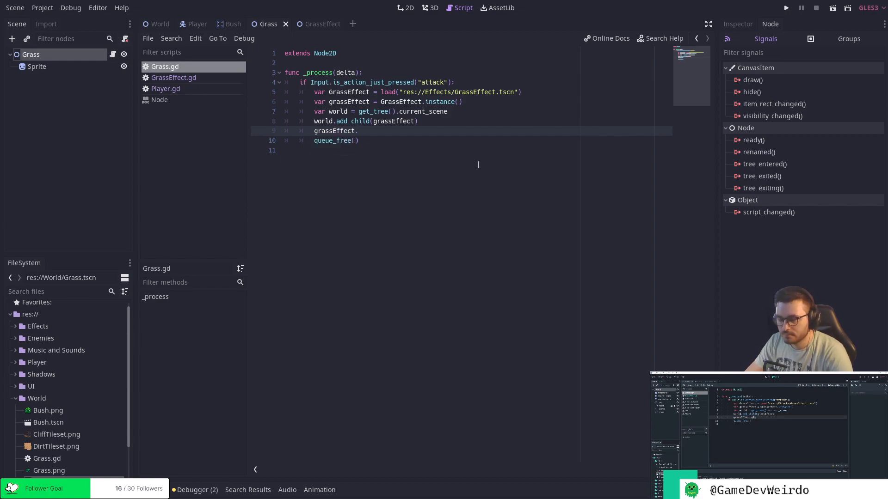
pyautogui.write('glob')
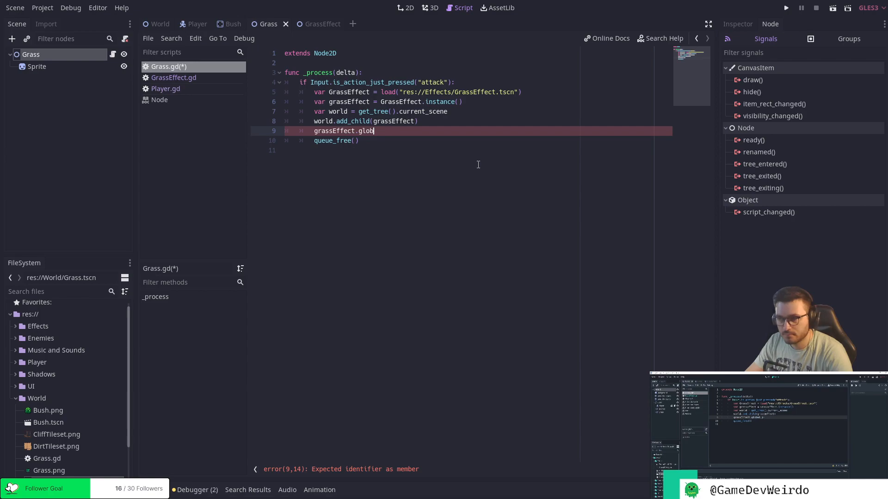
pyautogui.write('la_')
pyautogui.press('BackSpace')
pyautogui.press('BackSpace')
pyautogui.press('BackSpace')
pyautogui.write('al')
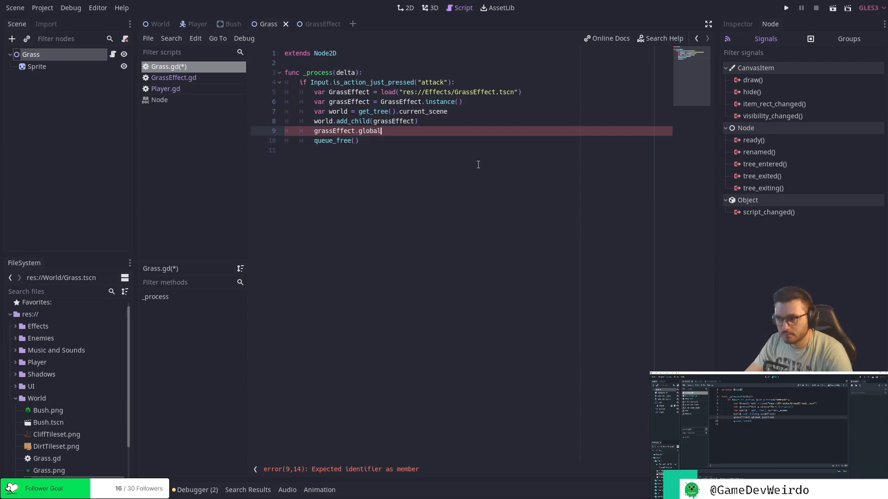
pyautogui.write('_positi')
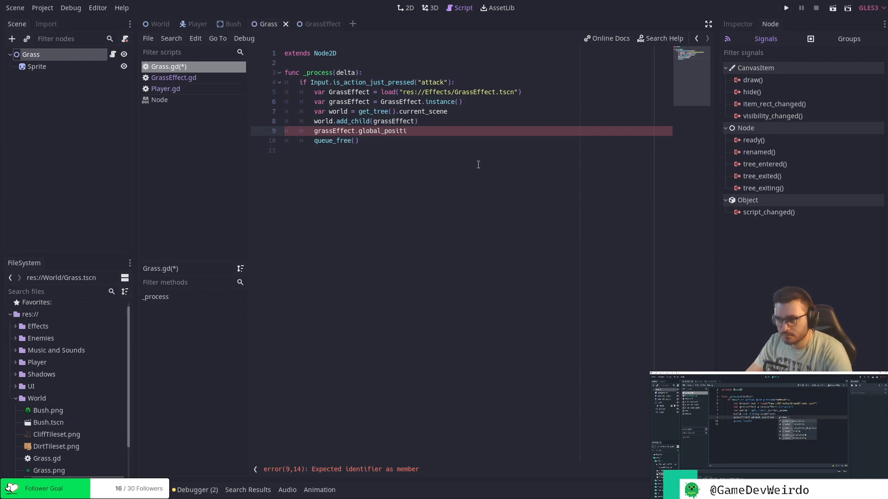
pyautogui.write('on = ')
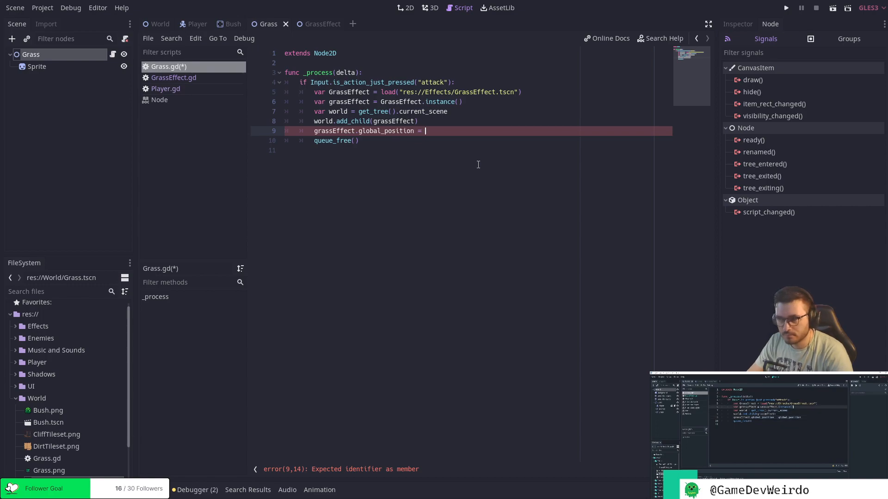
pyautogui.write('global_position')
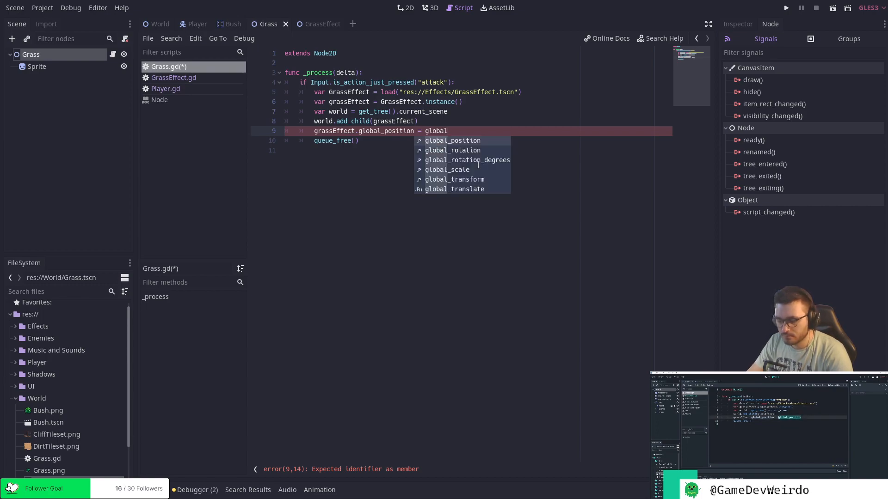
pyautogui.press('Return')
pyautogui.press('Down')
pyautogui.press('Up')
pyautogui.press('Up')
pyautogui.press('Up')
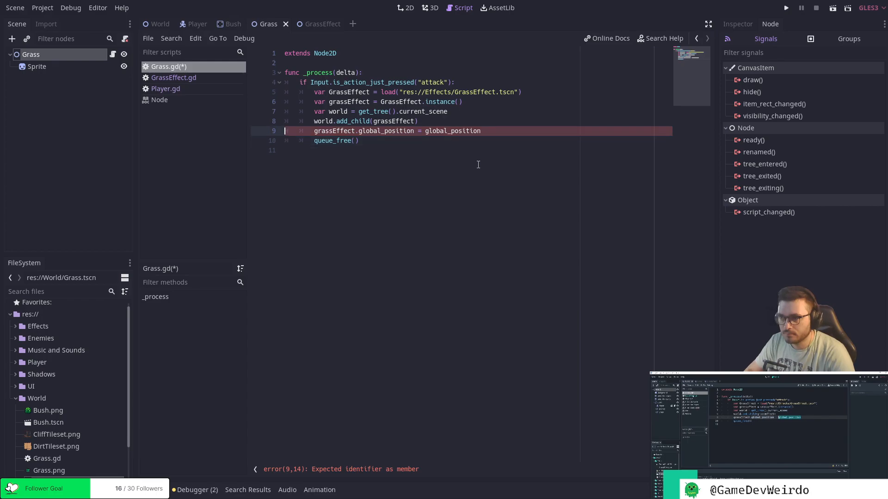
pyautogui.press('Down')
pyautogui.press('Down')
pyautogui.hotkey('ctrl', 's')
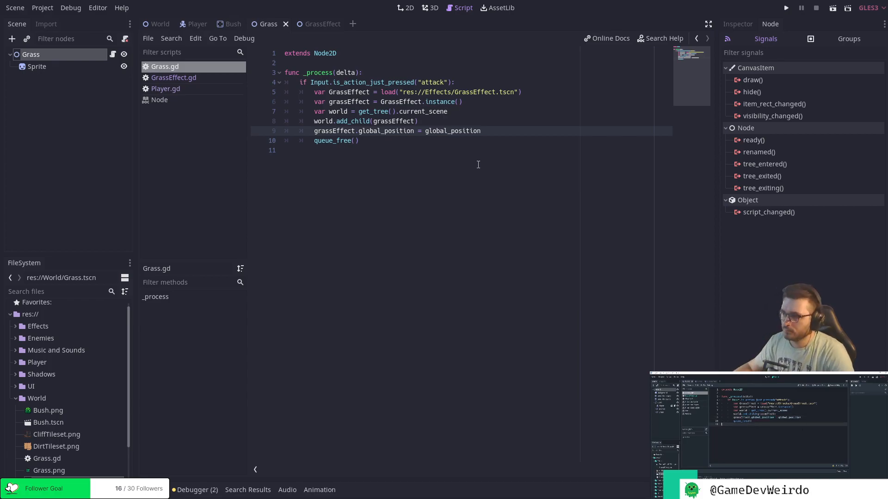
# Run the project, attack to check where the grass effects appear, move the player and attack again, and close the game.
pyautogui.click(785, 8)
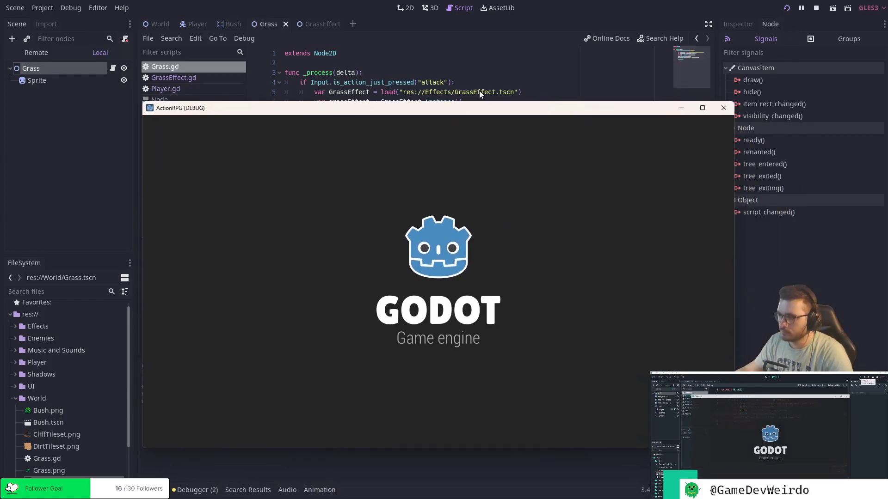
pyautogui.press('Down')
pyautogui.press('j')
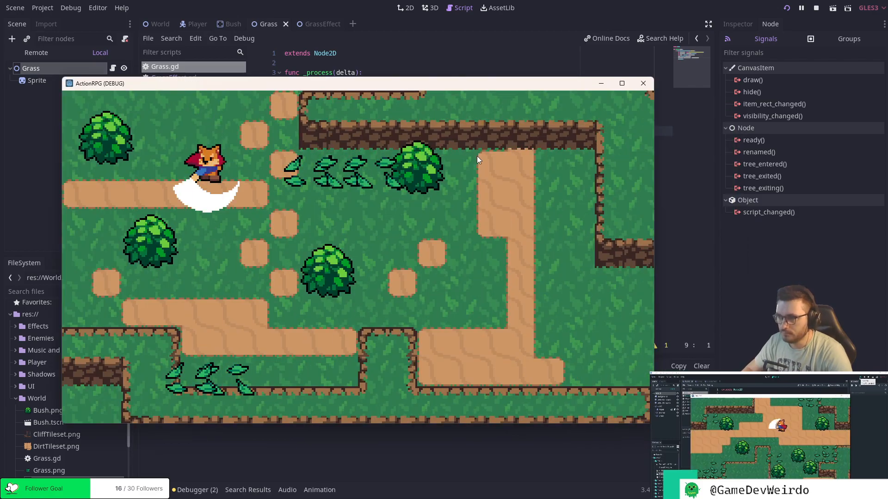
pyautogui.press('Right')
pyautogui.press('Down')
pyautogui.press('j')
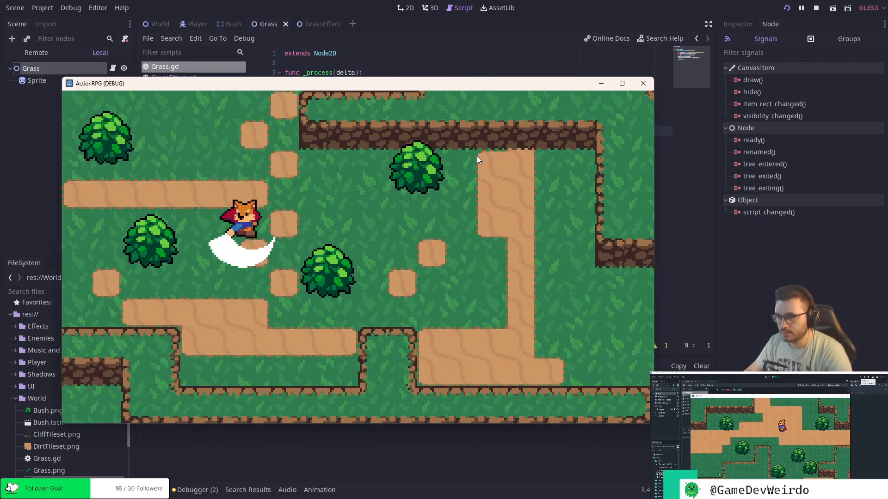
pyautogui.click(643, 83)
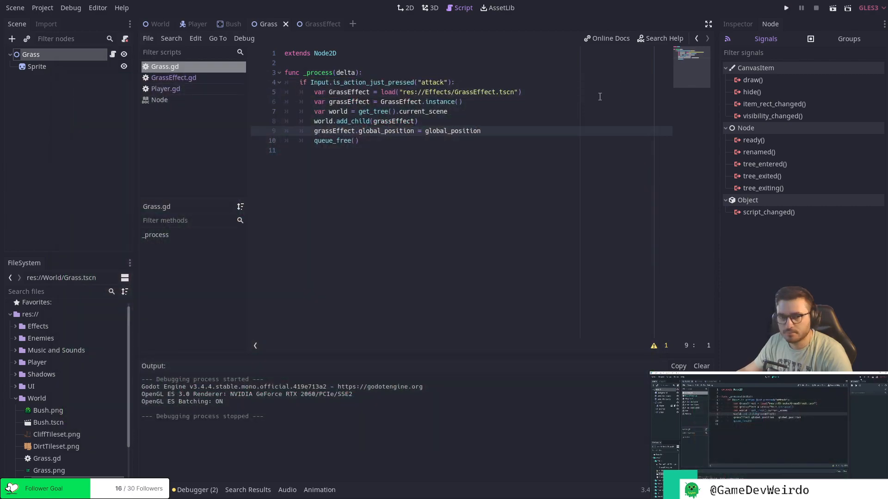
pyautogui.click(419, 144)
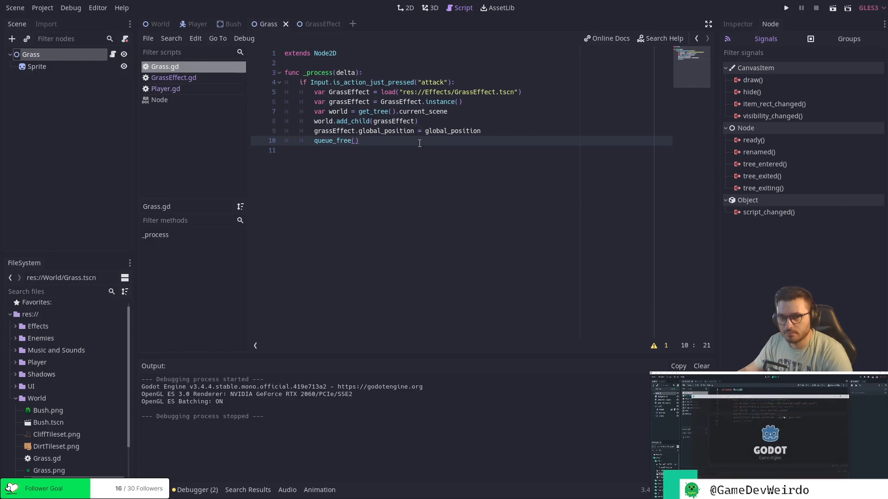
pyautogui.press('Down')
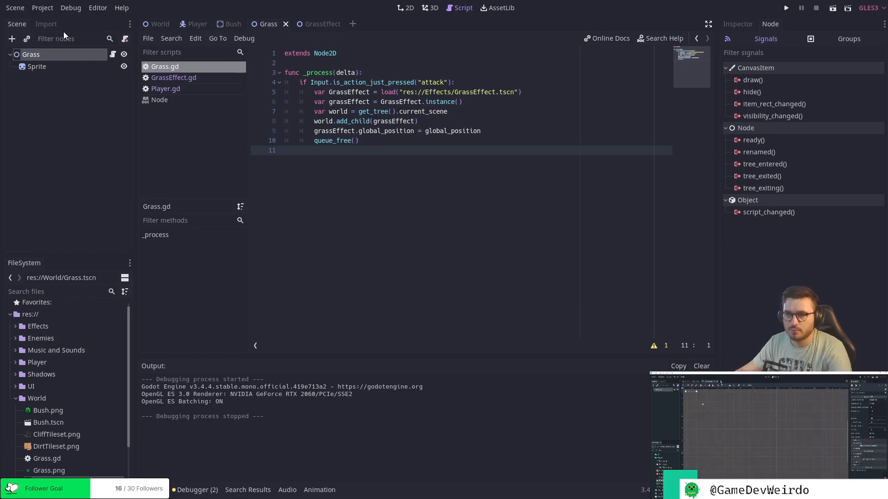
# Create a new scene with an Area2D as its root node.
pyautogui.click(353, 24)
pyautogui.click(77, 109)
pyautogui.write('area2')
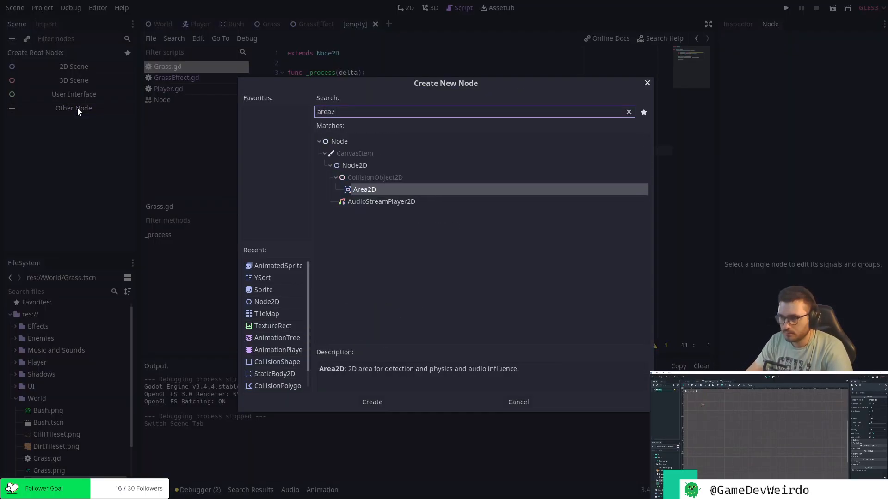
pyautogui.click(382, 190)
pyautogui.doubleClick(381, 190)
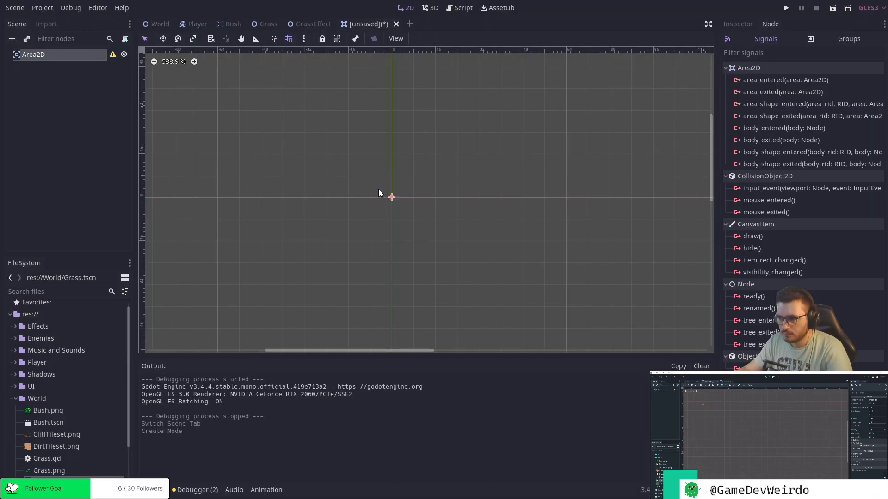
# Rename the new scene's Area2D root node to Hurtbox.
pyautogui.doubleClick(42, 54)
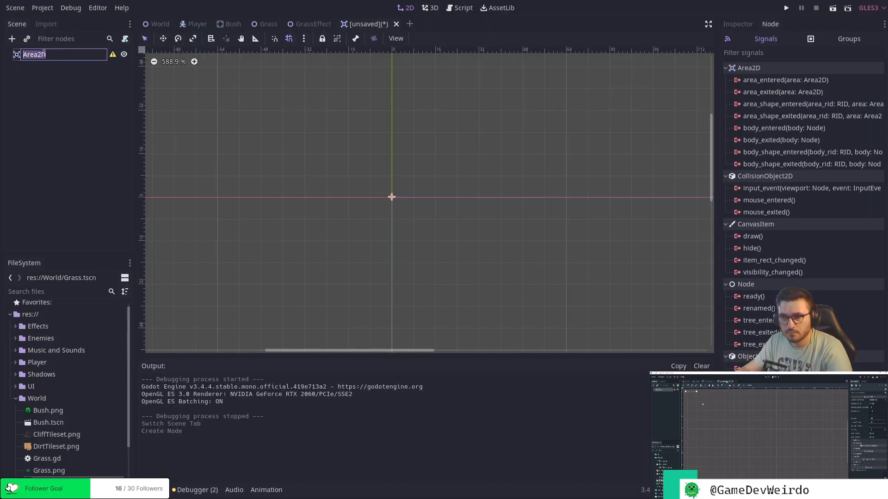
pyautogui.write('HUrt')
pyautogui.press('BackSpace')
pyautogui.press('BackSpace')
pyautogui.press('BackSpace')
pyautogui.write('urt')
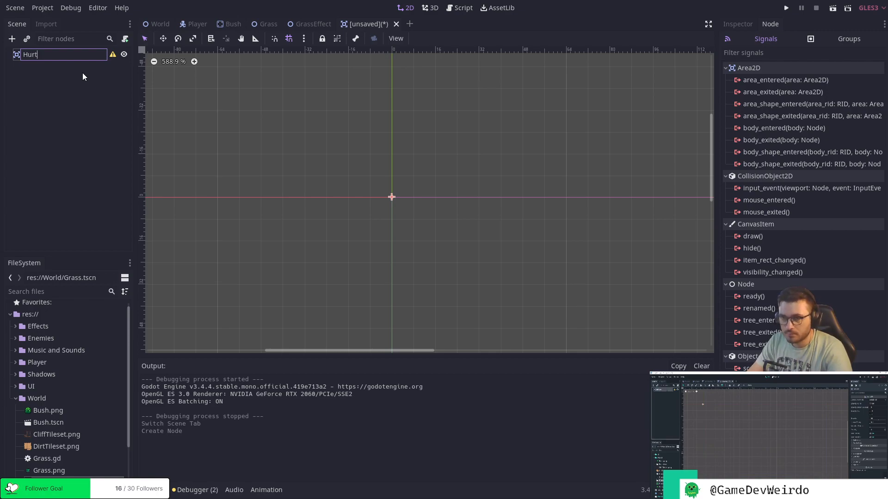
pyautogui.write('box')
pyautogui.press('Return')
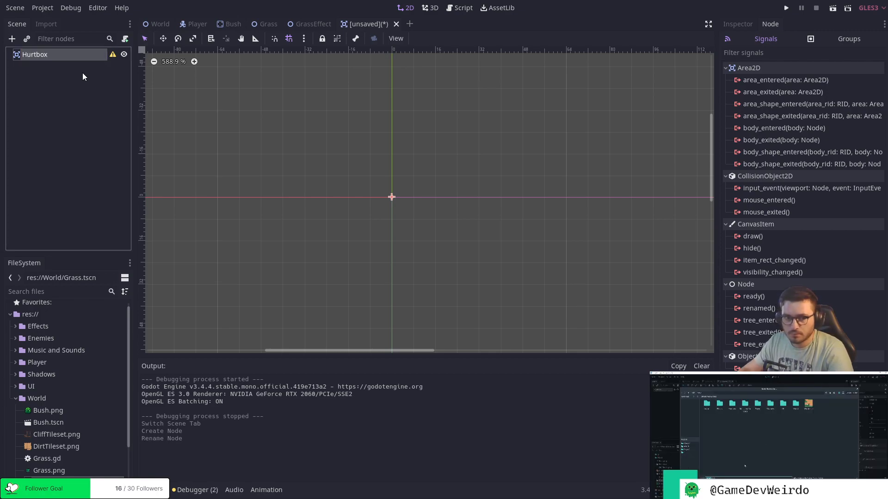
pyautogui.click(82, 74)
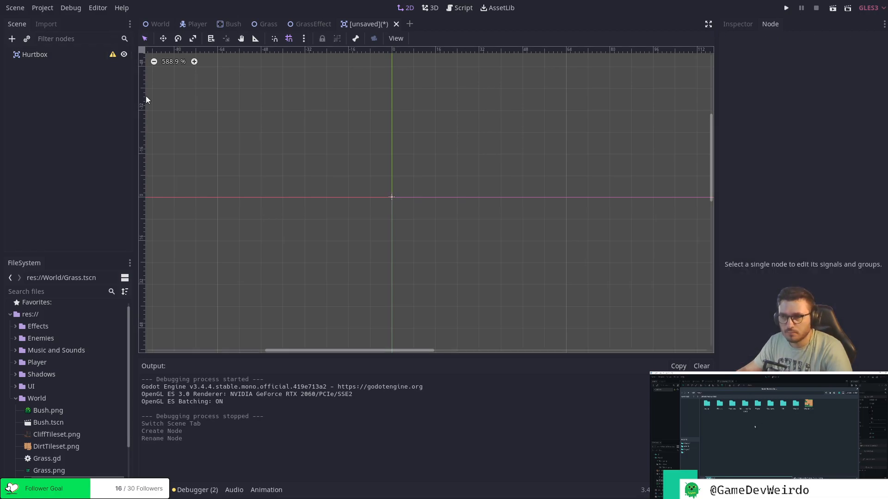
# Save the scene as Hurtbox.tscn in a new project-root folder named Hitboxes and Hurtboxes.
pyautogui.hotkey('ctrl', 's')
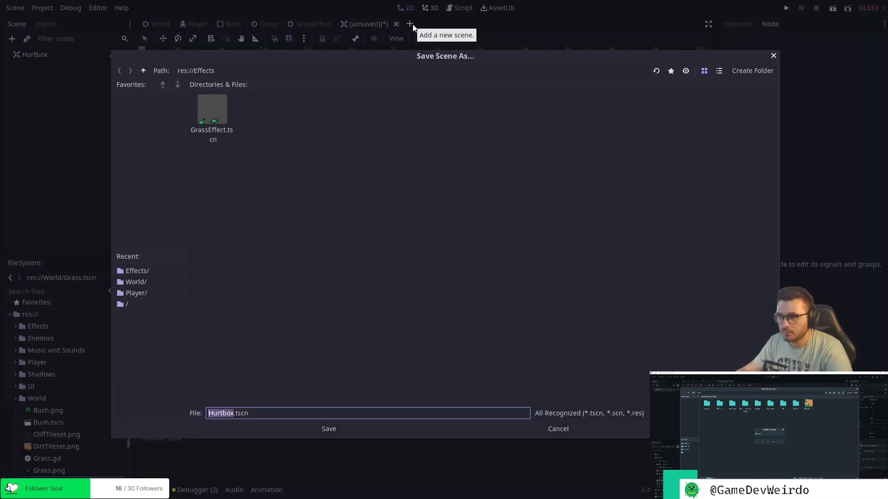
pyautogui.click(144, 70)
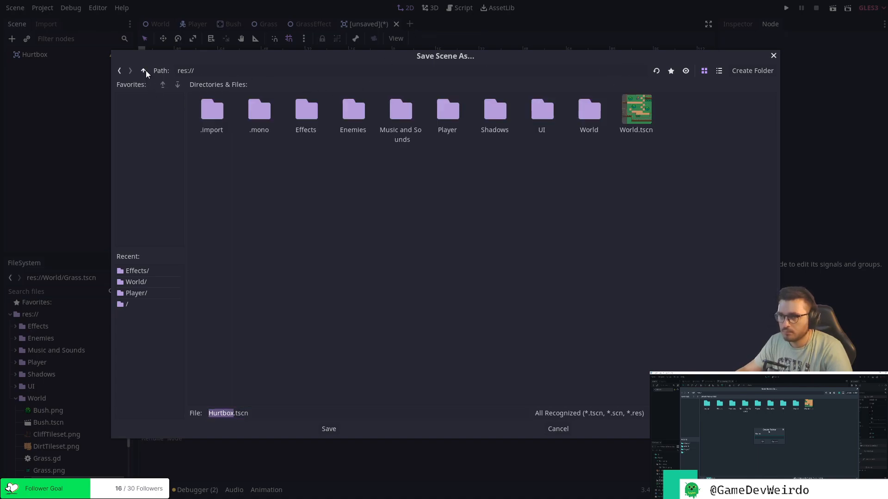
pyautogui.click(752, 71)
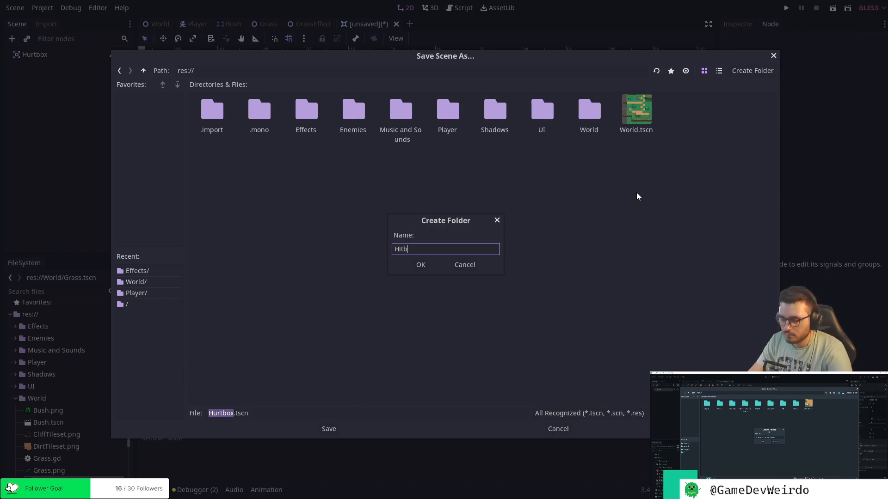
pyautogui.write('Hitboxes and ')
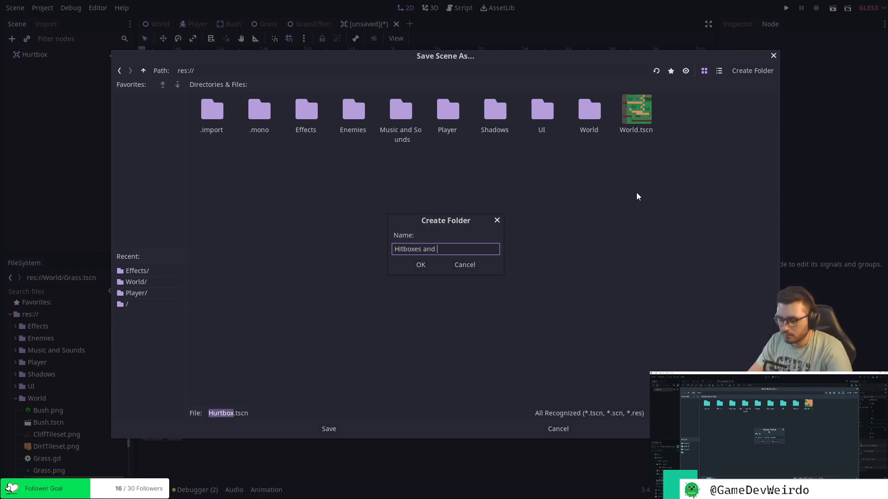
pyautogui.write('Hurtboxes')
pyautogui.press('Return')
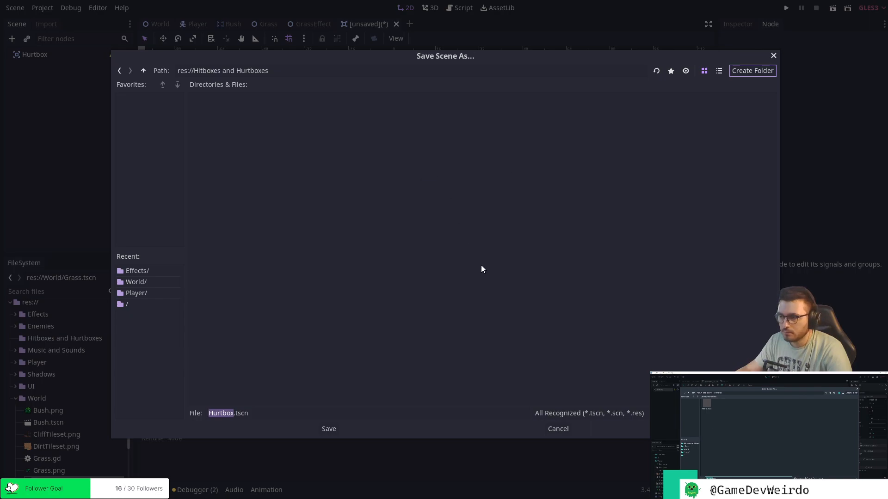
pyautogui.click(329, 429)
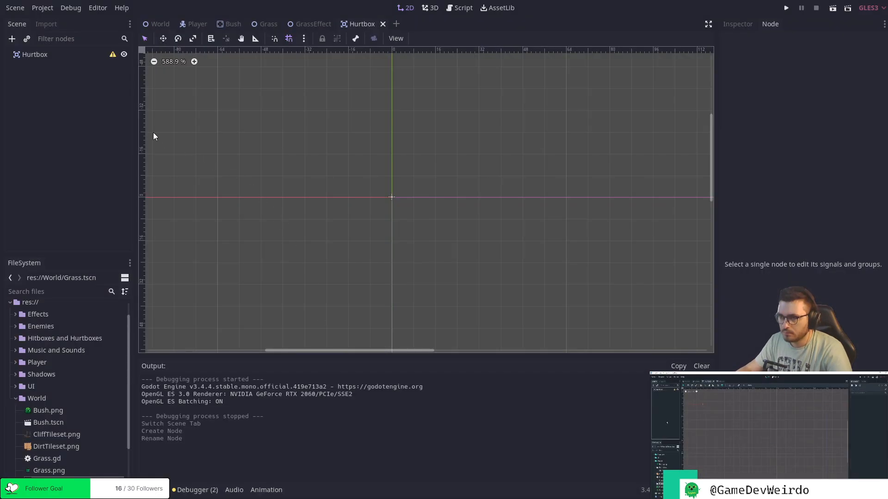
# Create another new scene with an Area2D root node and rename the node to Hitbox.
pyautogui.click(396, 23)
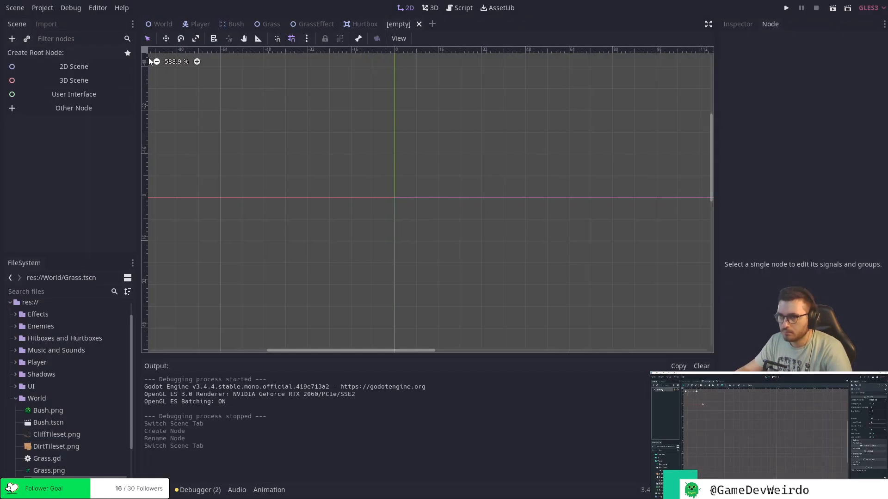
pyautogui.click(86, 108)
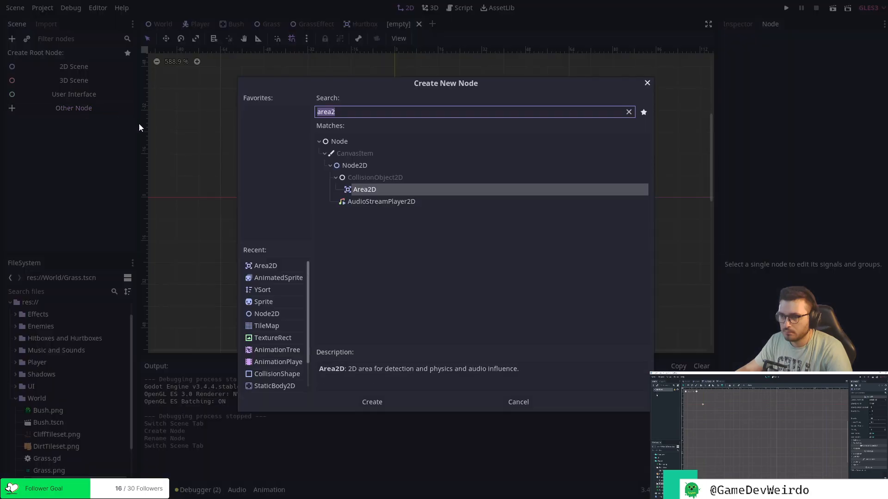
pyautogui.doubleClick(376, 190)
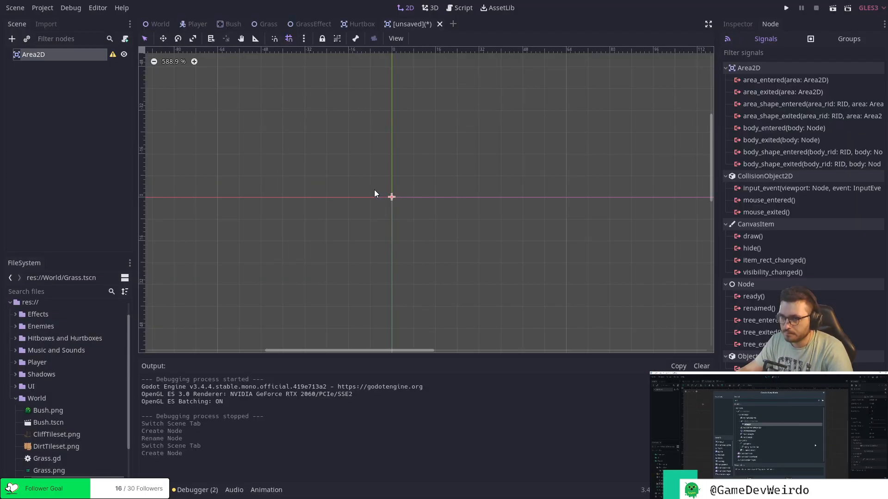
pyautogui.doubleClick(42, 55)
pyautogui.write('Hitbox')
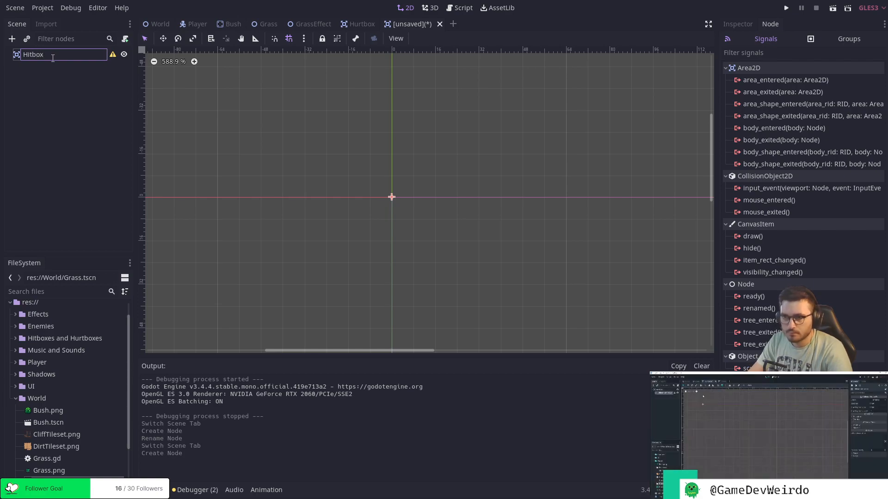
pyautogui.press('Return')
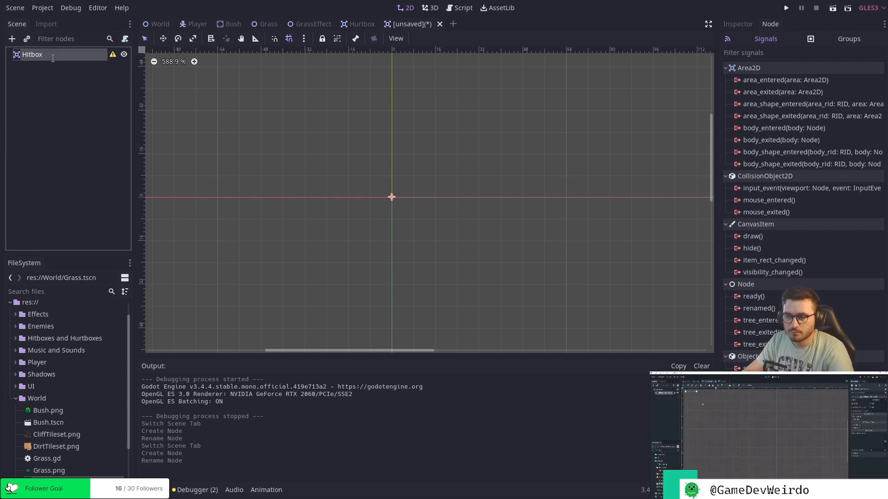
# Save the scene as Hitbox.tscn in the Hitboxes and Hurtboxes folder, and add a CollisionShape2D child to its Hitbox root.
pyautogui.hotkey('ctrl', 's')
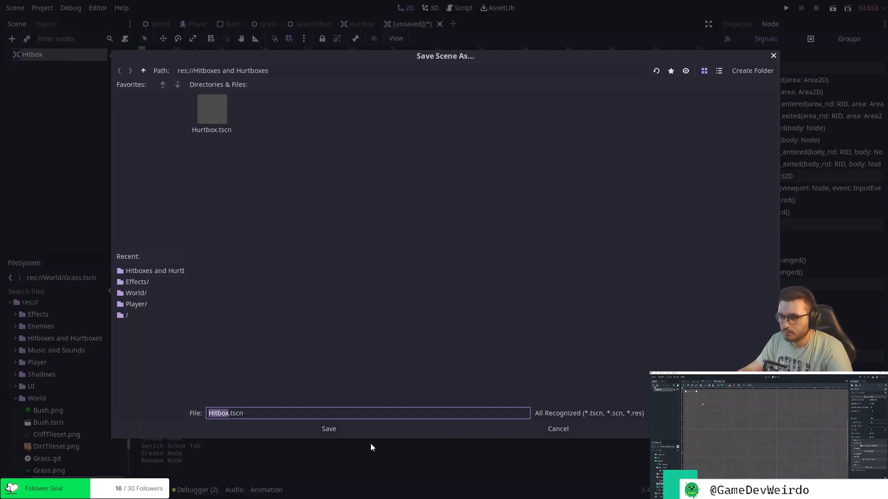
pyautogui.click(329, 428)
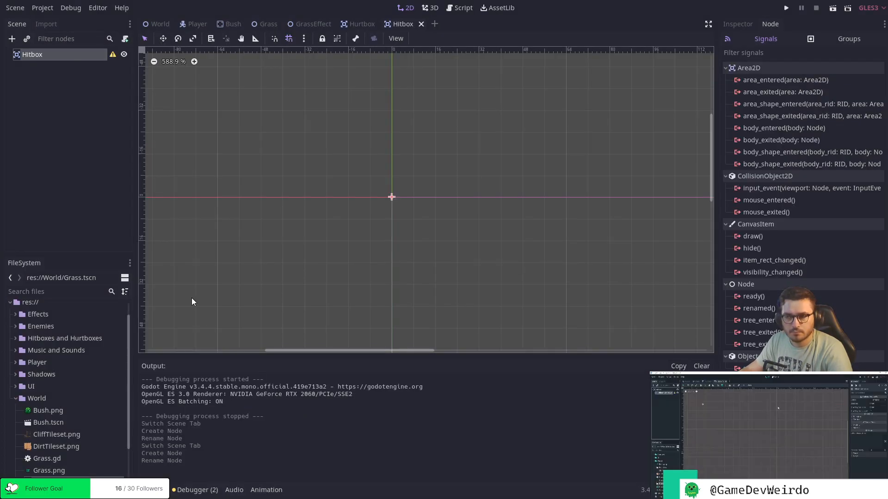
pyautogui.rightClick(57, 54)
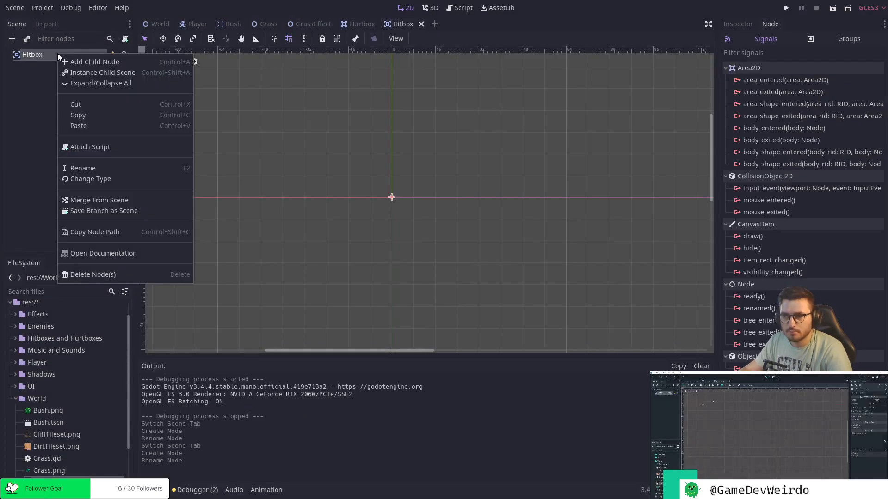
pyautogui.click(90, 61)
pyautogui.write('colo')
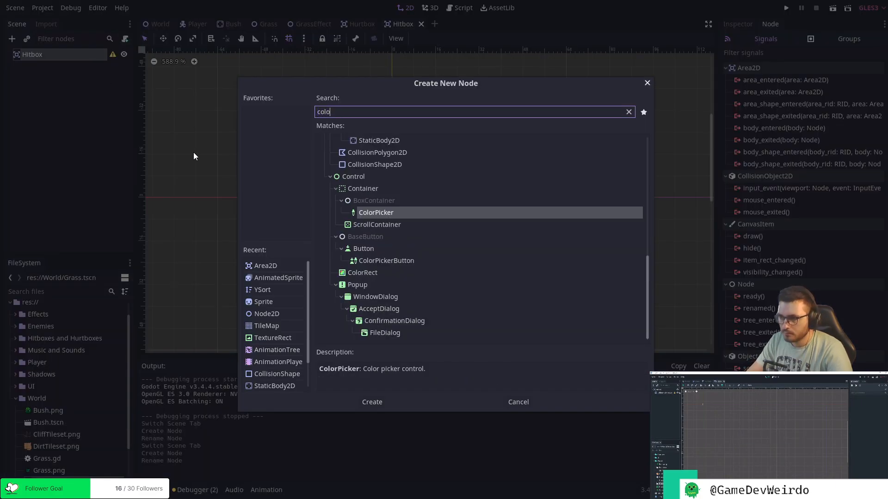
pyautogui.doubleClick(382, 164)
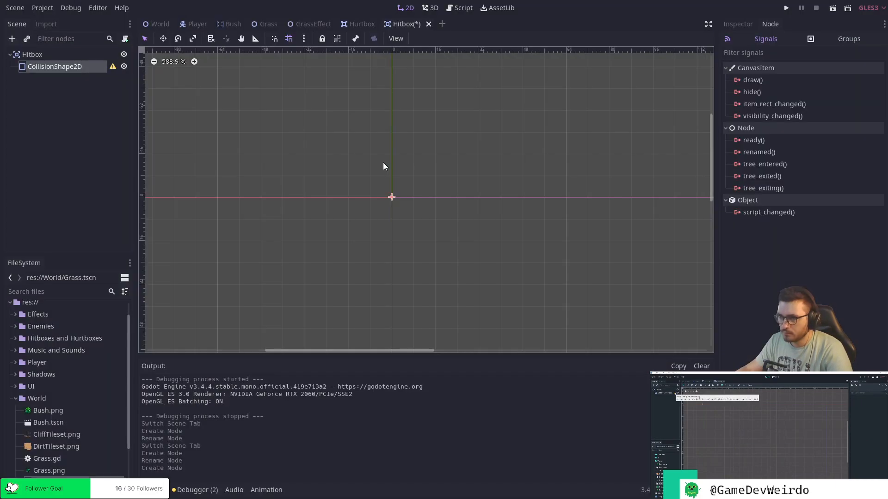
pyautogui.hotkey('ctrl', 's')
# Add a CollisionShape2D child to the root of the Hurtbox scene and save that scene.
pyautogui.click(363, 25)
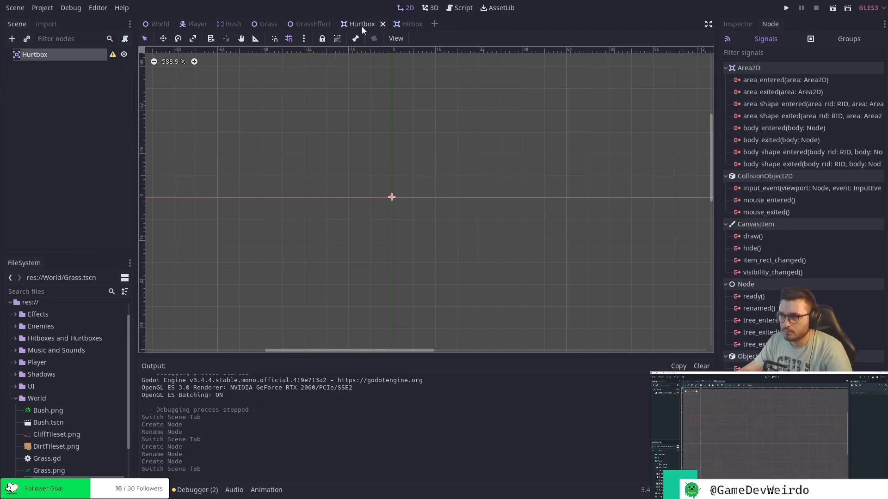
pyautogui.rightClick(74, 57)
pyautogui.click(88, 64)
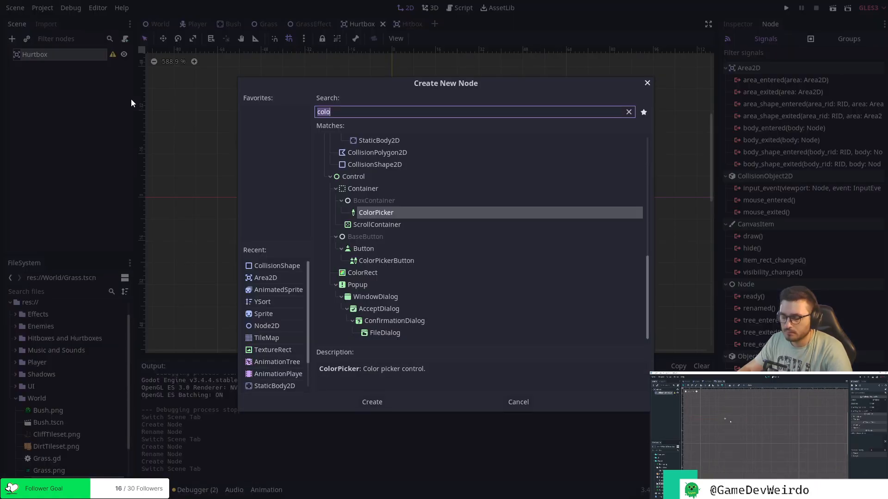
pyautogui.write('Coll')
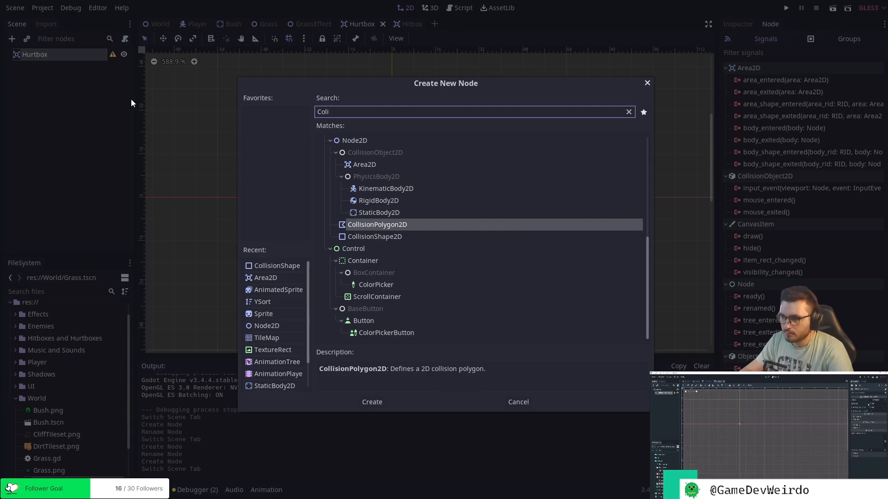
pyautogui.doubleClick(387, 237)
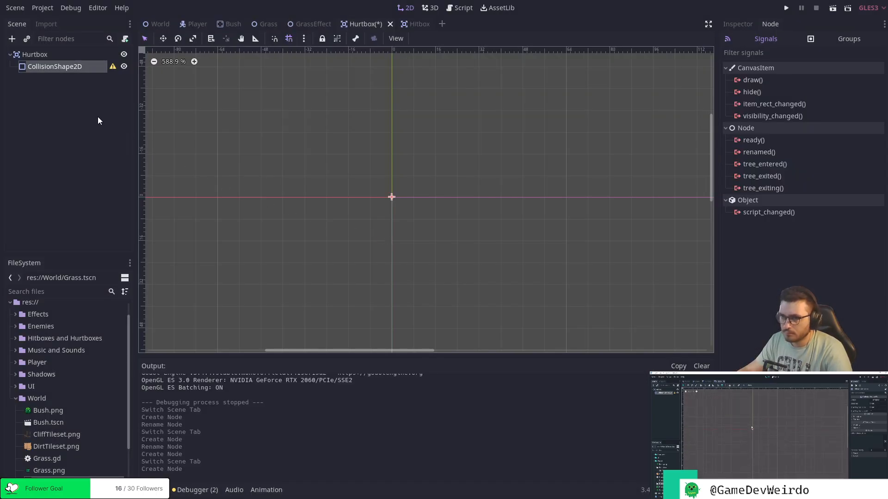
pyautogui.hotkey('ctrl', 's')
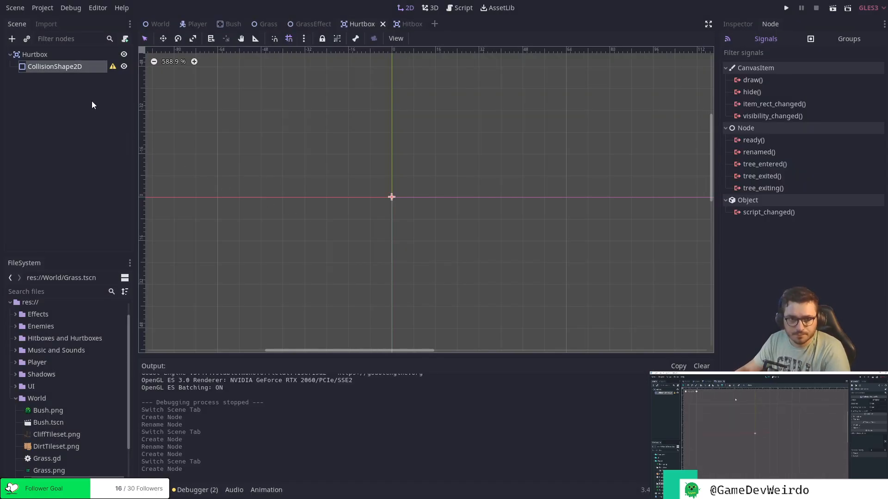
# Close the open GrassEffect, Bush and Player scenes.
pyautogui.click(318, 24)
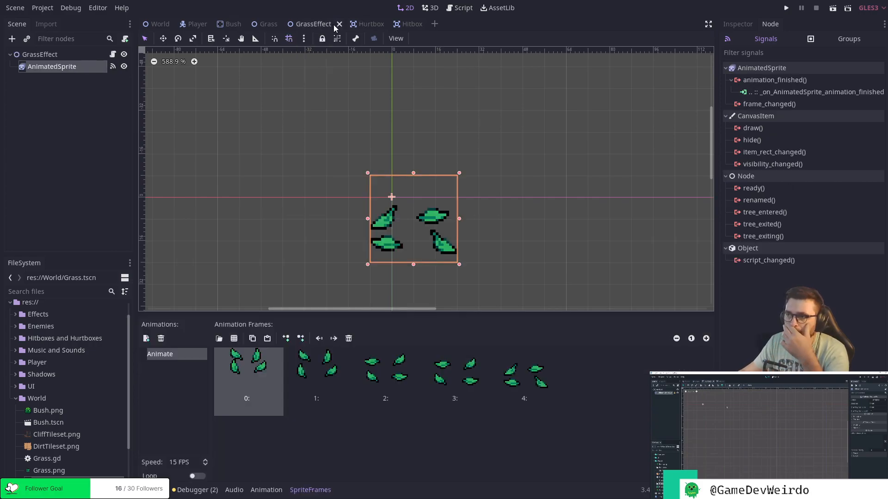
pyautogui.click(339, 24)
pyautogui.click(231, 24)
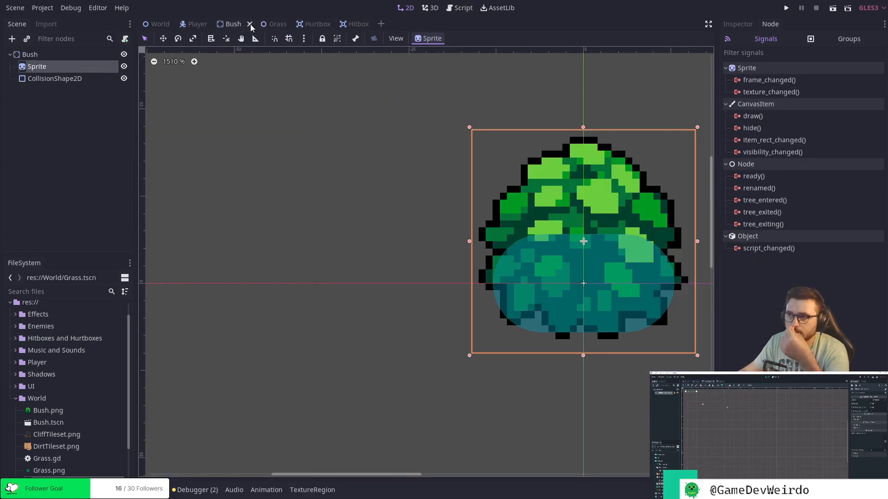
pyautogui.click(252, 24)
pyautogui.click(215, 24)
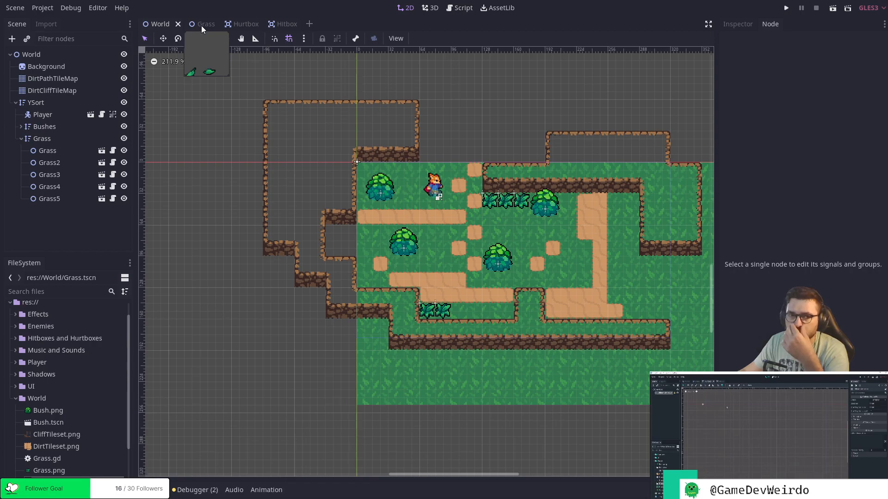
# Review the Hurtbox scene's structure and examine the signals of its Area2D root node.
pyautogui.click(281, 25)
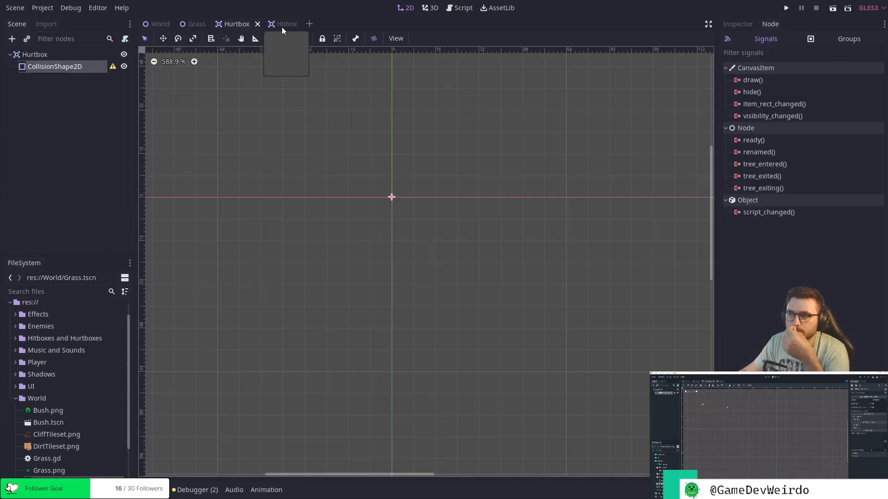
pyautogui.click(231, 24)
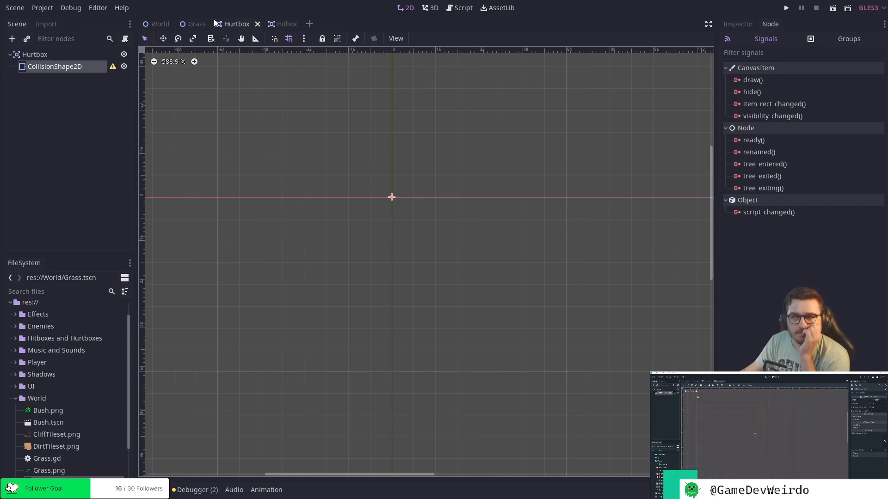
pyautogui.click(272, 24)
pyautogui.click(236, 25)
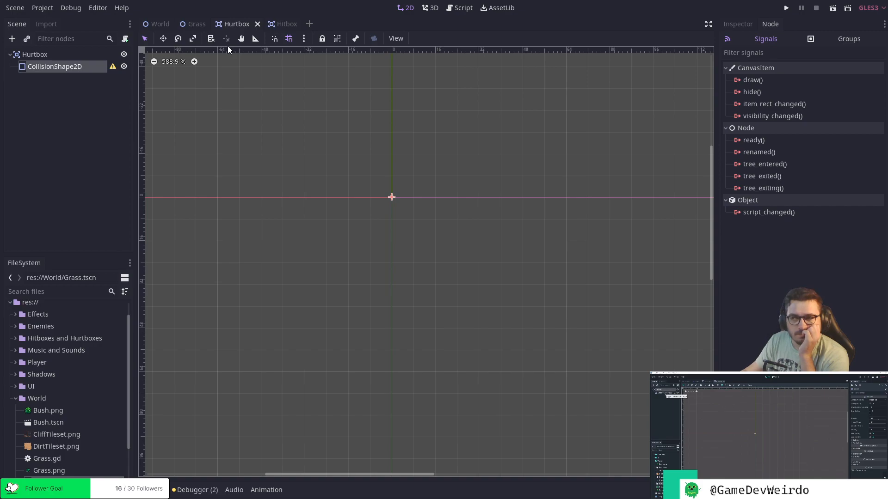
pyautogui.click(99, 90)
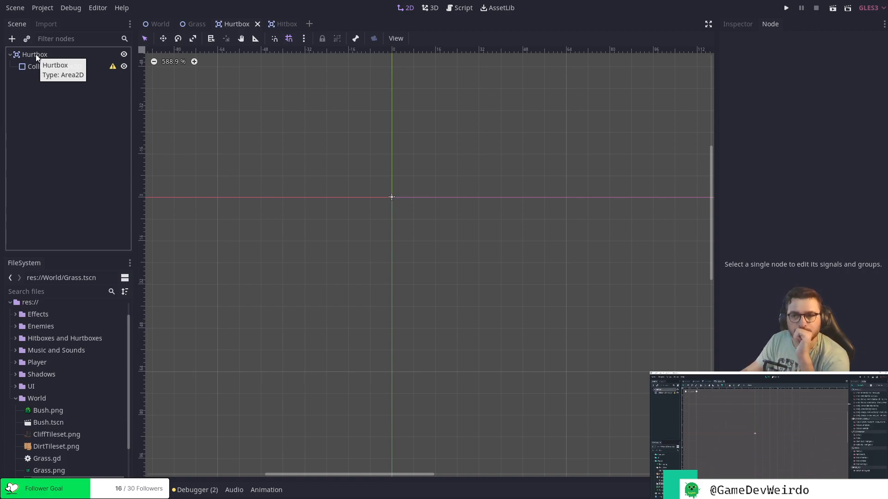
pyautogui.click(59, 54)
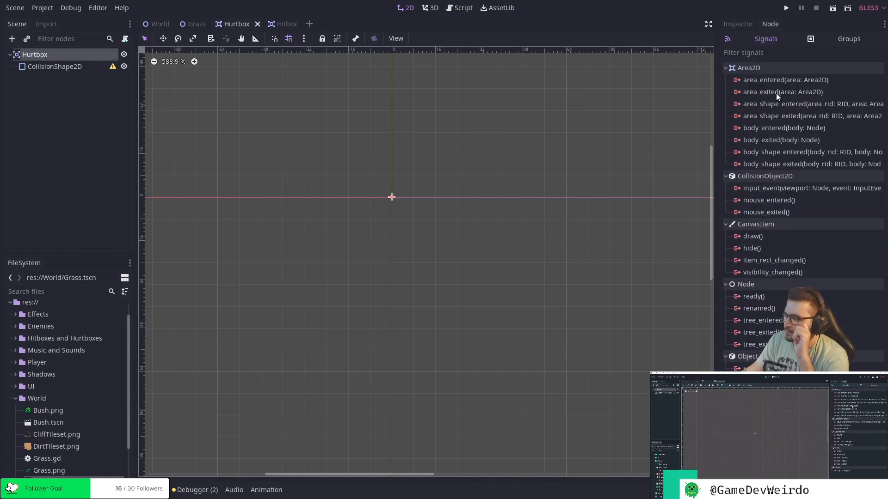
pyautogui.moveTo(807, 249)
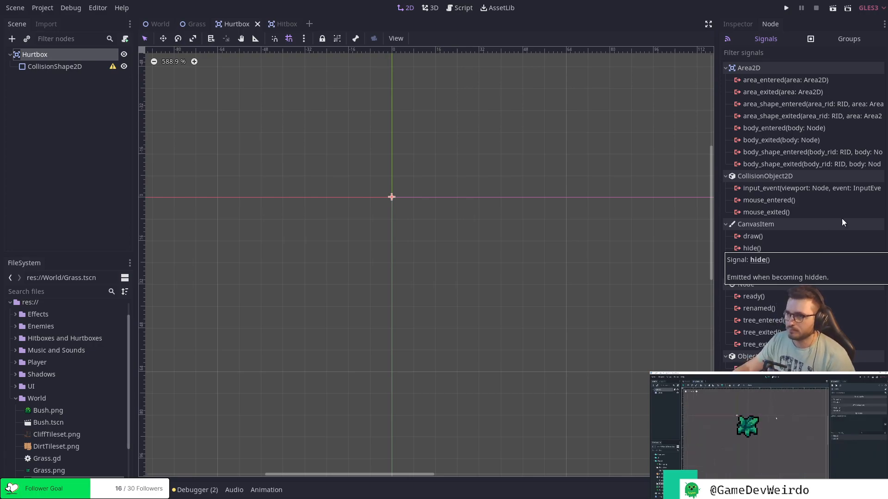
# Close the Hurtbox and Hitbox scenes and return to the Grass scene.
pyautogui.click(257, 24)
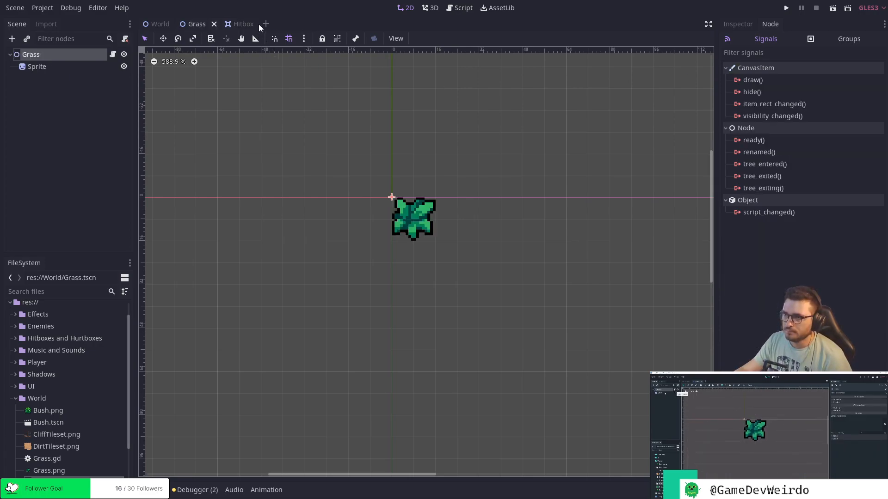
pyautogui.click(251, 23)
pyautogui.click(266, 24)
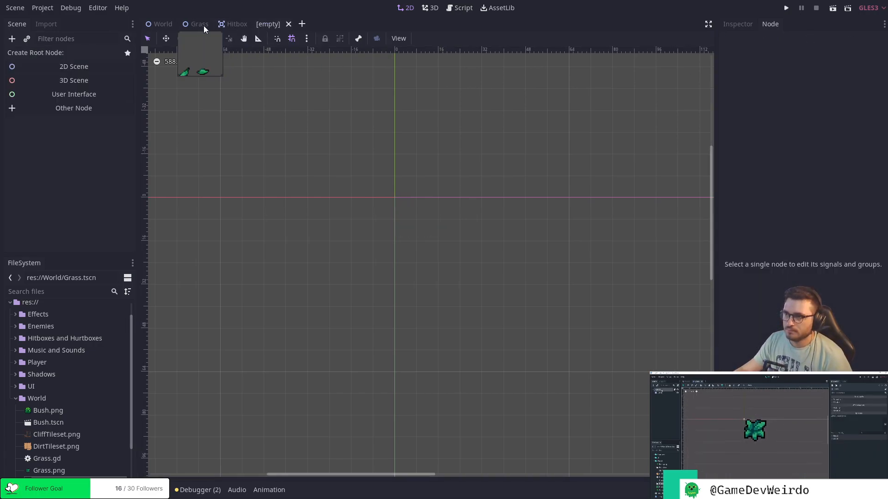
pyautogui.click(292, 24)
pyautogui.click(252, 24)
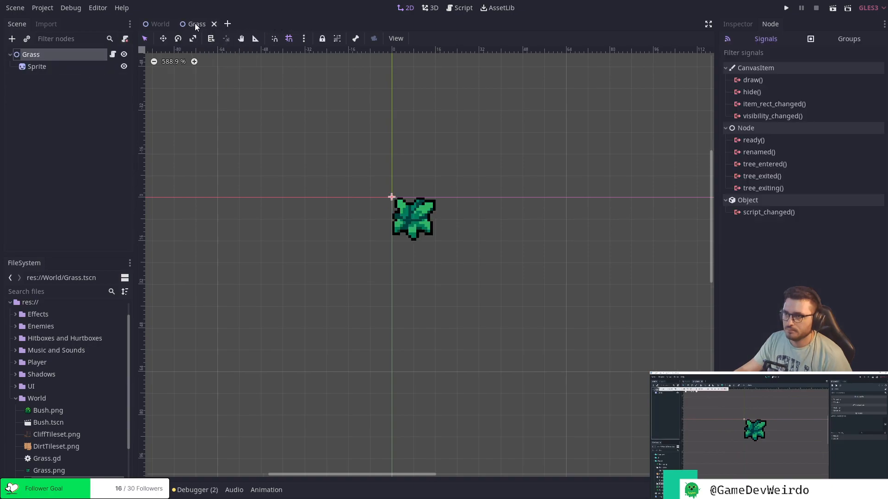
# Instance Hitboxes and Hurtboxes/Hurtbox.tscn as a child of the Grass root node.
pyautogui.click(67, 87)
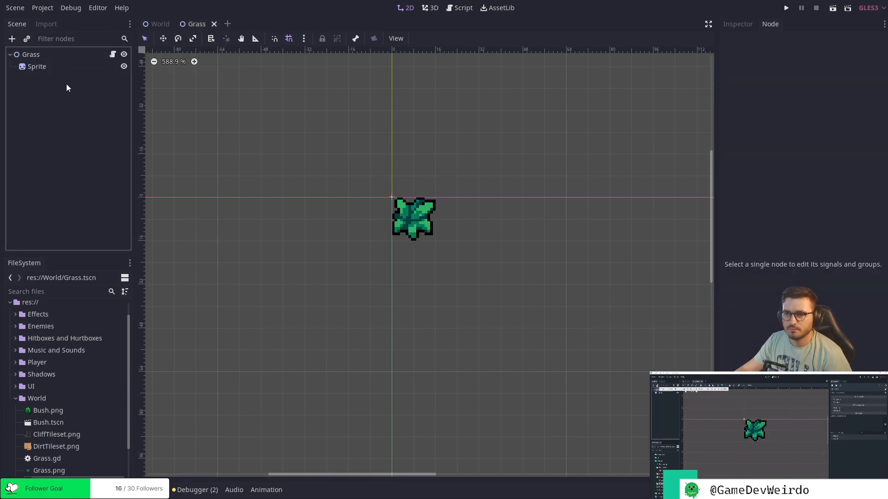
pyautogui.click(29, 39)
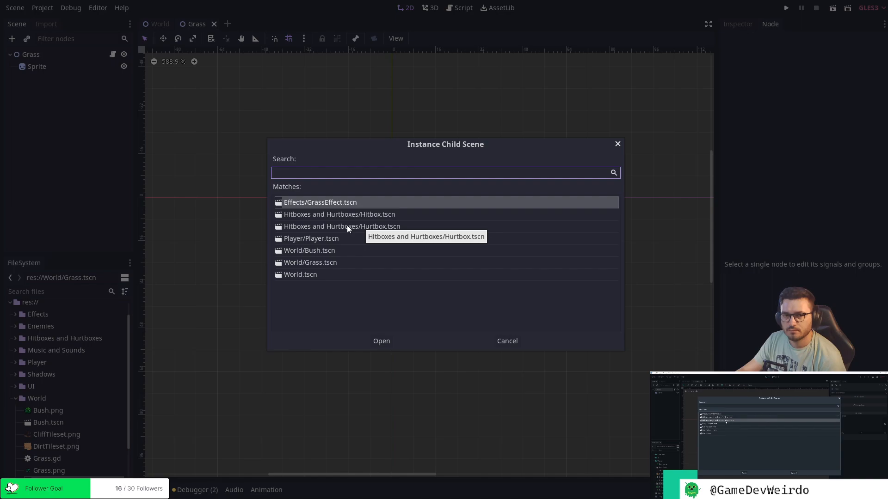
pyautogui.click(374, 228)
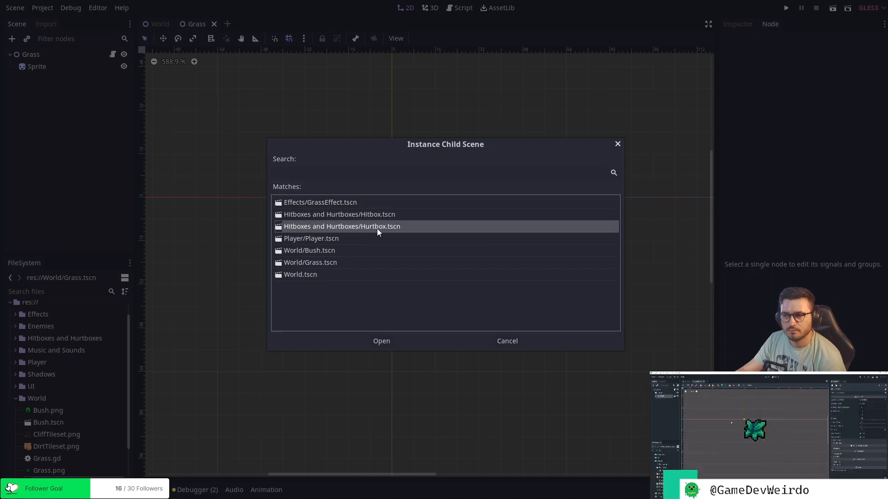
pyautogui.click(382, 342)
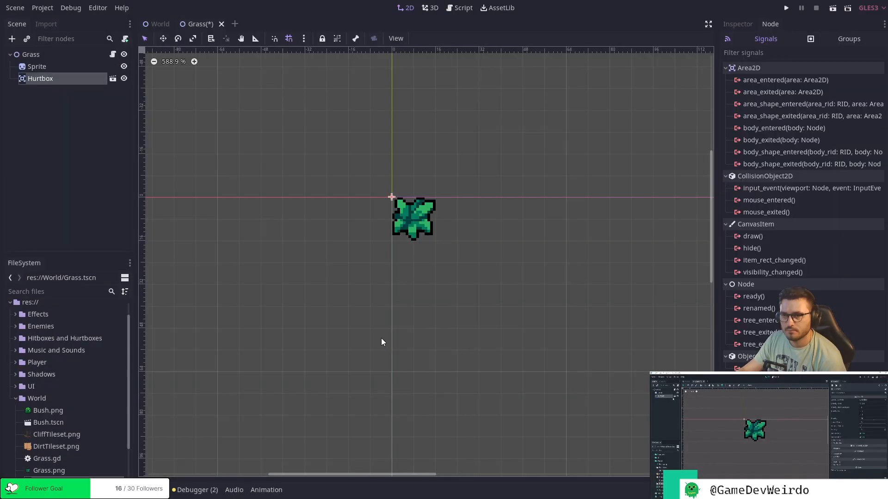
# Enable Editable Children on the Hurtbox instance in the Grass scene.
pyautogui.click(96, 129)
pyautogui.click(70, 77)
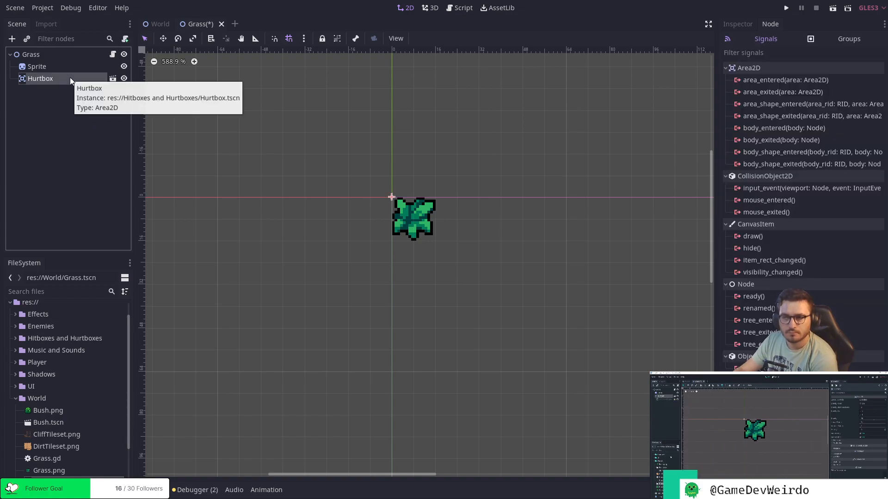
pyautogui.rightClick(71, 77)
pyautogui.click(132, 342)
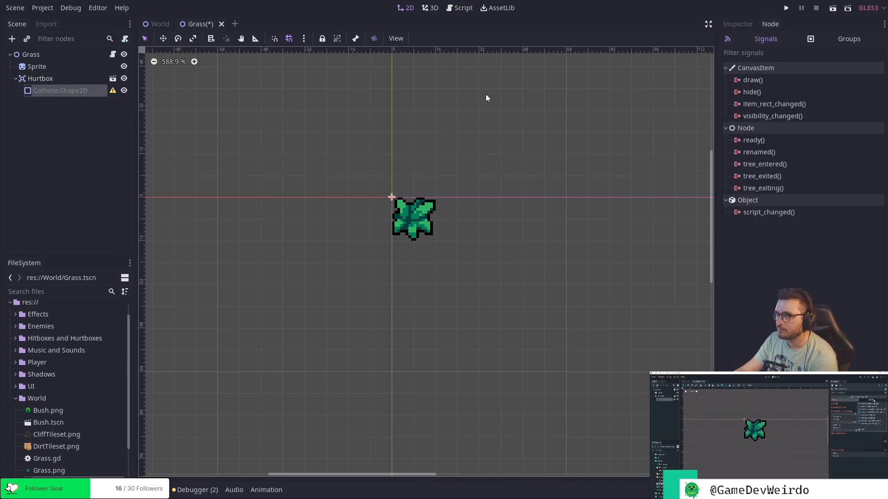
# Give the Hurtbox's CollisionShape2D a new RectangleShape2D as its shape.
pyautogui.click(738, 23)
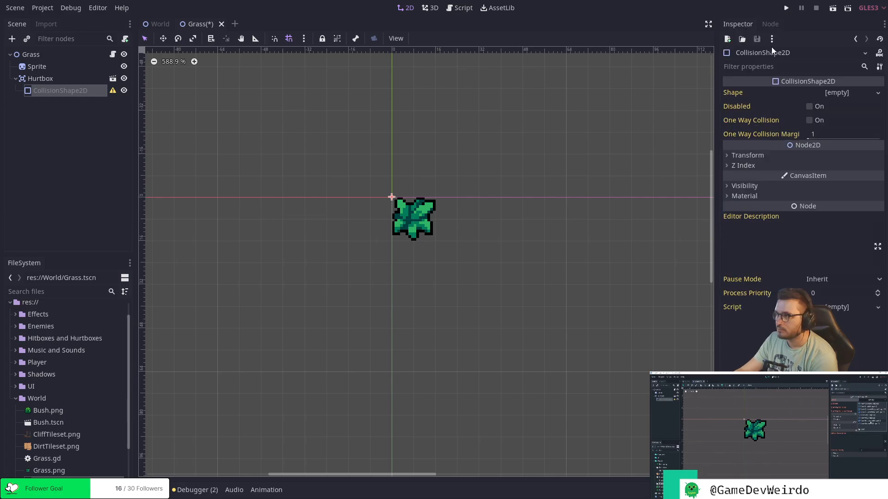
pyautogui.click(863, 93)
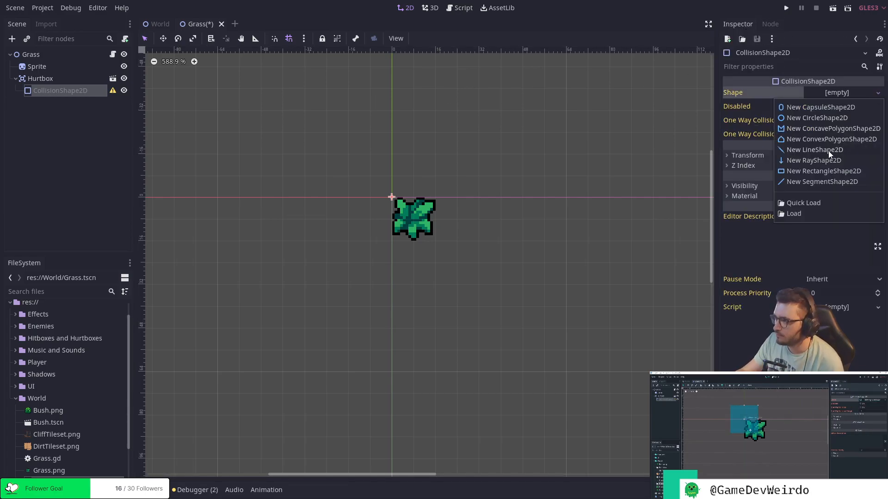
pyautogui.click(827, 171)
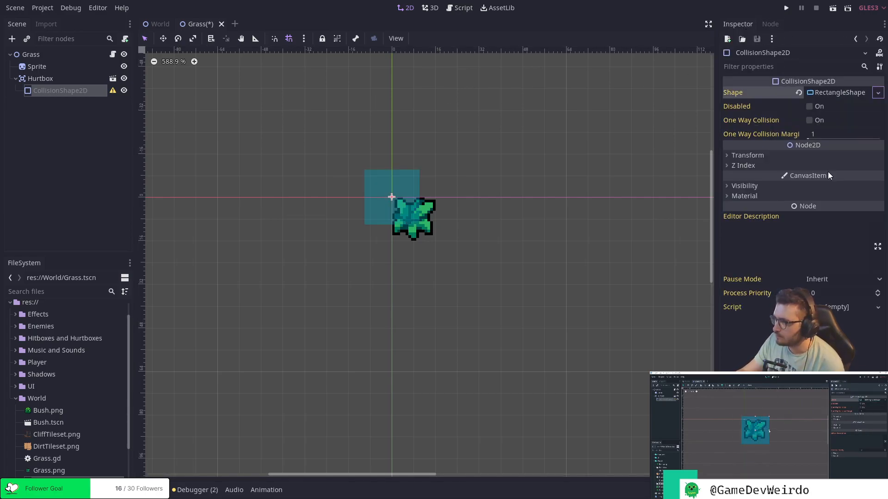
# Resize the collision rectangle to about 16 by 16 px so that it covers the grass sprite.
pyautogui.moveTo(419, 197); pyautogui.dragTo(435, 198)
pyautogui.moveTo(400, 225); pyautogui.dragTo(400, 238)
pyautogui.scroll(3, 401, 238)
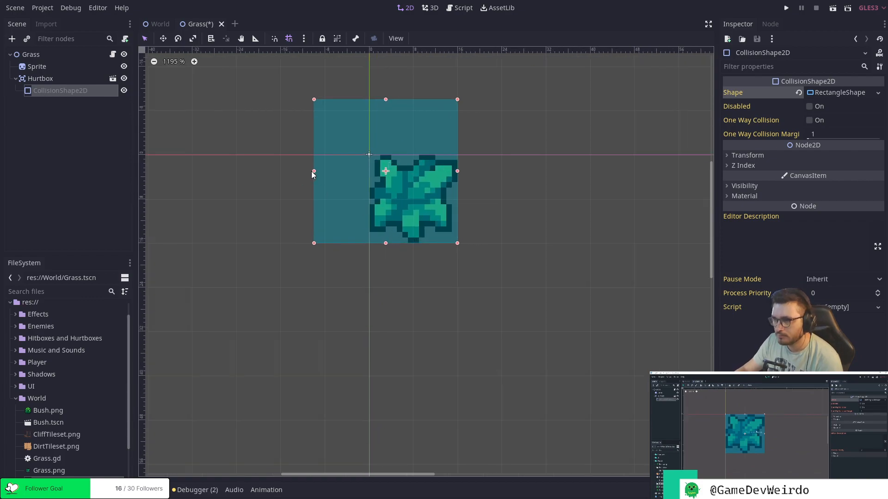
pyautogui.moveTo(314, 171); pyautogui.dragTo(369, 172)
pyautogui.moveTo(414, 99); pyautogui.dragTo(414, 153)
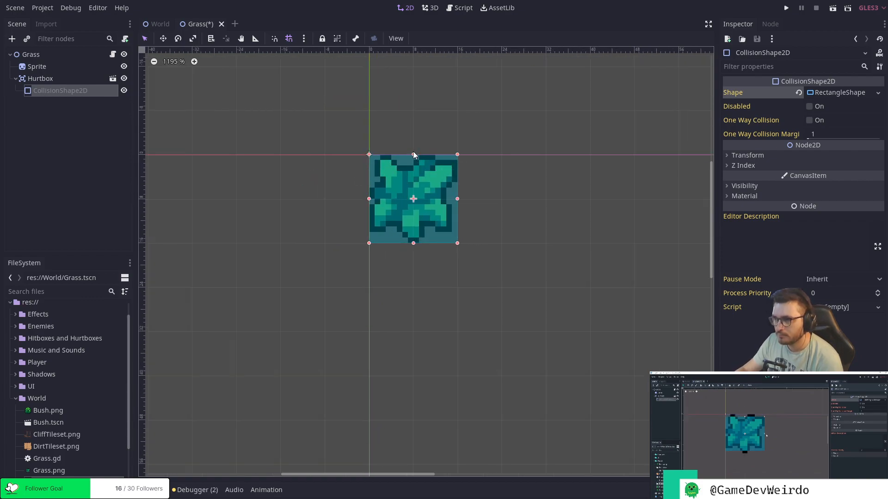
# Turn off grid snapping, shrink the Hurtbox's collision rectangle by about 1 px per side to about 14 by 14 px, and save the scene.
pyautogui.scroll(5, 412, 154)
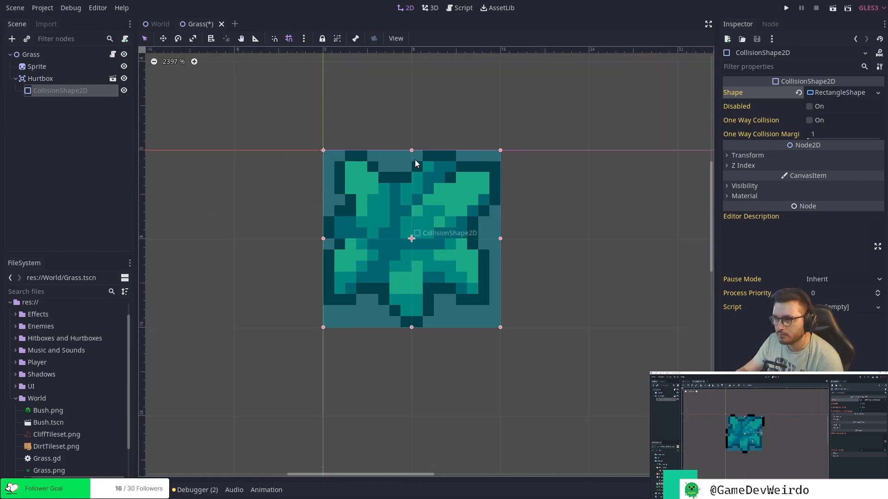
pyautogui.click(291, 40)
pyautogui.moveTo(411, 149); pyautogui.dragTo(412, 161)
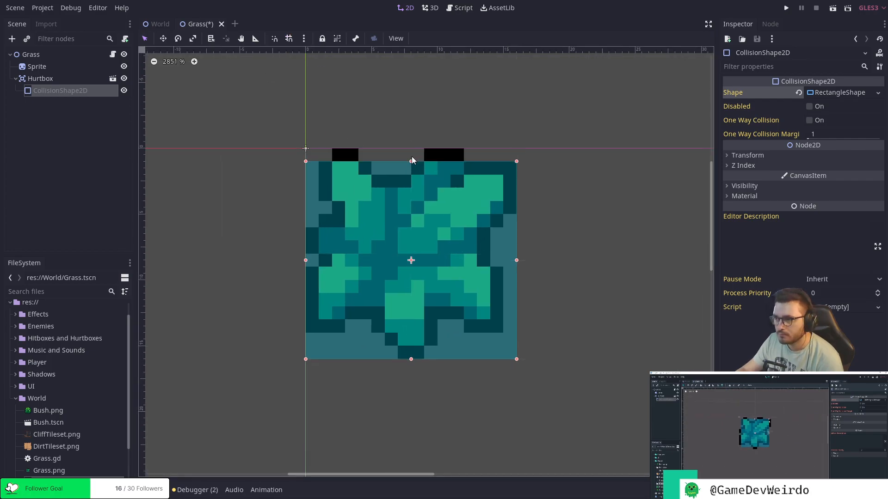
pyautogui.moveTo(517, 260); pyautogui.dragTo(503, 260)
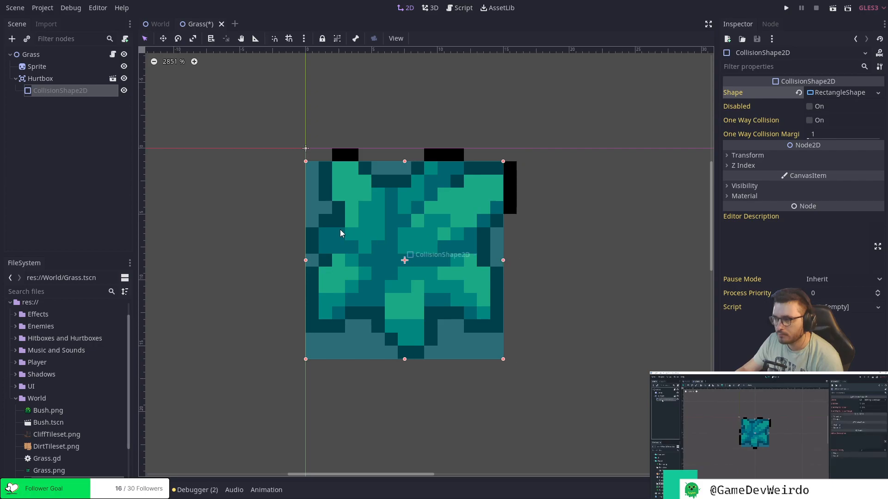
pyautogui.moveTo(307, 259); pyautogui.dragTo(318, 260)
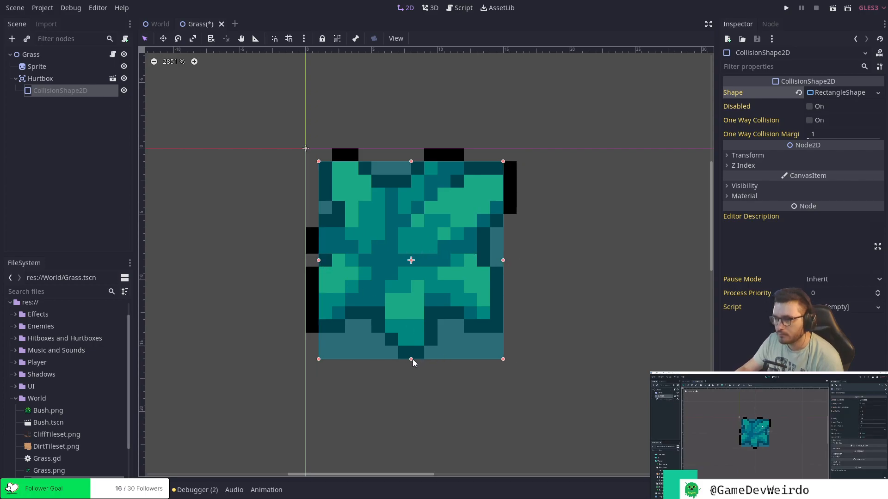
pyautogui.moveTo(411, 355); pyautogui.dragTo(411, 346)
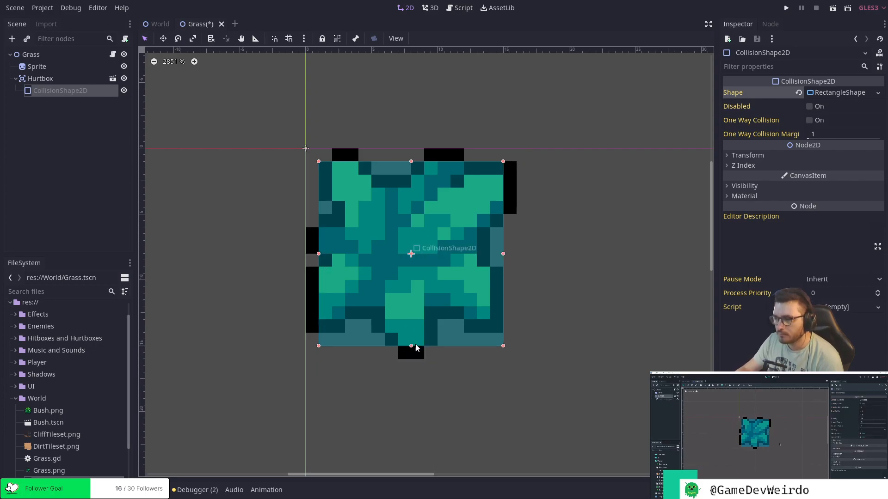
pyautogui.click(562, 288)
pyautogui.scroll(-2, 550, 283)
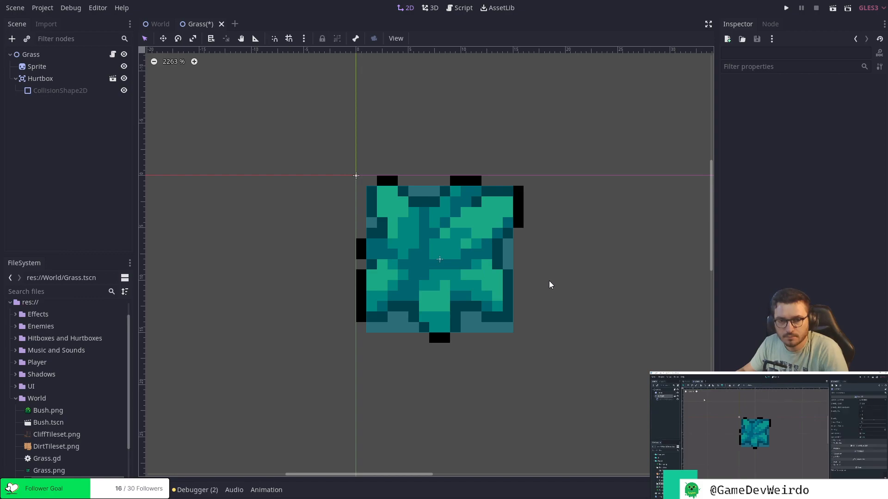
pyautogui.scroll(-2, 546, 275)
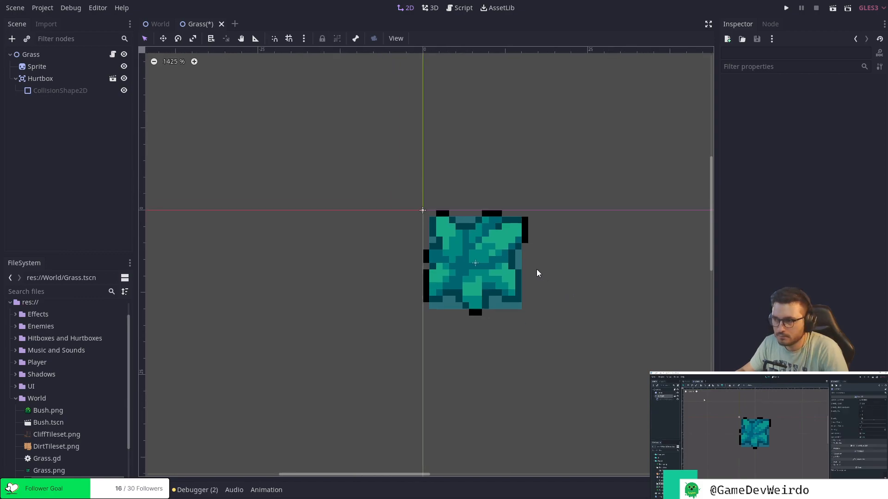
pyautogui.scroll(-3, 500, 255)
pyautogui.scroll(-2, 499, 254)
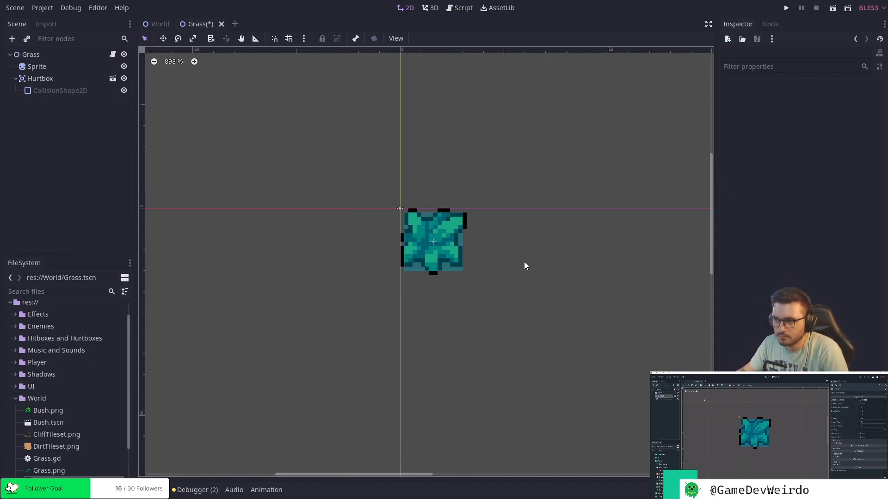
pyautogui.moveTo(567, 270); pyautogui.dragTo(480, 262, button='middle')
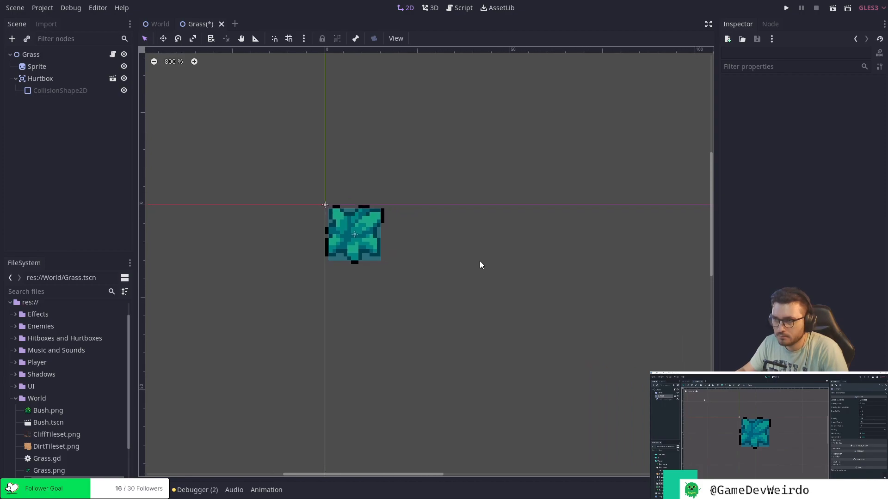
pyautogui.hotkey('ctrl', 's')
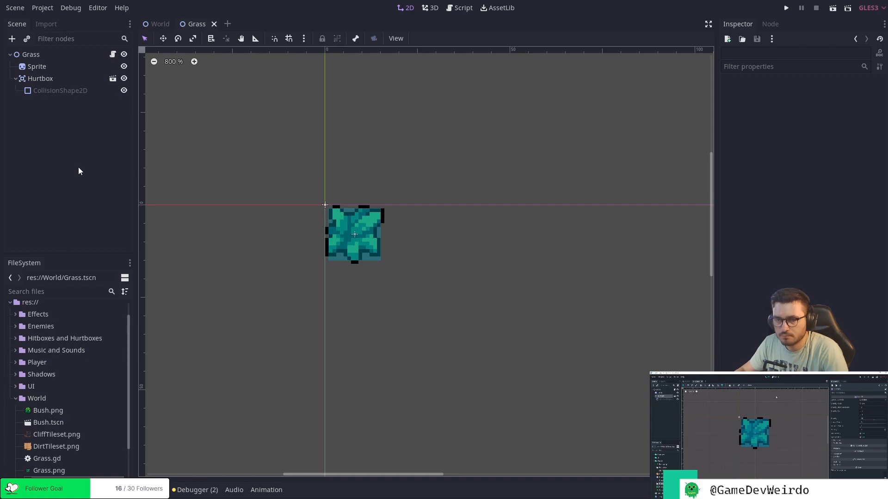
# Connect the Hurtbox's area_entered signal to the Grass node's script with the receiver method _on_Hurtbox_area_entered.
pyautogui.click(771, 23)
pyautogui.click(48, 57)
pyautogui.click(49, 79)
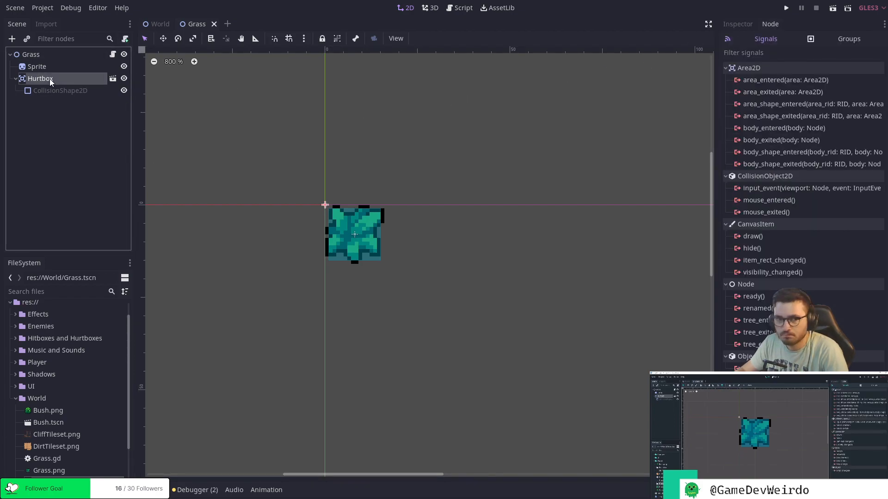
pyautogui.moveTo(771, 132)
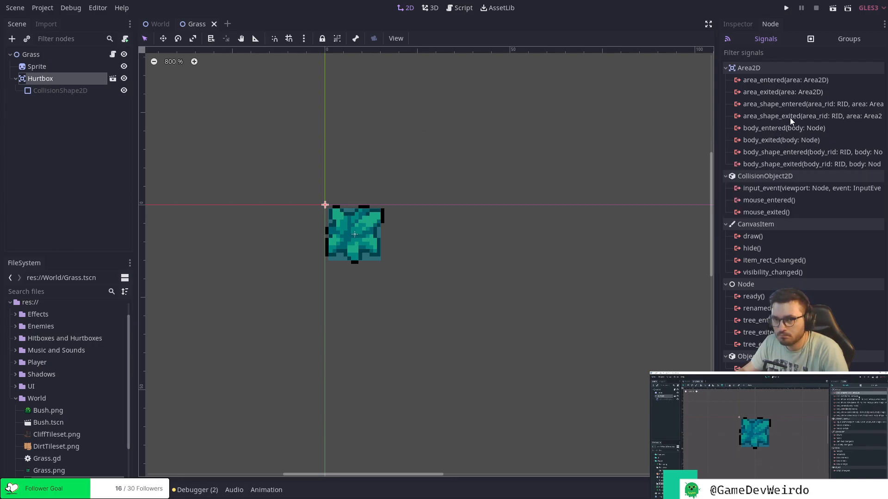
pyautogui.click(795, 82)
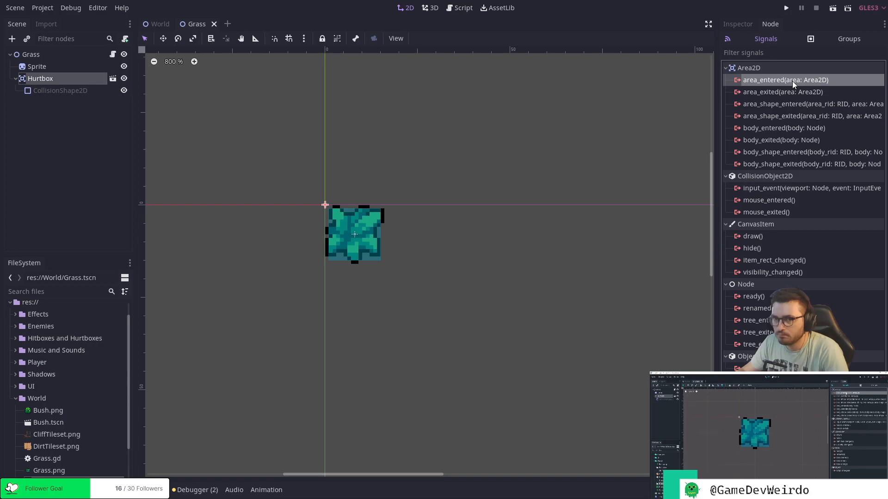
pyautogui.doubleClick(792, 81)
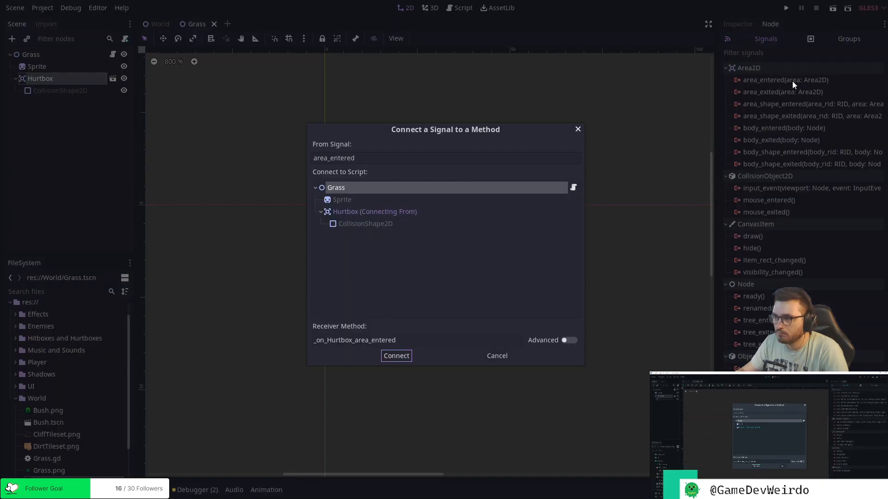
pyautogui.click(398, 356)
# Replace the placeholder body of _on_Hurtbox_area_entered with queue_free() and save the script.
pyautogui.click(340, 224)
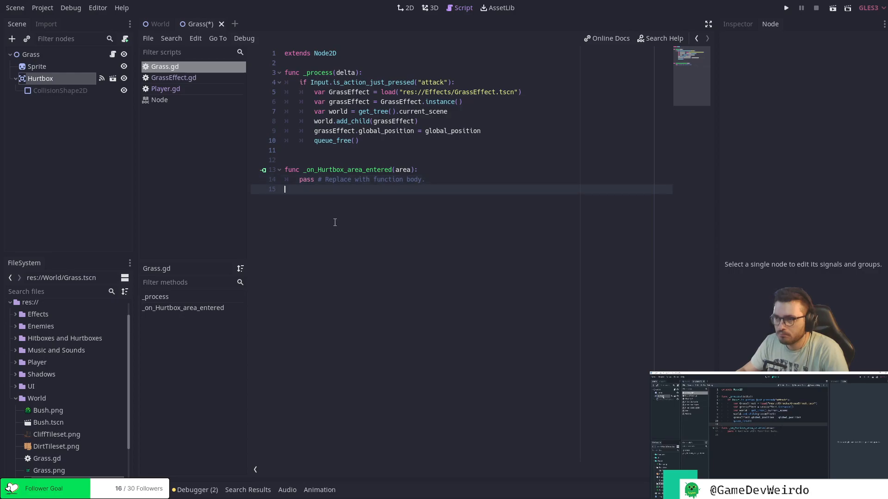
pyautogui.moveTo(298, 181); pyautogui.dragTo(446, 179)
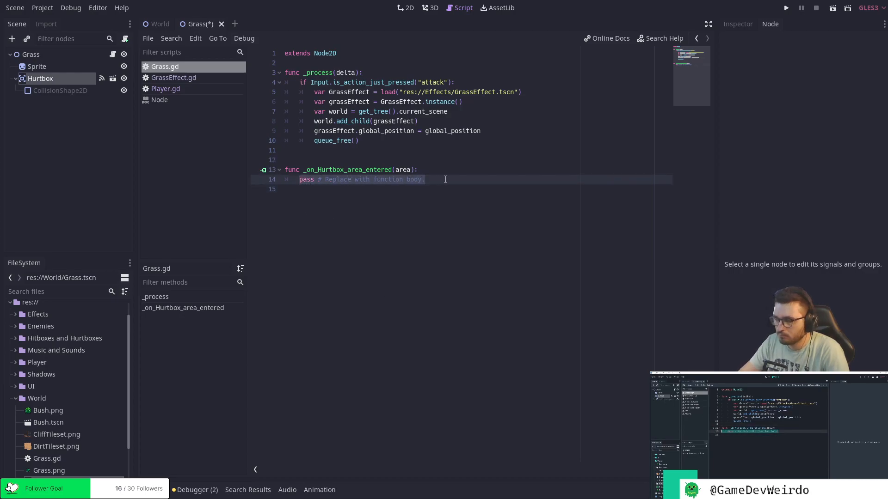
pyautogui.press('BackSpace')
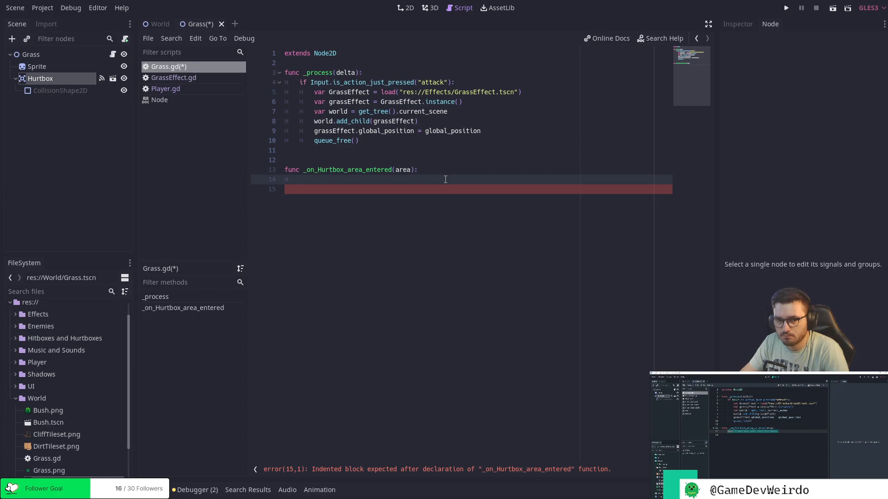
pyautogui.write('q')
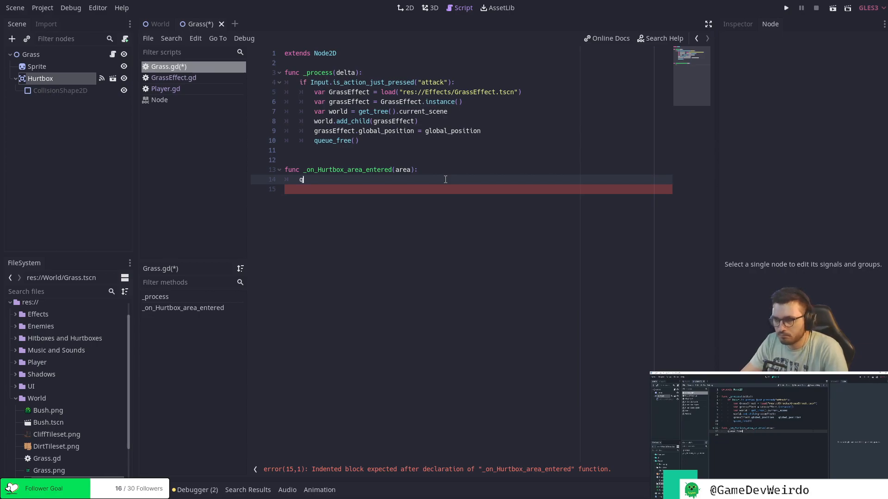
pyautogui.write('u')
pyautogui.press('Return')
pyautogui.hotkey('ctrl', 's')
pyautogui.click(437, 171)
pyautogui.click(438, 181)
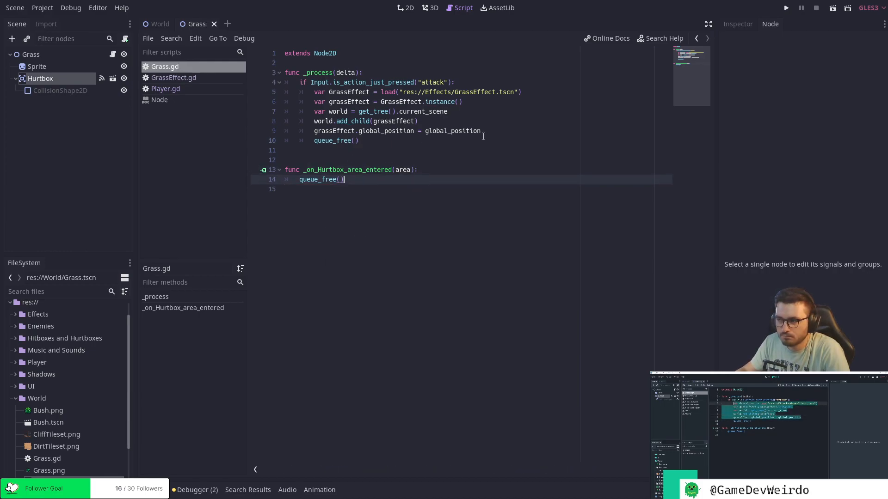
# Replace the _process function with a new create_grass_effect() function that contains the five GrassEffect lines moved out of it.
pyautogui.moveTo(480, 132); pyautogui.dragTo(314, 93)
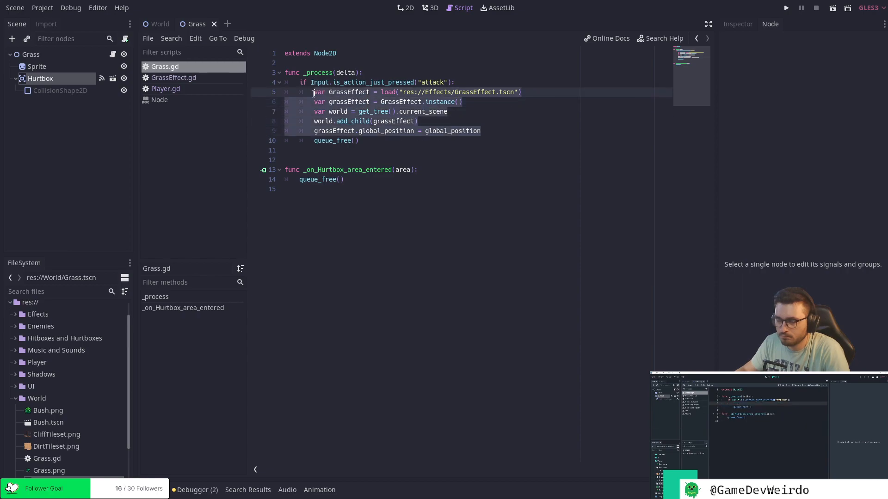
pyautogui.hotkey('ctrl', 'x')
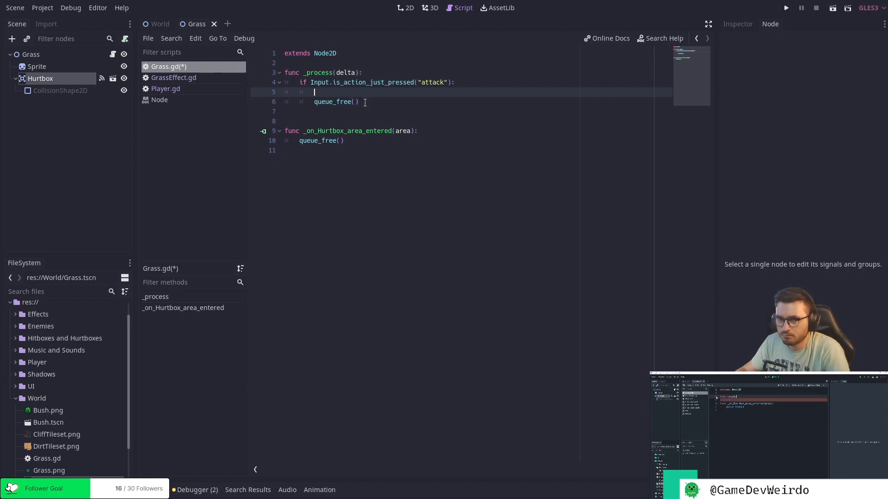
pyautogui.moveTo(362, 103); pyautogui.dragTo(304, 73)
pyautogui.press('BackSpace')
pyautogui.write('create')
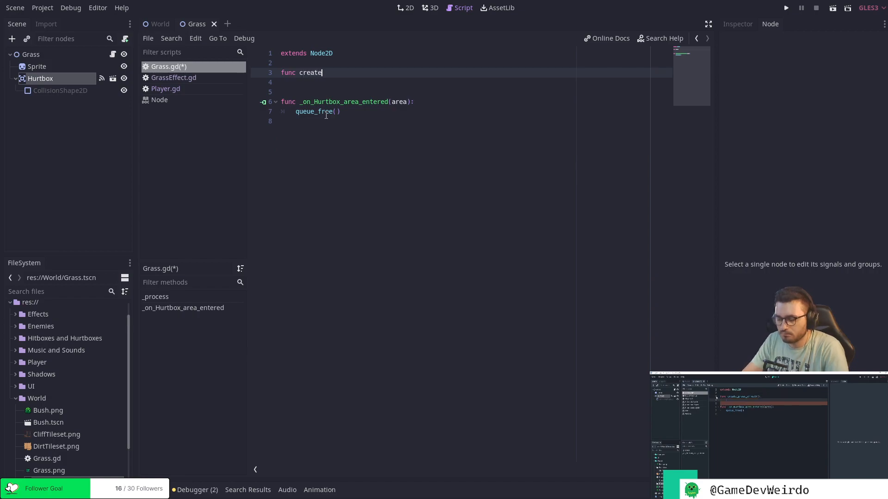
pyautogui.write('_grass_effect()')
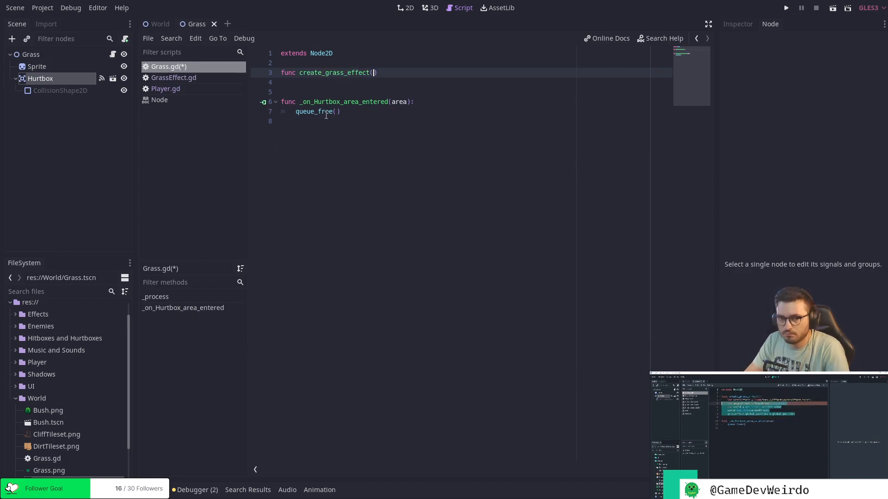
pyautogui.write(':')
pyautogui.press('Return')
pyautogui.hotkey('ctrl', 'v')
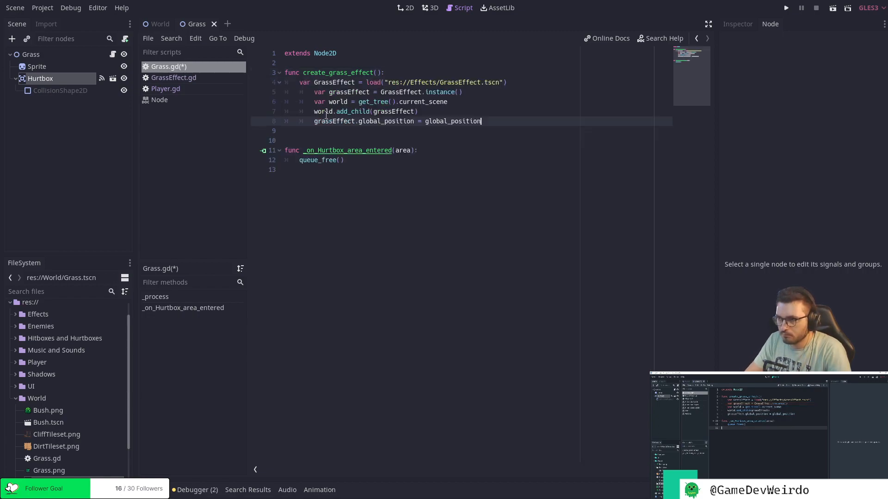
# Reduce the pasted lines in create_grass_effect() to one indentation level, save, and remove the extra blank line before _on_Hurtbox_area_entered.
pyautogui.hotkey('shift', 'Tab')
pyautogui.press('Up')
pyautogui.hotkey('shift', 'Tab')
pyautogui.press('Up')
pyautogui.hotkey('shift', 'Tab')
pyautogui.press('Up')
pyautogui.hotkey('shift', 'Tab')
pyautogui.hotkey('ctrl', 's')
pyautogui.click(376, 165)
pyautogui.click(408, 163)
pyautogui.click(374, 142)
pyautogui.press('Delete')
pyautogui.press('Down')
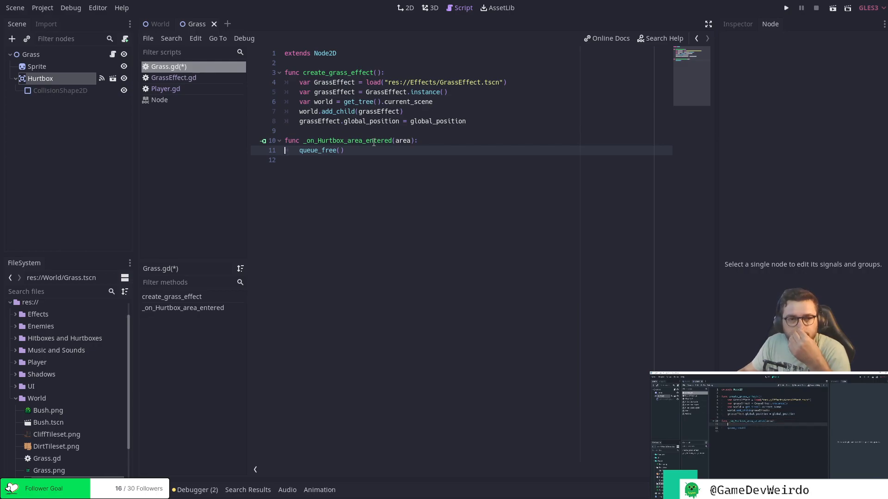
# Add a create_grass_effect() call above queue_free() in _on_Hurtbox_area_entered and save the script.
pyautogui.click(450, 145)
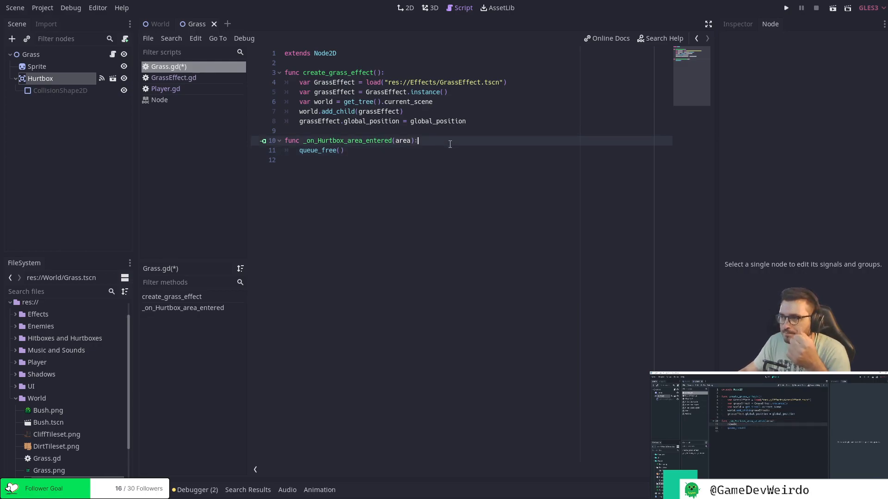
pyautogui.press('Return')
pyautogui.write('cr')
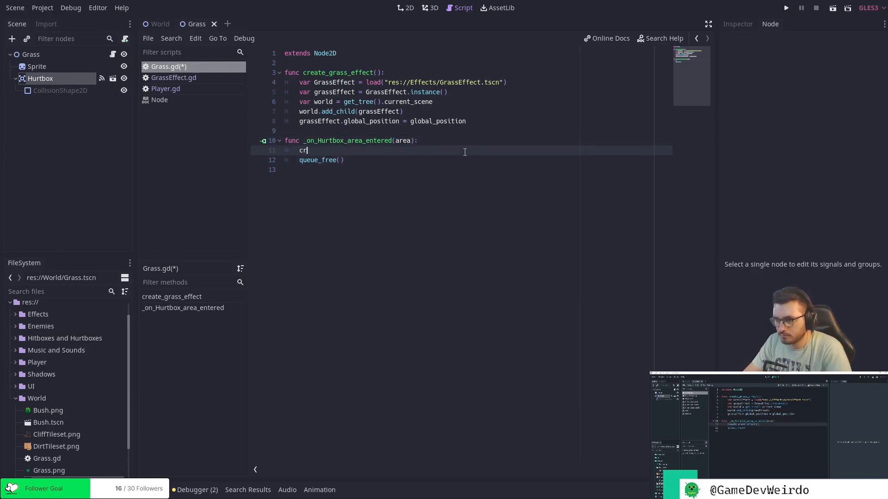
pyautogui.write('eate_grass_effect()')
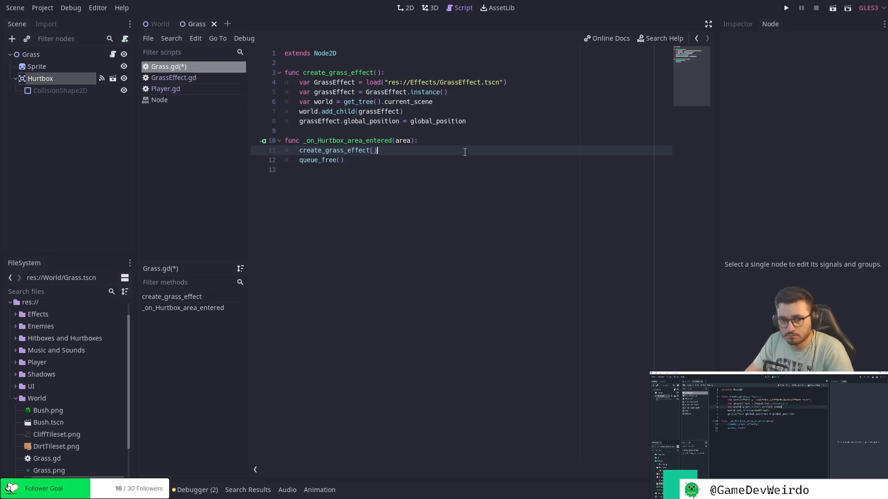
pyautogui.hotkey('ctrl', 's')
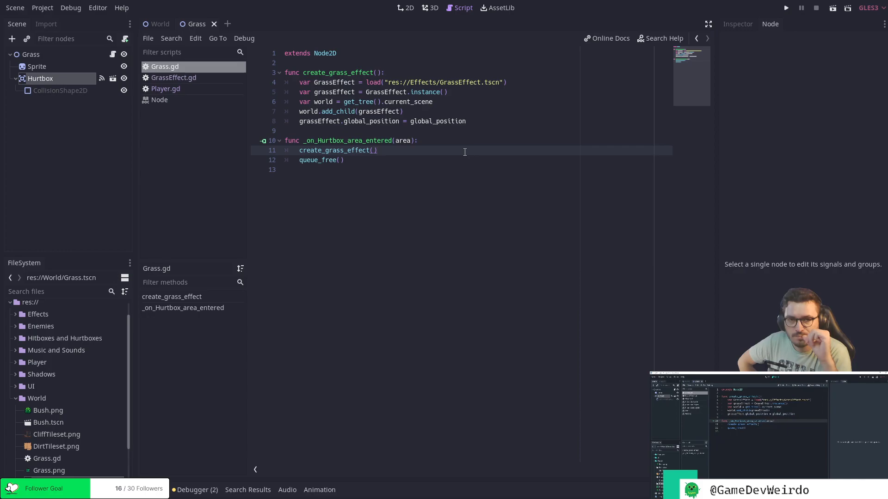
pyautogui.hotkey('ctrl', 's')
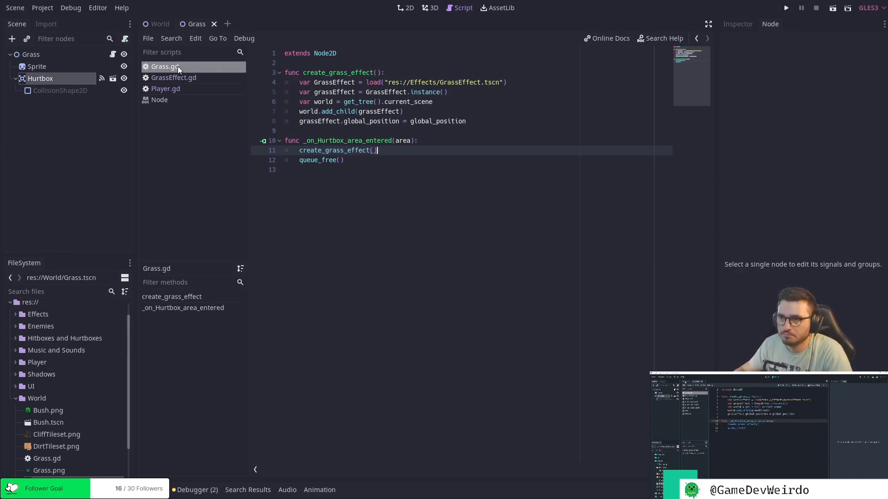
# Open the Player scene from the World scene and instance Hitboxes and Hurtboxes/Hitbox.tscn as a child of the Player root.
pyautogui.click(159, 24)
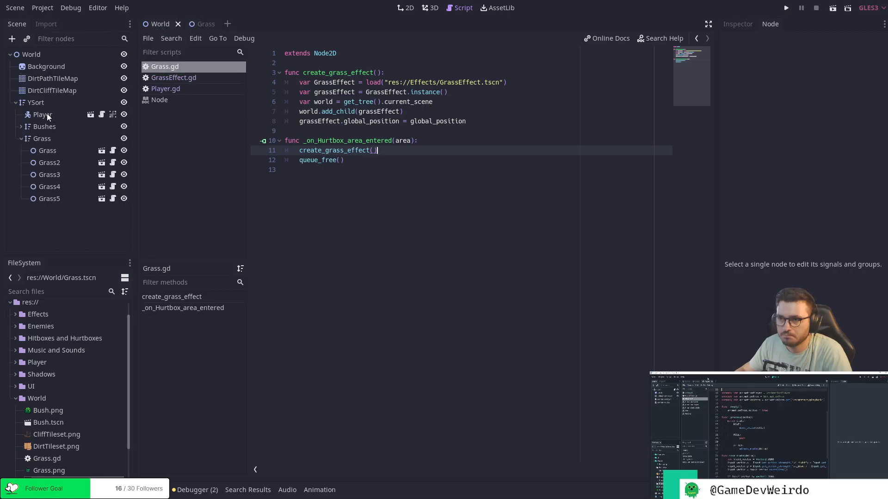
pyautogui.click(79, 117)
pyautogui.click(90, 114)
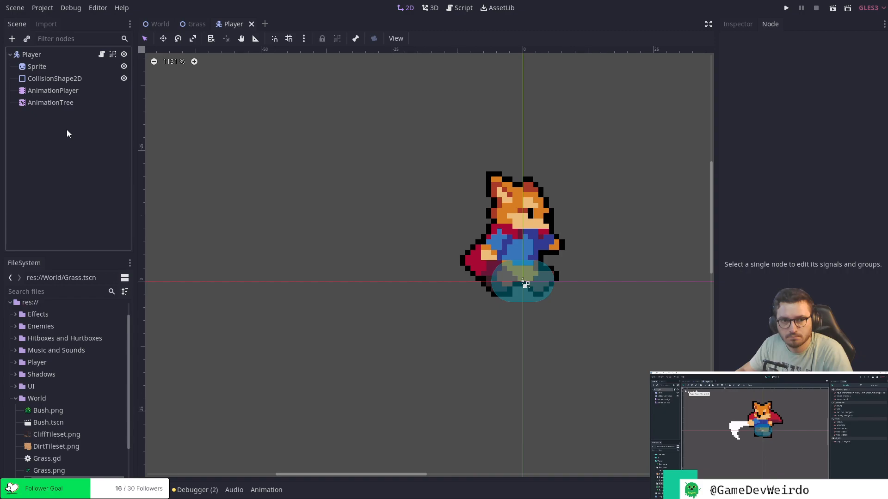
pyautogui.click(27, 38)
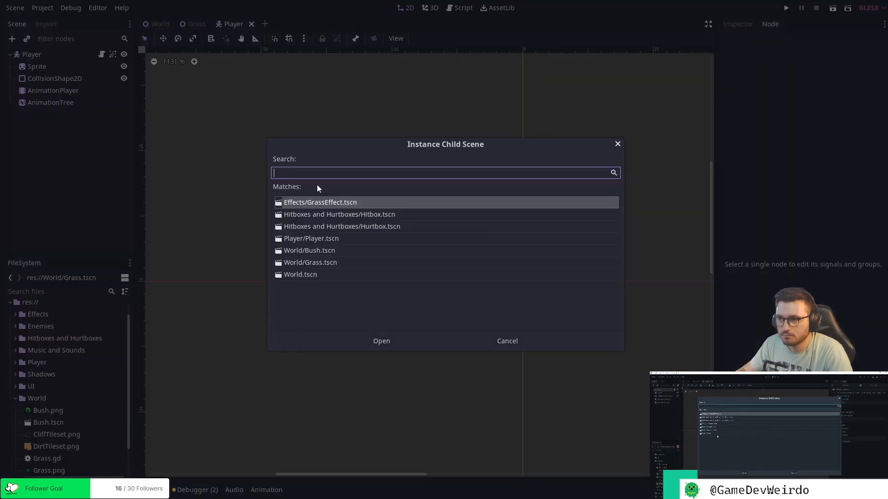
pyautogui.click(378, 216)
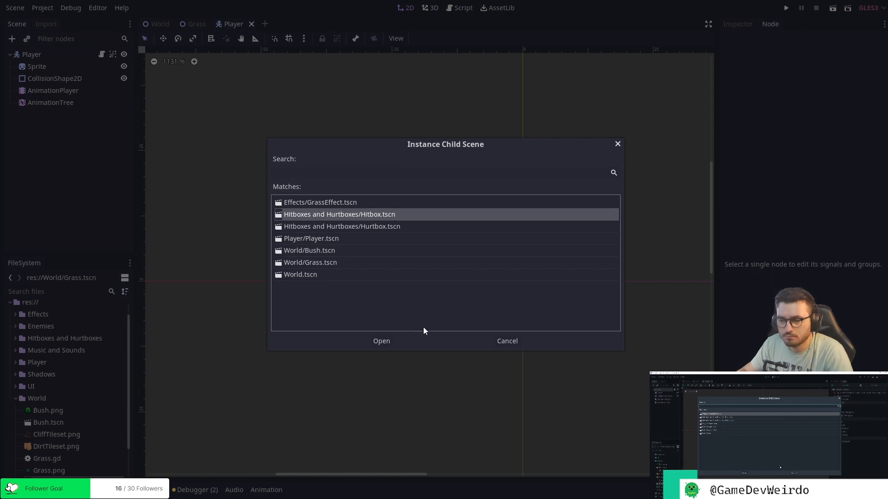
pyautogui.click(383, 343)
pyautogui.click(91, 160)
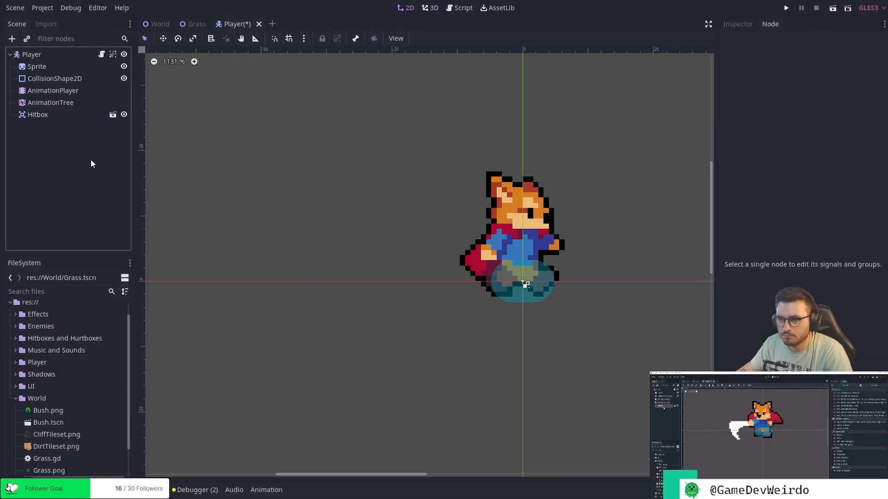
# Enable Editable Children on the Player's Hitbox instance to expose its CollisionShape2D in the scene tree.
pyautogui.click(52, 117)
pyautogui.rightClick(53, 119)
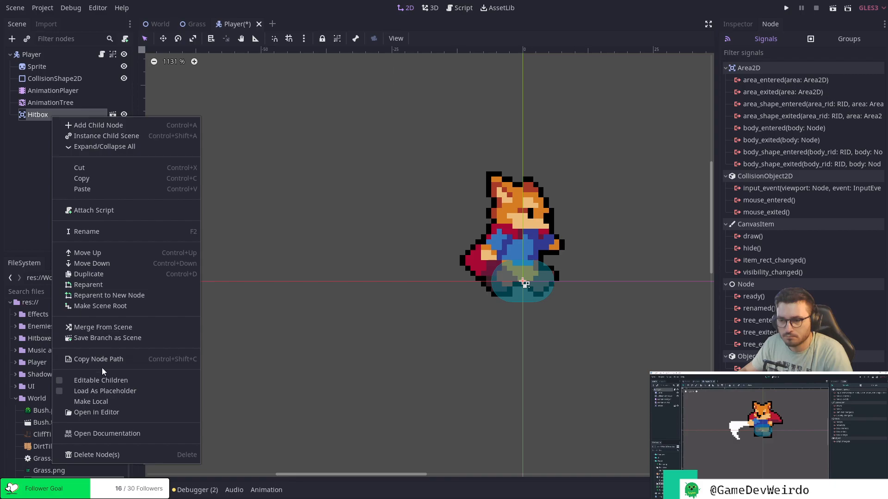
pyautogui.click(109, 379)
pyautogui.click(73, 171)
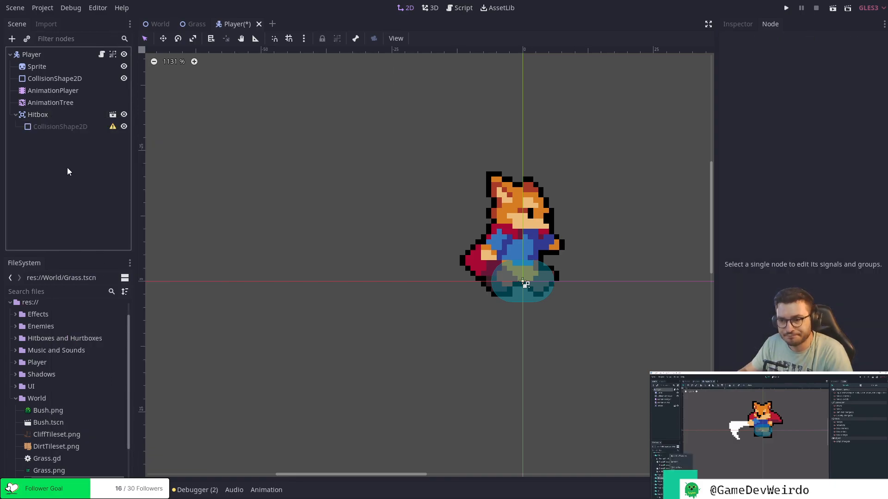
# Rename the Hitboxes and Hurtboxes folder to Overlap and collapse the World folder in the project files.
pyautogui.rightClick(81, 338)
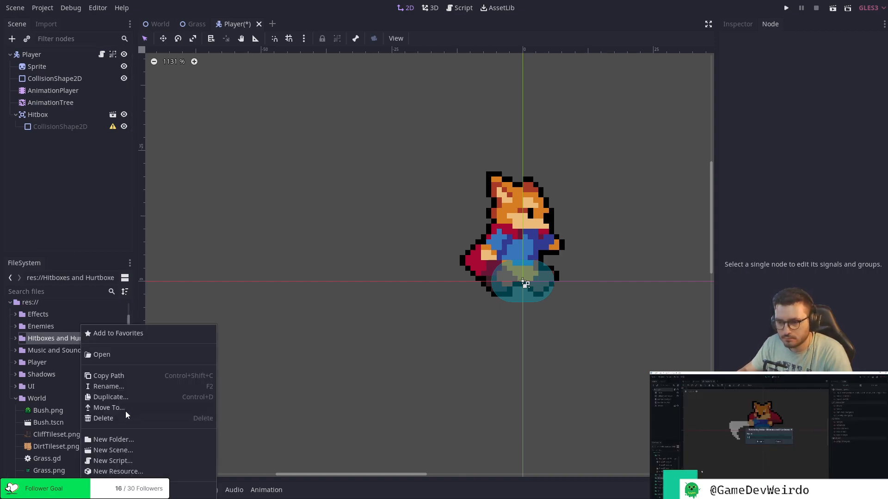
pyautogui.click(123, 387)
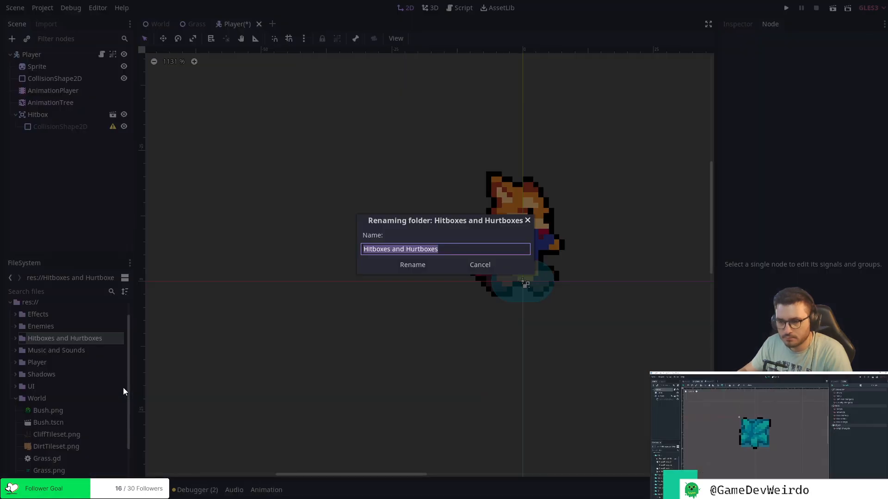
pyautogui.write('Over')
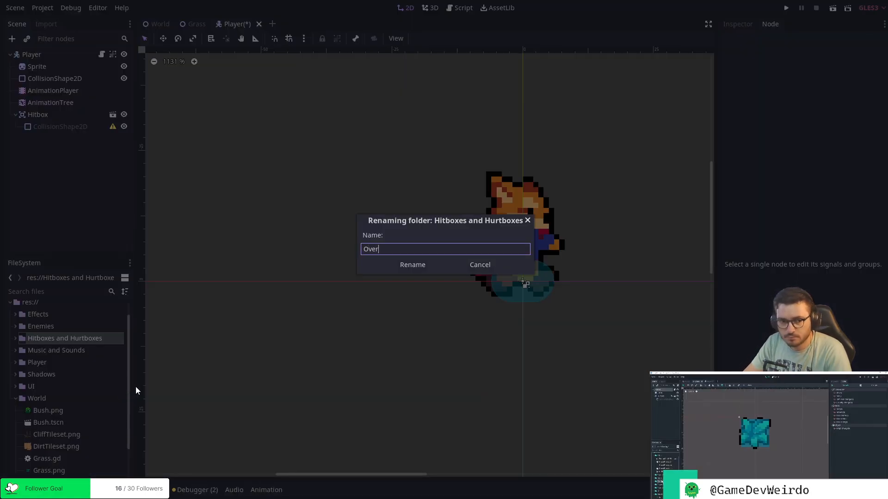
pyautogui.write('lap')
pyautogui.press('Return')
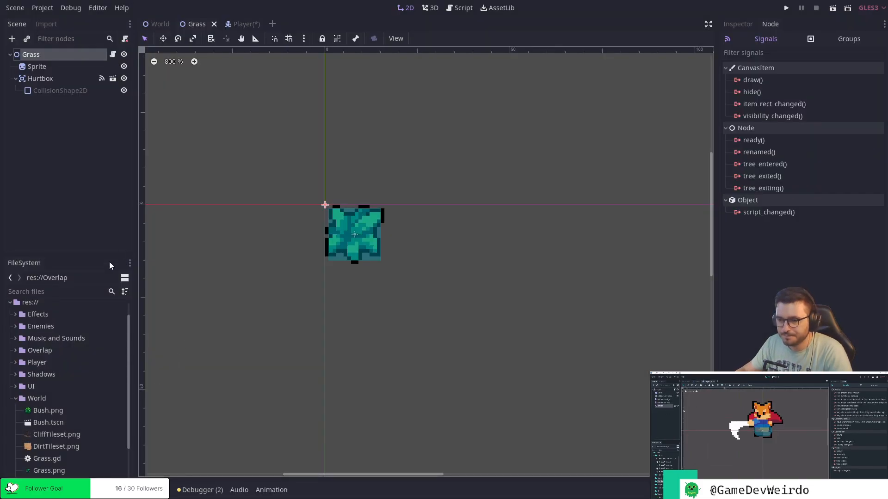
pyautogui.click(16, 399)
pyautogui.click(71, 216)
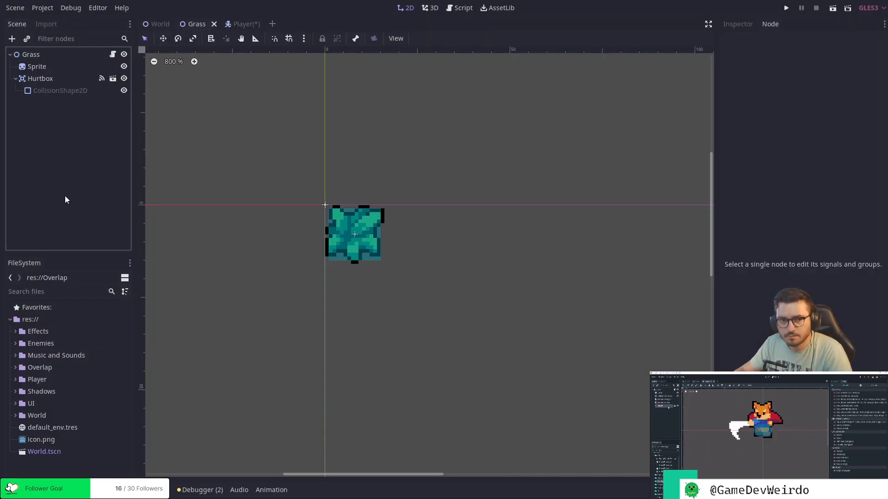
# In the Player scene, assign a new CapsuleShape2D to the Hitbox's CollisionShape2D and shrink the capsule's radius and height.
pyautogui.click(229, 27)
pyautogui.click(54, 129)
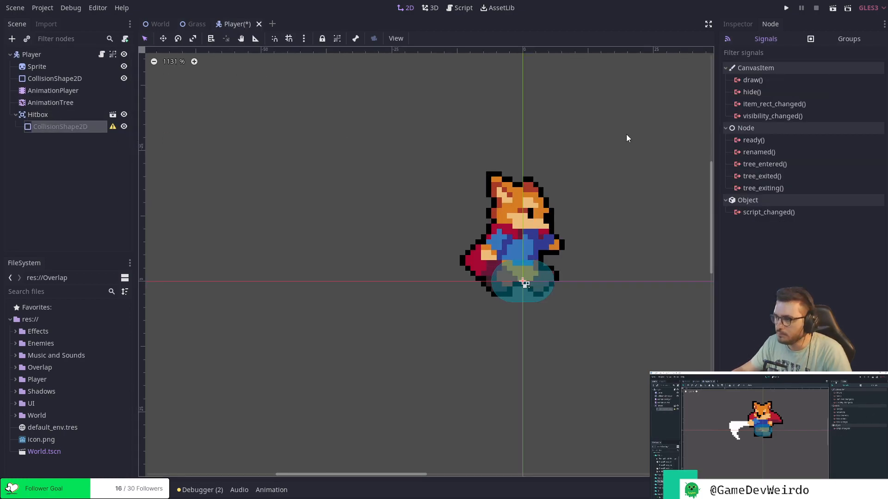
pyautogui.moveTo(620, 243); pyautogui.dragTo(530, 268, button='middle')
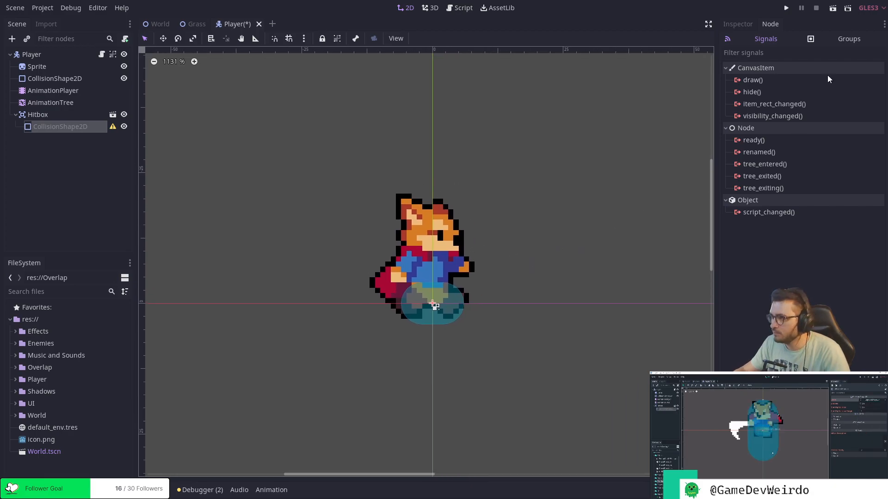
pyautogui.click(740, 24)
pyautogui.click(865, 95)
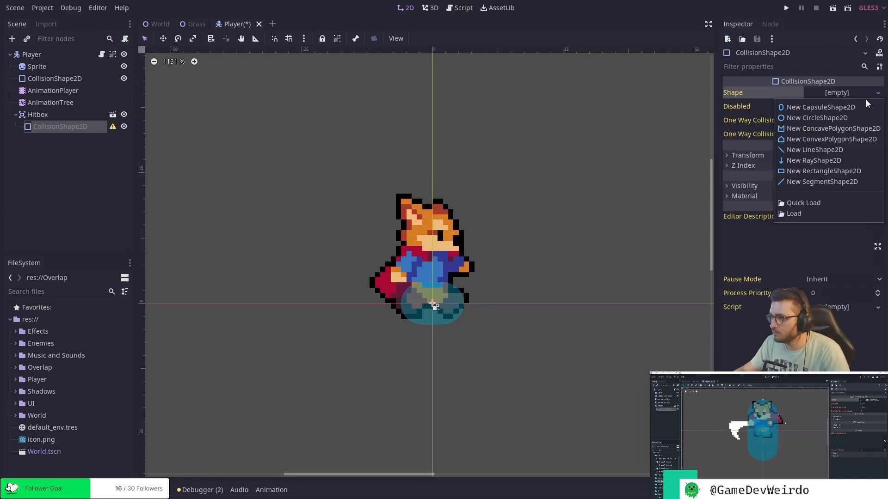
pyautogui.click(826, 107)
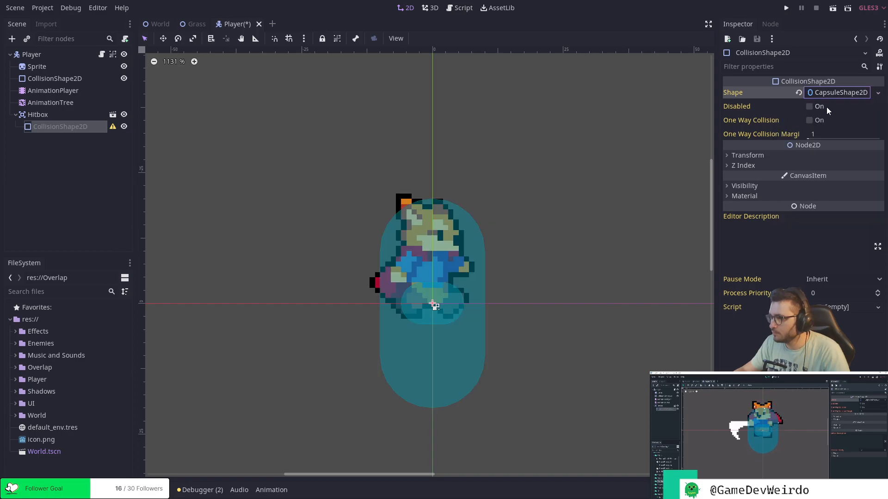
pyautogui.moveTo(483, 251); pyautogui.dragTo(470, 252)
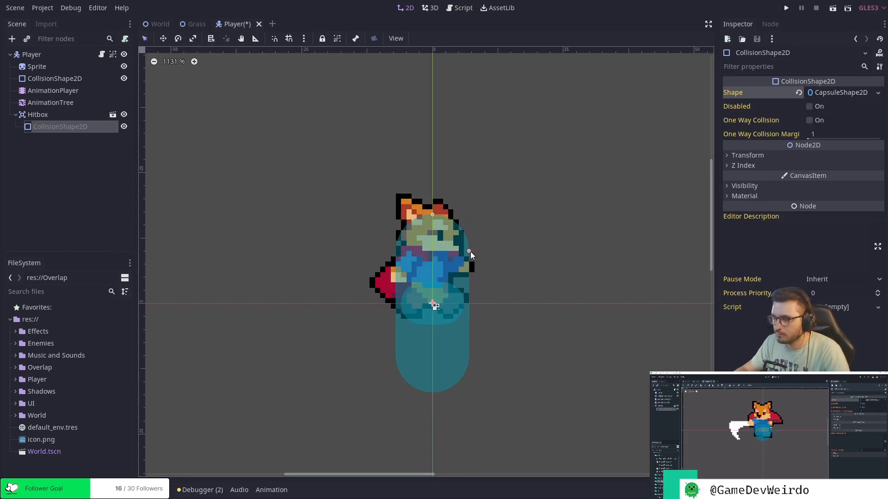
pyautogui.moveTo(432, 199); pyautogui.dragTo(431, 248)
pyautogui.moveTo(469, 283); pyautogui.dragTo(442, 257)
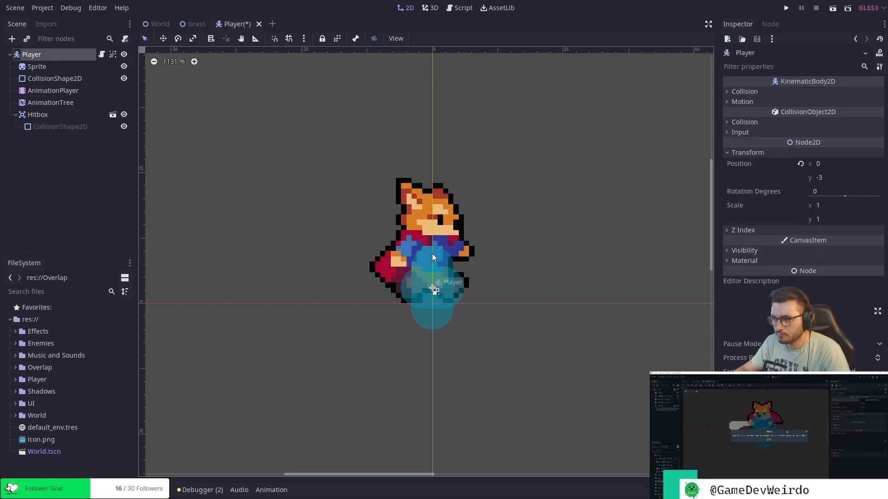
pyautogui.moveTo(432, 288)
pyautogui.mouseDown()
pyautogui.moveTo(433, 276)
pyautogui.moveTo(432, 284)
pyautogui.mouseUp()
pyautogui.hotkey('ctrl', 'z')
pyautogui.hotkey('ctrl', 'z')
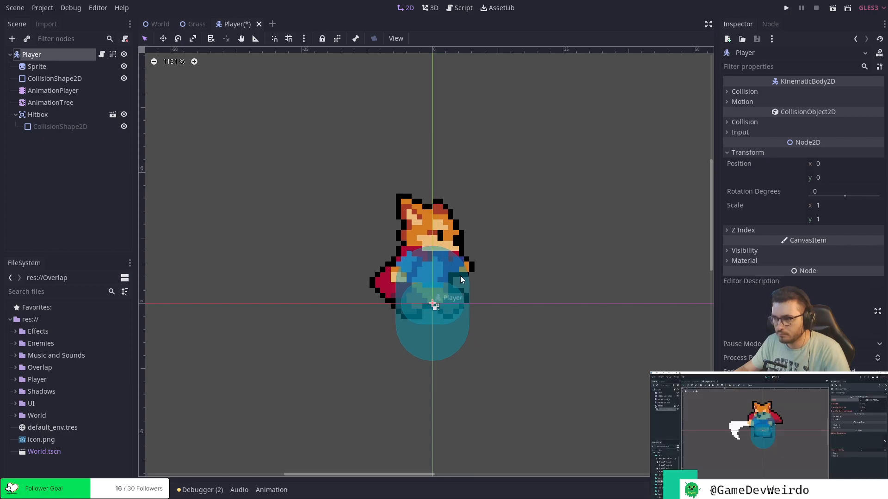
# Select the Hitbox's CollisionShape2D and narrow its capsule to the width of the Player's own collision shape.
pyautogui.moveTo(456, 342); pyautogui.dragTo(453, 317)
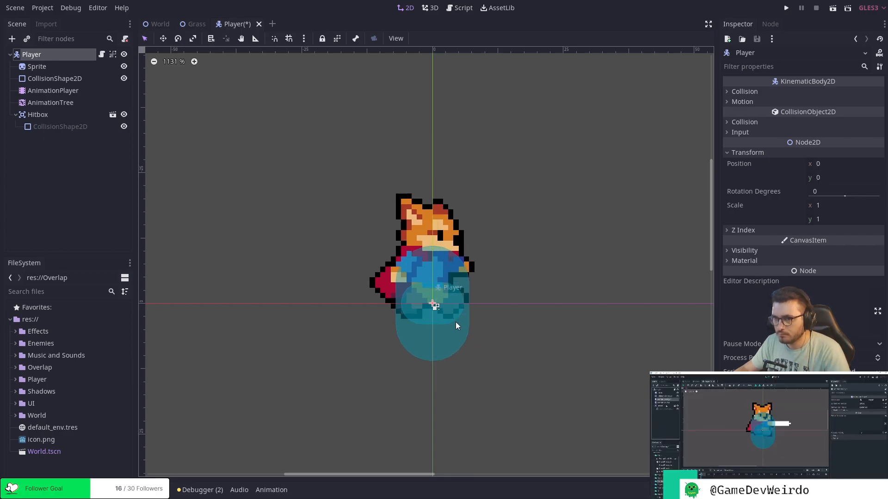
pyautogui.click(75, 130)
pyautogui.moveTo(439, 333)
pyautogui.mouseDown()
pyautogui.moveTo(436, 322)
pyautogui.moveTo(445, 331)
pyautogui.mouseUp()
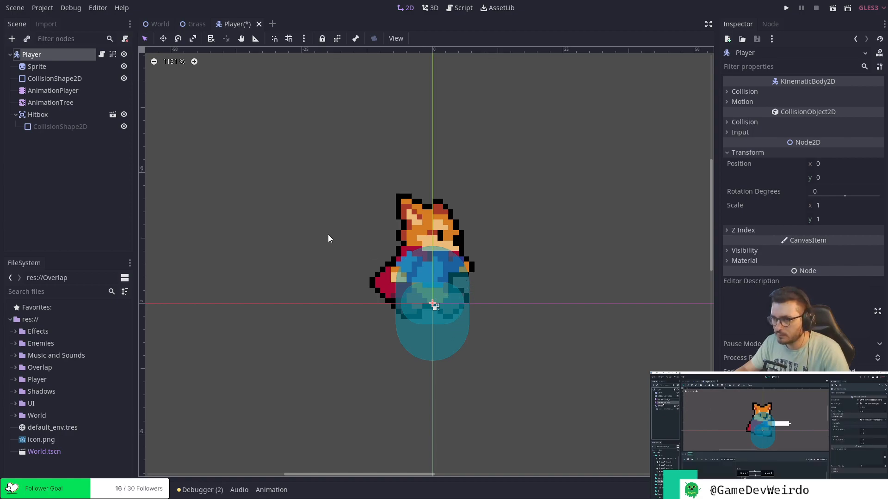
pyautogui.click(74, 115)
pyautogui.click(77, 126)
pyautogui.moveTo(469, 283); pyautogui.dragTo(464, 282)
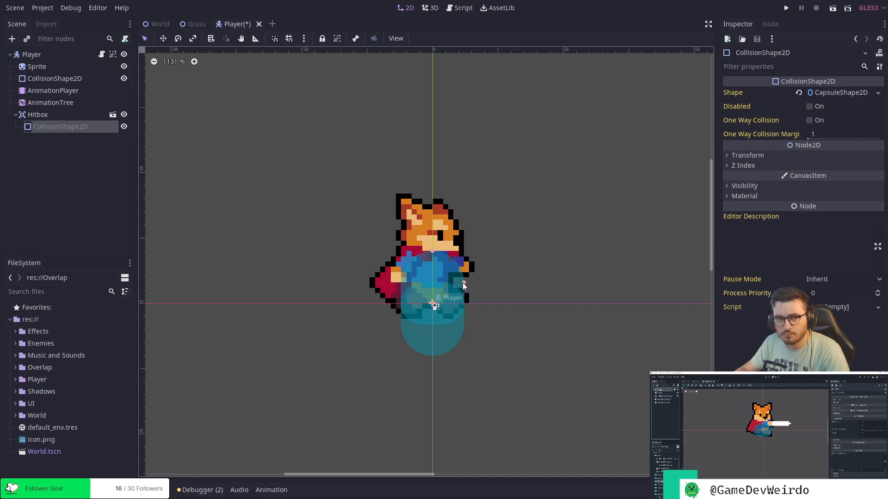
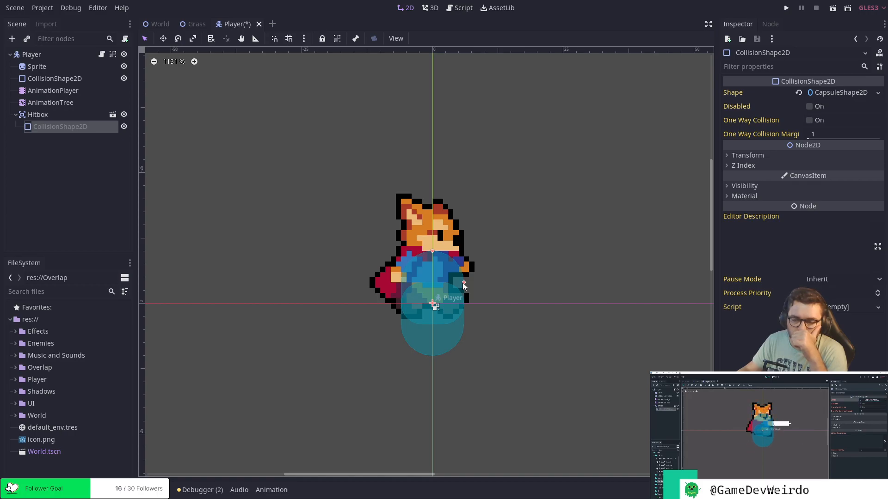
# Lengthen and slightly widen the Hitbox's capsule and try to save the Player scene.
pyautogui.moveTo(432, 251); pyautogui.dragTo(434, 242)
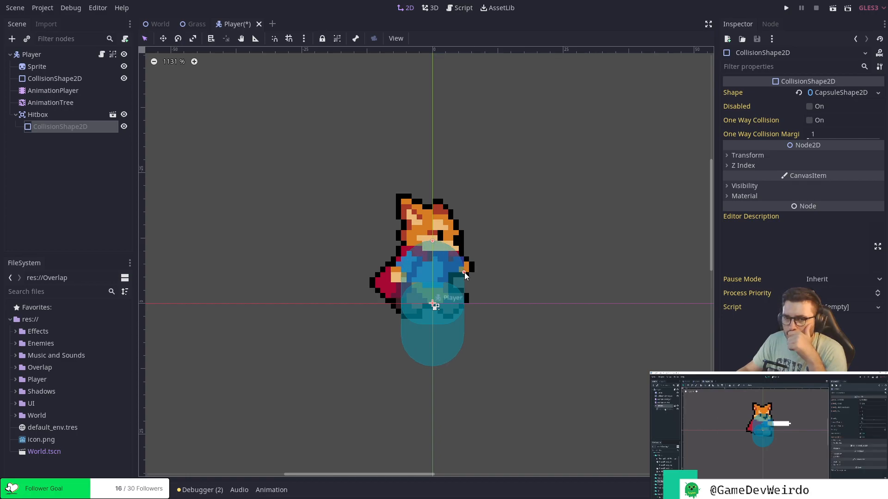
pyautogui.moveTo(465, 272); pyautogui.dragTo(468, 272)
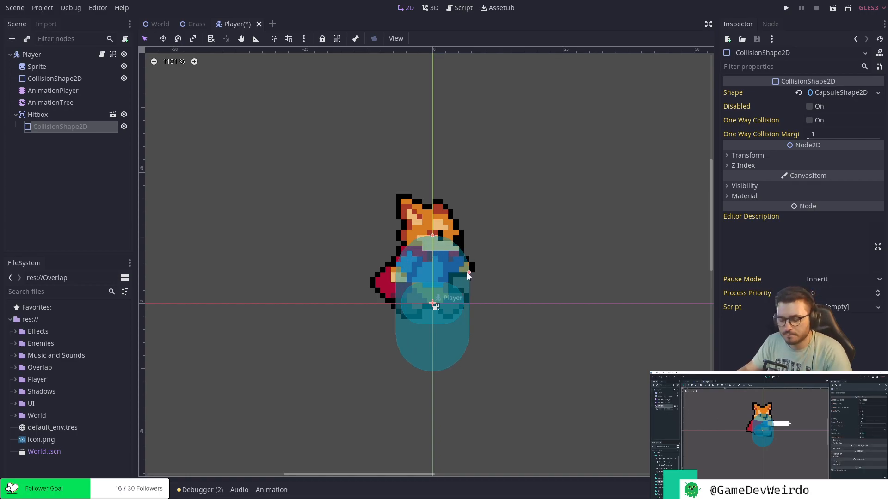
pyautogui.hotkey('ctrl', 's')
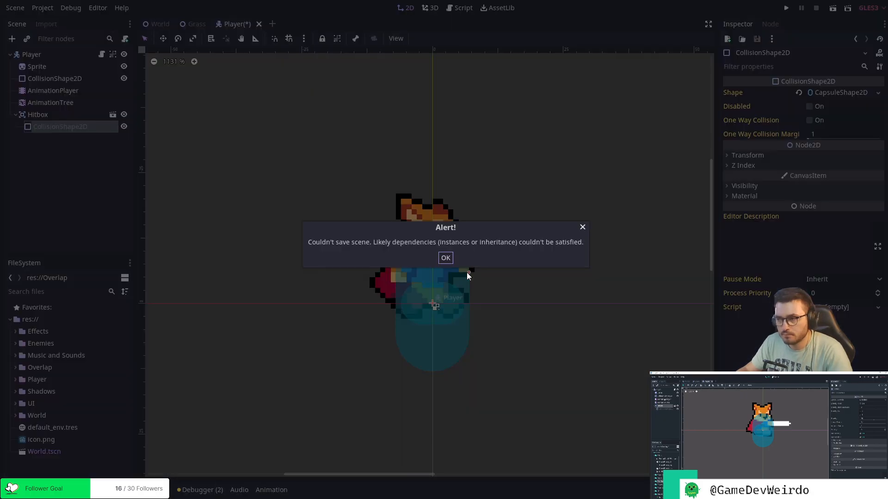
pyautogui.click(445, 259)
# Delete the Hitbox instance from the Player scene and save the scene.
pyautogui.rightClick(54, 118)
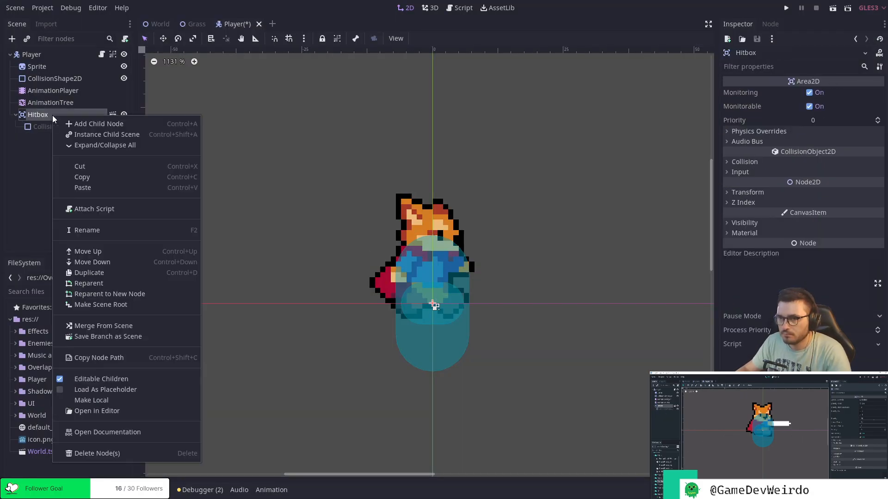
pyautogui.click(99, 454)
pyautogui.click(421, 258)
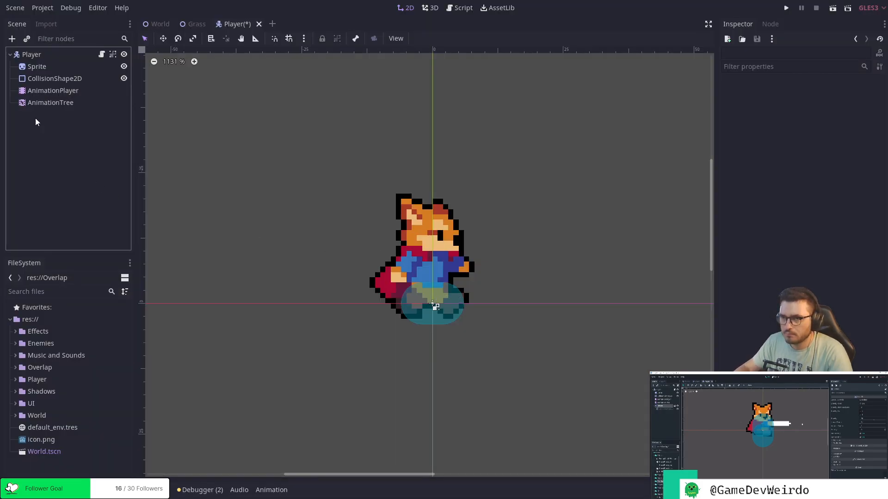
pyautogui.hotkey('ctrl', 's')
# Instance Overlap/Hitbox.tscn as a child of Player and enable Editable Children on it.
pyautogui.click(27, 39)
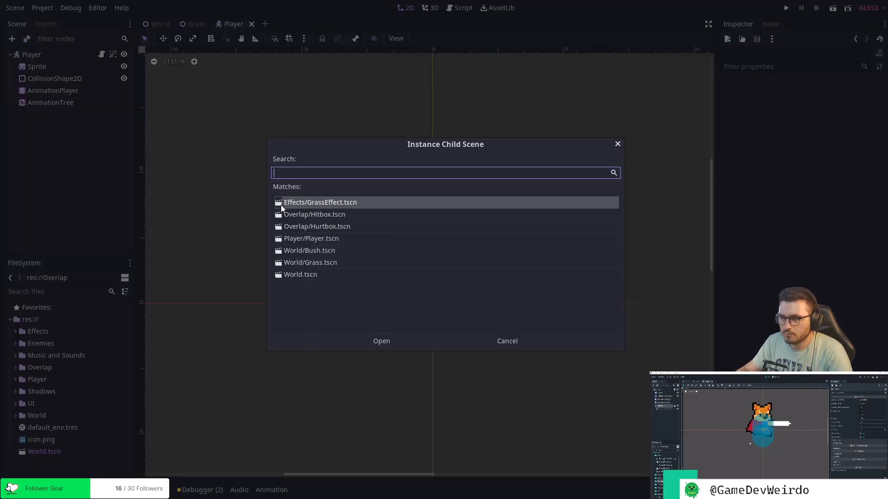
pyautogui.click(333, 215)
pyautogui.click(380, 341)
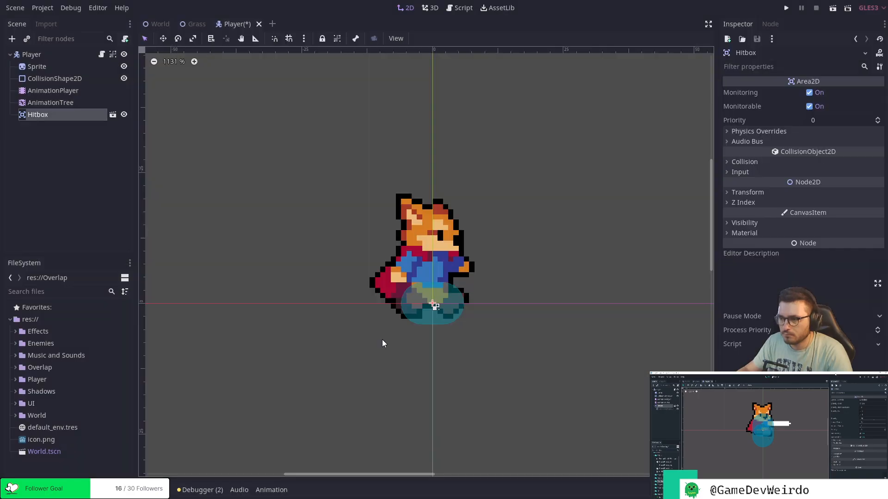
pyautogui.rightClick(88, 117)
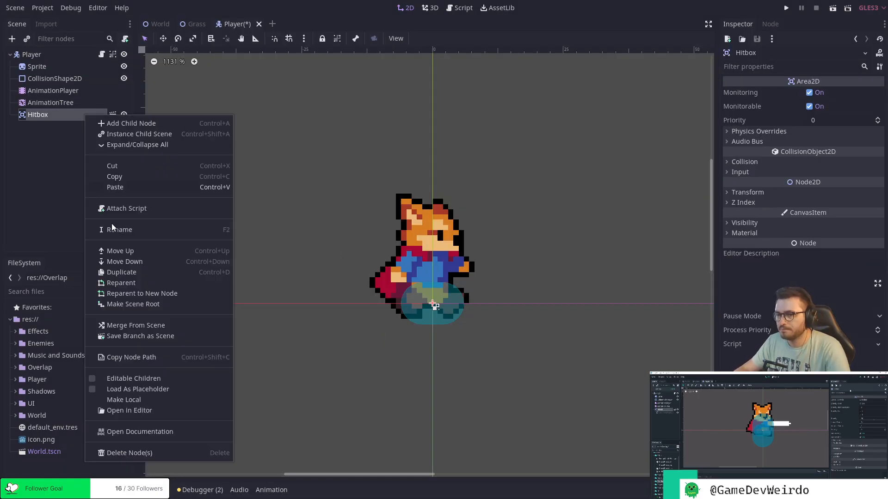
pyautogui.click(145, 378)
# Assign a new CapsuleShape2D to the Hitbox's CollisionShape2D, shrink it to about the Player's body width, and save the scene.
pyautogui.click(75, 127)
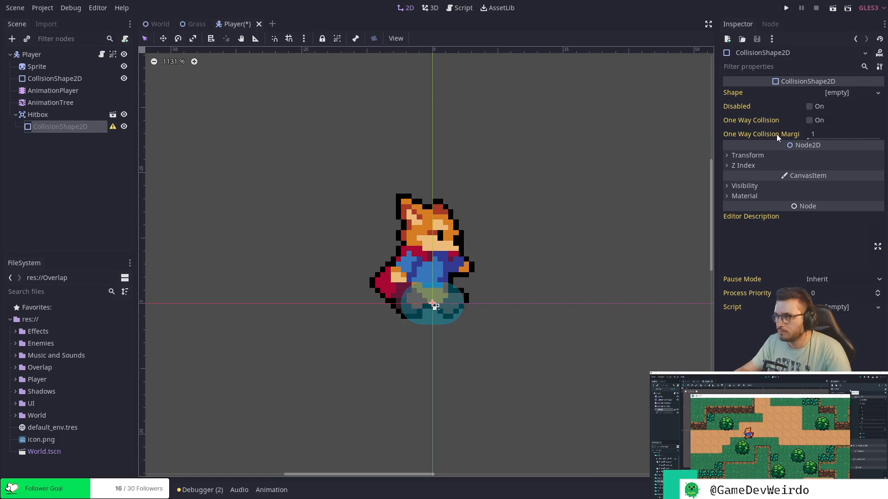
pyautogui.click(875, 95)
pyautogui.click(826, 107)
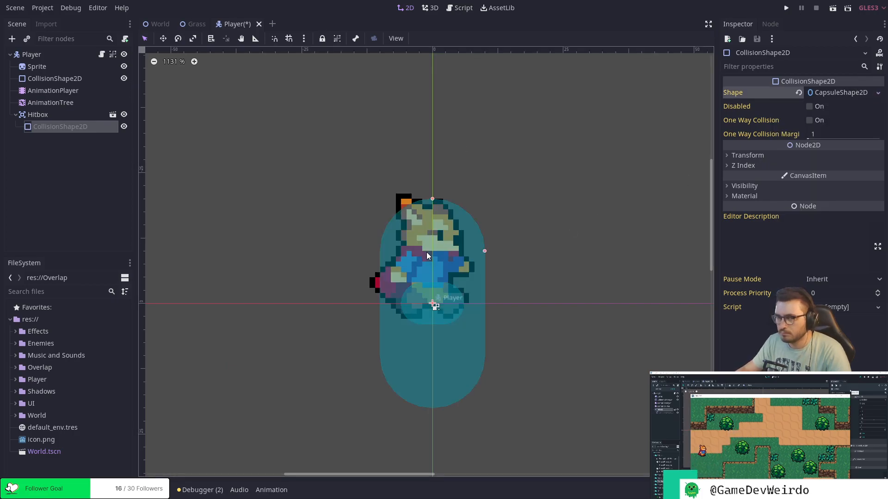
pyautogui.moveTo(484, 251); pyautogui.dragTo(465, 255)
pyautogui.moveTo(434, 220); pyautogui.dragTo(432, 251)
pyautogui.moveTo(464, 283); pyautogui.dragTo(469, 284)
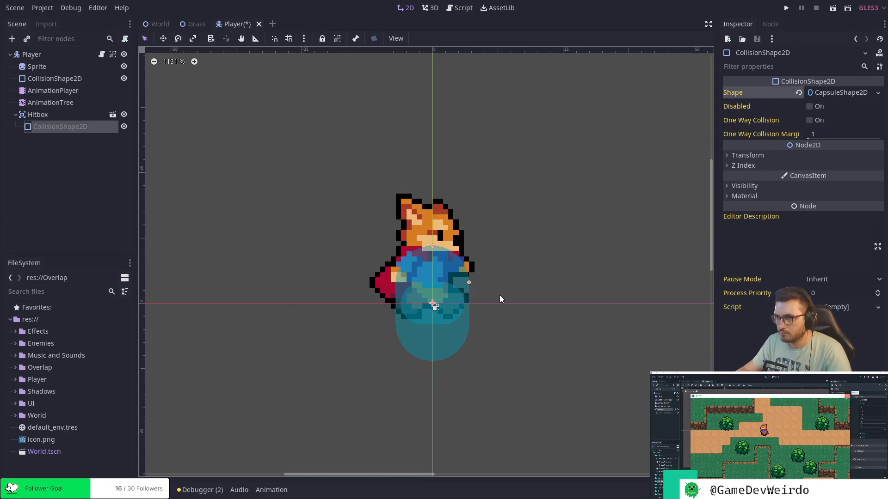
pyautogui.hotkey('ctrl', 's')
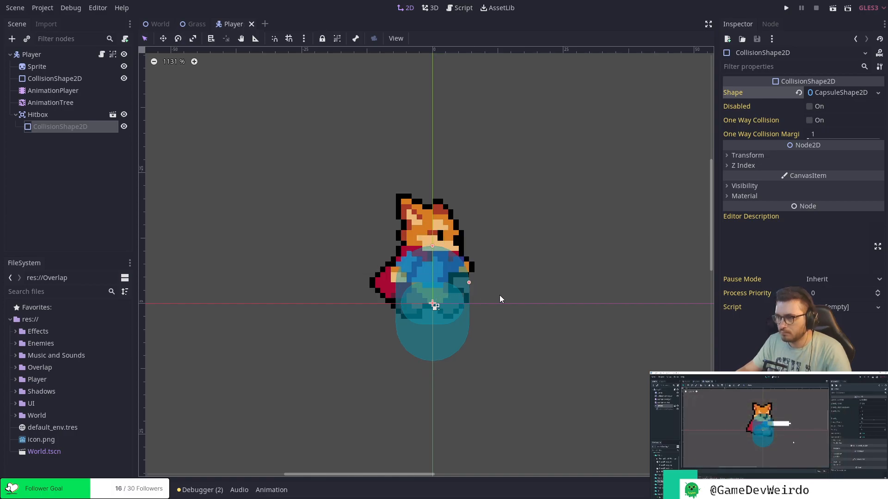
# Run the project, walk the Player around the world to test it, and close the game window.
pyautogui.click(786, 8)
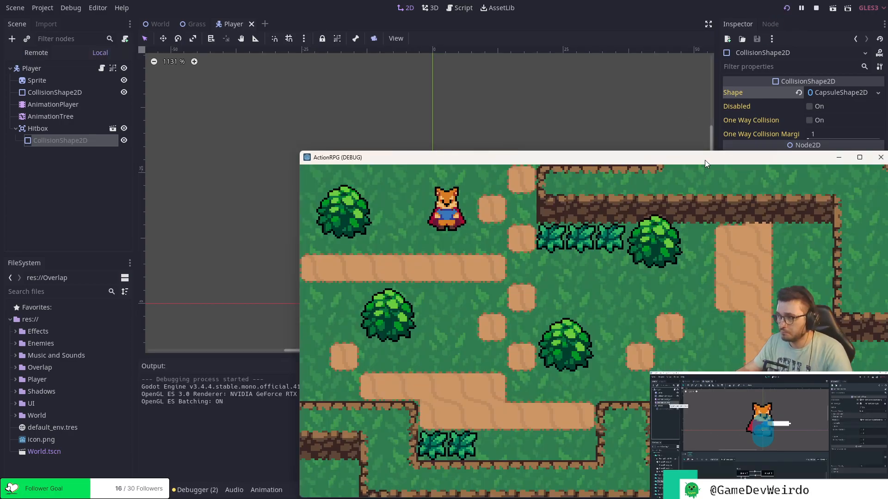
pyautogui.moveTo(705, 160); pyautogui.dragTo(567, 129)
pyautogui.press('Down')
pyautogui.press('Right')
pyautogui.press('Down')
pyautogui.press('Left')
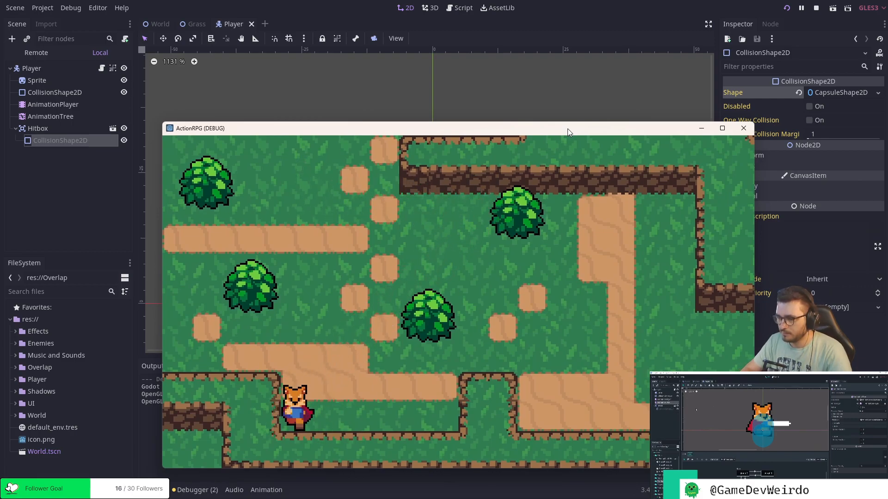
pyautogui.click(743, 128)
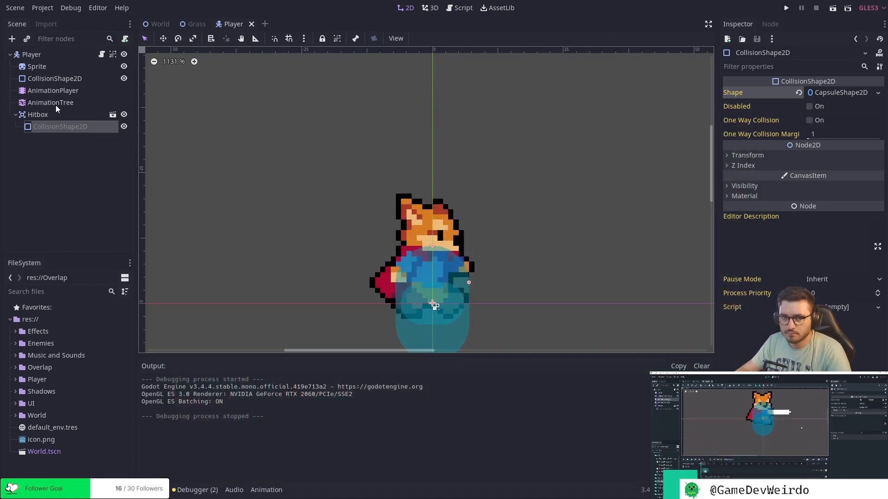
pyautogui.click(59, 93)
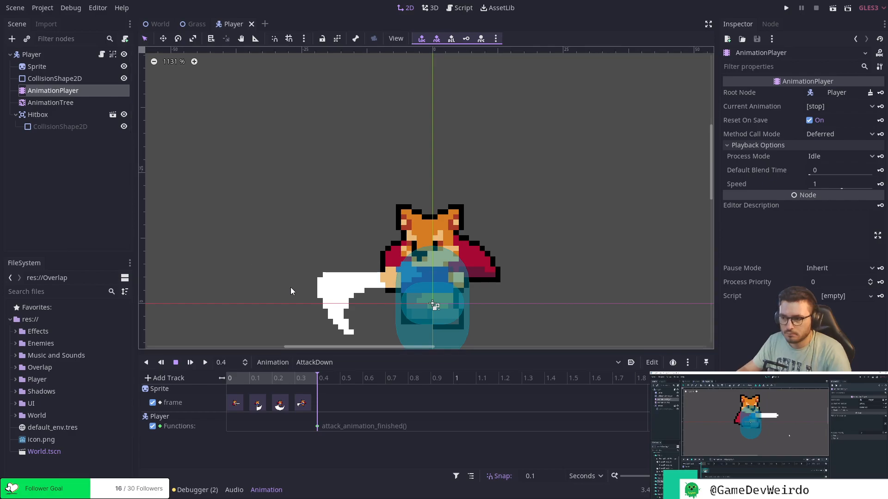
pyautogui.moveTo(509, 291); pyautogui.dragTo(506, 252, button='middle')
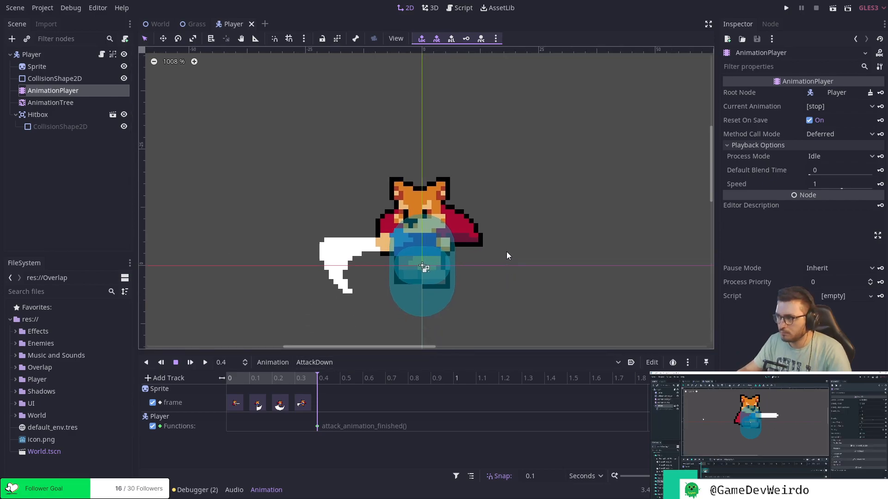
pyautogui.click(51, 103)
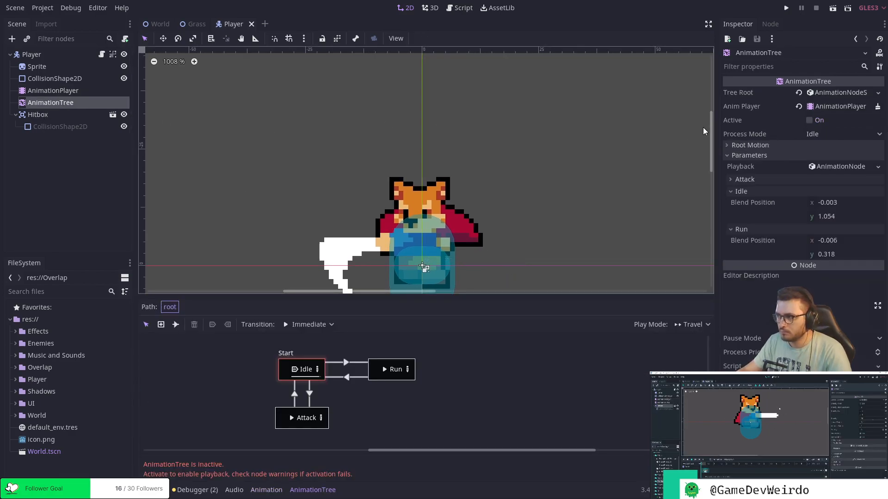
pyautogui.click(83, 91)
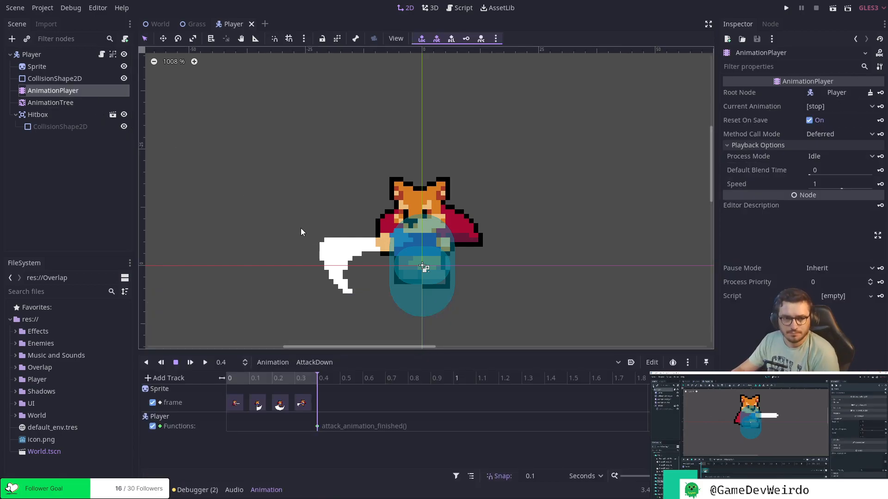
# Add a Position2D node as a direct child of Player and select it.
pyautogui.click(39, 55)
pyautogui.click(12, 40)
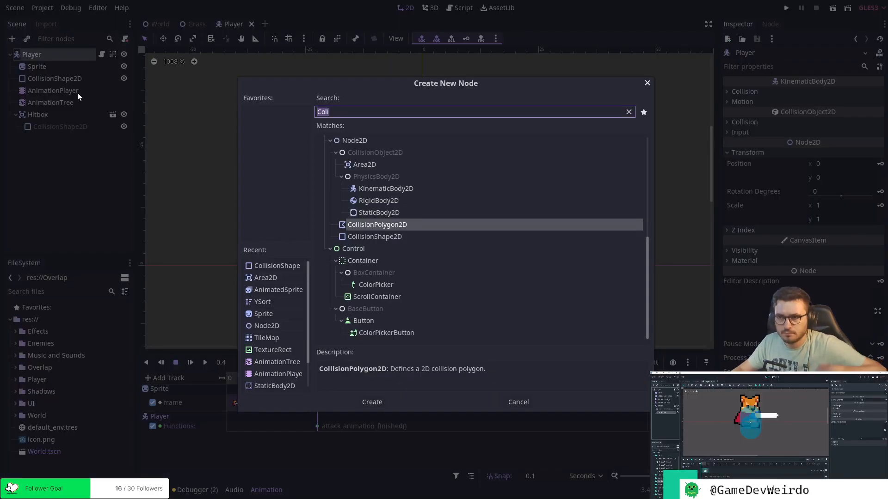
pyautogui.write('posit')
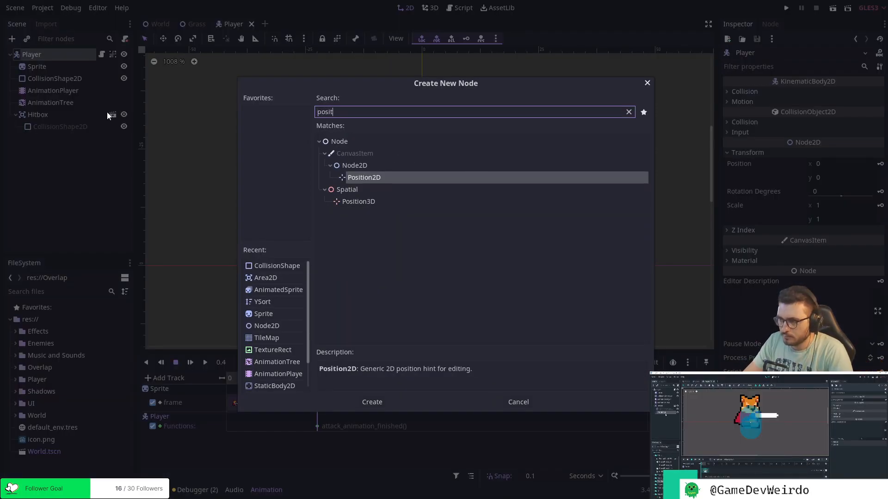
pyautogui.write('io')
pyautogui.doubleClick(375, 178)
pyautogui.click(65, 157)
pyautogui.click(47, 139)
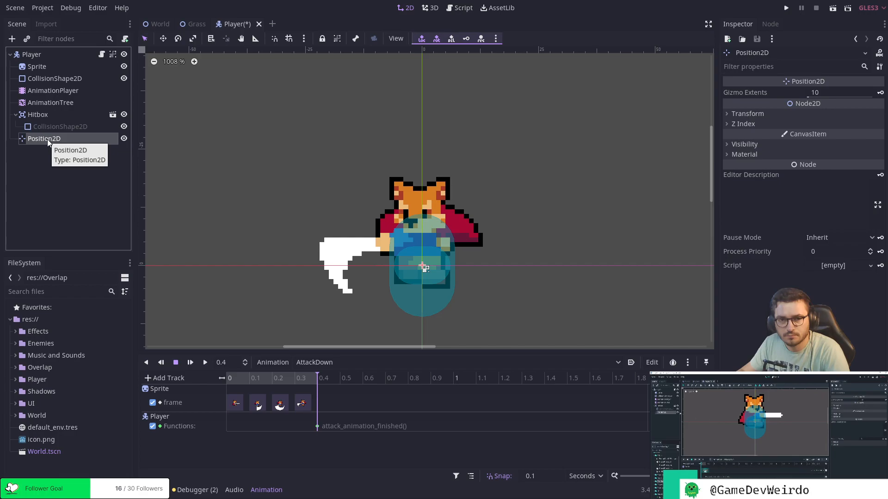
# Try moving the Position2D node away from the Player's origin, down beside the character, and undo the move.
pyautogui.scroll(1, 420, 269)
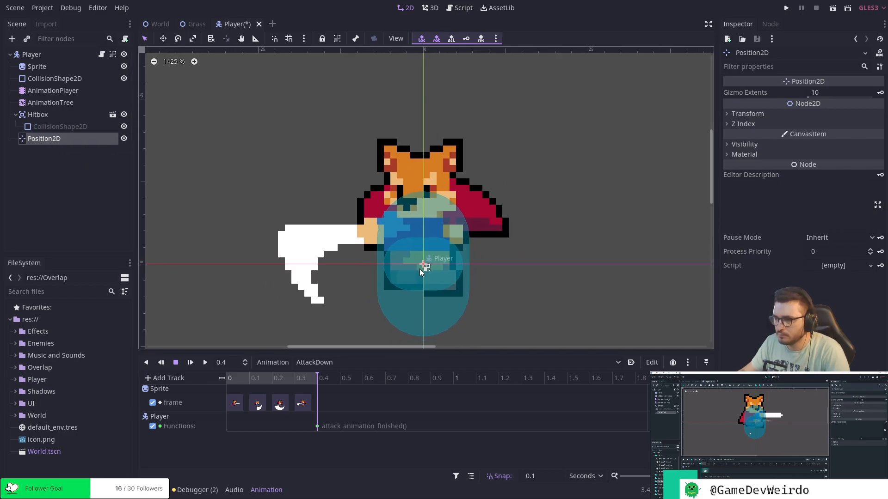
pyautogui.moveTo(460, 287); pyautogui.dragTo(436, 261, button='middle')
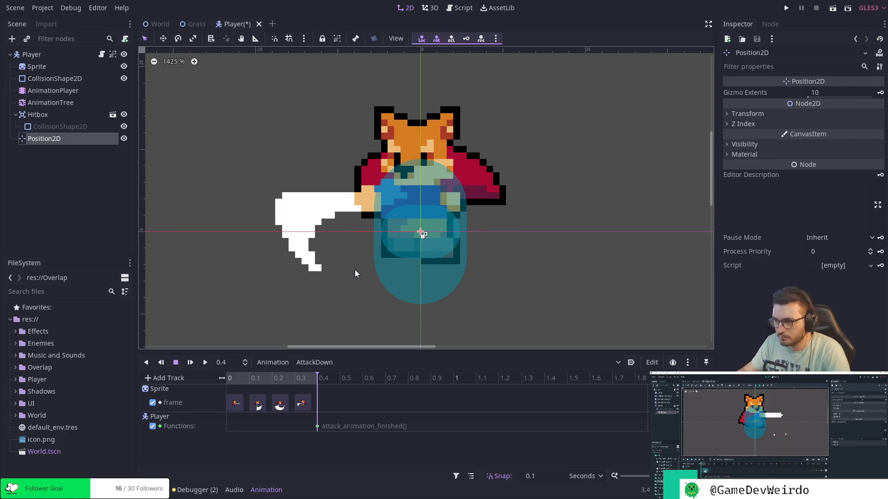
pyautogui.moveTo(419, 231); pyautogui.dragTo(478, 258)
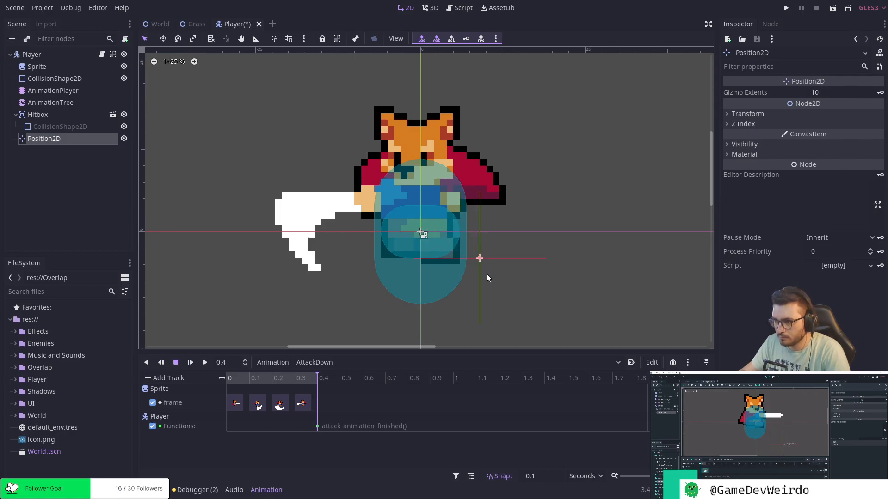
pyautogui.hotkey('ctrl', 'z')
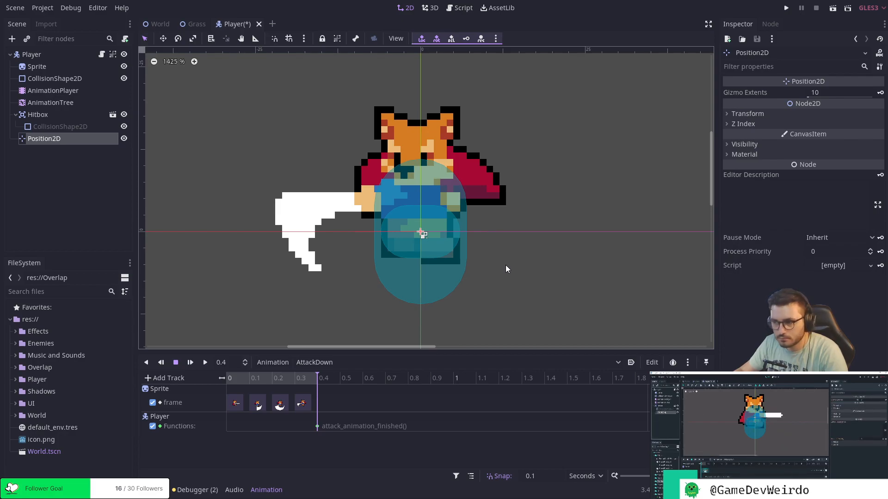
# Set the Position2D node's position to x 0 and y -4.
pyautogui.click(737, 114)
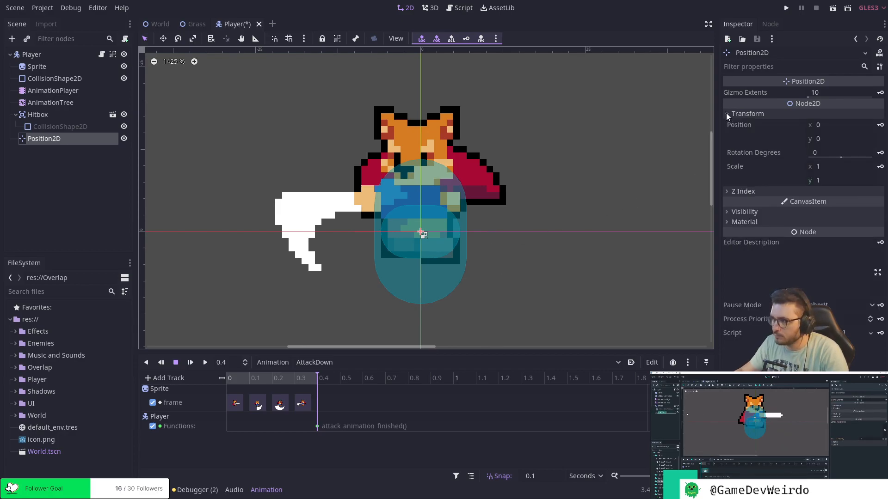
pyautogui.click(828, 126)
pyautogui.write('-4')
pyautogui.press('Return')
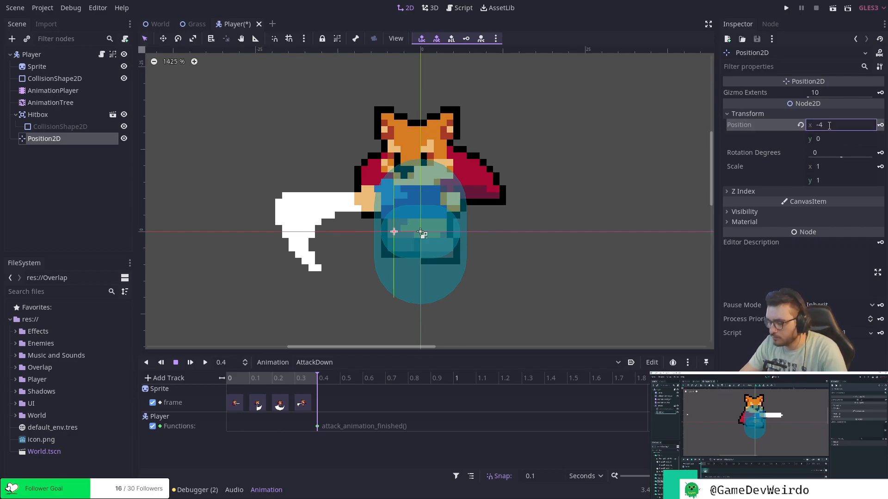
pyautogui.click(830, 126)
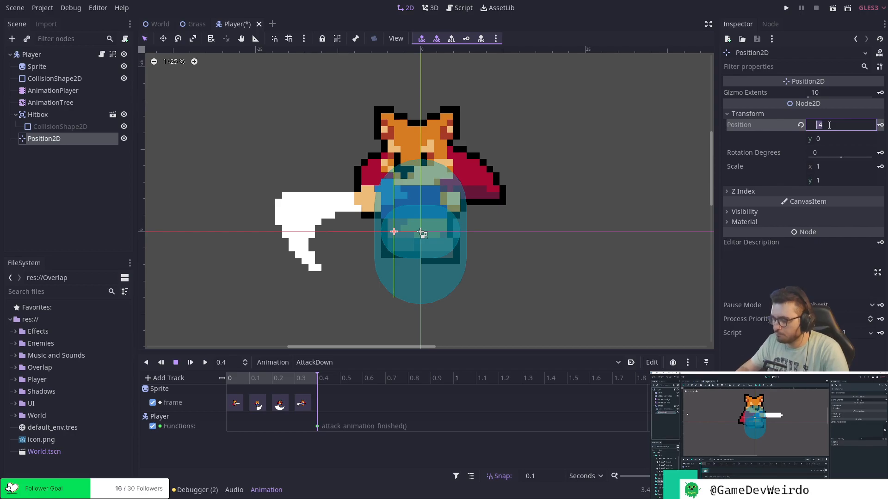
pyautogui.write('0')
pyautogui.press('Return')
pyautogui.click(829, 138)
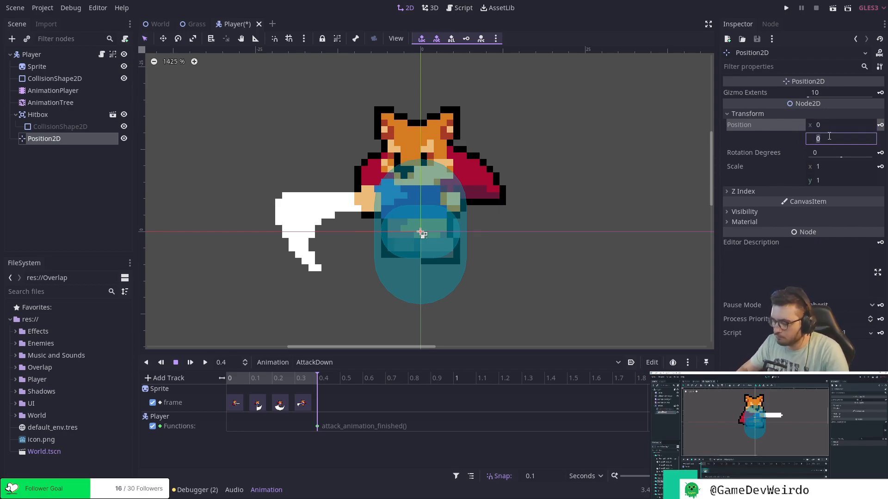
pyautogui.write('-4')
pyautogui.press('Return')
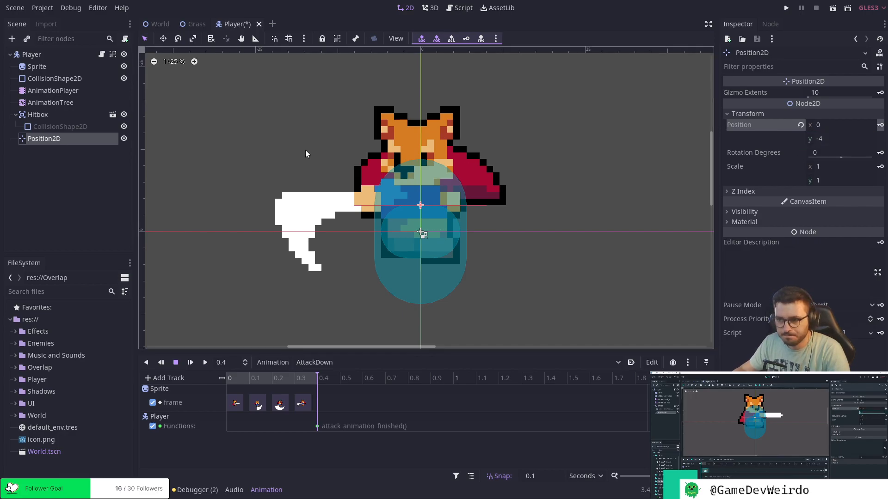
# Rename the Position2D node to HitboxPivot.
pyautogui.doubleClick(42, 138)
pyautogui.write('Hitbox')
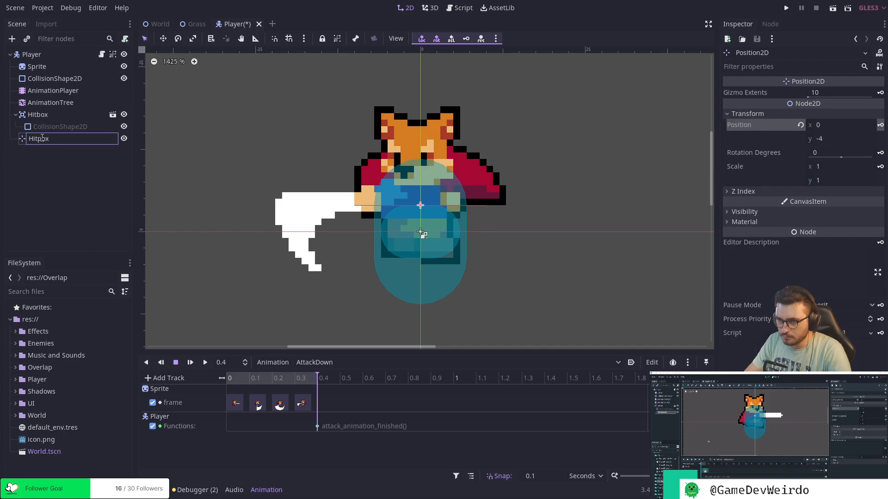
pyautogui.write('tpox')
pyautogui.press('BackSpace')
pyautogui.press('BackSpace')
pyautogui.press('BackSpace')
pyautogui.write('boxPivot')
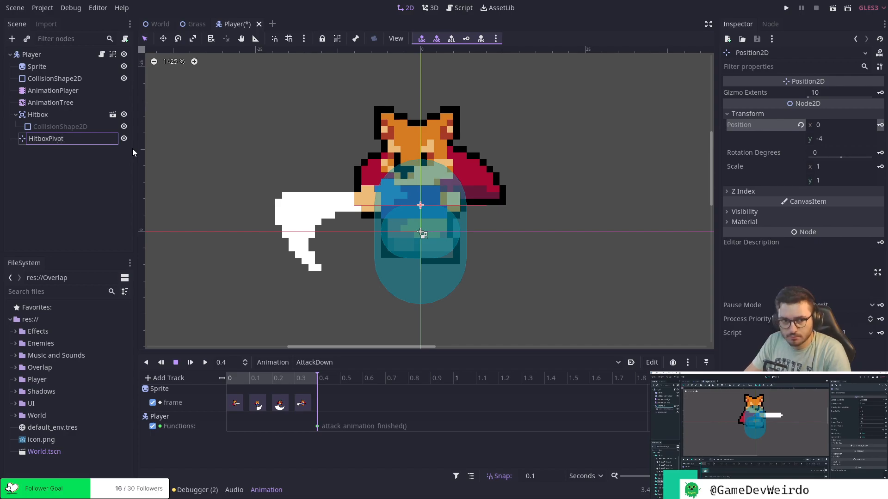
pyautogui.press('Return')
pyautogui.click(118, 171)
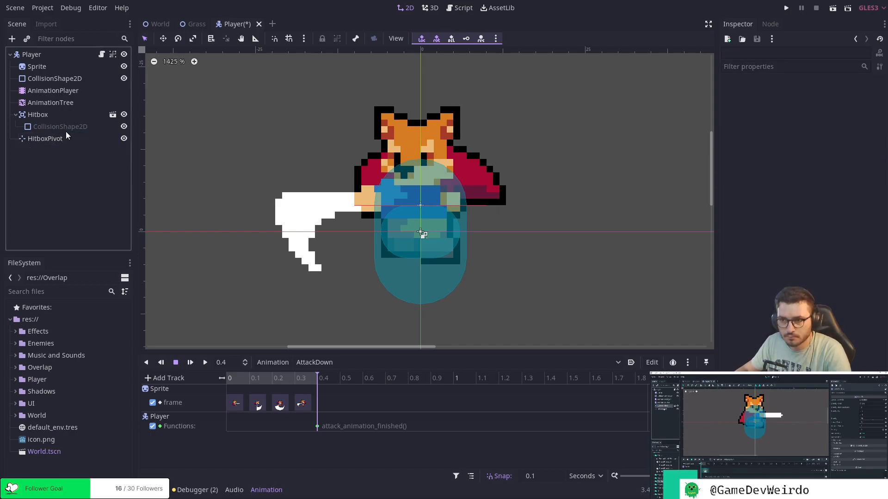
# Rename the Player's Hitbox node to SwordHitbox.
pyautogui.click(56, 116)
pyautogui.doubleClick(54, 115)
pyautogui.write('S')
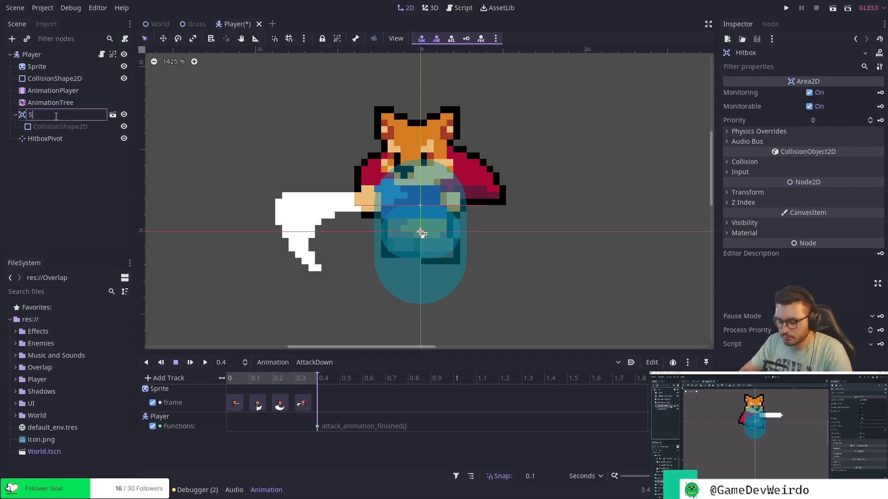
pyautogui.write('word')
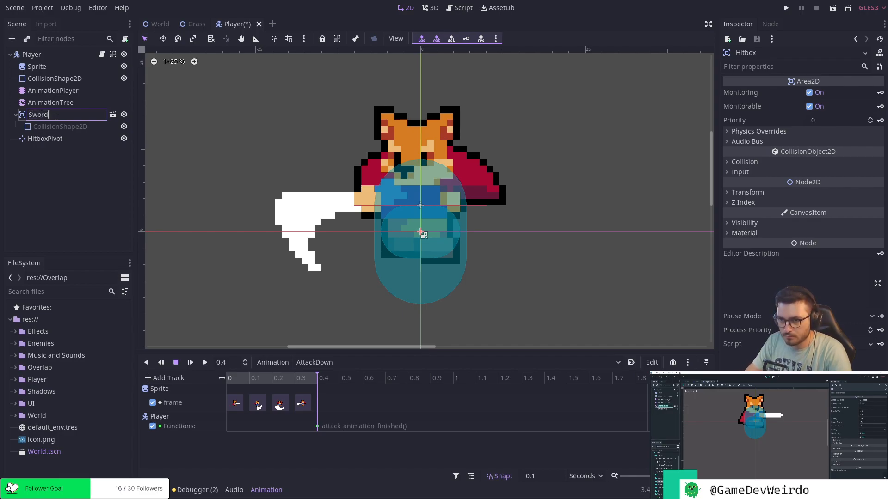
pyautogui.write('Hitbox')
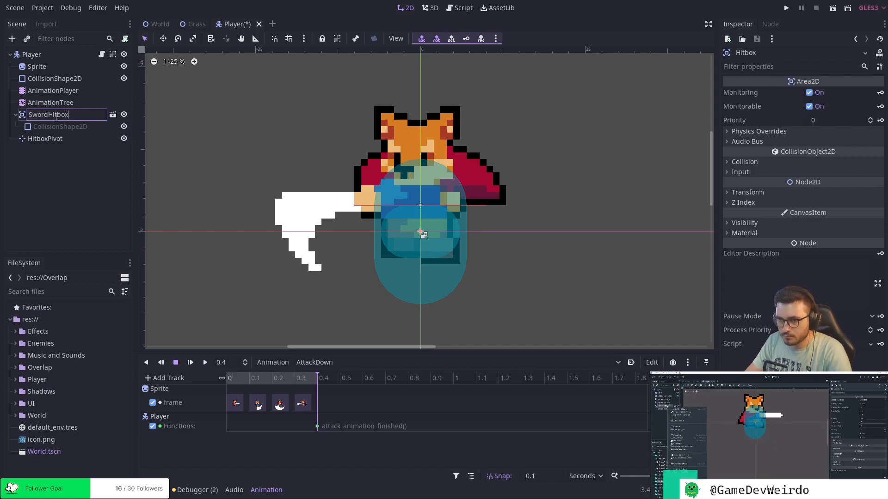
pyautogui.press('Return')
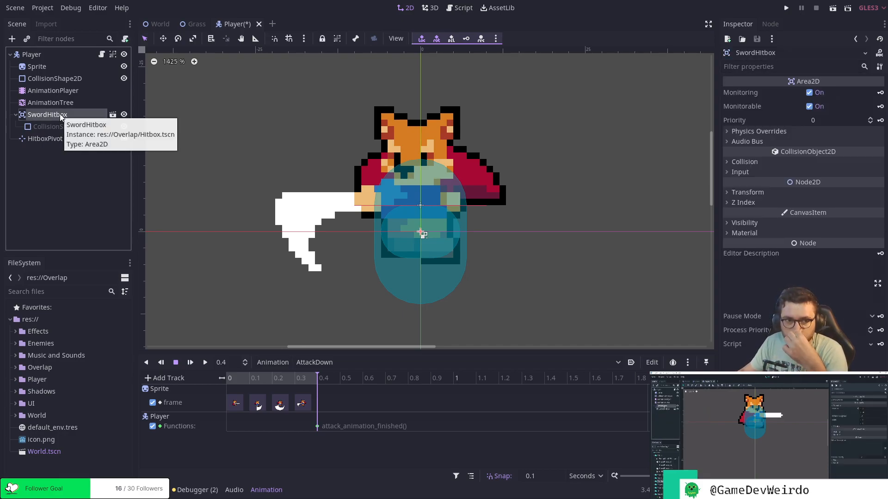
# Reparent the SwordHitbox node, together with its CollisionShape2D, under HitboxPivot.
pyautogui.moveTo(55, 115); pyautogui.dragTo(59, 139)
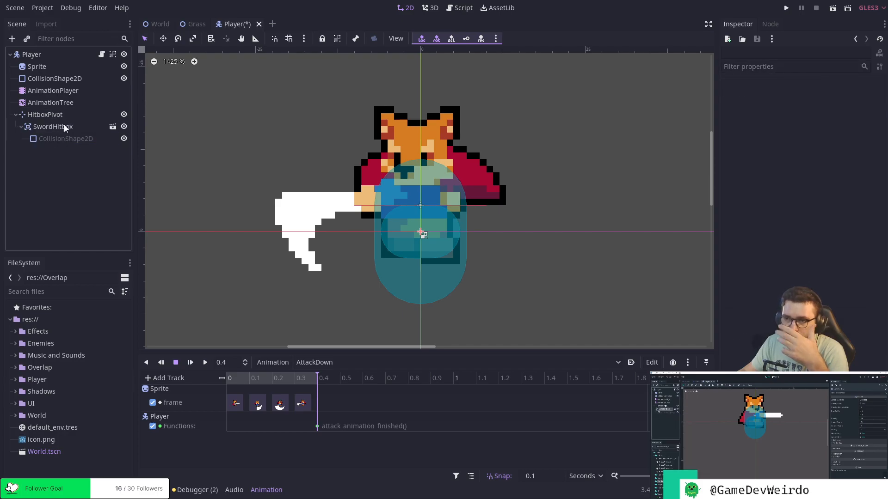
pyautogui.click(60, 115)
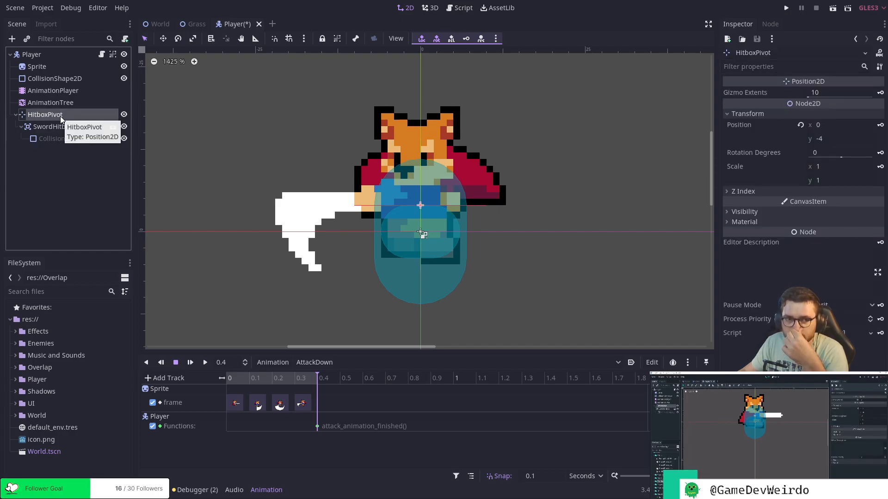
pyautogui.click(64, 156)
pyautogui.click(62, 115)
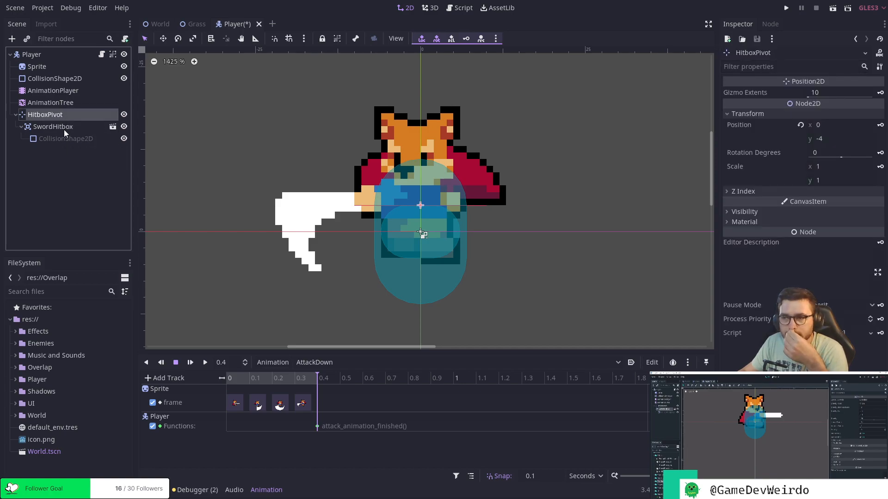
# Set the SwordHitbox node's y position to 0 so it is centred on the pivot.
pyautogui.click(63, 128)
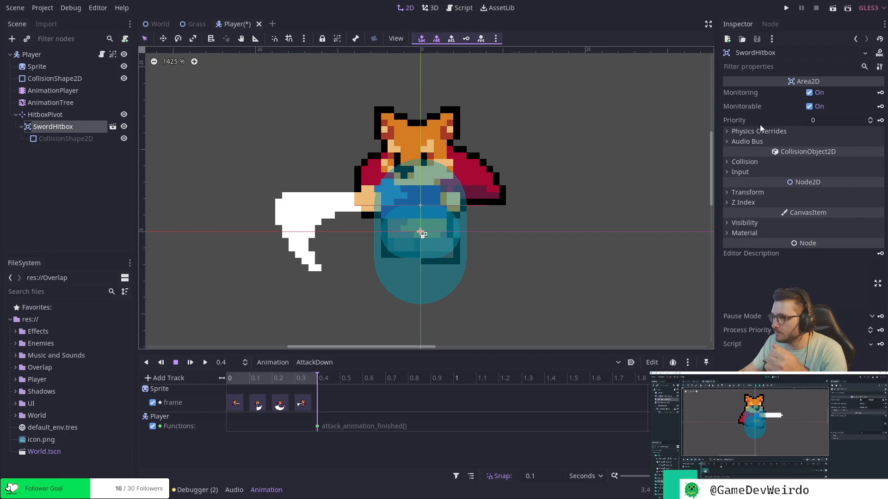
pyautogui.click(750, 162)
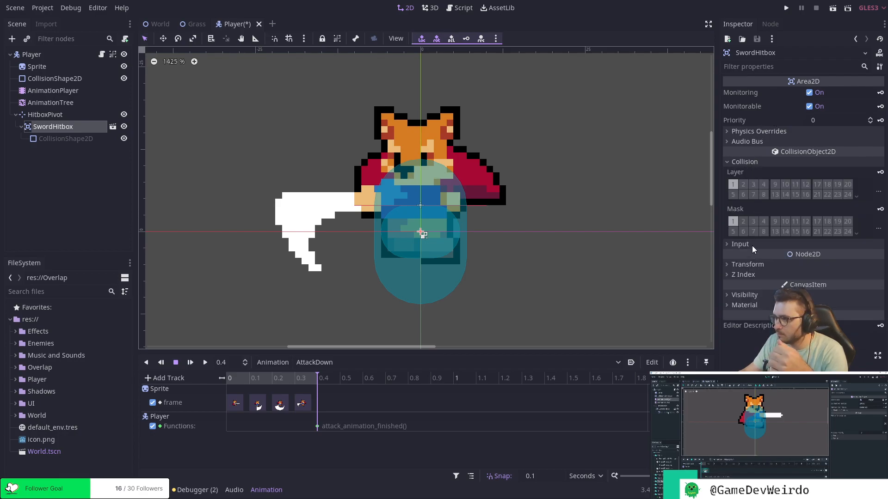
pyautogui.click(759, 265)
pyautogui.click(818, 289)
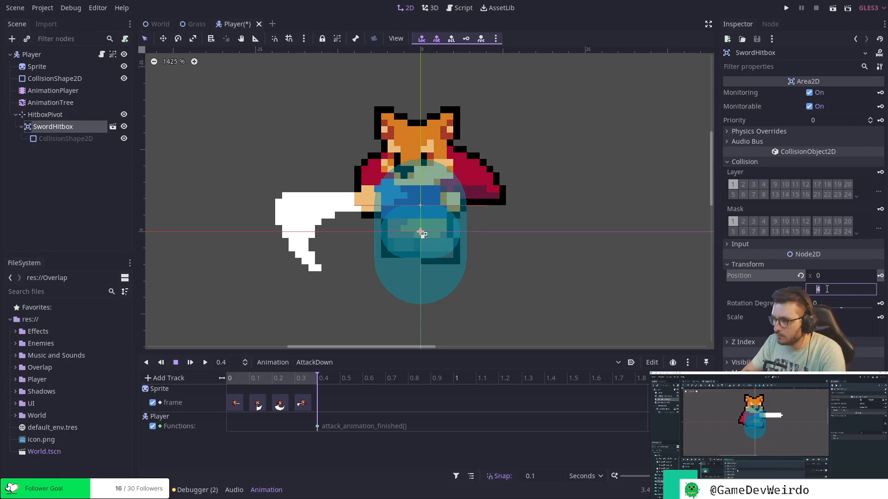
pyautogui.write('0')
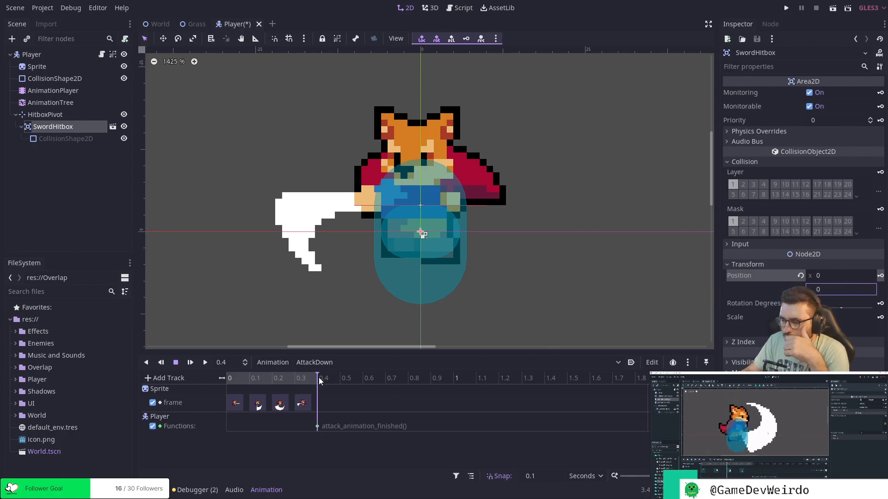
# Switch to the AttackRight animation and scrub through its frames, stopping at 0.2 seconds where the sword swing is widest.
pyautogui.keyDown('ctrl'); pyautogui.scroll(3, 319, 380); pyautogui.keyUp('ctrl')
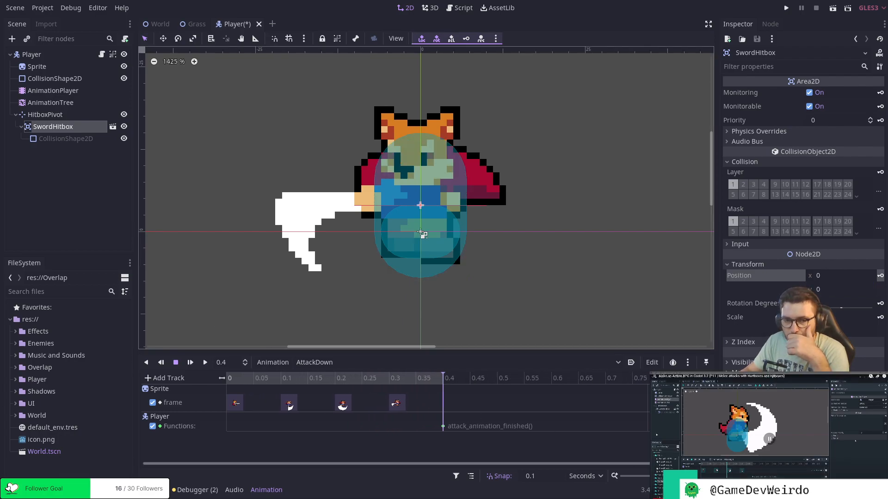
pyautogui.click(385, 365)
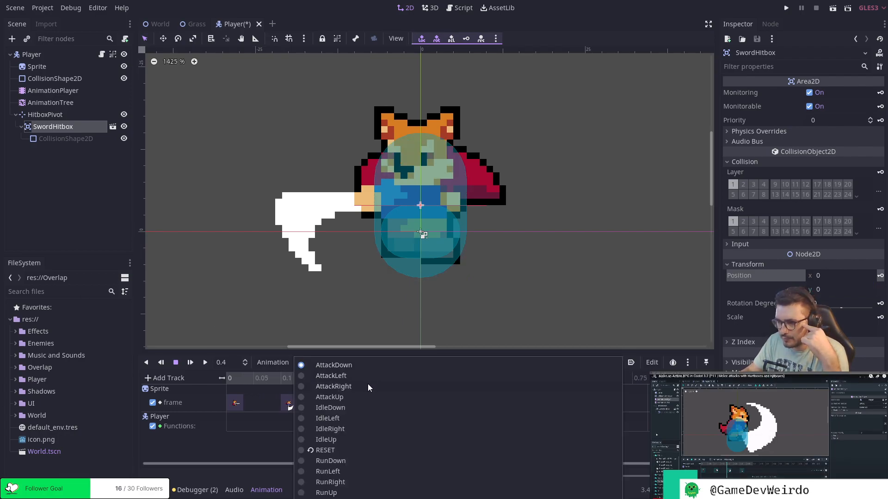
pyautogui.click(368, 384)
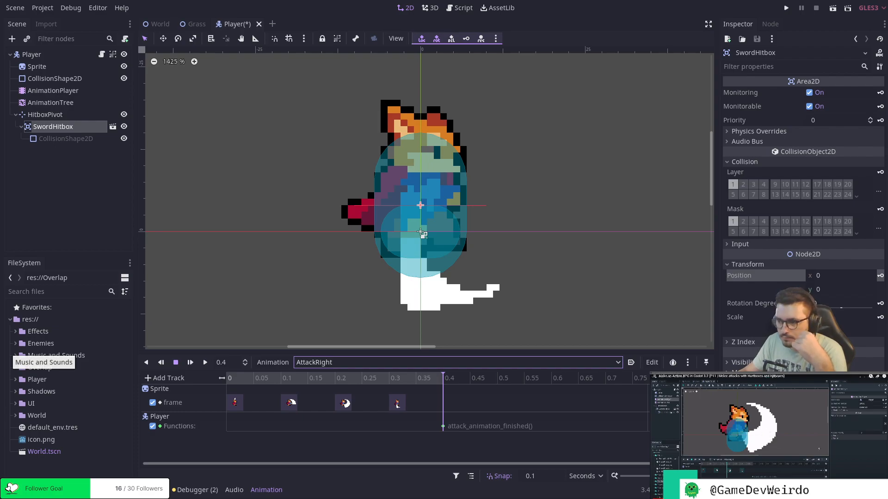
pyautogui.click(398, 381)
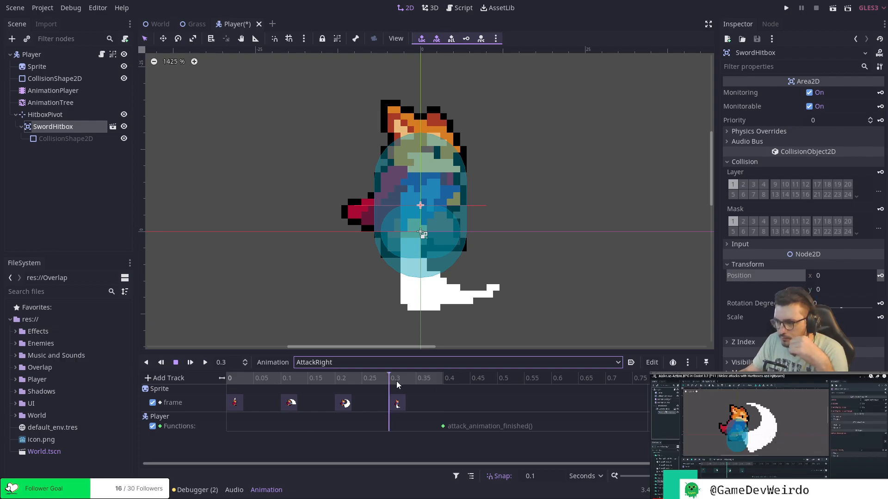
pyautogui.click(336, 382)
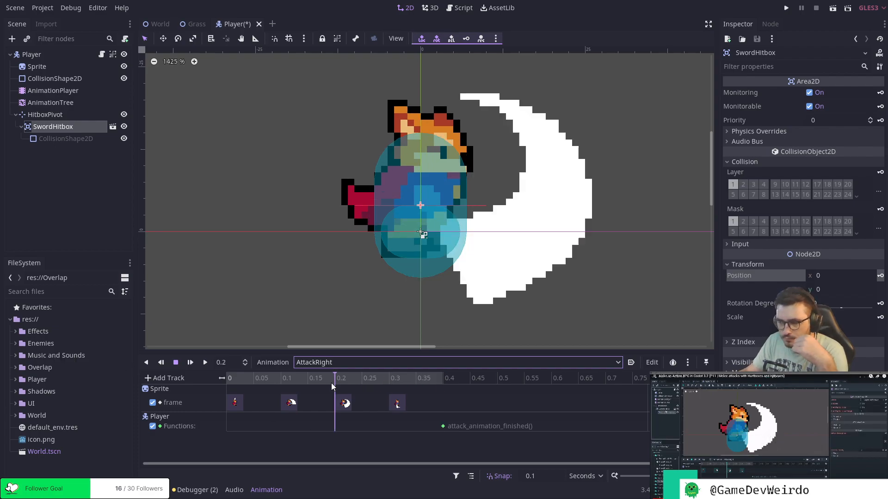
pyautogui.click(295, 382)
pyautogui.click(243, 379)
pyautogui.moveTo(243, 379); pyautogui.dragTo(347, 381)
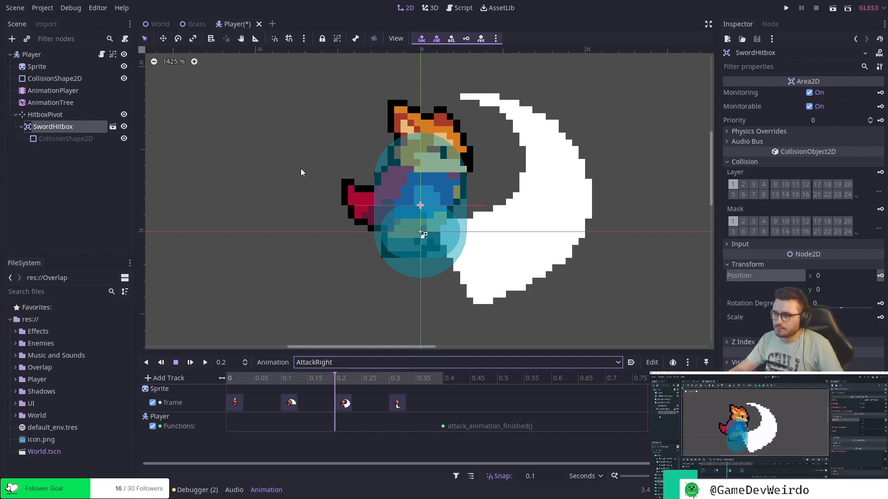
# Set the SwordHitbox node's x position to 10, offsetting it from the pivot toward the rightward sword swing.
pyautogui.click(45, 115)
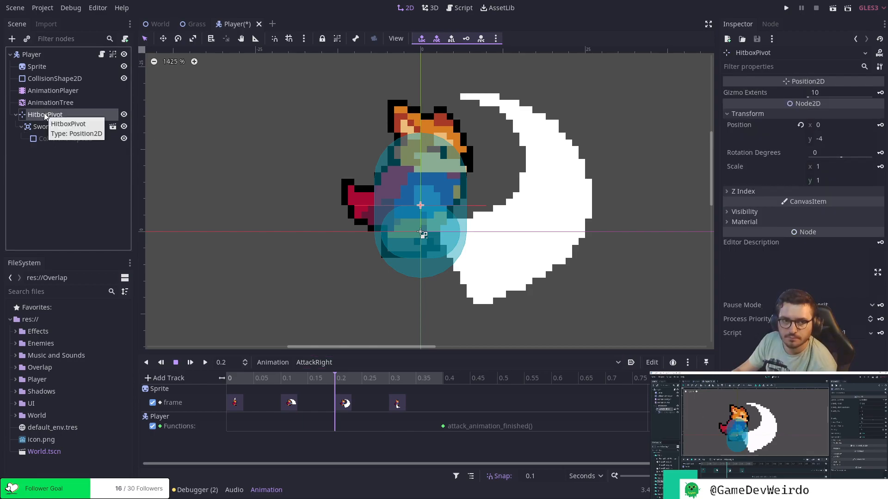
pyautogui.click(69, 128)
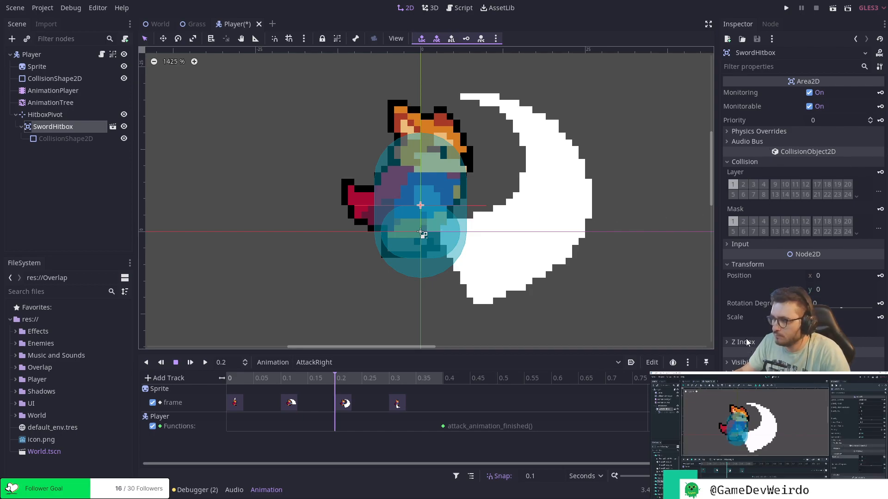
pyautogui.click(829, 276)
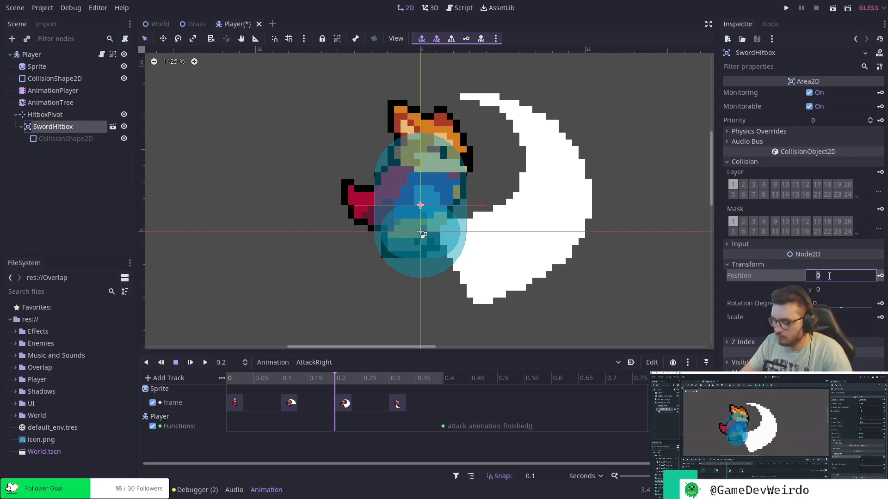
pyautogui.write('-5')
pyautogui.press('Return')
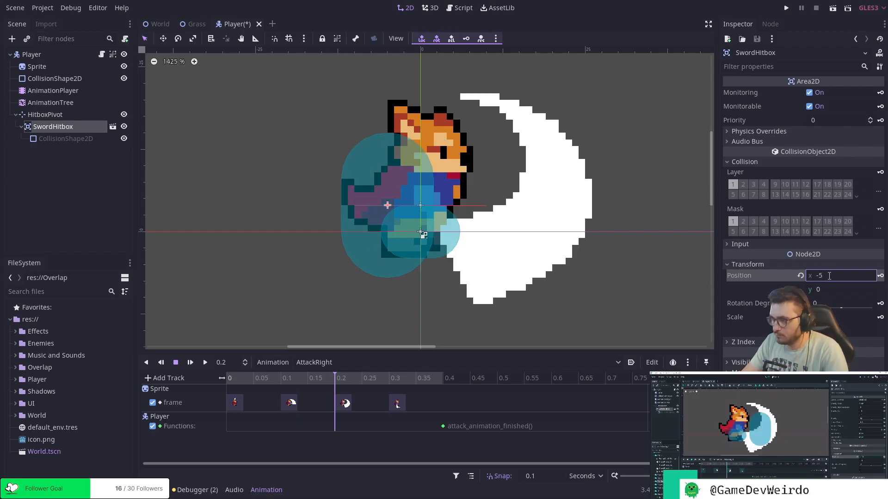
pyautogui.click(829, 276)
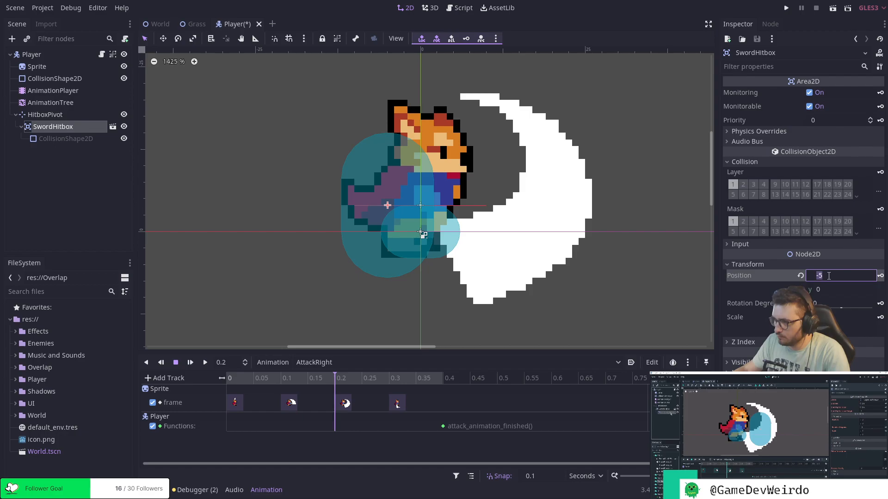
pyautogui.write('10')
pyautogui.press('Return')
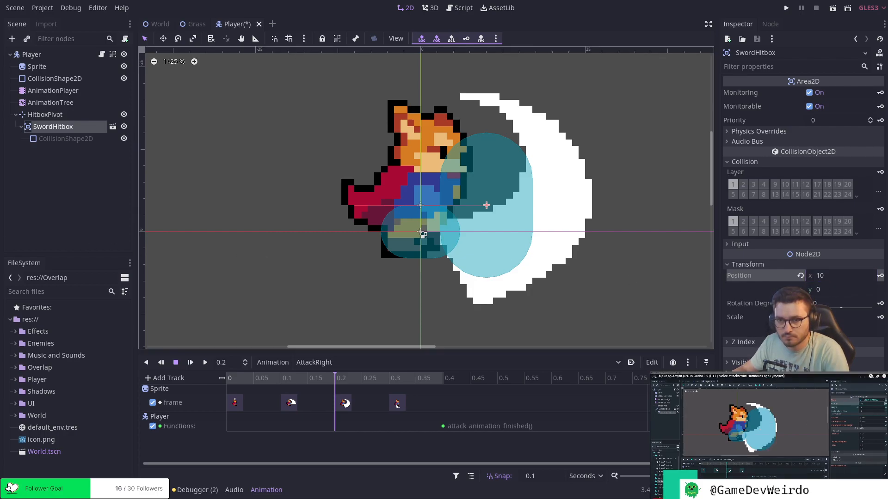
# Set the radius of the capsule shape on SwordHitbox's CollisionShape2D to 10.
pyautogui.click(85, 138)
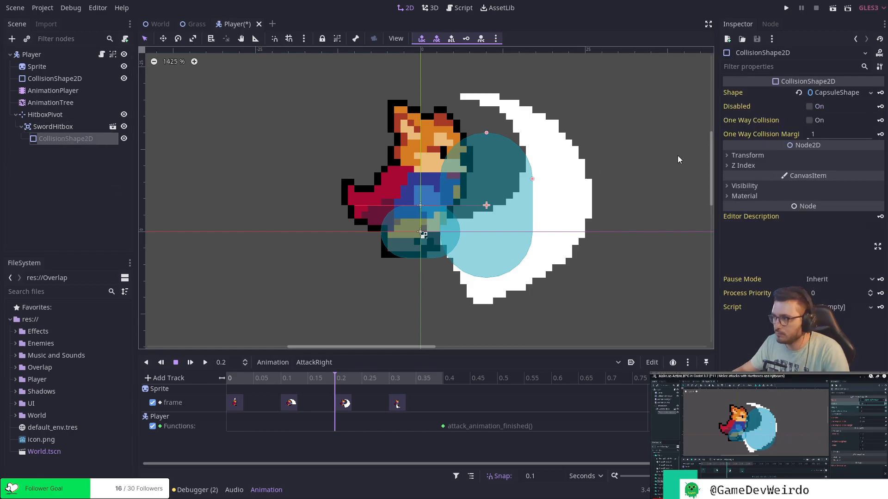
pyautogui.click(763, 154)
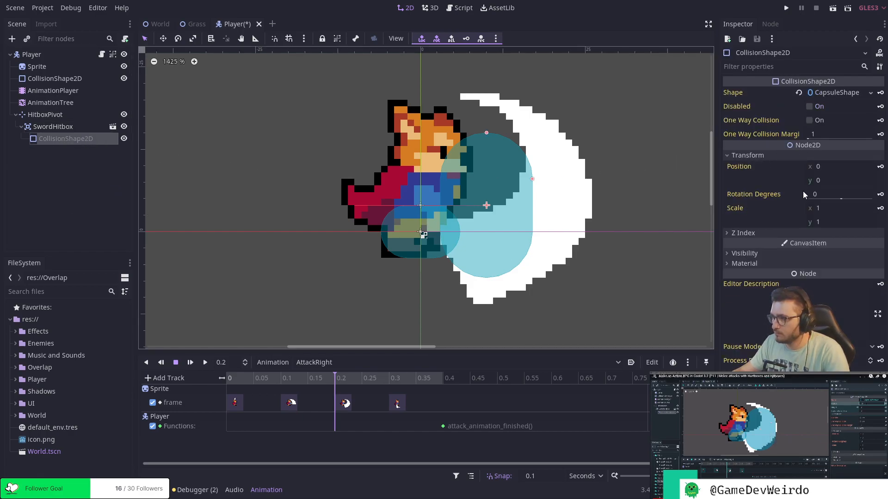
pyautogui.click(755, 234)
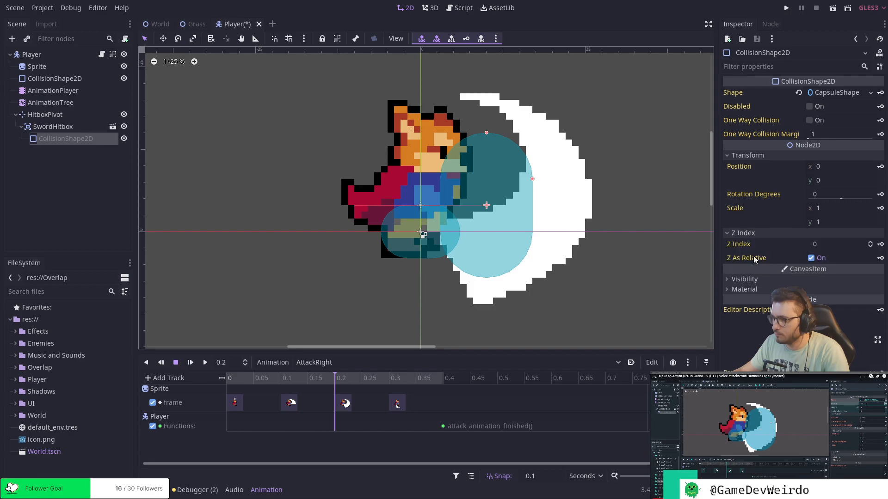
pyautogui.click(758, 280)
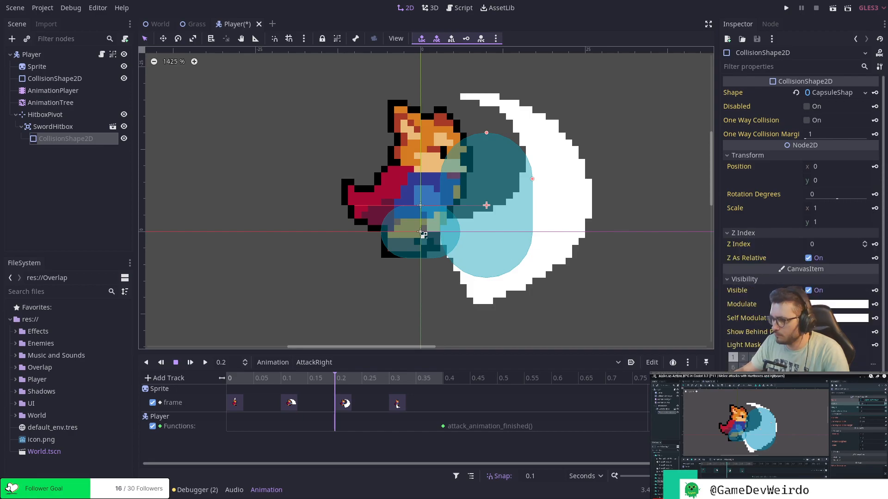
pyautogui.scroll(-1, 803, 271)
pyautogui.scroll(1, 803, 270)
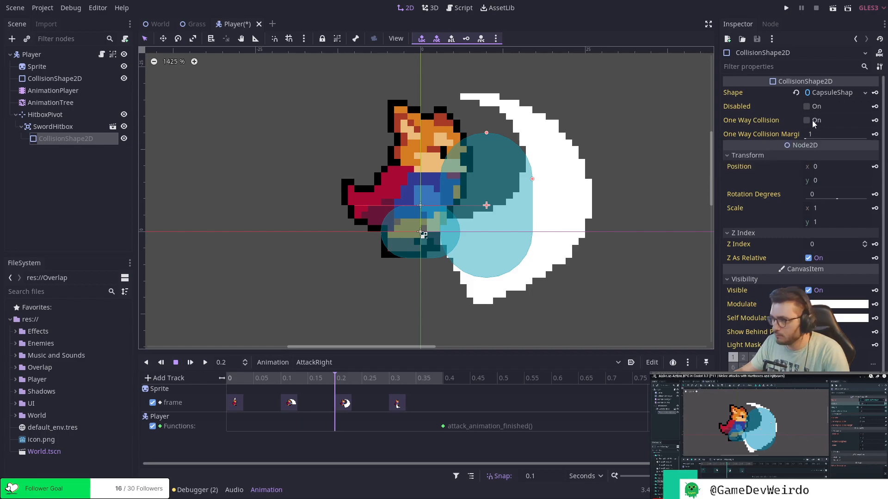
pyautogui.click(831, 93)
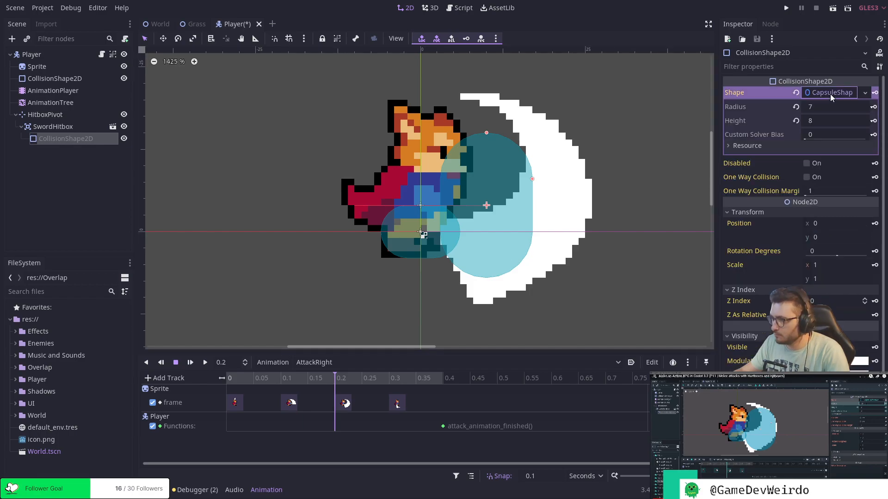
pyautogui.click(825, 107)
pyautogui.write('10')
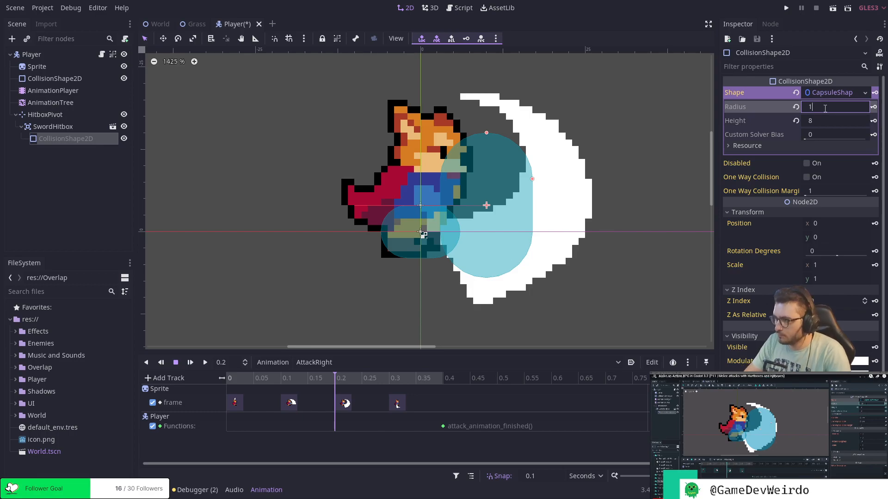
pyautogui.press('Return')
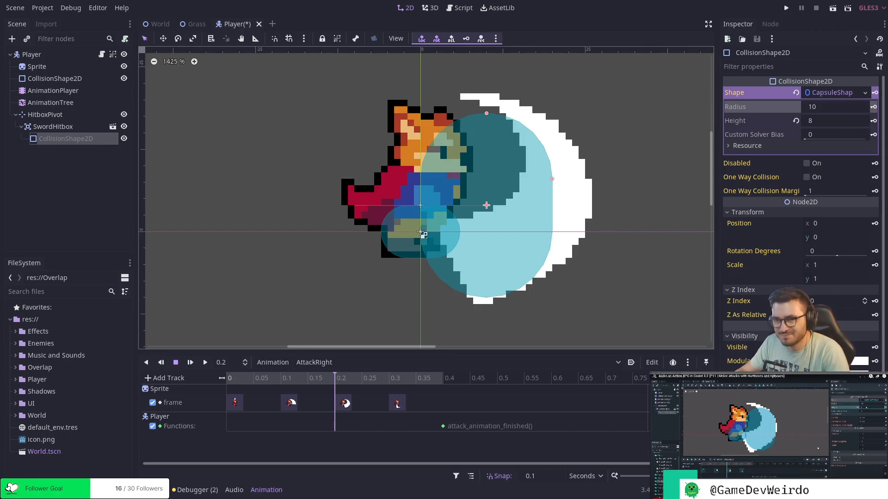
# Set the SwordHitbox capsule's height to 12 and save the Player scene.
pyautogui.click(820, 120)
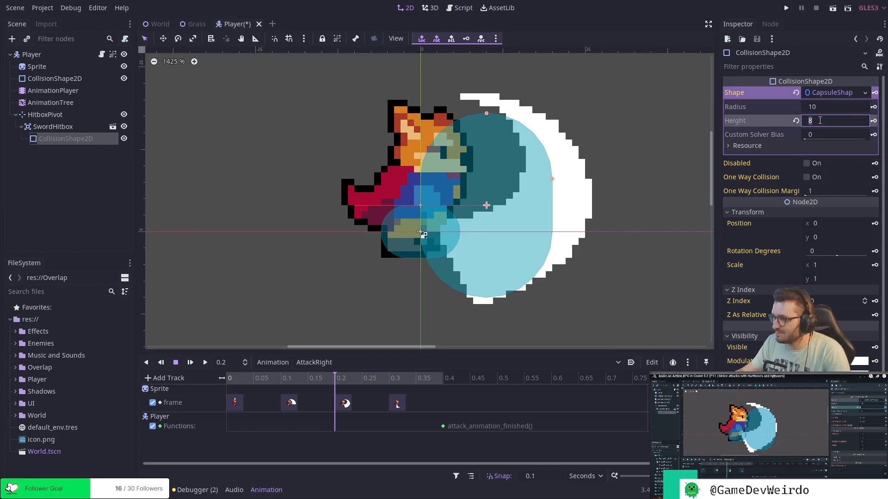
pyautogui.write('12')
pyautogui.press('Return')
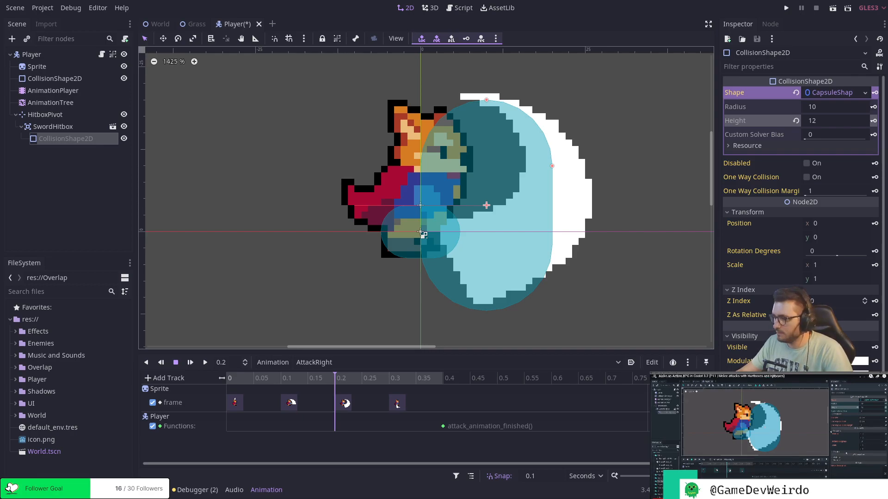
pyautogui.hotkey('ctrl', 's')
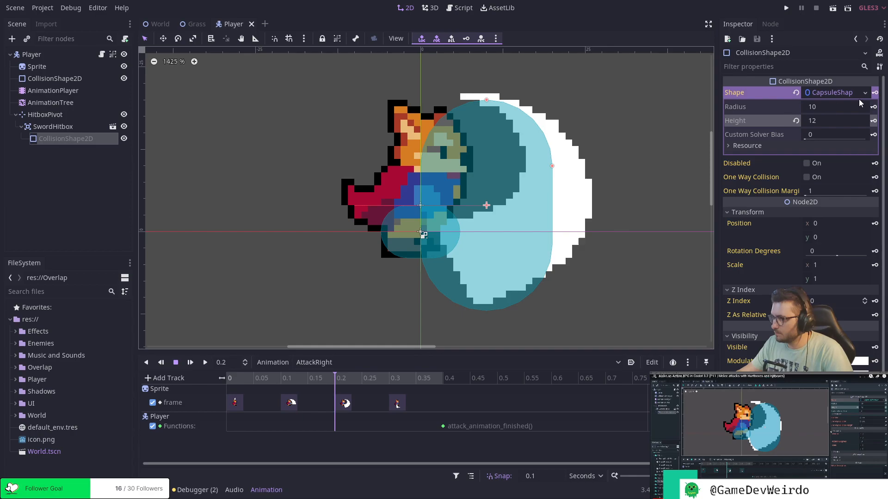
pyautogui.scroll(-3, 809, 168)
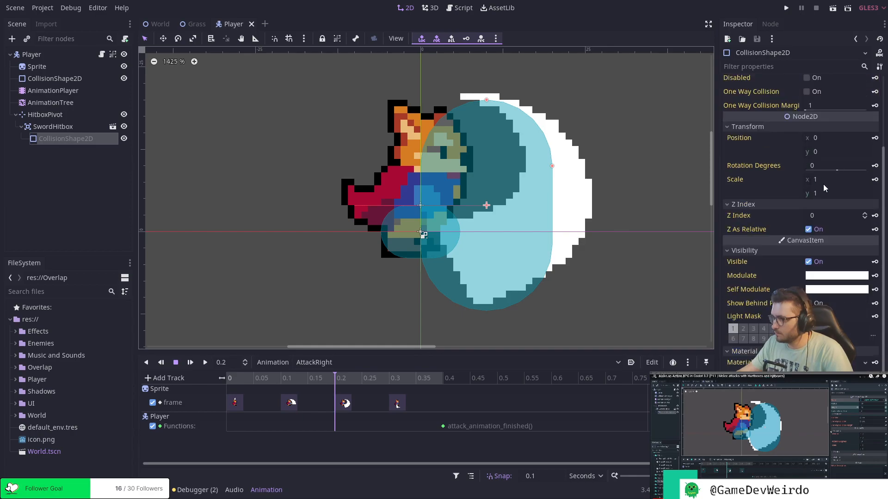
# Move the SwordHitbox farther from the pivot by setting its x position to 15, and save the Player scene.
pyautogui.click(52, 126)
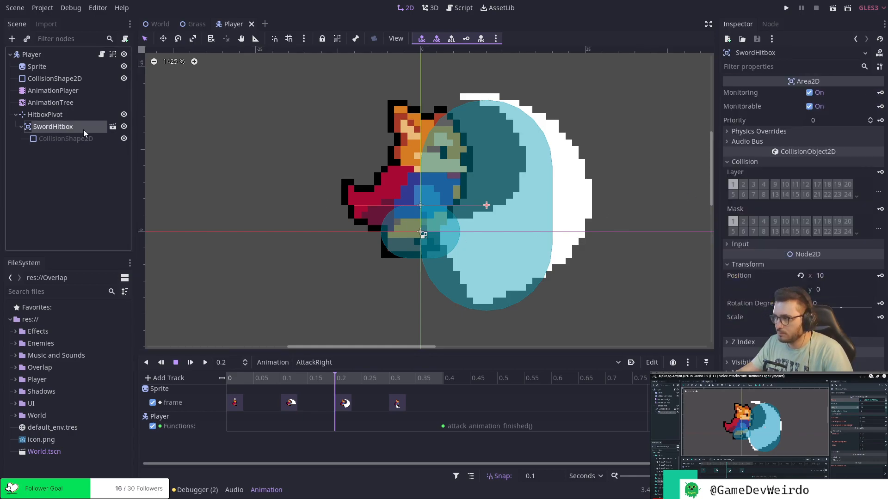
pyautogui.click(831, 275)
pyautogui.write('10')
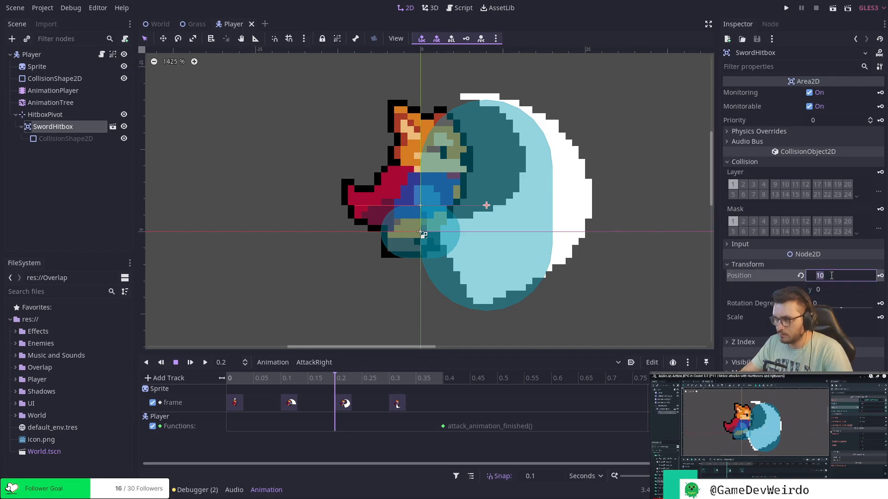
pyautogui.press('Return')
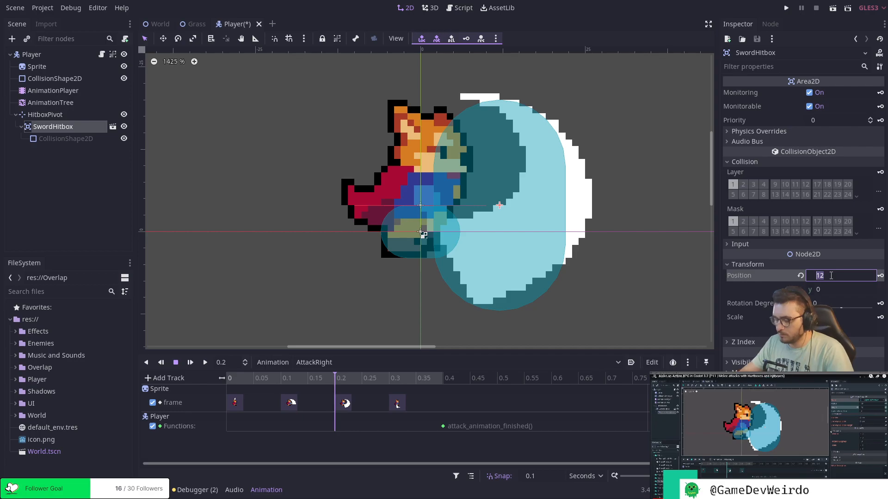
pyautogui.click(831, 276)
pyautogui.write('15')
pyautogui.press('Return')
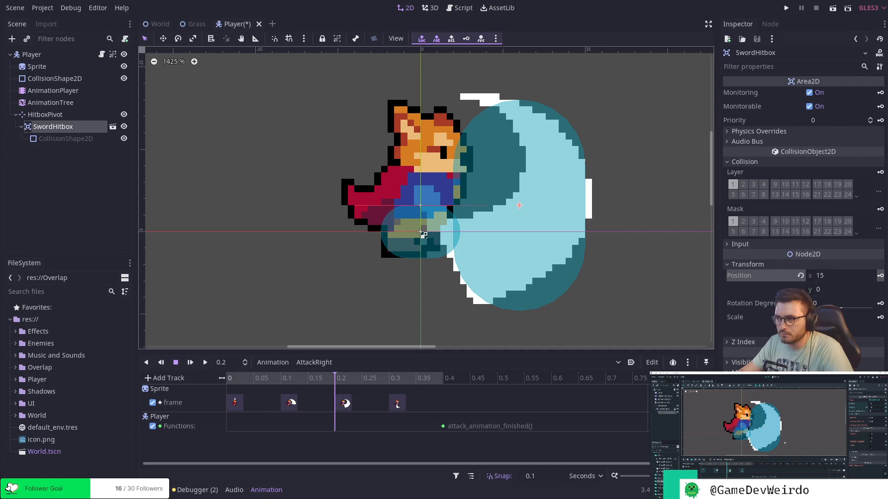
pyautogui.hotkey('ctrl', 's')
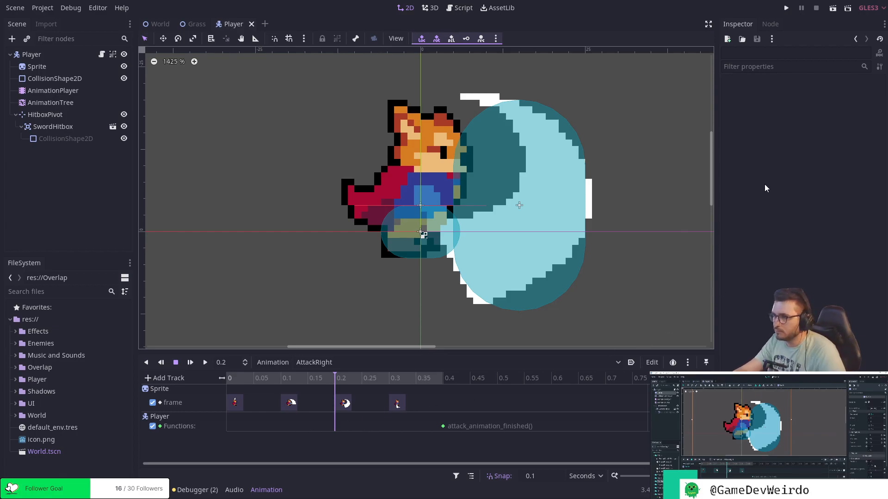
# Create a rotation_degrees track for HitboxPivot in the AttackRight animation, with a key of 0 degrees at the current time.
pyautogui.click(70, 128)
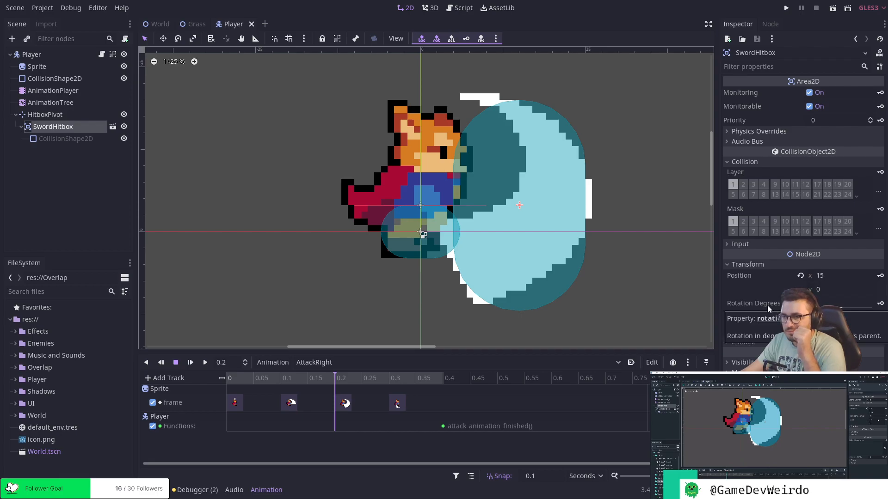
pyautogui.click(62, 115)
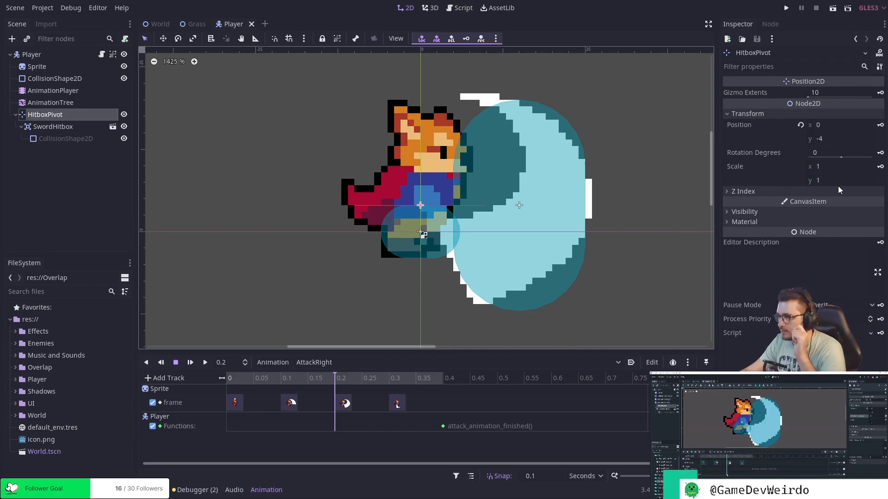
pyautogui.click(880, 154)
pyautogui.click(406, 265)
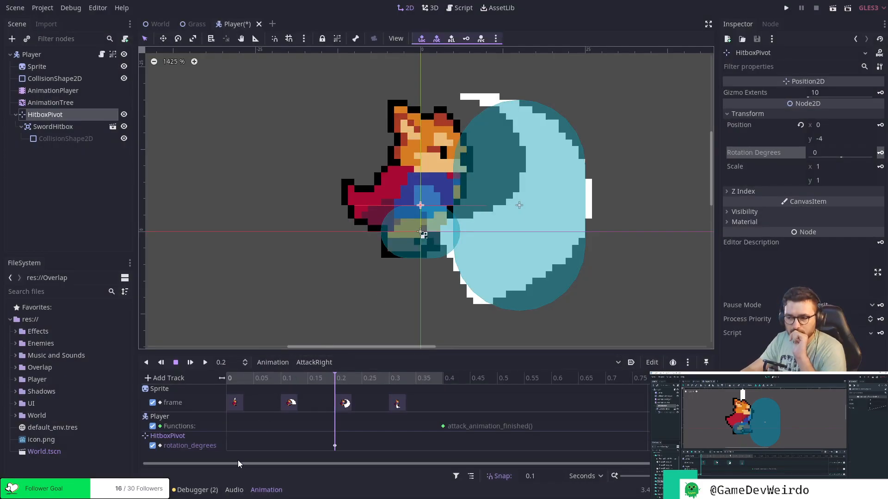
# Move HitboxPivot's rotation_degrees key in AttackRight to 0 seconds and return the playhead to the start.
pyautogui.moveTo(335, 449)
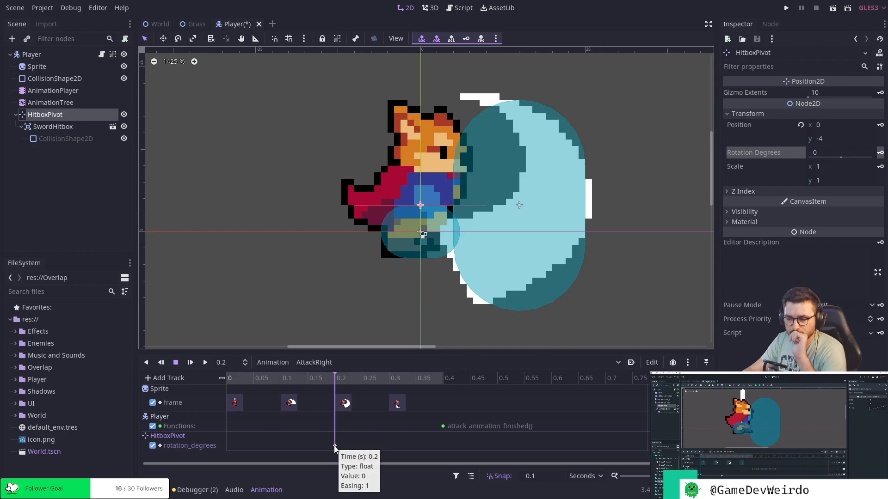
pyautogui.click(335, 446)
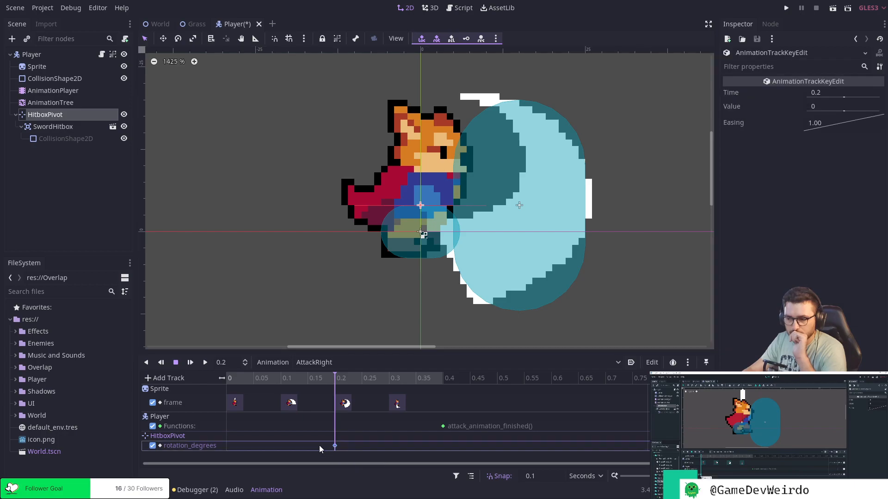
pyautogui.click(226, 379)
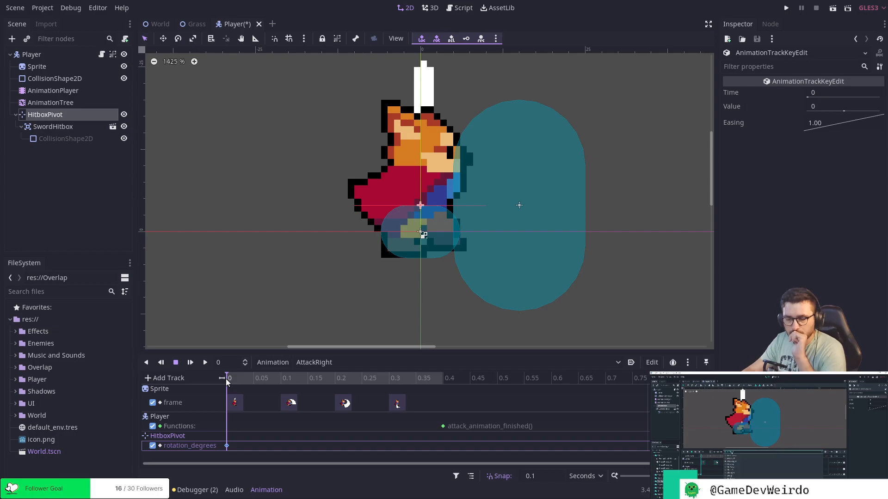
pyautogui.moveTo(228, 382)
pyautogui.mouseDown()
pyautogui.moveTo(410, 387)
pyautogui.moveTo(240, 389)
pyautogui.mouseUp()
# In the AttackDown animation, set HitboxPivot's rotation to 90 degrees and key it at 0 seconds on a new rotation_degrees track.
pyautogui.click(335, 365)
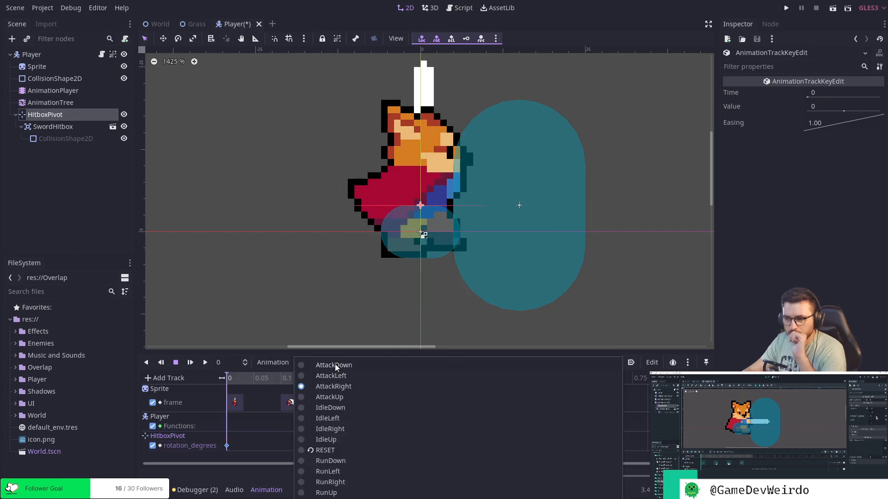
pyautogui.click(337, 341)
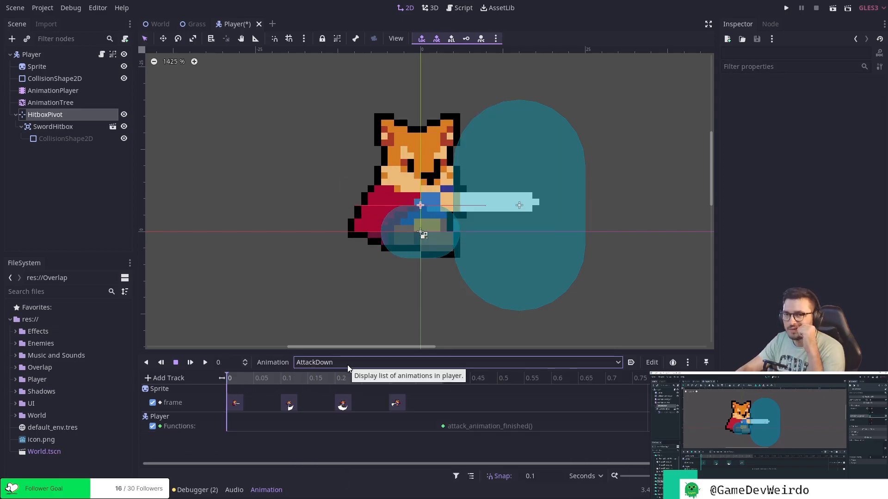
pyautogui.click(57, 115)
pyautogui.click(816, 154)
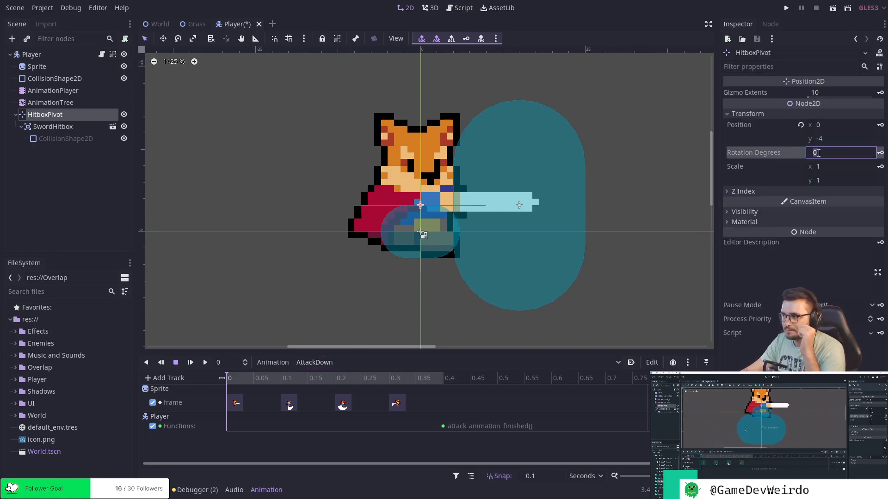
pyautogui.write('90')
pyautogui.press('Return')
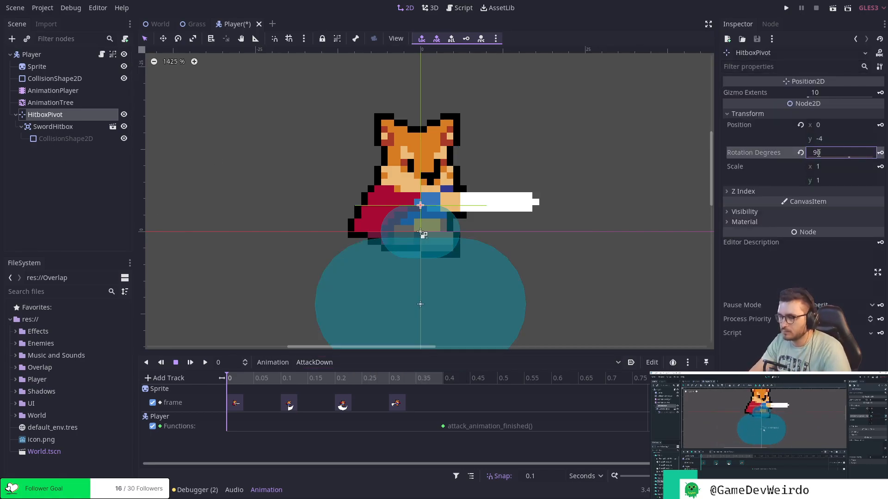
pyautogui.scroll(-5, 654, 226)
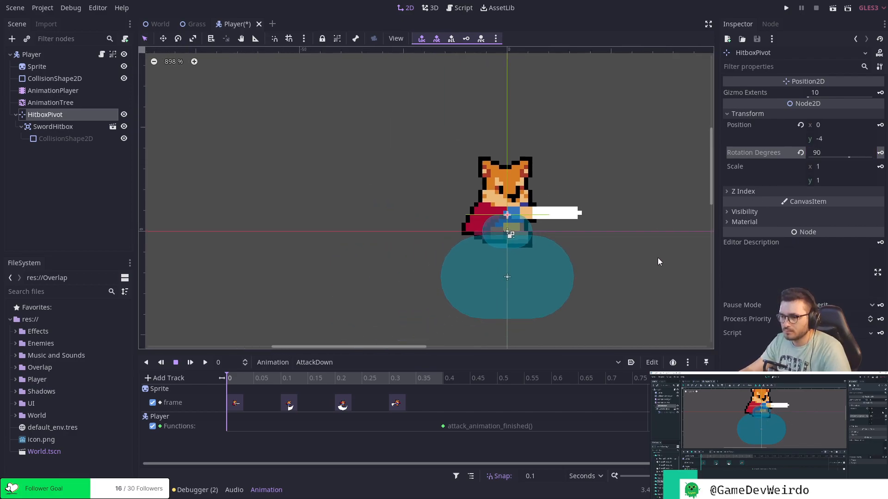
pyautogui.moveTo(633, 249); pyautogui.dragTo(619, 234, button='middle')
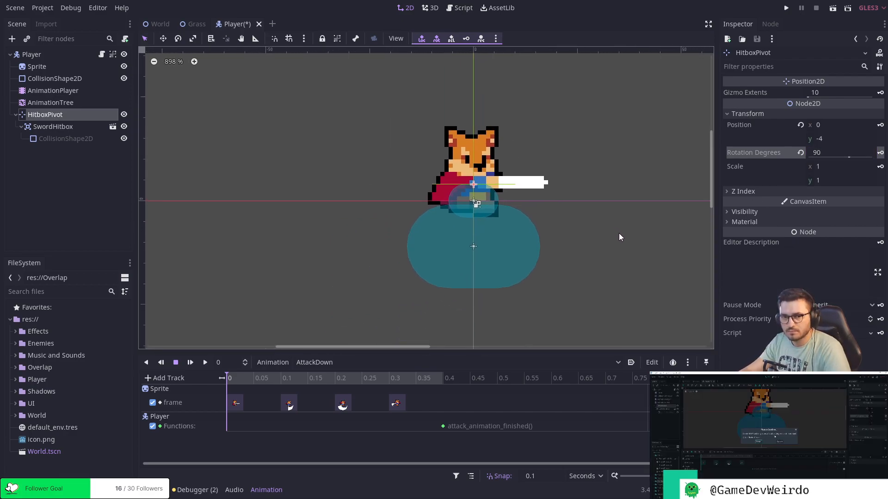
pyautogui.click(880, 153)
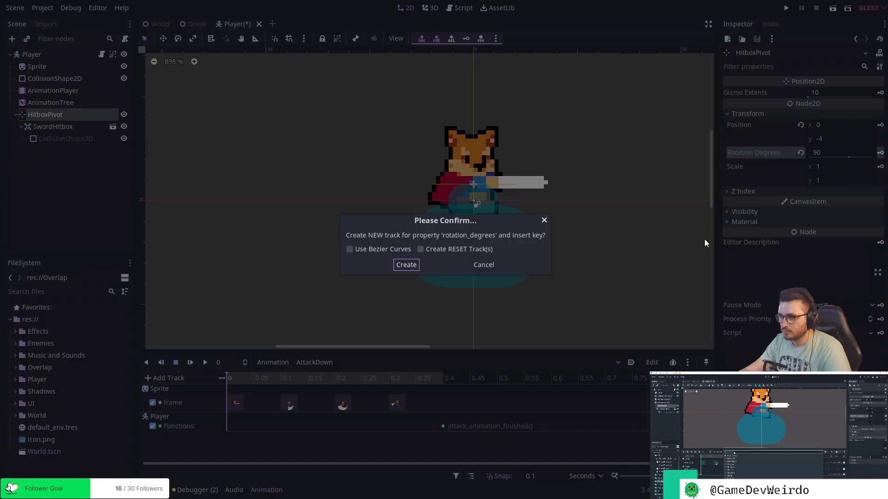
pyautogui.click(407, 265)
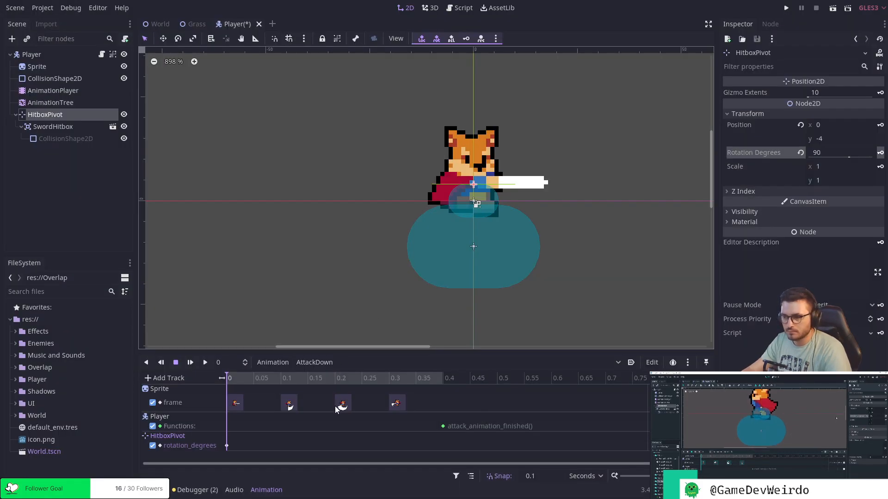
# In the AttackLeft animation, set HitboxPivot's rotation to 180 degrees and key it at 0 seconds on a new track.
pyautogui.click(329, 363)
pyautogui.click(337, 376)
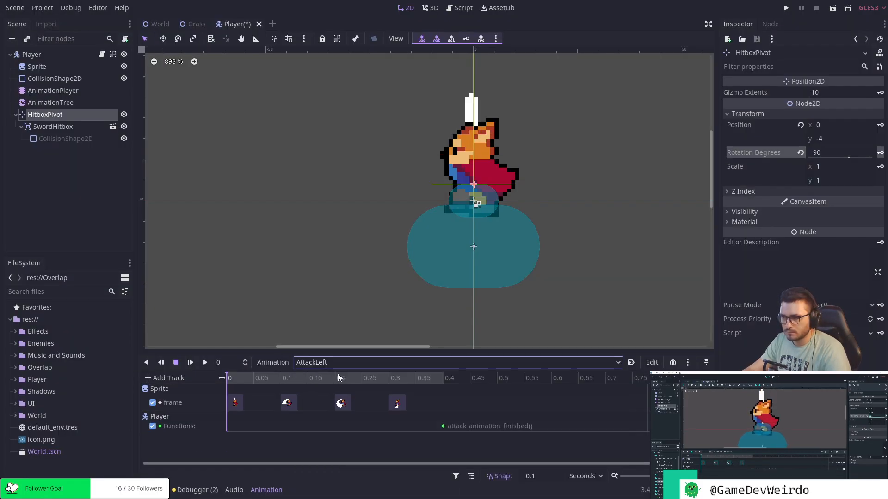
pyautogui.click(830, 151)
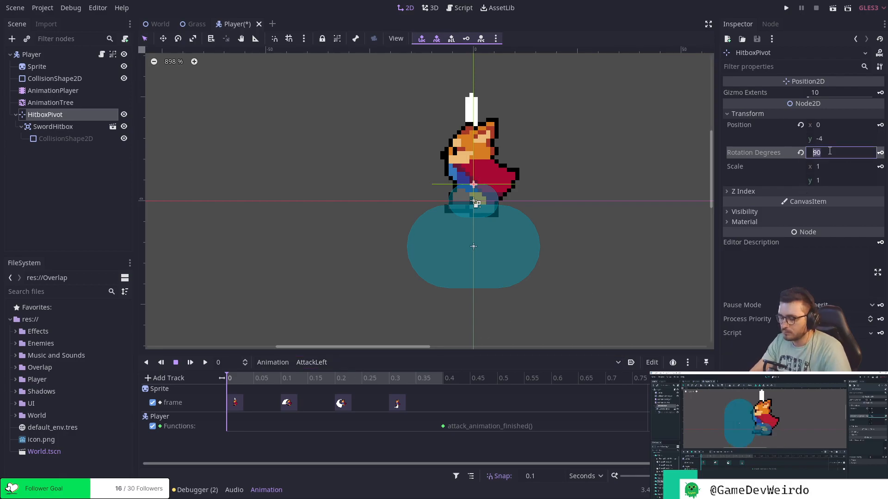
pyautogui.press('Return')
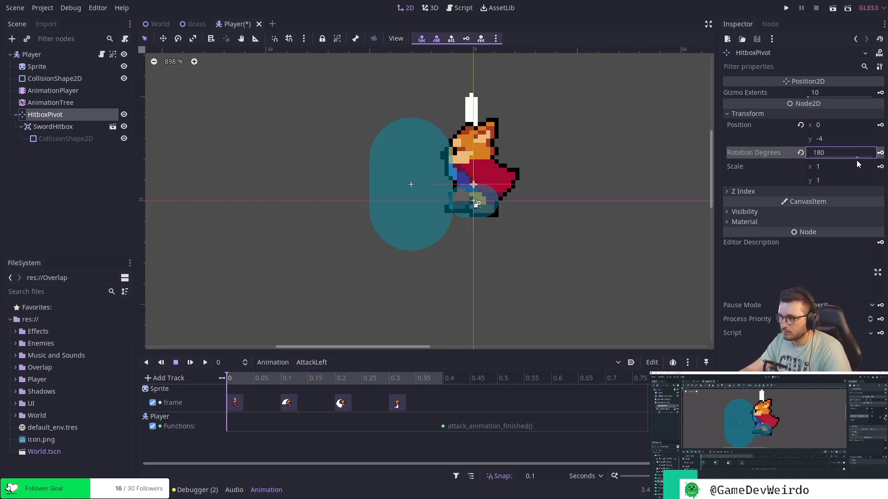
pyautogui.click(880, 154)
pyautogui.click(413, 267)
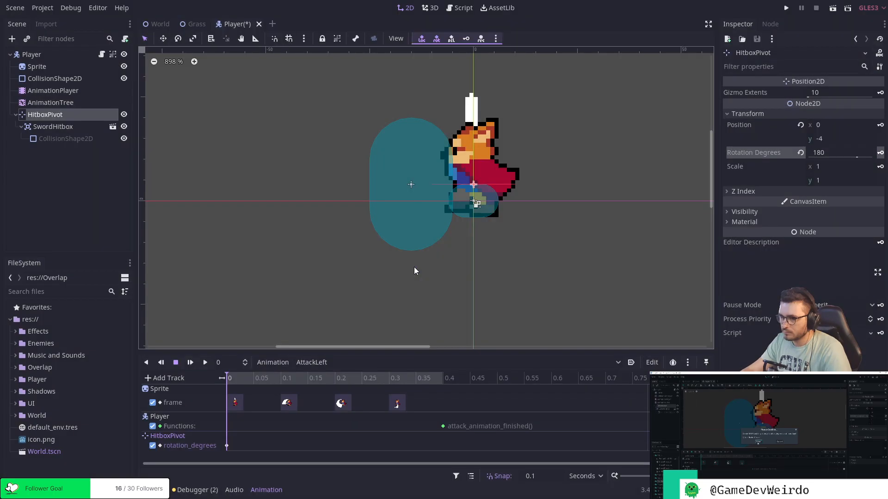
# In the AttackUp animation, set HitboxPivot's rotation to -90 degrees and key it at 0 seconds on a new track.
pyautogui.click(334, 365)
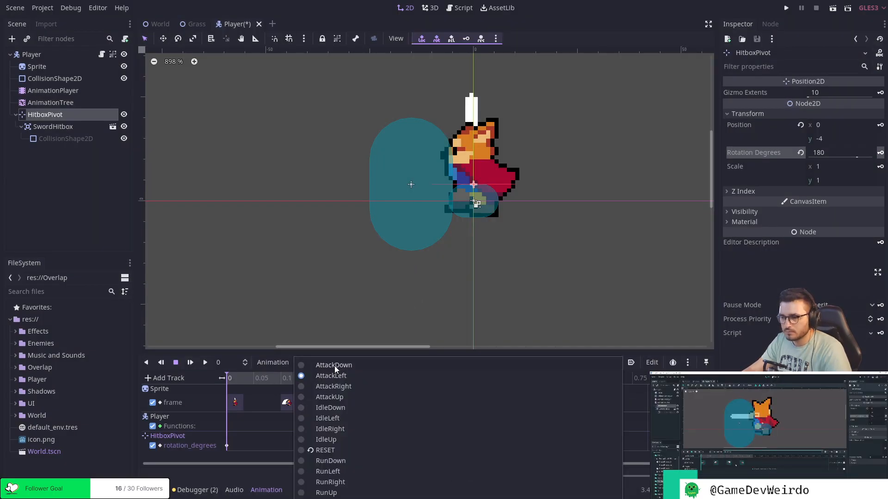
pyautogui.click(345, 399)
pyautogui.click(832, 152)
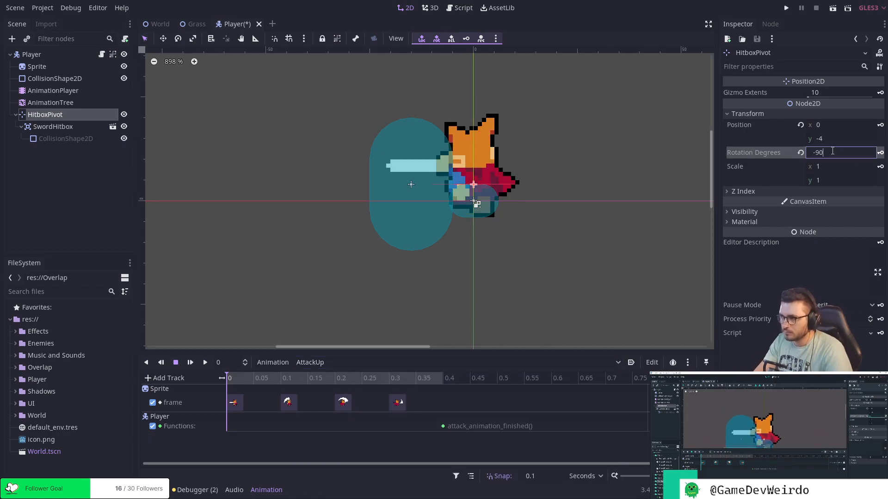
pyautogui.write('-90')
pyautogui.press('Return')
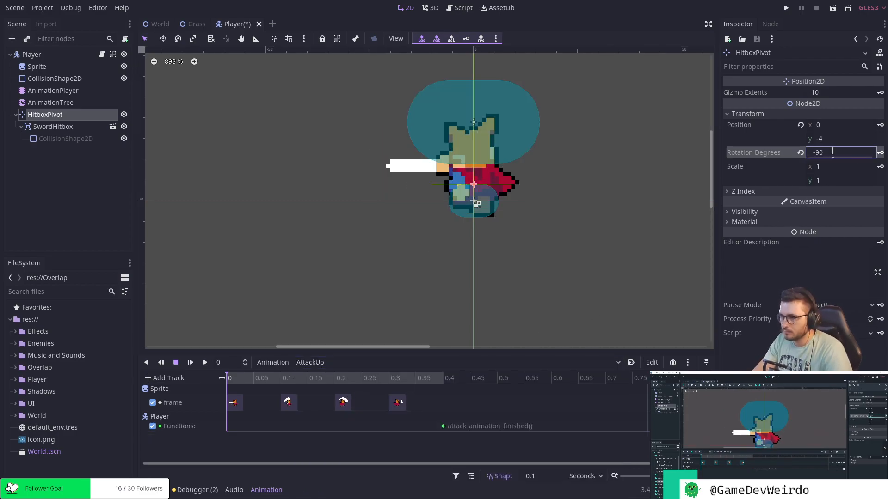
pyautogui.click(880, 153)
pyautogui.click(406, 265)
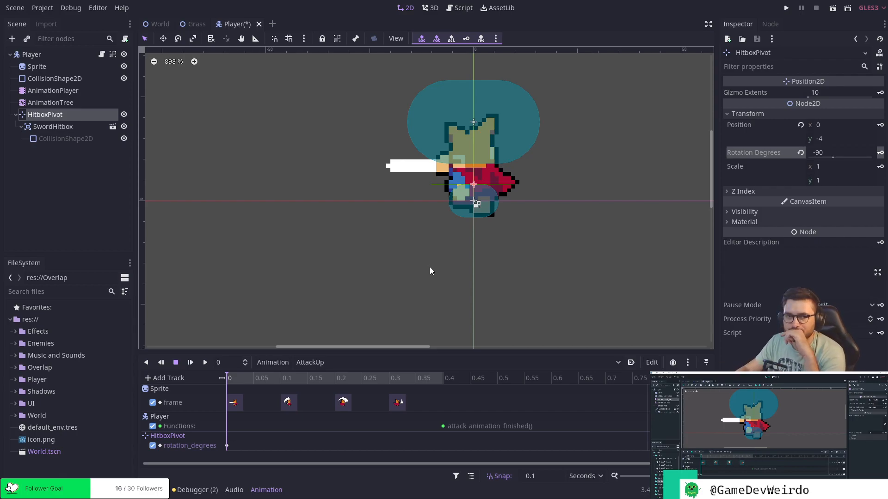
# Compare the hitbox placement with the sword swing at 0.1 seconds in the AttackDown and AttackUp animations.
pyautogui.click(319, 362)
pyautogui.click(326, 366)
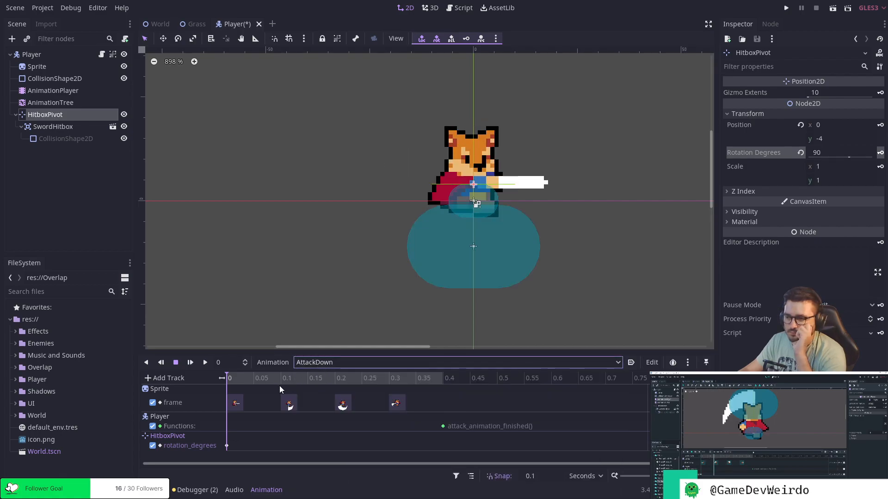
pyautogui.click(279, 381)
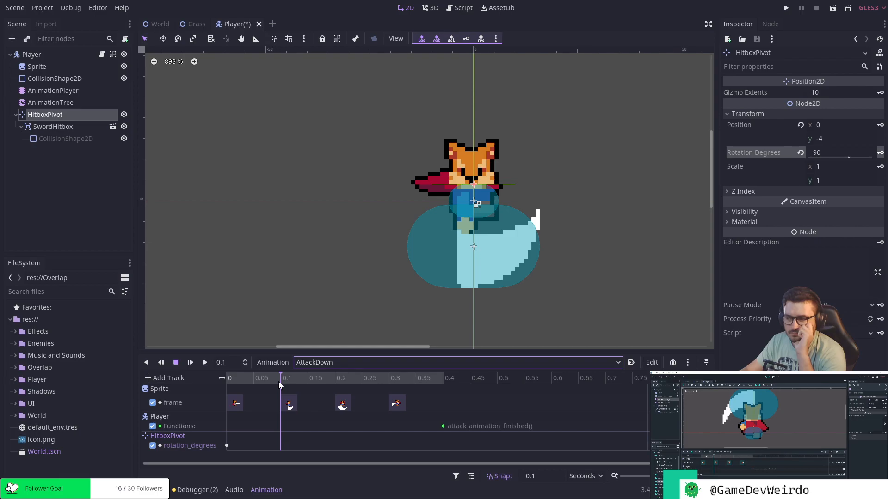
pyautogui.click(323, 362)
pyautogui.click(323, 394)
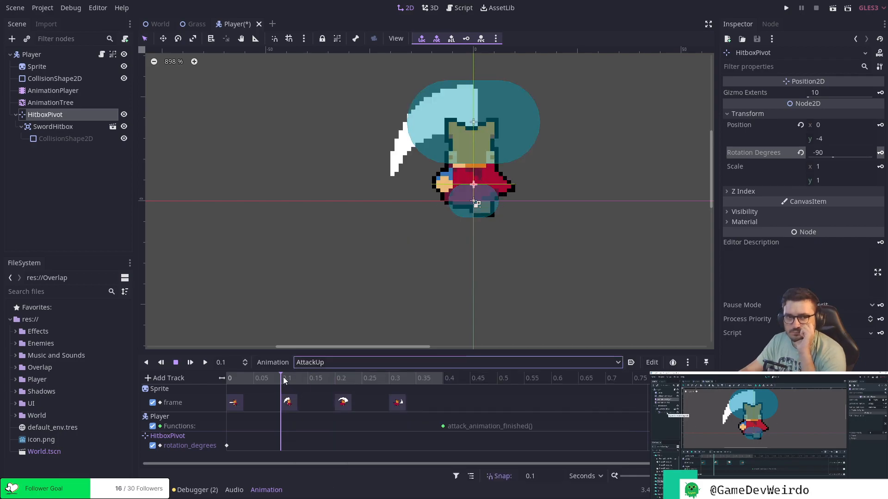
# Key the SwordHitbox CollisionShape2D's Disabled property as off at 0.1 seconds in AttackUp, creating a new track for it.
pyautogui.click(64, 140)
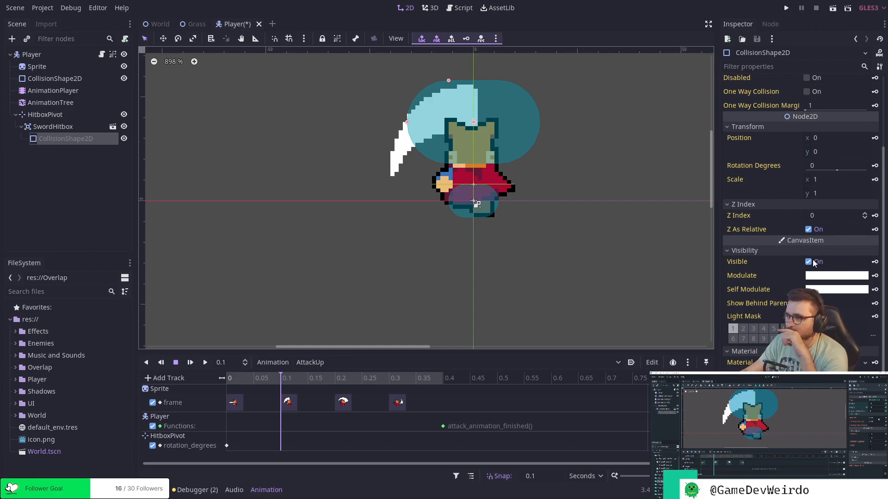
pyautogui.scroll(3, 812, 264)
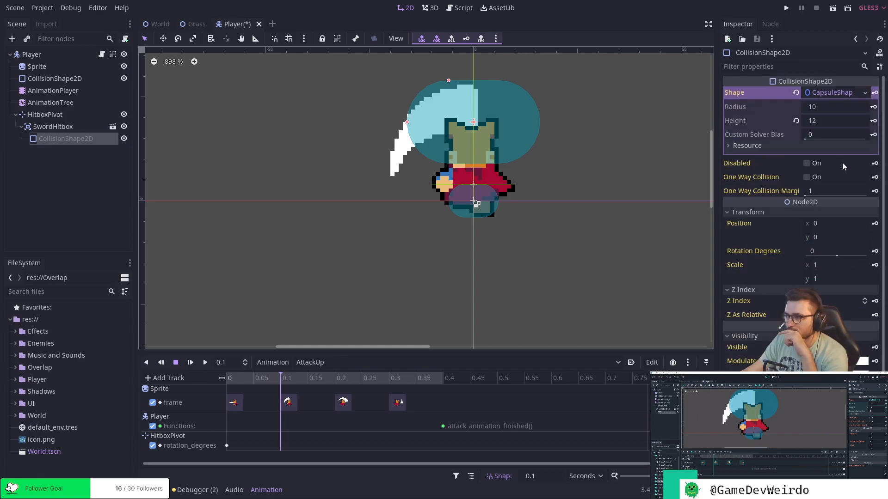
pyautogui.click(875, 164)
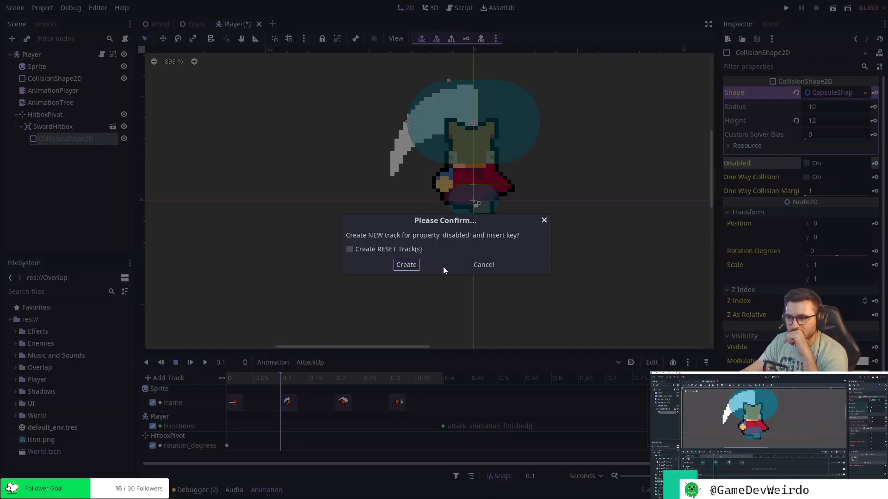
pyautogui.click(406, 265)
# Key the SwordHitbox CollisionShape2D's Disabled property as on at 0.3 seconds in the AttackUp animation.
pyautogui.hscroll(5, 384, 315)
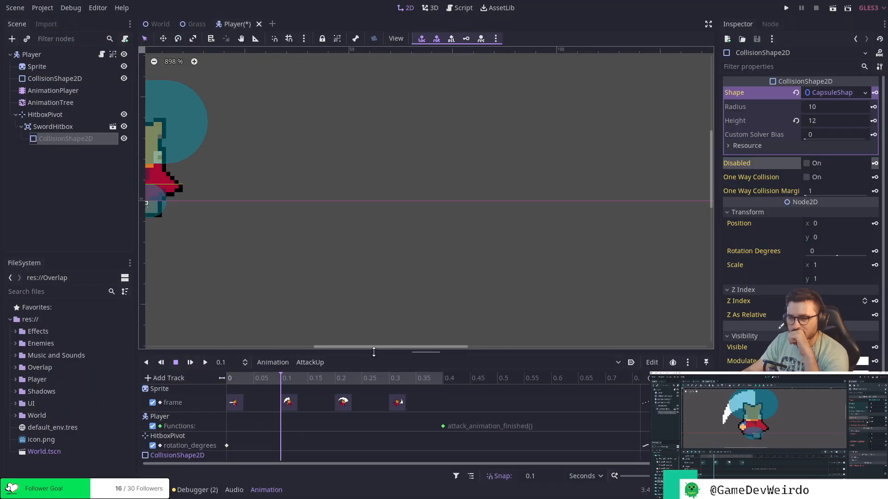
pyautogui.moveTo(380, 351)
pyautogui.mouseDown()
pyautogui.moveTo(384, 323)
pyautogui.moveTo(384, 336)
pyautogui.mouseUp()
pyautogui.moveTo(273, 256); pyautogui.dragTo(506, 263, button='middle')
pyautogui.click(390, 365)
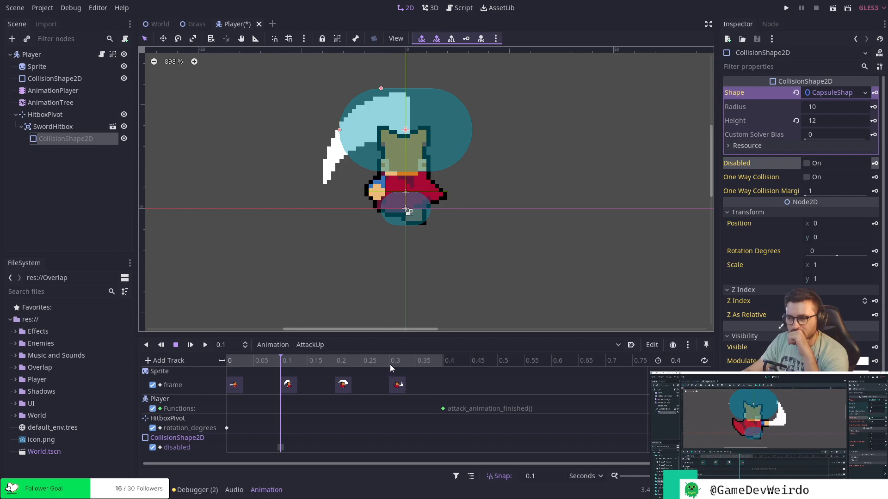
pyautogui.click(807, 164)
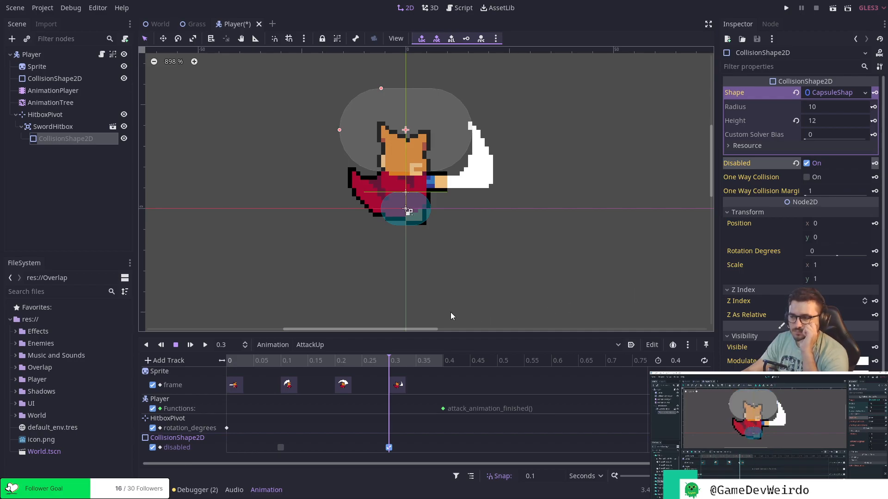
pyautogui.moveTo(380, 361); pyautogui.dragTo(242, 368)
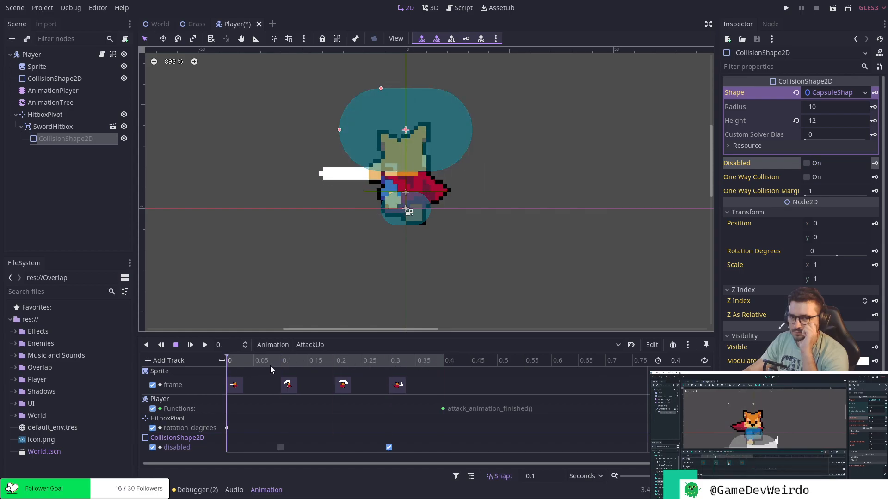
# In the AttackDown animation, key the SwordHitbox shape's Disabled property off at 0.1 seconds on a new track and on at 0.3 seconds.
pyautogui.click(334, 346)
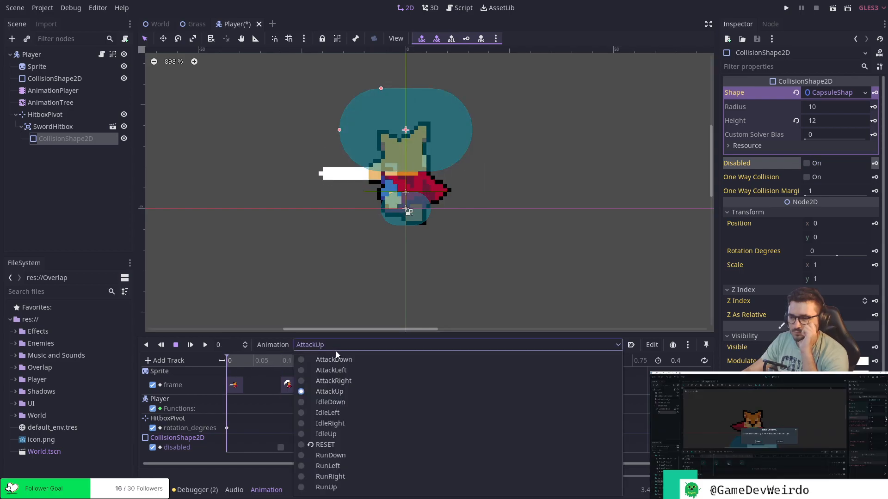
pyautogui.click(339, 360)
pyautogui.click(283, 363)
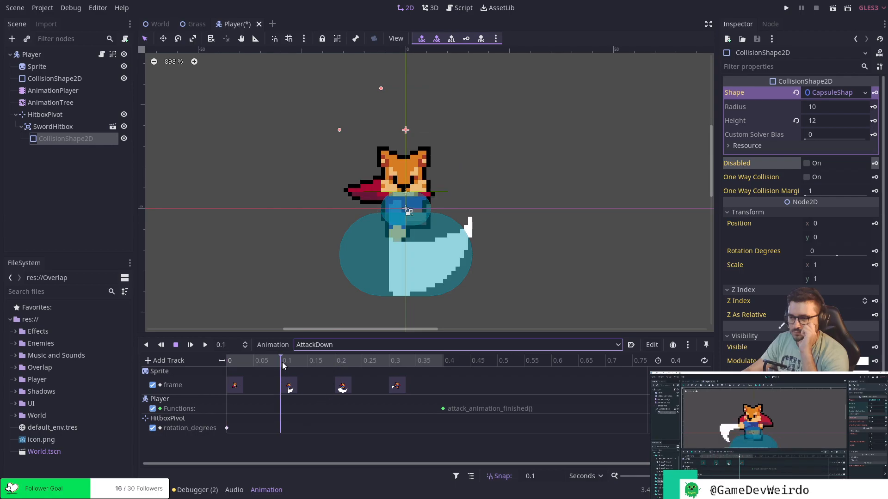
pyautogui.click(875, 164)
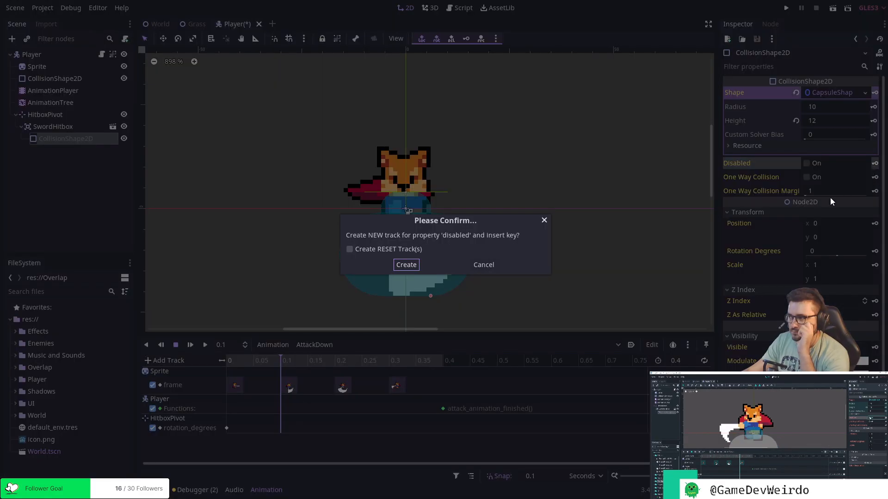
pyautogui.click(406, 265)
pyautogui.click(390, 362)
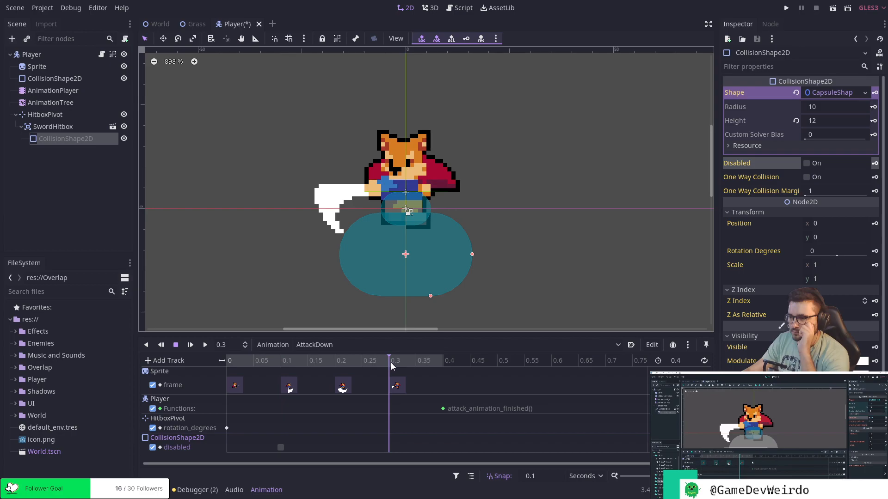
pyautogui.click(807, 163)
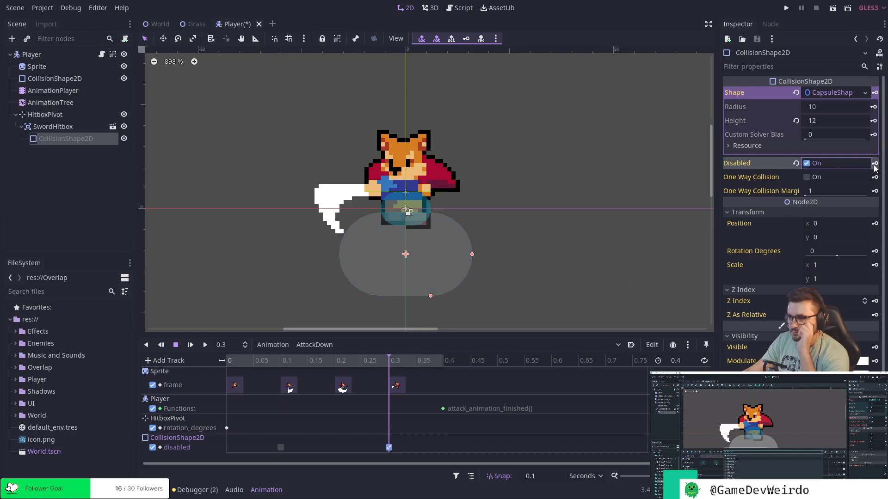
# In the AttackLeft animation, key the SwordHitbox shape's Disabled property off at 0.1 seconds on a new track and on at 0.3 seconds.
pyautogui.click(334, 345)
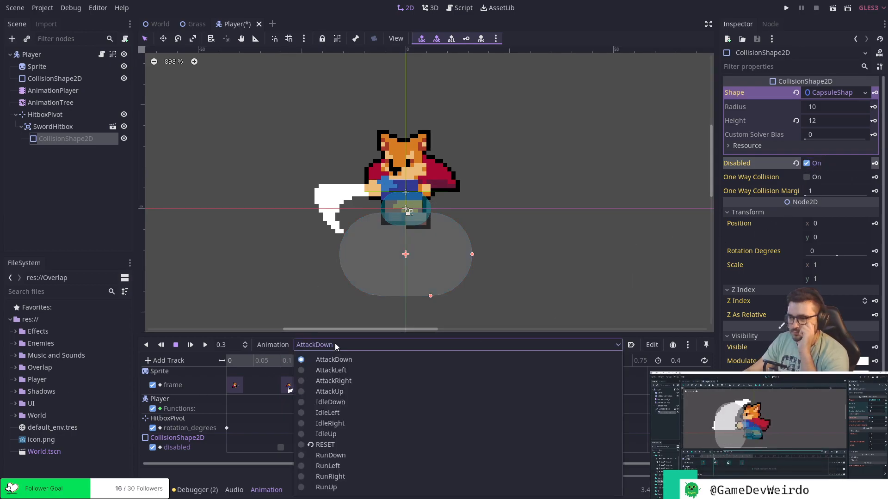
pyautogui.click(339, 370)
pyautogui.click(280, 361)
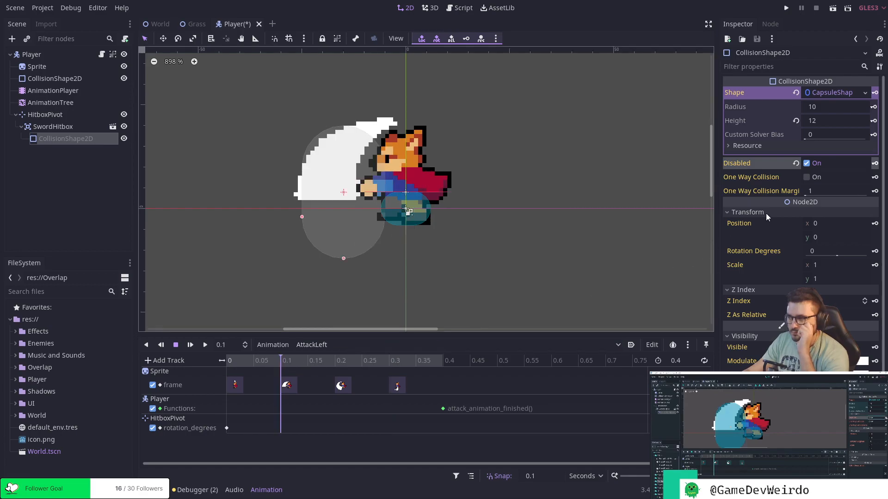
pyautogui.click(807, 163)
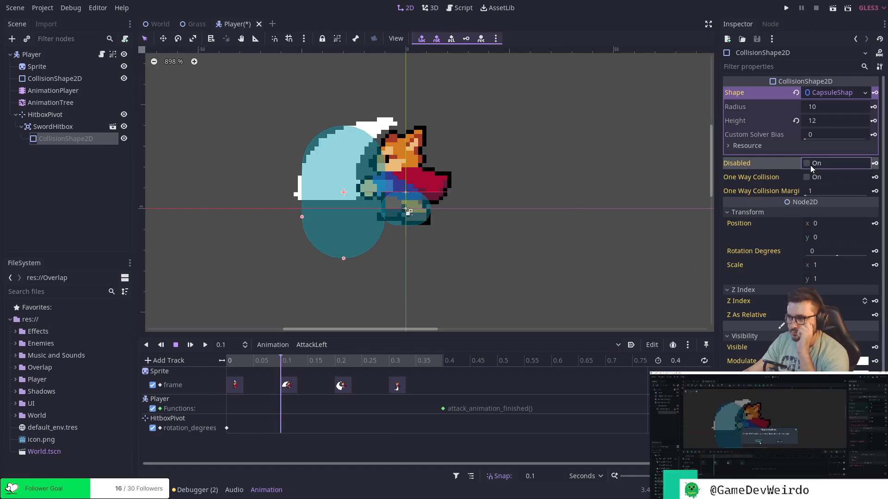
pyautogui.click(874, 164)
pyautogui.click(406, 265)
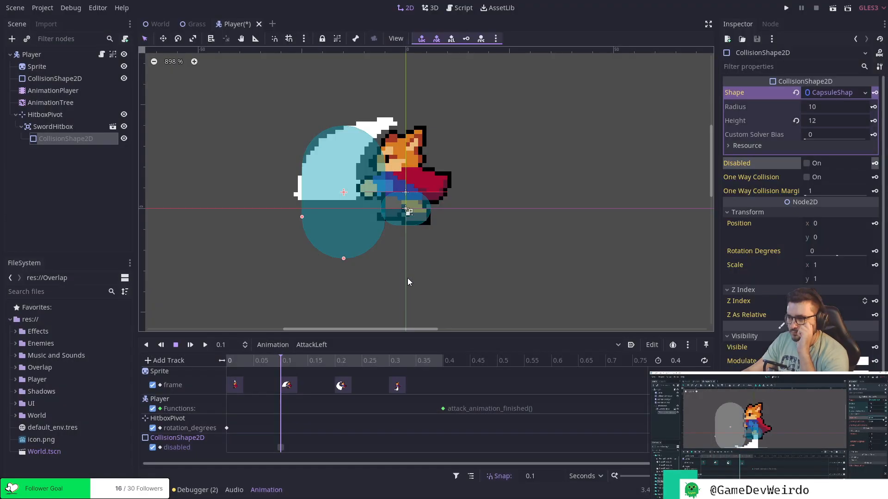
pyautogui.click(392, 361)
pyautogui.click(807, 164)
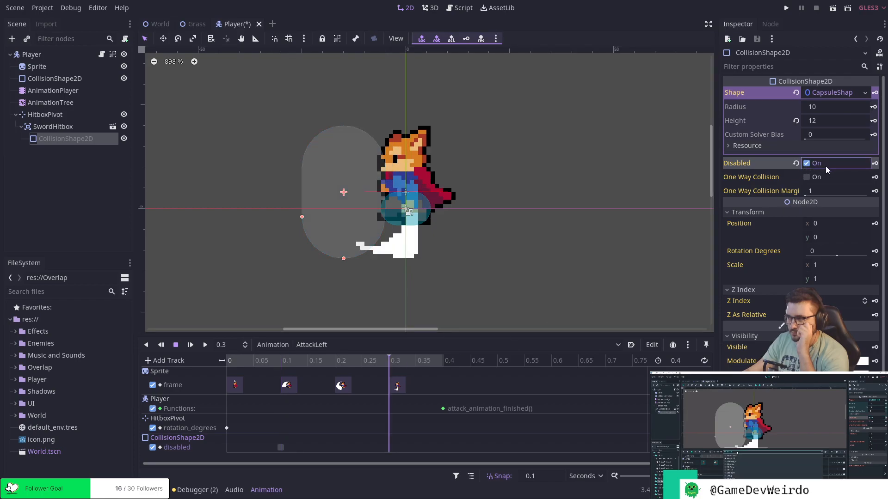
pyautogui.click(874, 164)
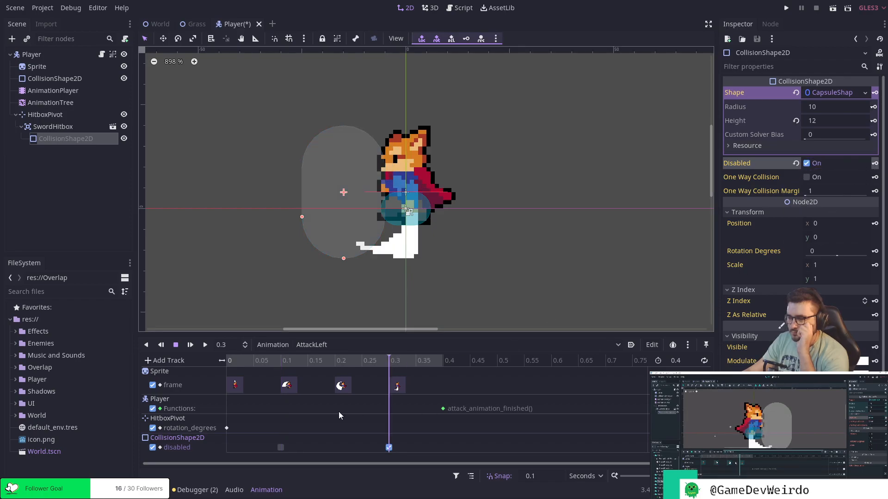
# In the AttackRight animation, key the SwordHitbox shape's Disabled property off at 0.1 seconds on a new track and on at 0.3 seconds.
pyautogui.click(318, 346)
pyautogui.click(333, 382)
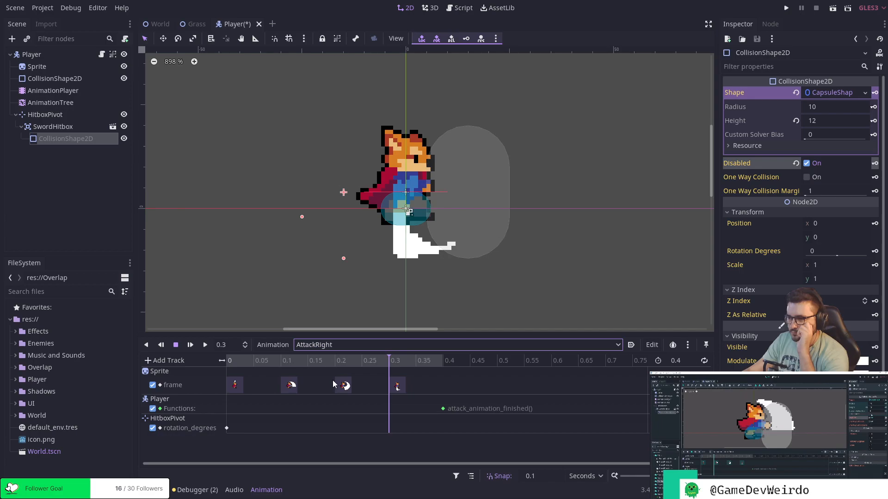
pyautogui.click(280, 361)
pyautogui.click(807, 164)
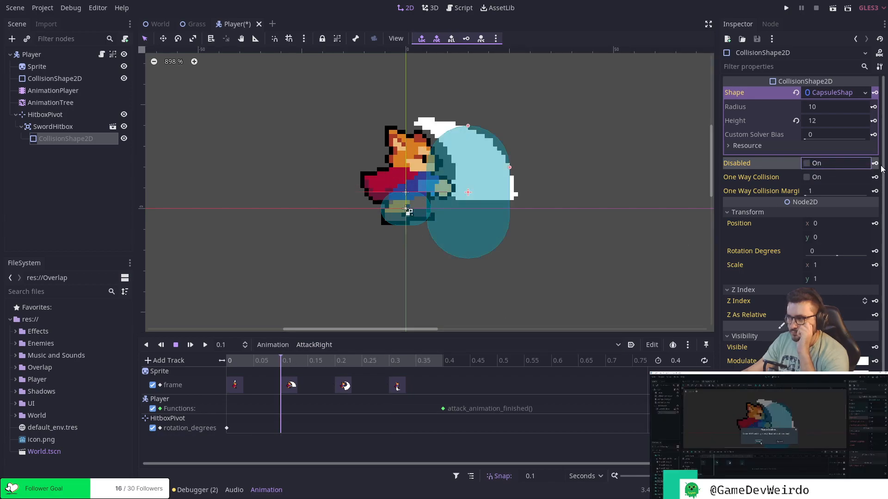
pyautogui.click(875, 164)
pyautogui.click(406, 265)
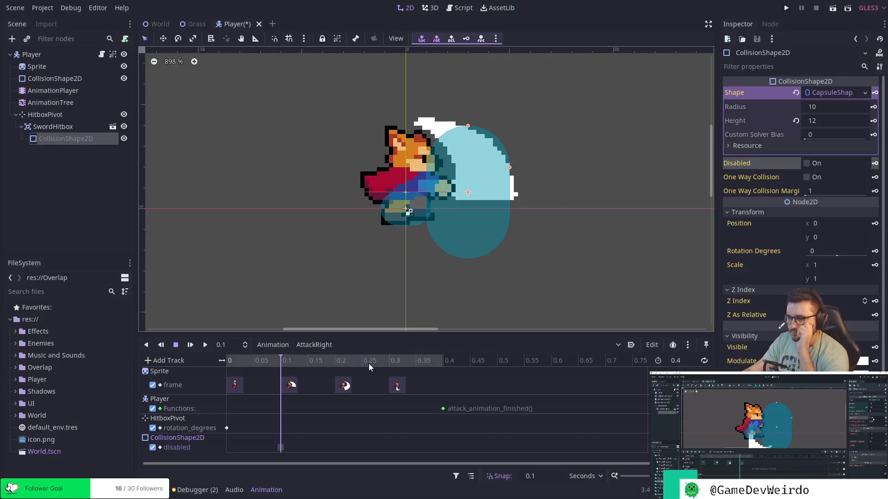
pyautogui.click(390, 362)
pyautogui.click(807, 164)
pyautogui.click(874, 163)
# Check the disabled track in the AttackUp, AttackDown and AttackLeft animations and save the Player scene.
pyautogui.click(332, 347)
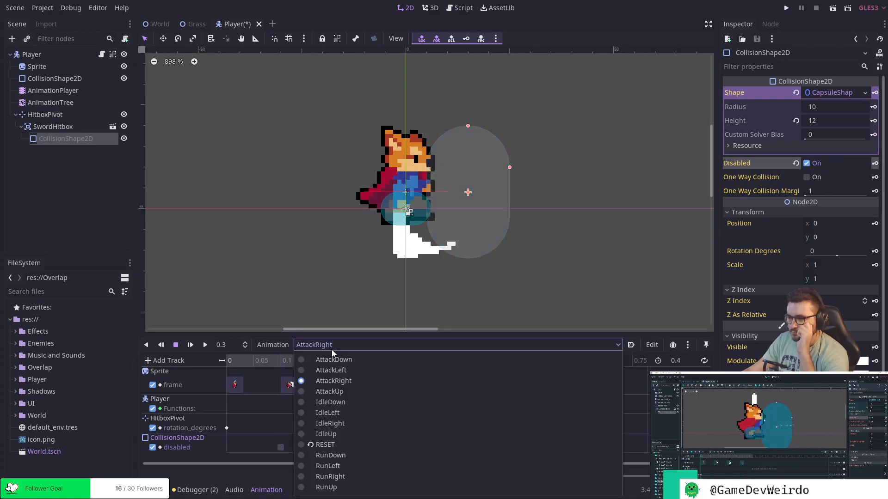
pyautogui.click(344, 392)
pyautogui.click(341, 347)
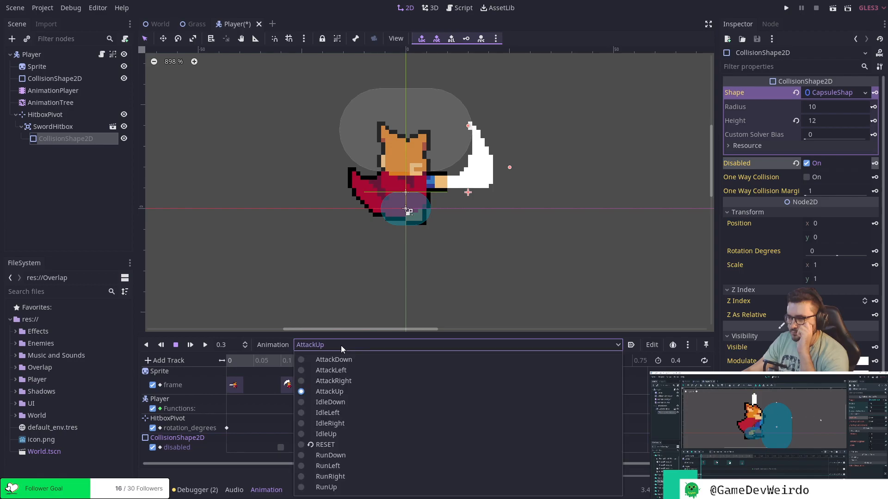
pyautogui.click(333, 360)
pyautogui.click(332, 344)
pyautogui.click(333, 370)
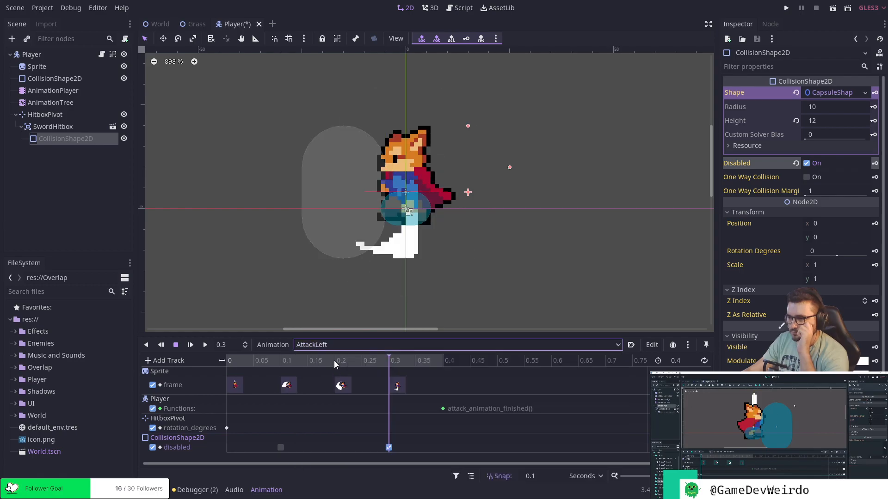
pyautogui.hotkey('ctrl', 's')
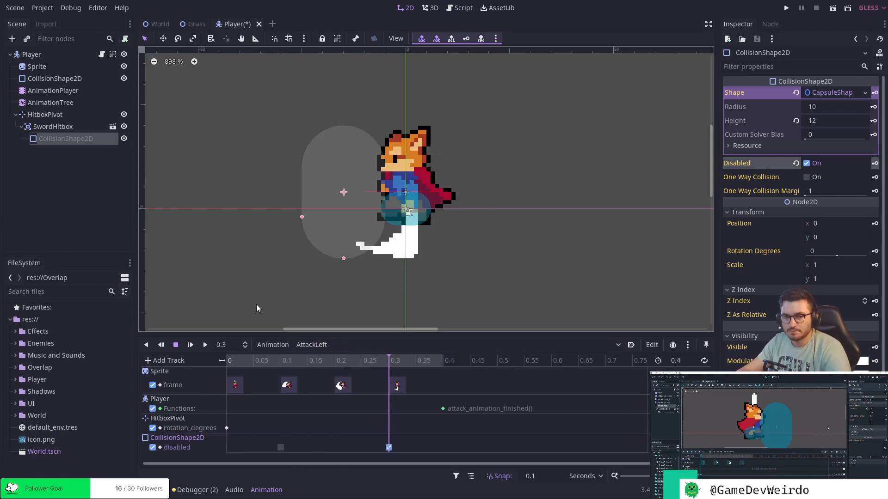
# Turn off Disabled on the SwordHitbox's CollisionShape2D and save the Player scene.
pyautogui.click(70, 127)
pyautogui.click(70, 137)
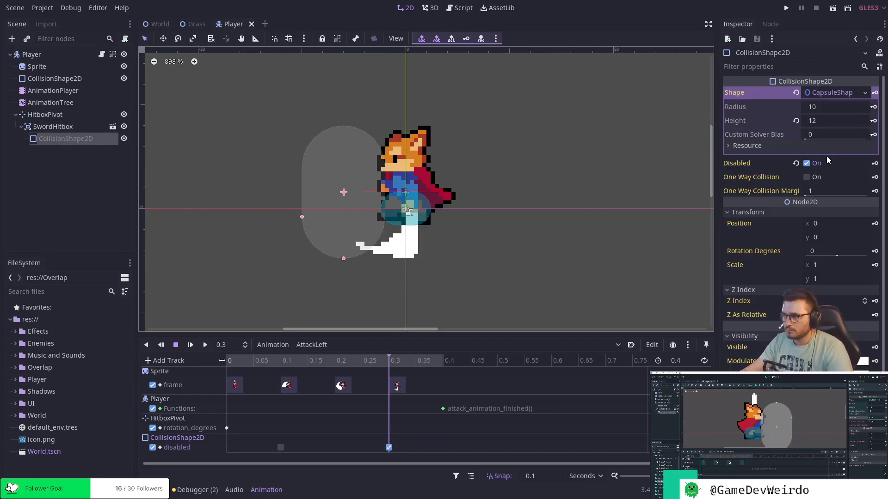
pyautogui.click(807, 163)
pyautogui.hotkey('ctrl', 's')
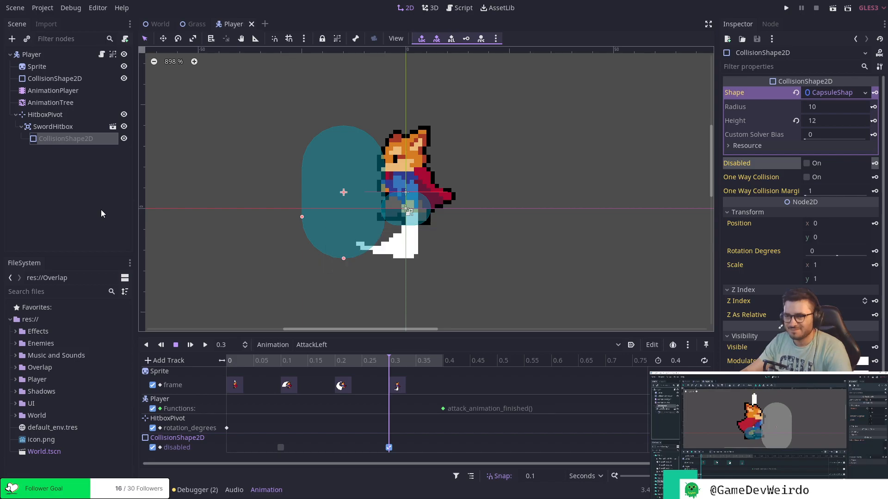
# Set the Disabled property of the SwordHitbox's CollisionShape2D to on.
pyautogui.click(68, 124)
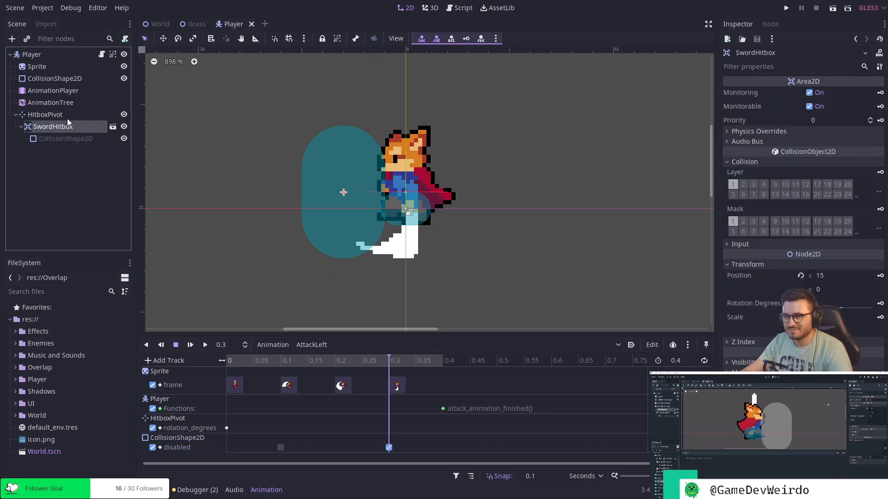
pyautogui.click(68, 116)
pyautogui.click(67, 137)
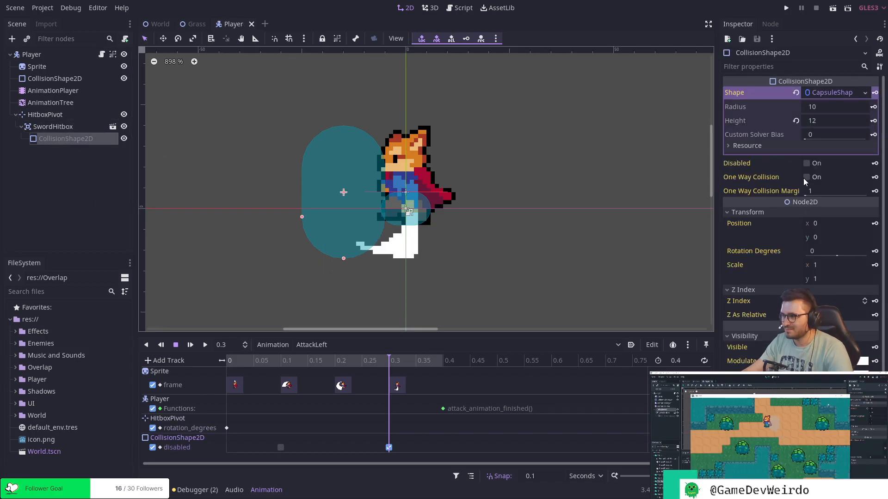
pyautogui.click(806, 163)
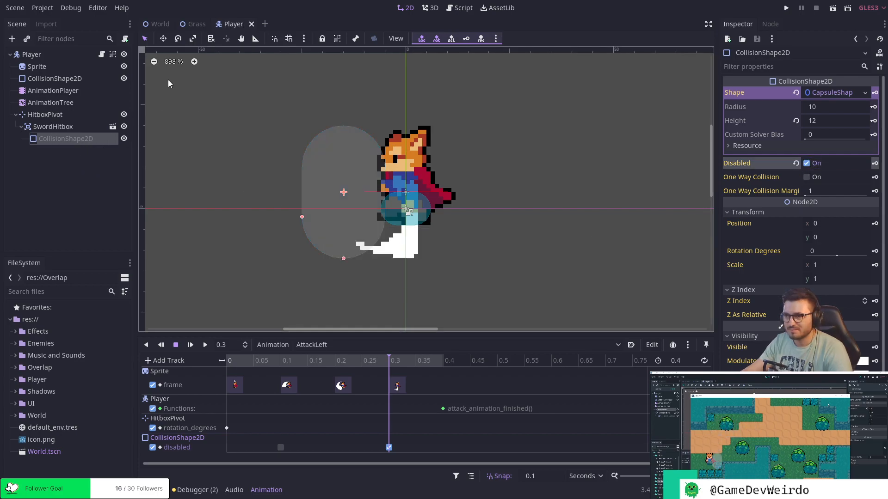
# Run the project with Visible Collision Shapes enabled and move the game window clear of the Inspector.
pyautogui.click(71, 8)
pyautogui.click(120, 54)
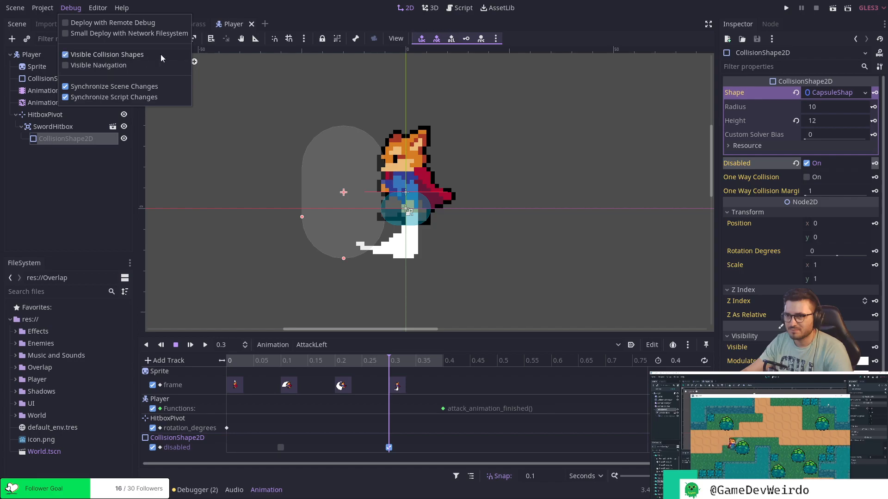
pyautogui.click(785, 8)
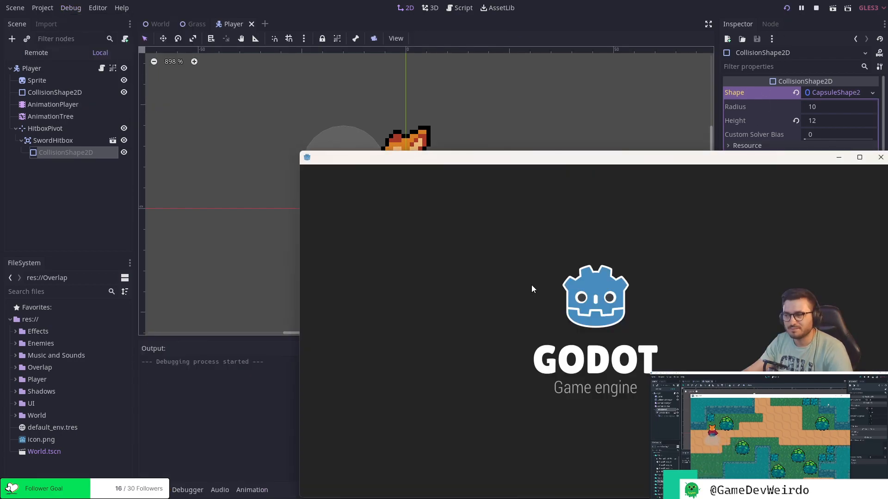
pyautogui.moveTo(614, 156); pyautogui.dragTo(360, 69)
# Walk the player to the three grass tufts below the upper cliff and test the sword attacks on them.
pyautogui.press('Right')
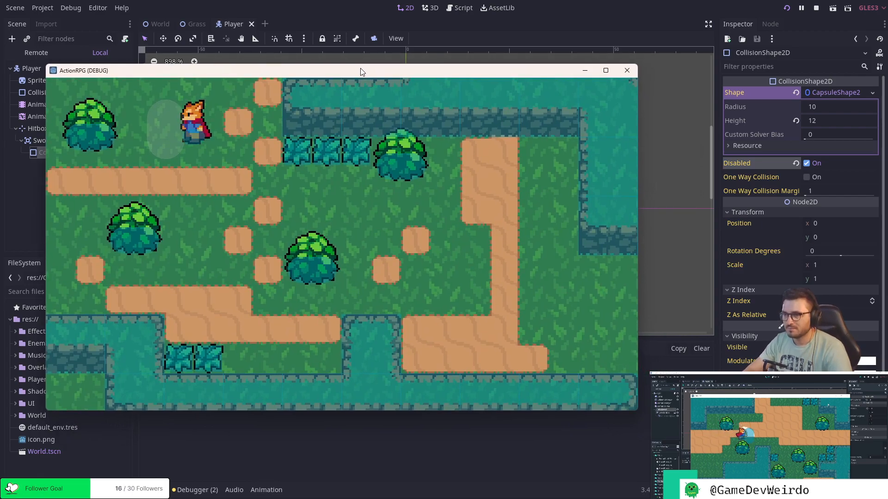
pyautogui.press('Down')
pyautogui.press('Right')
pyautogui.press('space')
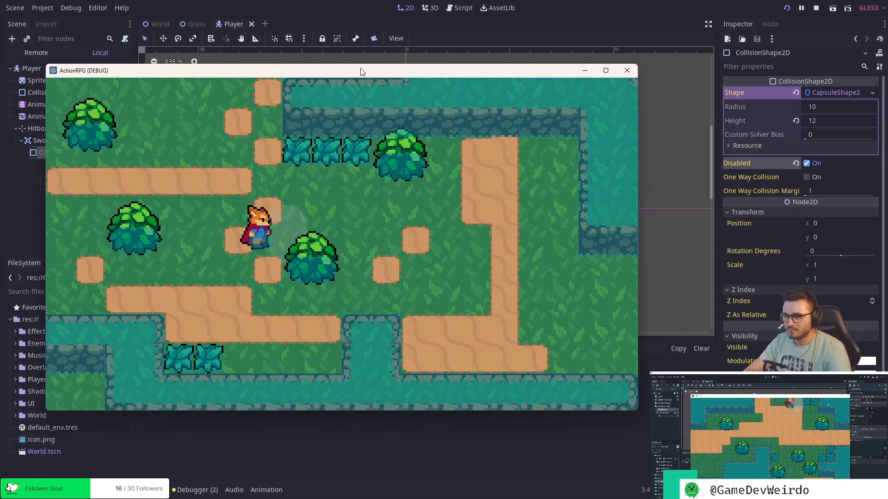
pyautogui.press('Left')
pyautogui.press('Up')
pyautogui.press('Right')
pyautogui.press('Left')
pyautogui.press('Down')
pyautogui.press('Up')
pyautogui.press('Right')
pyautogui.press('Down')
pyautogui.press('Up')
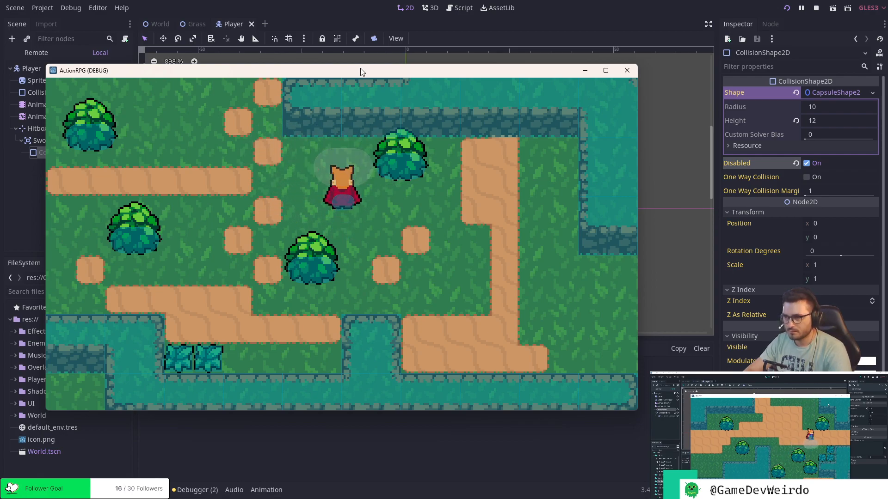
# Walk the player down to the two grass tufts beside the lower cliff and test the sword attacks on them.
pyautogui.press('Left')
pyautogui.press('Down')
pyautogui.press('Left')
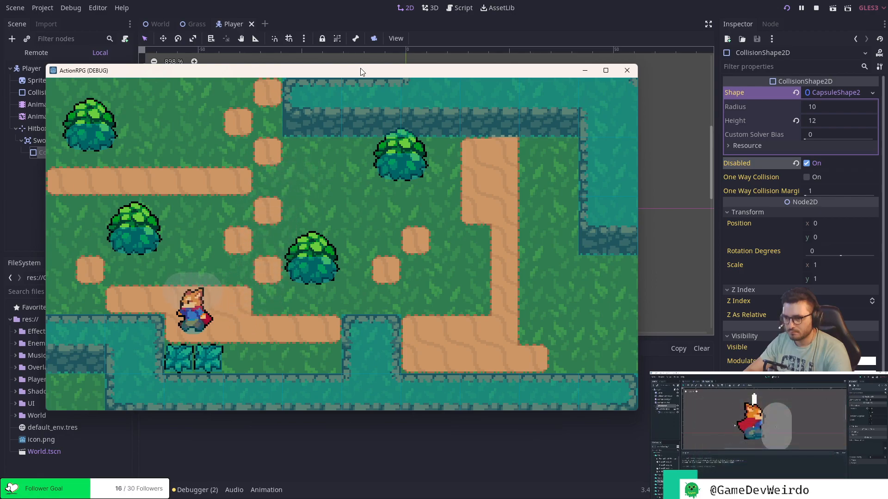
pyautogui.press('Down')
pyautogui.press('Right')
pyautogui.press('Left')
pyautogui.press('Up')
pyautogui.press('Up')
pyautogui.press('Right')
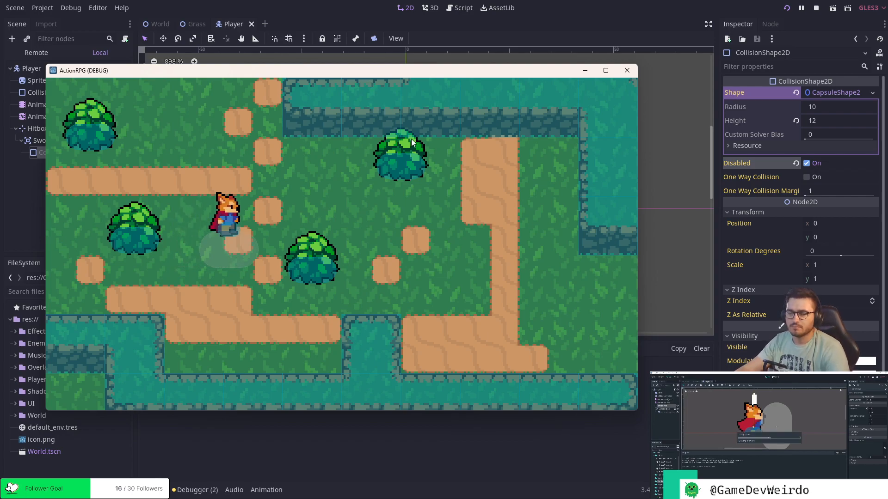
pyautogui.moveTo(387, 71); pyautogui.dragTo(398, 74)
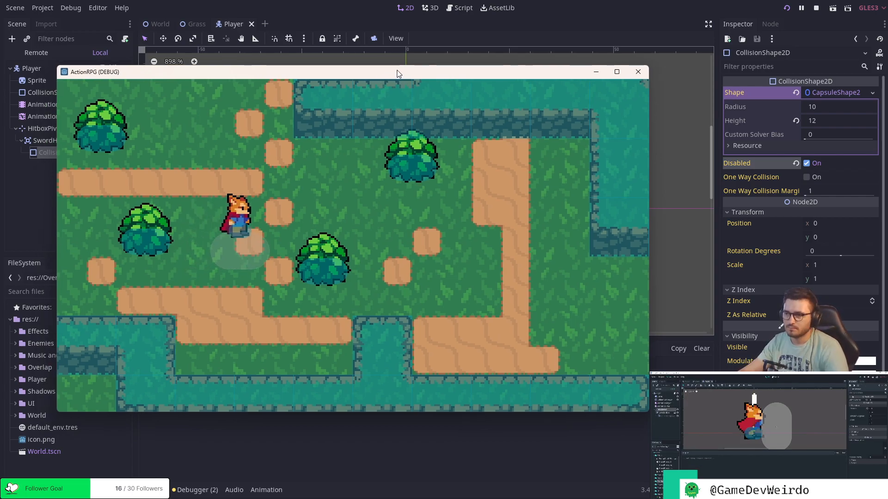
# Close the running game and turn off Visible Collision Shapes for debugging.
pyautogui.click(638, 72)
pyautogui.click(74, 9)
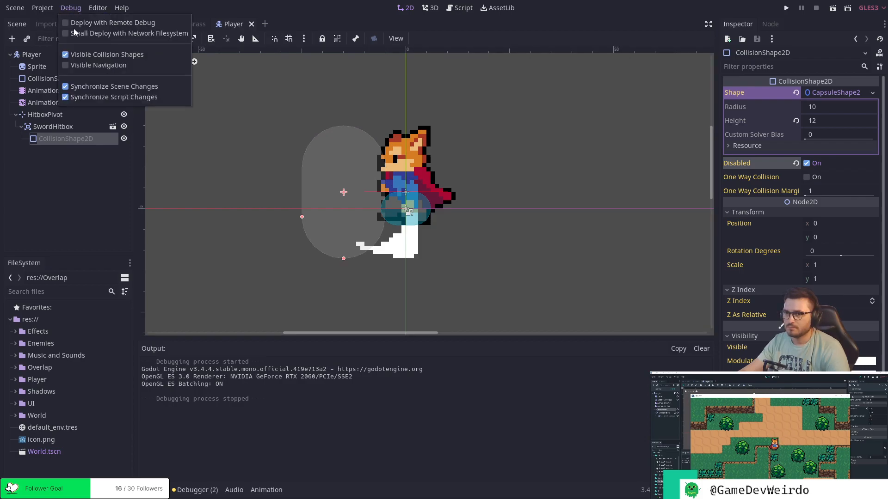
pyautogui.click(102, 54)
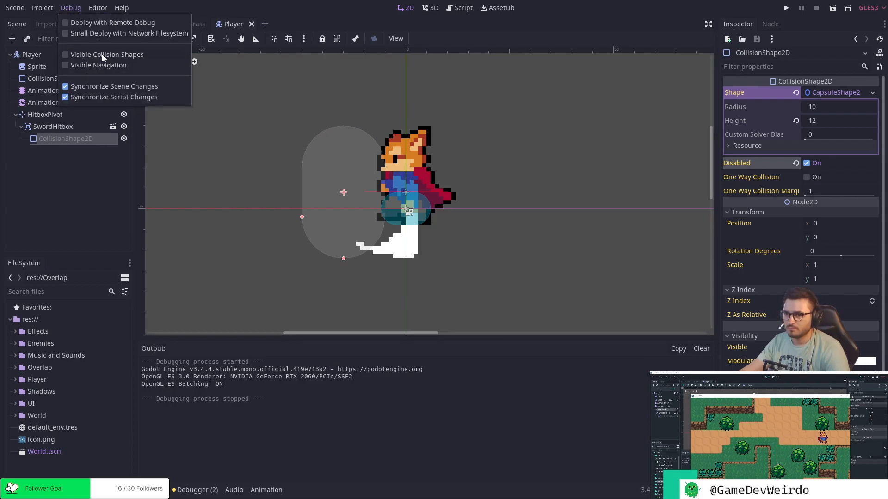
pyautogui.click(301, 21)
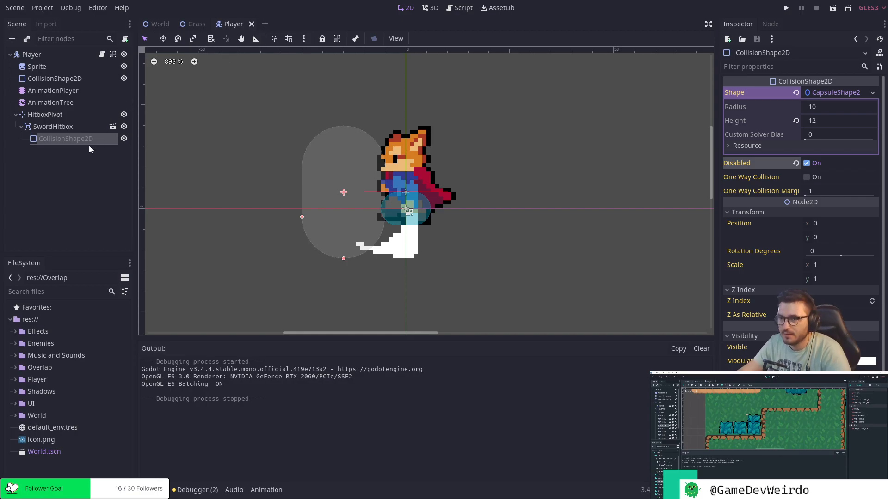
# Switch from the Player scene to the Grass scene and review its Grass.gd script.
pyautogui.click(46, 114)
pyautogui.click(56, 66)
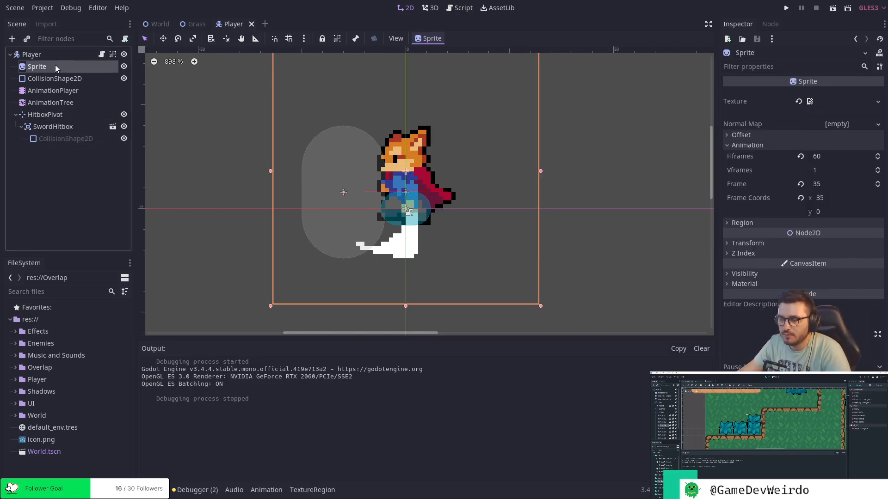
pyautogui.click(195, 23)
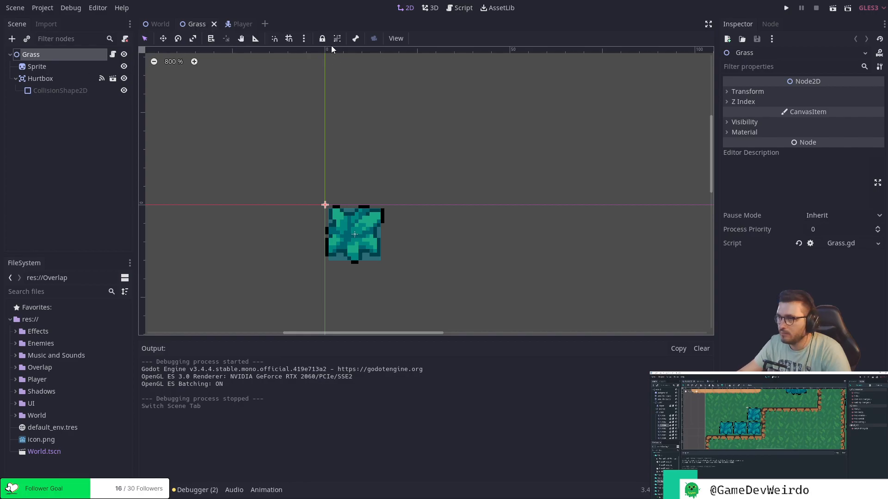
pyautogui.click(462, 8)
pyautogui.click(455, 145)
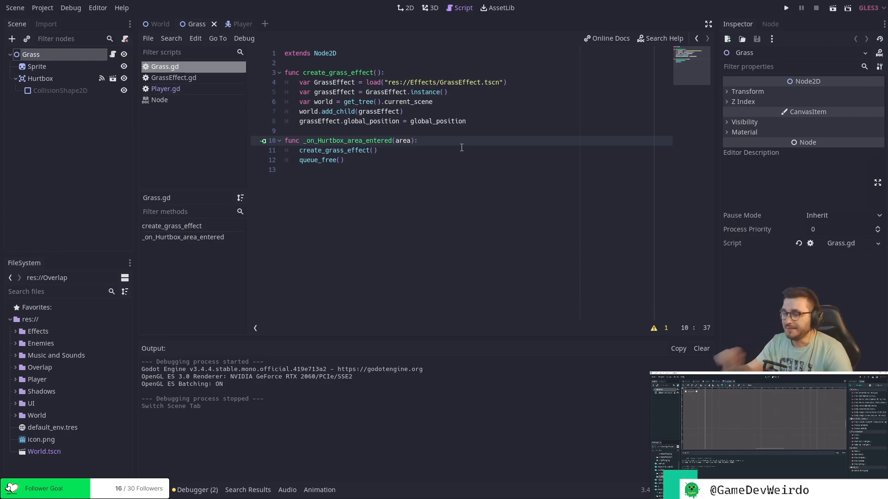
# Open Hurtbox.tscn from the Overlap folder and inspect its CollisionShape2D's Visibility and Material properties.
pyautogui.click(69, 80)
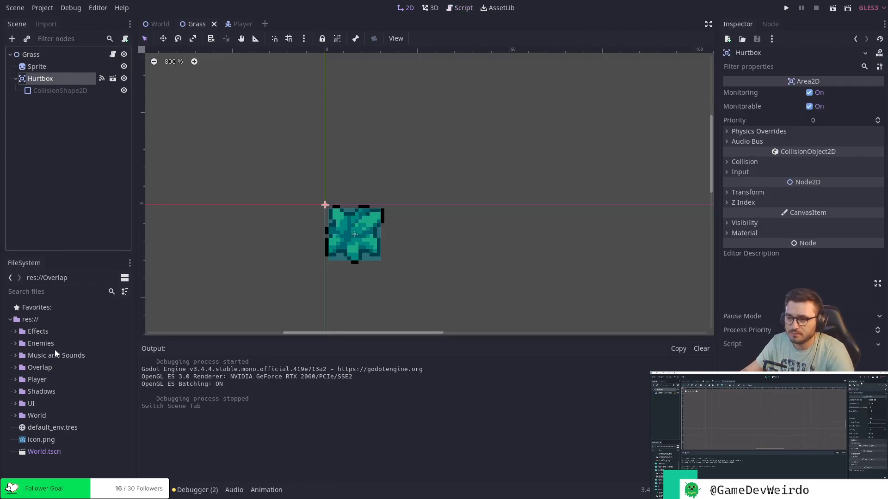
pyautogui.click(21, 367)
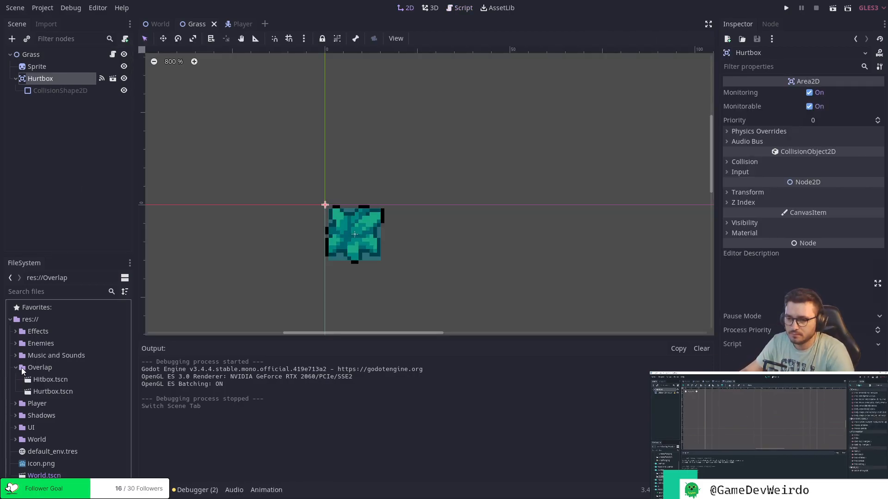
pyautogui.doubleClick(49, 391)
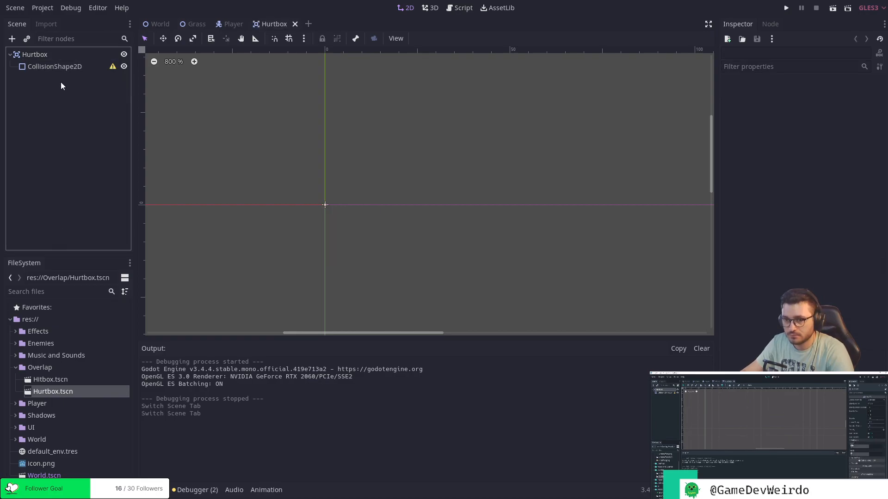
pyautogui.click(89, 69)
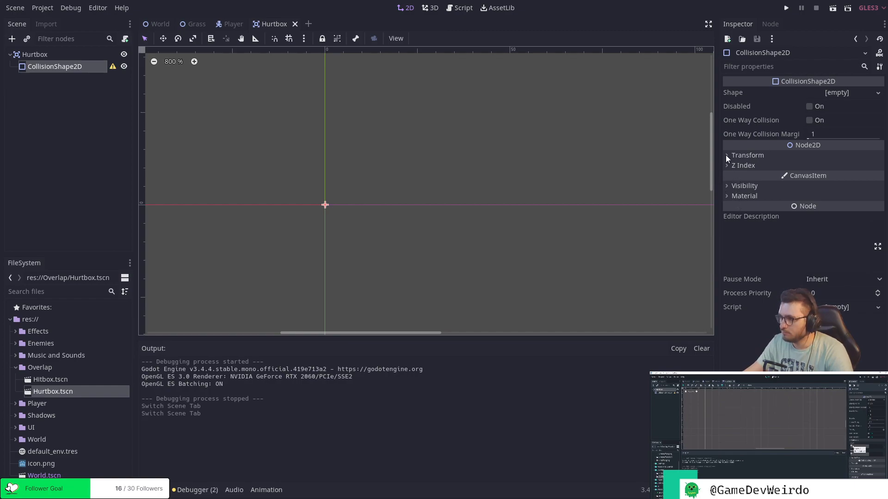
pyautogui.click(726, 186)
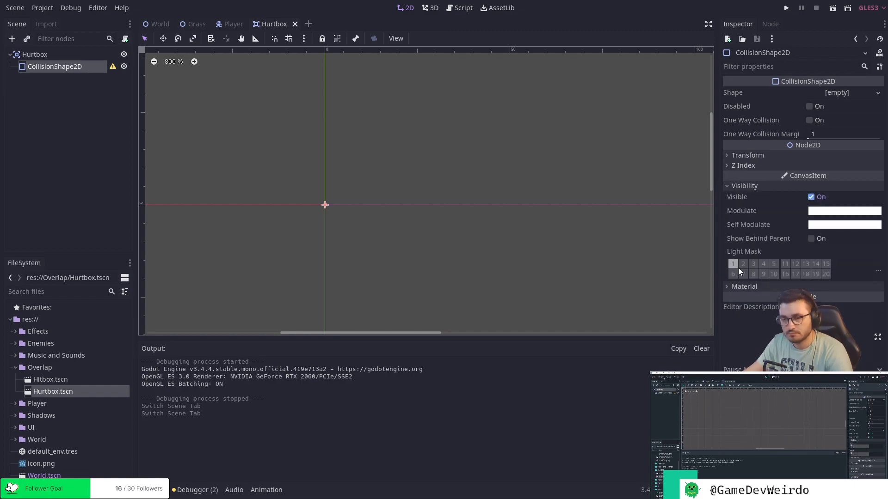
pyautogui.click(726, 286)
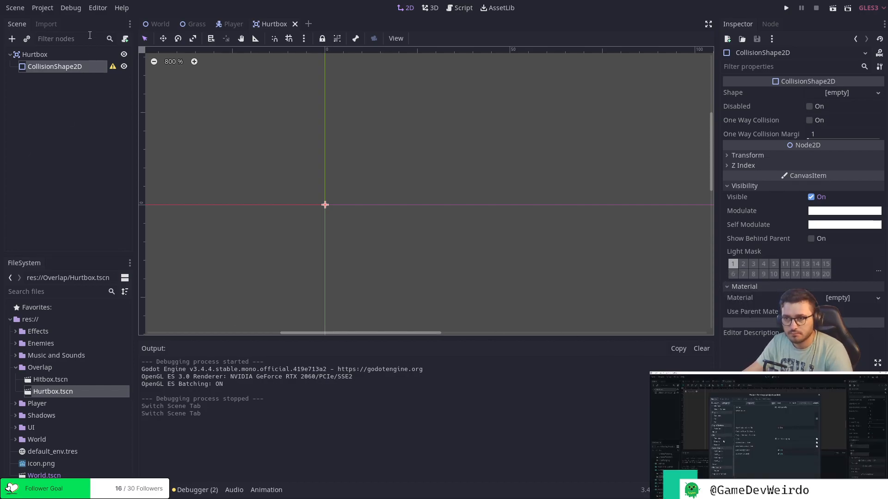
# In the project settings, find the 2D Physics layer names and name Layer 1 World.
pyautogui.click(42, 8)
pyautogui.click(62, 22)
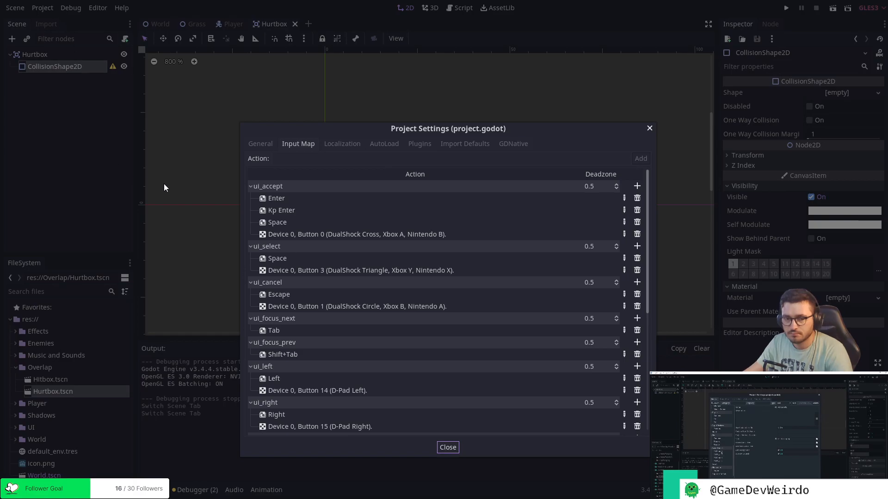
pyautogui.scroll(-3, 336, 176)
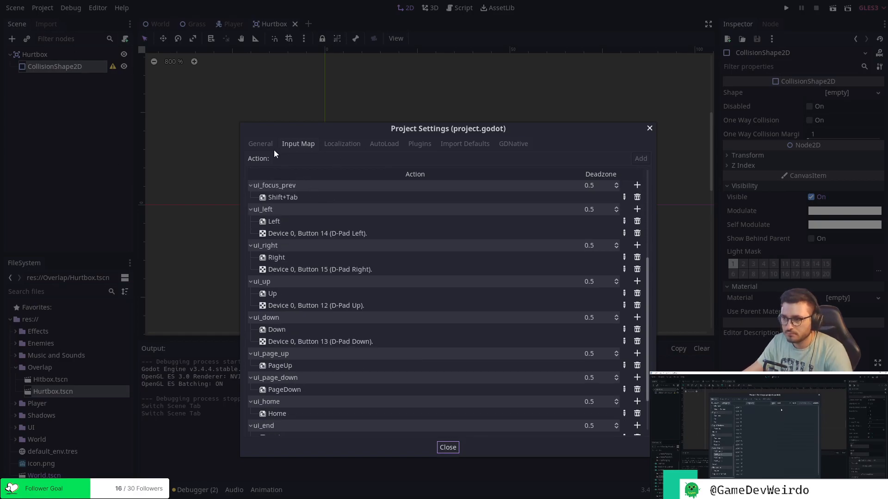
pyautogui.click(266, 145)
pyautogui.scroll(-10, 329, 250)
pyautogui.scroll(2, 329, 250)
pyautogui.scroll(-3, 329, 259)
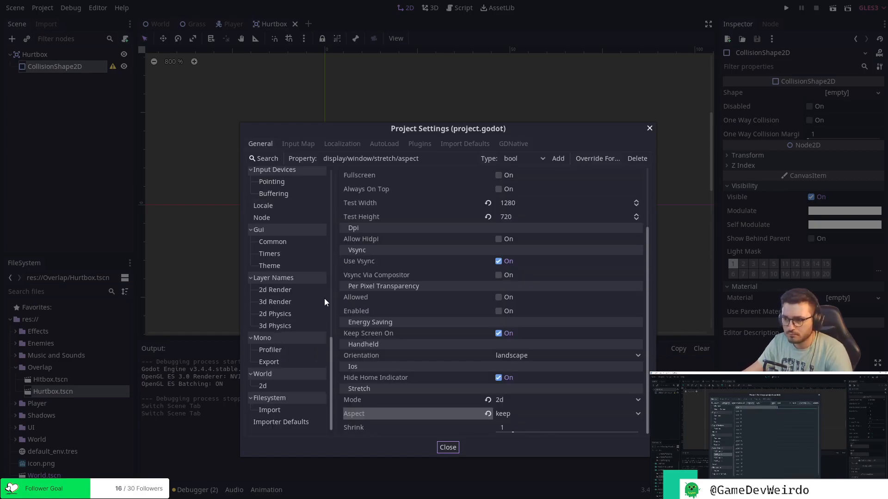
pyautogui.click(281, 290)
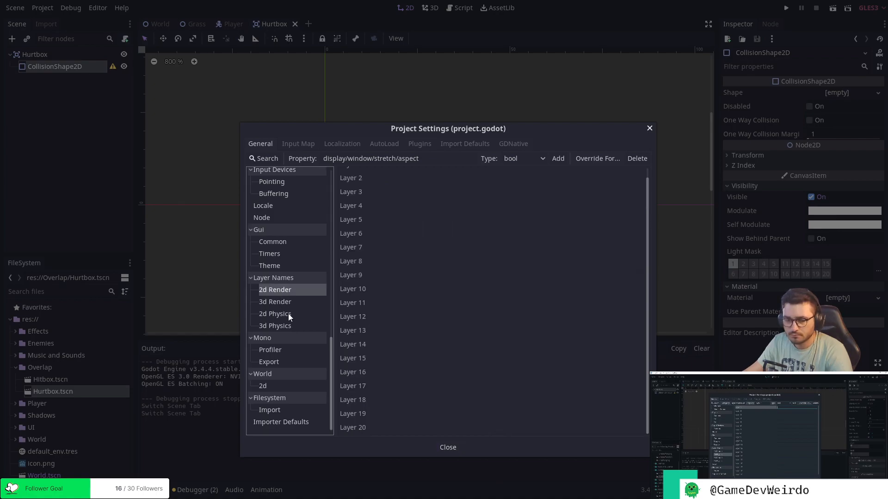
pyautogui.click(287, 313)
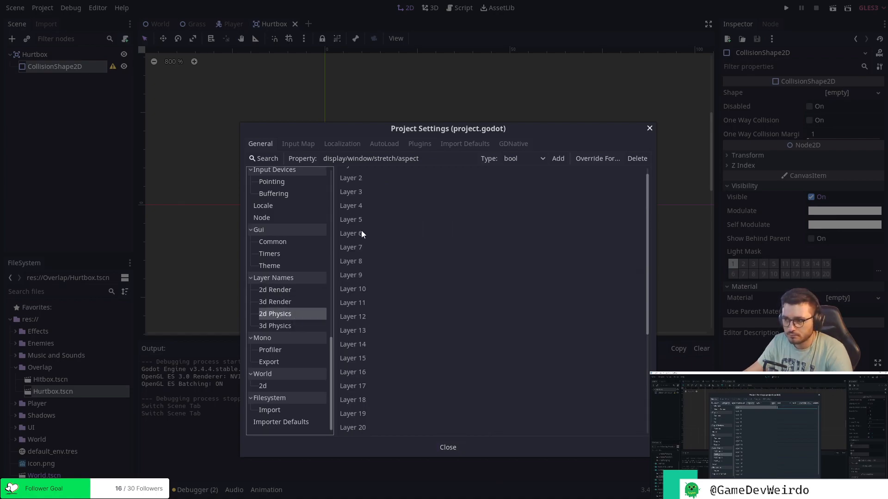
pyautogui.scroll(-4, 379, 231)
pyautogui.scroll(4, 400, 237)
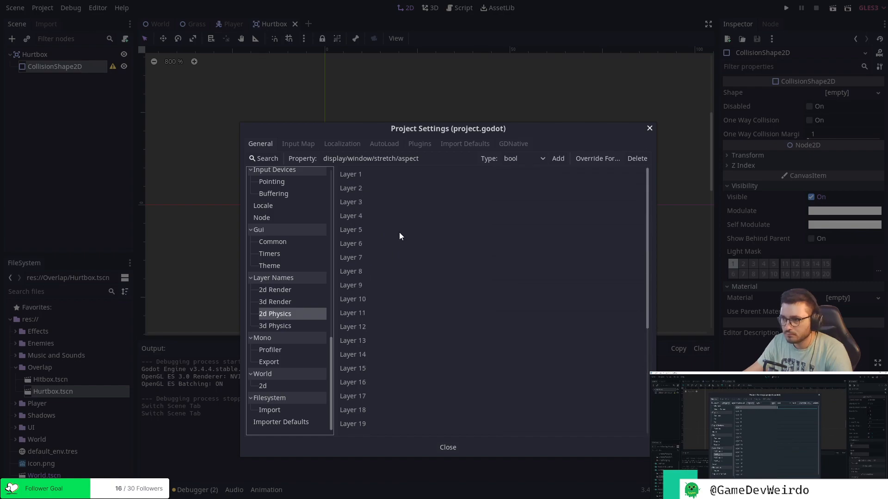
pyautogui.click(470, 173)
pyautogui.click(504, 173)
pyautogui.write('World')
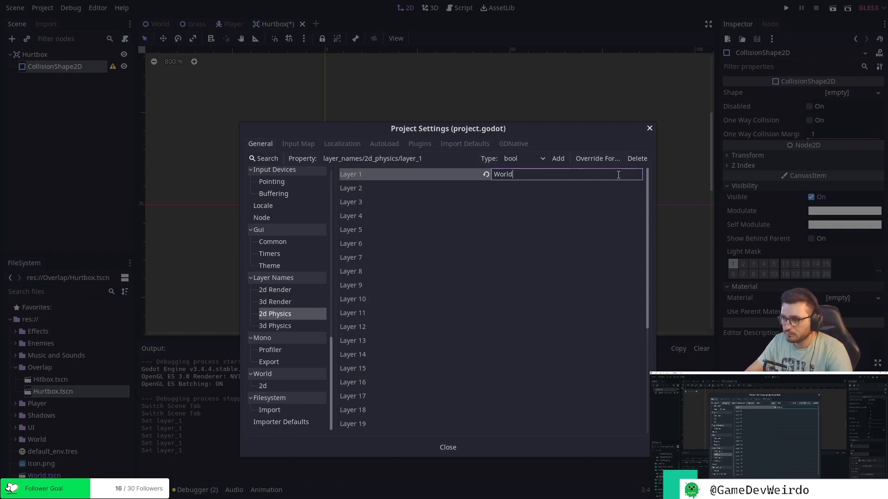
pyautogui.press('Return')
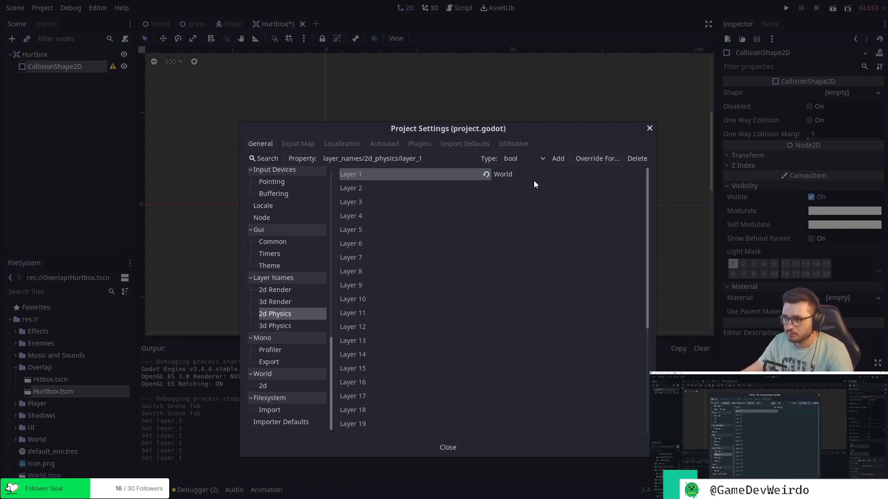
# Name 2D Physics Layer 3 Hitbox and Layer 4 Hurtbox.
pyautogui.click(522, 188)
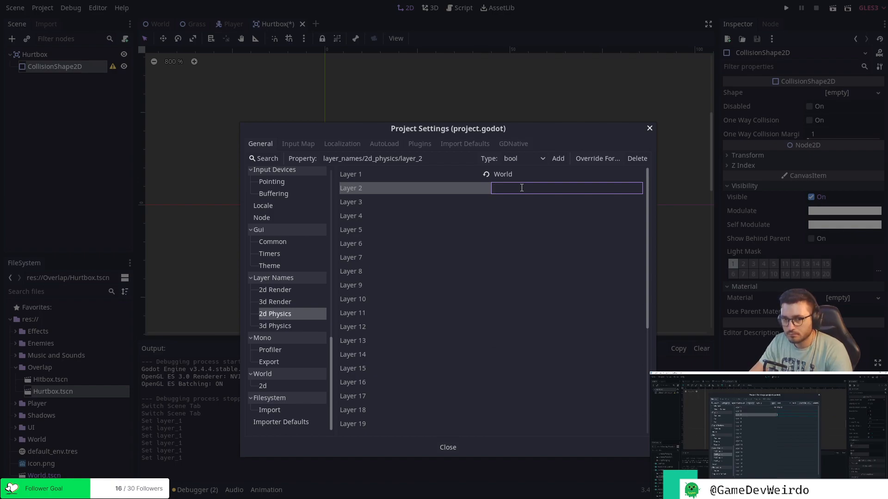
pyautogui.click(535, 202)
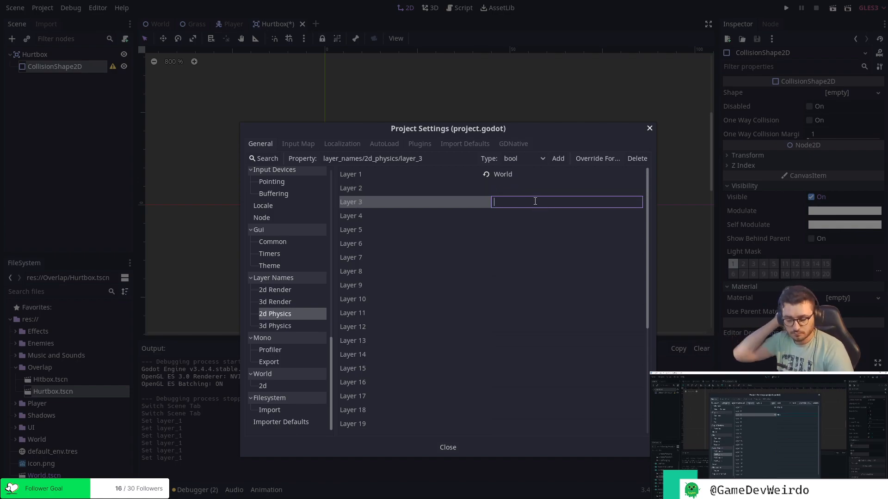
pyautogui.write('Hitbox')
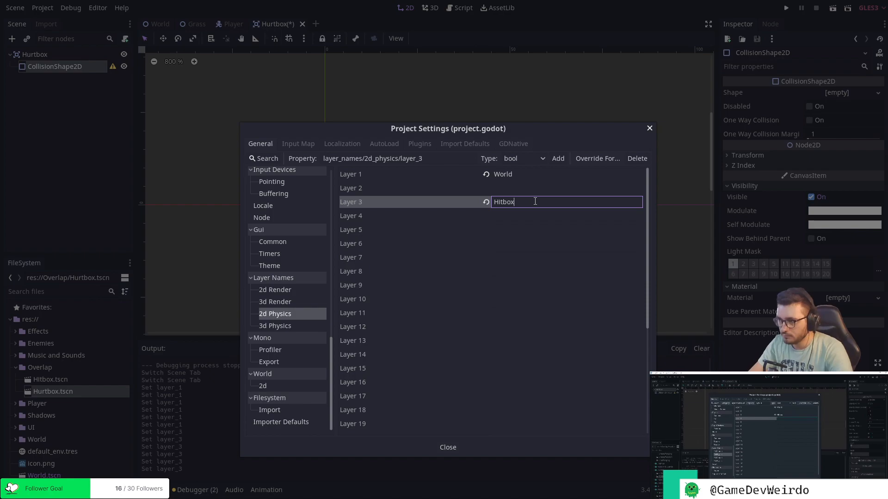
pyautogui.press('Return')
pyautogui.click(509, 213)
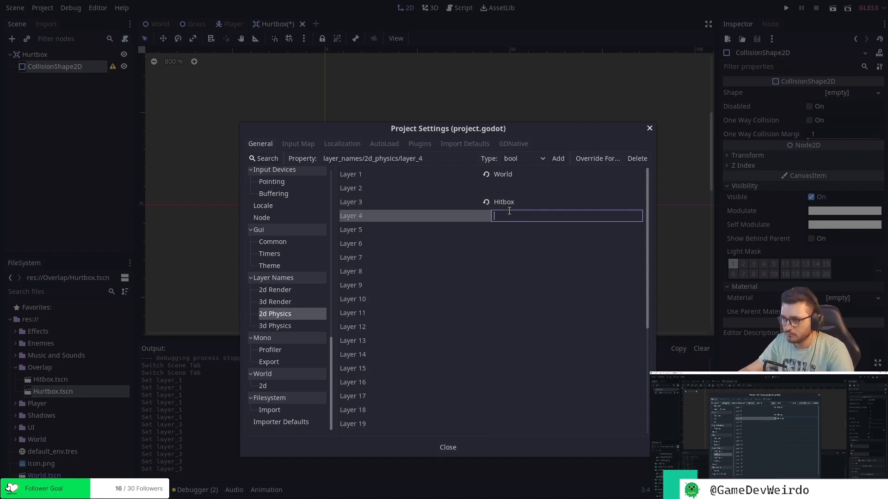
pyautogui.write('Hurtbox')
pyautogui.press('Return')
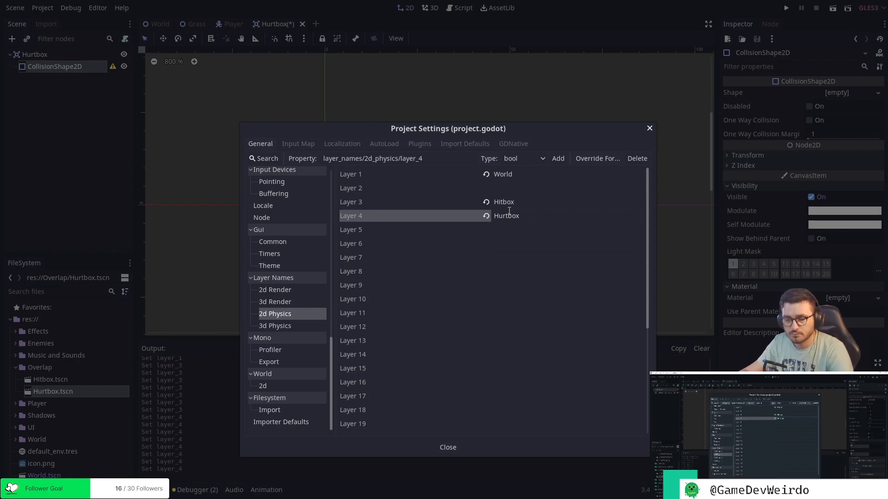
# Reset the names of 2D Physics Layers 3 and 4 to empty.
pyautogui.click(515, 214)
pyautogui.click(531, 202)
pyautogui.click(532, 213)
pyautogui.click(532, 202)
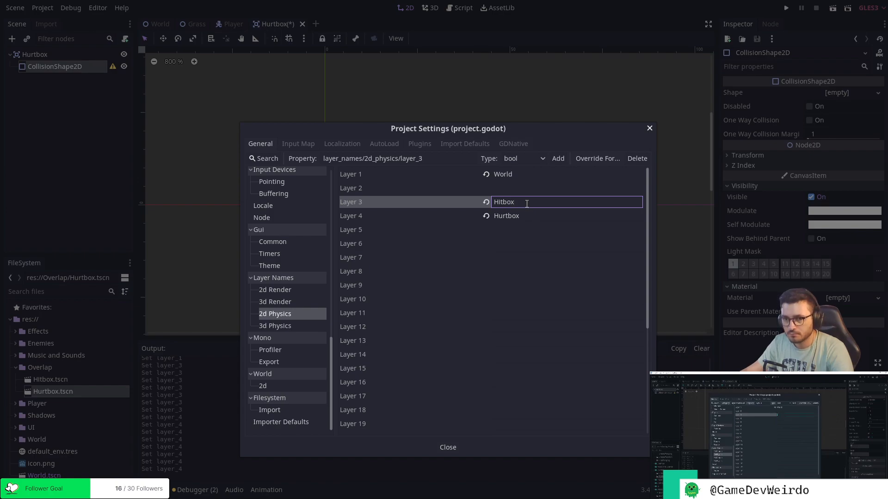
pyautogui.doubleClick(526, 204)
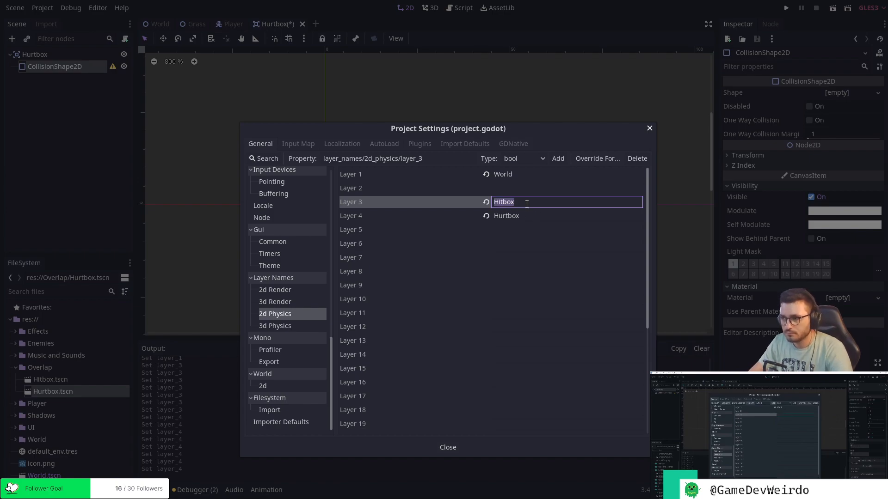
pyautogui.click(485, 203)
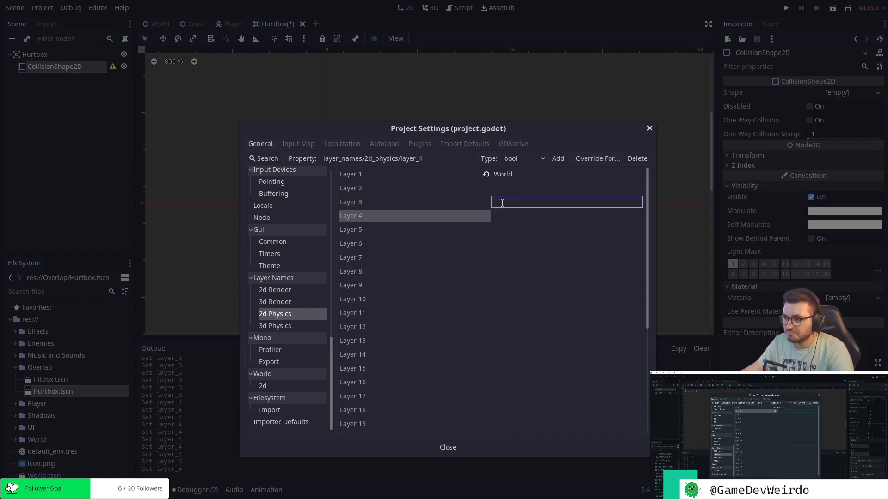
# Name 2D Physics Layer 2 Player.
pyautogui.click(509, 188)
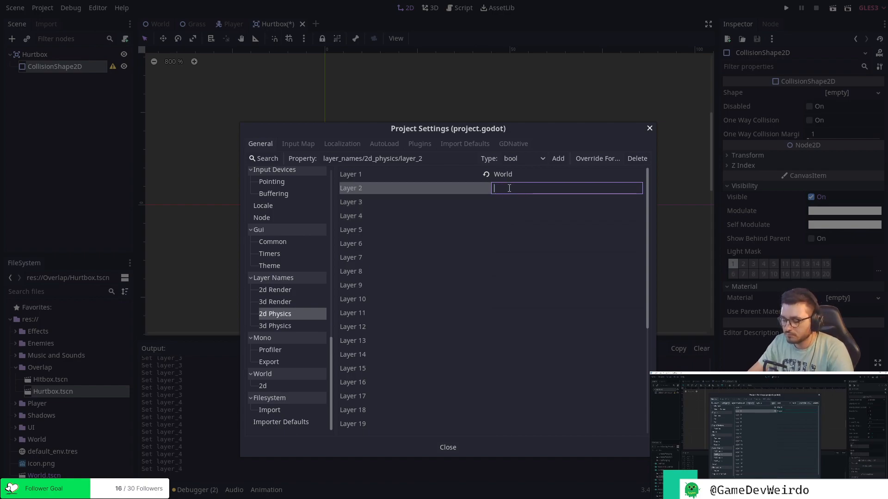
pyautogui.write('PLlayer')
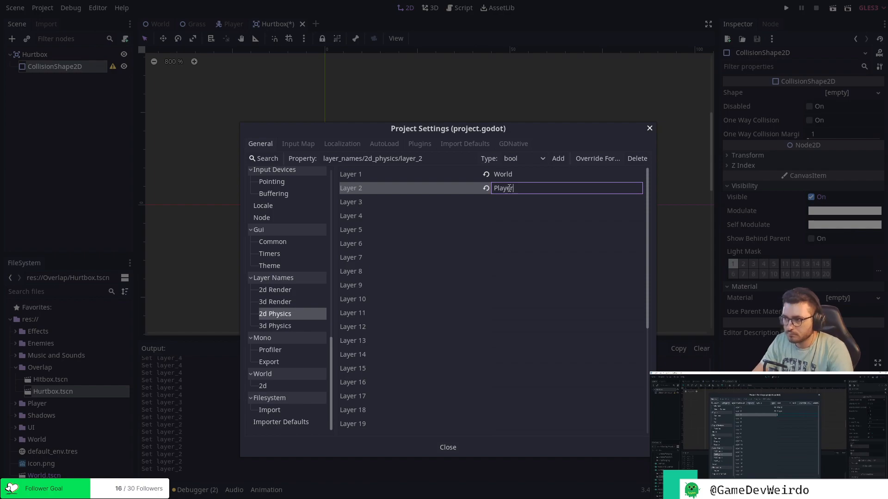
pyautogui.press('Return')
# Name 2D Physics Layer 3 PlayerHurtbox and Layer 4 EnemyHurtbox.
pyautogui.click(507, 202)
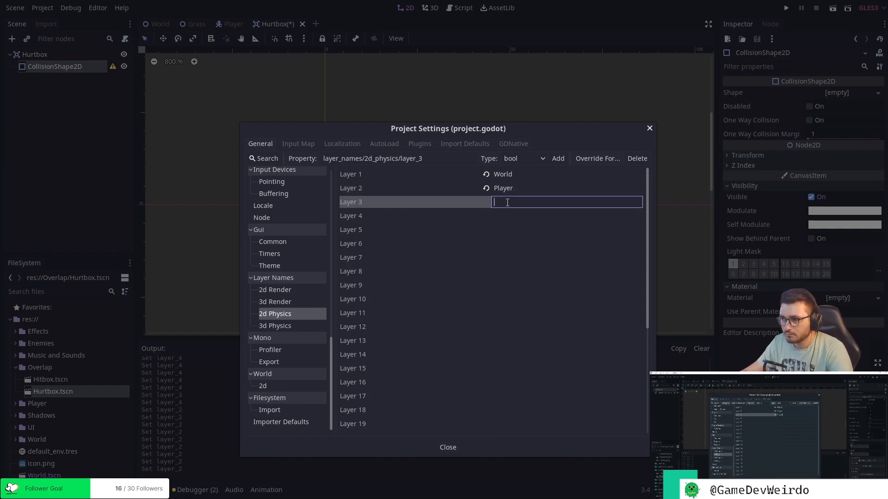
pyautogui.write('PlayerH')
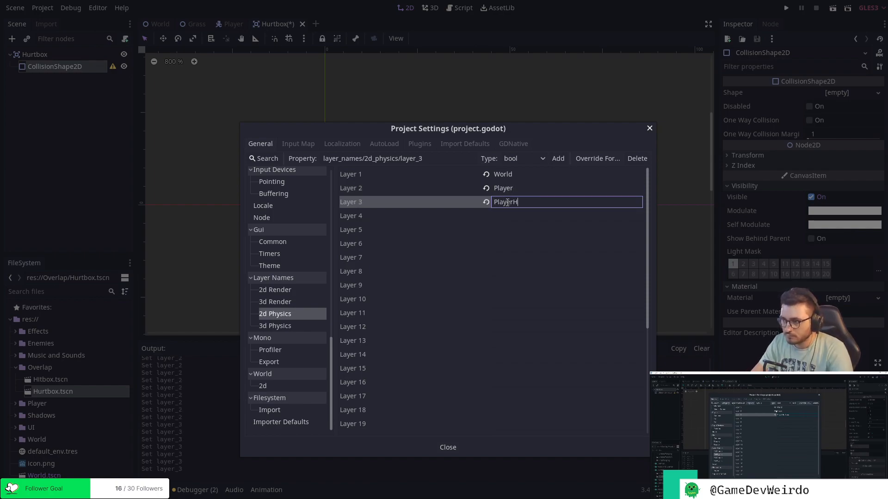
pyautogui.write('urtbox')
pyautogui.press('Return')
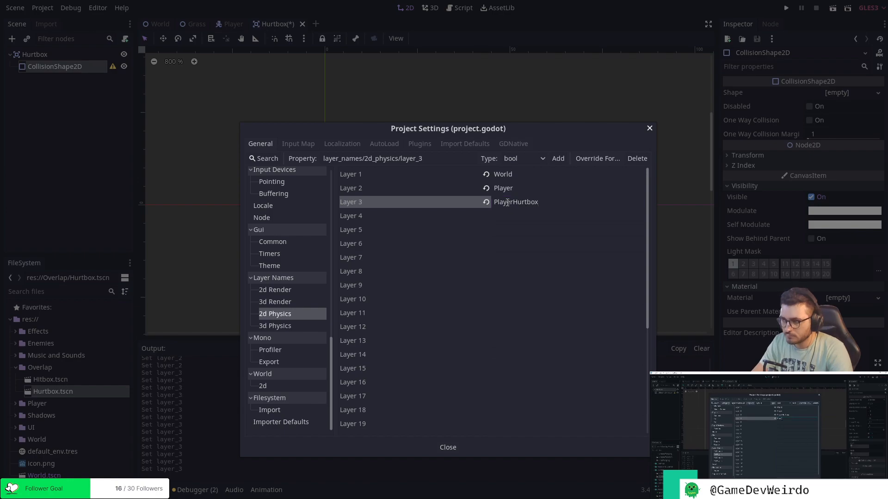
pyautogui.click(511, 213)
pyautogui.write('E')
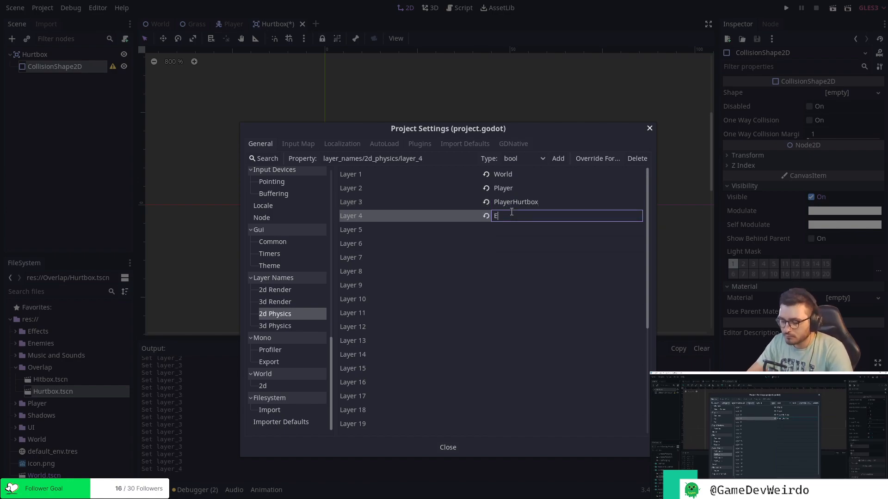
pyautogui.write('nemyHurtbox')
pyautogui.press('Return')
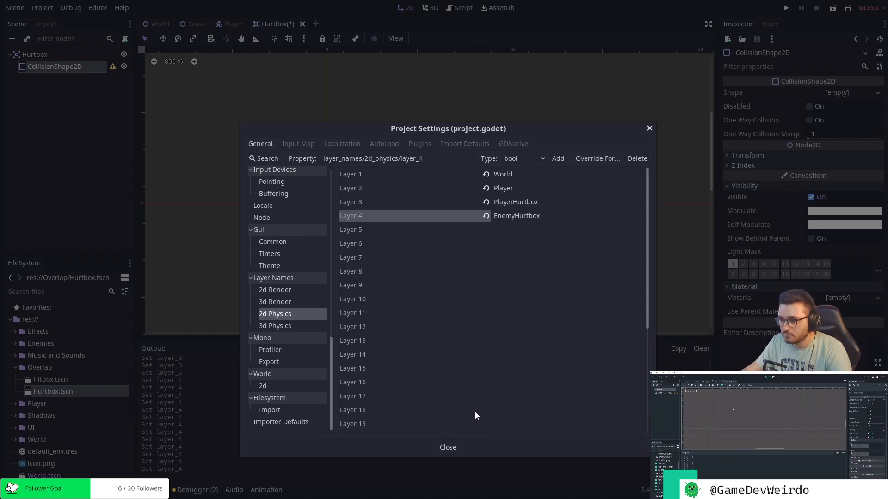
# Close the project settings and save the Hurtbox scene.
pyautogui.click(448, 447)
pyautogui.moveTo(448, 338); pyautogui.dragTo(454, 349)
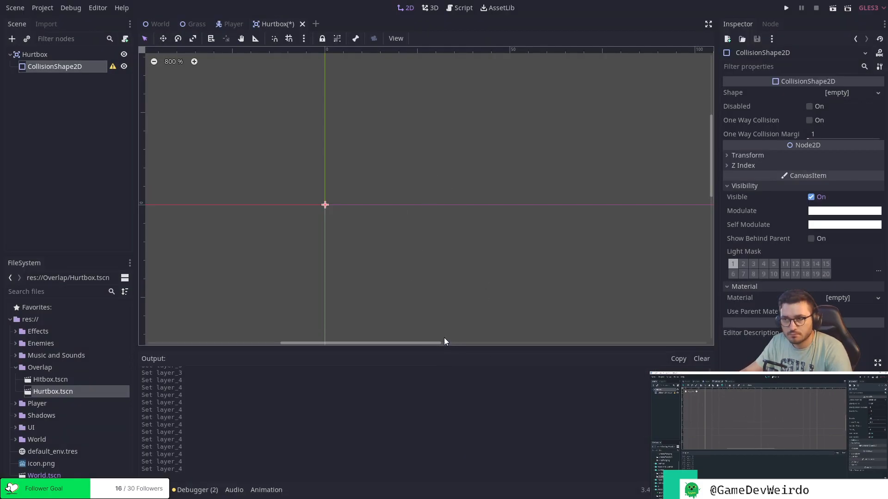
pyautogui.hotkey('ctrl', 's')
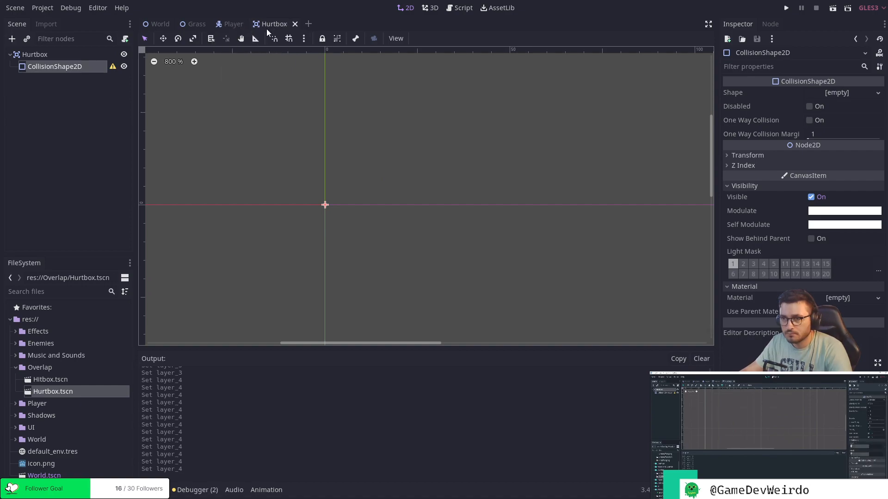
# Switch off collision layer 1 and mask 1 on the Hurtbox root node and save the scene.
pyautogui.click(58, 56)
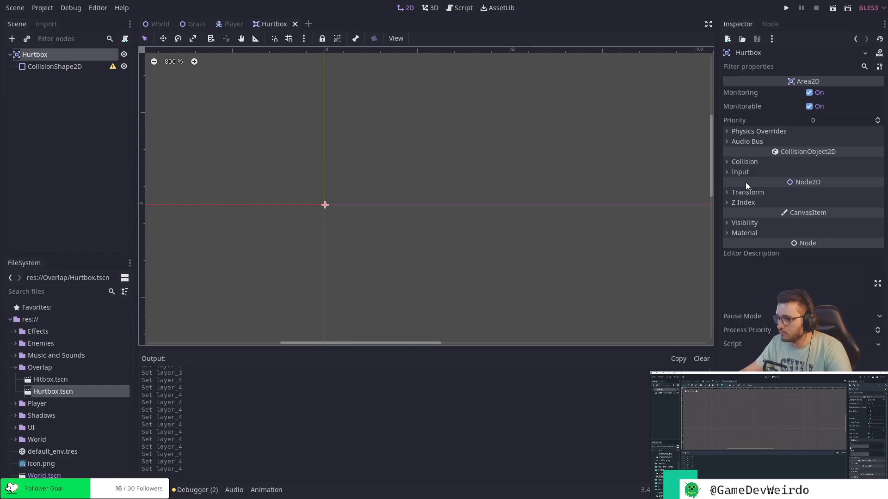
pyautogui.click(727, 161)
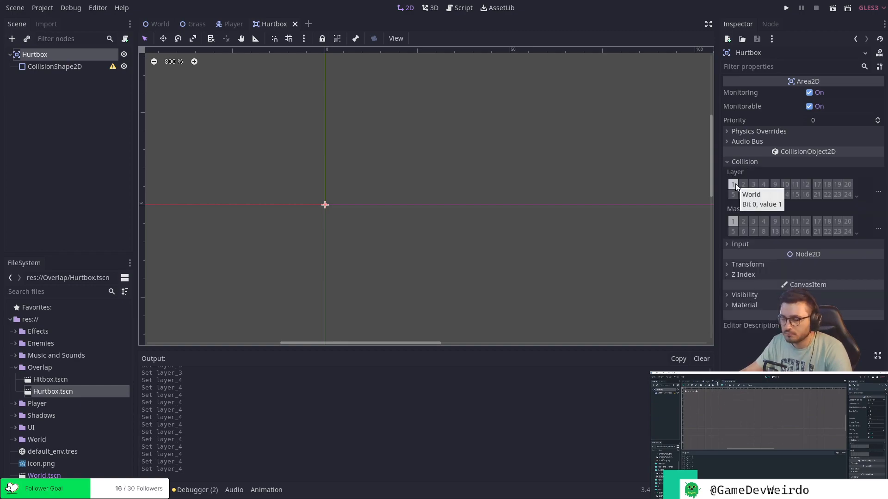
pyautogui.click(734, 184)
pyautogui.click(733, 221)
pyautogui.hotkey('ctrl', 's')
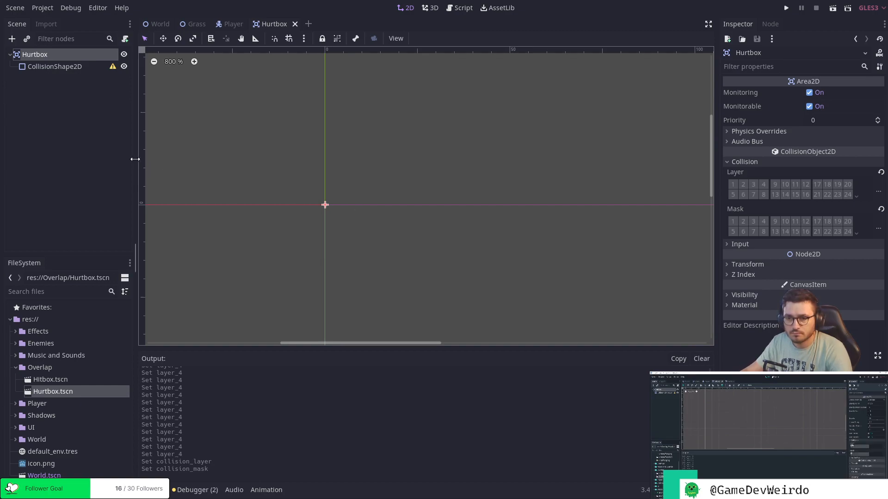
# Open Hitbox.tscn, switch off collision layer 1 and mask 1 on its root node, and save the scene.
pyautogui.doubleClick(59, 380)
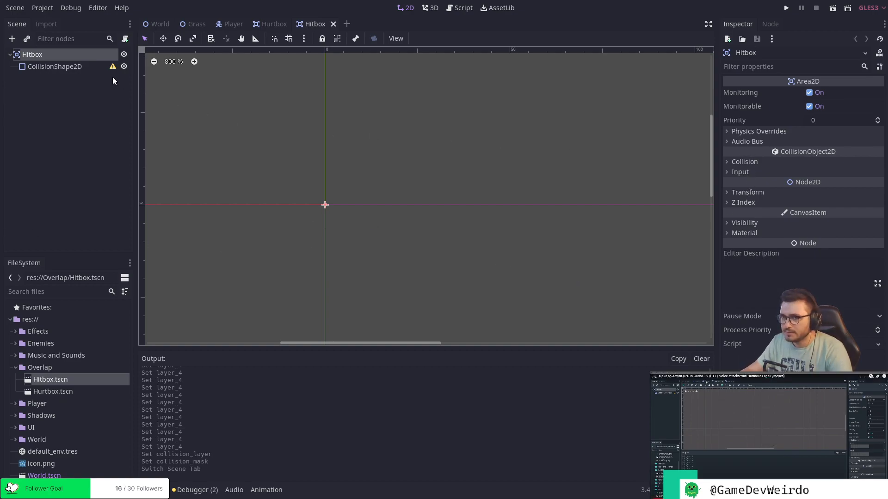
pyautogui.click(740, 131)
pyautogui.click(743, 250)
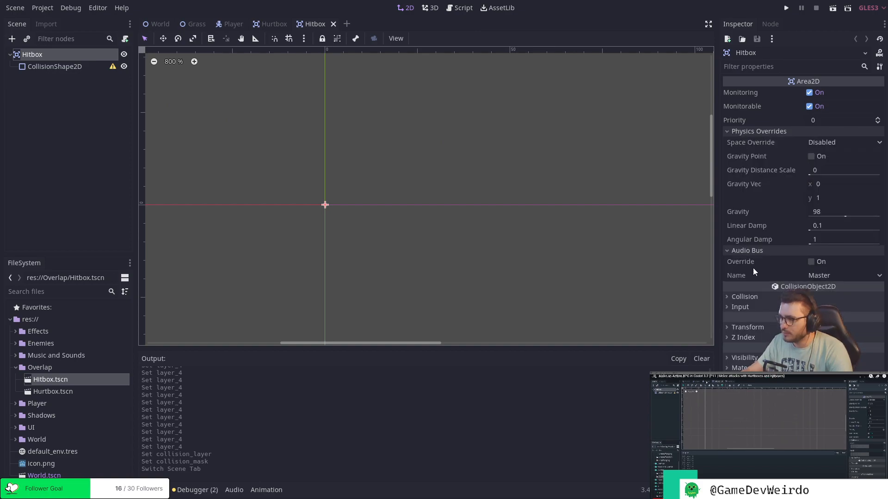
pyautogui.click(745, 297)
pyautogui.click(735, 321)
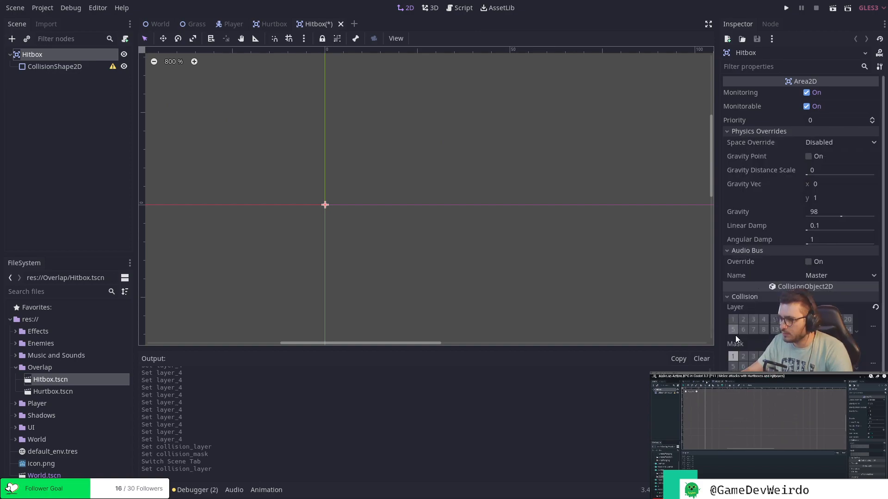
pyautogui.click(733, 357)
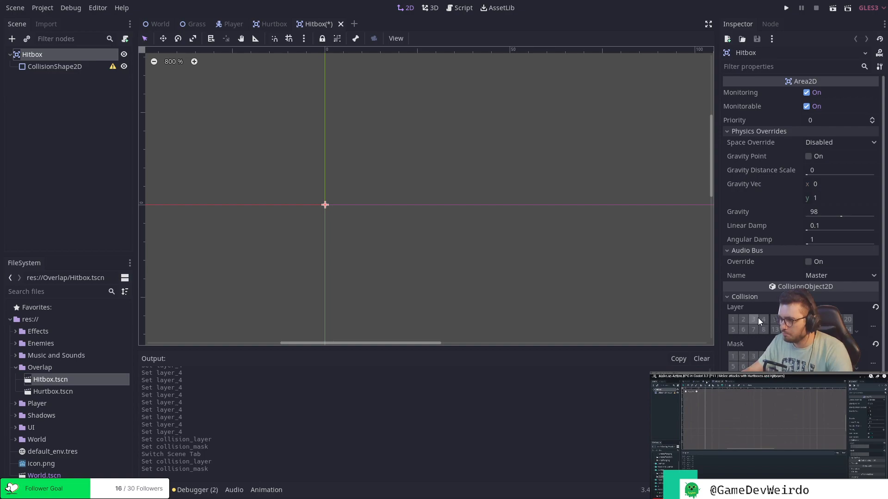
pyautogui.hotkey('ctrl', 's')
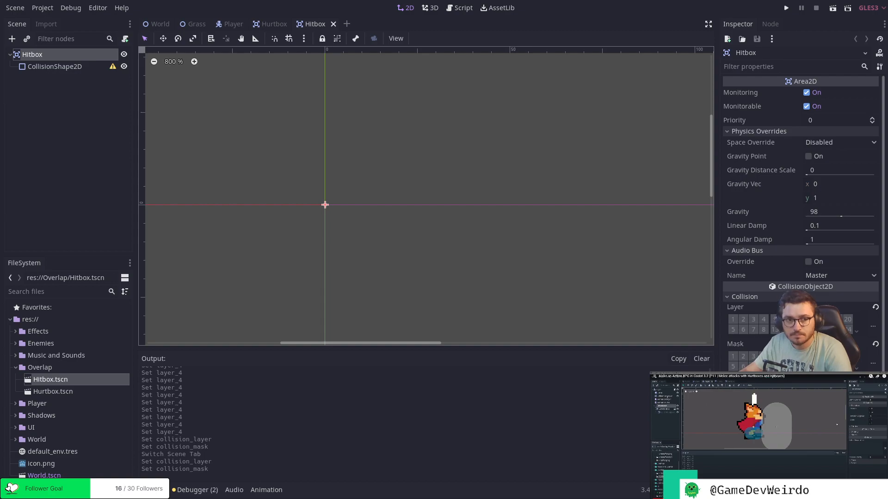
# In the Player scene, set the Player root's collision layer to 2 (Player) and mask to 1 (World), and save.
pyautogui.click(228, 24)
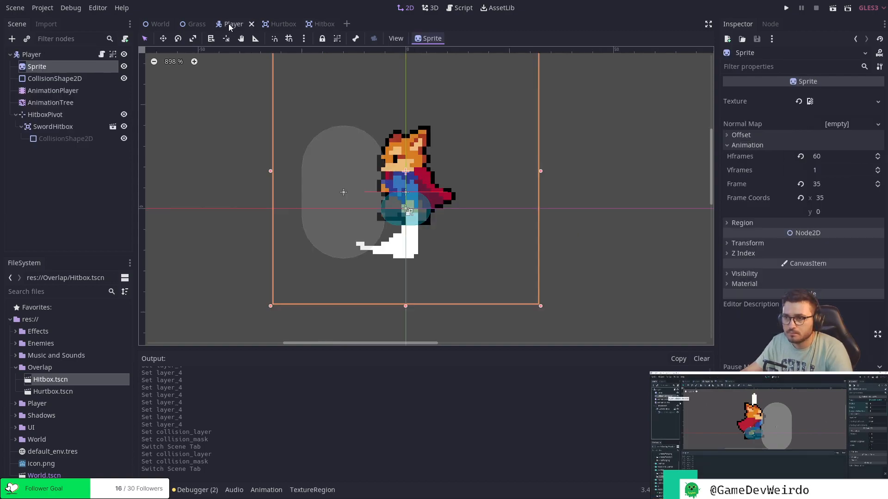
pyautogui.click(50, 79)
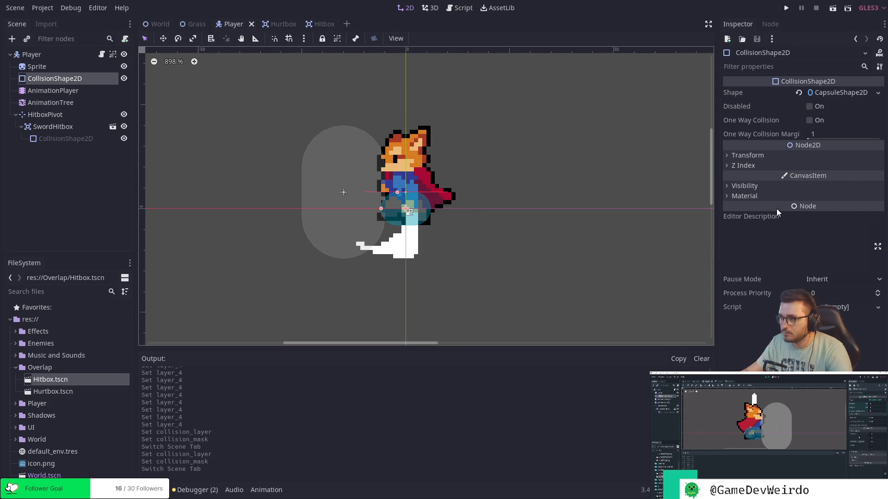
pyautogui.click(732, 185)
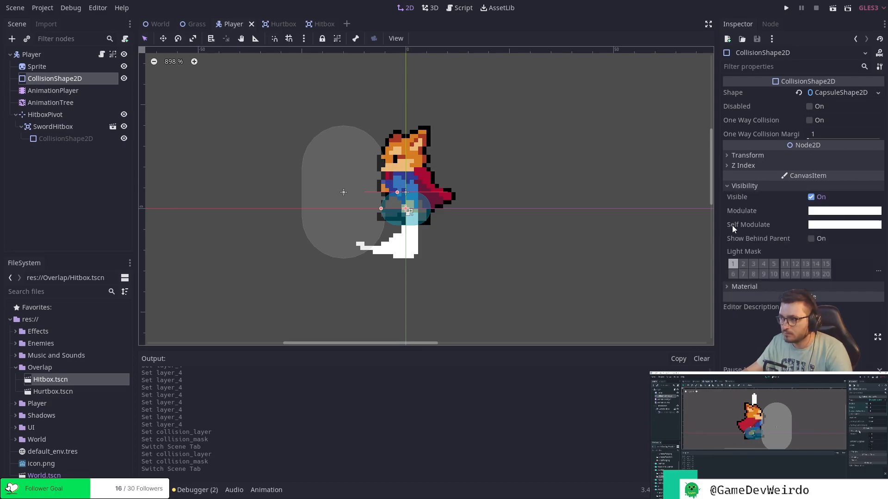
pyautogui.click(729, 286)
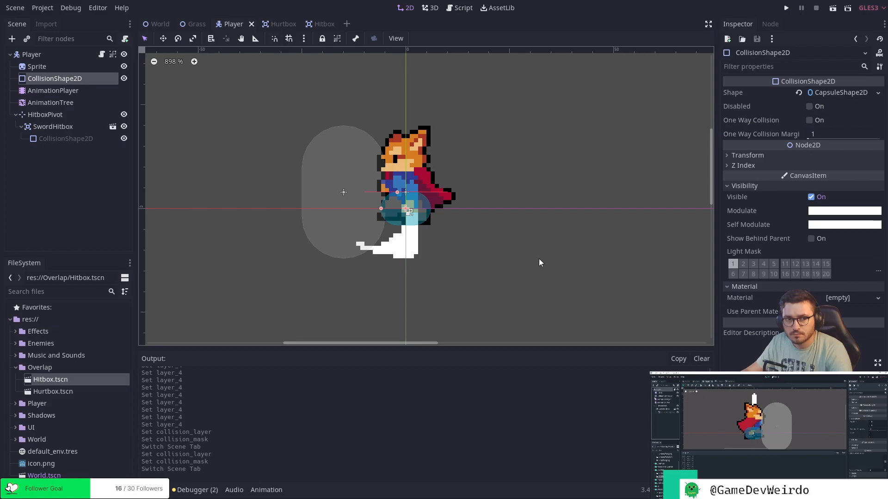
pyautogui.click(32, 54)
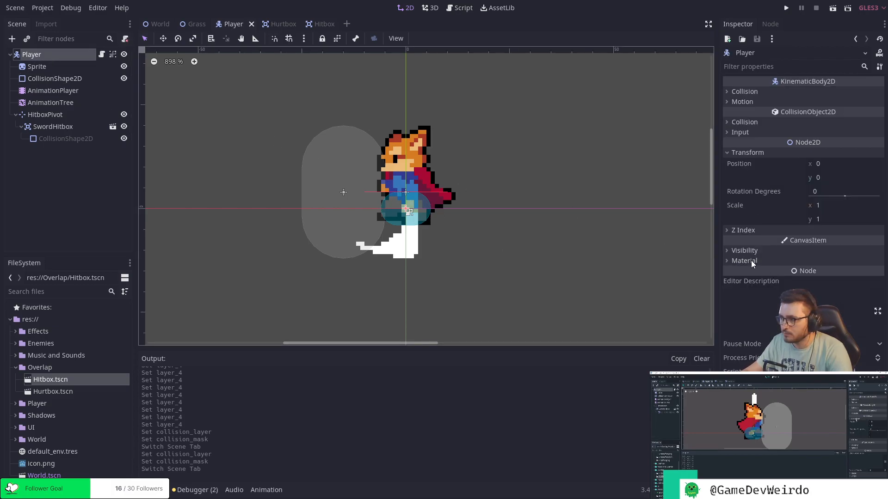
pyautogui.click(746, 123)
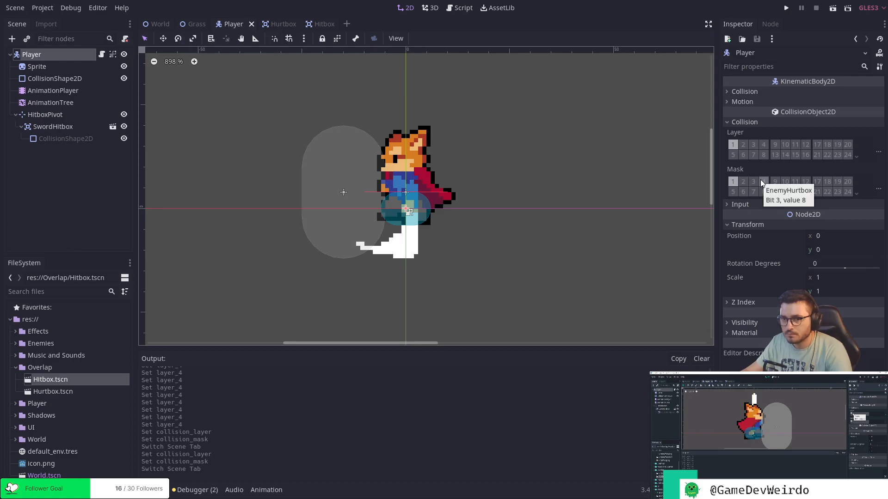
pyautogui.click(734, 145)
pyautogui.click(737, 181)
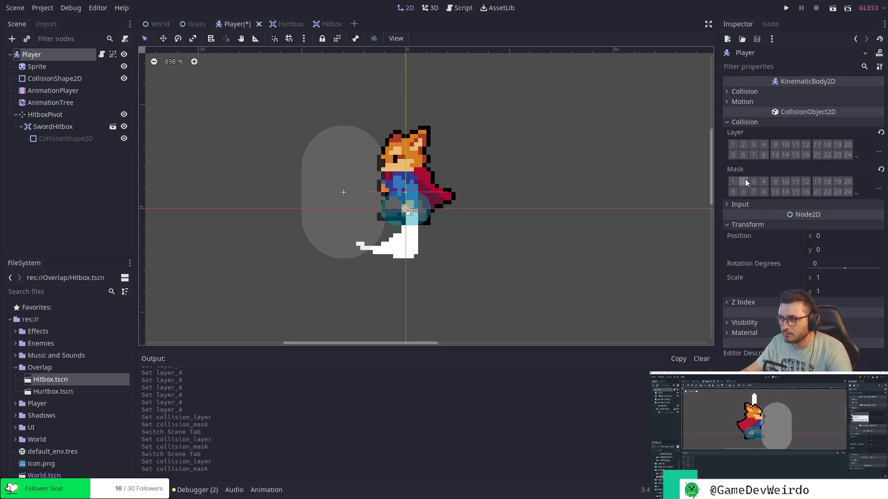
pyautogui.click(743, 145)
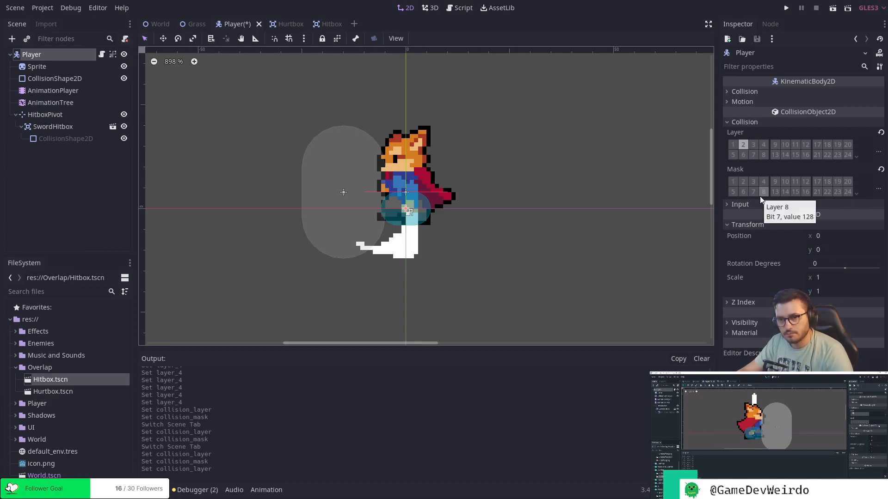
pyautogui.click(732, 181)
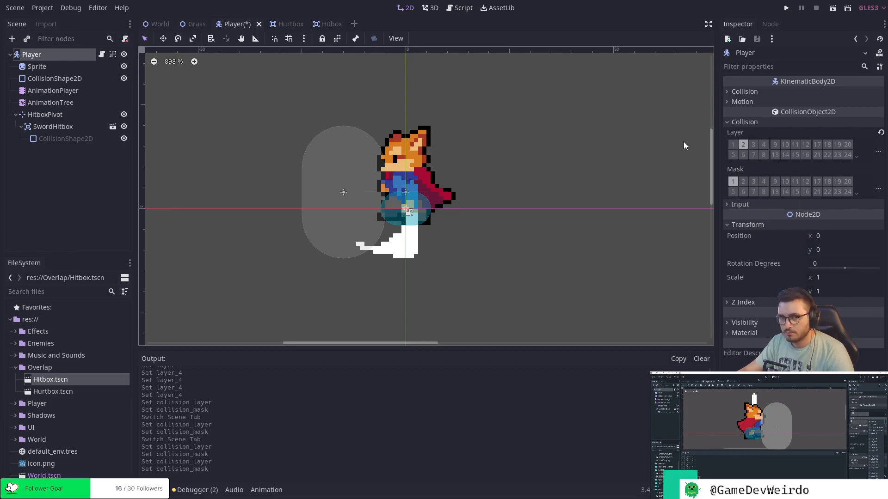
pyautogui.hotkey('ctrl', 's')
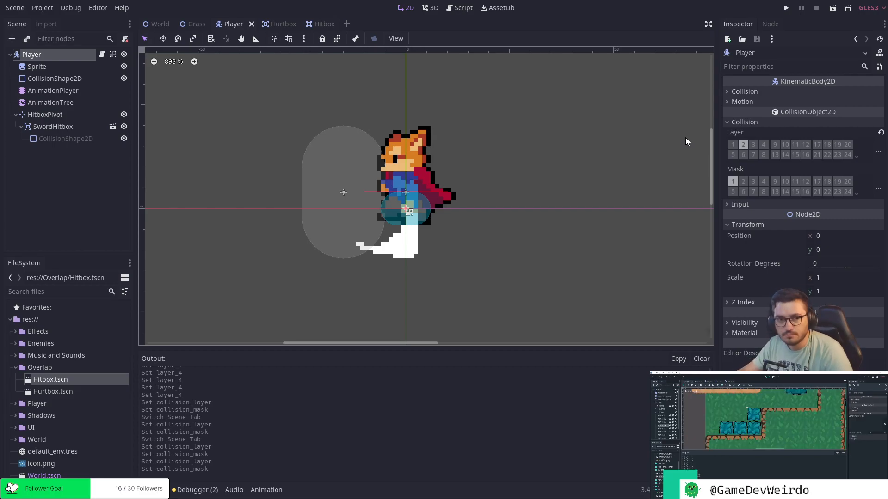
# In the World scene, set DirtCliffTileMap's collision to layer 1 with mask 1 switched off, and save.
pyautogui.click(155, 24)
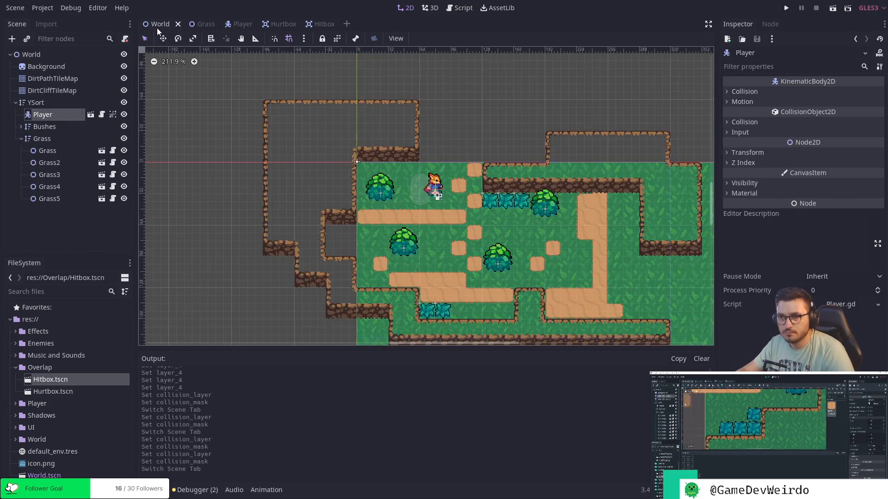
pyautogui.click(67, 80)
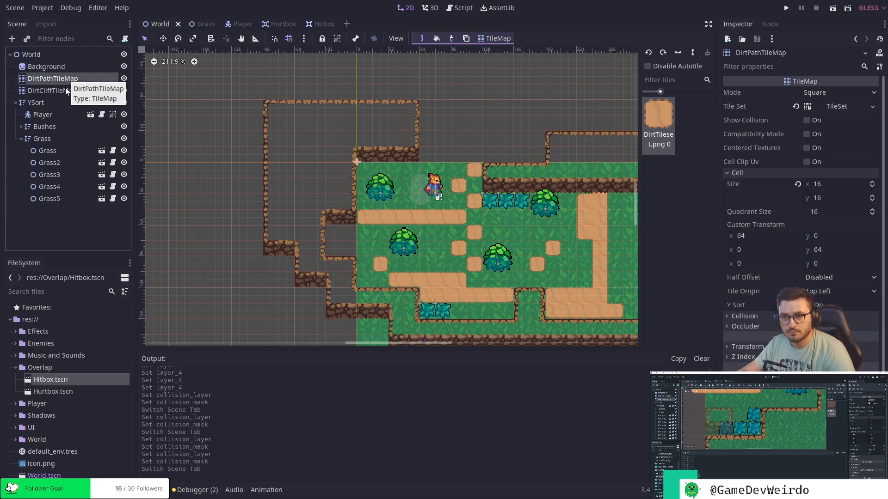
pyautogui.click(65, 88)
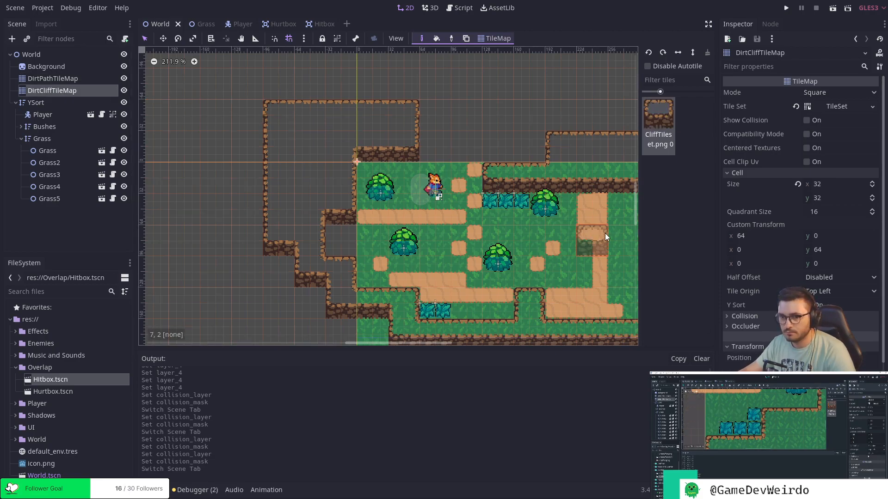
pyautogui.click(745, 316)
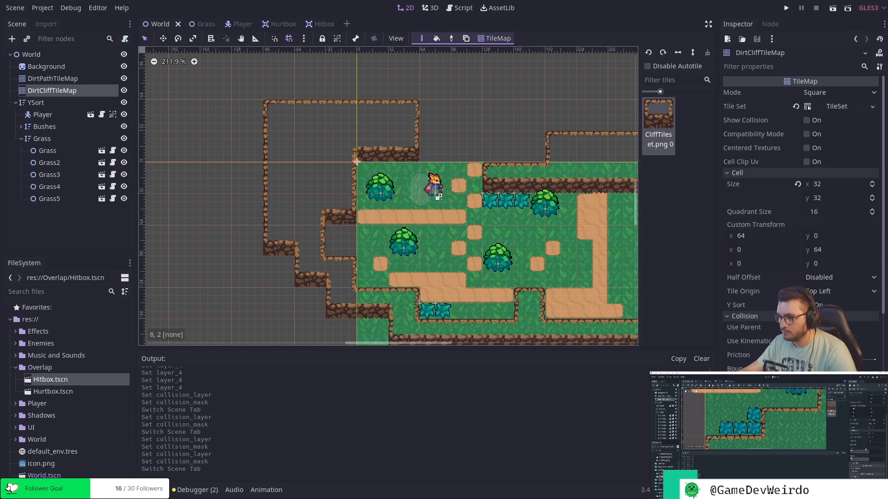
pyautogui.click(732, 394)
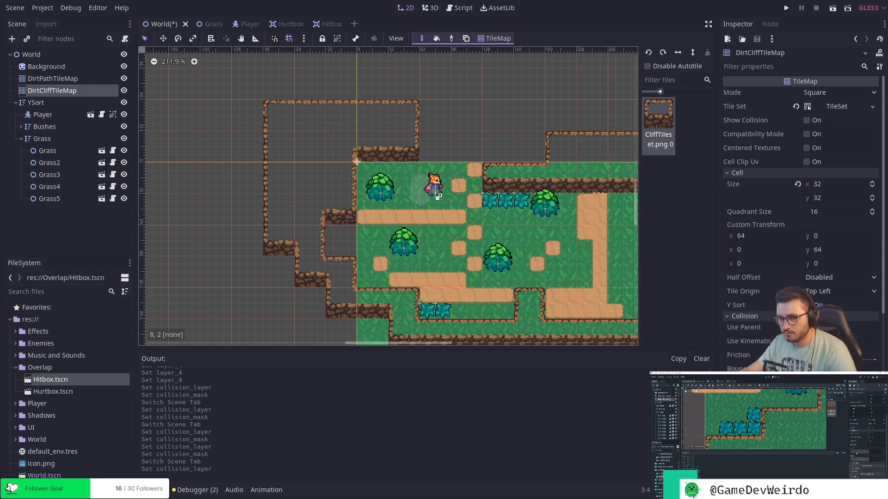
pyautogui.click(732, 422)
pyautogui.click(732, 395)
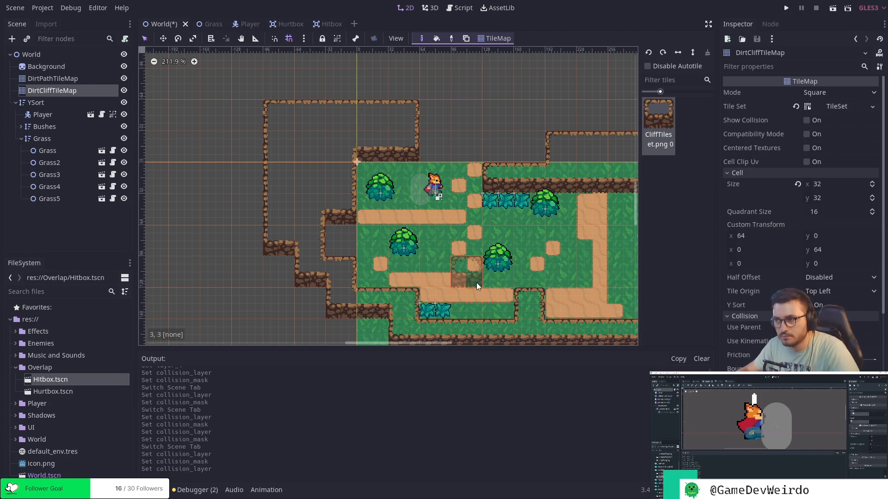
pyautogui.hotkey('ctrl', 's')
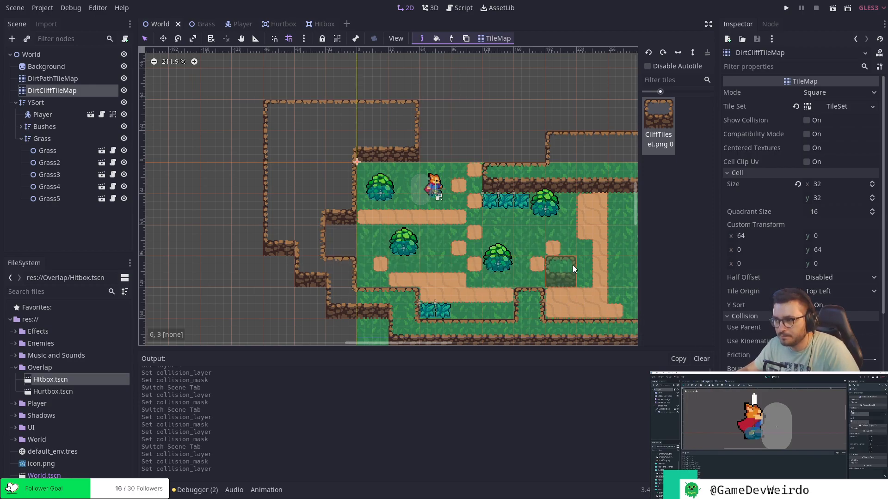
# Fill the cliff alcove on the map's west side and the gap along its northern edge with cliff tiles.
pyautogui.moveTo(572, 265); pyautogui.dragTo(470, 241, button='middle')
pyautogui.scroll(1, 490, 243)
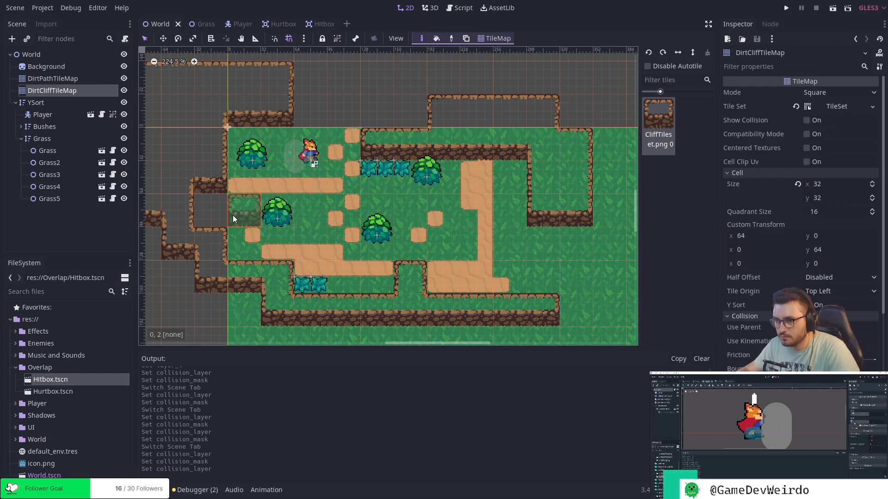
pyautogui.click(221, 210)
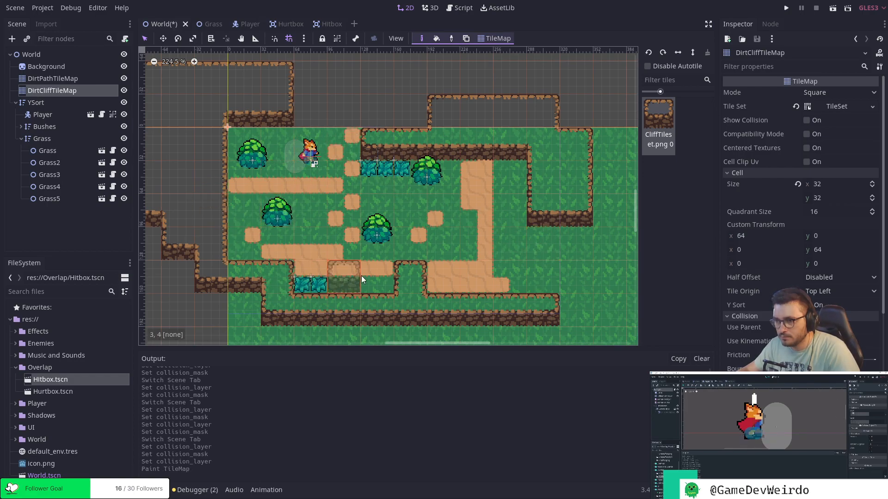
pyautogui.rightClick(419, 243)
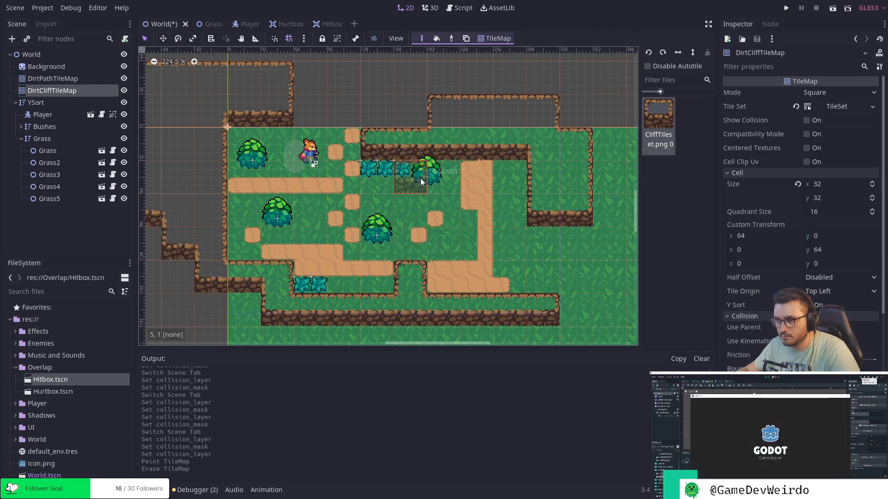
pyautogui.moveTo(311, 119); pyautogui.dragTo(414, 125)
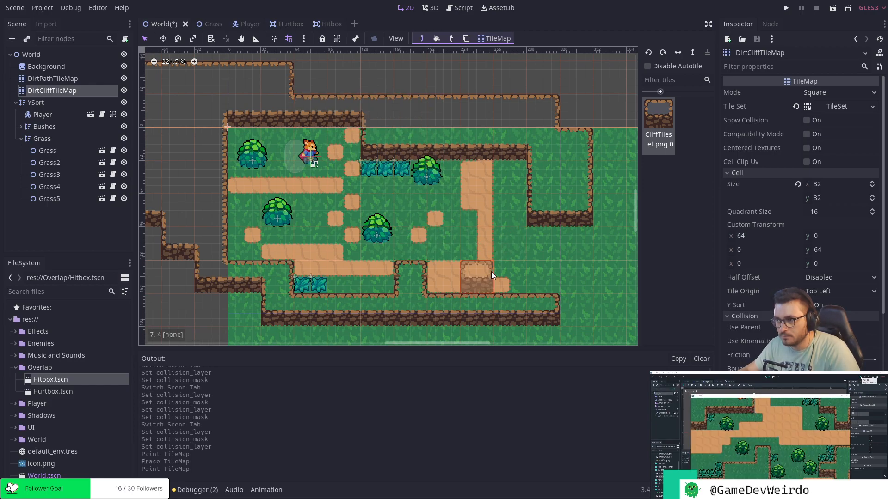
# Paint cliff tiles joining the eastern cliffs to the southern cliff, erasing and repainting the connecting tile at 10, 3.
pyautogui.click(582, 243)
pyautogui.moveTo(583, 258)
pyautogui.mouseDown()
pyautogui.moveTo(585, 302)
pyautogui.moveTo(587, 243)
pyautogui.mouseUp()
pyautogui.click(584, 271)
pyautogui.click(583, 236)
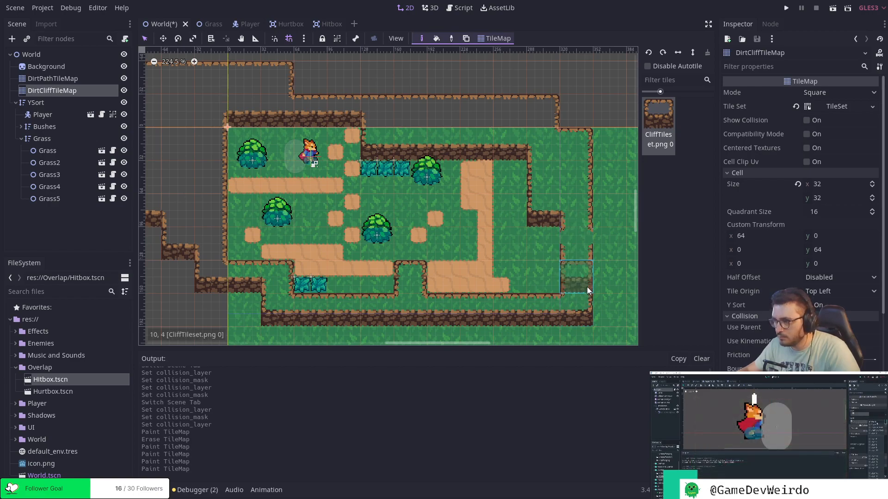
pyautogui.click(557, 273)
pyautogui.rightClick(584, 230)
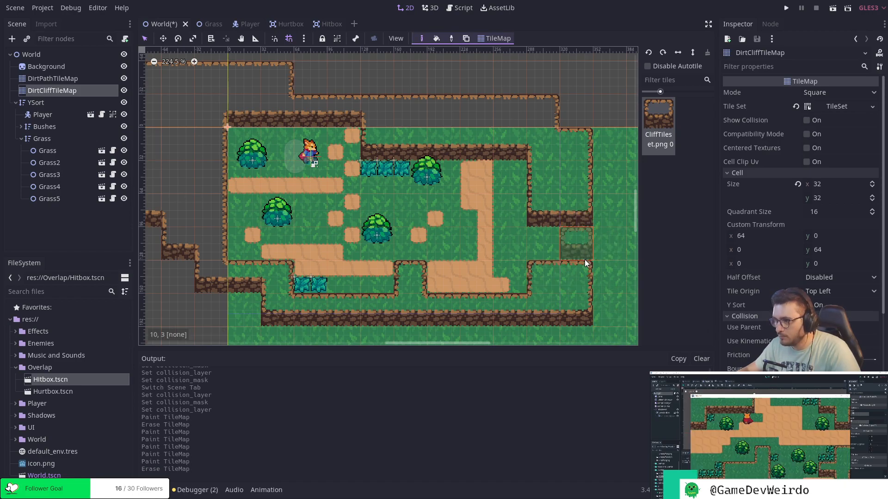
pyautogui.click(584, 262)
pyautogui.click(584, 243)
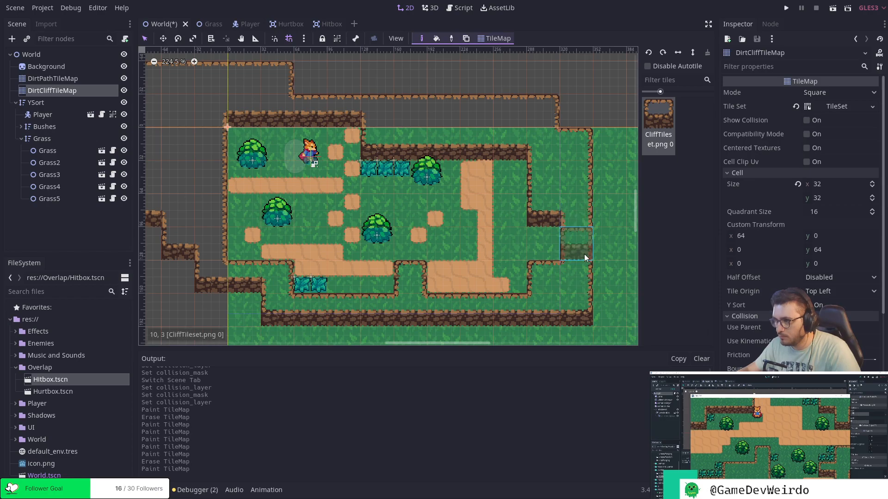
pyautogui.click(584, 237)
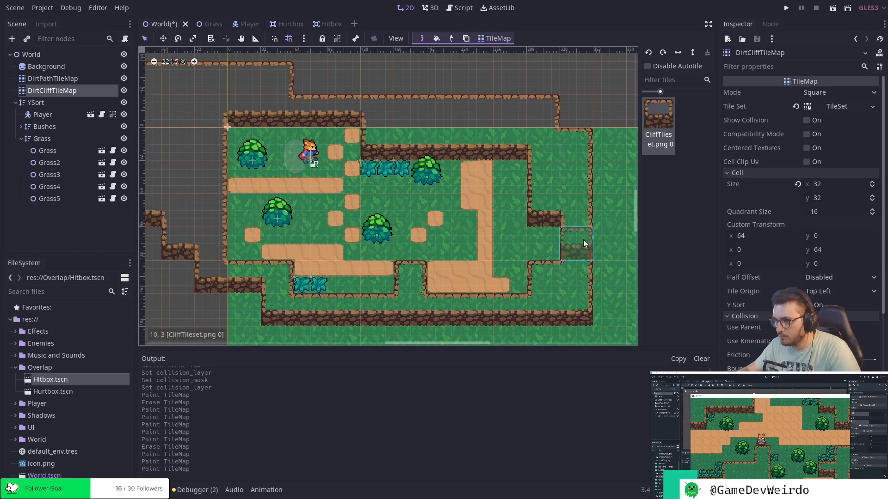
# Erase the DirtCliffTileMap tile at 10, 3 and paint one at the third grass tuft below the northern cliff.
pyautogui.rightClick(584, 239)
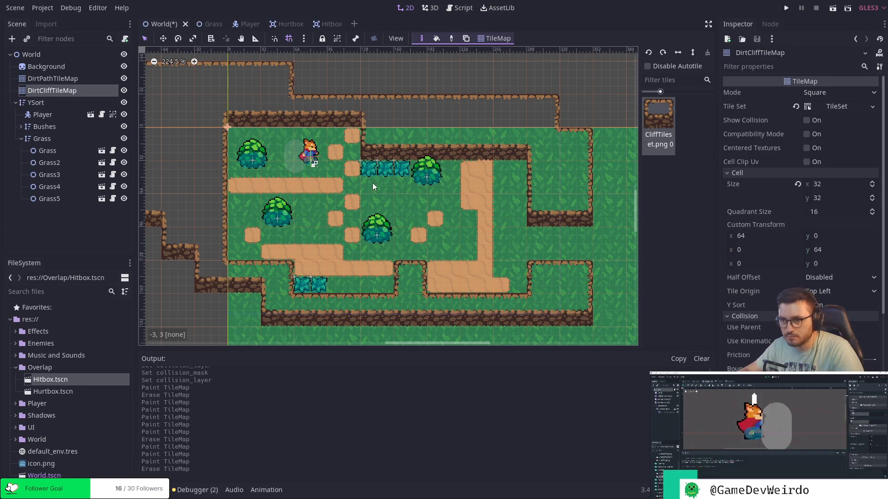
pyautogui.click(411, 174)
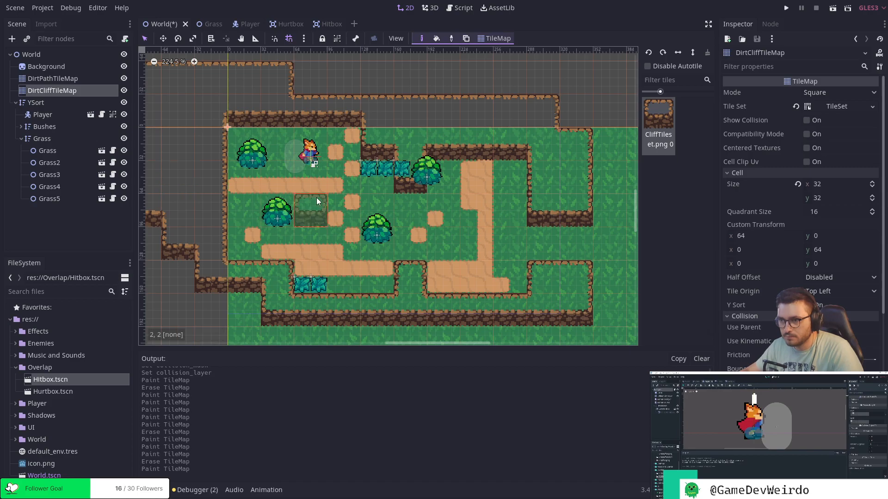
# Open the Bush scene from the Bushes group, switch off its collision mask 1, then save and close it.
pyautogui.click(48, 138)
pyautogui.click(59, 126)
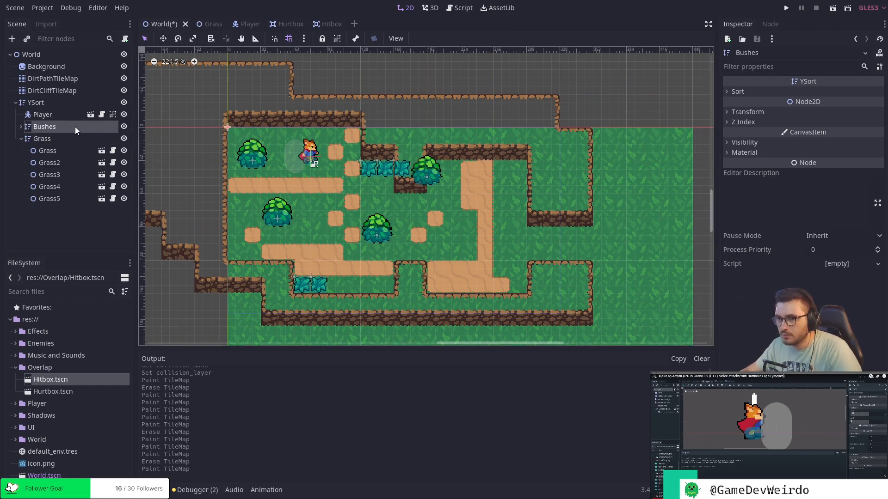
pyautogui.click(21, 127)
pyautogui.click(107, 138)
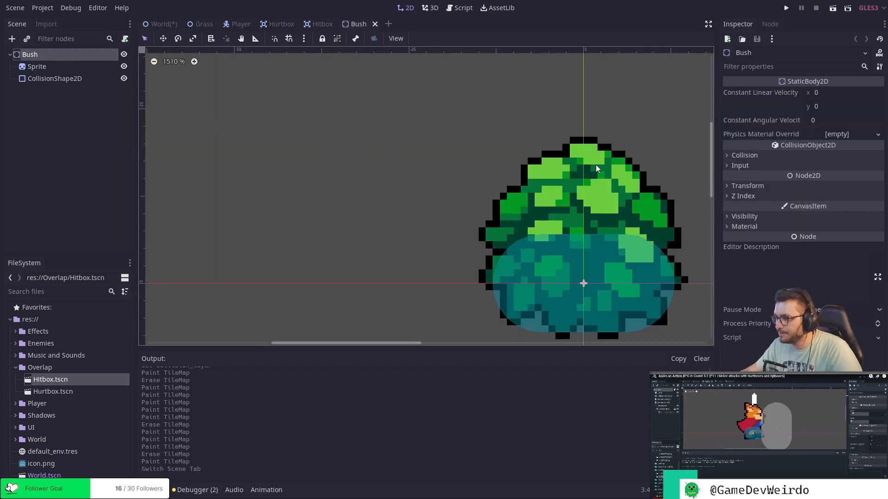
pyautogui.scroll(-1, 600, 165)
pyautogui.click(727, 155)
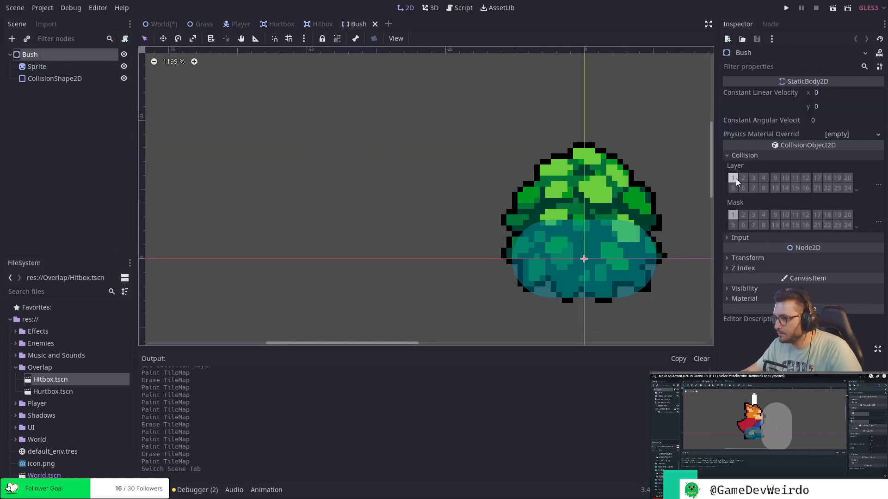
pyautogui.click(732, 215)
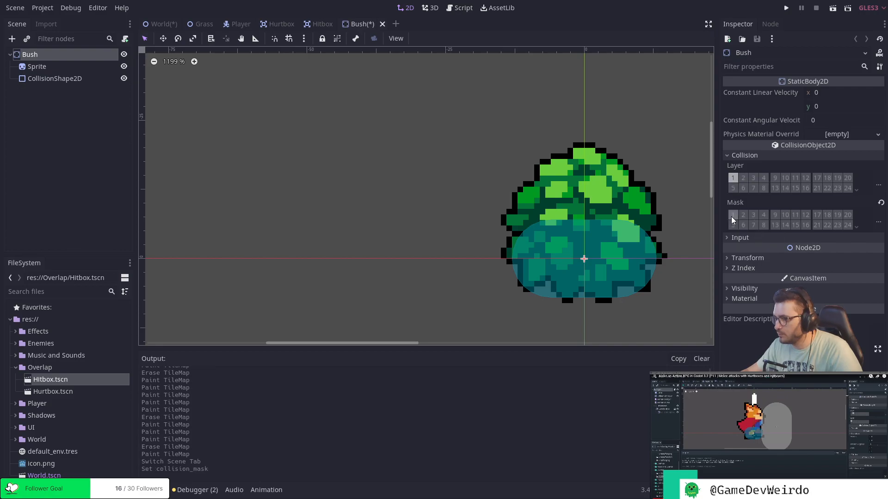
pyautogui.hotkey('ctrl', 's')
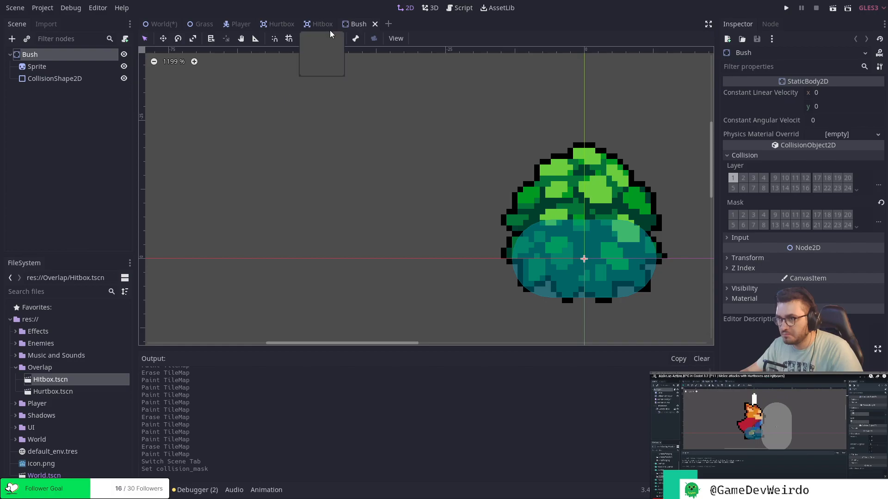
pyautogui.click(375, 26)
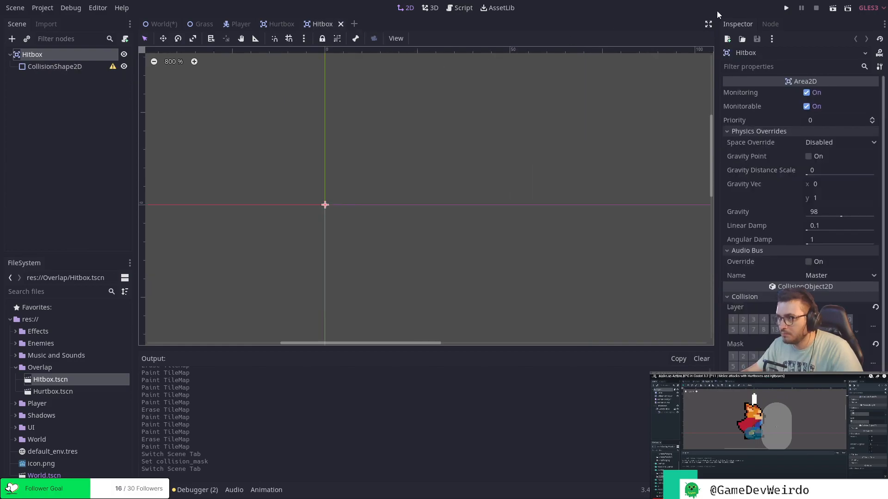
# Run the project and walk the player around the bushes, cliffs and grass to test collisions, then close the game.
pyautogui.click(786, 8)
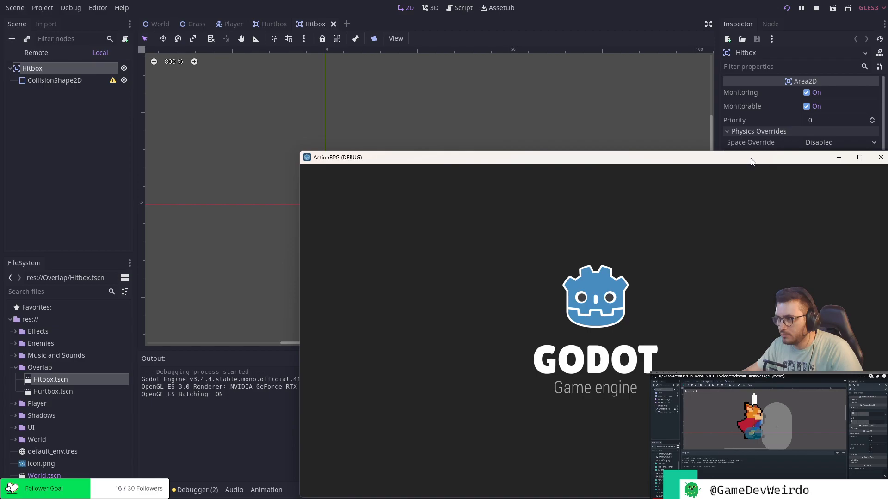
pyautogui.moveTo(750, 161); pyautogui.dragTo(569, 96)
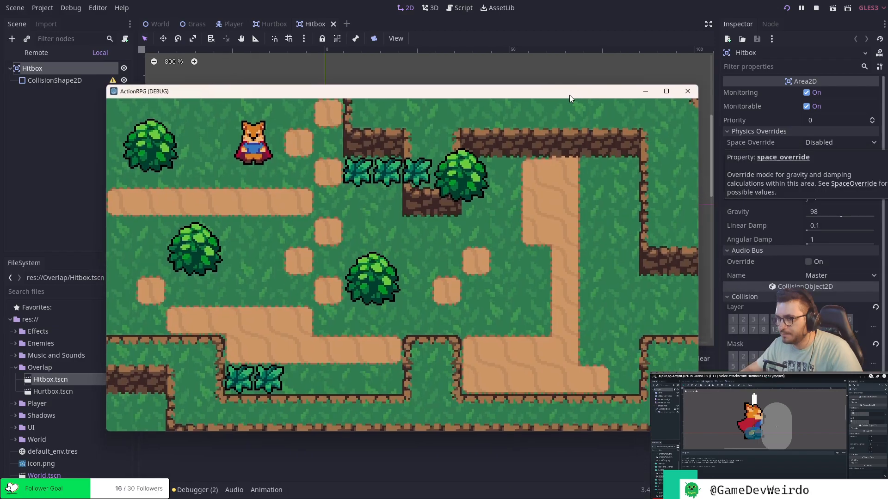
pyautogui.press('Down')
pyautogui.press('Right')
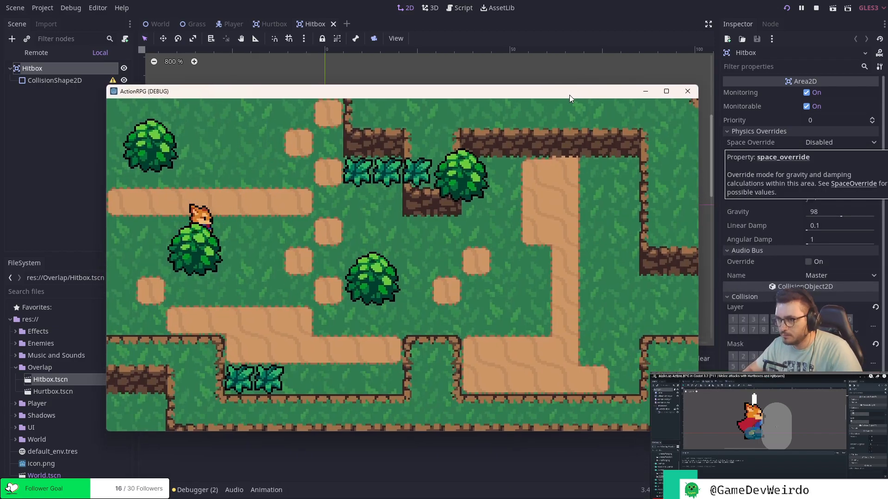
pyautogui.press('Left')
pyautogui.press('Up')
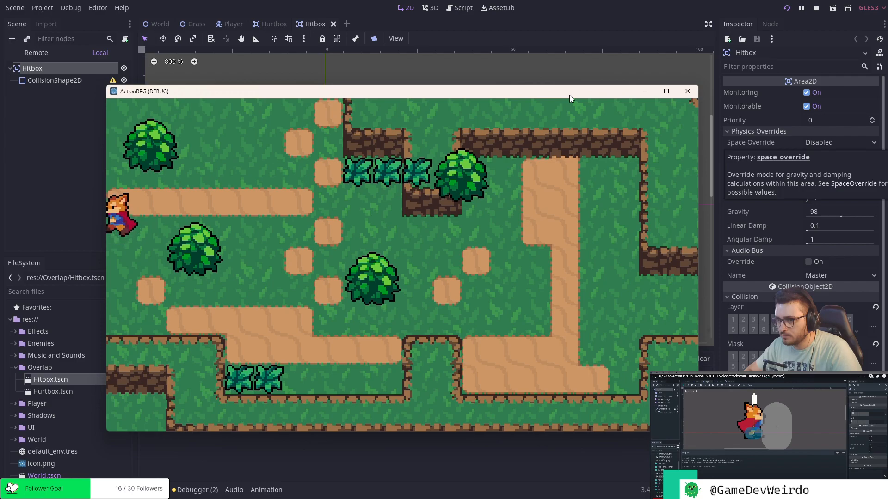
pyautogui.press('Right')
pyautogui.press('Up')
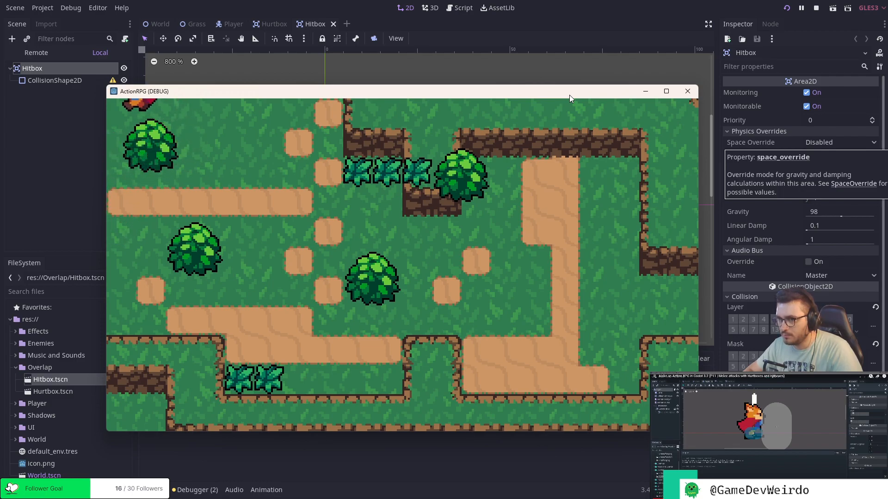
pyautogui.press('Right')
pyautogui.press('Down')
pyautogui.press('Right')
pyautogui.press('Left')
pyautogui.press('Up')
pyautogui.press('Left')
pyautogui.press('Right')
pyautogui.press('Down')
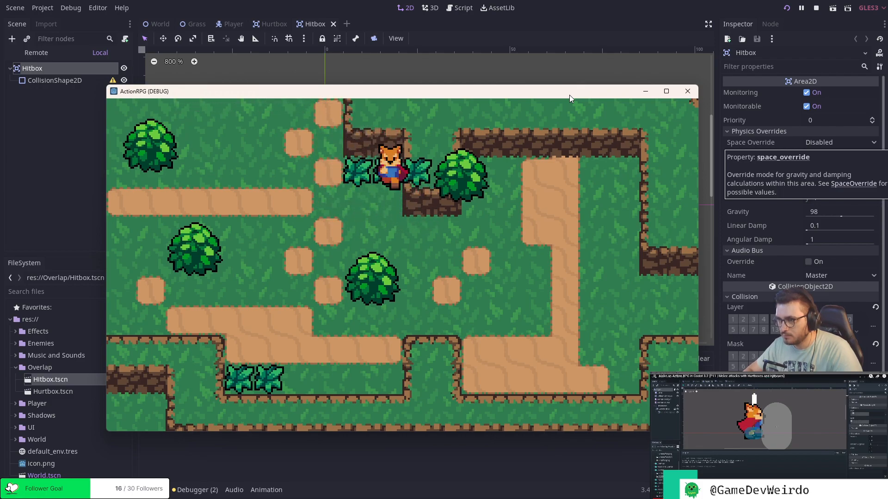
pyautogui.press('Left')
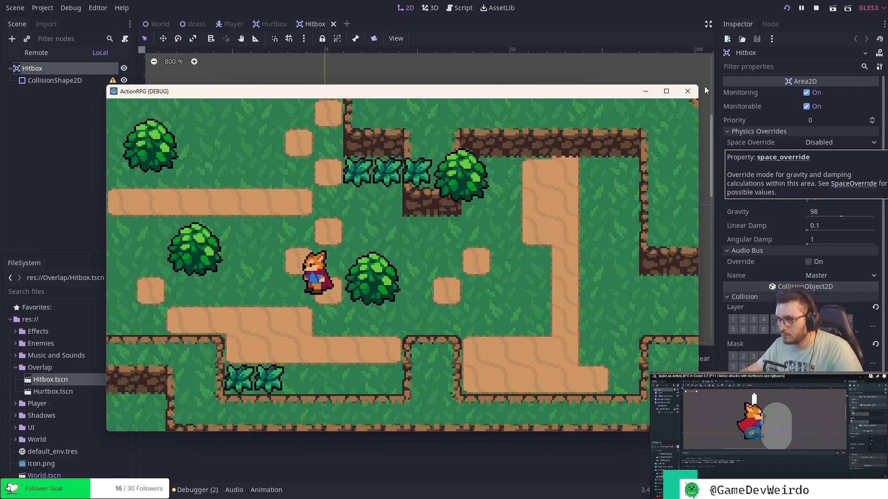
pyautogui.click(687, 91)
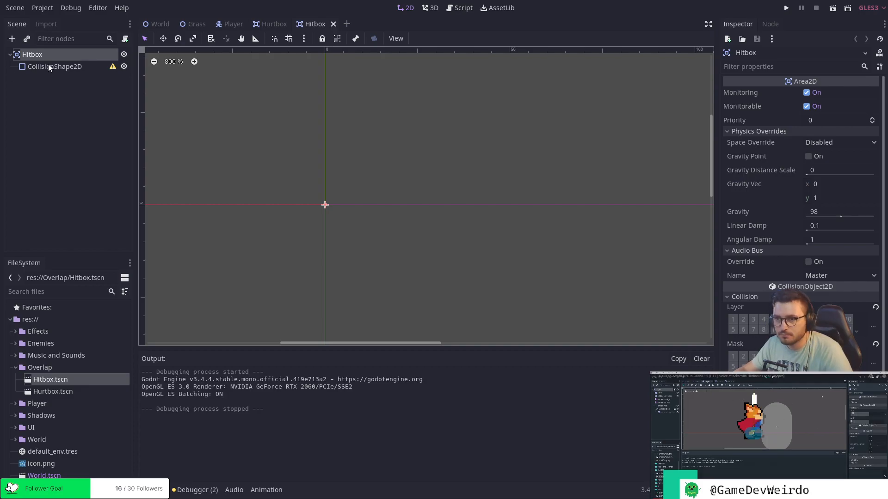
# In the Grass scene, set the Hurtbox's collision layer to 4 and save.
pyautogui.click(157, 24)
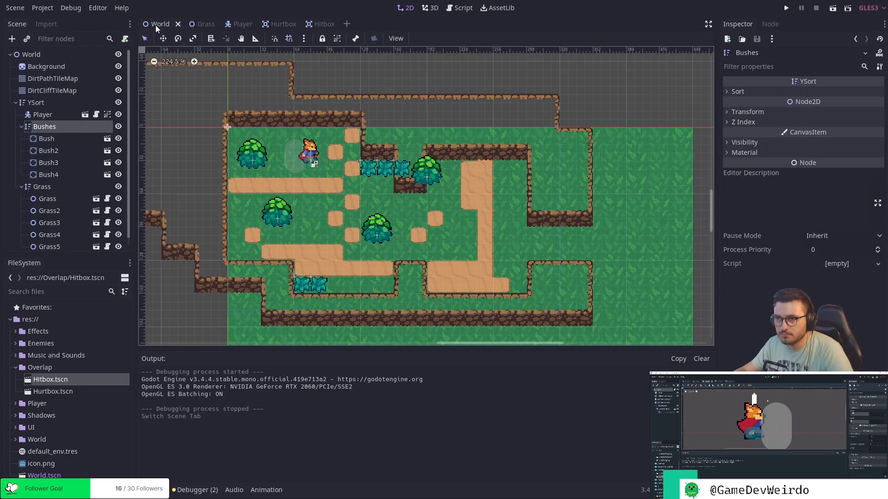
pyautogui.click(59, 91)
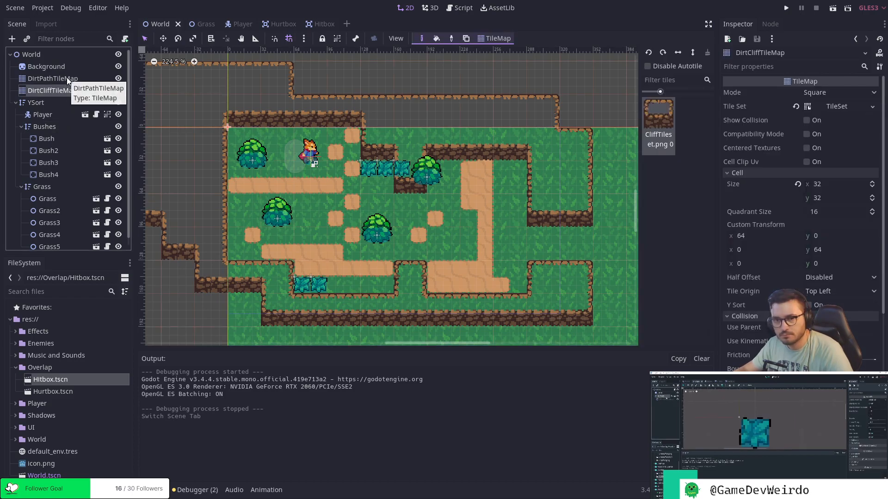
pyautogui.click(273, 24)
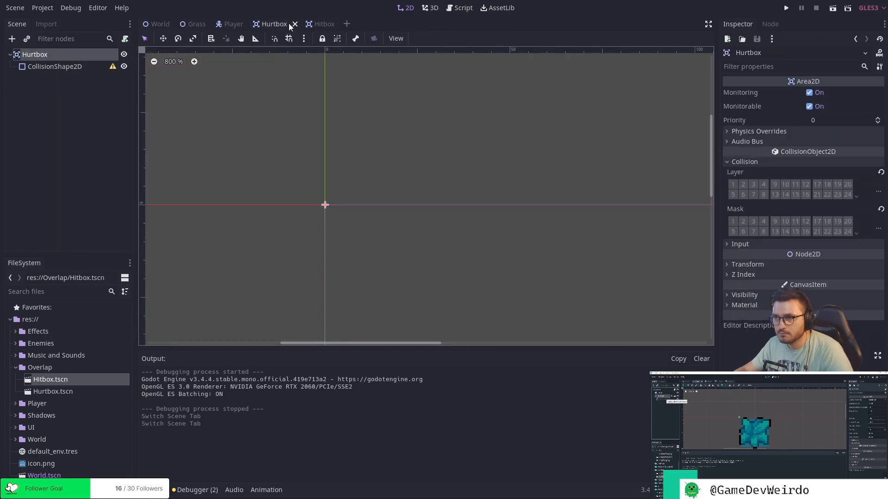
pyautogui.click(69, 100)
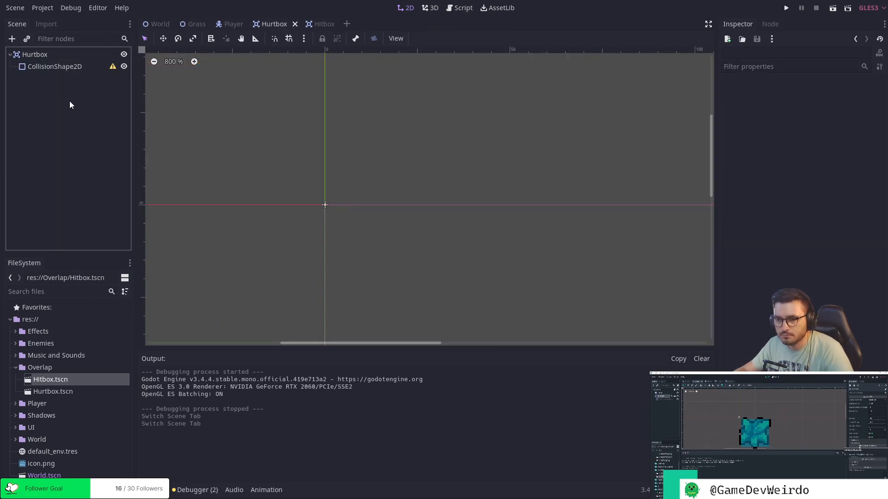
pyautogui.click(69, 55)
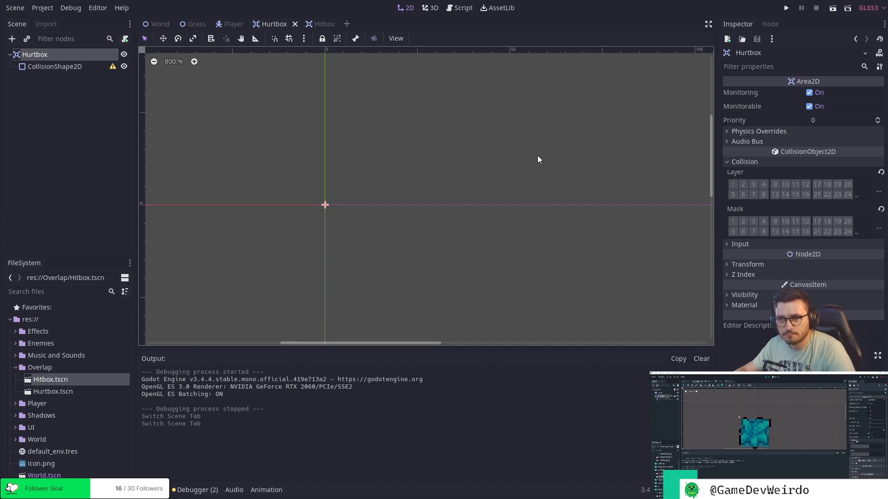
pyautogui.click(191, 24)
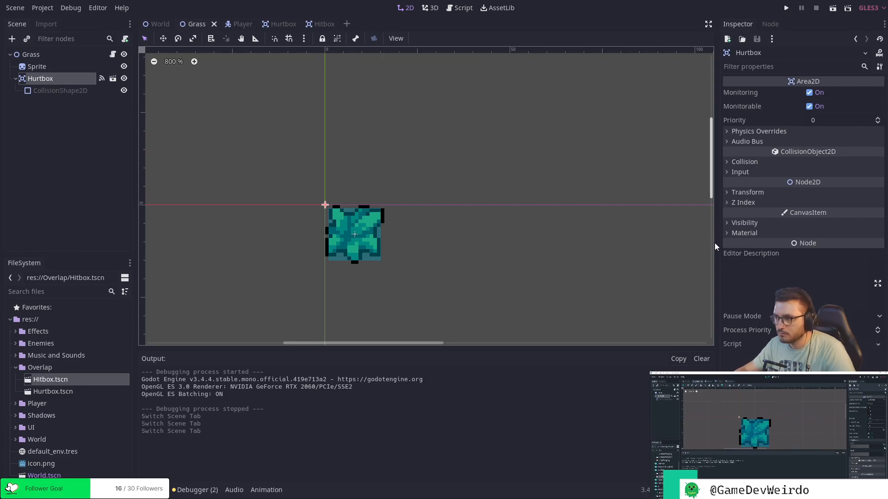
pyautogui.click(744, 161)
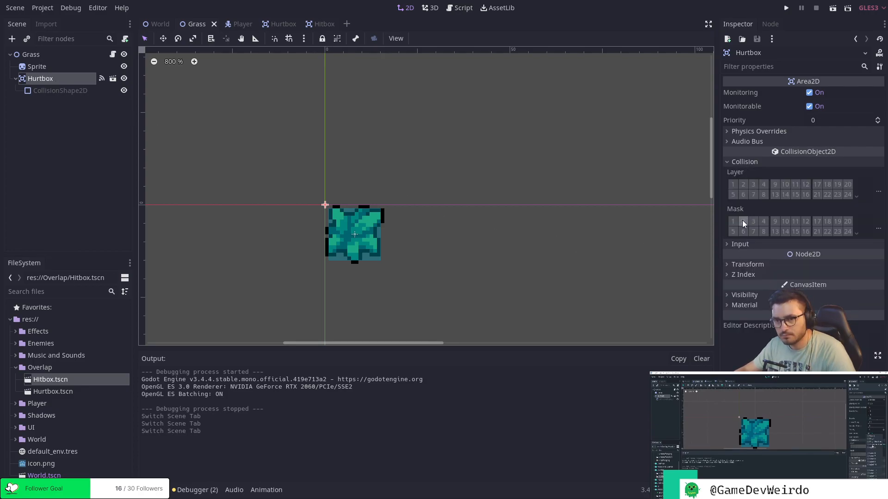
pyautogui.click(762, 185)
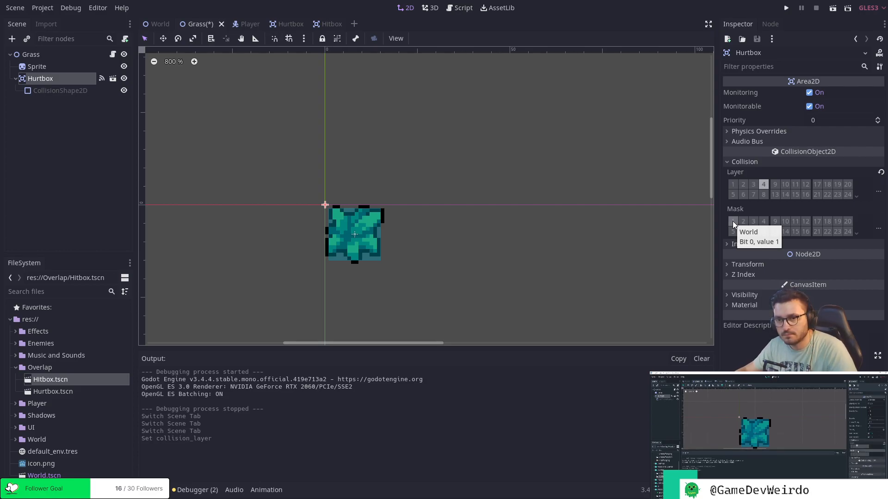
pyautogui.hotkey('ctrl', 's')
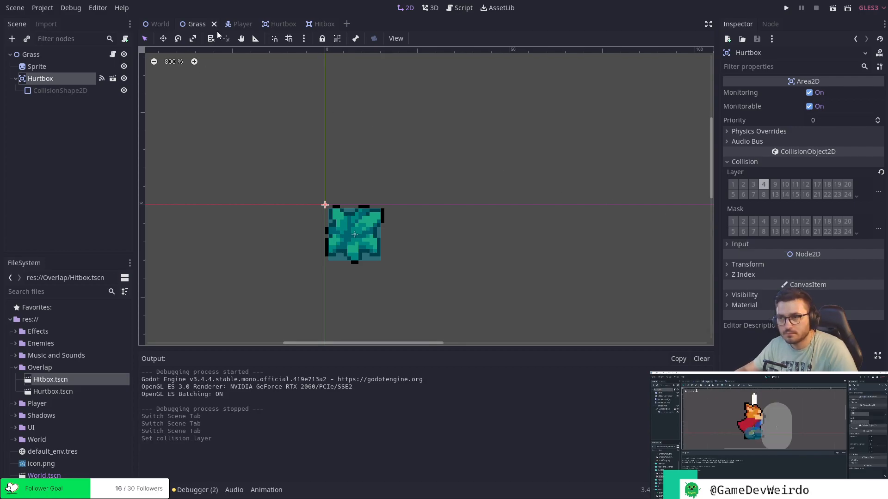
# In the Player scene, set the SwordHitbox's collision mask to 4 and save.
pyautogui.click(237, 24)
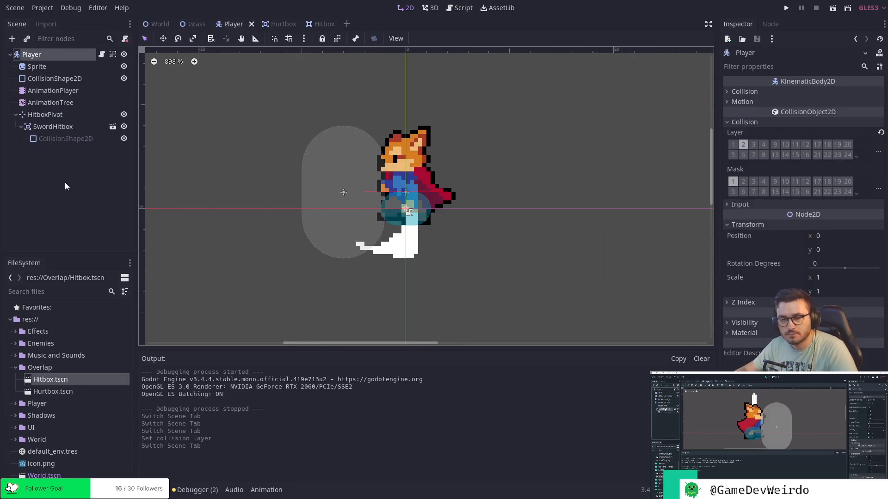
pyautogui.click(51, 126)
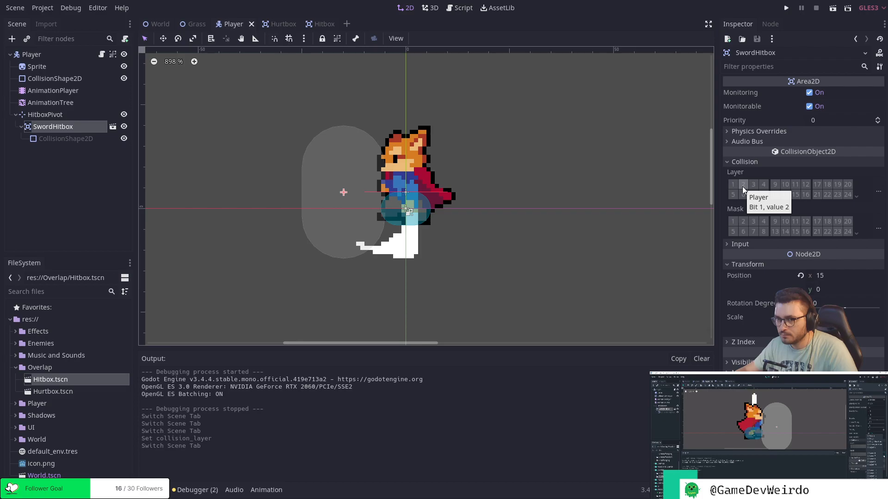
pyautogui.click(761, 223)
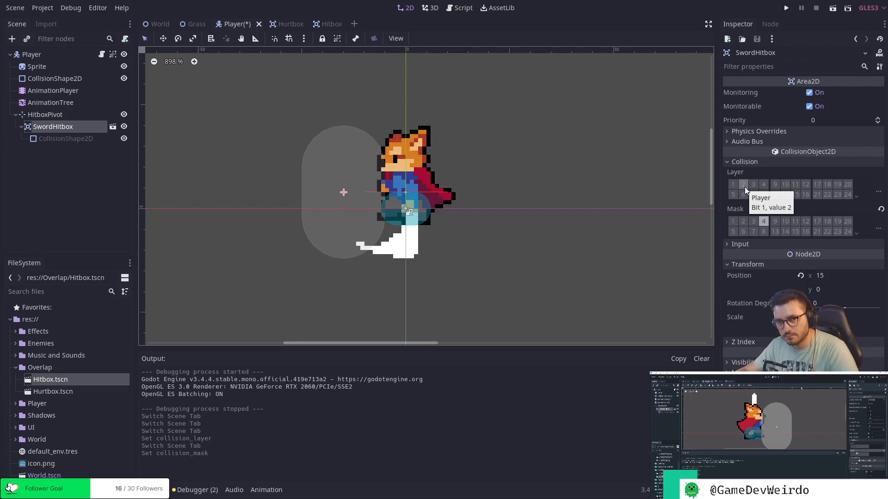
pyautogui.click(786, 7)
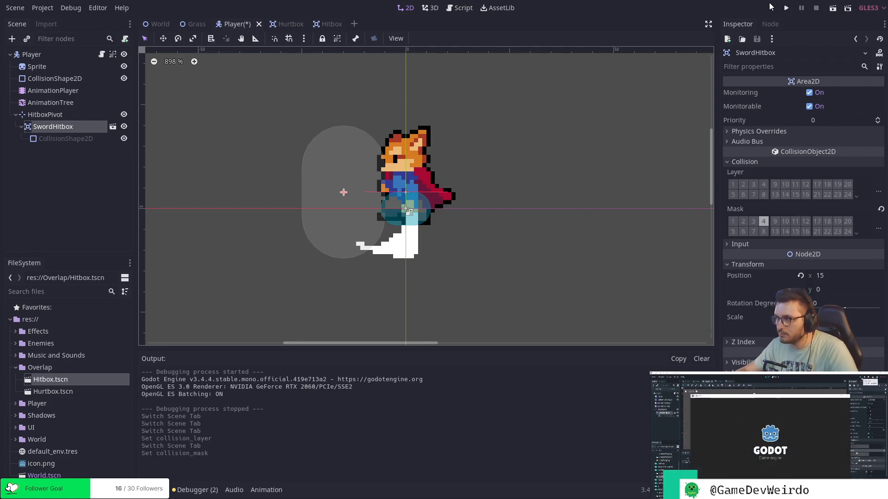
pyautogui.hotkey('ctrl', 's')
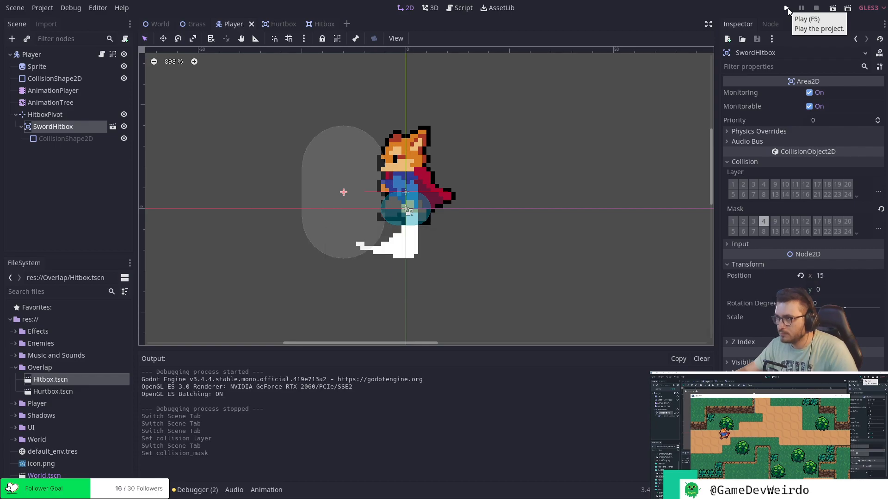
# Run the project and test the sword attack on the three grass tufts below the northern cliff.
pyautogui.click(787, 8)
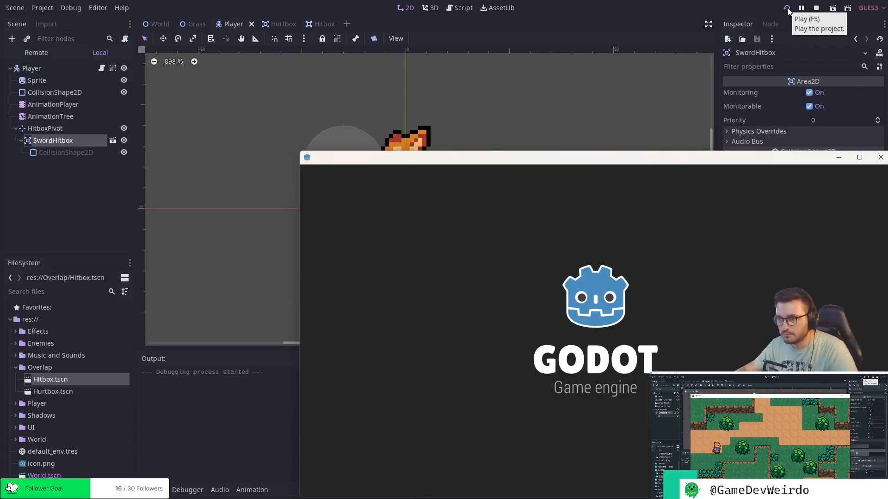
pyautogui.press('Left')
pyautogui.press('Down')
pyautogui.press('Right')
pyautogui.press('Down')
pyautogui.press('Left')
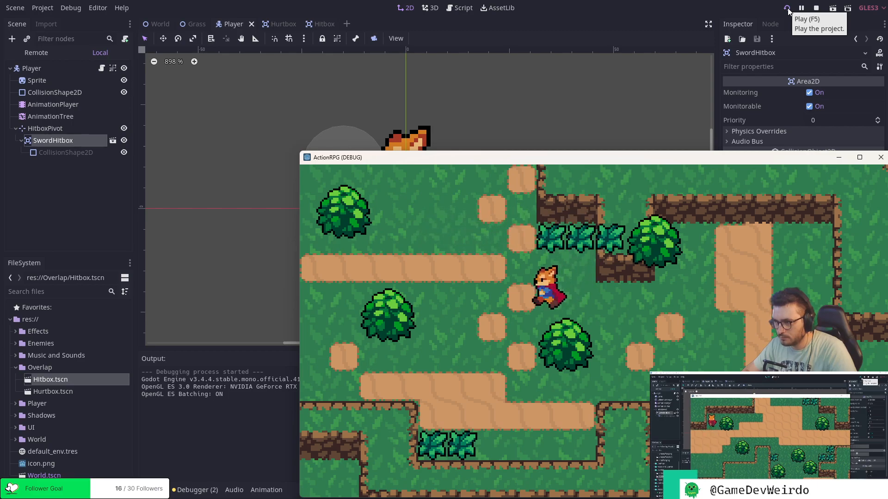
pyautogui.press('Up')
pyautogui.press('Right')
pyautogui.press('space')
pyautogui.press('Up')
pyautogui.press('Right')
pyautogui.press('space')
# Attack the two grass tufts in the southern cliff alcove, then walk the player to the eastern part of the map.
pyautogui.press('Down')
pyautogui.press('Down')
pyautogui.press('Left')
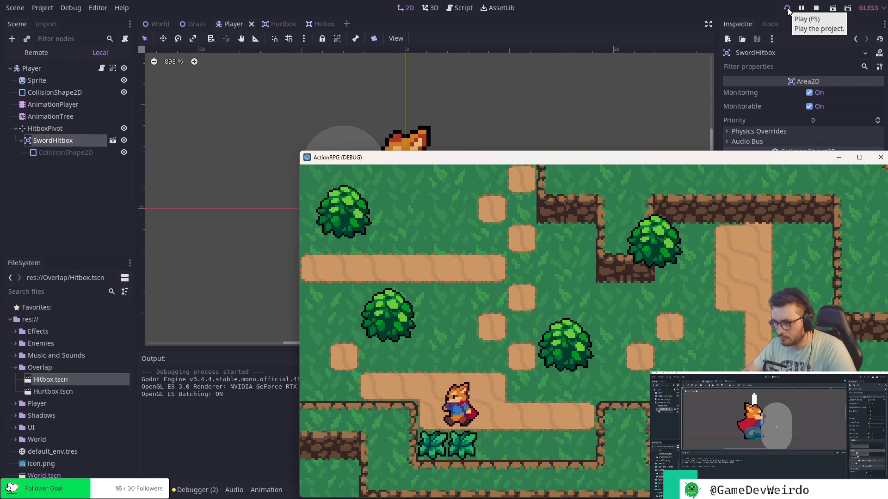
pyautogui.press('Right')
pyautogui.press('Left')
pyautogui.press('space')
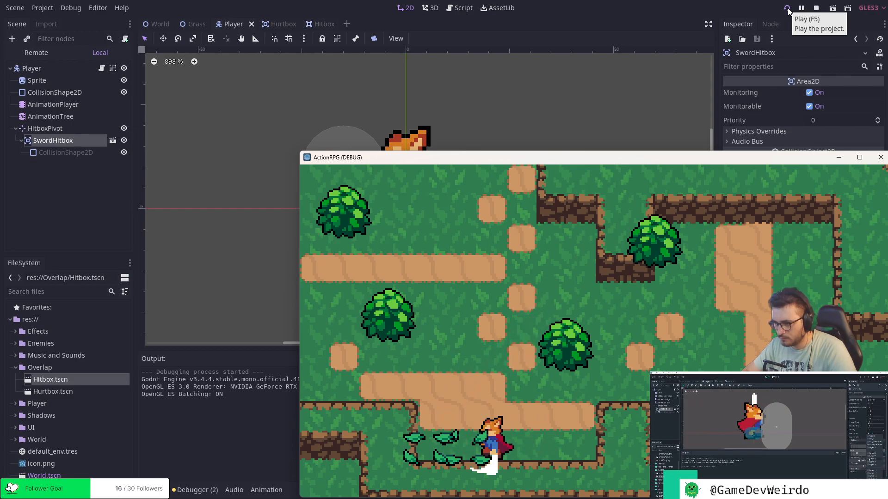
pyautogui.press('Up')
pyautogui.press('Right')
pyautogui.press('space')
pyautogui.press('Right')
pyautogui.press('Down')
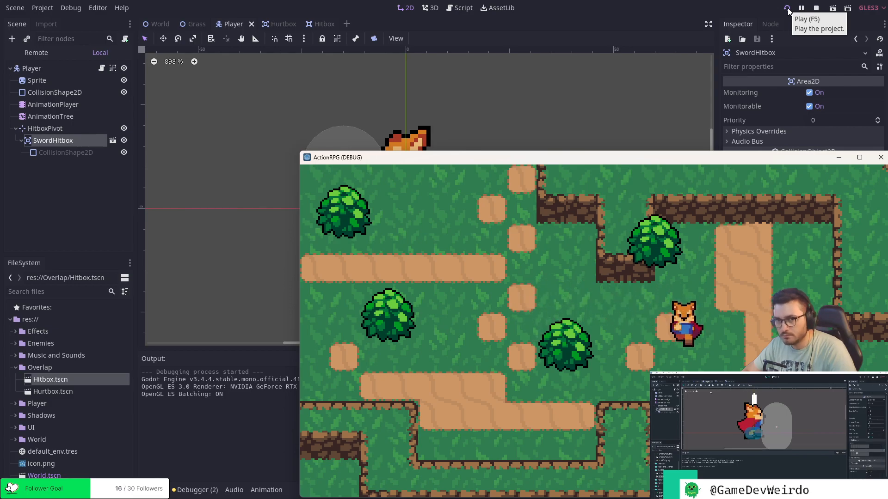
# Walk the player south to the dirt patch by the southern cliff edge and close the running game.
pyautogui.press('Down')
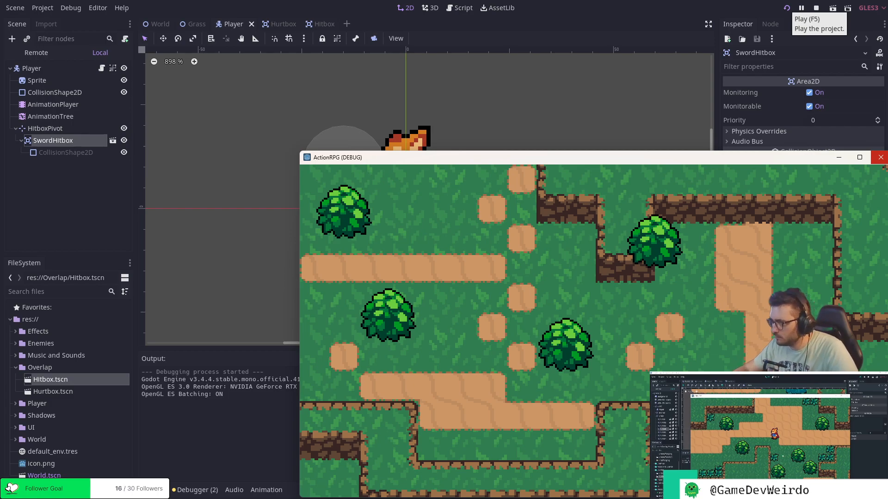
pyautogui.moveTo(804, 159); pyautogui.dragTo(604, 54)
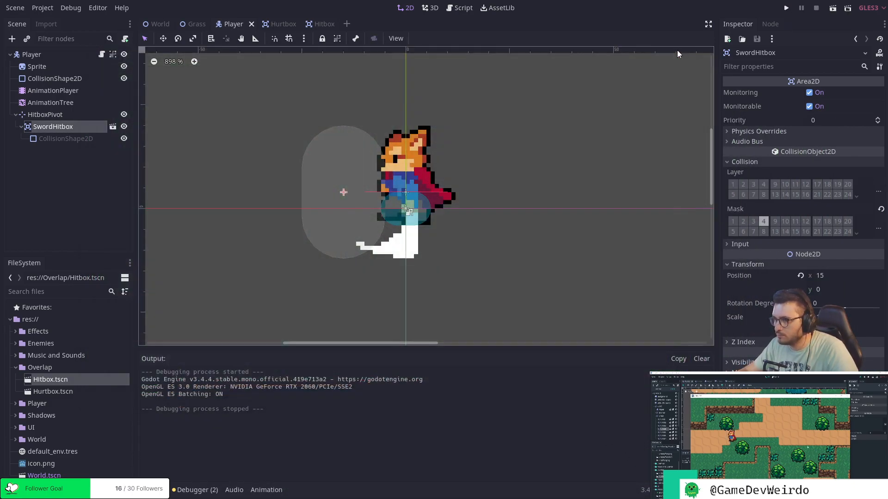
pyautogui.click(679, 51)
# In the World scene, duplicate the first Grass instance inside the Grass group.
pyautogui.click(153, 23)
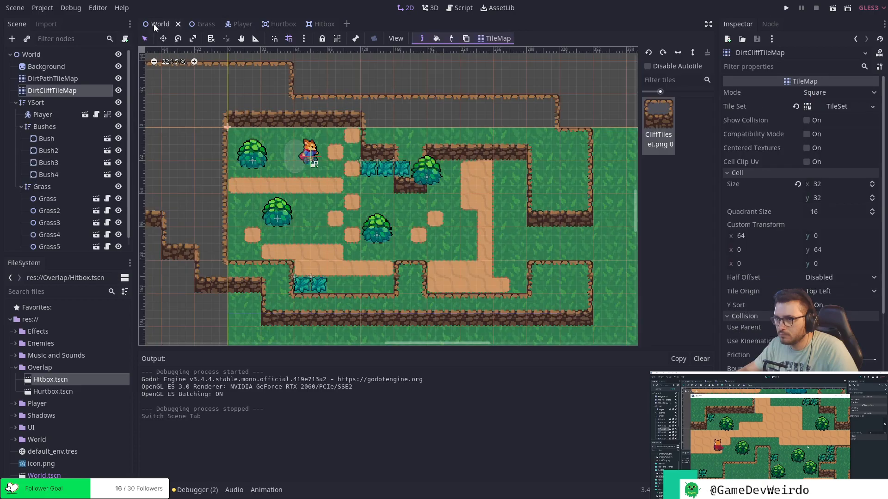
pyautogui.click(56, 199)
pyautogui.click(63, 212)
pyautogui.click(68, 224)
pyautogui.click(64, 235)
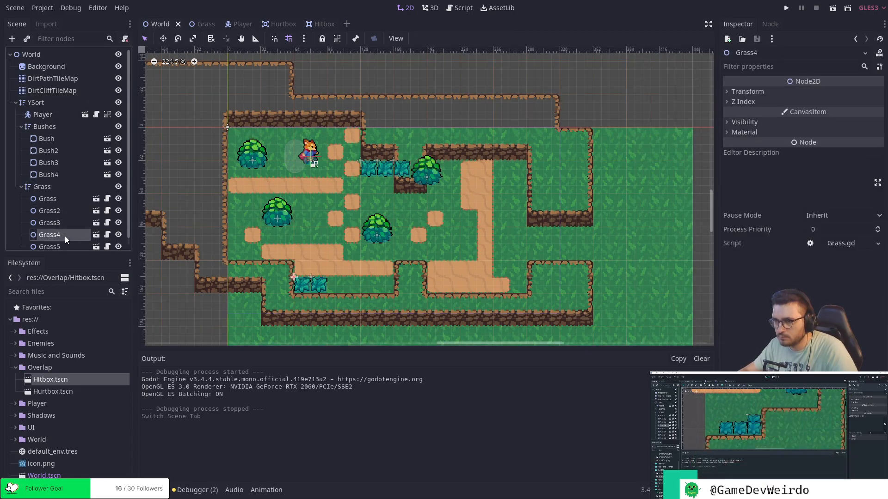
pyautogui.click(56, 210)
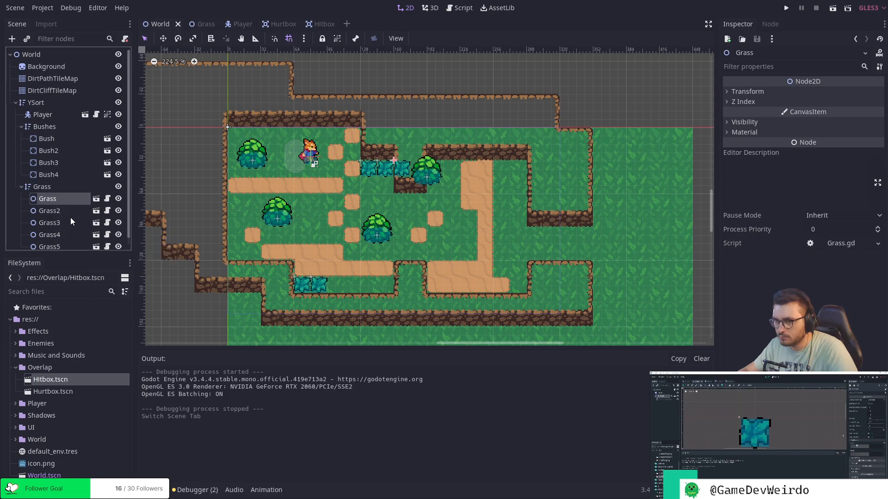
pyautogui.hotkey('ctrl', 'd')
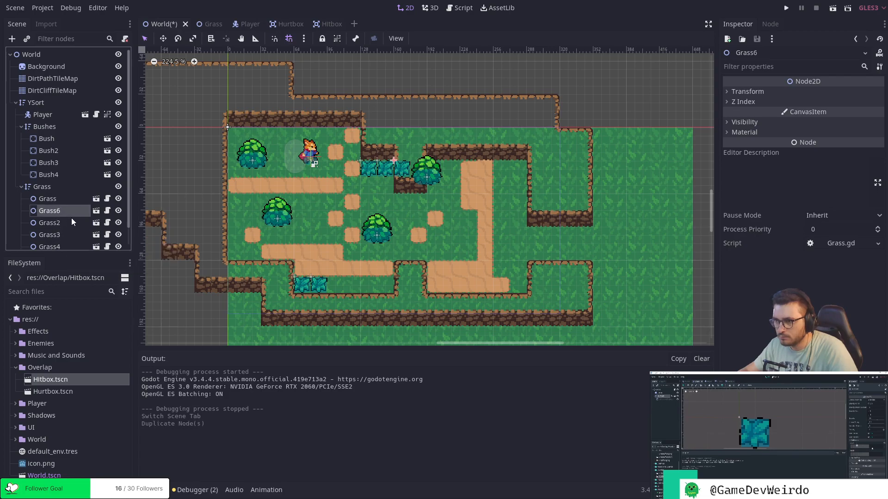
# Move Grass6 to (96, 0) and Grass to (80, 0) just below the northern cliff, and save the World scene.
pyautogui.click(368, 171)
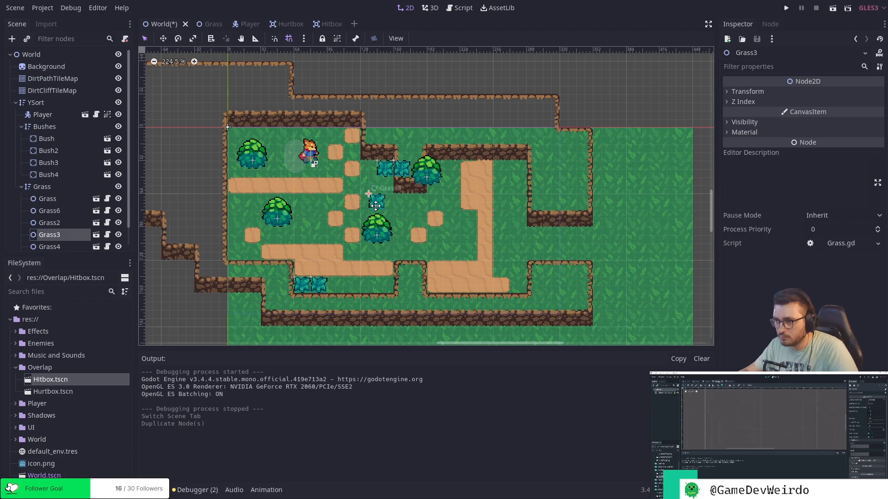
pyautogui.moveTo(399, 174); pyautogui.dragTo(318, 139)
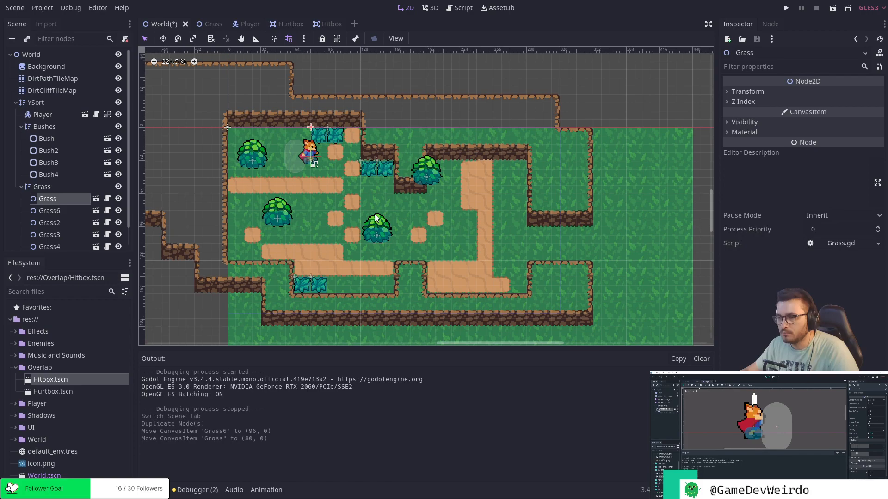
pyautogui.hotkey('ctrl', 's')
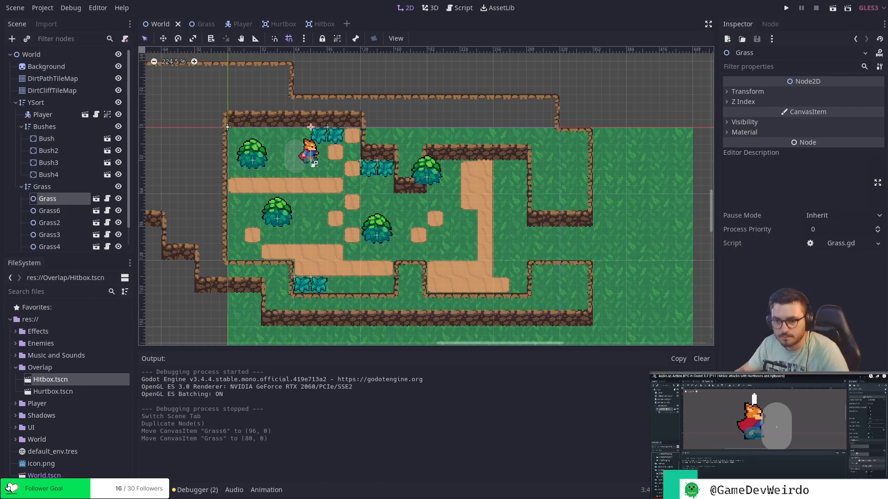
# Collapse the Bushes and Grass groups in the scene tree and select the Player node.
pyautogui.click(21, 126)
pyautogui.click(21, 138)
pyautogui.click(41, 114)
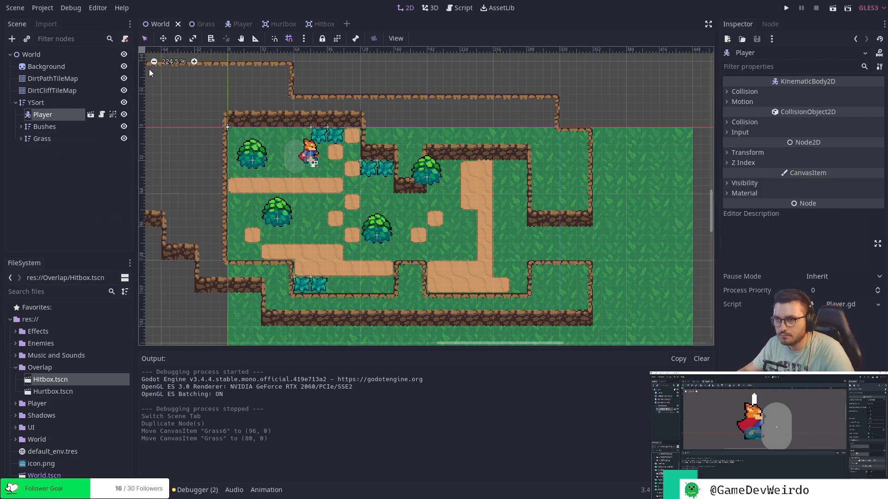
# Review the Grass, Player, Hurtbox and Hitbox scenes, comparing their collision layer and mask settings.
pyautogui.click(201, 24)
pyautogui.click(242, 25)
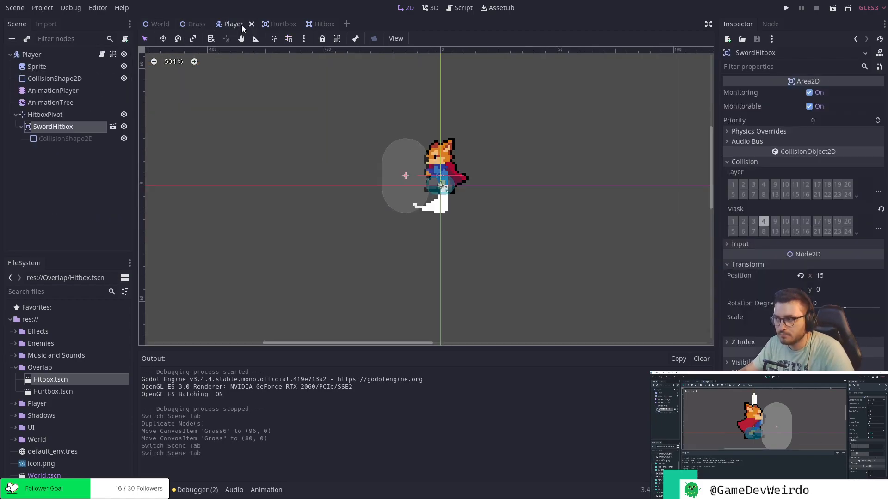
pyautogui.click(188, 23)
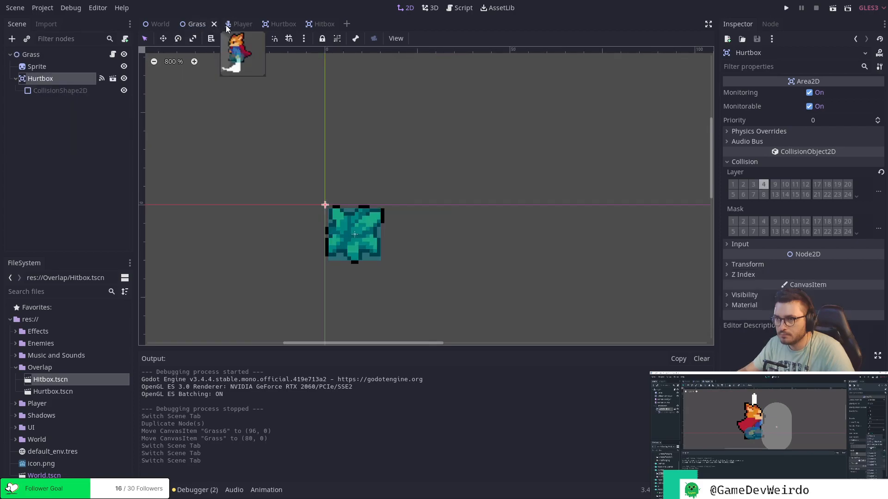
pyautogui.click(235, 25)
pyautogui.click(282, 24)
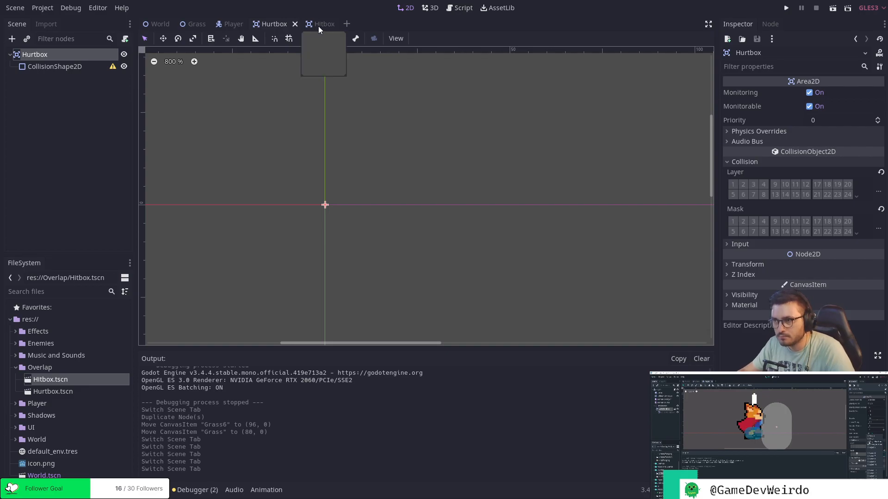
pyautogui.click(318, 26)
pyautogui.click(273, 24)
pyautogui.scroll(-1, 331, 92)
pyautogui.scroll(-1, 330, 92)
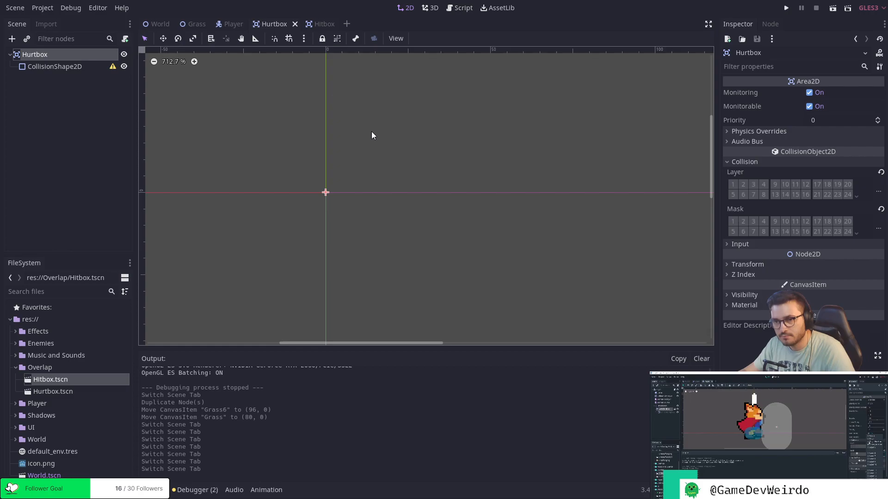
pyautogui.moveTo(416, 171); pyautogui.dragTo(283, 62, button='middle')
pyautogui.scroll(-11, 283, 62)
pyautogui.click(228, 24)
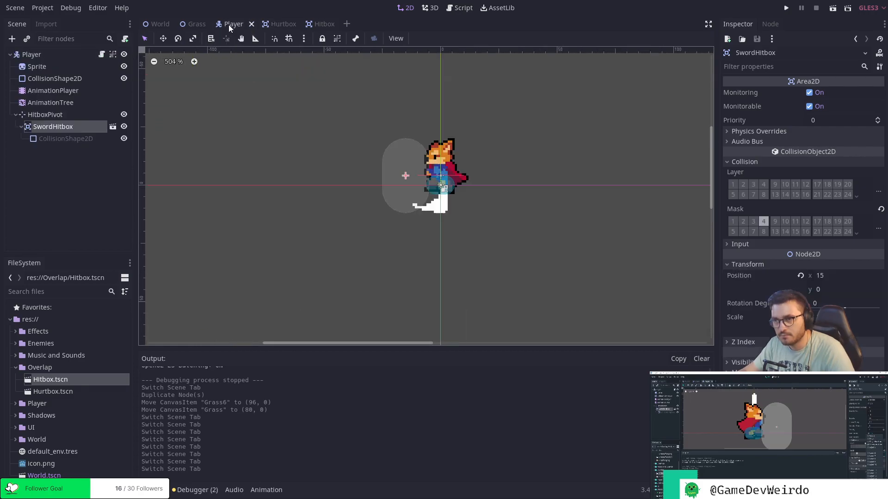
pyautogui.scroll(6, 371, 125)
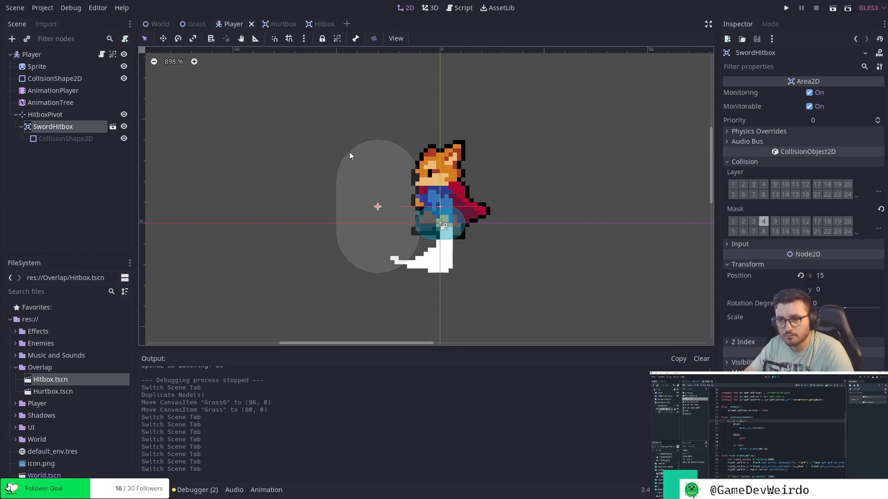
# In the Player script, replace the _process(delta) function header with _physics_process(delta) and save.
pyautogui.click(459, 8)
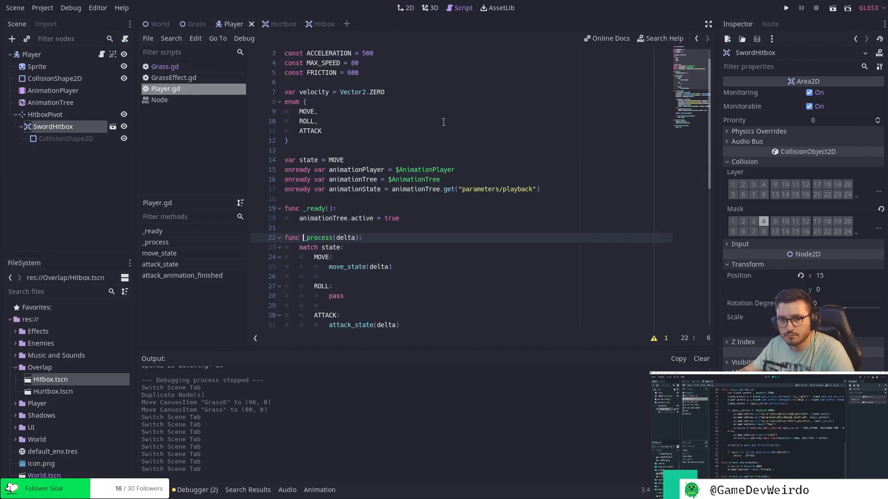
pyautogui.scroll(-4, 443, 122)
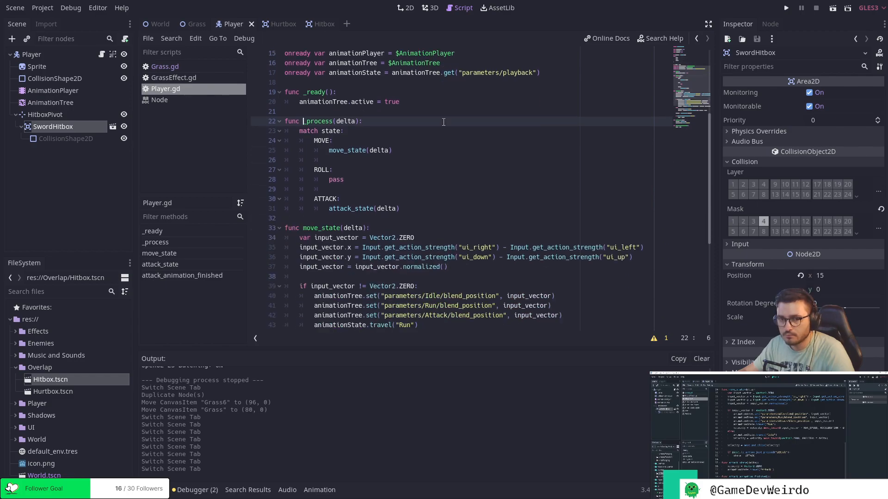
pyautogui.scroll(-6, 443, 122)
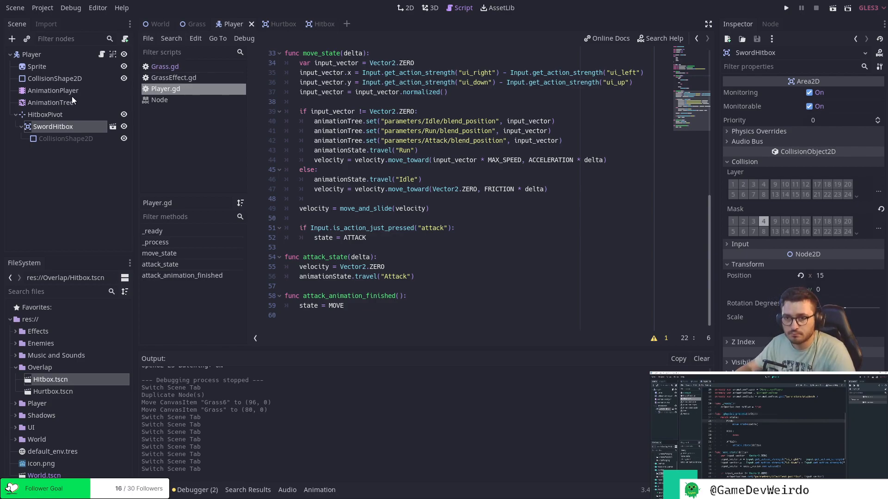
pyautogui.scroll(9, 504, 183)
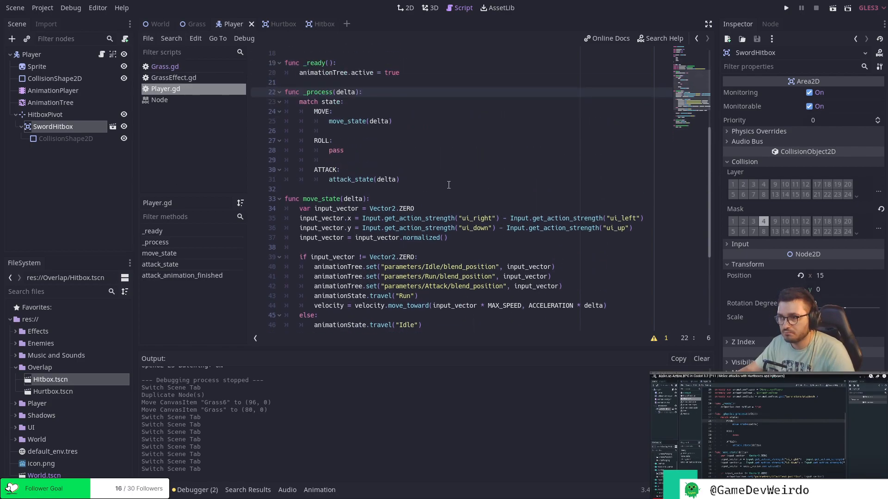
pyautogui.click(308, 209)
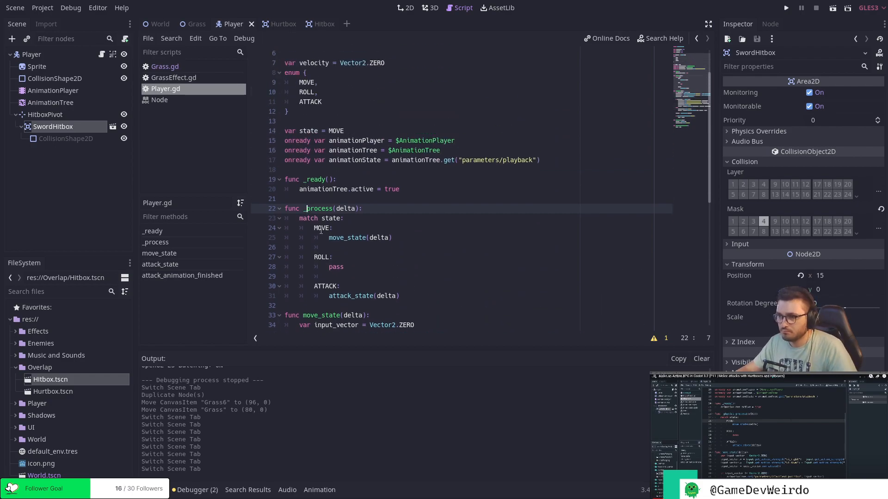
pyautogui.write('phys')
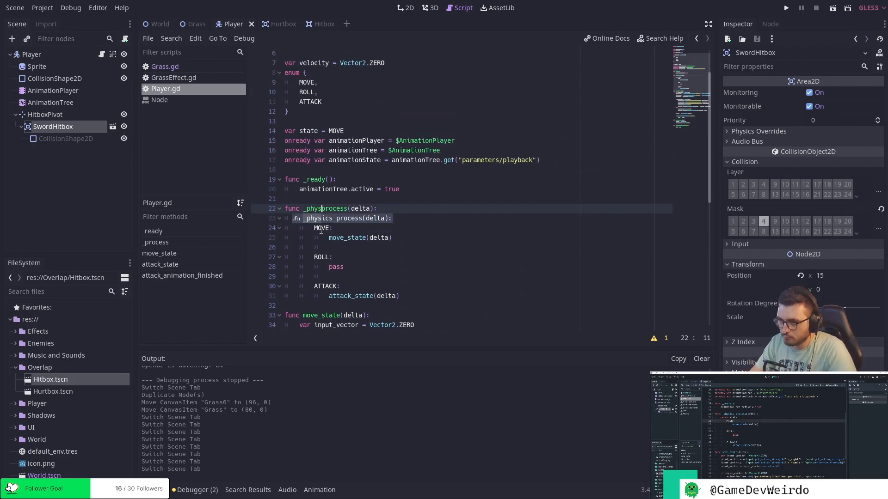
pyautogui.press('Return')
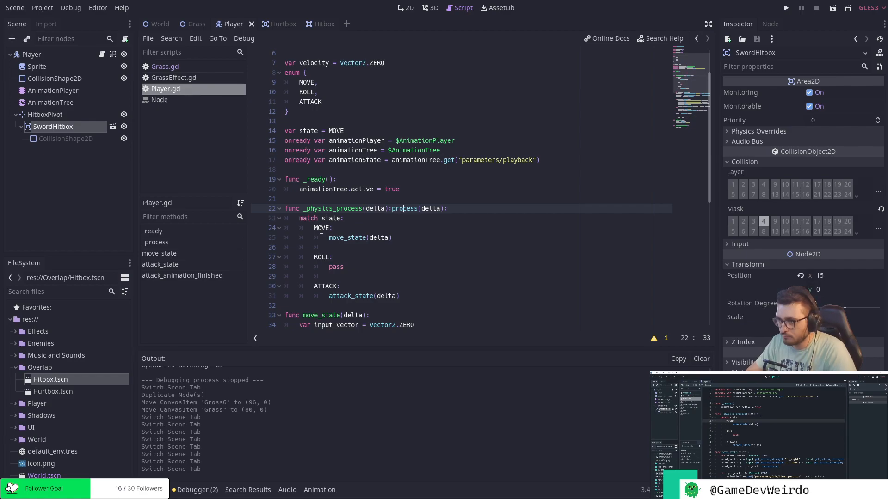
pyautogui.press('End')
pyautogui.press('BackSpace')
pyautogui.press('BackSpace')
pyautogui.press('BackSpace')
pyautogui.press('BackSpace')
pyautogui.press('BackSpace')
pyautogui.press('BackSpace')
pyautogui.press('BackSpace')
pyautogui.press('BackSpace')
pyautogui.press('BackSpace')
pyautogui.press('BackSpace')
pyautogui.press('BackSpace')
pyautogui.press('BackSpace')
pyautogui.press('BackSpace')
pyautogui.press('BackSpace')
pyautogui.press('BackSpace')
pyautogui.hotkey('ctrl', 's')
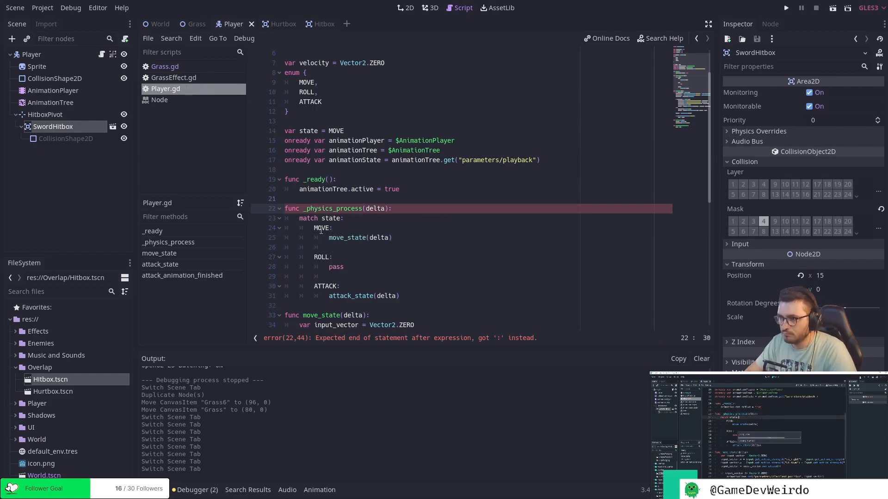
pyautogui.press('Down')
pyautogui.press('Down')
pyautogui.press('Down')
pyautogui.press('Down')
pyautogui.press('Down')
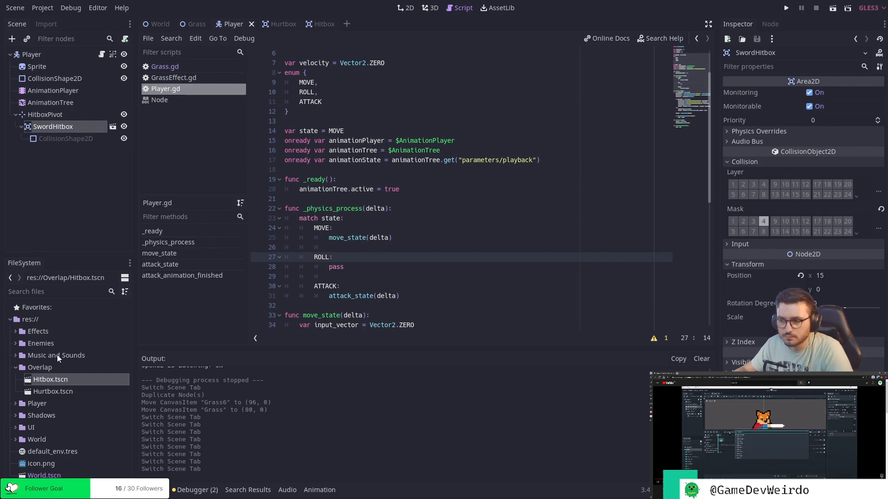
# Create a new animation named RollDown in the Player's AnimationPlayer.
pyautogui.click(376, 93)
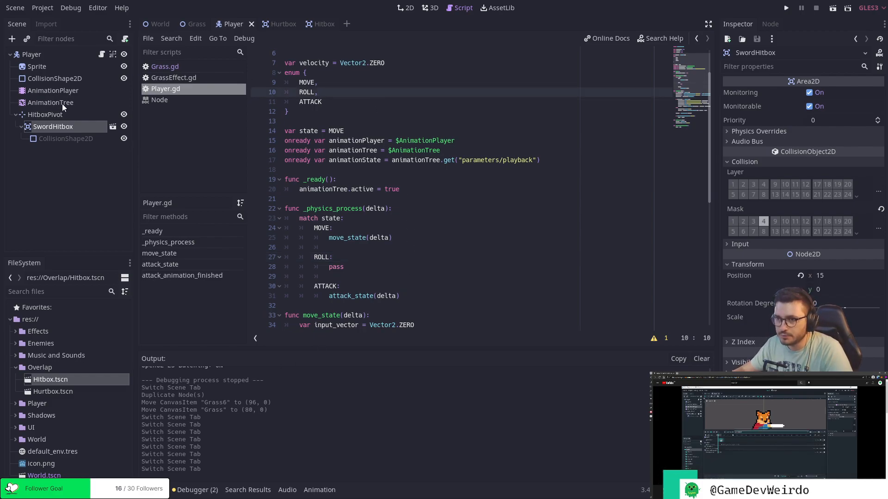
pyautogui.click(62, 103)
pyautogui.click(69, 91)
pyautogui.moveTo(324, 345); pyautogui.dragTo(296, 279)
pyautogui.click(286, 290)
pyautogui.click(290, 306)
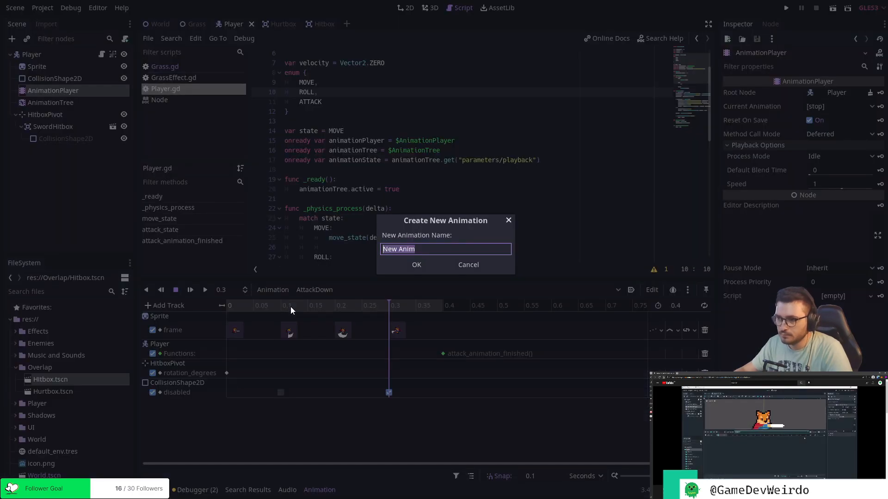
pyautogui.write('RollDown')
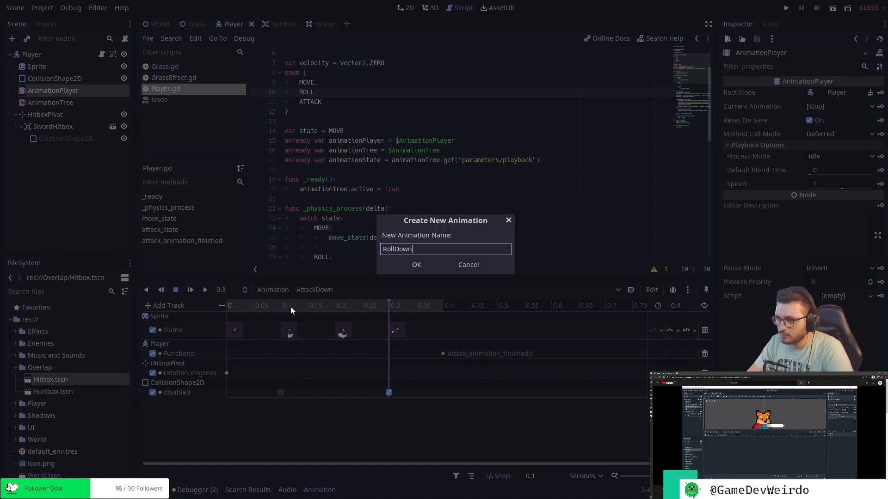
pyautogui.press('Return')
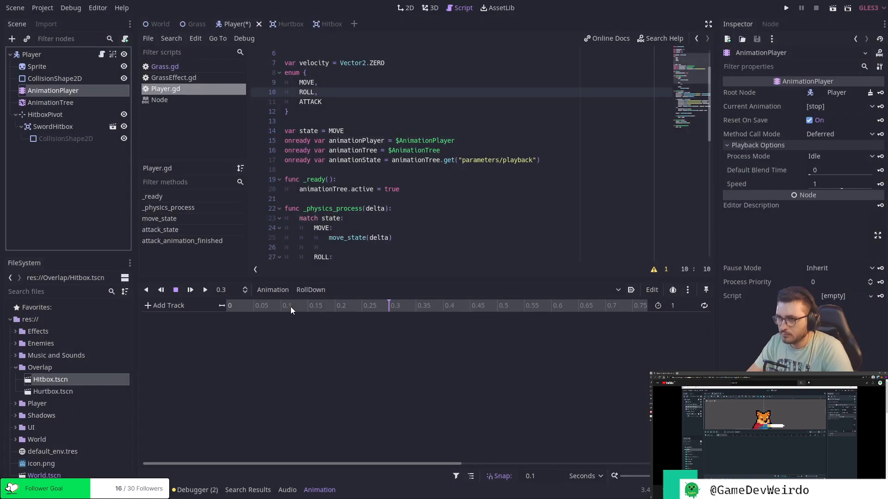
# Set the RollDown animation's length to 0.5 seconds and show the player in the 2D view.
pyautogui.click(678, 306)
pyautogui.write('0.5')
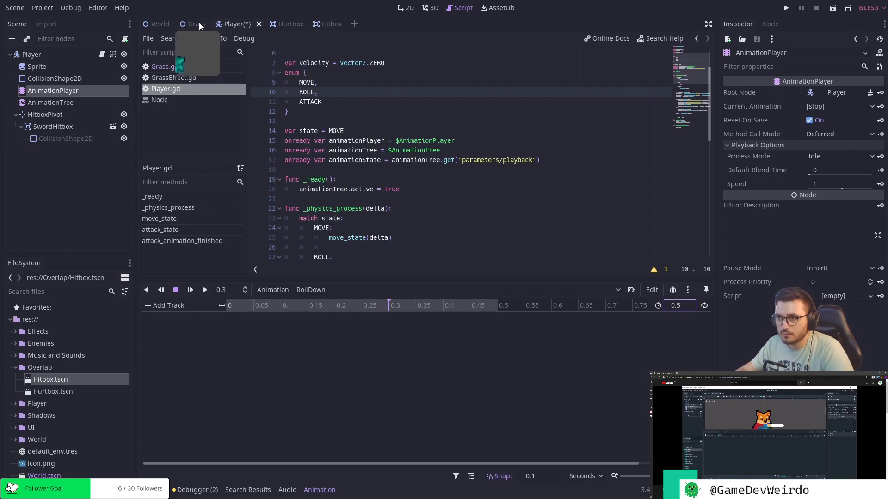
pyautogui.click(407, 8)
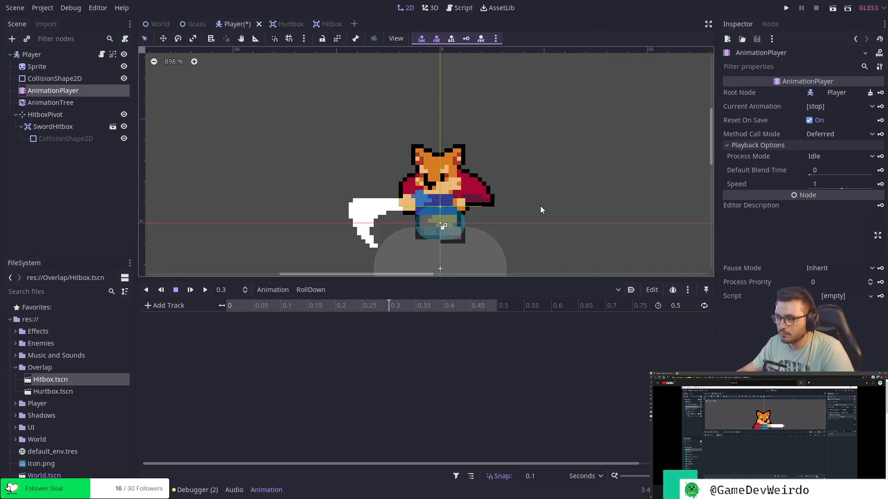
pyautogui.scroll(3, 532, 194)
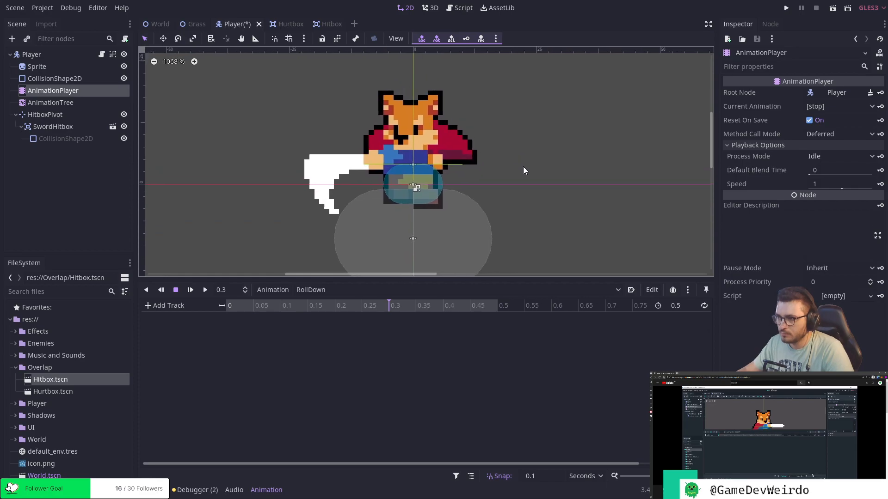
pyautogui.click(688, 307)
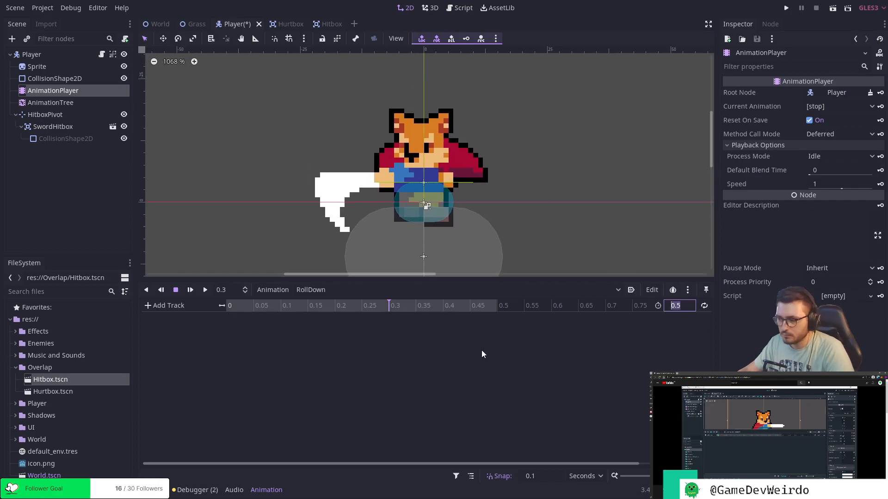
# Add a frame track for the Sprite to the RollDown animation, keying frame 55 at 0 seconds.
pyautogui.click(241, 306)
pyautogui.click(263, 307)
pyautogui.click(229, 307)
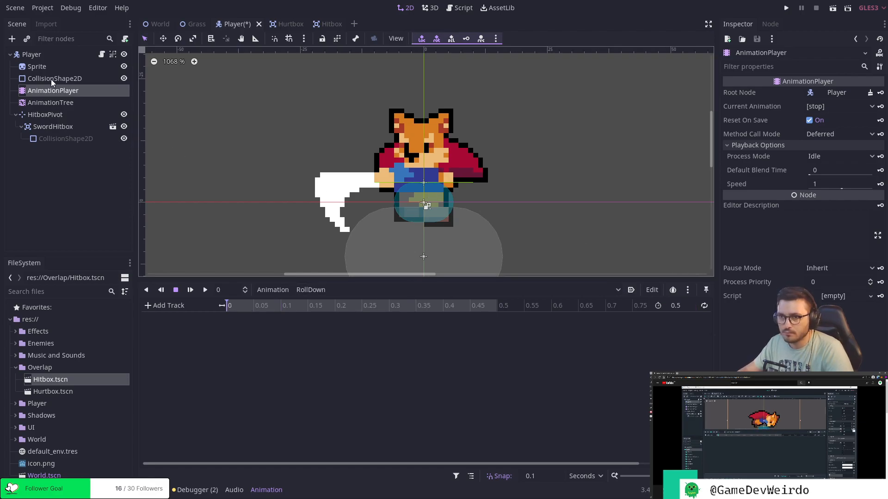
pyautogui.click(45, 66)
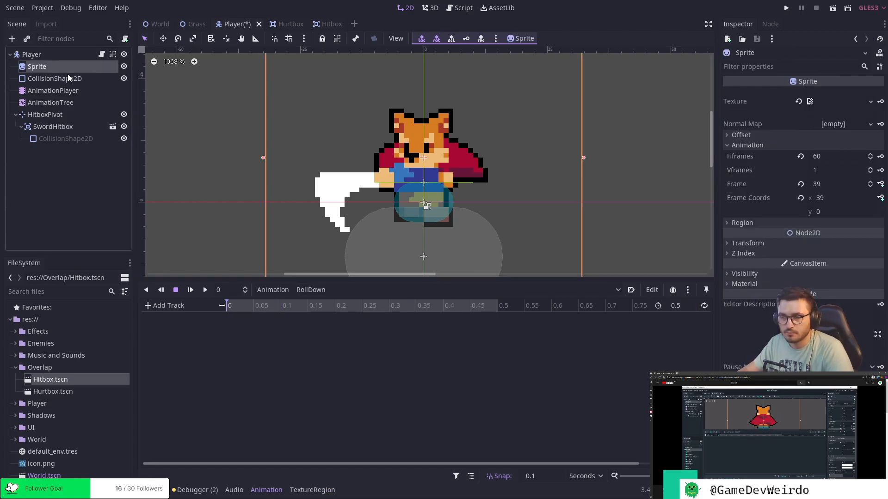
pyautogui.click(836, 184)
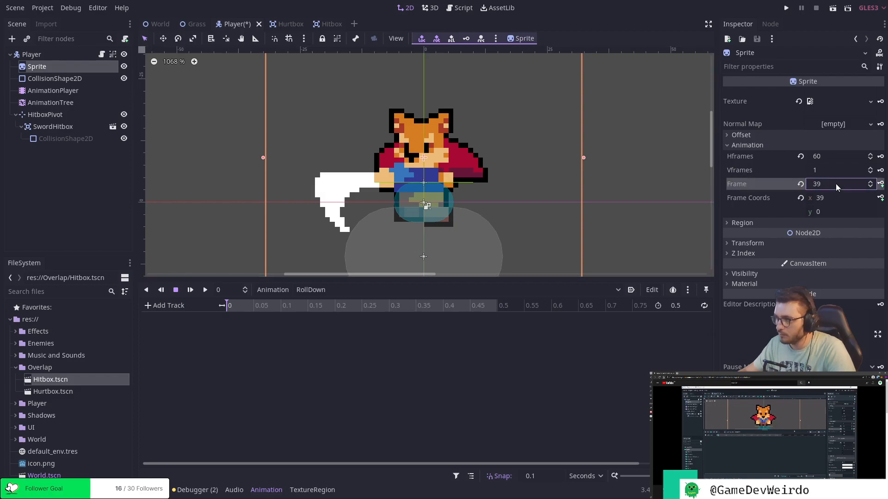
pyautogui.write('54')
pyautogui.press('Return')
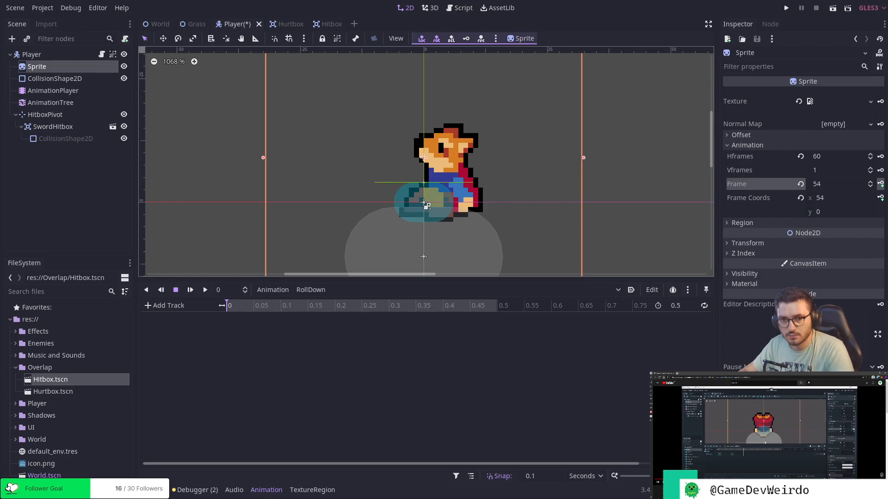
pyautogui.click(870, 183)
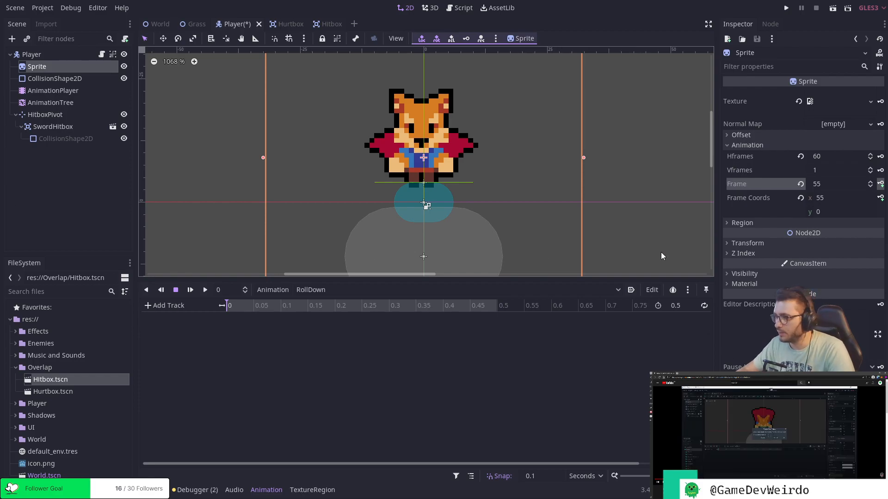
pyautogui.click(880, 184)
pyautogui.click(408, 264)
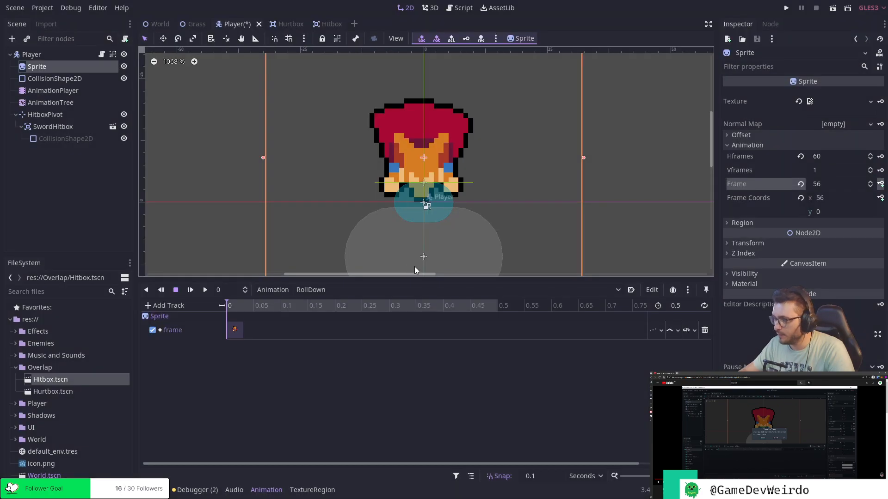
# Key Sprite frames 56, 57, 58 and 59 at 0.1, 0.2, 0.3 and 0.4 seconds in the RollDown animation.
pyautogui.click(281, 307)
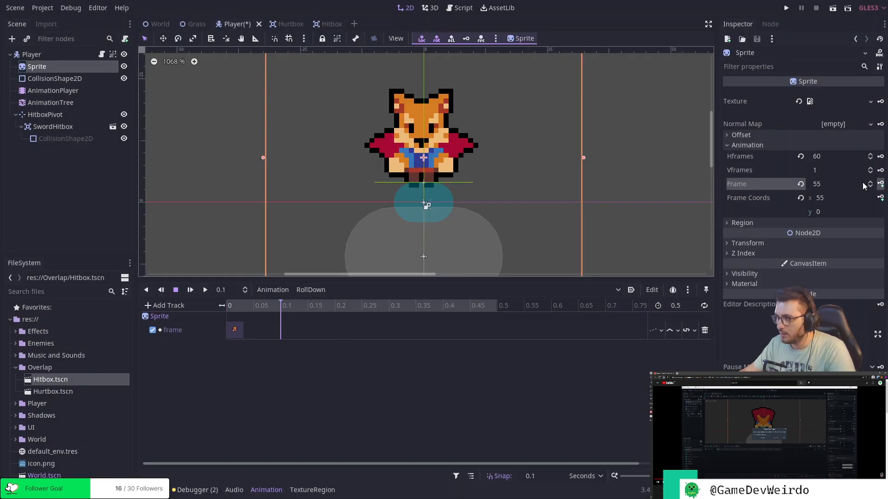
pyautogui.click(880, 184)
pyautogui.click(880, 184)
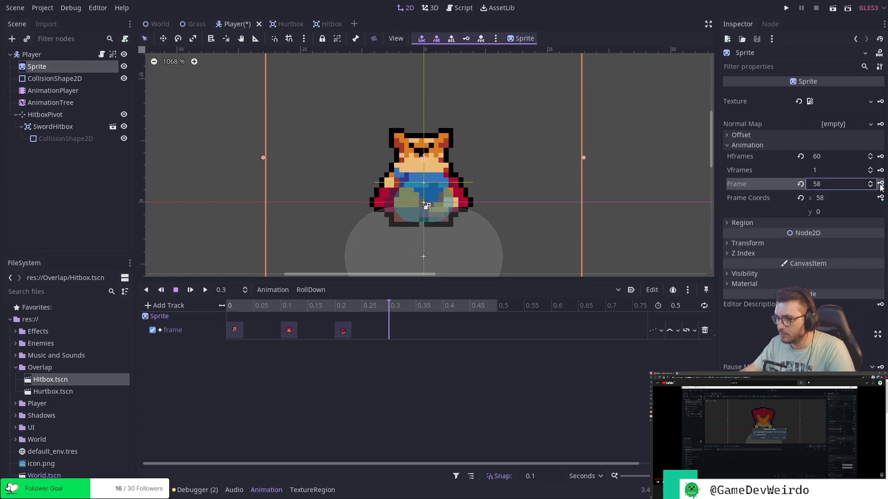
pyautogui.click(881, 184)
pyautogui.click(880, 184)
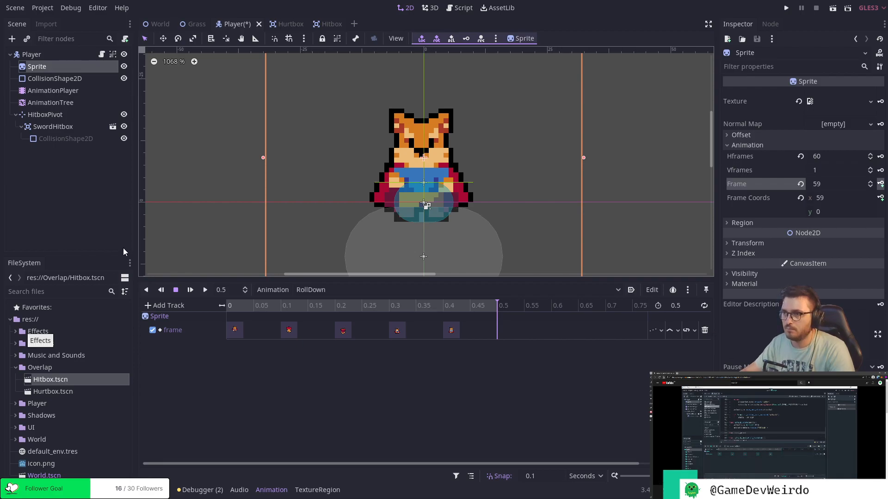
# In the Player script, declare a function roll_animation_finished() between attack_state and attack_animation_finished.
pyautogui.click(465, 9)
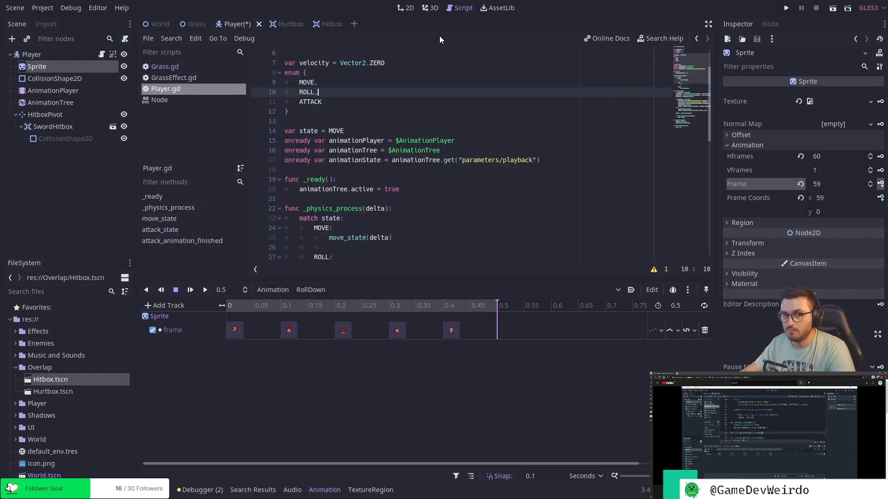
pyautogui.scroll(2, 278, 196)
pyautogui.scroll(-1, 324, 200)
pyautogui.scroll(1, 342, 202)
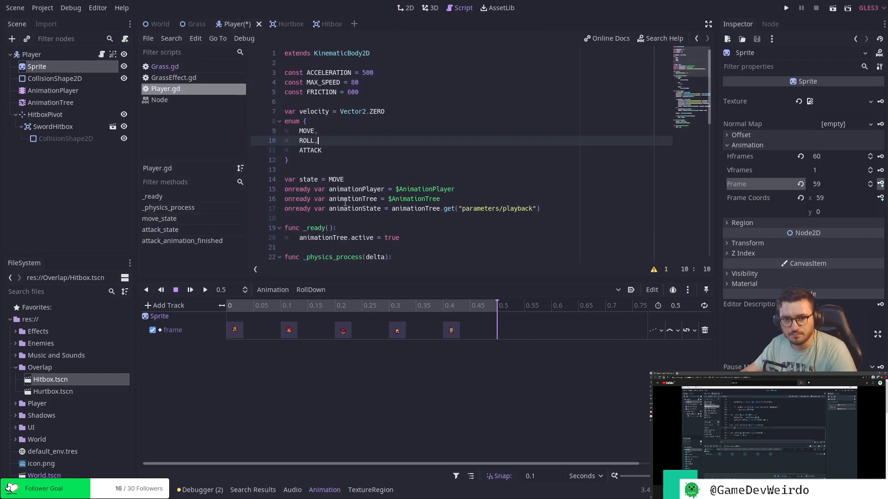
pyautogui.scroll(-13, 359, 227)
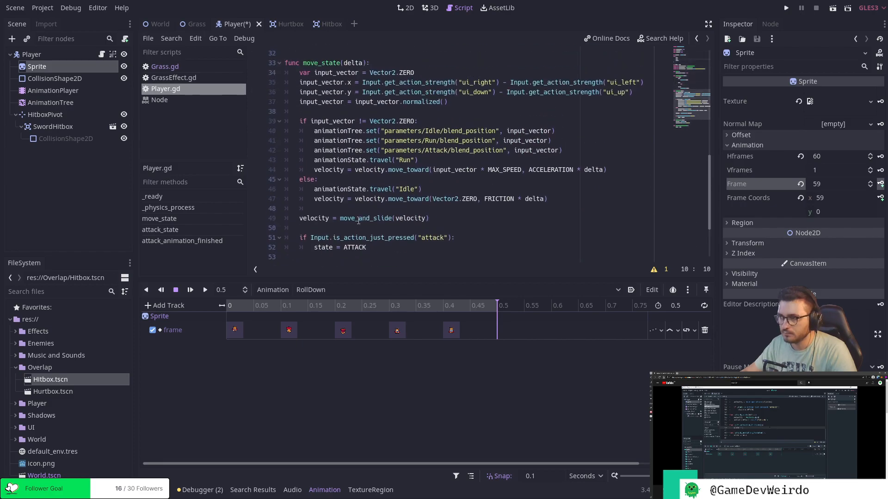
pyautogui.click(351, 219)
pyautogui.press('Return')
pyautogui.press('Return')
pyautogui.press('Up')
pyautogui.write('func ')
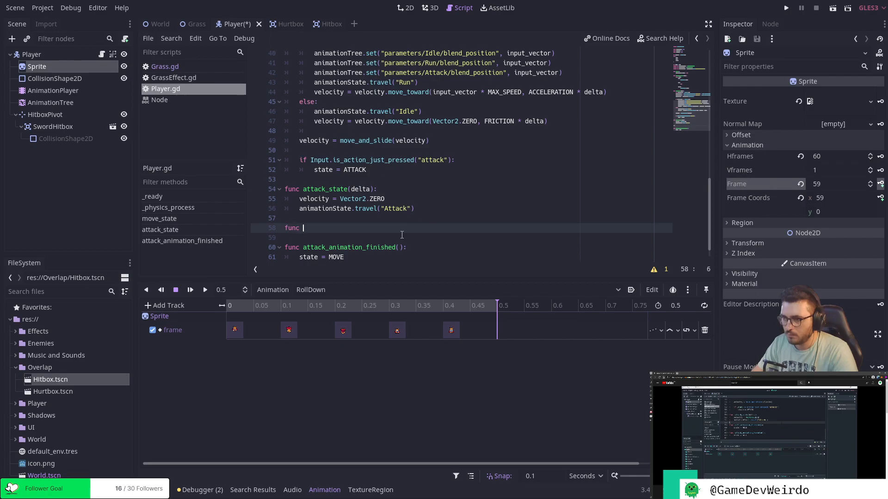
pyautogui.write('roll_anim')
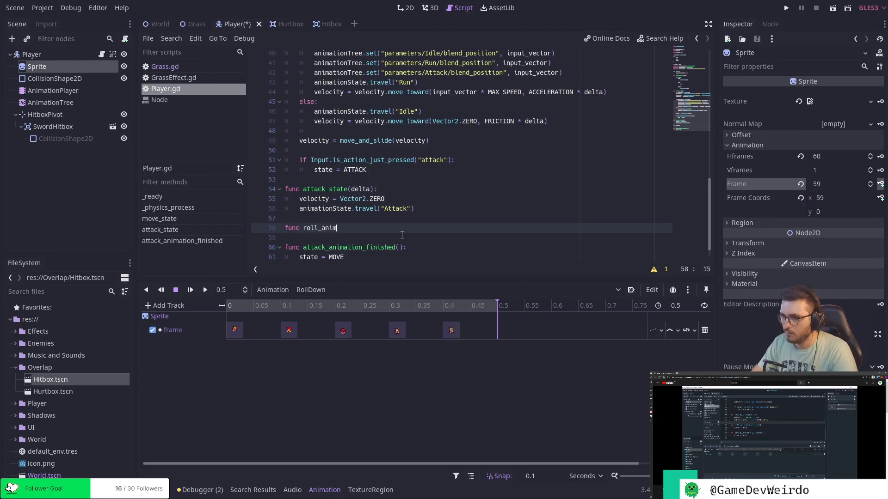
pyautogui.write('ation_f')
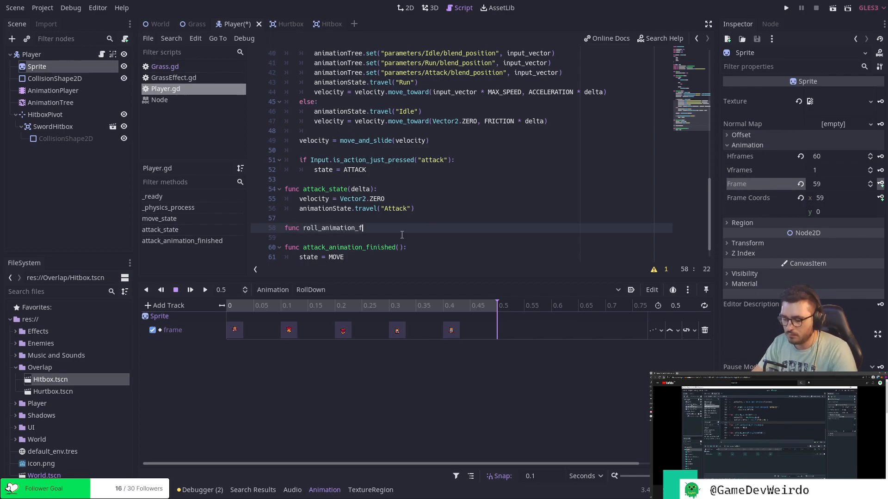
pyautogui.write('inished()')
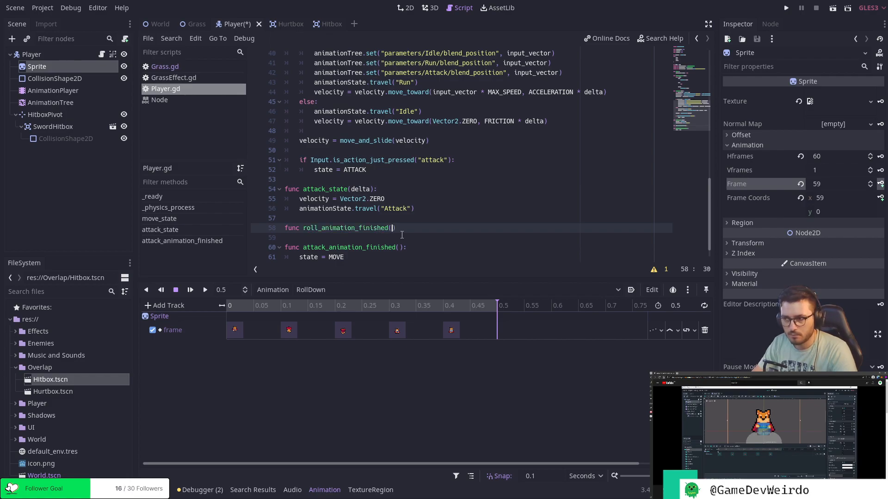
pyautogui.write(':')
pyautogui.press('Return')
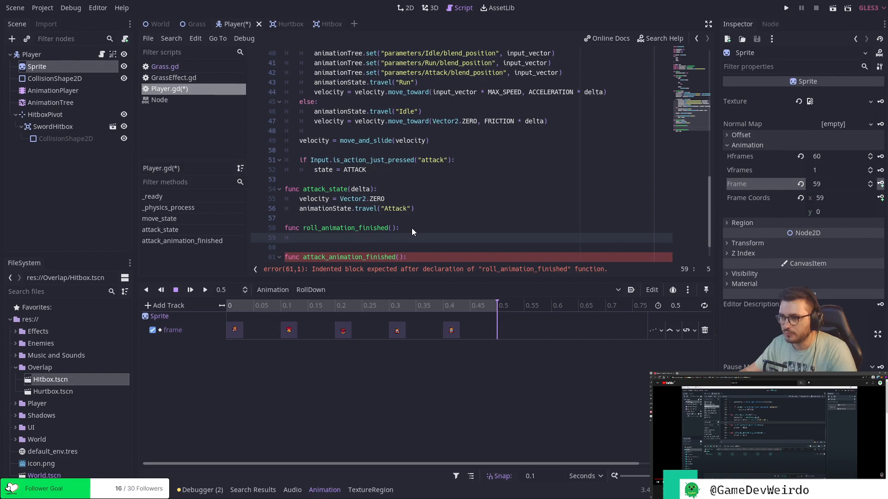
# Make the body of roll_animation_finished() set state = MOVE.
pyautogui.write('state = MOVE')
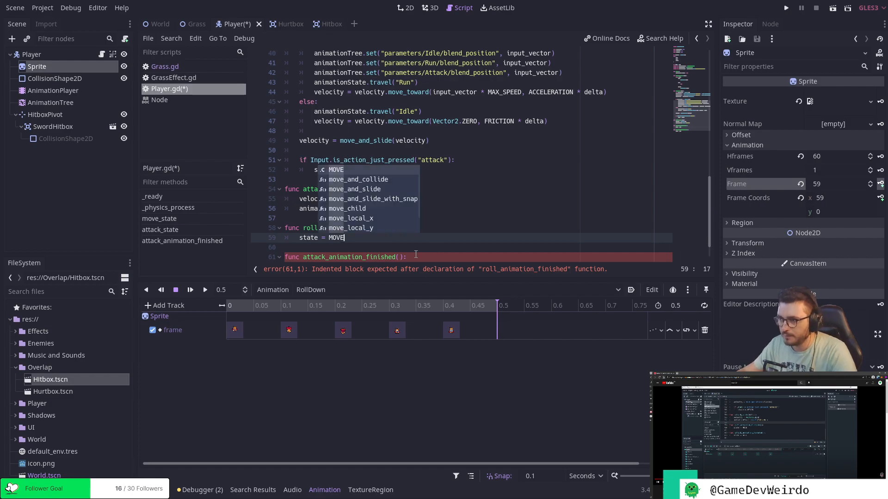
pyautogui.click(447, 240)
pyautogui.scroll(1, 447, 239)
pyautogui.scroll(-2, 448, 239)
pyautogui.click(445, 234)
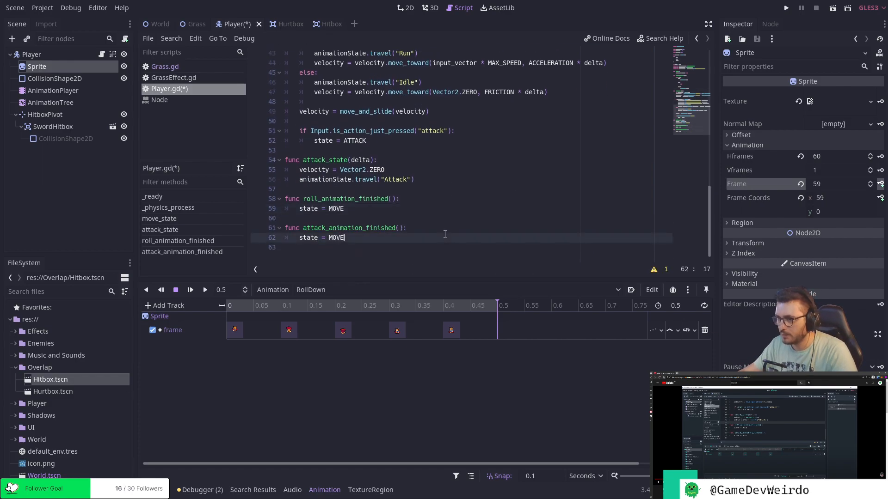
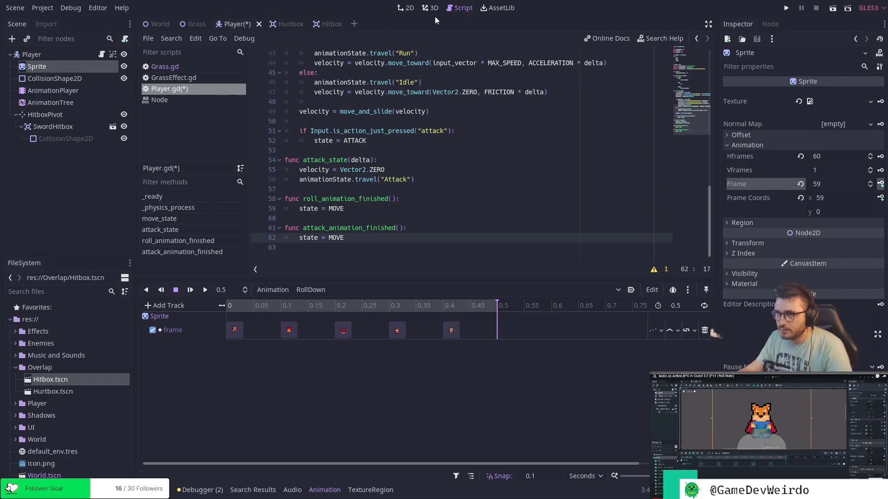
# Return to the 2D view and place the RollDown playhead at 0.5 seconds.
pyautogui.click(409, 9)
pyautogui.moveTo(498, 306); pyautogui.dragTo(507, 323)
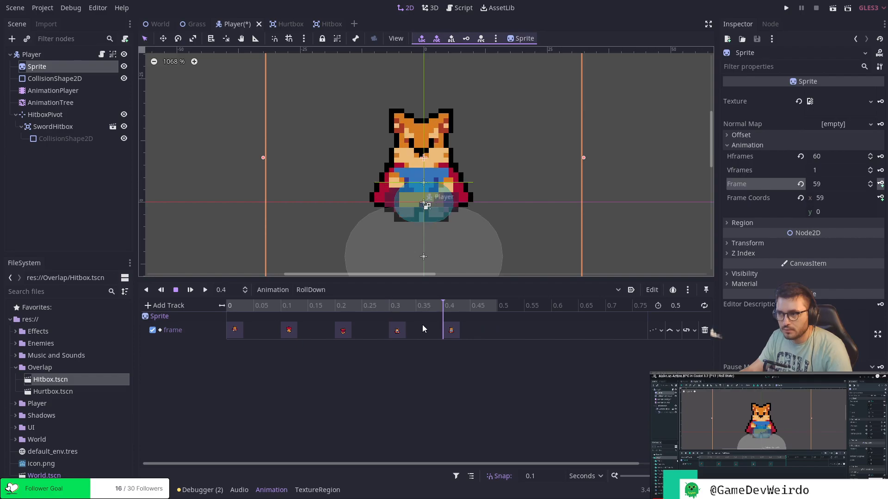
pyautogui.moveTo(442, 327); pyautogui.dragTo(479, 329)
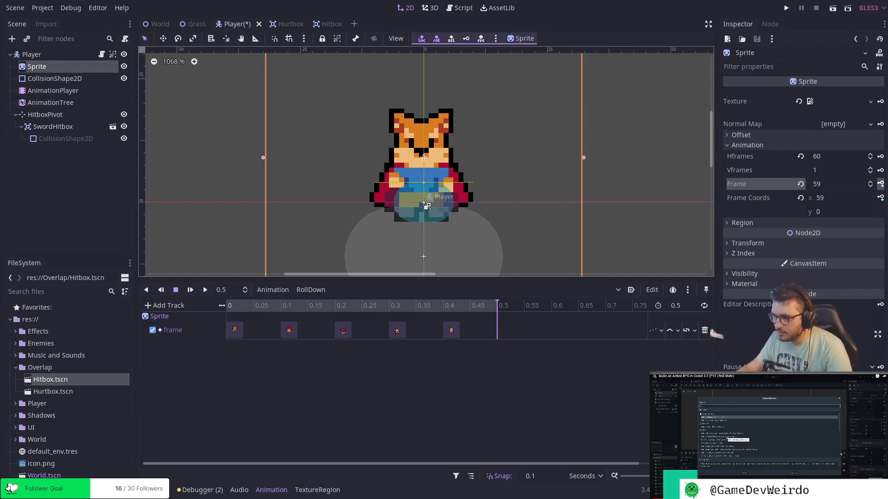
pyautogui.rightClick(496, 328)
pyautogui.click(517, 334)
pyautogui.press('Delete')
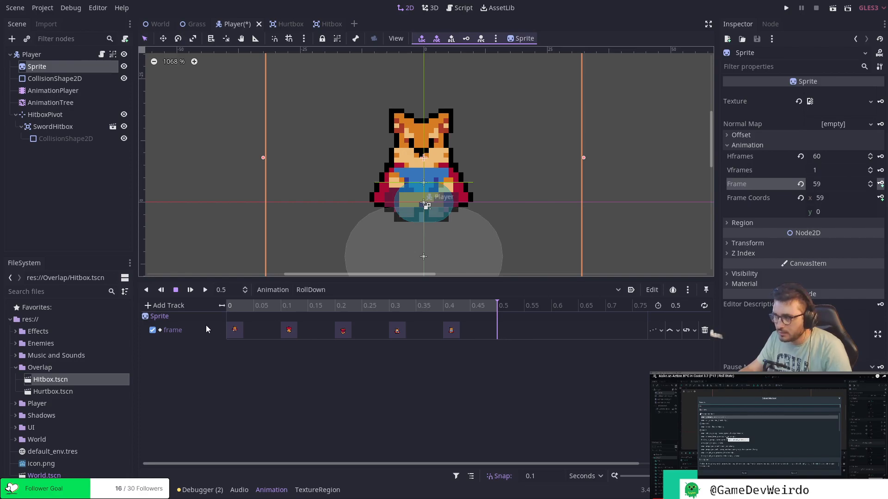
pyautogui.press('Left')
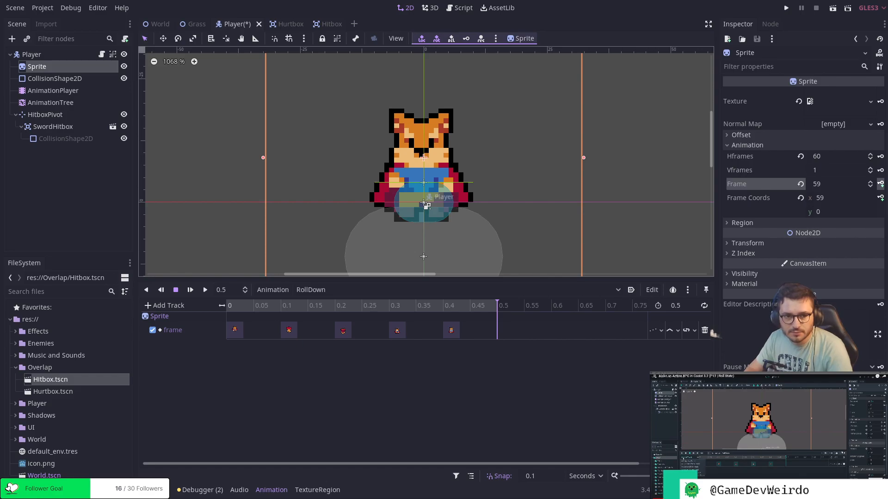
# Add a Call Method track targeting the Player node to the RollDown animation.
pyautogui.click(164, 305)
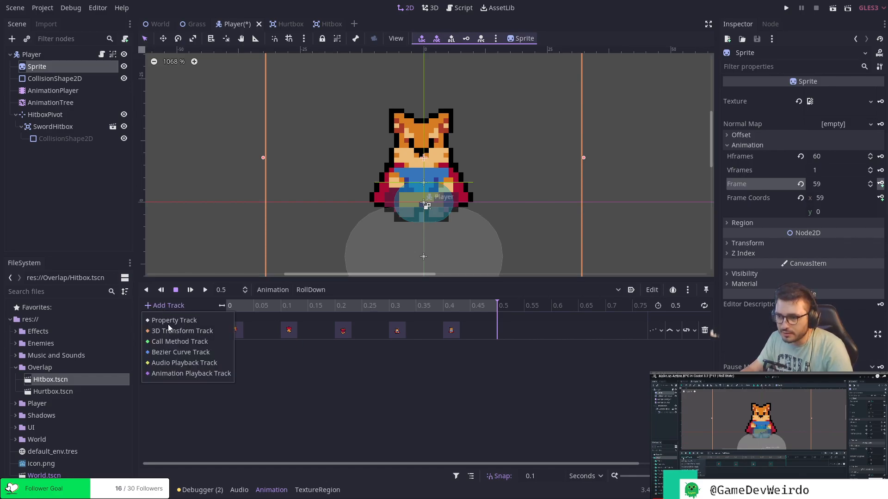
pyautogui.click(179, 341)
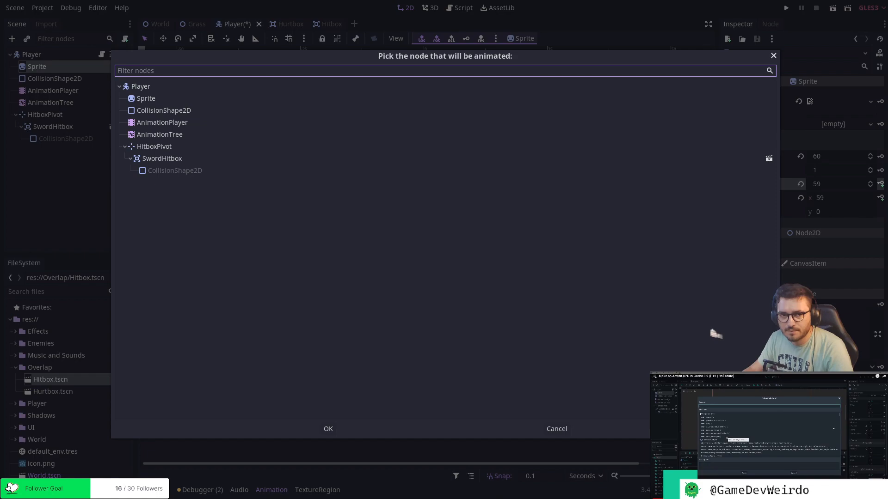
pyautogui.click(156, 87)
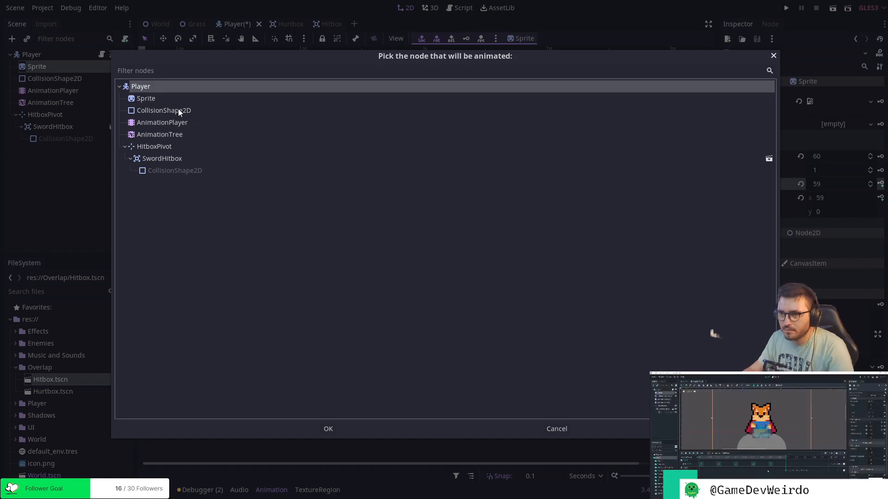
pyautogui.click(328, 429)
pyautogui.rightClick(497, 356)
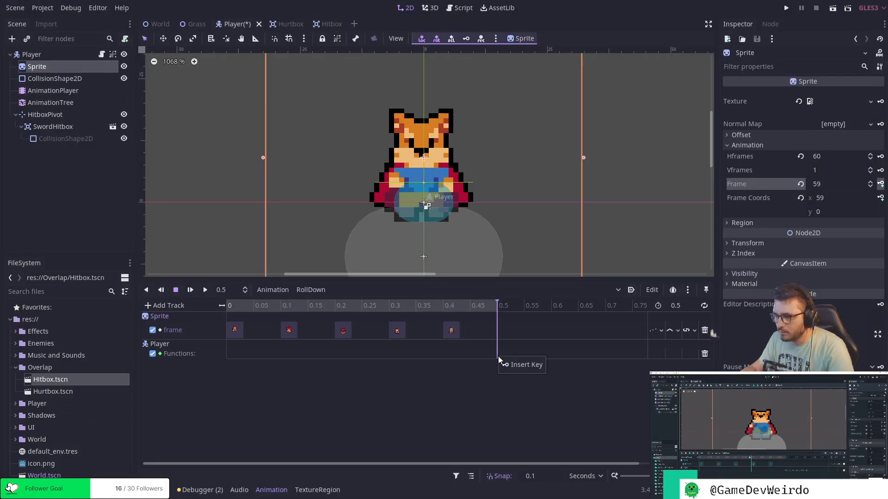
pyautogui.click(514, 363)
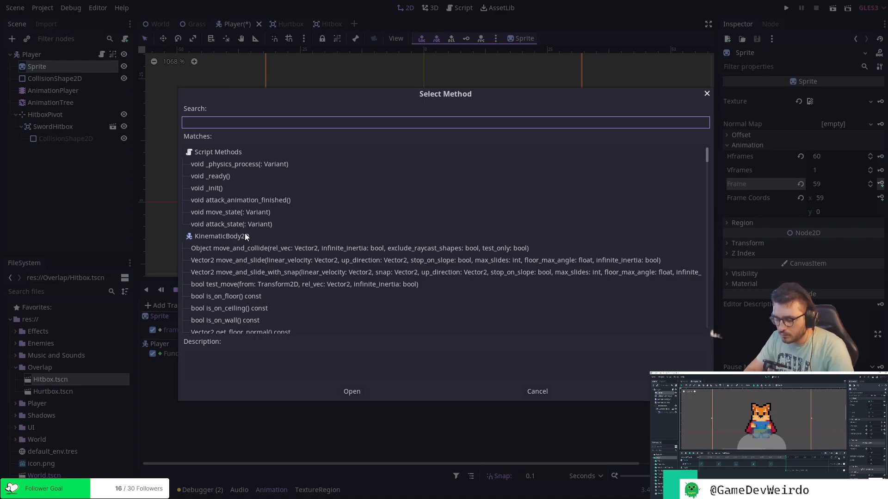
pyautogui.write('roll')
pyautogui.press('BackSpace')
pyautogui.press('BackSpace')
pyautogui.press('BackSpace')
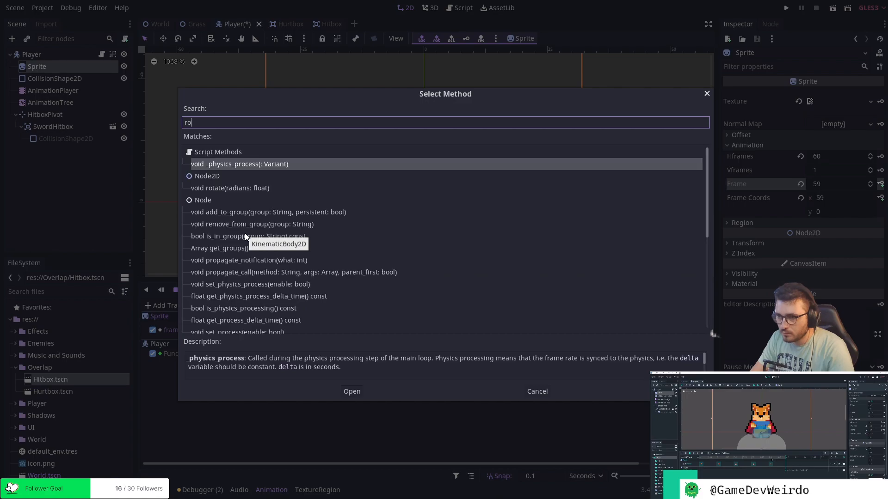
pyautogui.click(536, 390)
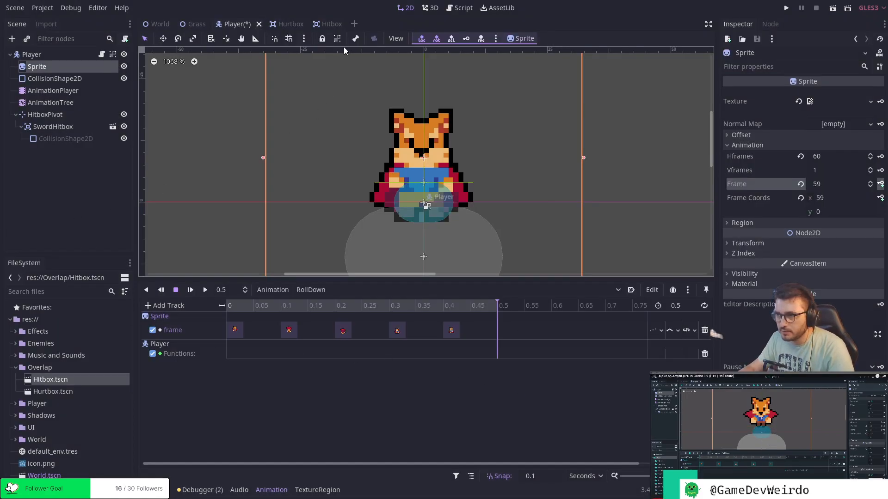
# Go back to roll_animation_finished() in the Player script and save the script and scene.
pyautogui.click(460, 8)
pyautogui.click(404, 210)
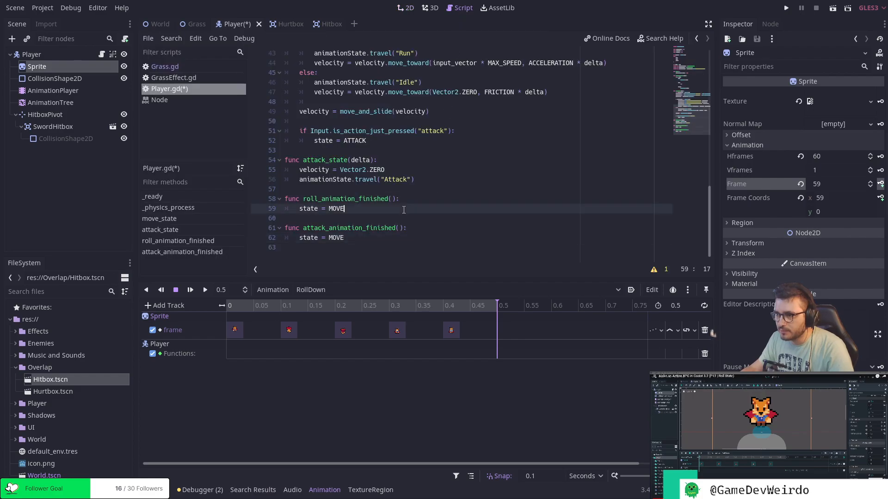
pyautogui.doubleClick(368, 199)
pyautogui.hotkey('ctrl', 's')
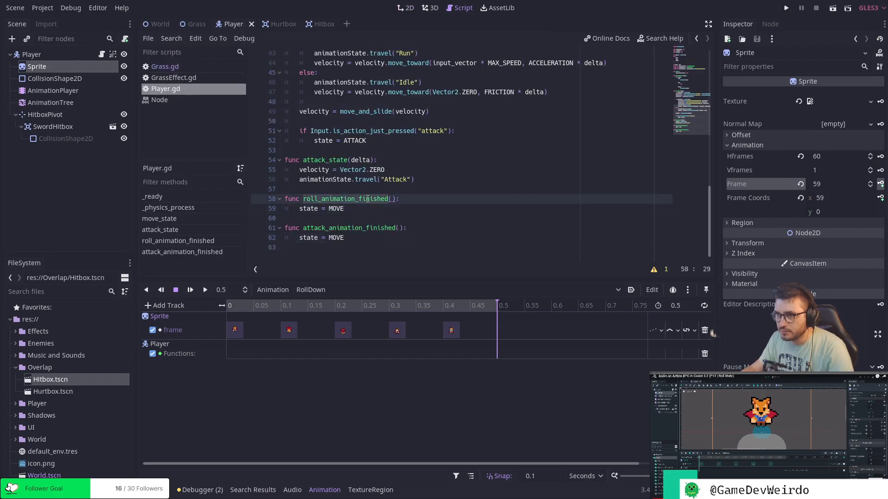
pyautogui.click(442, 201)
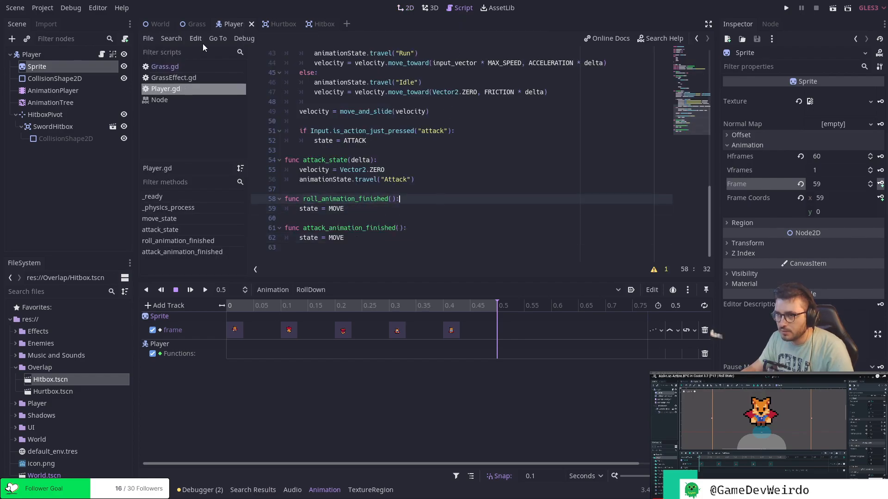
# Insert a key calling roll_animation_finished() at 0.5 seconds on RollDown's Player method track.
pyautogui.click(57, 103)
pyautogui.click(57, 90)
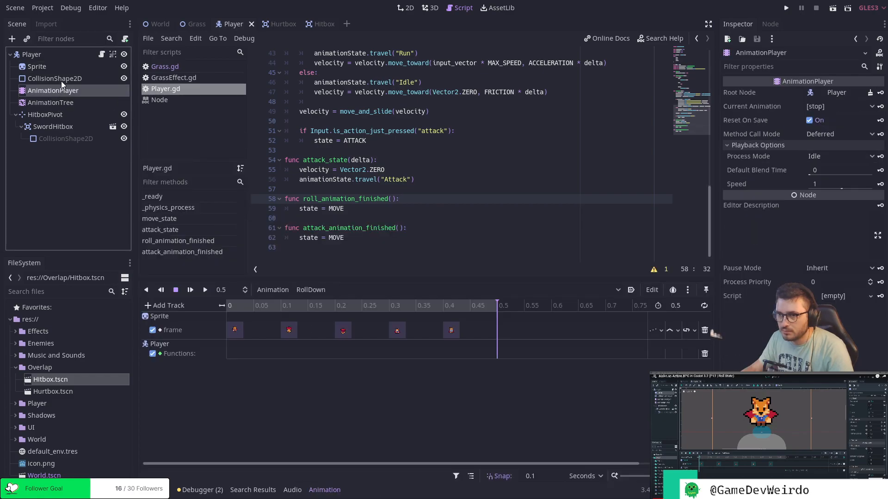
pyautogui.click(48, 67)
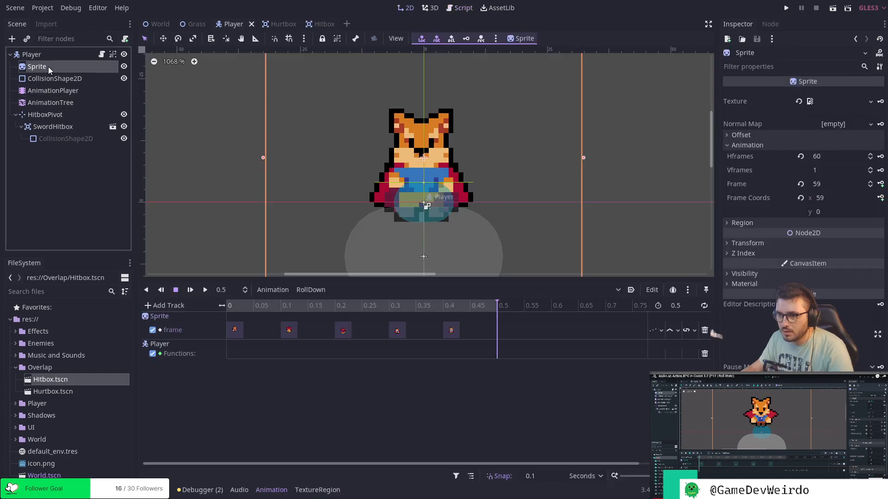
pyautogui.rightClick(498, 357)
pyautogui.click(517, 364)
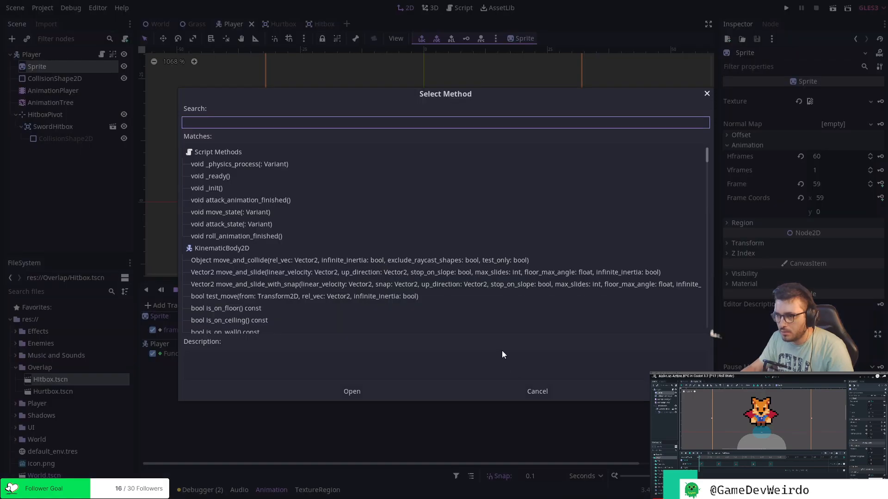
pyautogui.write('roll')
pyautogui.press('Return')
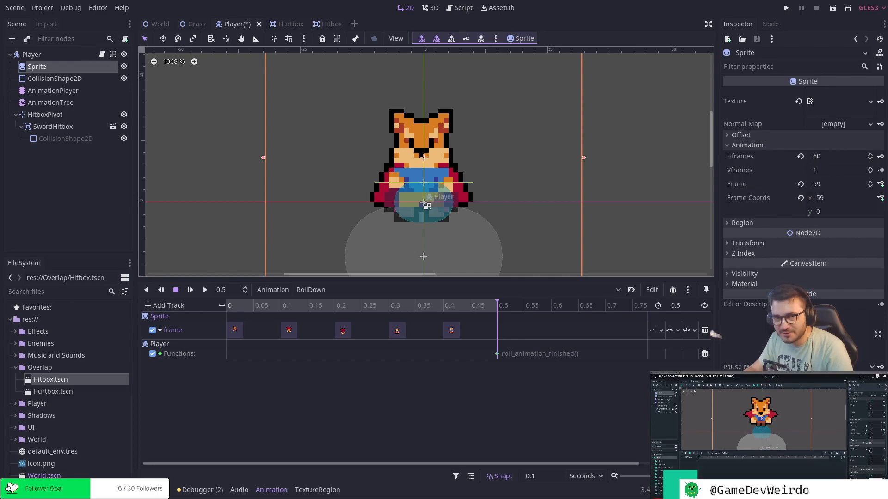
# Create a new animation named RollLeft.
pyautogui.click(281, 290)
pyautogui.click(285, 306)
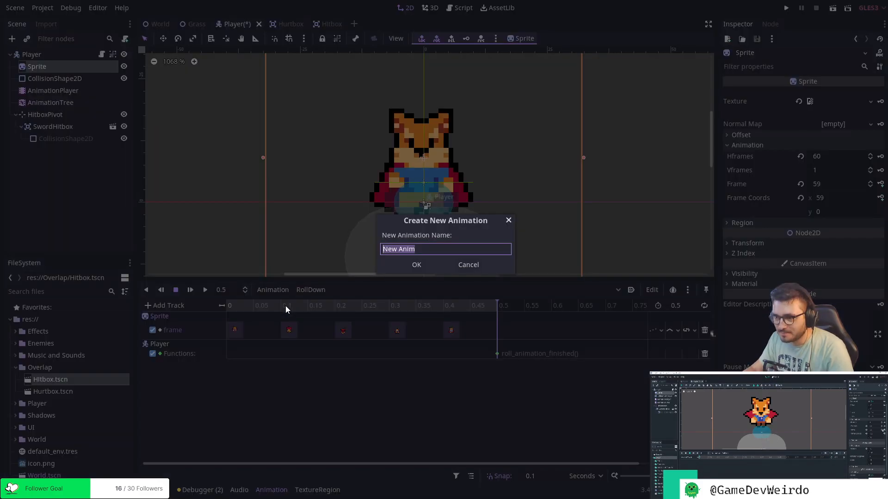
pyautogui.write('RollLeft')
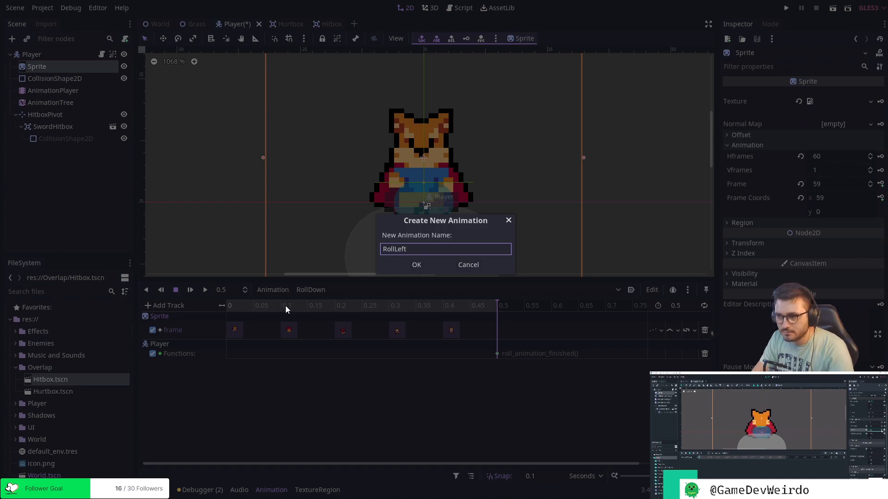
pyautogui.press('Return')
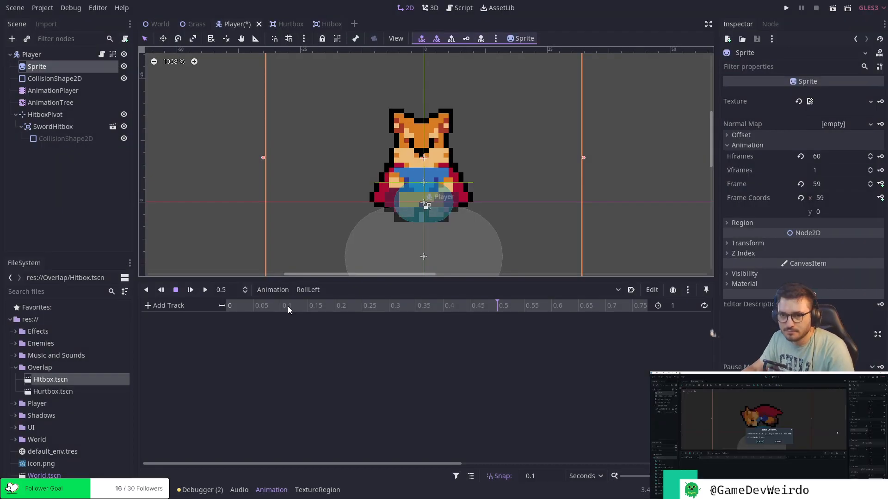
# Add a frame track for the Sprite to the RollLeft animation, keying frame 50 at 0 seconds.
pyautogui.click(824, 184)
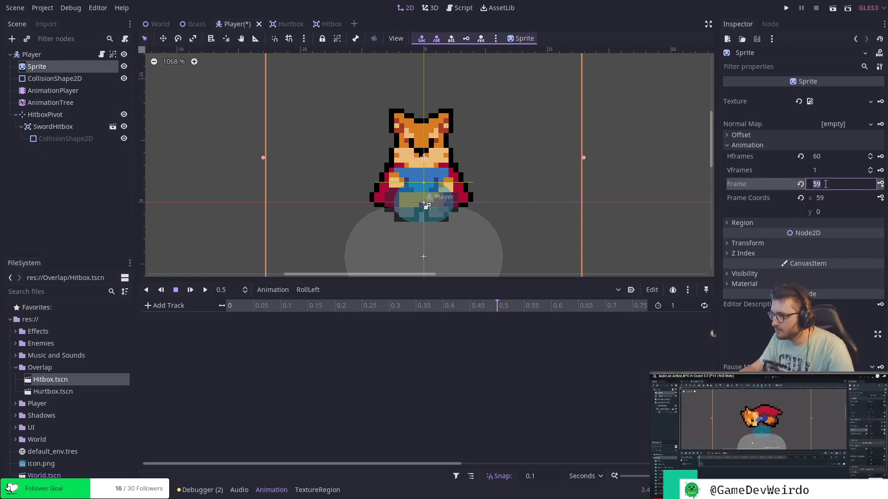
pyautogui.write('50')
pyautogui.press('Return')
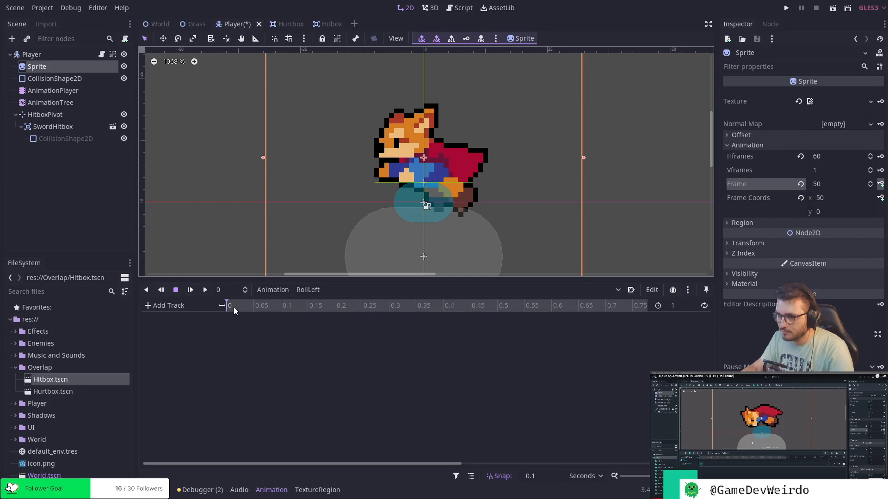
pyautogui.click(880, 184)
pyautogui.click(407, 264)
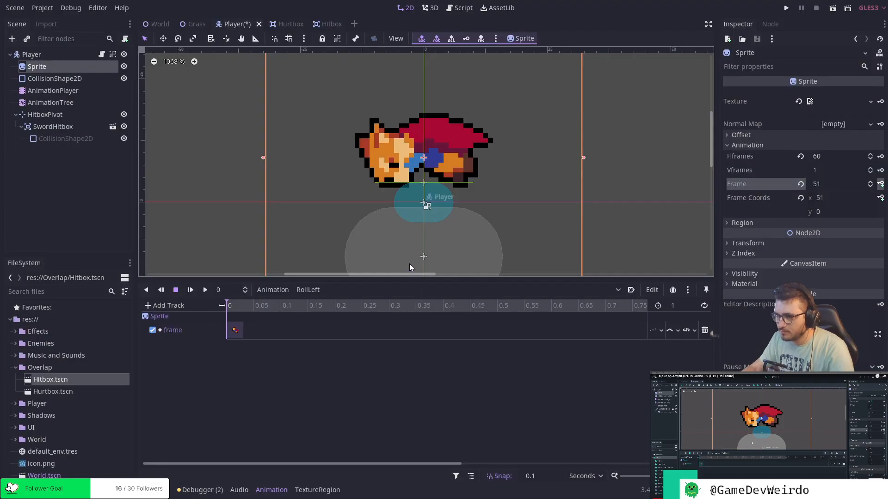
# Key Sprite frames 51, 52, 53 and 54 at 0.1, 0.2, 0.3 and 0.4 seconds in the RollLeft animation.
pyautogui.click(288, 307)
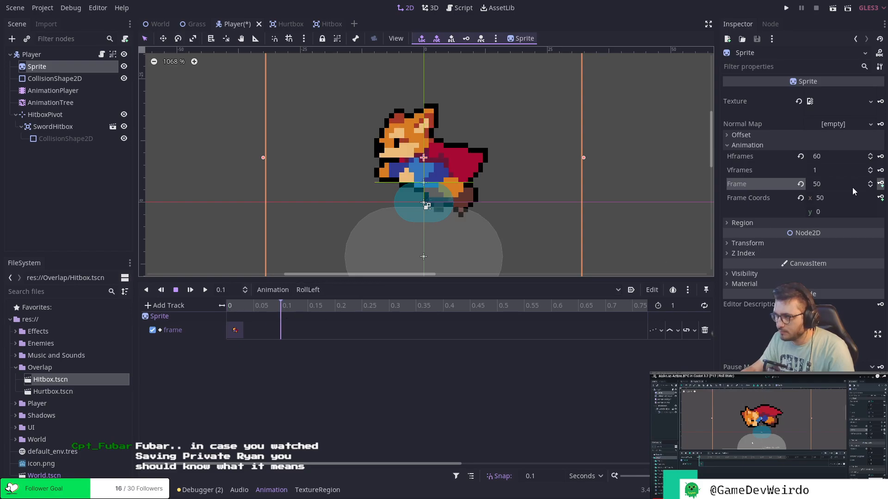
pyautogui.click(870, 183)
pyautogui.click(880, 184)
pyautogui.click(881, 185)
pyautogui.click(881, 184)
pyautogui.click(880, 185)
# Set the RollLeft animation's length to 0.5 seconds.
pyautogui.click(685, 306)
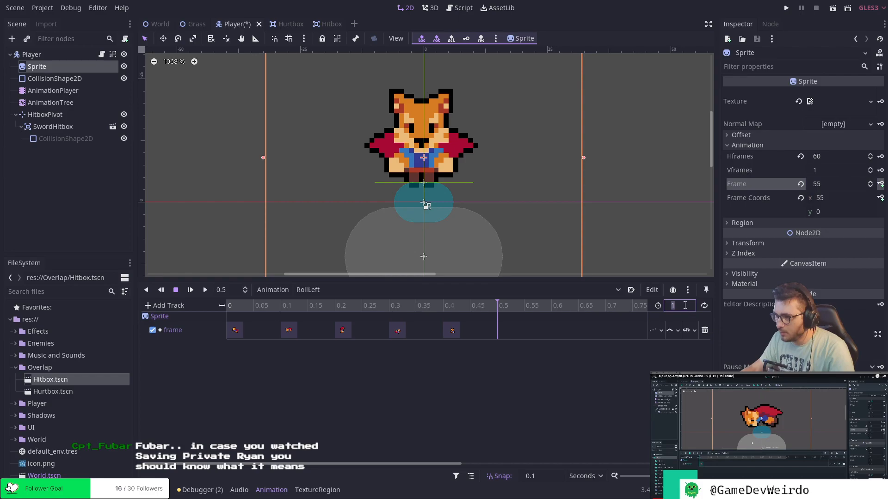
pyautogui.write('0.5')
pyautogui.press('Return')
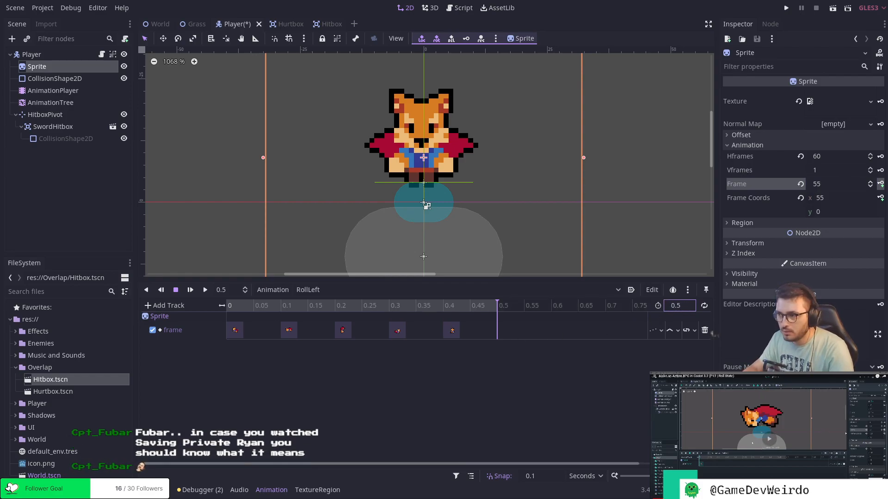
# Place the RollLeft playhead at 0.4 seconds and add a Call Method track targeting the Player node.
pyautogui.moveTo(485, 305)
pyautogui.mouseDown()
pyautogui.moveTo(253, 300)
pyautogui.moveTo(495, 307)
pyautogui.mouseUp()
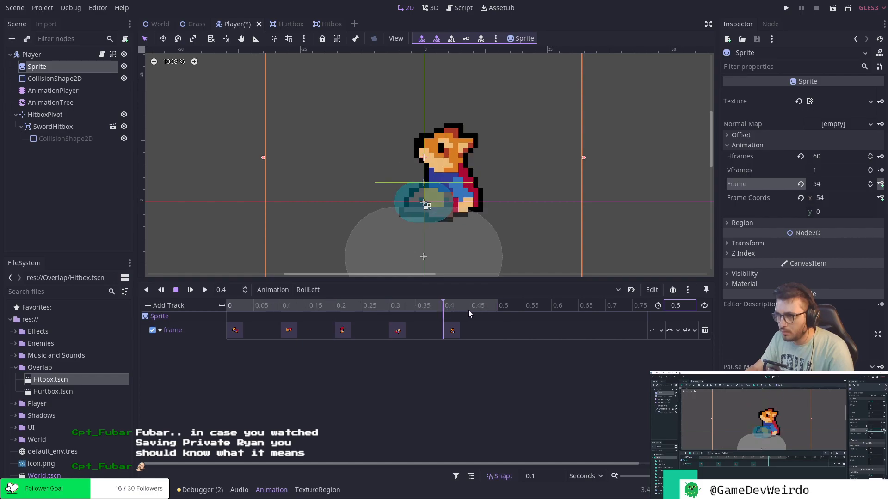
pyautogui.click(393, 311)
pyautogui.click(438, 315)
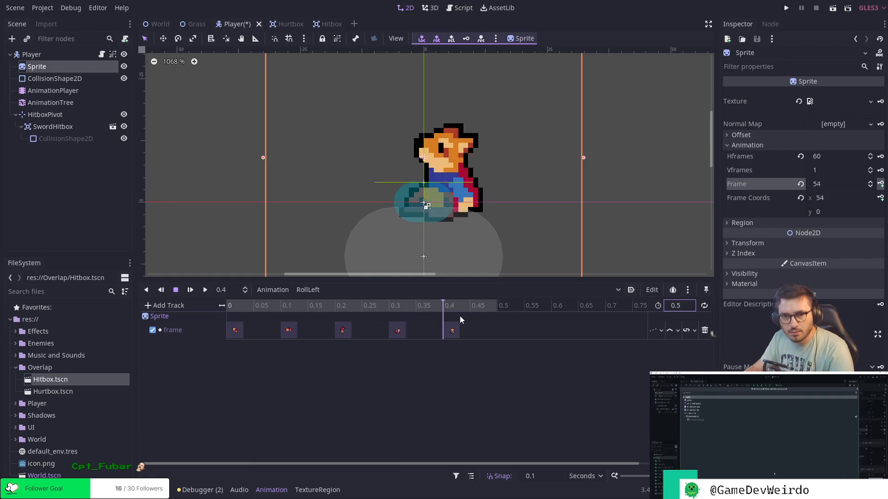
pyautogui.click(163, 306)
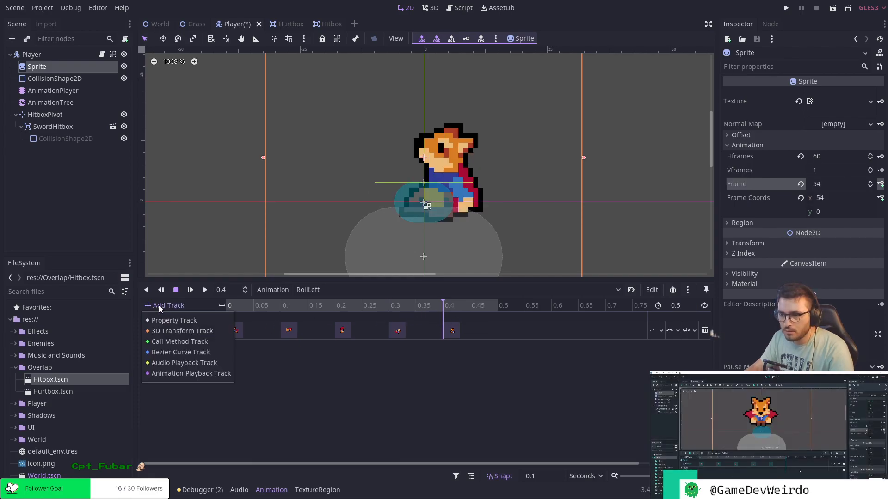
pyautogui.click(174, 341)
pyautogui.click(154, 88)
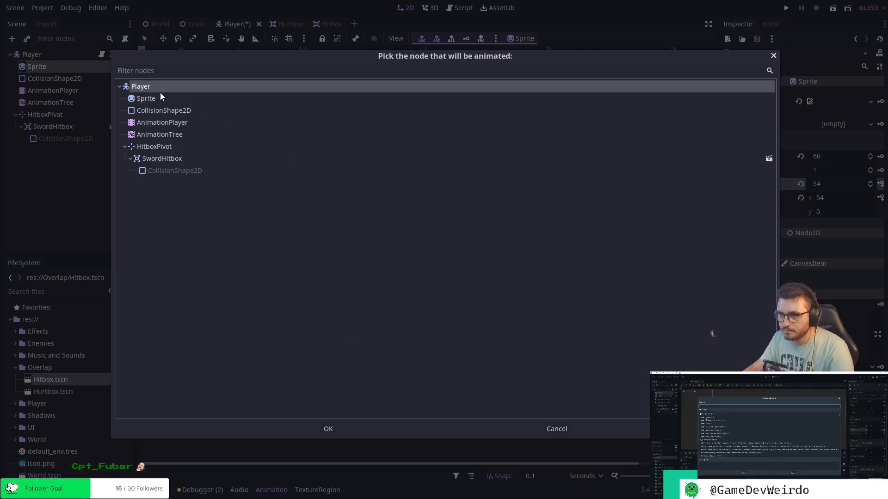
pyautogui.click(329, 429)
# Insert a key calling roll_animation_finished() at 0.4 seconds on RollLeft's Player method track.
pyautogui.rightClick(449, 365)
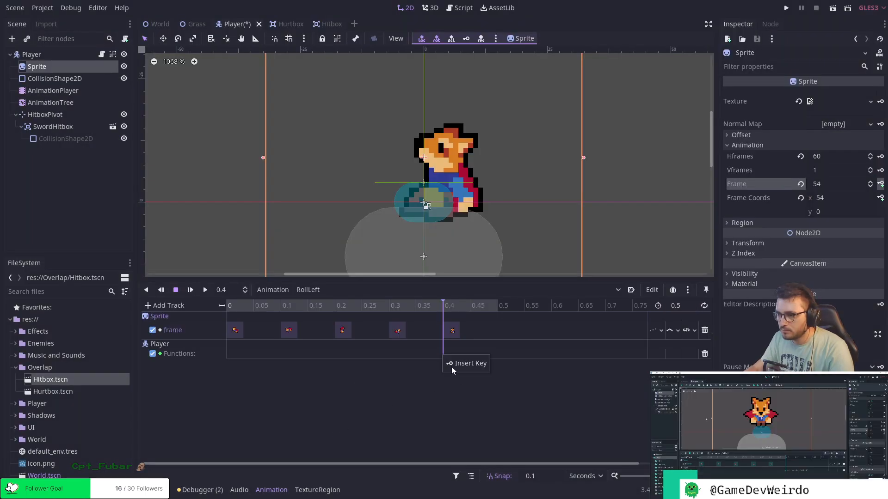
pyautogui.click(464, 364)
pyautogui.write('roll')
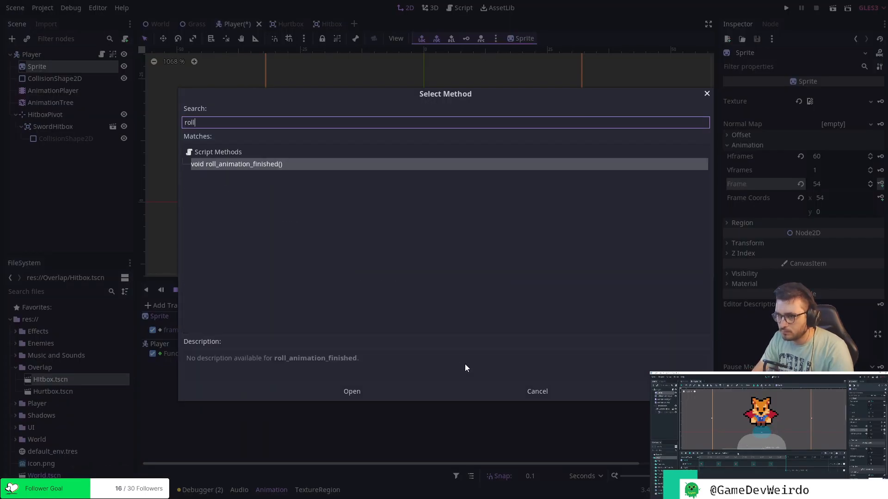
pyautogui.press('Return')
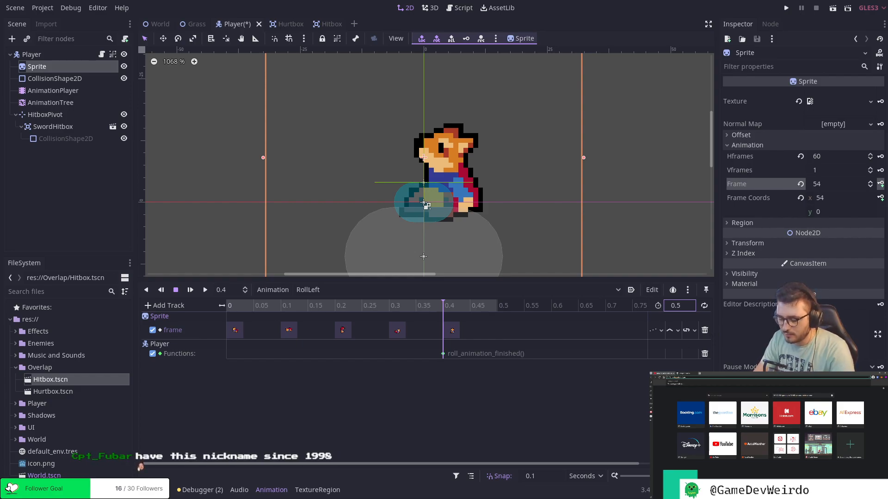
pyautogui.press('Return')
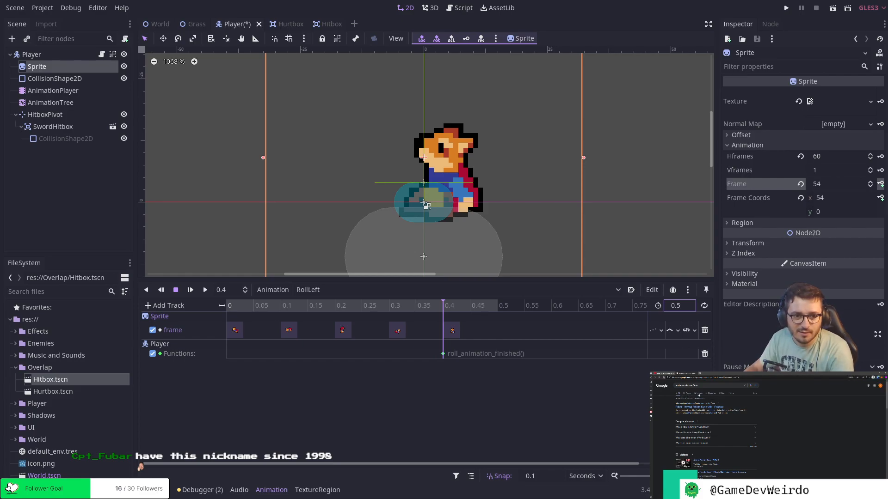
# Browse the image search results for FUBAR in the browser and return to the full-screen tutorial video.
pyautogui.click(699, 394)
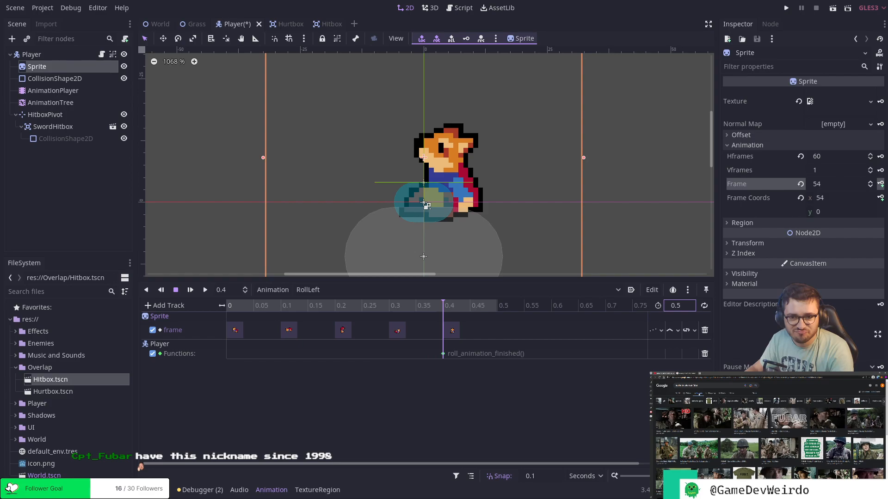
pyautogui.scroll(-3, 770, 435)
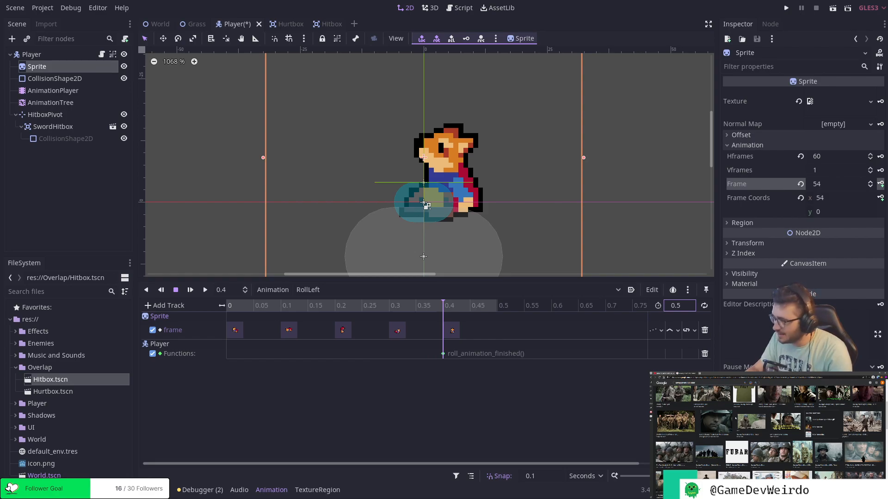
pyautogui.scroll(-5, 770, 435)
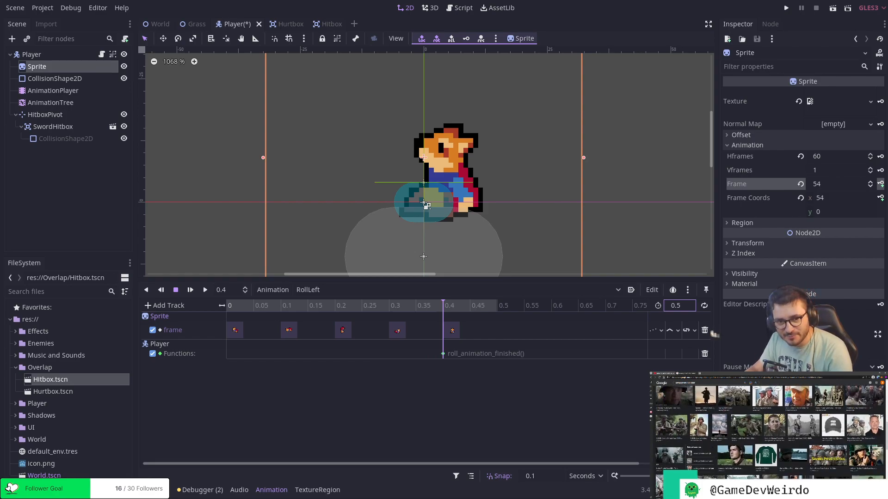
pyautogui.scroll(-5, 770, 439)
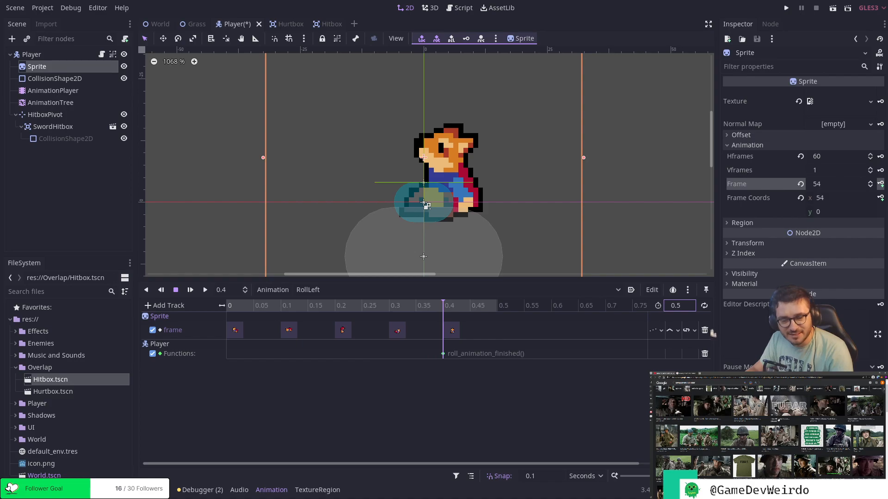
pyautogui.click(696, 374)
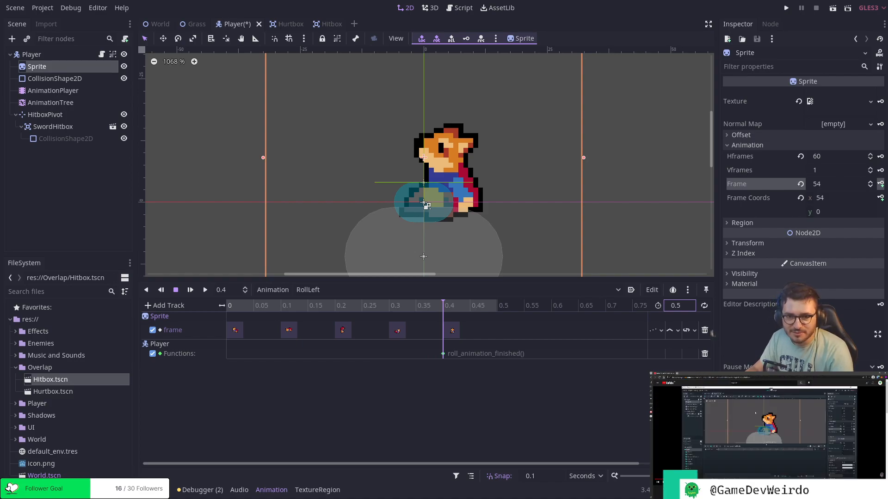
pyautogui.press('f')
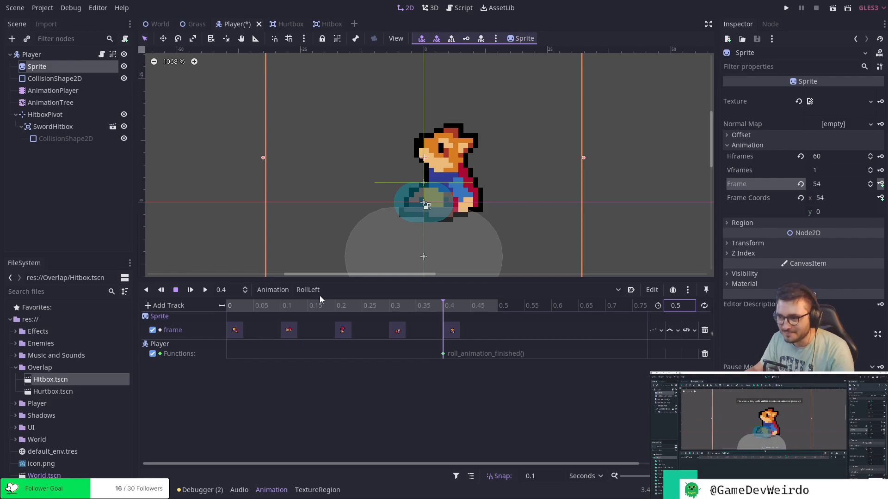
# Create a new animation named RollRight.
pyautogui.click(331, 289)
pyautogui.click(268, 290)
pyautogui.click(268, 290)
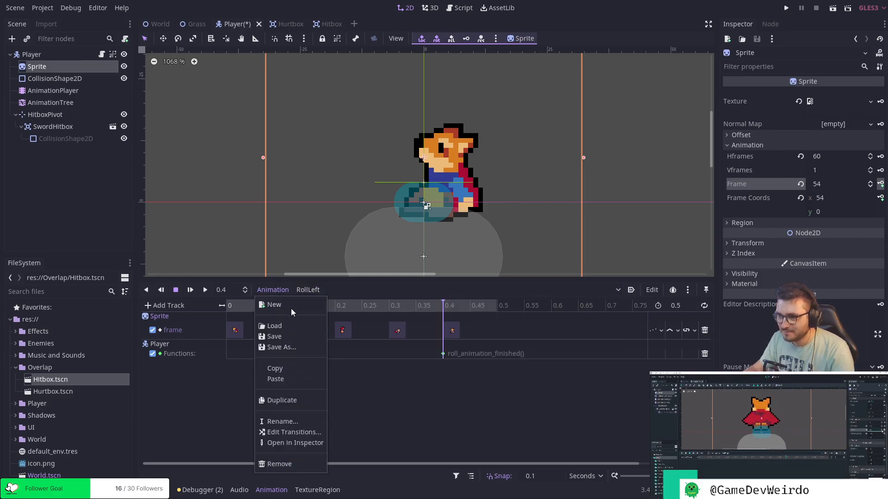
pyautogui.click(281, 304)
pyautogui.write('Rol')
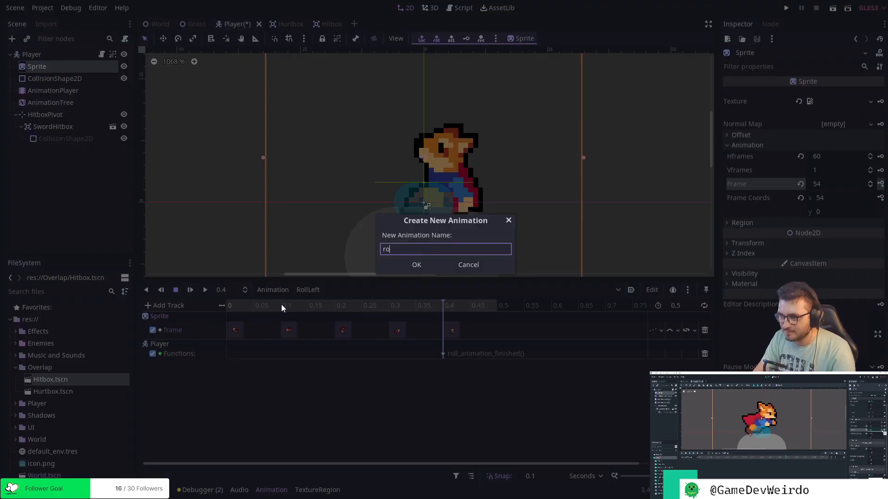
pyautogui.write('lin')
pyautogui.press('BackSpace')
pyautogui.press('BackSpace')
pyautogui.write('Right')
pyautogui.press('Return')
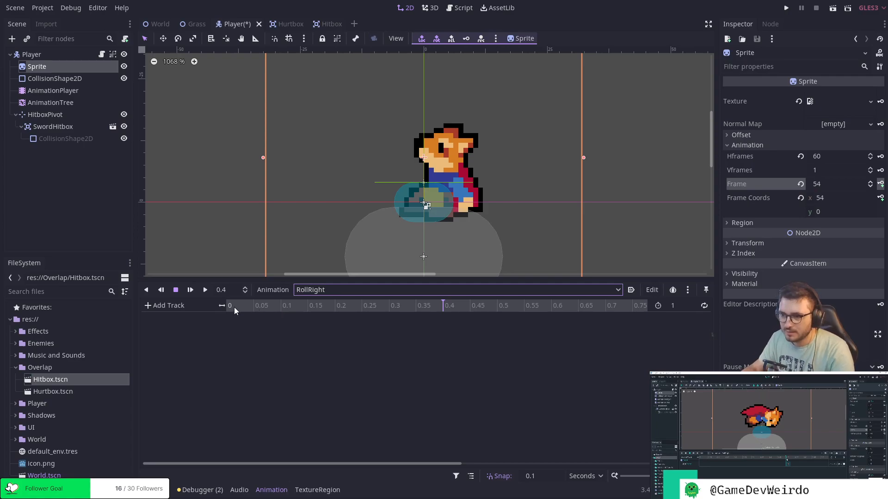
# Add a Call Method track targeting the Player node to the empty RollRight animation.
pyautogui.click(165, 306)
pyautogui.click(175, 341)
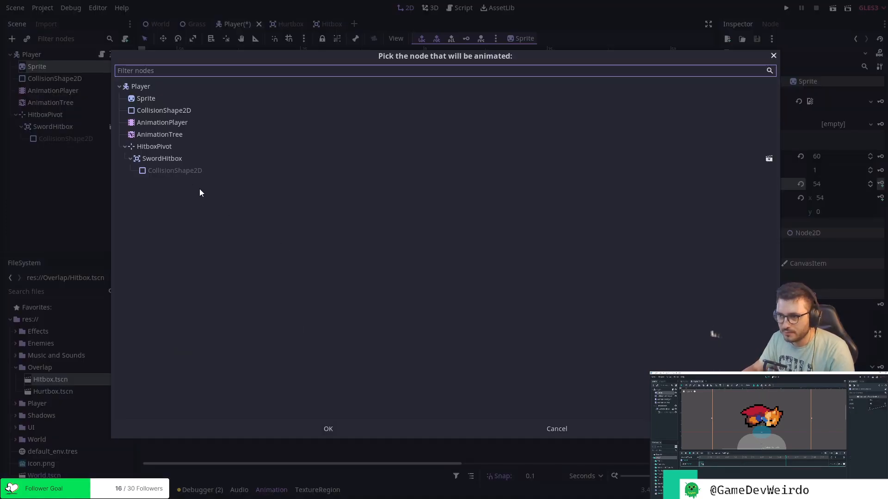
pyautogui.click(328, 429)
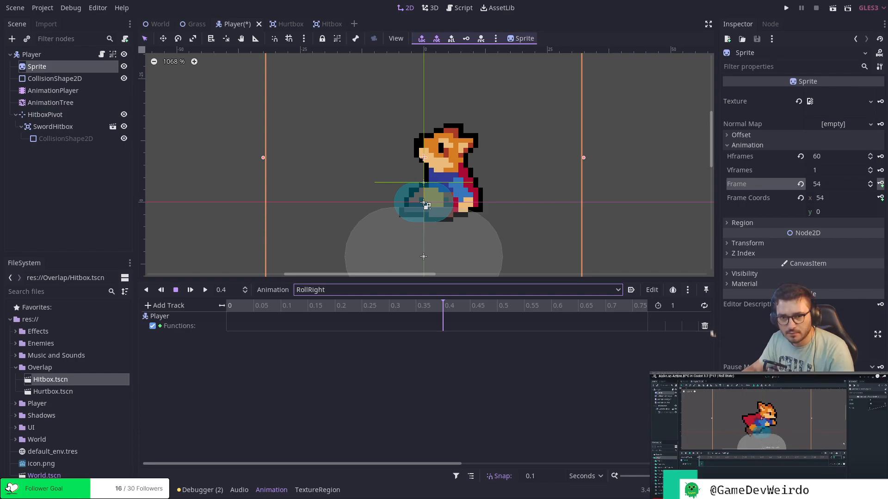
# Set the RollRight animation's length to 0.5 seconds.
pyautogui.click(676, 305)
pyautogui.write('0.5')
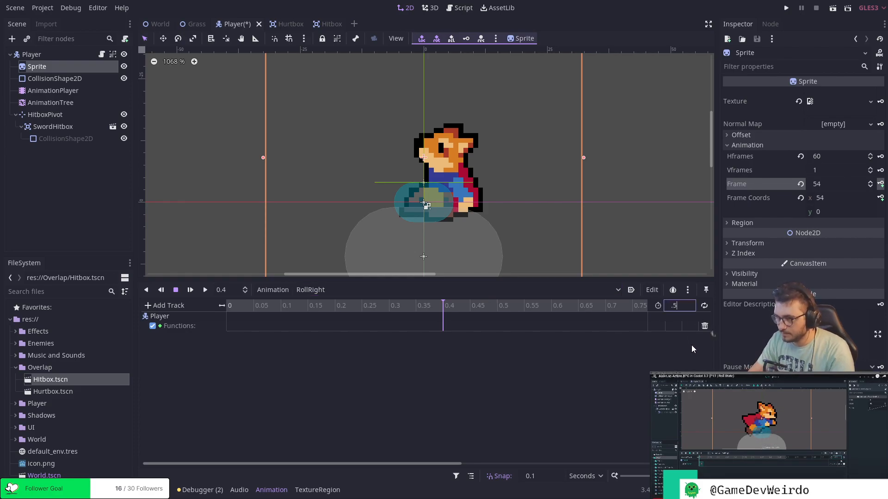
pyautogui.press('Return')
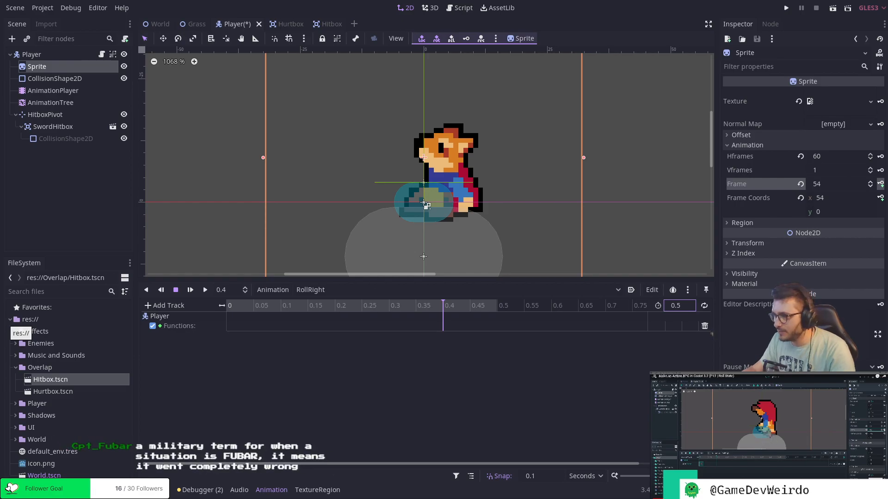
# Place the RollRight playhead at 0 seconds and set the Sprite's frame to 40.
pyautogui.click(829, 183)
pyautogui.write('42')
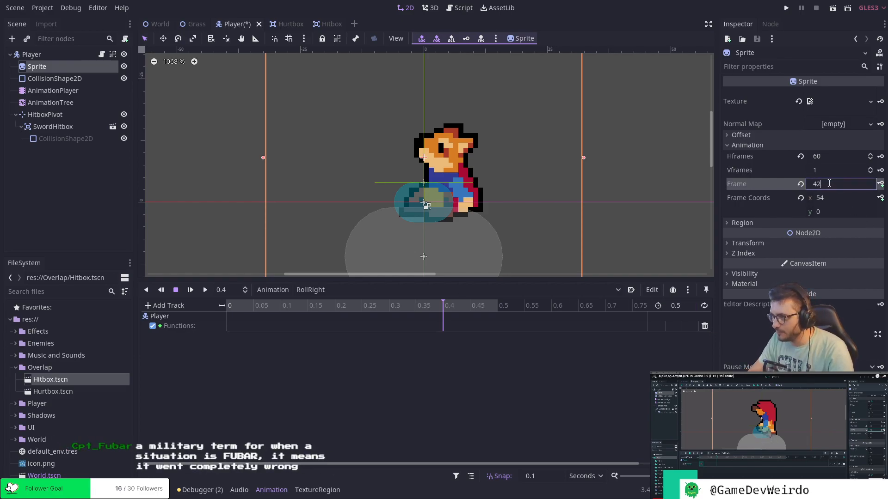
pyautogui.press('Return')
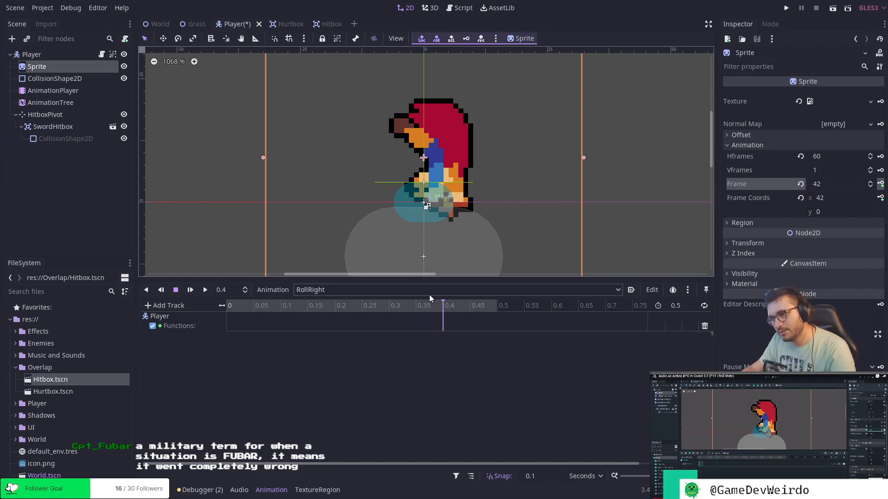
pyautogui.click(265, 307)
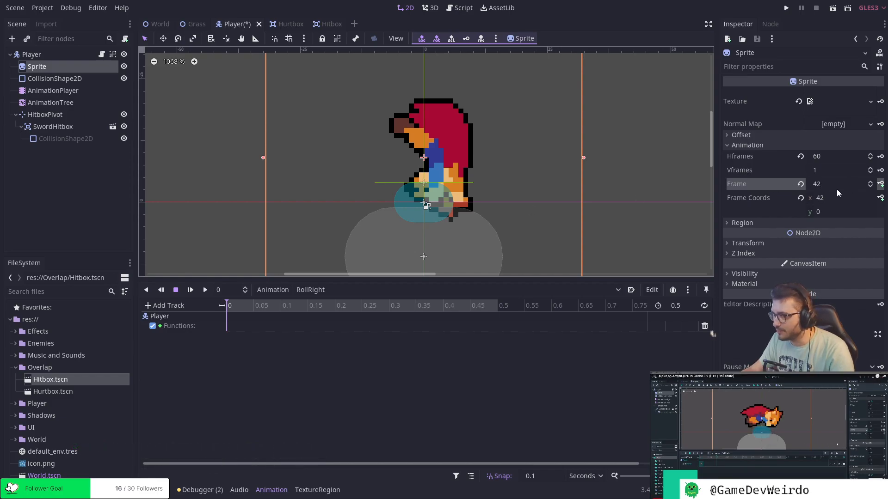
pyautogui.click(870, 186)
pyautogui.click(870, 187)
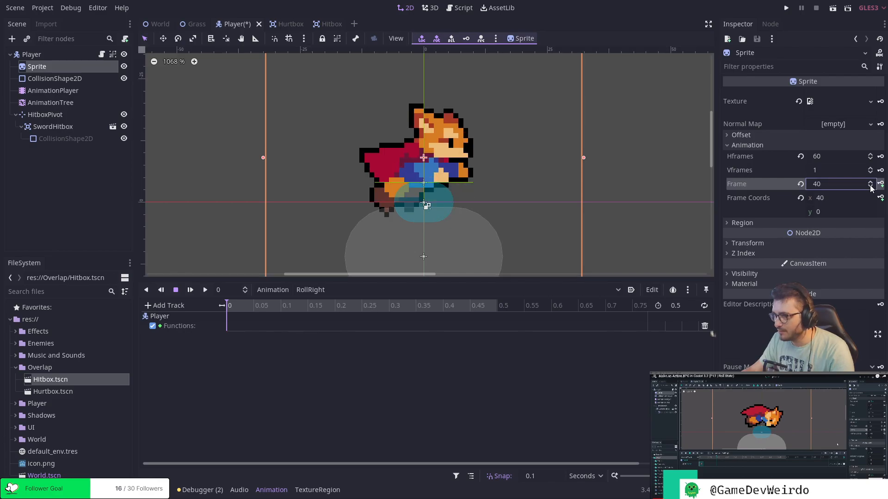
pyautogui.click(870, 186)
pyautogui.click(870, 182)
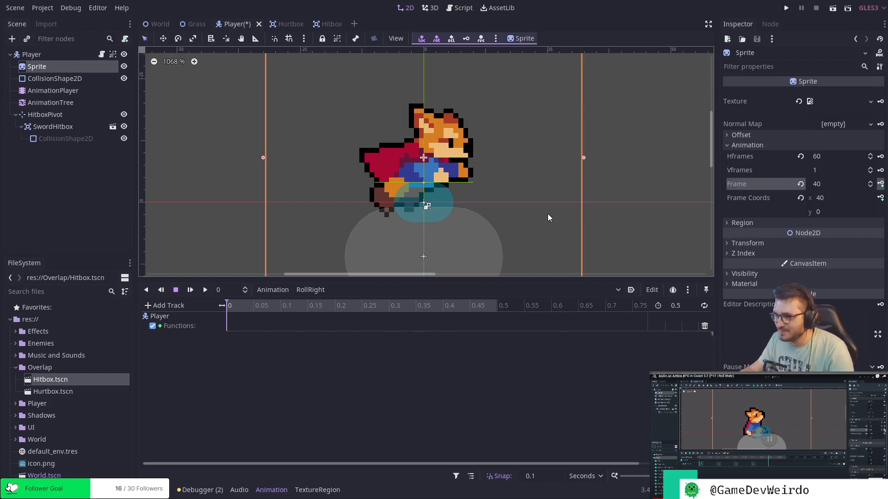
# Try keying Sprite frame 40 in a new frame track, undo it, and delete RollRight's Player method track.
pyautogui.click(880, 184)
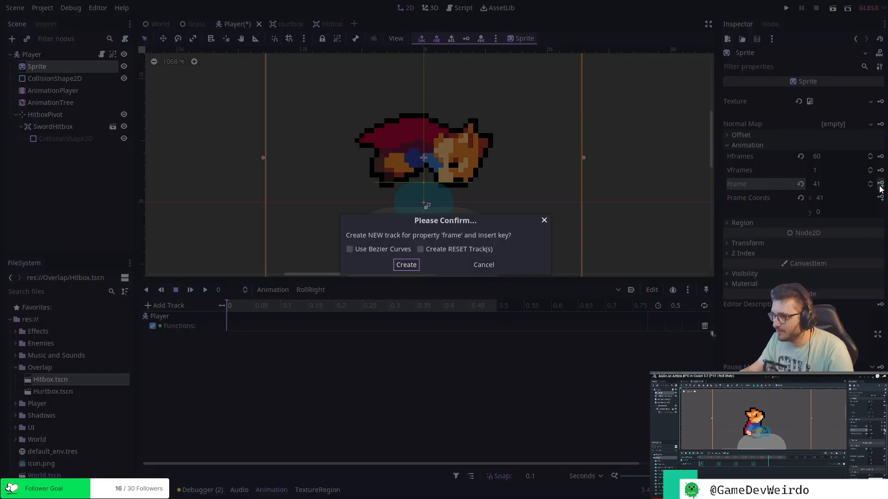
pyautogui.click(406, 264)
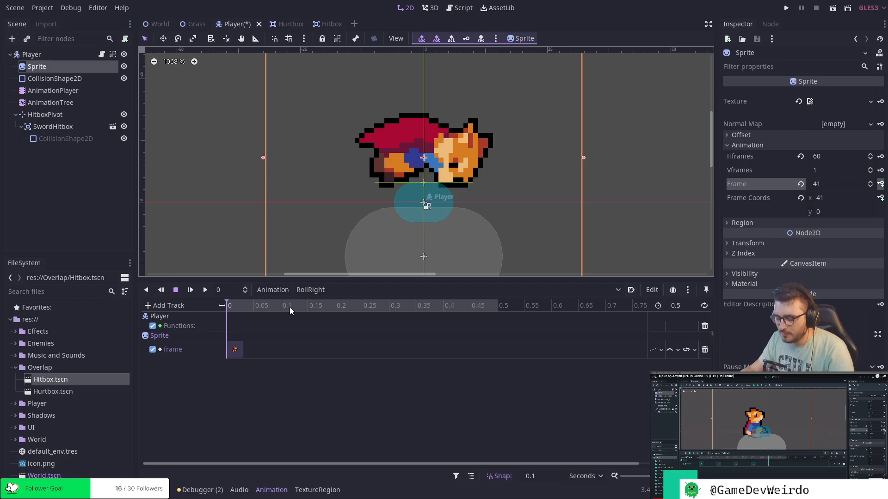
pyautogui.hotkey('ctrl', 'z')
pyautogui.click(705, 327)
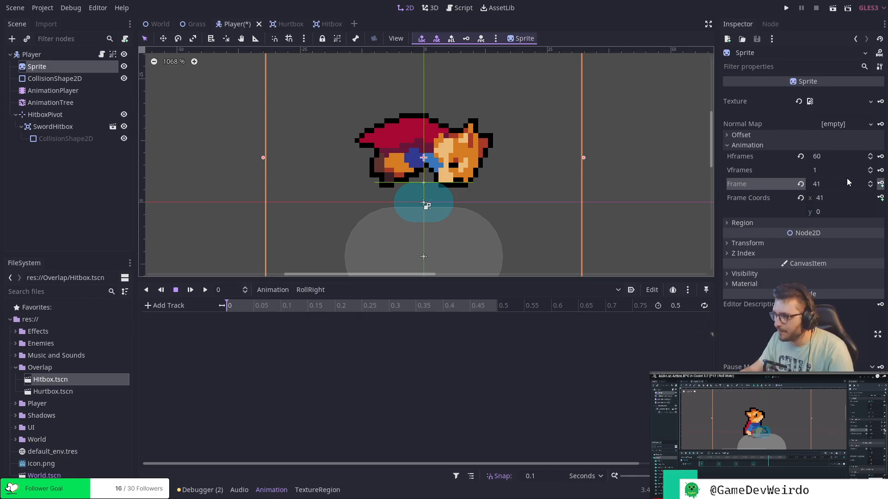
# Reset the Sprite's frame to 40 and key it at 0 seconds in a new frame track of RollRight.
pyautogui.click(870, 187)
pyautogui.click(881, 184)
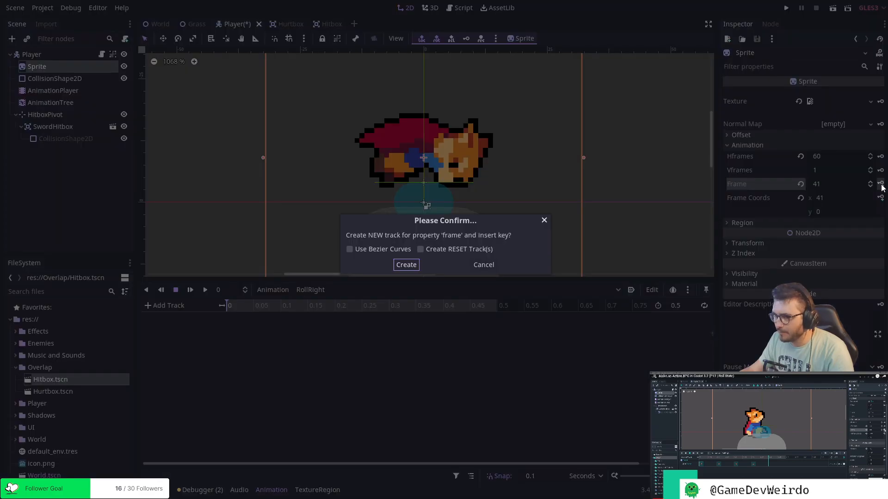
pyautogui.click(406, 265)
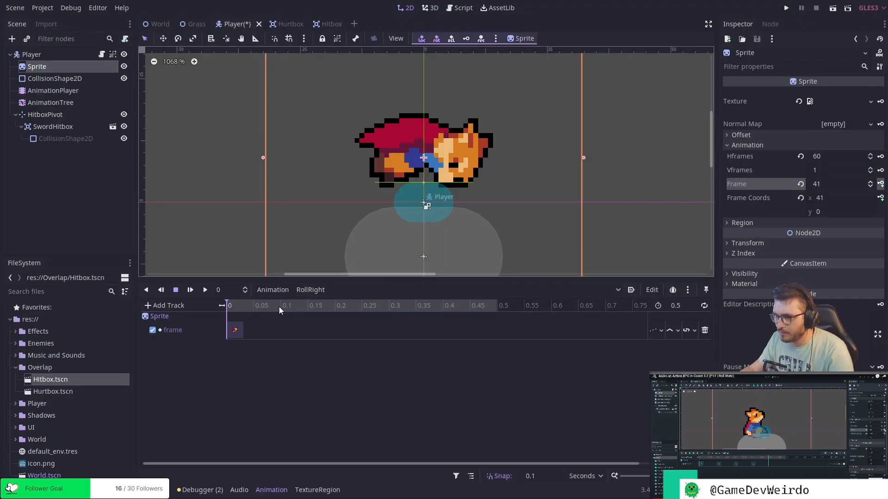
# Key Sprite frames 41, 42, 43 and 44 at 0.1, 0.2, 0.3 and 0.4 seconds in the RollRight animation.
pyautogui.click(279, 309)
pyautogui.click(881, 184)
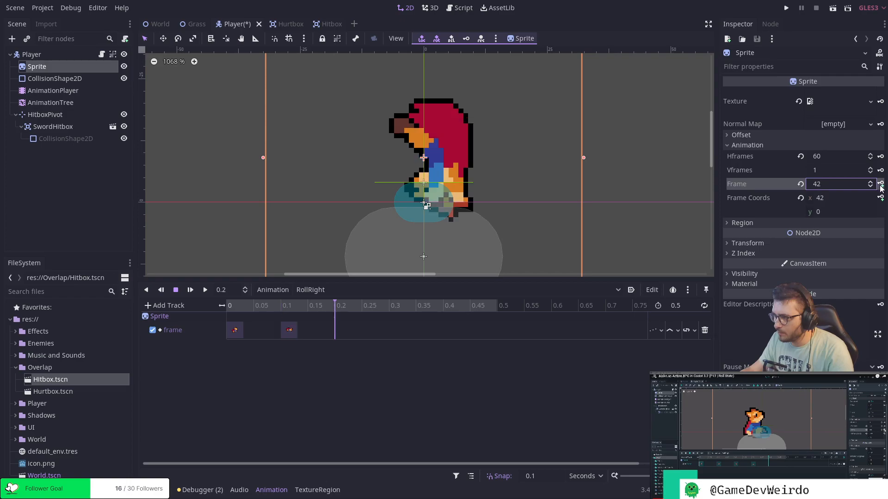
pyautogui.click(881, 184)
pyautogui.click(881, 184)
pyautogui.click(881, 184)
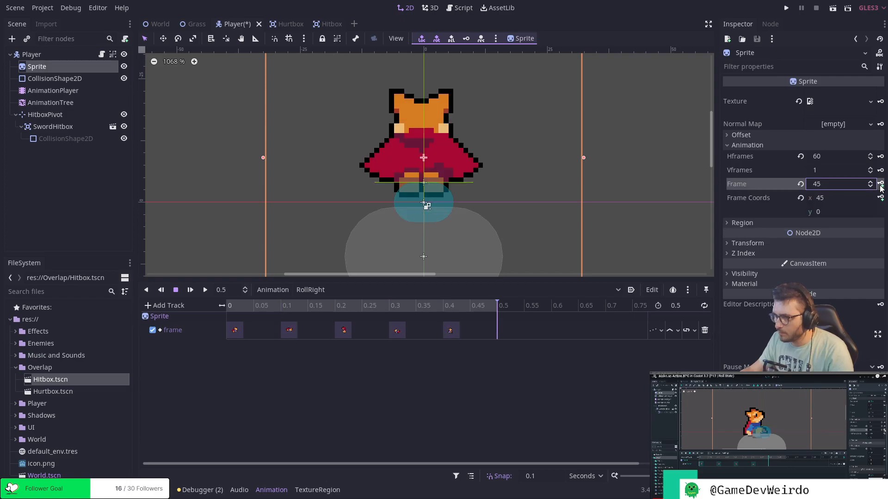
# Add a Call Method track targeting the Player node below RollRight's Sprite frame track.
pyautogui.click(343, 329)
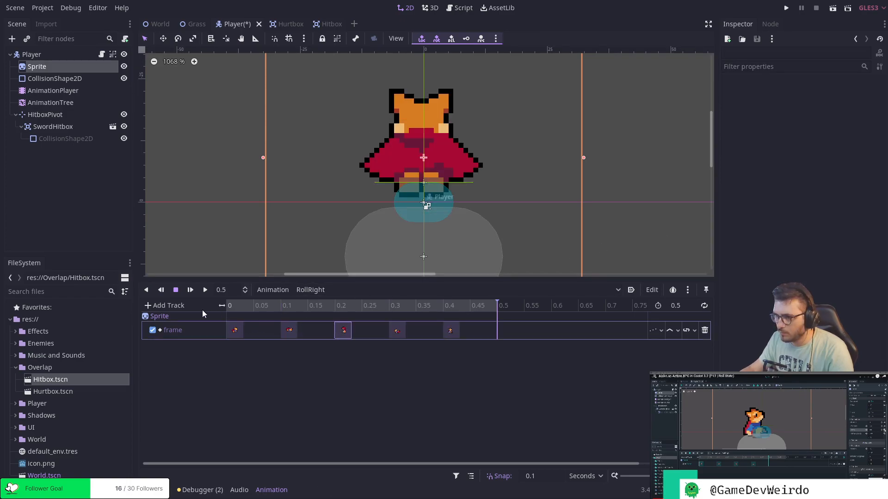
pyautogui.click(168, 306)
pyautogui.click(170, 342)
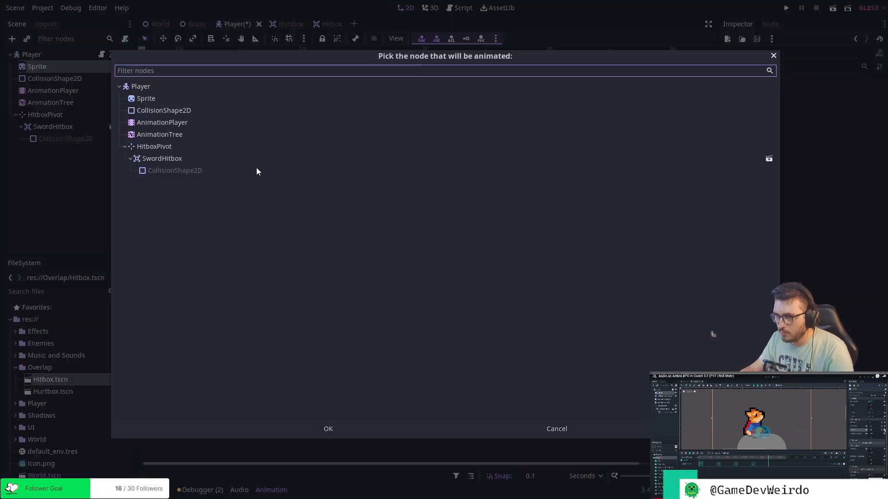
pyautogui.doubleClick(140, 86)
# Insert a key calling roll_animation_finished() at 0.5 seconds on RollRight's Player method track.
pyautogui.rightClick(497, 355)
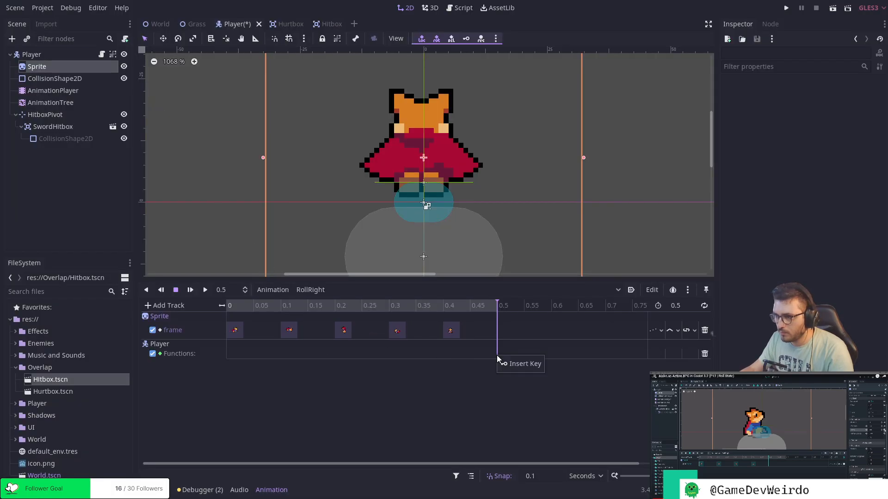
pyautogui.click(512, 363)
pyautogui.write('roll')
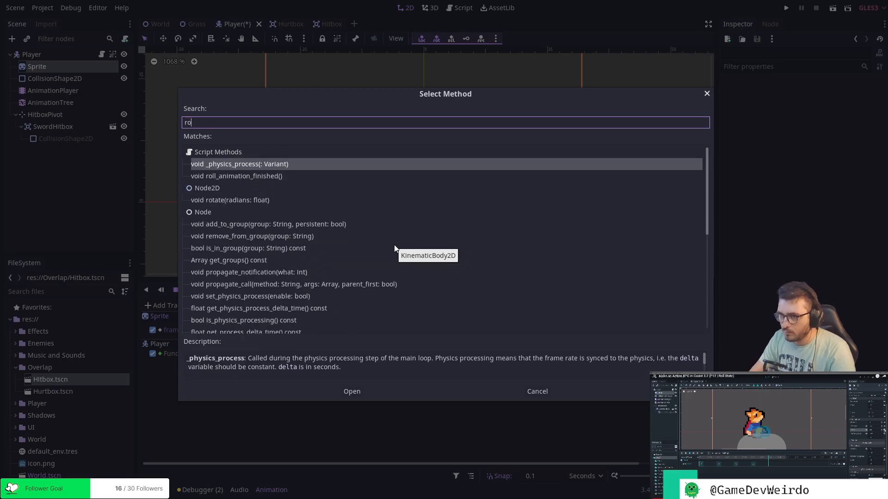
pyautogui.press('Return')
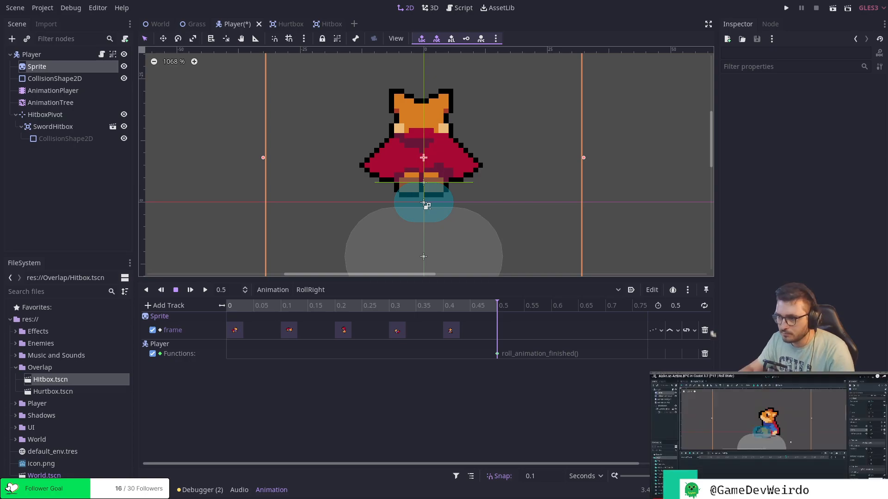
# Create a new animation named RollUp.
pyautogui.click(309, 290)
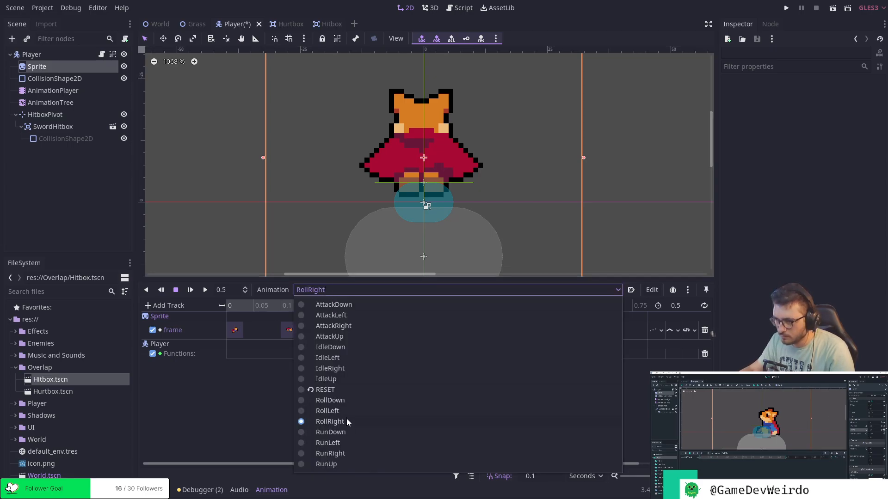
pyautogui.click(235, 390)
pyautogui.click(273, 290)
pyautogui.click(294, 305)
pyautogui.write('RollUp')
pyautogui.press('Return')
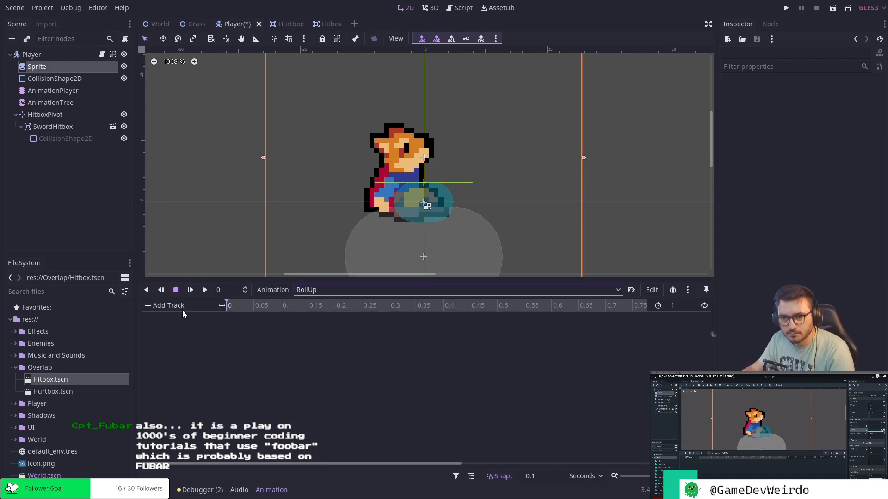
# Set the RollUp animation's length to 0.5 seconds.
pyautogui.doubleClick(688, 306)
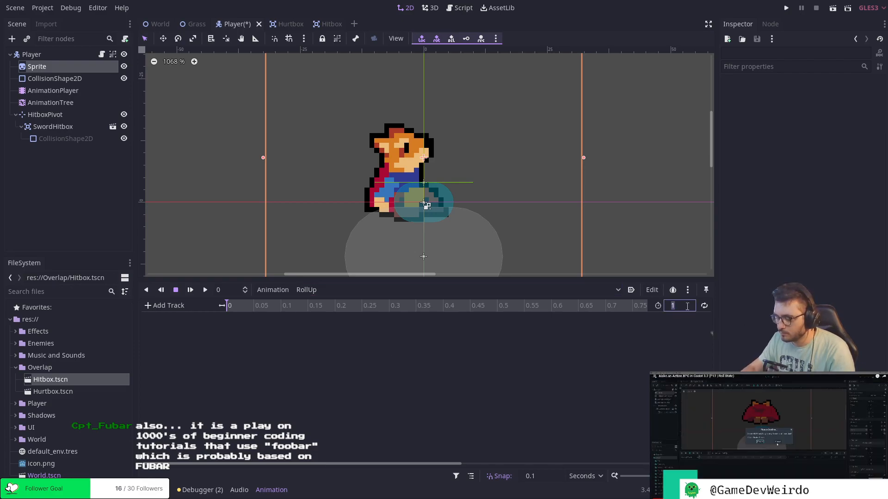
pyautogui.write('0.5')
pyautogui.press('Return')
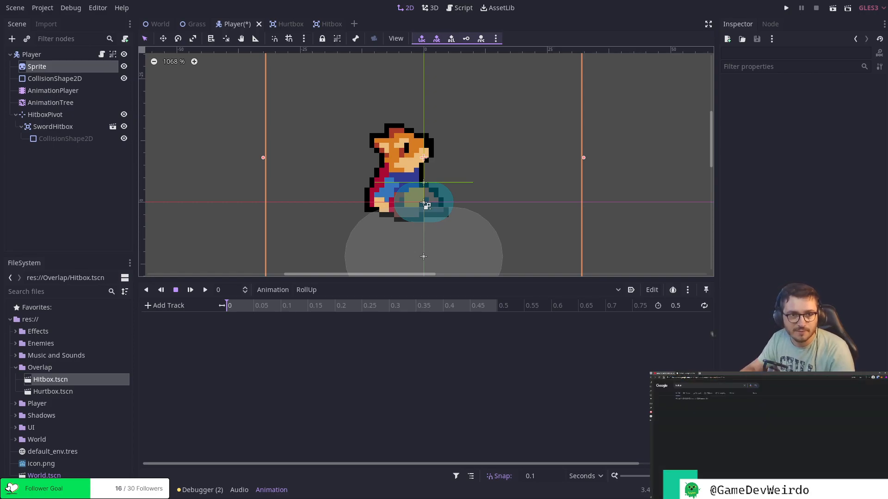
# Switch to the web browser showing the Google search results for foobar.
pyautogui.moveTo(395, 329); pyautogui.dragTo(395, 328)
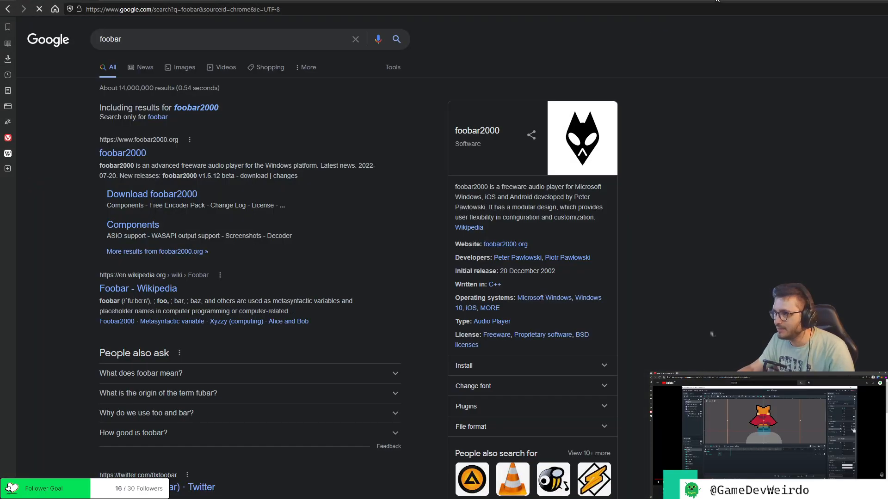
# Open the foobar2000 website from the search results and look over the latest news on its overview page.
pyautogui.moveTo(640, 1); pyautogui.dragTo(466, 9)
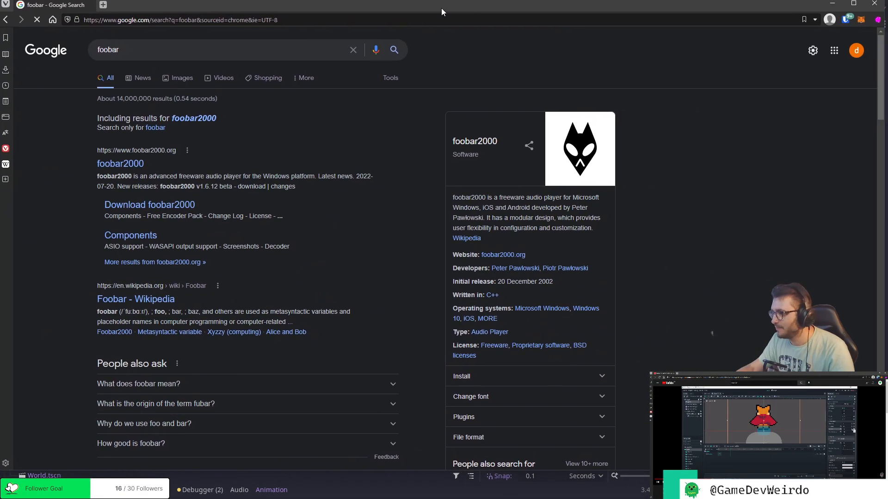
pyautogui.click(111, 162)
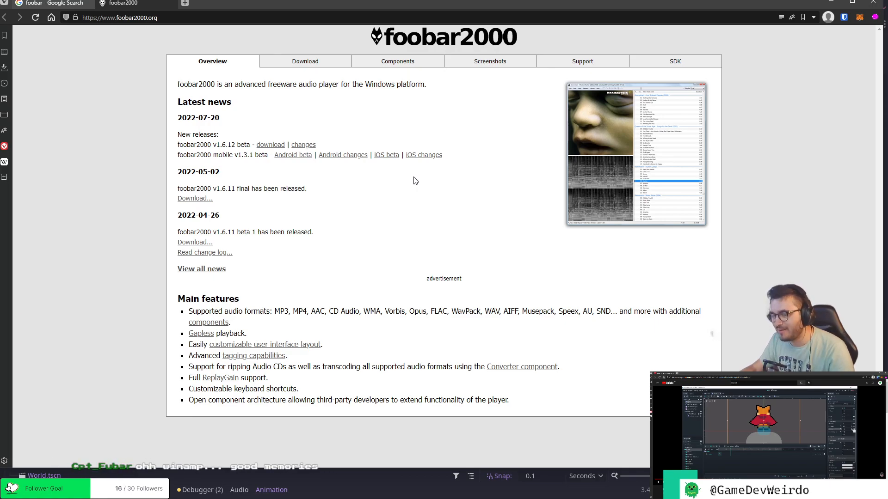
pyautogui.moveTo(179, 134); pyautogui.dragTo(205, 153)
pyautogui.click(254, 172)
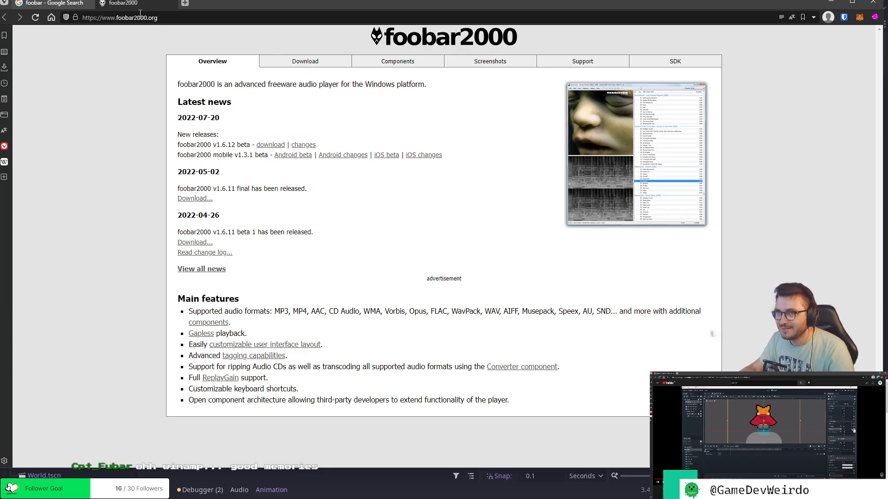
pyautogui.click(172, 18)
pyautogui.click(273, 154)
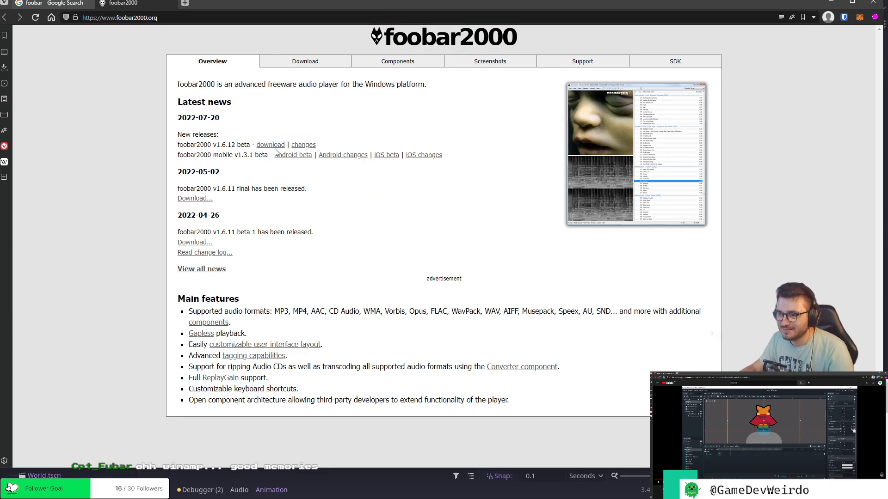
pyautogui.moveTo(212, 4); pyautogui.dragTo(215, 0)
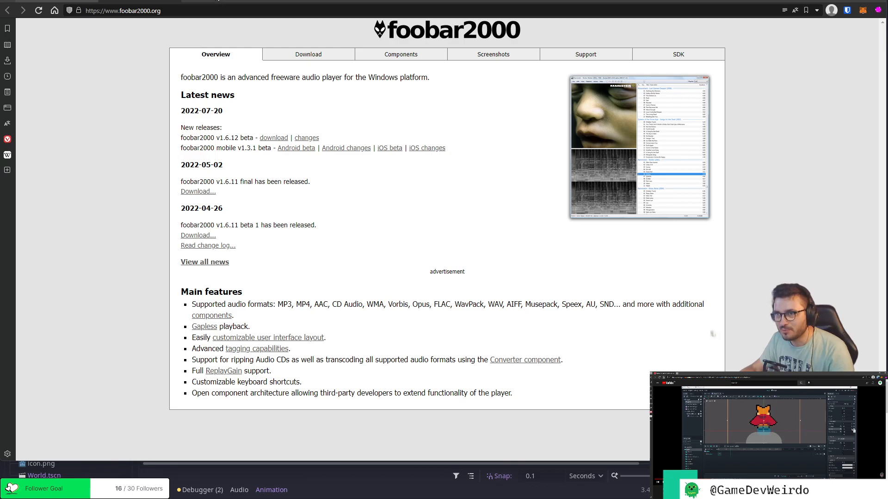
pyautogui.click(195, 1)
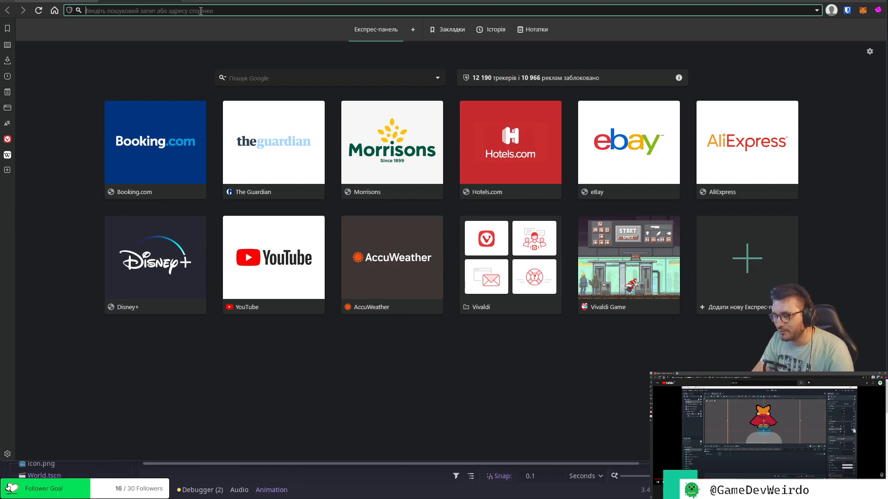
pyautogui.write('FOO')
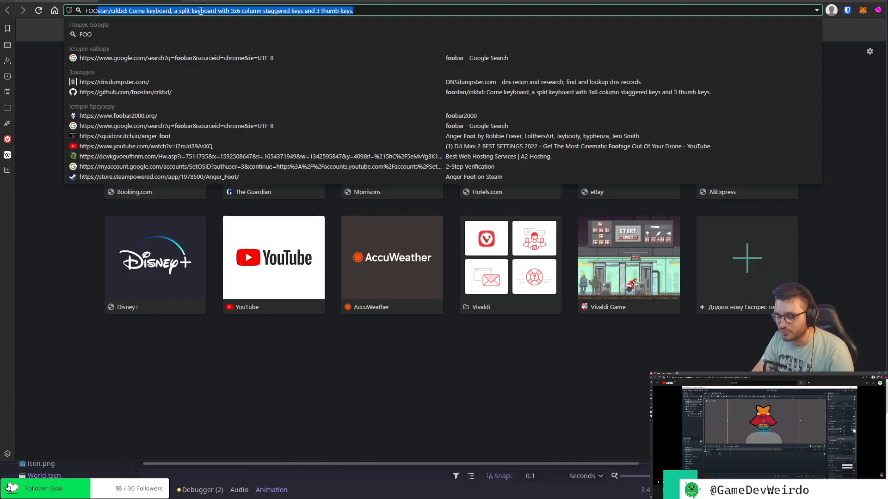
pyautogui.write(": 'BA")
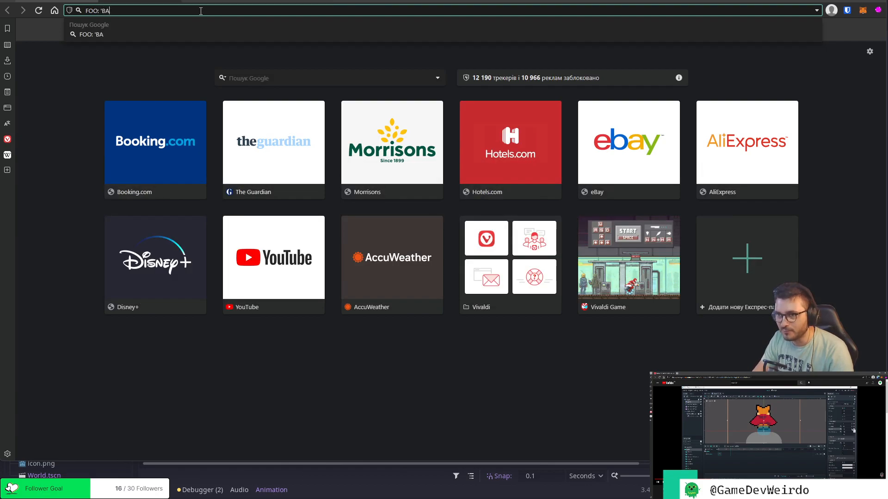
pyautogui.write("R'")
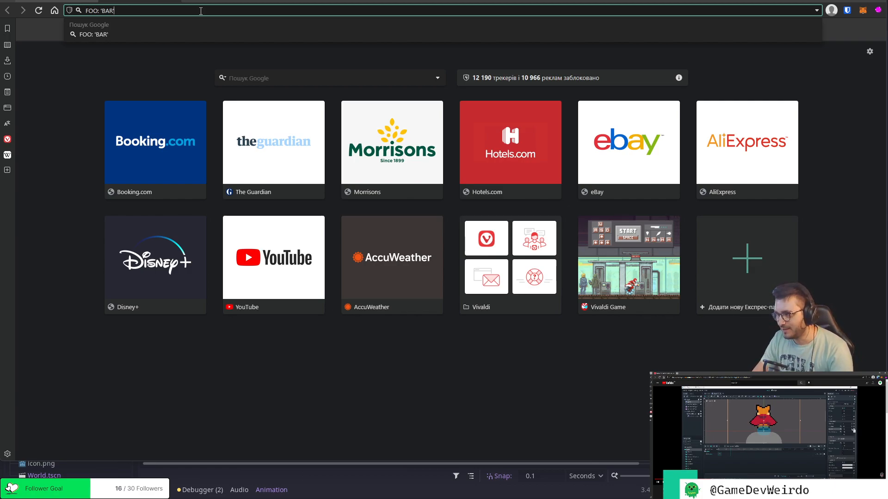
pyautogui.press('BackSpace')
pyautogui.press('BackSpace')
pyautogui.press('BackSpace')
pyautogui.press('BackSpace')
pyautogui.press('BackSpace')
pyautogui.press('BackSpace')
pyautogui.press('BackSpace')
pyautogui.press('BackSpace')
pyautogui.press('BackSpace')
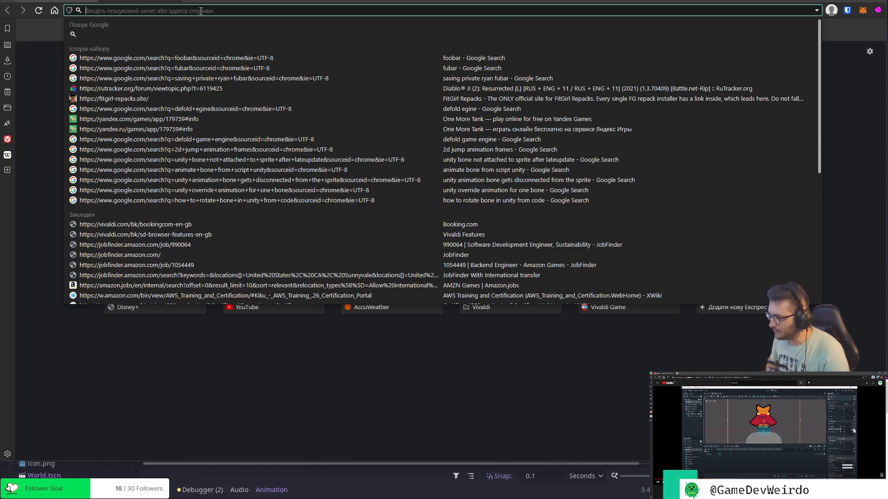
pyautogui.click(176, 1)
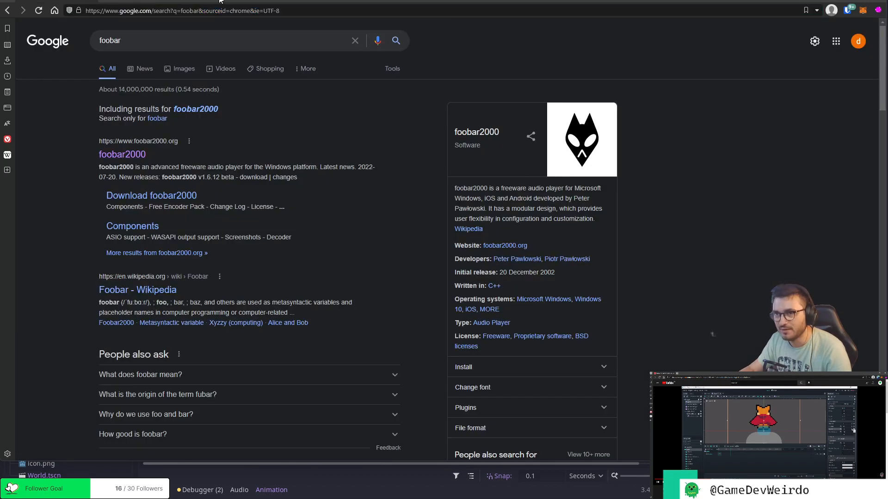
# Visit foobar2000.org from the software summary in the search results, look over the release notes and close the page.
pyautogui.click(512, 250)
pyautogui.moveTo(181, 127); pyautogui.dragTo(216, 112)
pyautogui.click(230, 126)
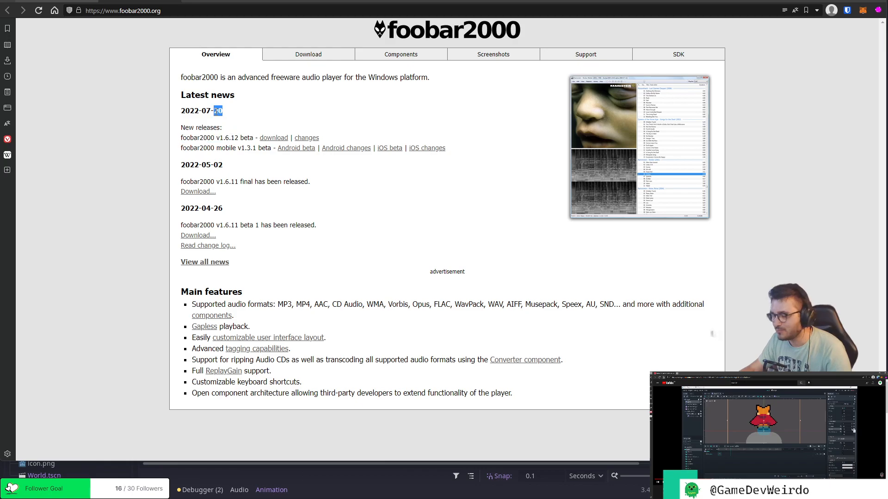
pyautogui.click(233, 126)
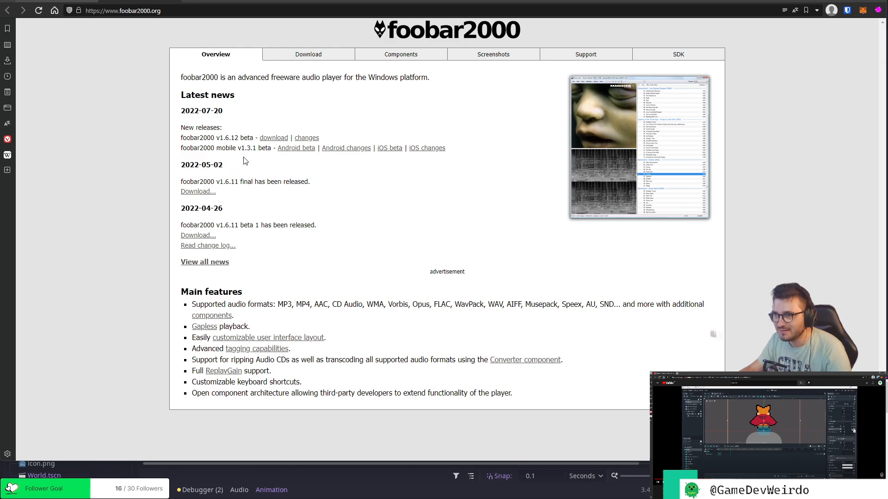
pyautogui.click(176, 1)
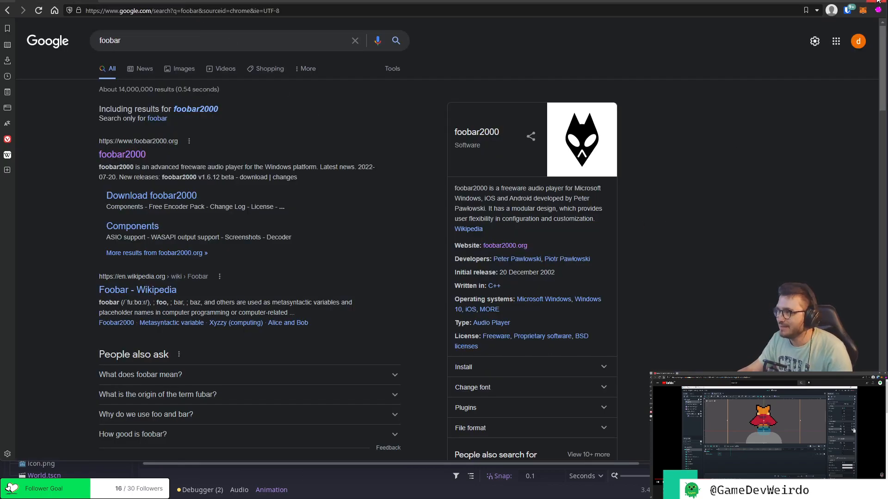
# Return to the Godot editor and select the Player's Sprite node for animating.
pyautogui.moveTo(830, 1); pyautogui.dragTo(830, 95)
pyautogui.click(887, 90)
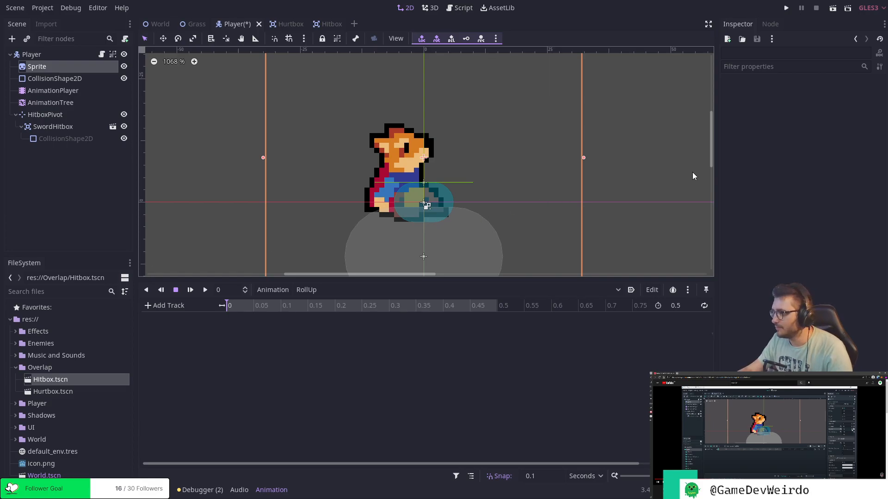
pyautogui.click(47, 68)
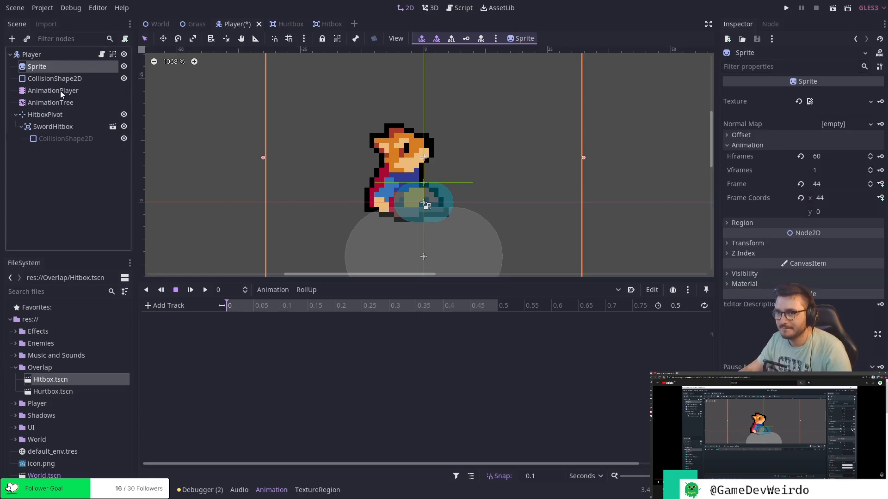
pyautogui.click(60, 91)
pyautogui.click(49, 66)
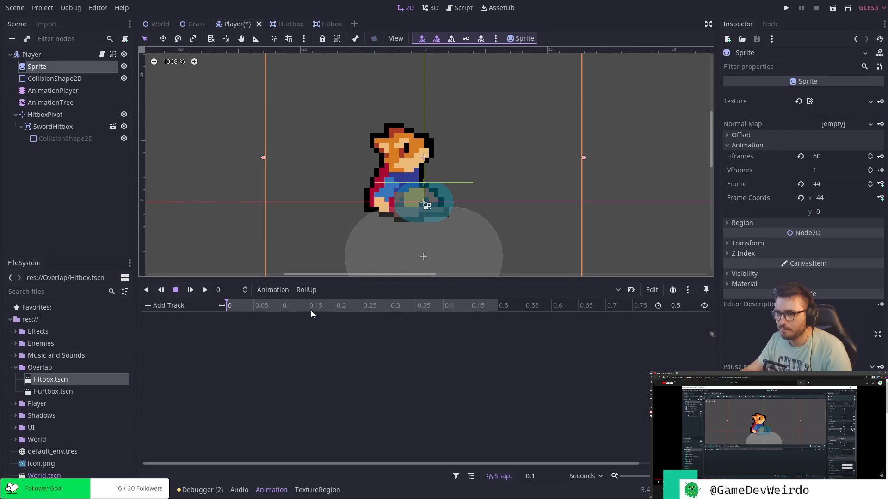
# Set the Sprite's frame to 45 and key it at 0 seconds on a new frame track in RollUp.
pyautogui.click(834, 184)
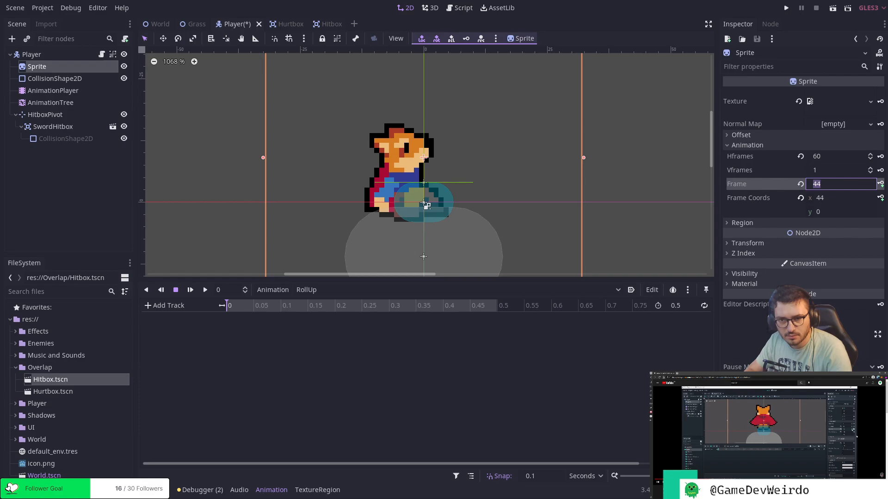
pyautogui.click(835, 184)
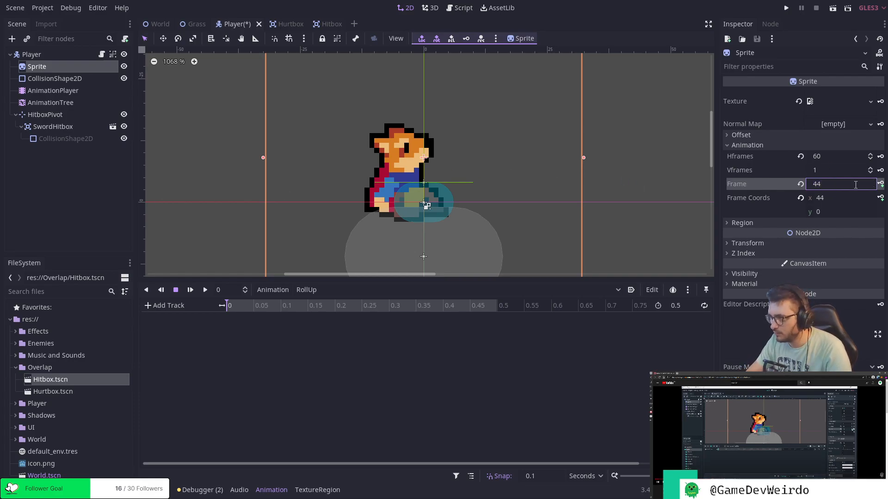
pyautogui.press('BackSpace')
pyautogui.write('5')
pyautogui.press('Return')
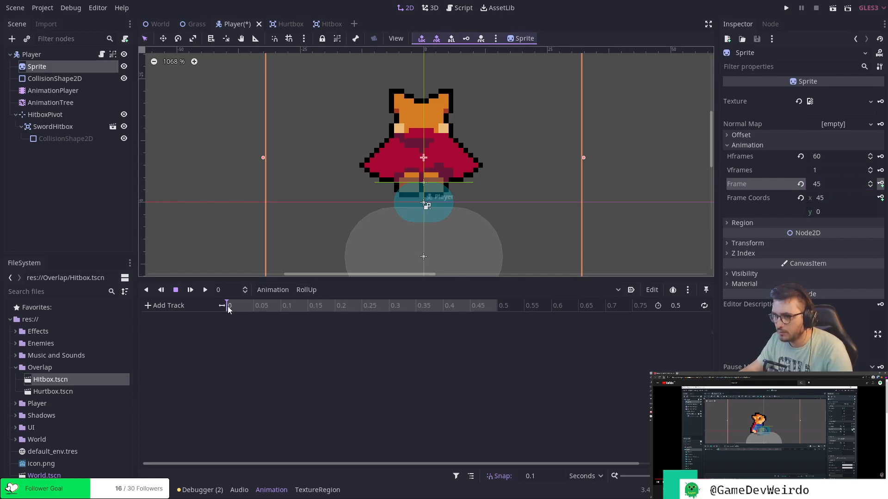
pyautogui.click(881, 185)
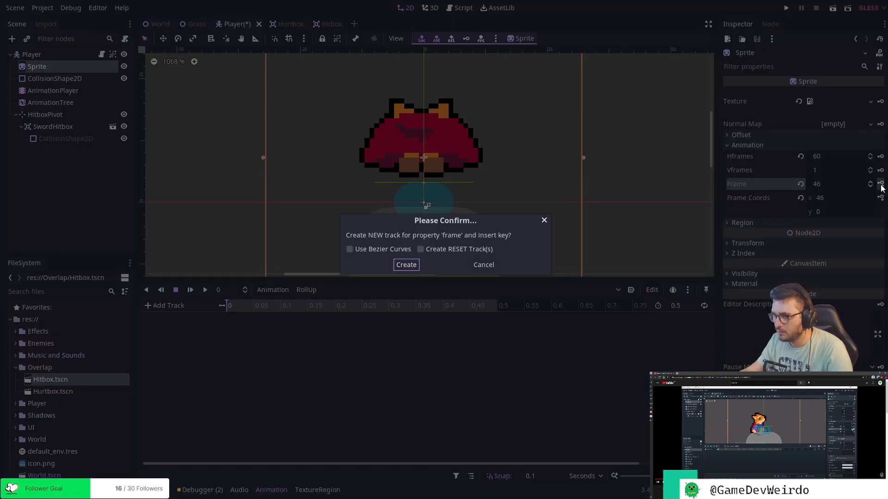
pyautogui.click(411, 263)
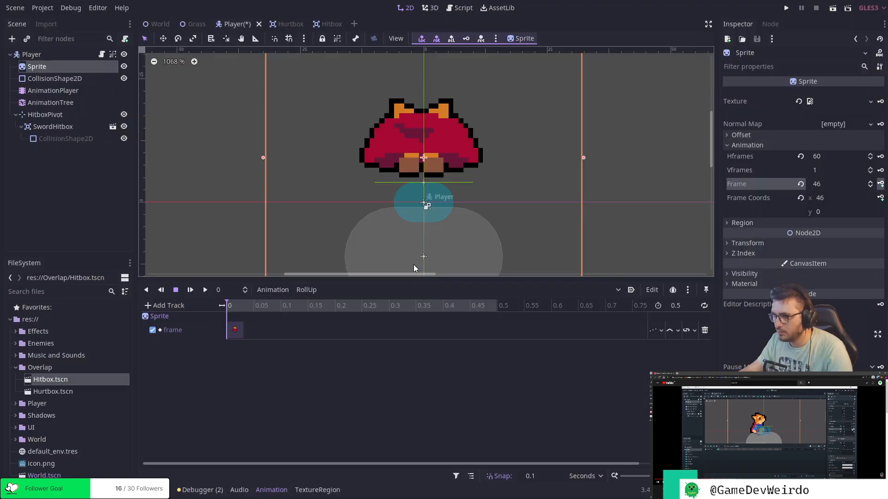
# Key Sprite frames 46, 47, 48 and 49 at 0.1, 0.2, 0.3 and 0.4 seconds in the RollUp animation.
pyautogui.click(281, 307)
pyautogui.click(869, 182)
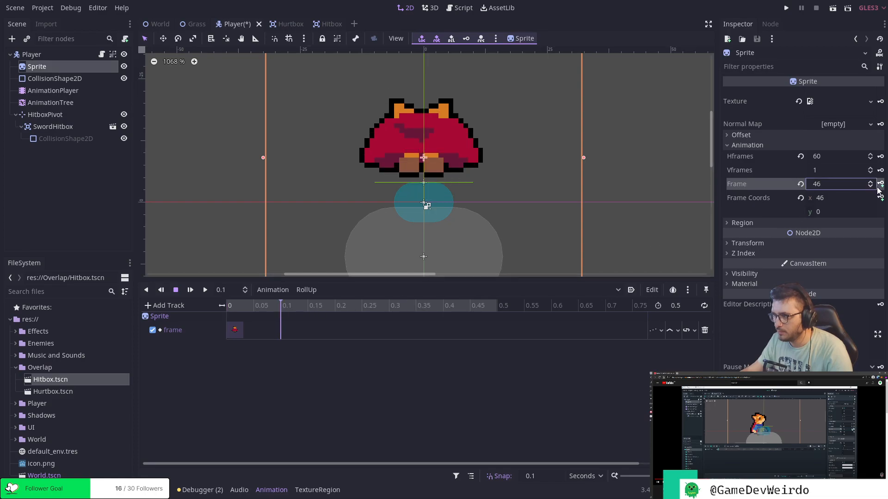
pyautogui.click(881, 185)
pyautogui.click(881, 184)
pyautogui.click(881, 185)
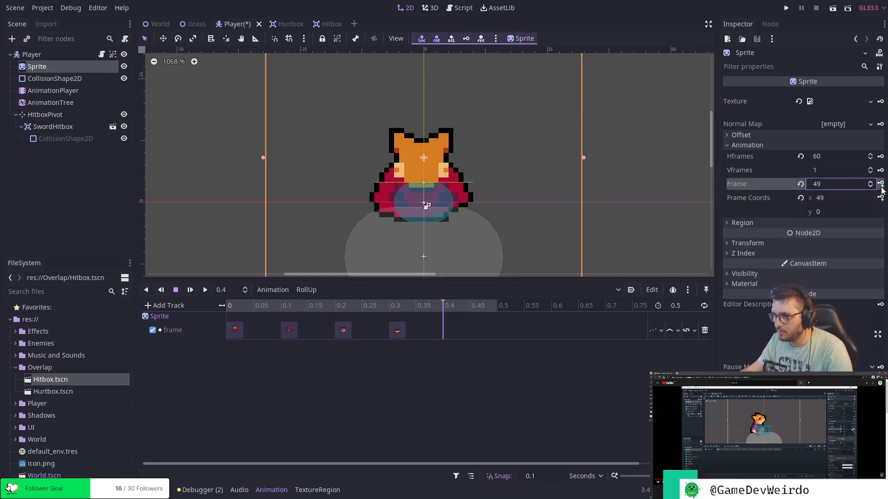
pyautogui.click(881, 185)
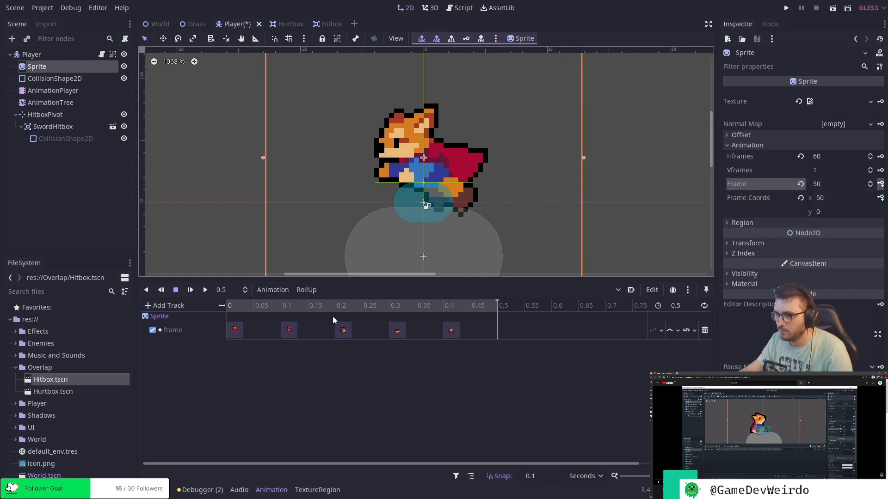
# Add a call method track for the Player node to the RollUp animation.
pyautogui.click(165, 307)
pyautogui.click(171, 341)
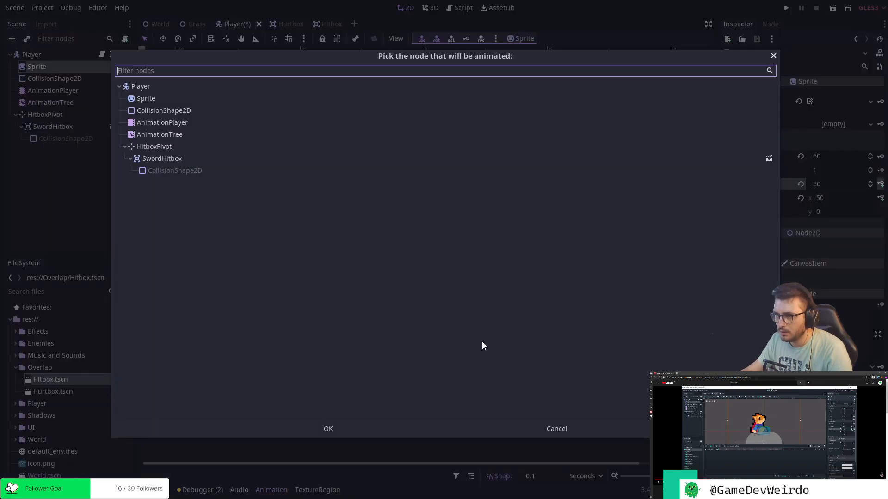
pyautogui.click(334, 430)
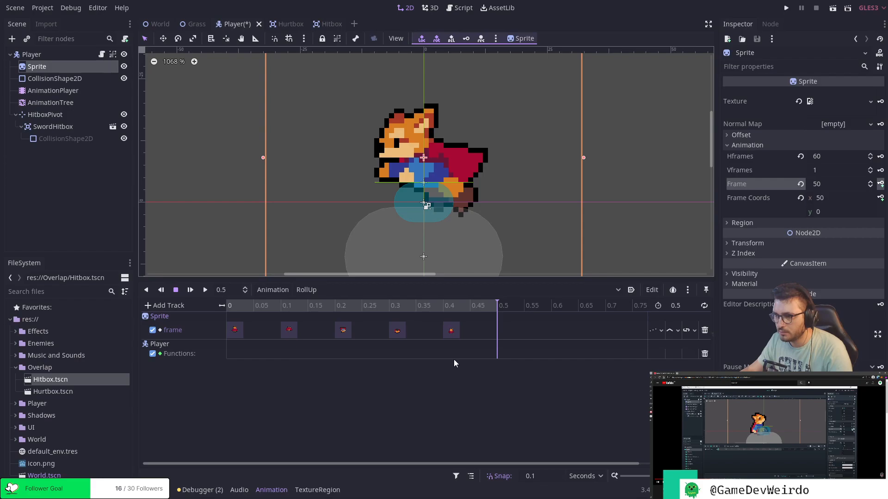
# Insert a key calling roll_animation_finished() at 0.5 seconds on RollUp's Player method track and save the scene.
pyautogui.rightClick(497, 354)
pyautogui.click(517, 361)
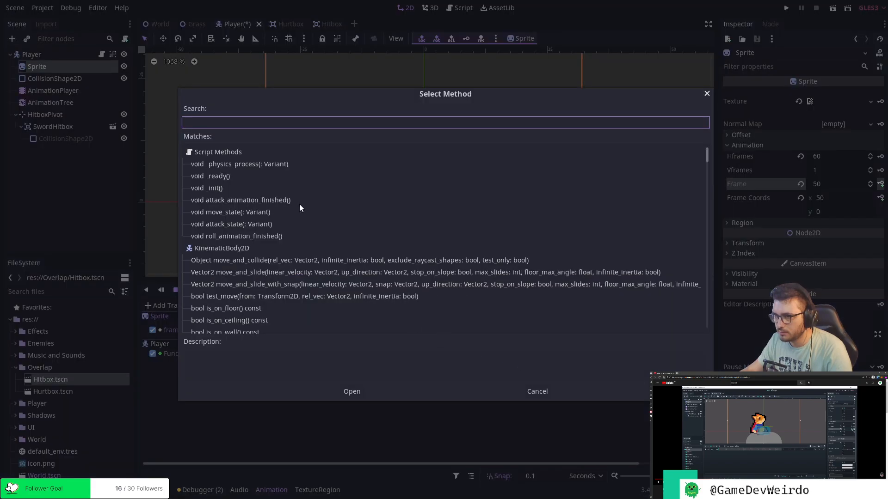
pyautogui.write('roll')
pyautogui.press('Return')
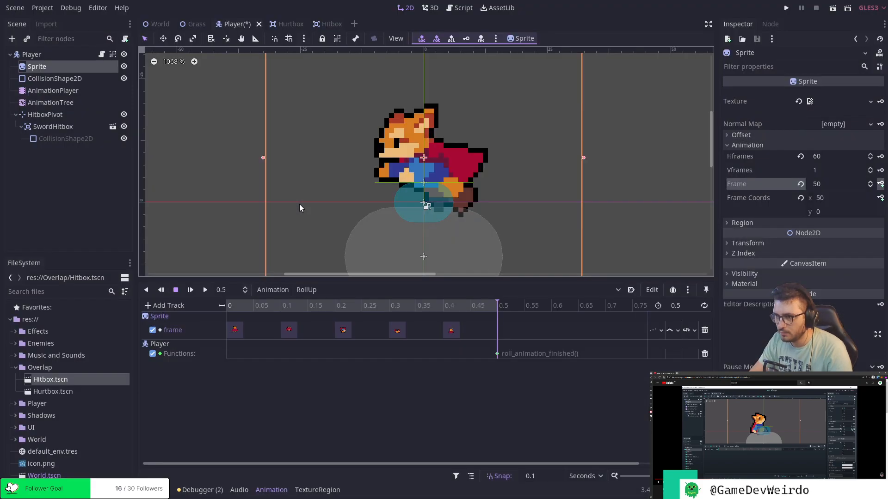
pyautogui.hotkey('ctrl', 's')
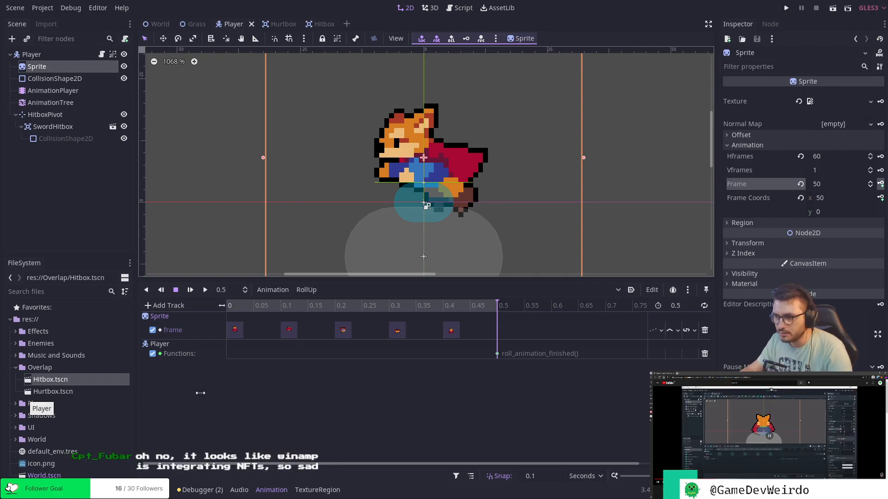
# Turn on looping for the RollUp and RollDown animations.
pyautogui.click(704, 306)
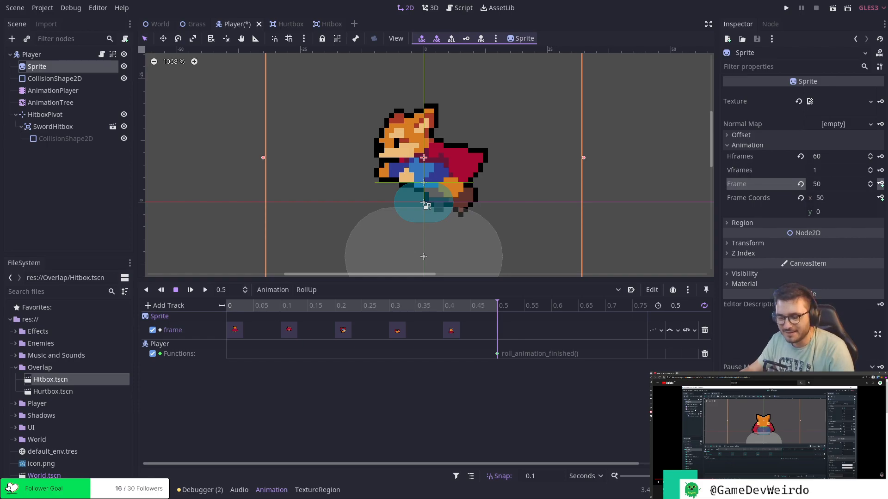
pyautogui.click(324, 290)
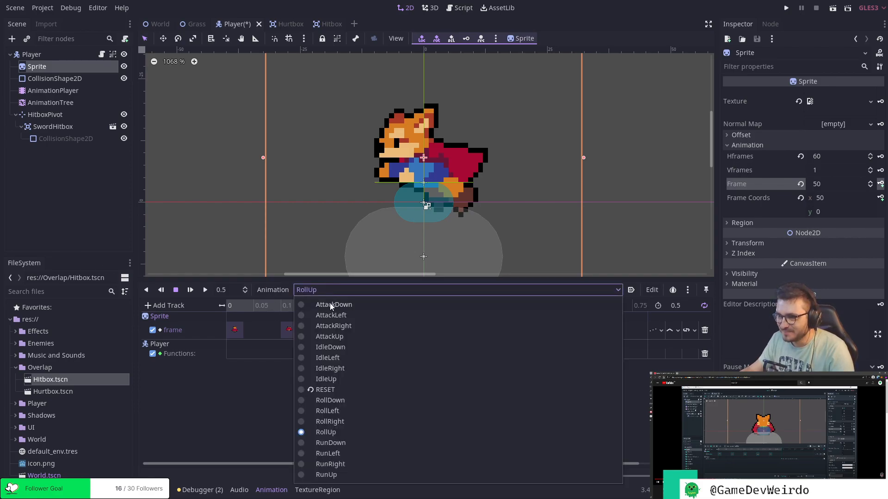
pyautogui.click(343, 406)
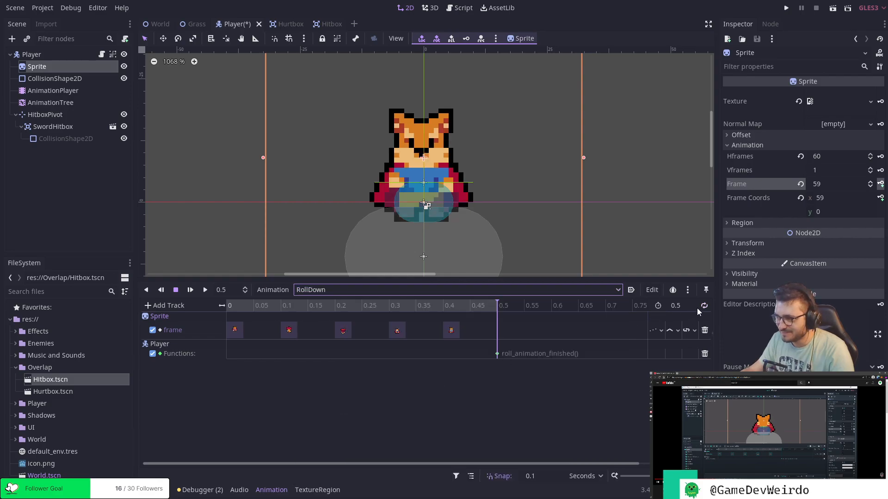
# Turn on looping for the RollLeft and RollRight animations.
pyautogui.click(500, 292)
pyautogui.click(335, 411)
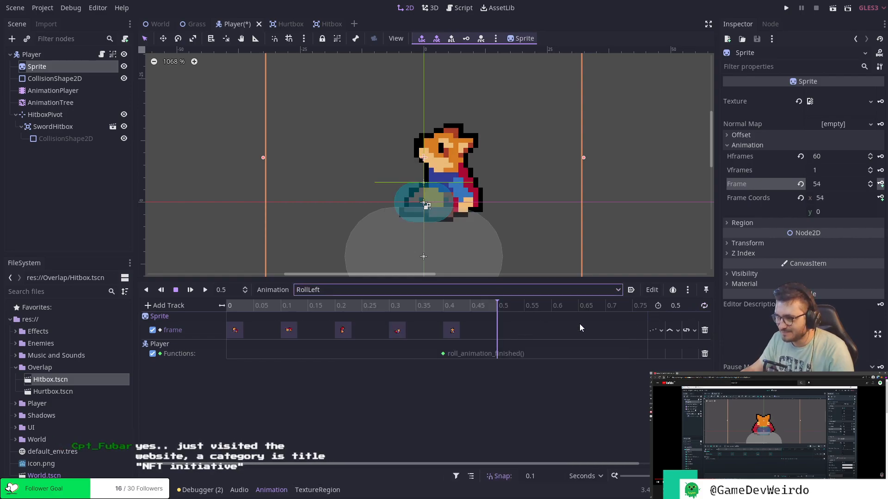
pyautogui.click(427, 290)
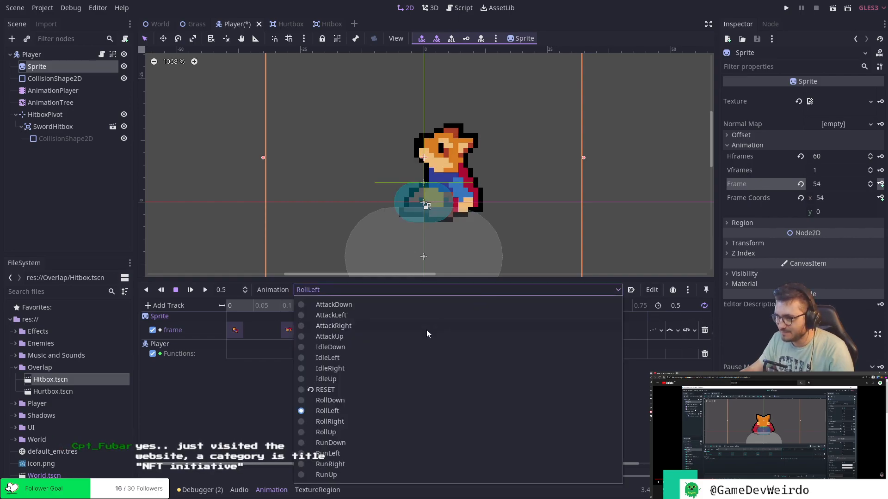
pyautogui.click(329, 421)
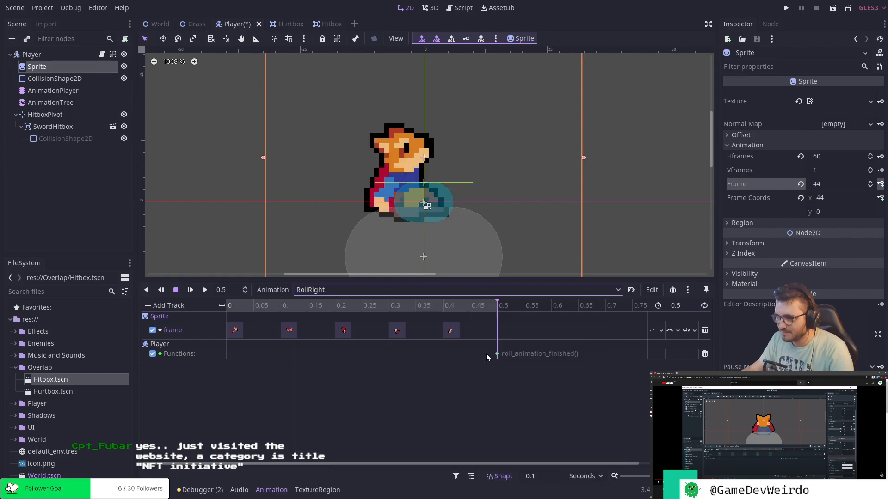
# Check the RollUp and RollDown animations and save the Player scene.
pyautogui.click(392, 289)
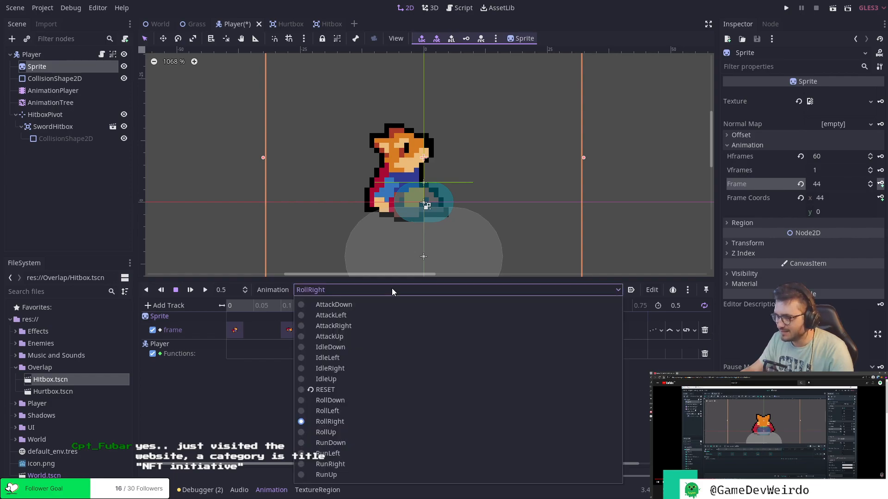
pyautogui.click(355, 432)
pyautogui.click(423, 289)
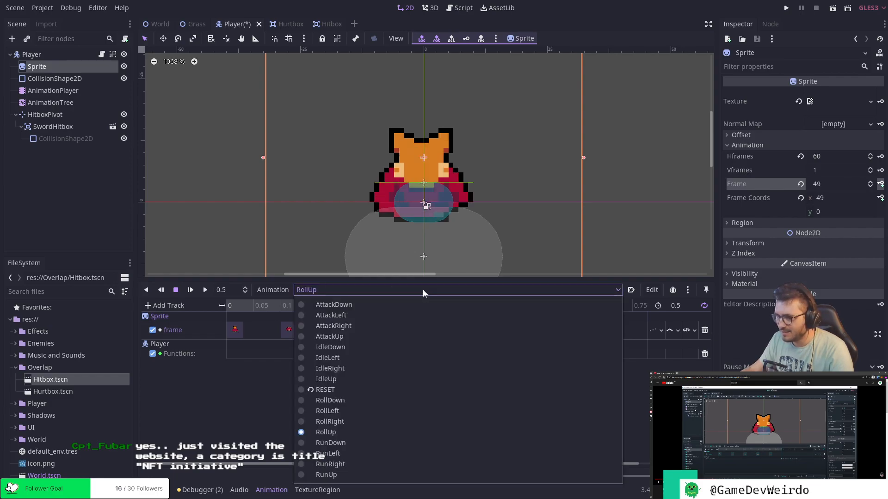
pyautogui.click(350, 399)
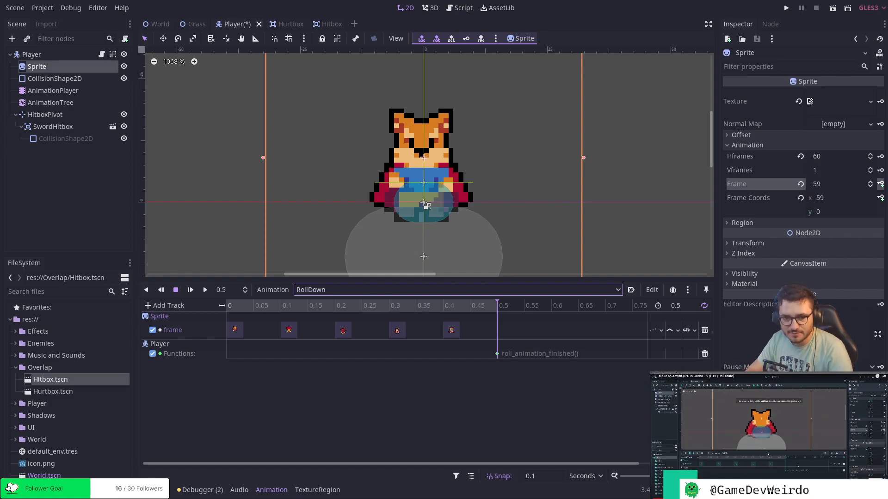
pyautogui.hotkey('ctrl', 's')
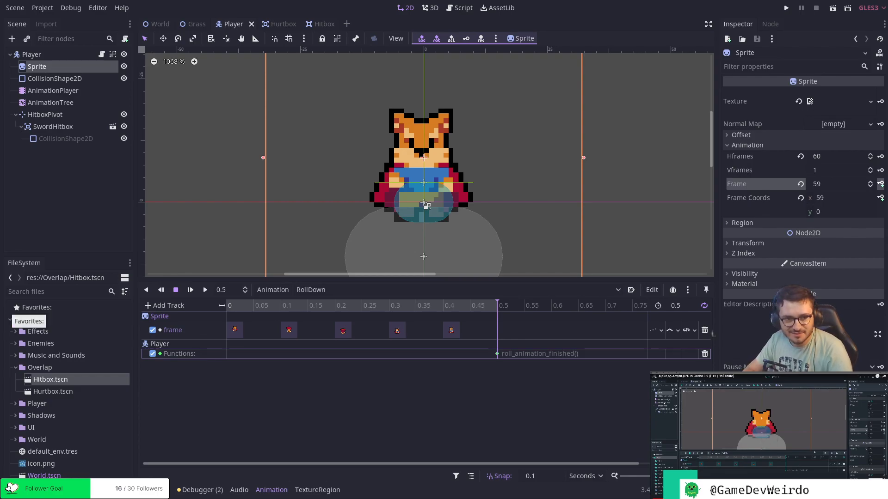
# Add a BlendTree state named Roll below Run in the AnimationTree's state machine.
pyautogui.click(85, 103)
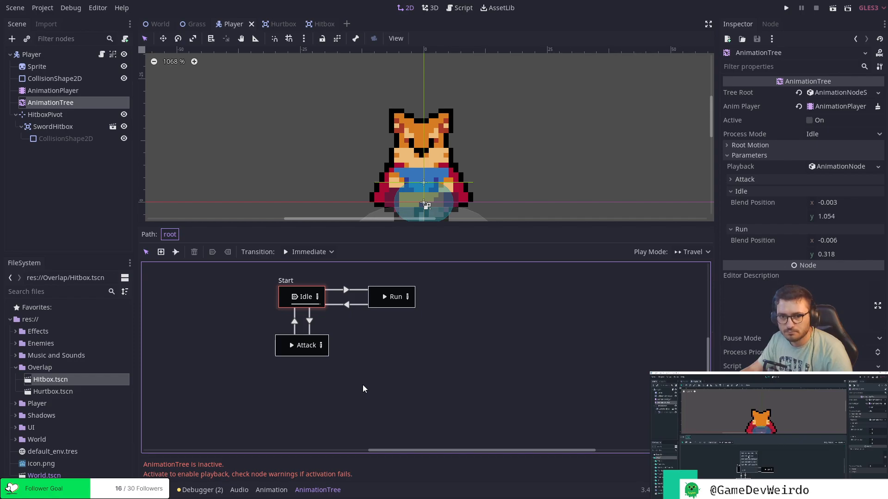
pyautogui.rightClick(408, 374)
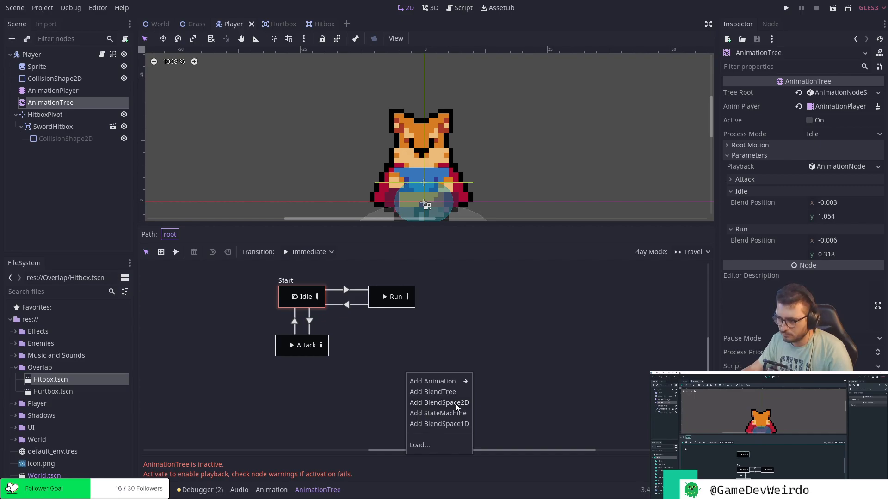
pyautogui.click(481, 344)
pyautogui.rightClick(475, 344)
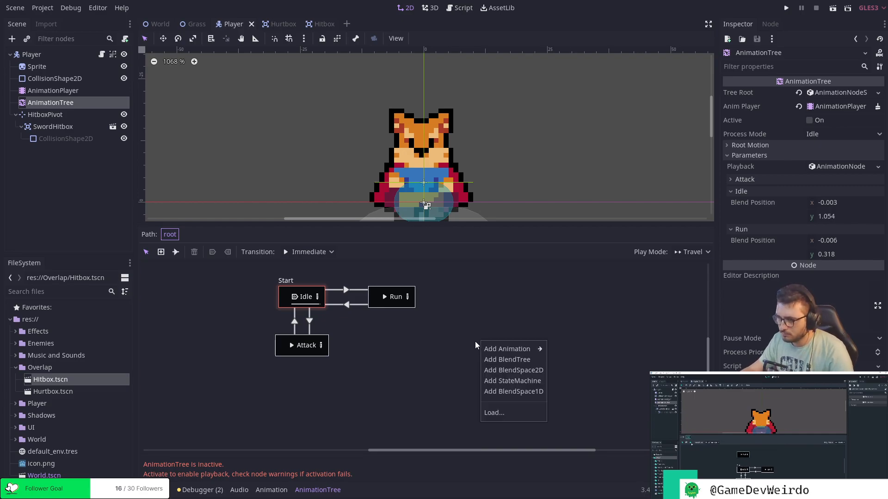
pyautogui.click(507, 360)
pyautogui.moveTo(490, 350); pyautogui.dragTo(407, 350)
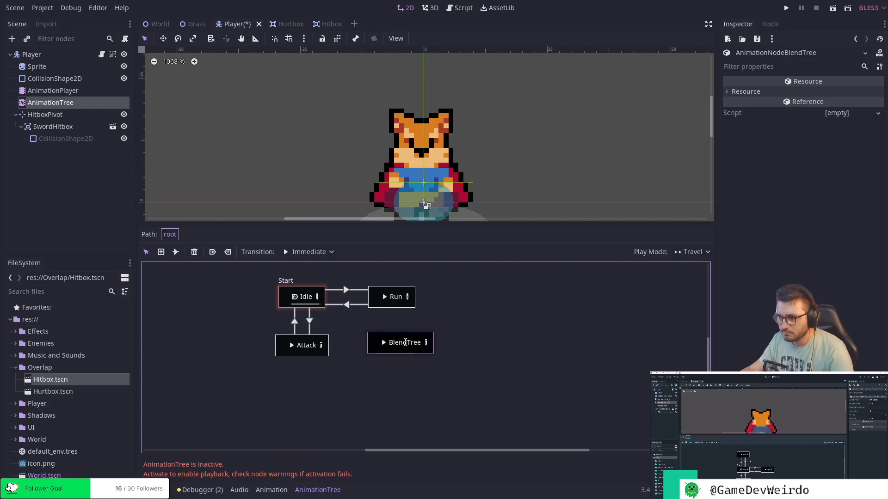
pyautogui.doubleClick(405, 343)
pyautogui.write('Roll')
pyautogui.press('Return')
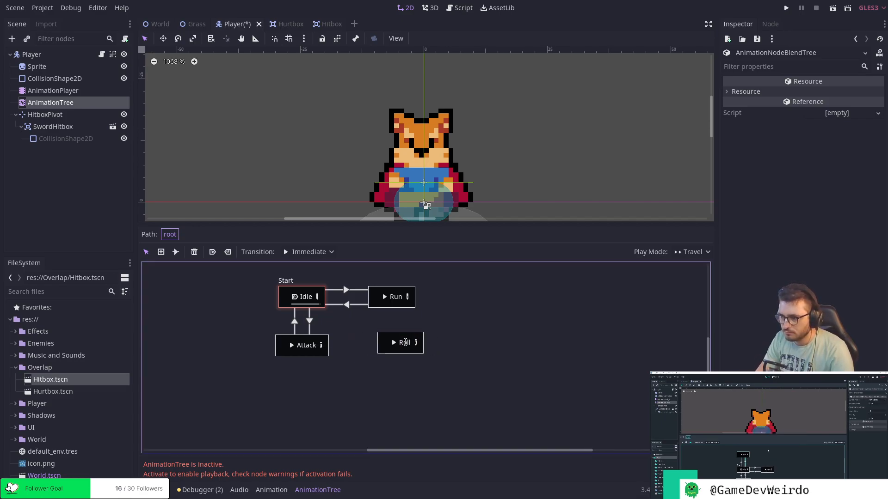
# Add a trial BlendSpace2D state to the state machine, look inside it and delete it.
pyautogui.rightClick(495, 309)
pyautogui.click(513, 339)
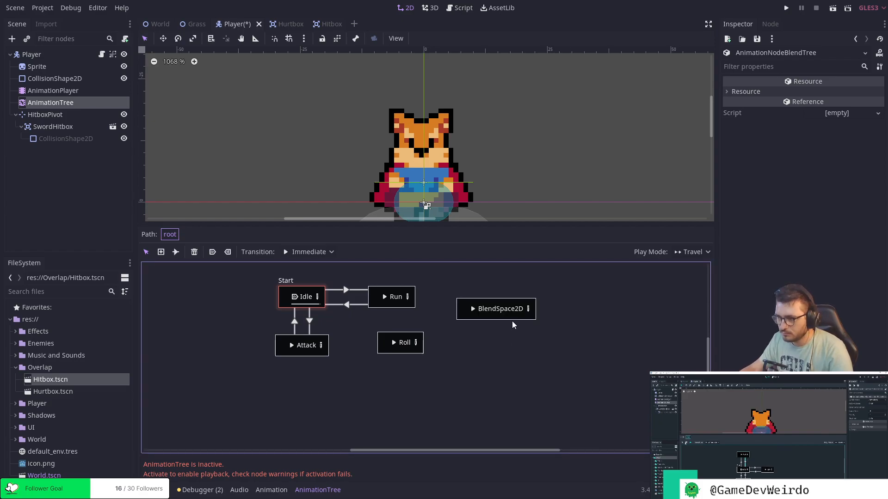
pyautogui.click(528, 309)
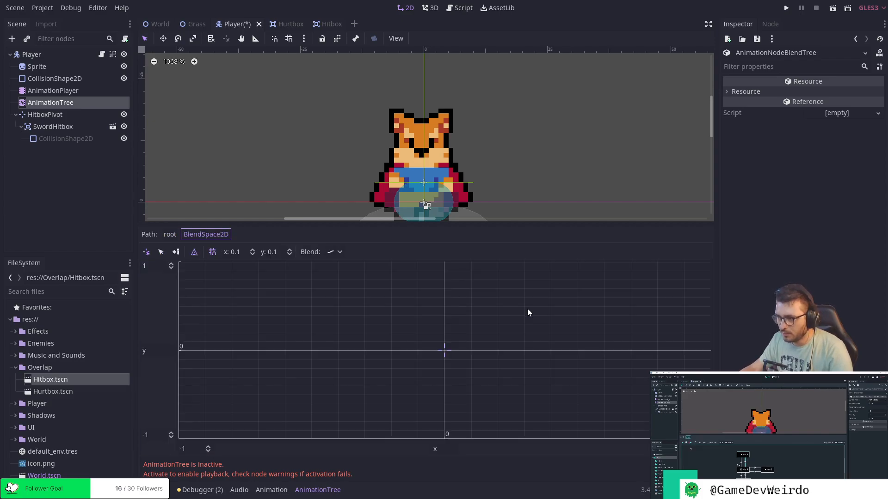
pyautogui.click(175, 234)
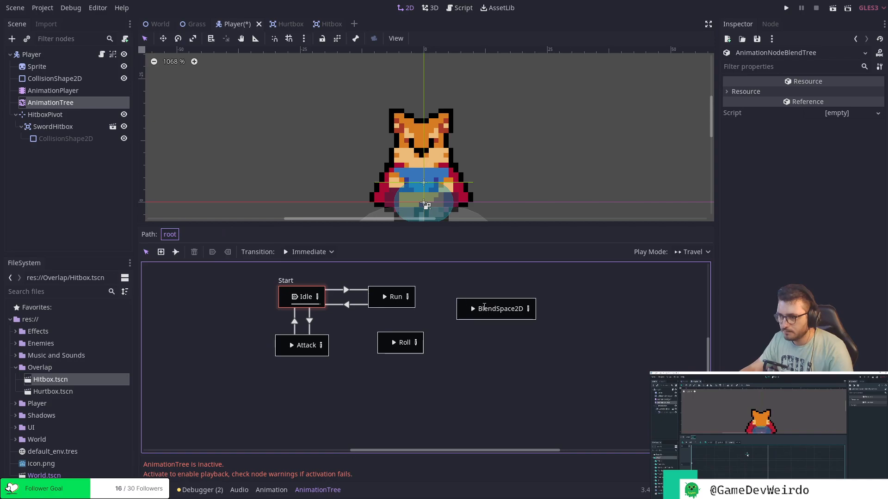
pyautogui.click(486, 308)
pyautogui.click(195, 252)
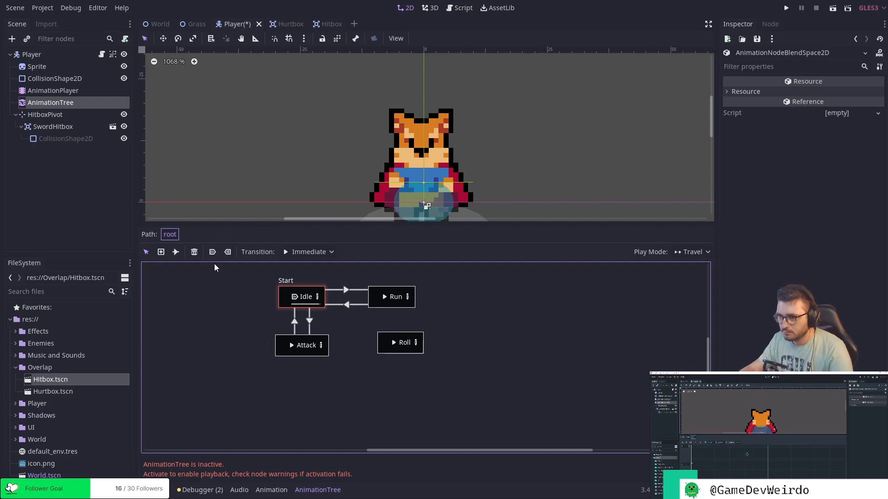
# Add a second BlendTree state beside Roll and delete it again.
pyautogui.rightClick(475, 335)
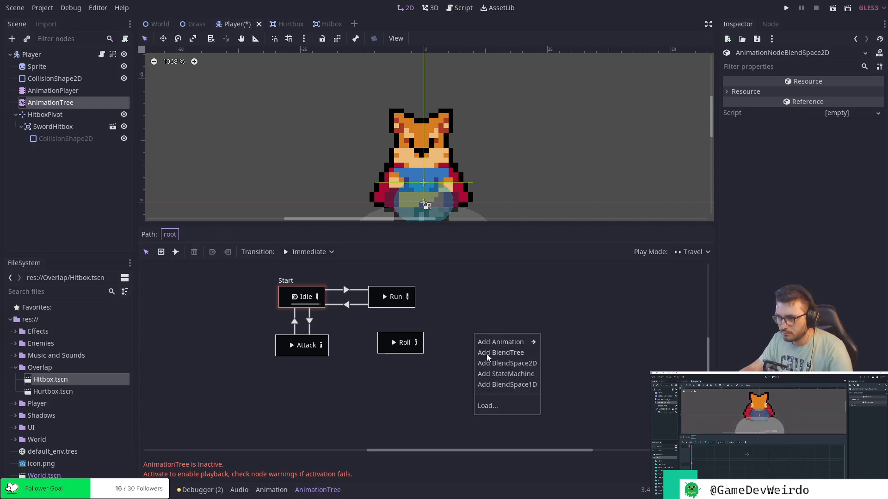
pyautogui.click(486, 354)
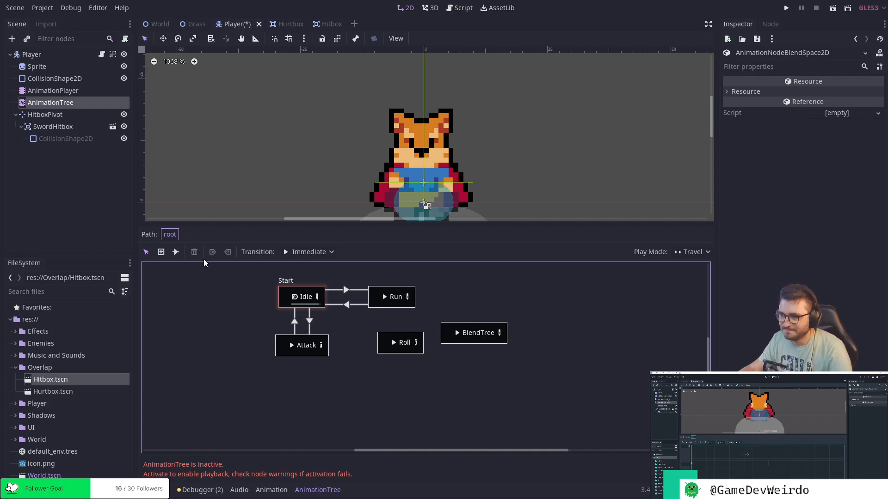
pyautogui.click(454, 339)
pyautogui.click(194, 252)
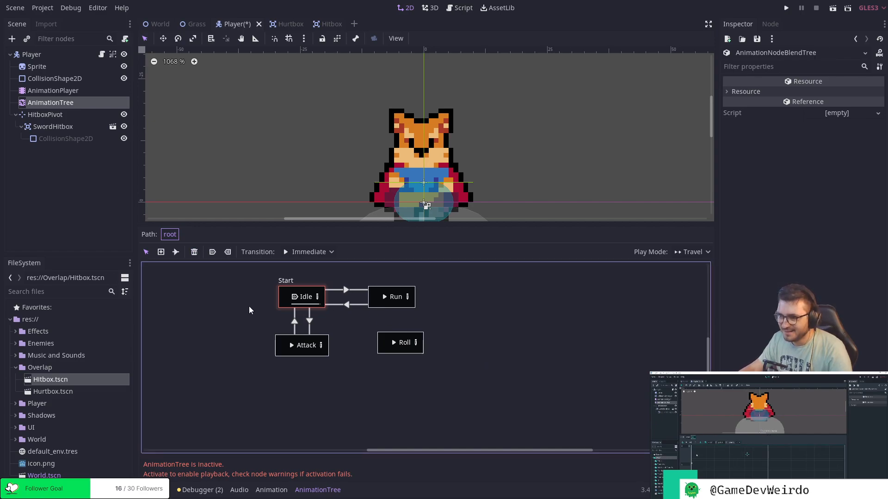
# Place the Roll state above Idle and connect the two with transitions in both directions.
pyautogui.moveTo(457, 393); pyautogui.dragTo(359, 287)
pyautogui.click(290, 318)
pyautogui.moveTo(306, 317); pyautogui.dragTo(307, 346, button='middle')
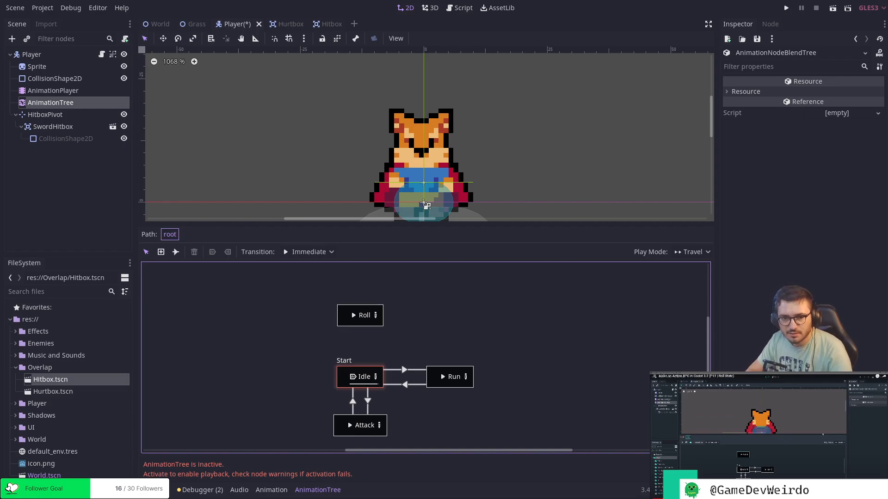
pyautogui.click(351, 322)
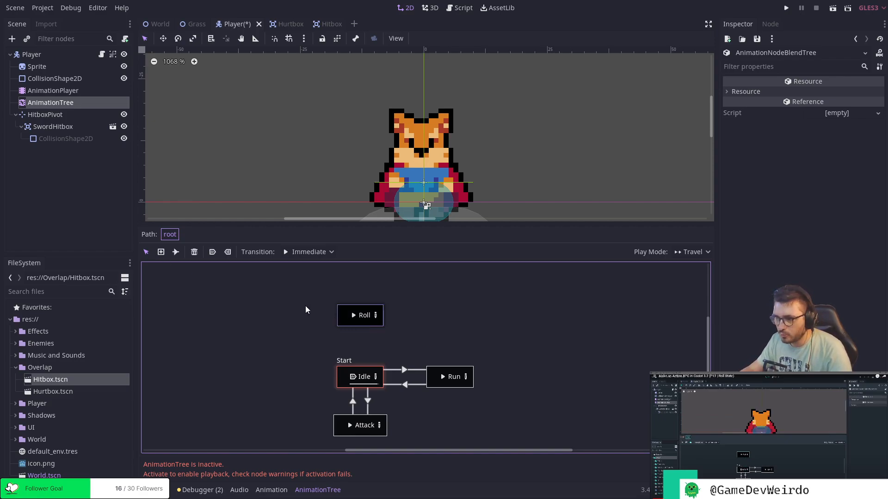
pyautogui.click(176, 252)
pyautogui.moveTo(350, 329)
pyautogui.mouseDown()
pyautogui.moveTo(350, 377)
pyautogui.moveTo(348, 318)
pyautogui.mouseUp()
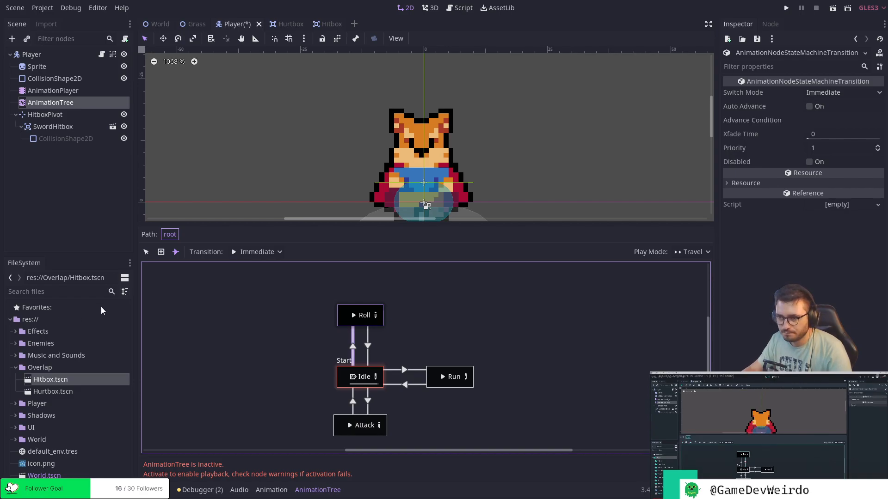
# Open the Roll state and examine its blend tree graph.
pyautogui.click(145, 253)
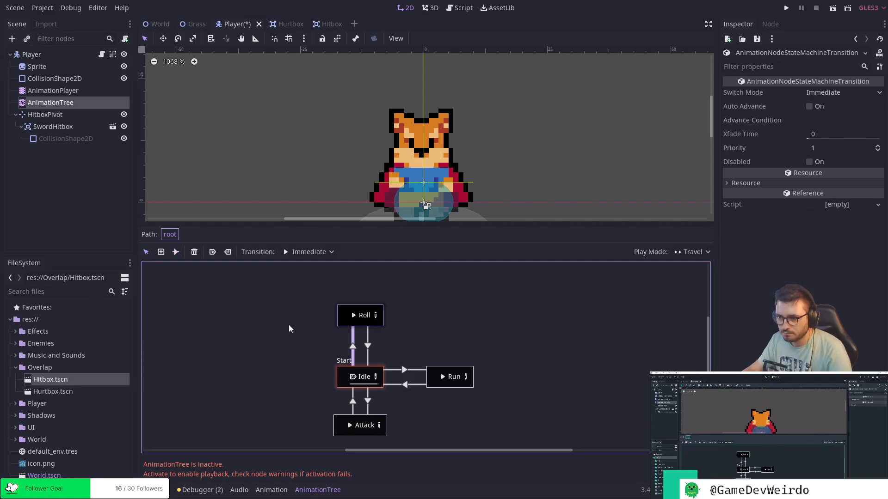
pyautogui.click(375, 316)
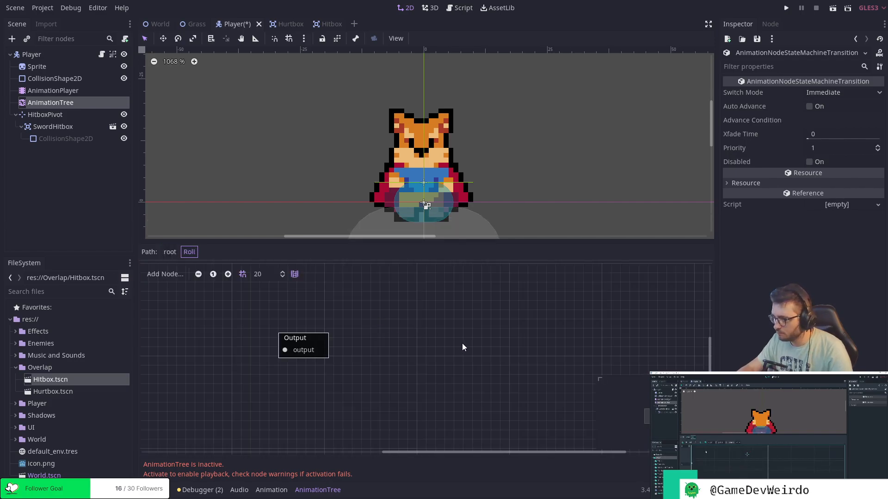
pyautogui.scroll(-4, 345, 362)
pyautogui.scroll(12, 346, 362)
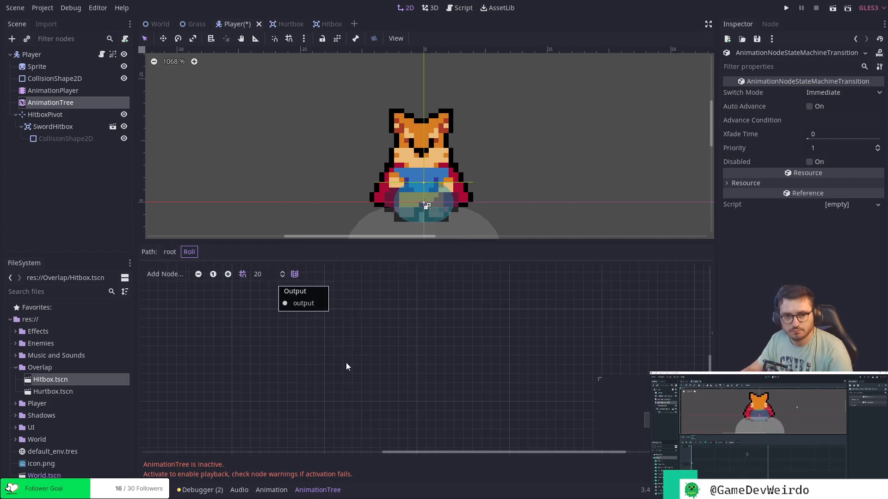
pyautogui.scroll(-4, 346, 363)
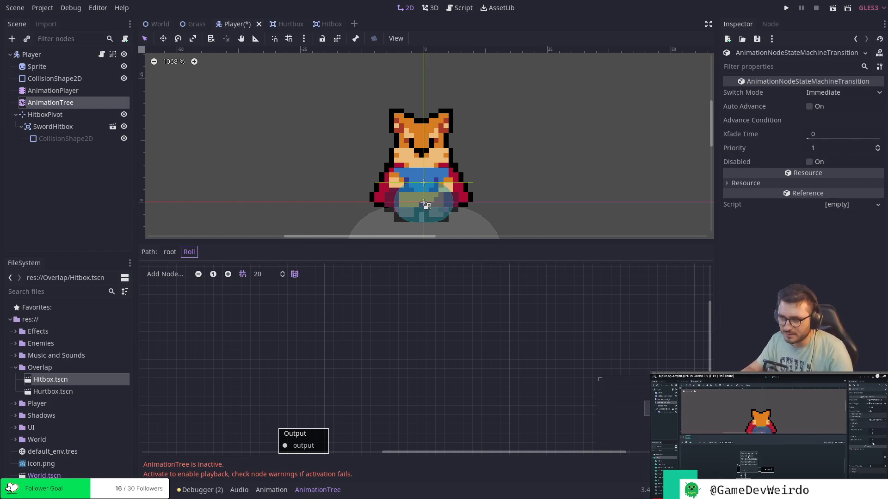
# Return to the root state machine and delete the Roll state.
pyautogui.click(170, 251)
pyautogui.doubleClick(373, 318)
pyautogui.click(335, 324)
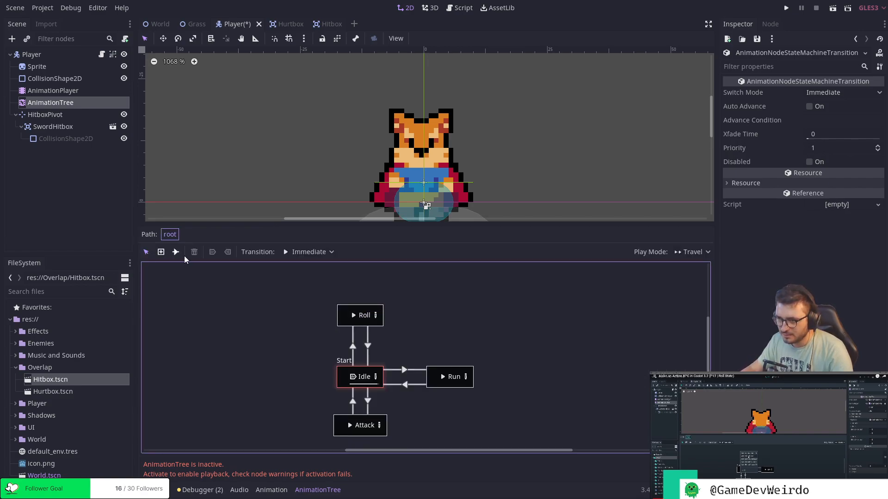
pyautogui.click(340, 323)
pyautogui.click(194, 251)
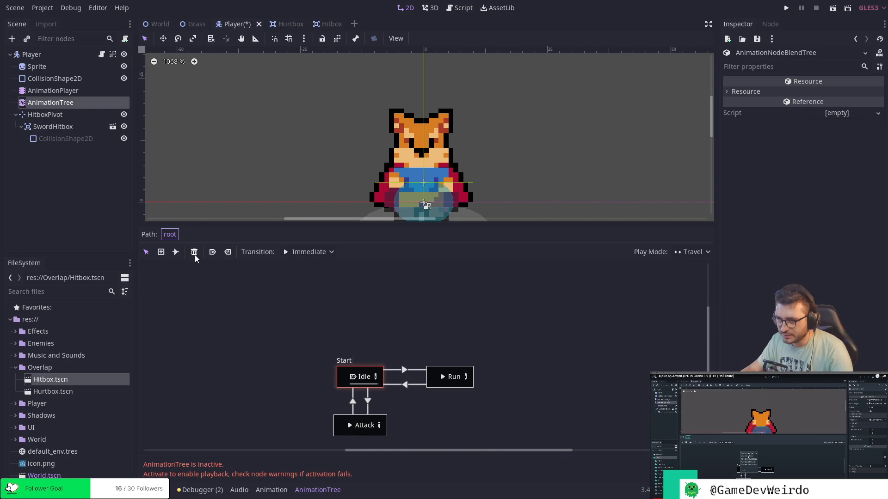
# Add a new BlendTree state above Idle and name it Roll.
pyautogui.rightClick(351, 330)
pyautogui.click(385, 348)
pyautogui.doubleClick(357, 327)
pyautogui.write('Roll')
pyautogui.press('Return')
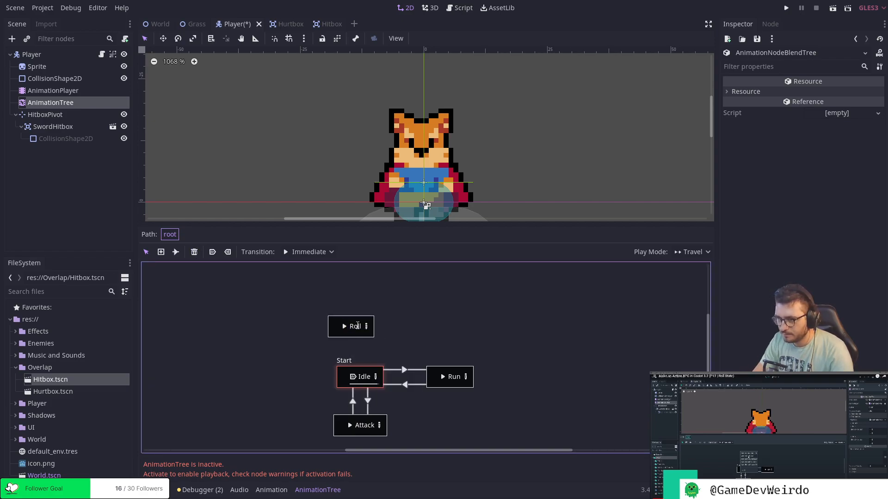
# Align the new Roll state above Idle and link them with immediate transitions in both directions.
pyautogui.moveTo(335, 336); pyautogui.dragTo(355, 376)
pyautogui.click(175, 252)
pyautogui.moveTo(344, 328); pyautogui.dragTo(344, 329)
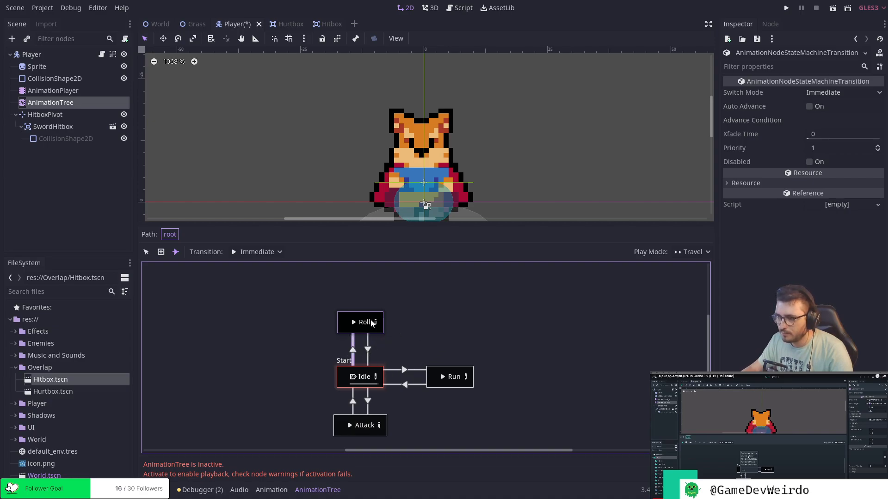
pyautogui.click(146, 252)
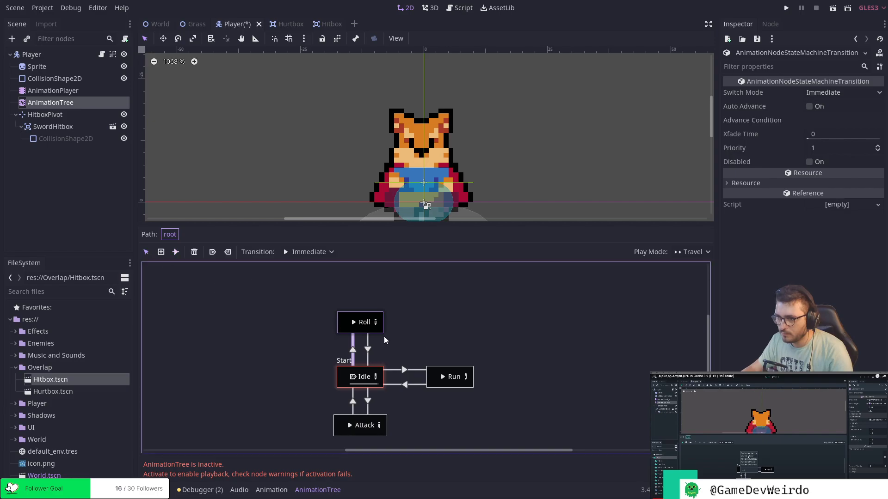
# Open the recreated Roll state and look over its node graph.
pyautogui.click(375, 322)
pyautogui.scroll(-5, 437, 353)
pyautogui.scroll(12, 434, 353)
pyautogui.scroll(-12, 431, 351)
pyautogui.scroll(-3, 431, 356)
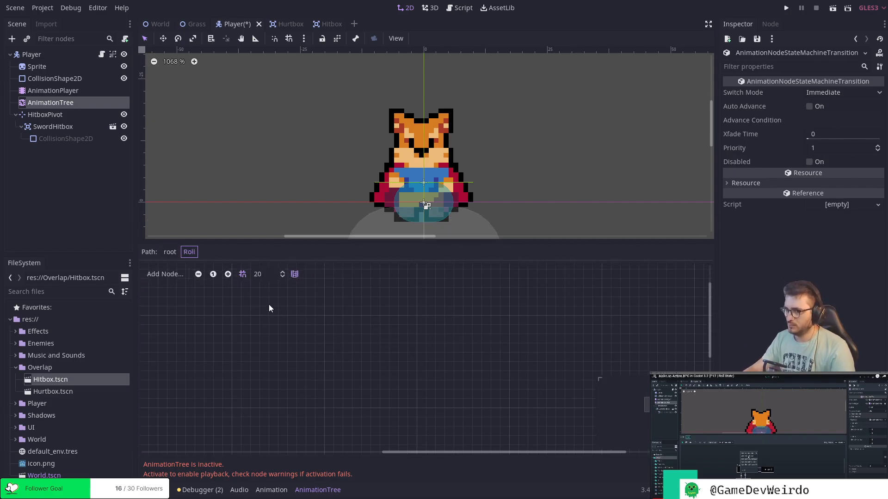
# Replace the Roll state in the root state machine with a new BlendSpace2D state named Roll above Idle.
pyautogui.click(170, 253)
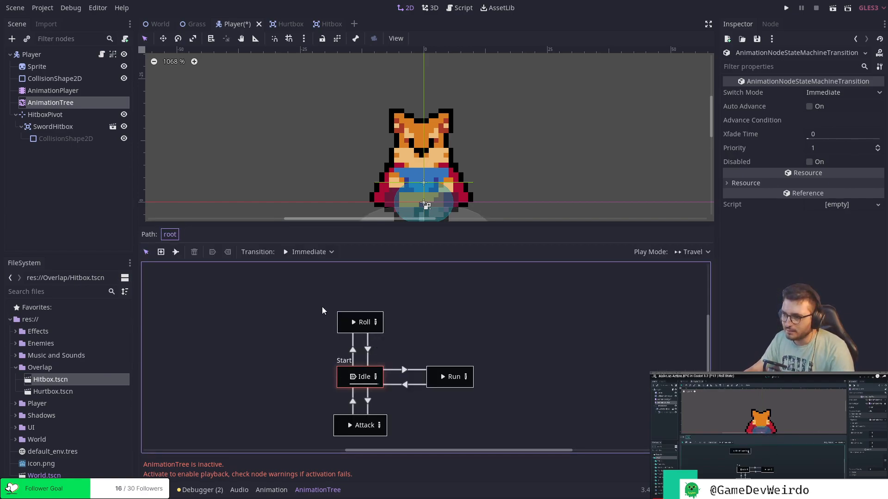
pyautogui.click(345, 334)
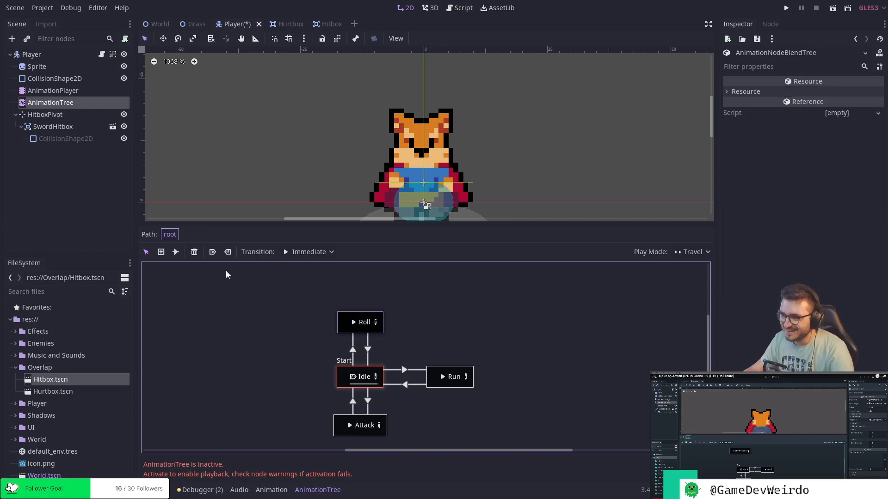
pyautogui.click(194, 252)
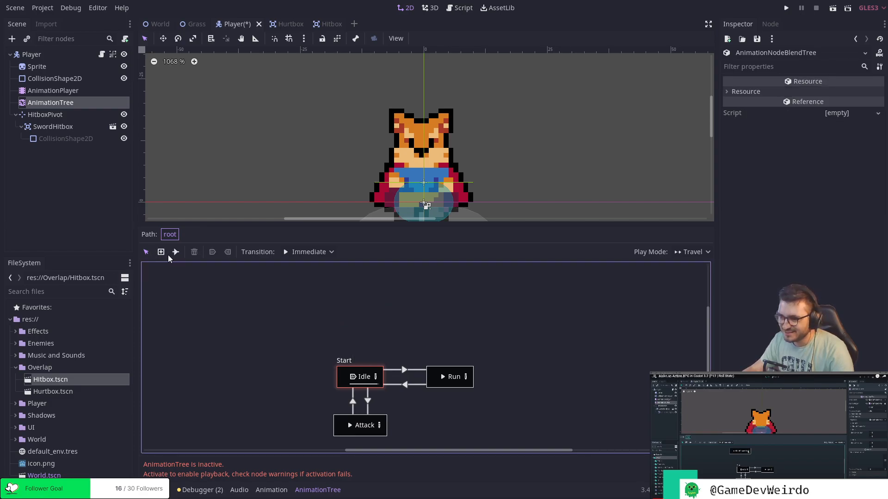
pyautogui.rightClick(349, 326)
pyautogui.click(394, 354)
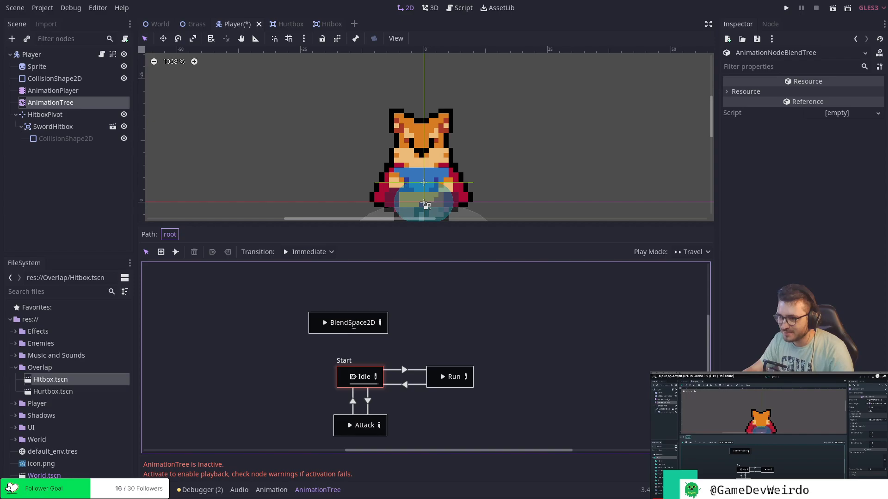
pyautogui.doubleClick(353, 322)
pyautogui.write('Roll')
pyautogui.press('Return')
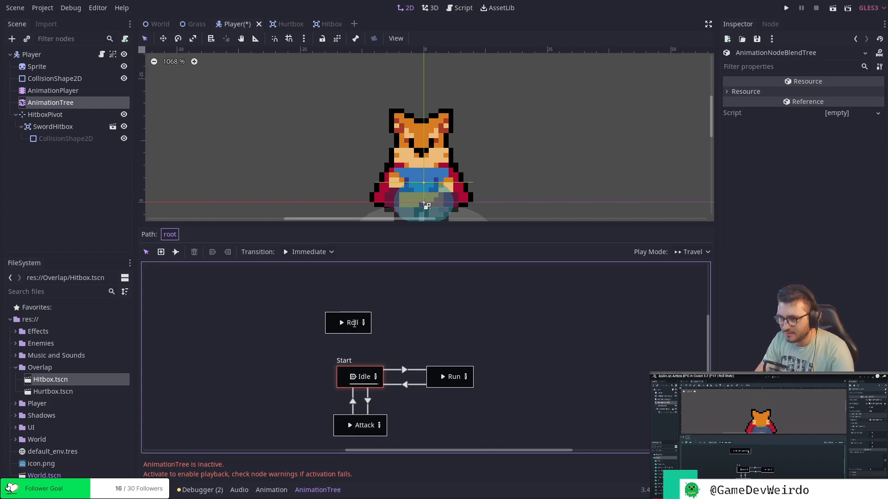
# Align the Roll blend space state directly above Idle and connect the two with immediate transitions in both directions.
pyautogui.moveTo(354, 323)
pyautogui.mouseDown()
pyautogui.moveTo(365, 322)
pyautogui.moveTo(343, 340)
pyautogui.moveTo(348, 378)
pyautogui.moveTo(344, 319)
pyautogui.mouseUp()
pyautogui.click(175, 252)
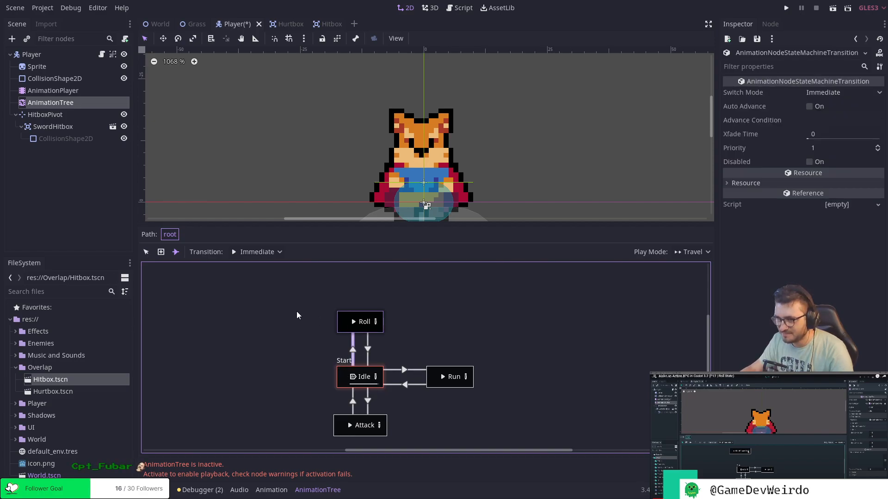
pyautogui.click(146, 252)
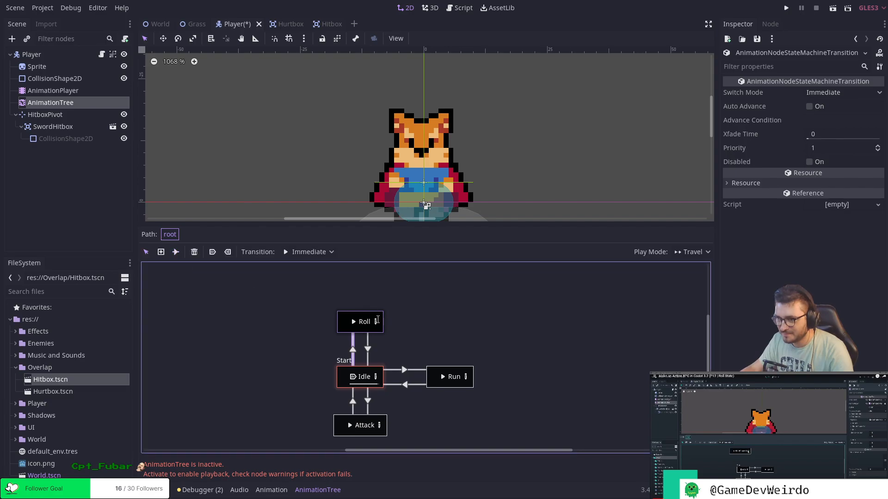
# Open the Roll blend space for editing and activate the AnimationTree.
pyautogui.click(375, 322)
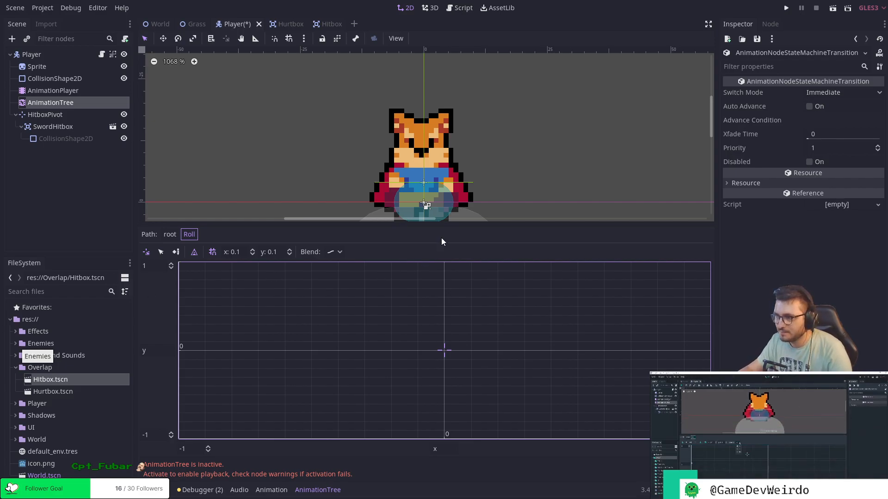
pyautogui.scroll(-2, 487, 168)
pyautogui.moveTo(515, 176); pyautogui.dragTo(525, 141, button='middle')
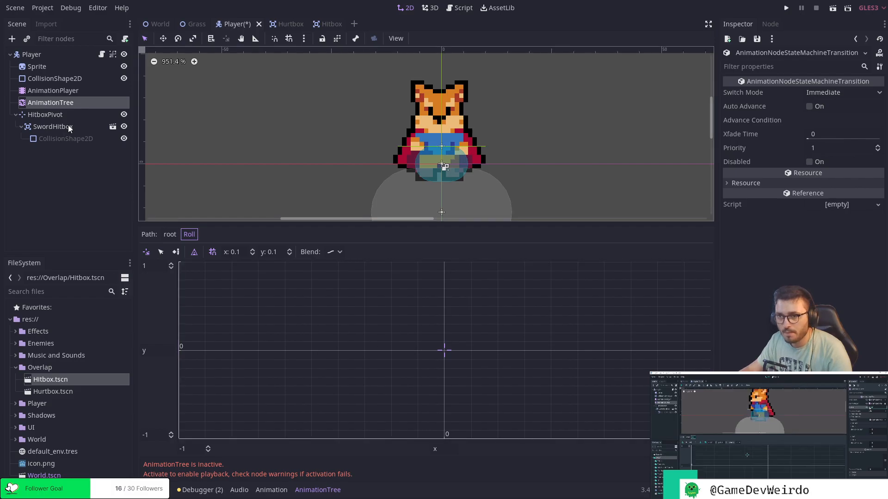
pyautogui.click(82, 102)
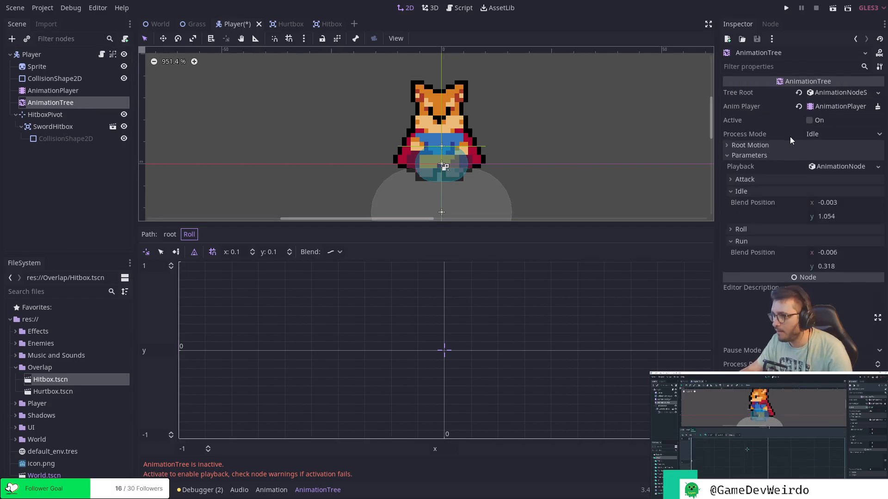
pyautogui.click(809, 120)
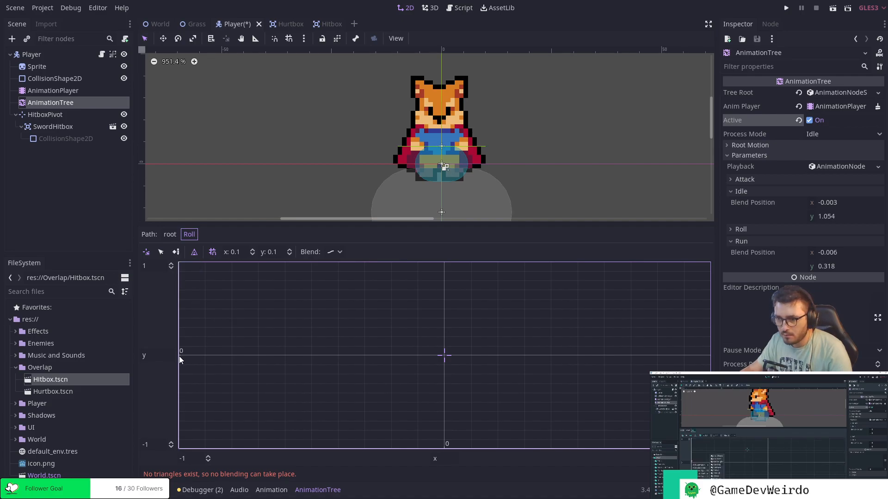
# Set the Roll blend space's y range to run from -1.1 to 1.1.
pyautogui.click(176, 253)
pyautogui.click(157, 267)
pyautogui.write('.1')
pyautogui.press('Return')
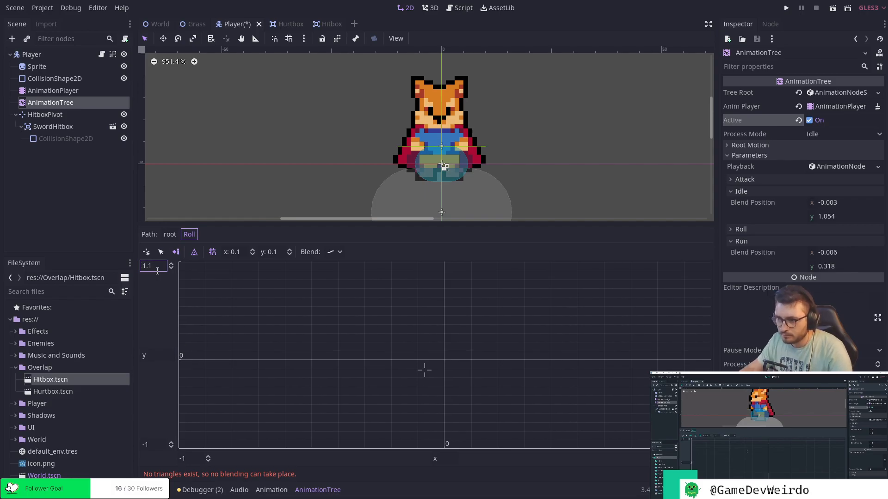
pyautogui.click(158, 445)
pyautogui.write('.1')
pyautogui.press('Return')
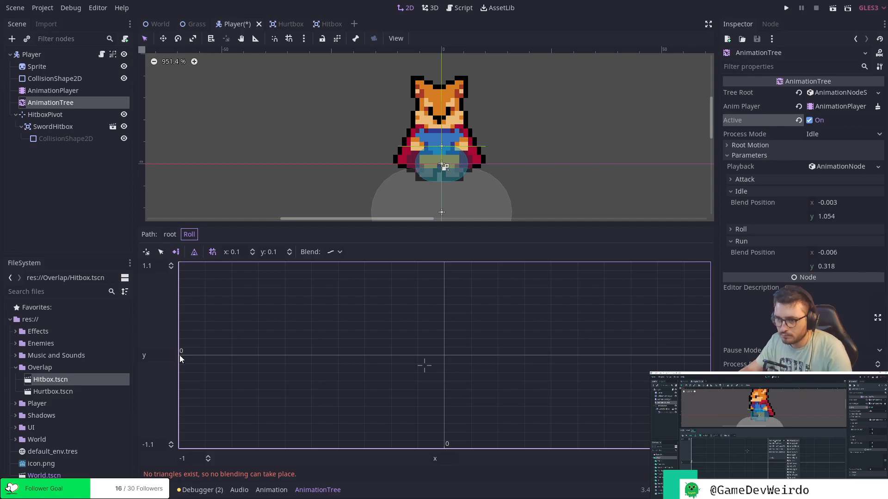
pyautogui.rightClick(180, 356)
pyautogui.moveTo(232, 366)
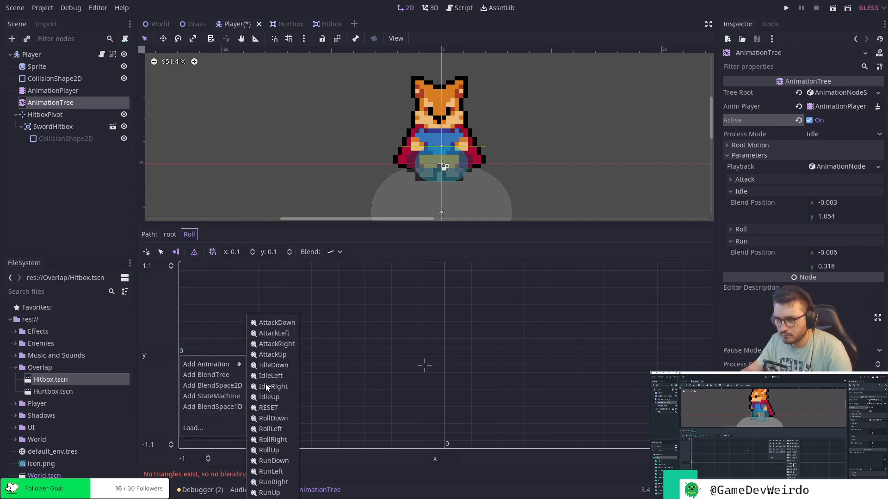
pyautogui.rightClick(444, 448)
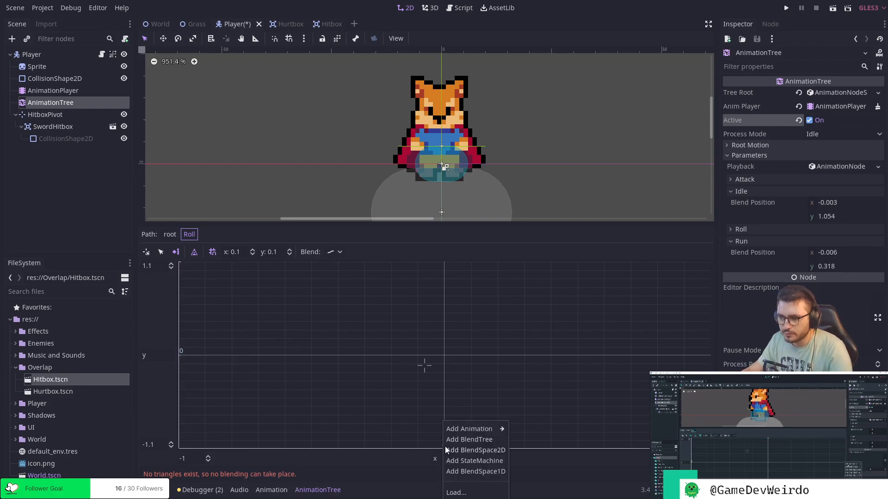
pyautogui.moveTo(503, 430)
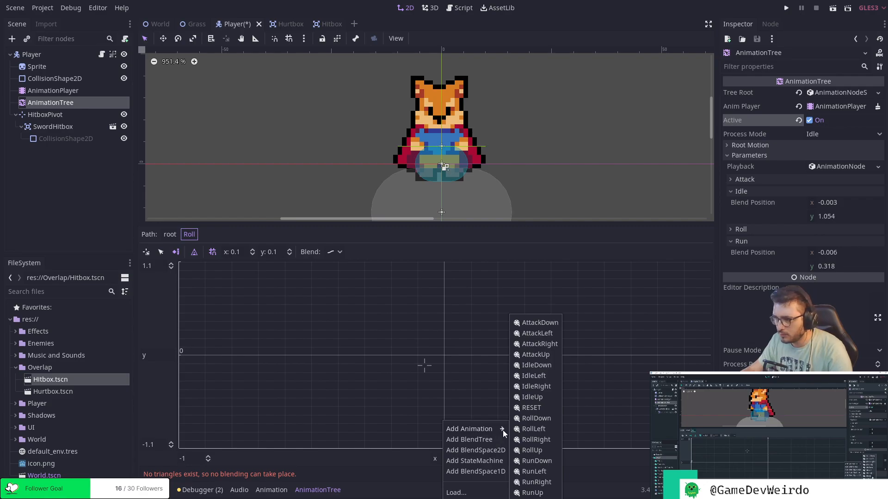
pyautogui.click(549, 463)
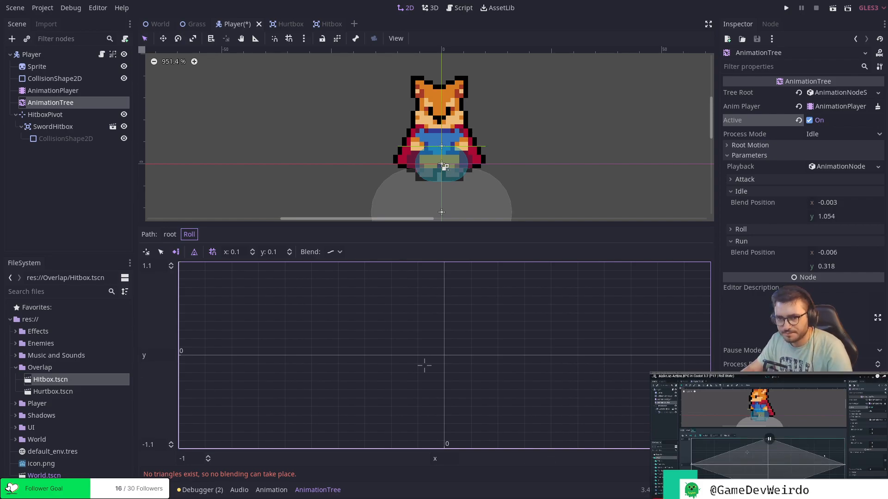
# Add the RollLeft animation point at x -1, y 0 and another Roll animation point at x 0, y 1.1.
pyautogui.rightClick(179, 354)
pyautogui.moveTo(217, 363)
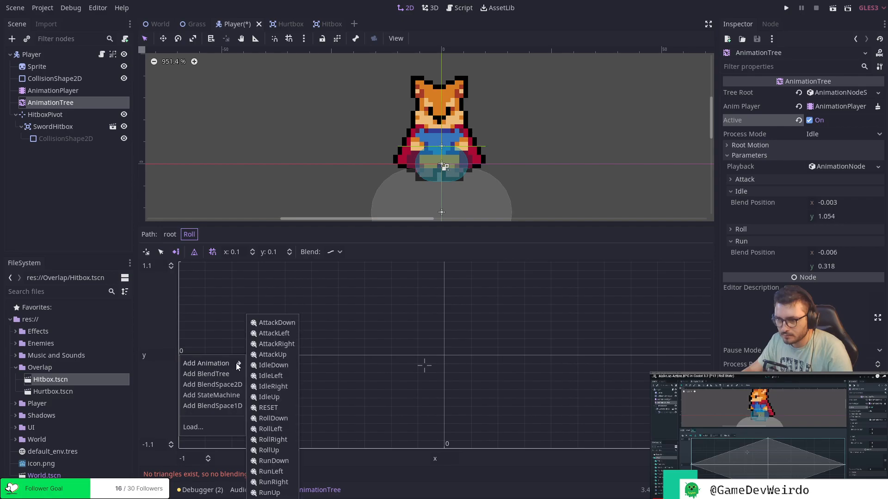
pyautogui.click(275, 429)
pyautogui.rightClick(443, 262)
pyautogui.moveTo(487, 272)
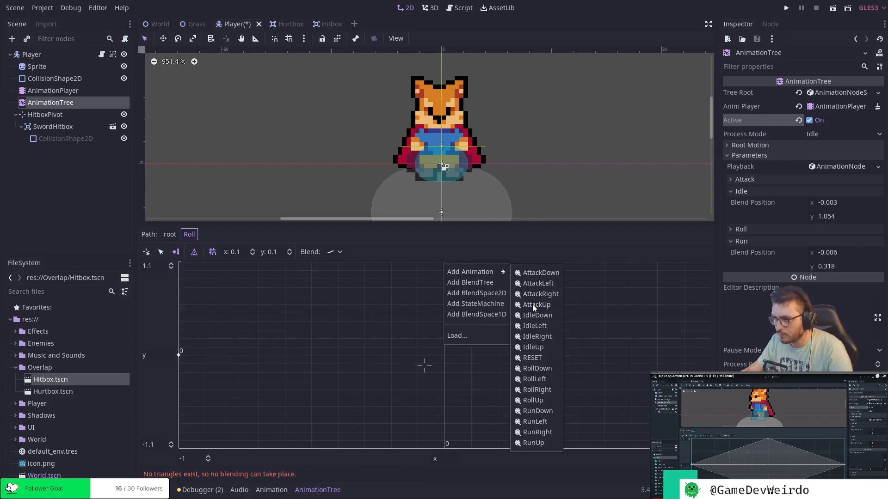
pyautogui.click(543, 379)
# Add the RollRight animation point at x 1, y 0 and the RollUp point at x 0, y -1.1.
pyautogui.rightClick(709, 357)
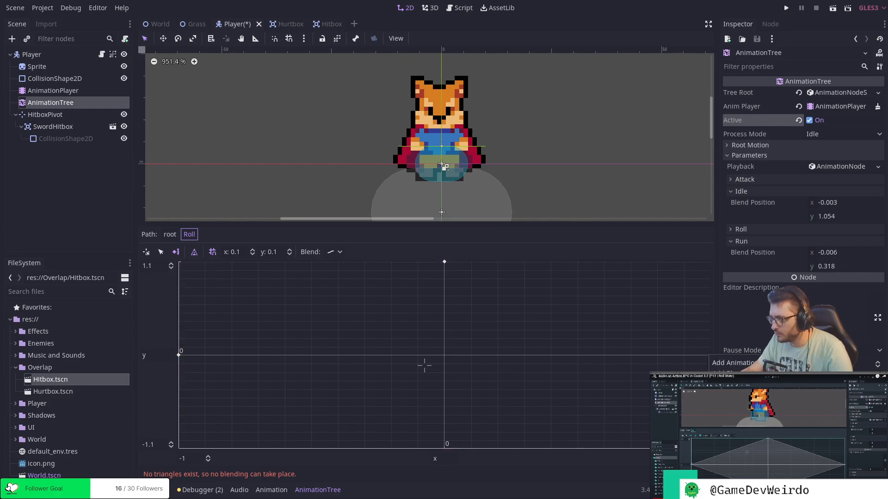
pyautogui.click(805, 440)
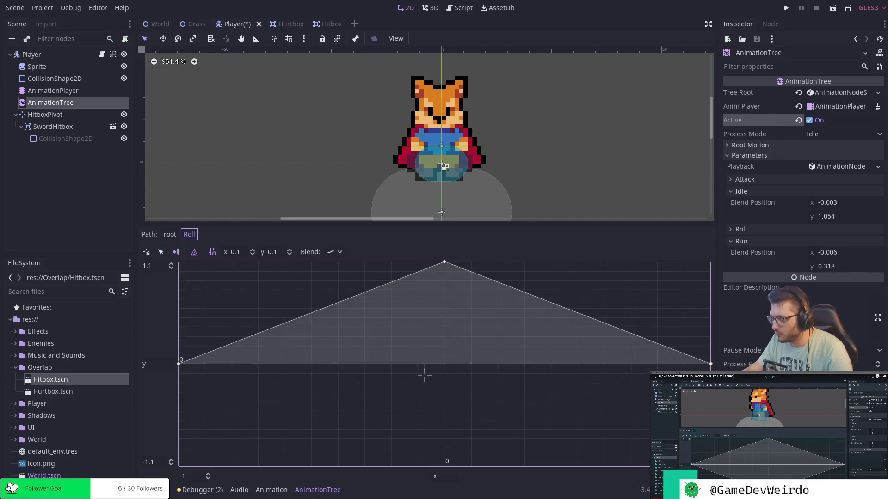
pyautogui.rightClick(445, 466)
pyautogui.moveTo(500, 430)
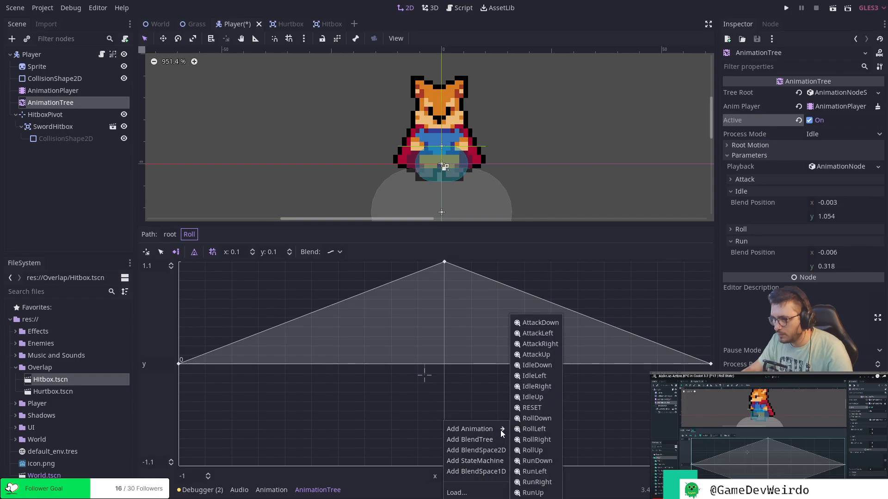
pyautogui.click(542, 448)
# Switch to setting the blend position and change the Roll blend space's blend mode to discrete.
pyautogui.rightClick(425, 374)
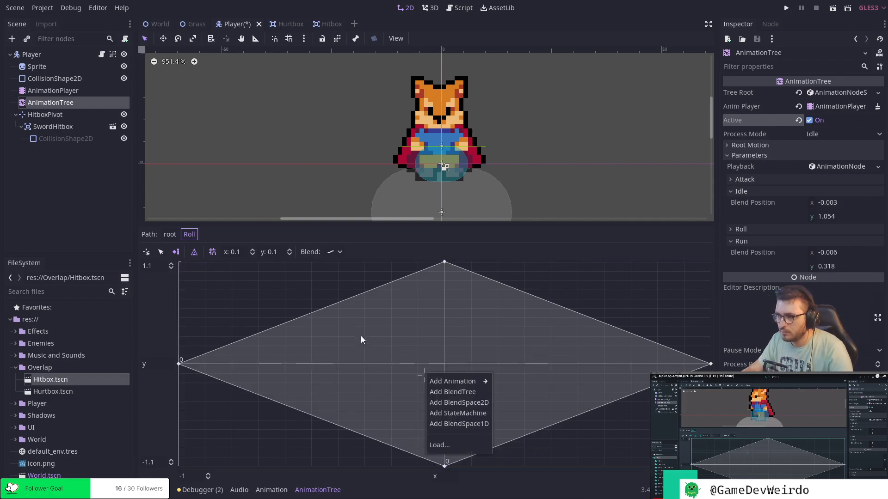
pyautogui.click(153, 254)
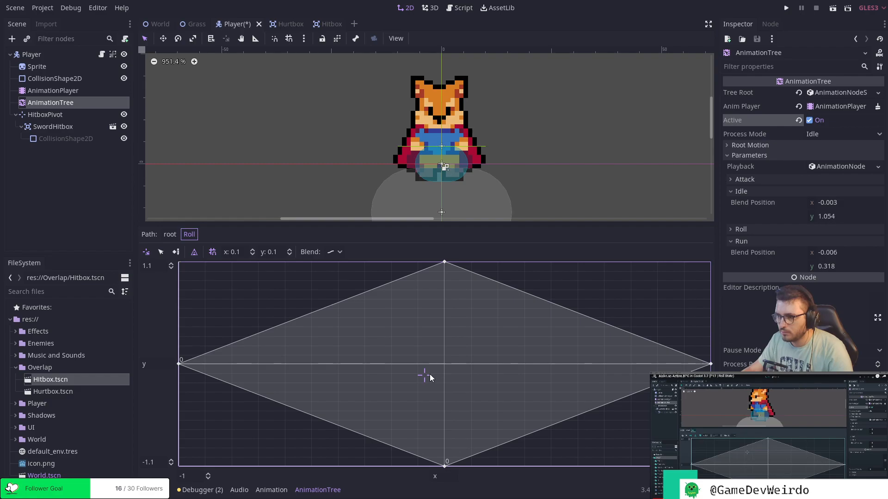
pyautogui.click(333, 252)
# Play the Roll state from the root and move its blend position around the diamond to preview the directional roll animations.
pyautogui.moveTo(430, 413); pyautogui.dragTo(533, 430)
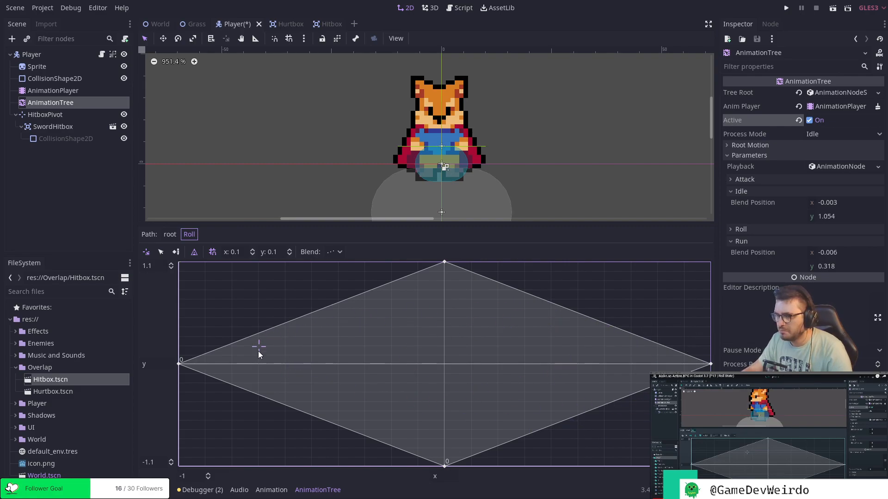
pyautogui.click(170, 235)
pyautogui.click(354, 322)
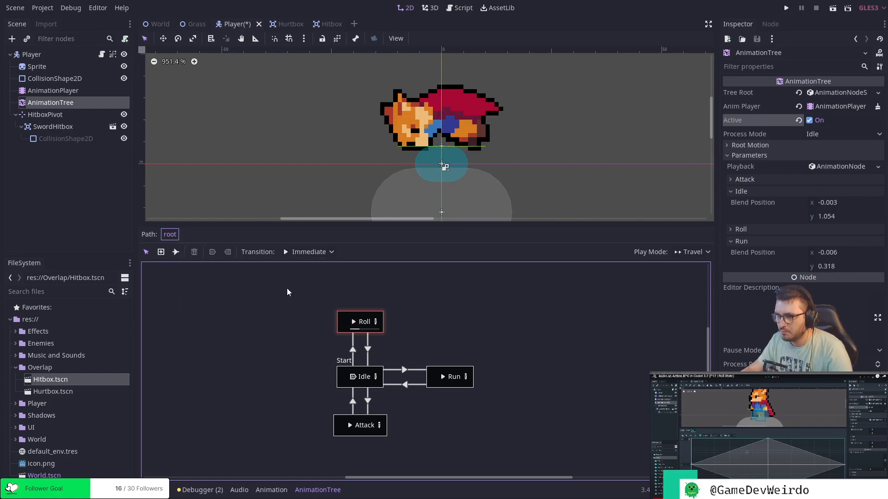
pyautogui.click(376, 322)
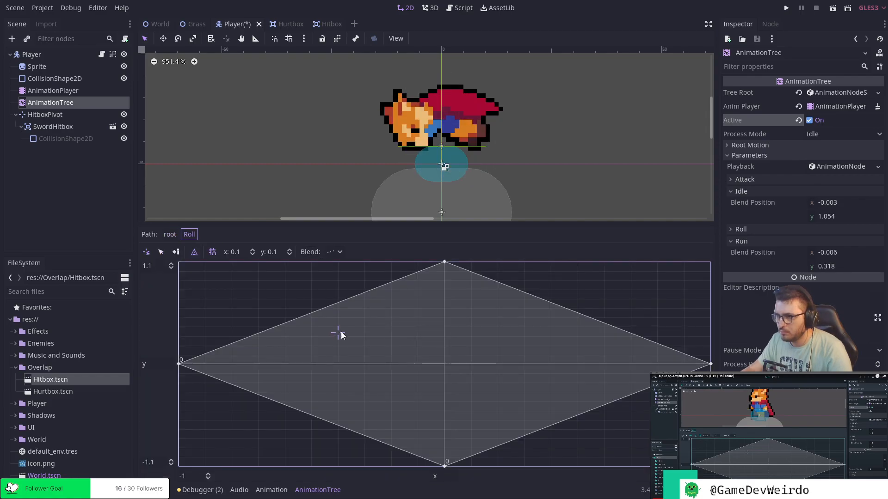
pyautogui.moveTo(614, 352); pyautogui.dragTo(458, 445)
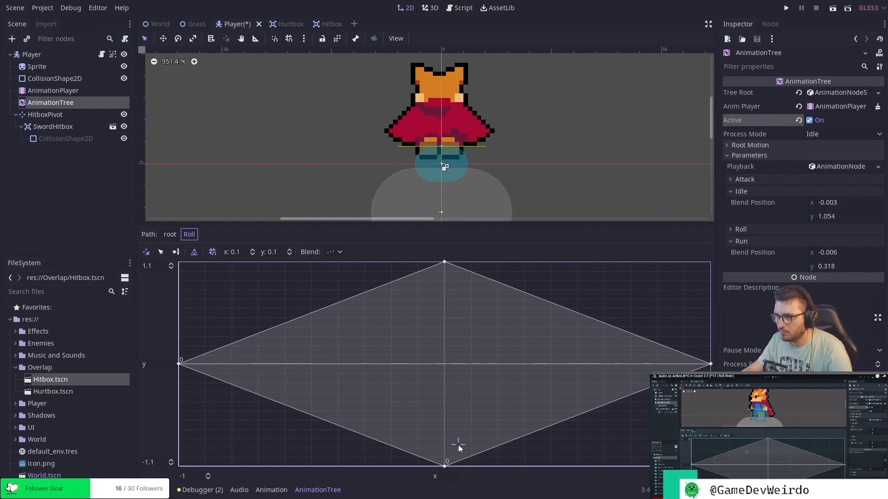
pyautogui.moveTo(281, 348); pyautogui.dragTo(299, 386)
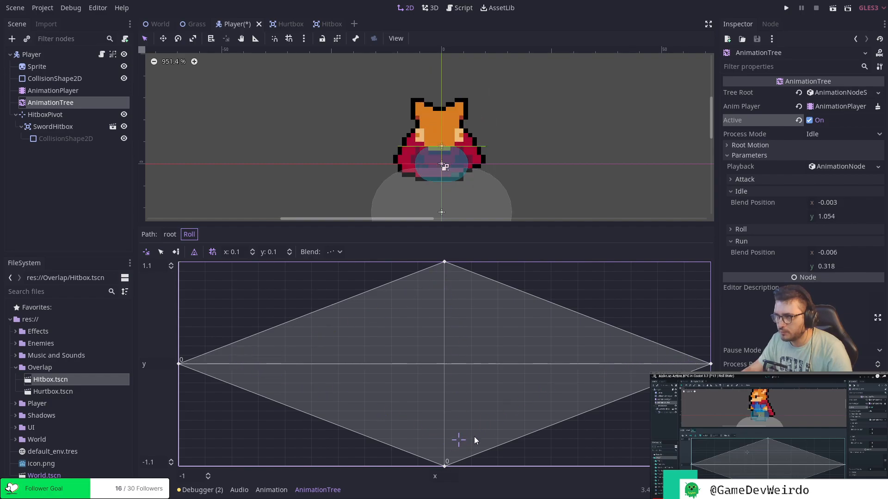
pyautogui.moveTo(382, 322); pyautogui.dragTo(654, 401)
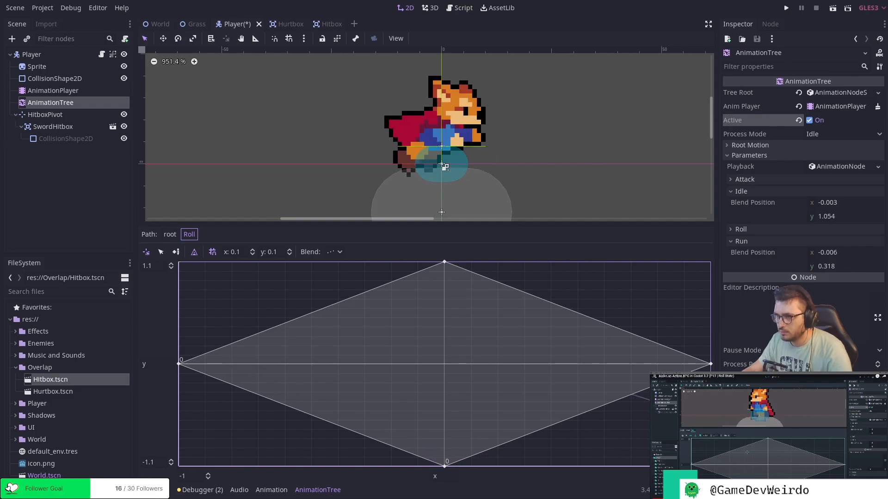
pyautogui.click(447, 366)
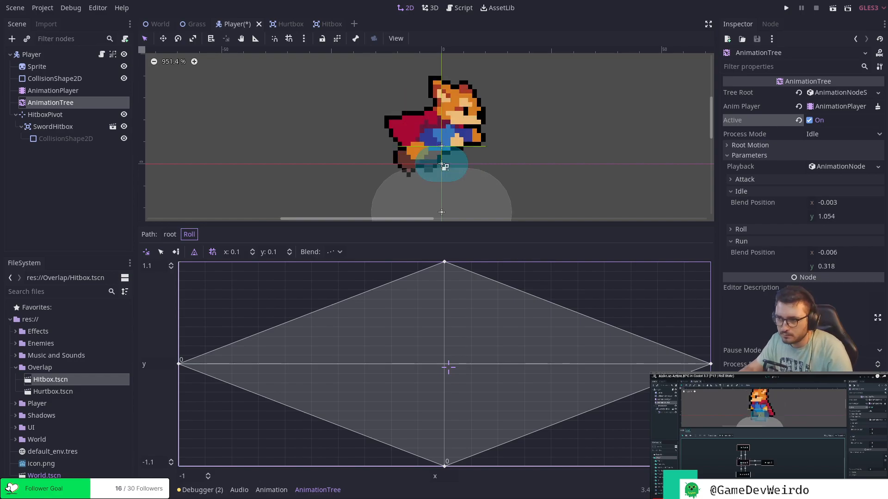
# Return to the root state machine and deactivate the AnimationTree.
pyautogui.click(170, 234)
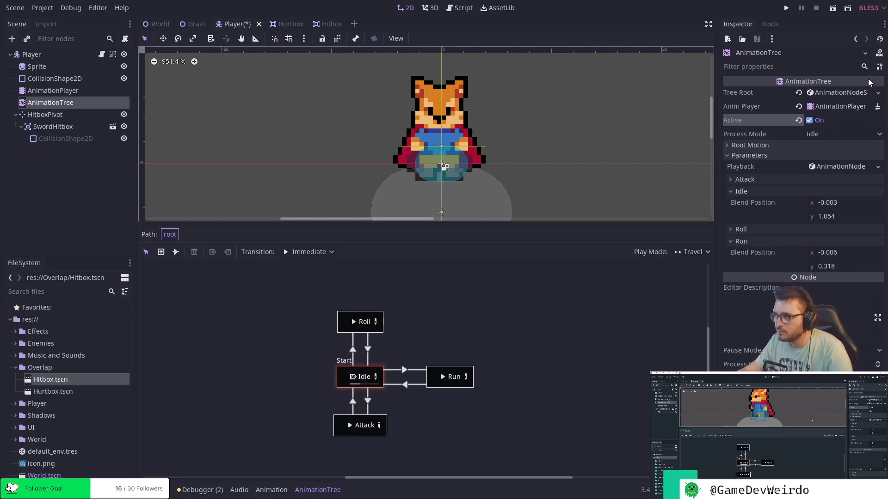
pyautogui.click(809, 120)
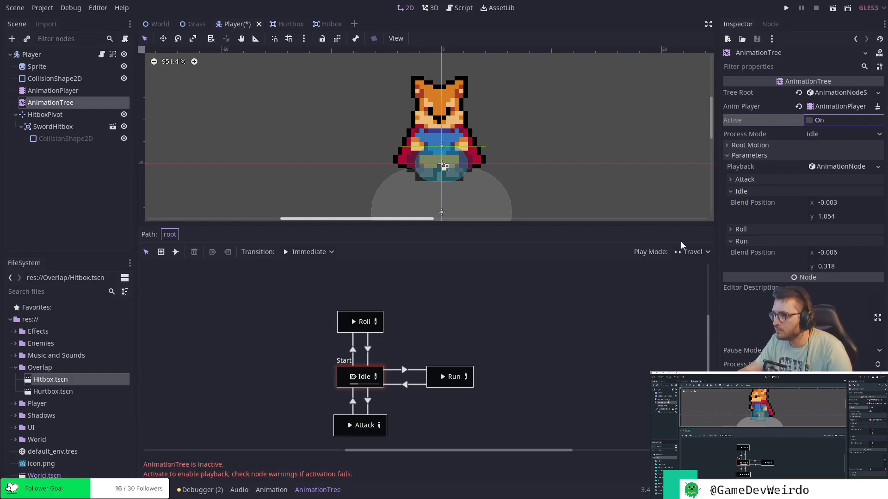
pyautogui.click(35, 161)
pyautogui.click(60, 103)
pyautogui.click(63, 94)
pyautogui.click(60, 103)
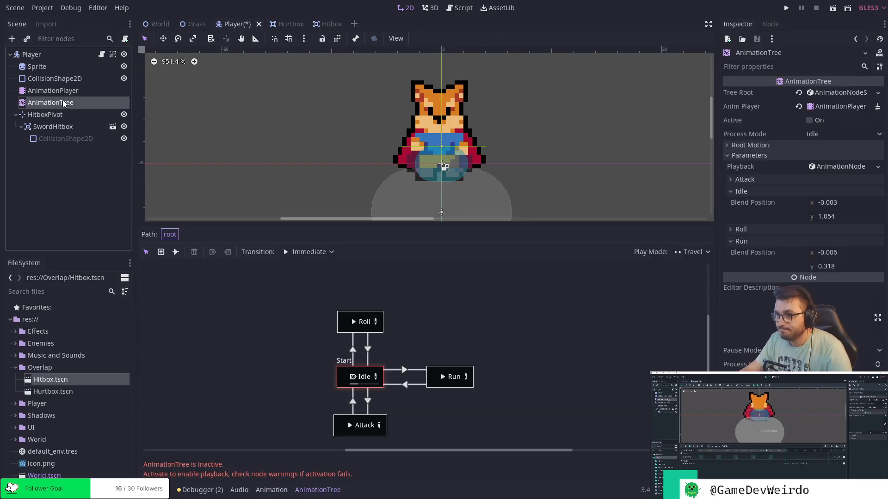
pyautogui.moveTo(241, 223); pyautogui.dragTo(242, 227)
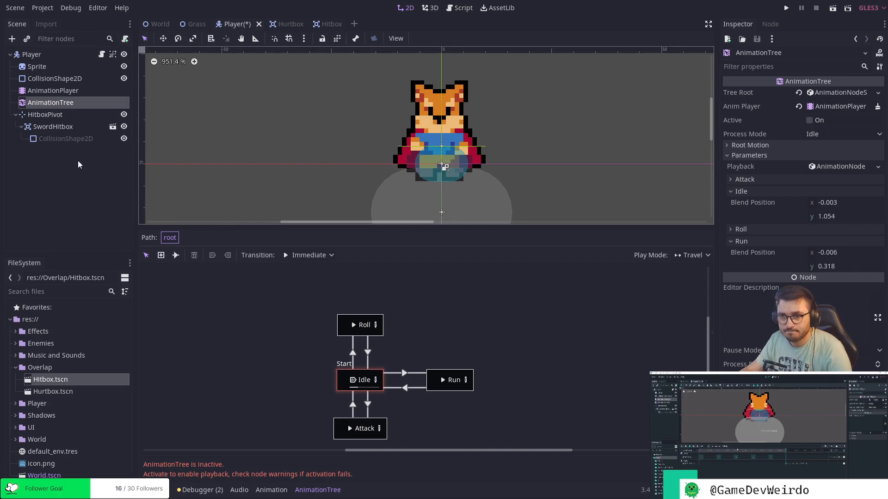
# Go through the AnimationPlayer's RollDown, RollLeft, RollRight and RollUp animations to check their tracks and looping.
pyautogui.click(67, 91)
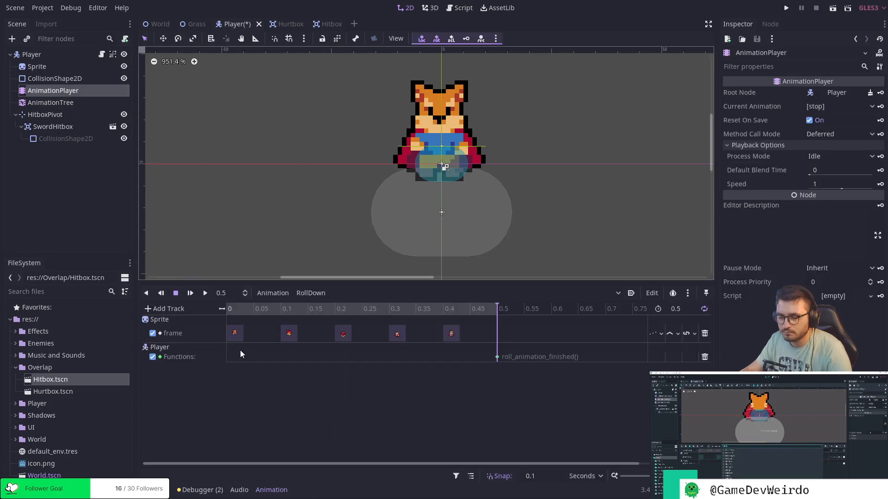
pyautogui.click(327, 292)
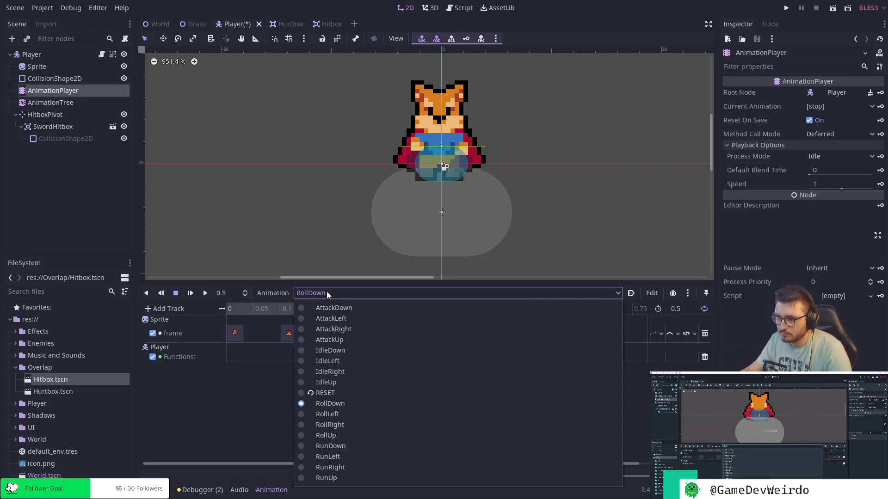
pyautogui.click(342, 404)
pyautogui.click(535, 292)
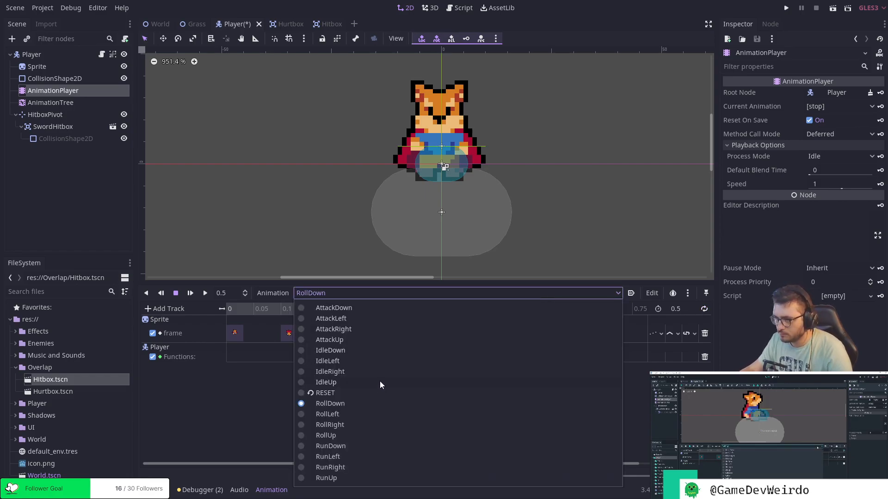
pyautogui.click(351, 413)
pyautogui.click(513, 294)
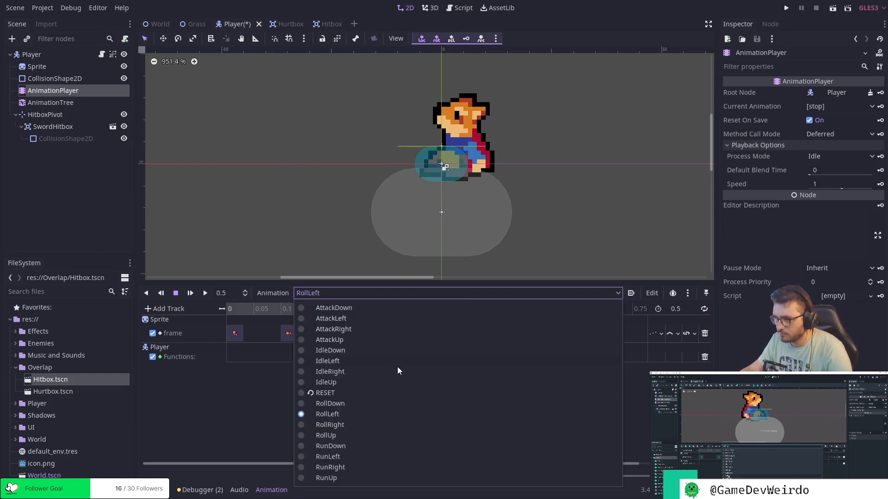
pyautogui.click(356, 425)
pyautogui.click(506, 294)
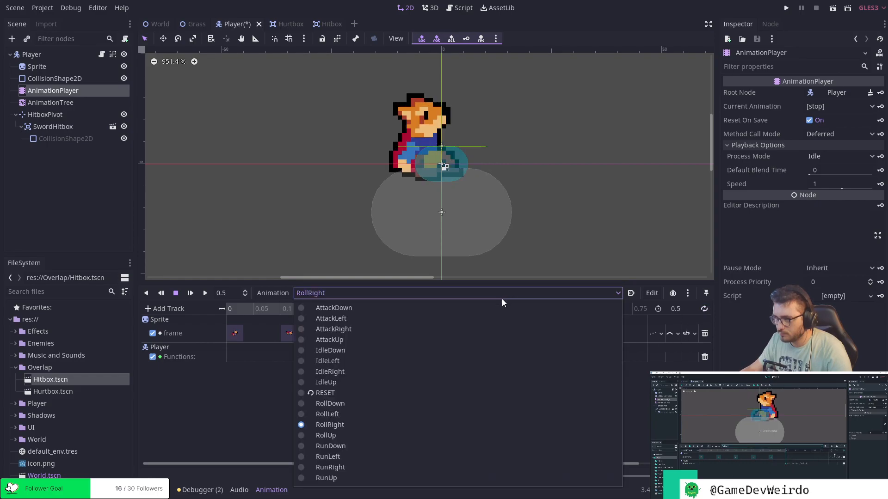
pyautogui.click(349, 433)
# Save the Player scene and switch the AnimationPlayer to the IdleDown animation.
pyautogui.hotkey('ctrl', 's')
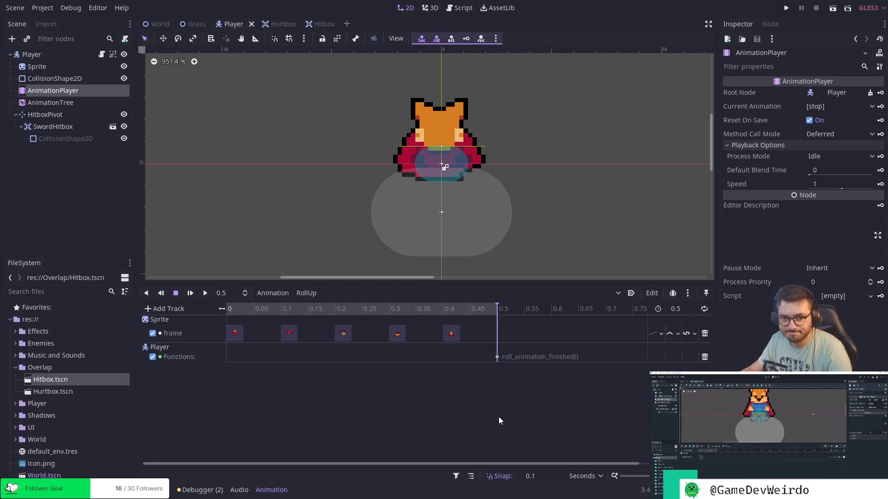
pyautogui.click(315, 294)
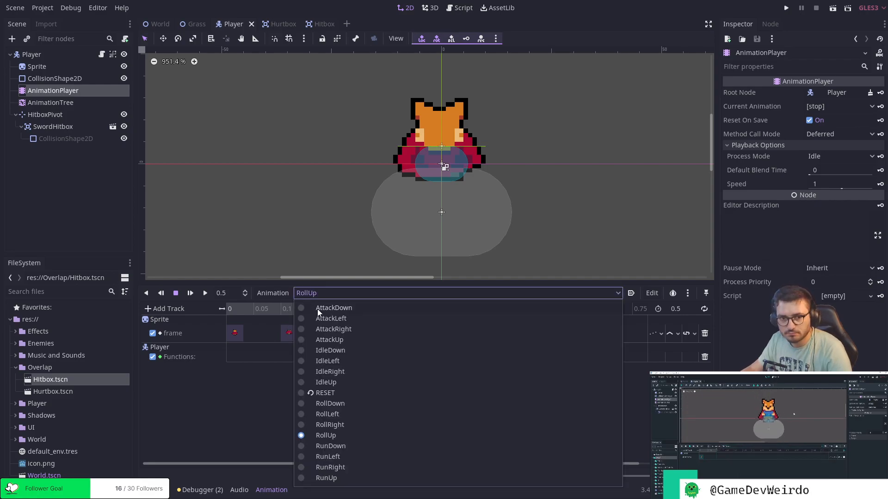
pyautogui.click(338, 351)
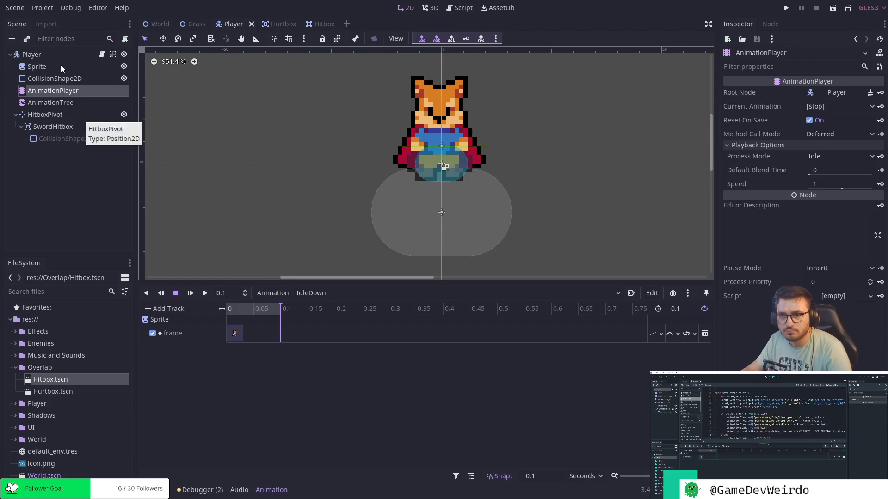
# Open the Player node's script and collapse the animation editor to give the code the full height.
pyautogui.click(52, 53)
pyautogui.click(457, 8)
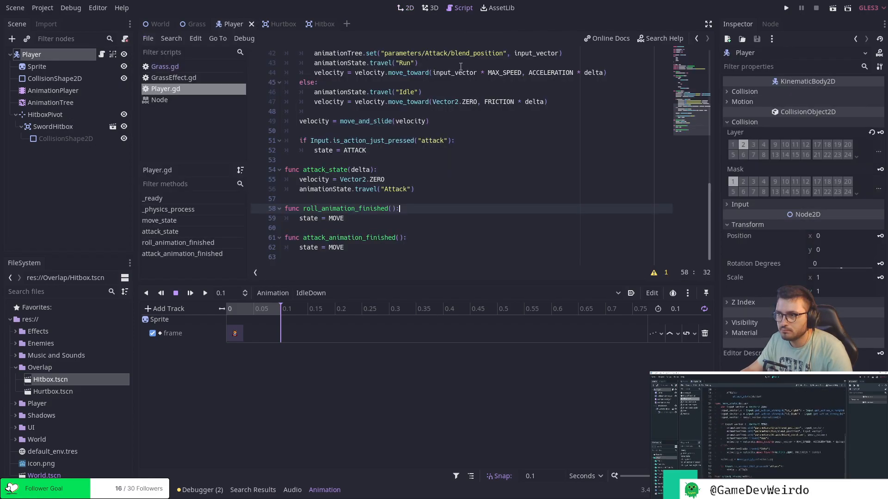
pyautogui.moveTo(612, 284); pyautogui.dragTo(615, 334)
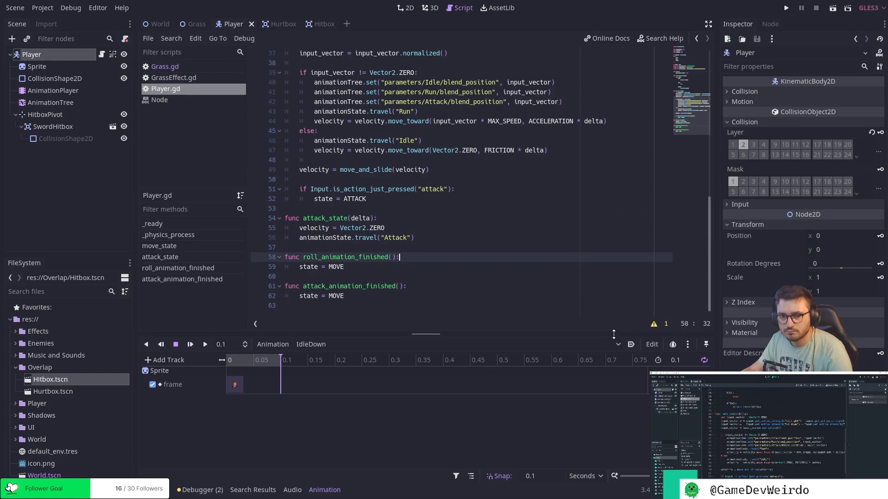
pyautogui.click(157, 490)
pyautogui.click(157, 489)
pyautogui.click(478, 336)
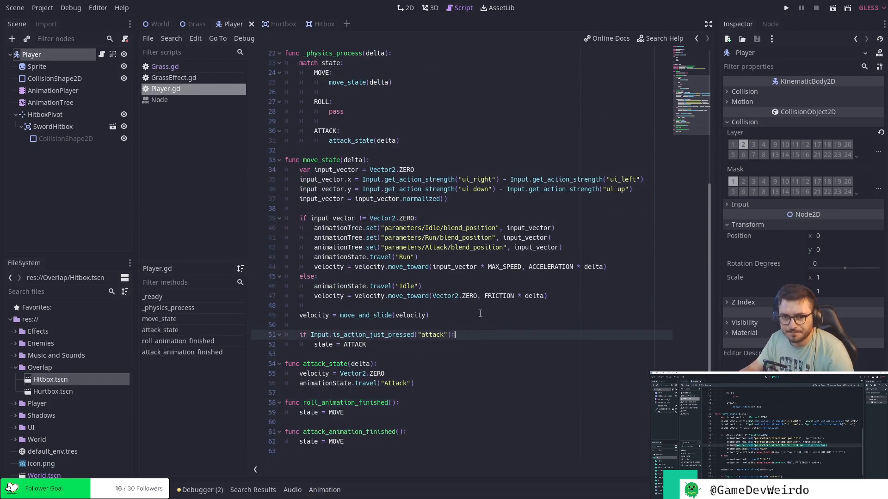
# Below the Attack blend position line in move_state, add animationTree.set("parameters/Roll/blend_position", input_vector) and save the script.
pyautogui.click(578, 248)
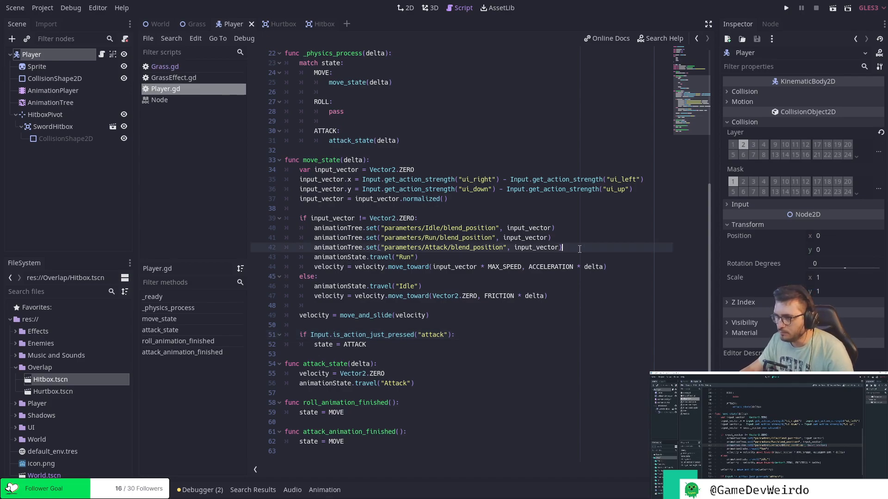
pyautogui.press('Return')
pyautogui.write('animationTree.set()')
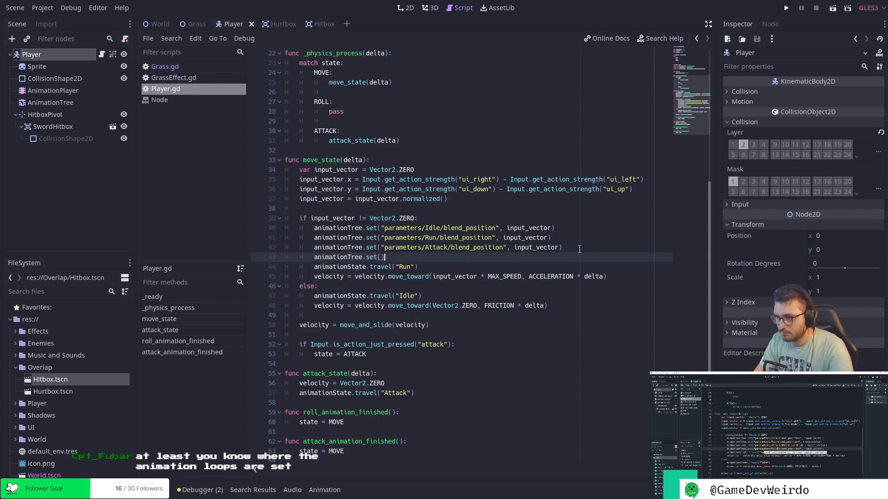
pyautogui.moveTo(381, 248); pyautogui.dragTo(507, 247)
pyautogui.hotkey('ctrl', 'c')
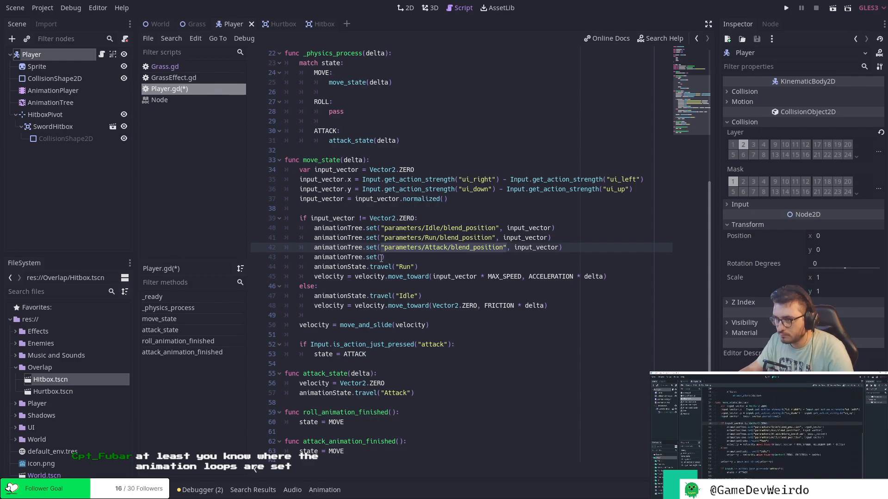
pyautogui.click(382, 257)
pyautogui.hotkey('ctrl', 'v')
pyautogui.doubleClick(439, 258)
pyautogui.write('Roll/blend_position"')
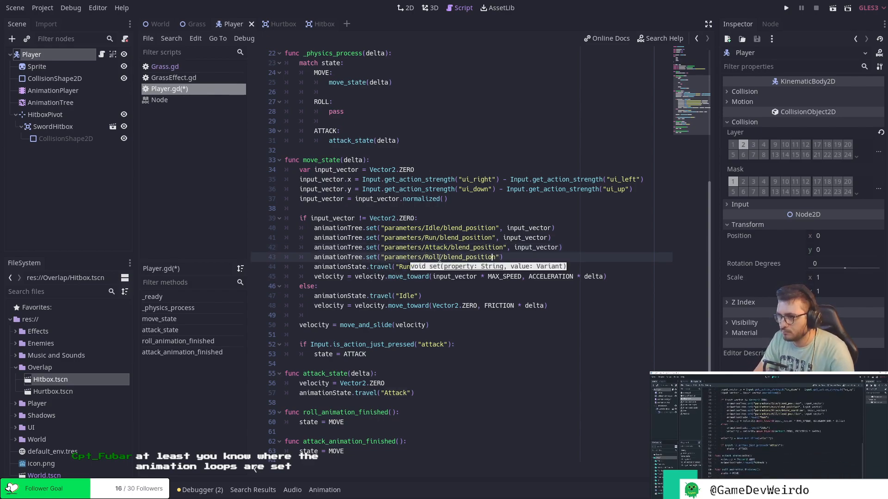
pyautogui.write(', input_')
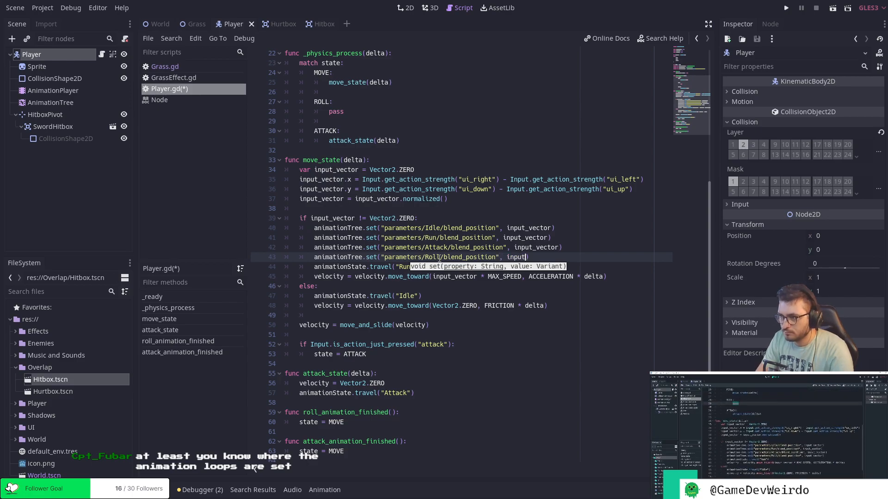
pyautogui.write('vector)')
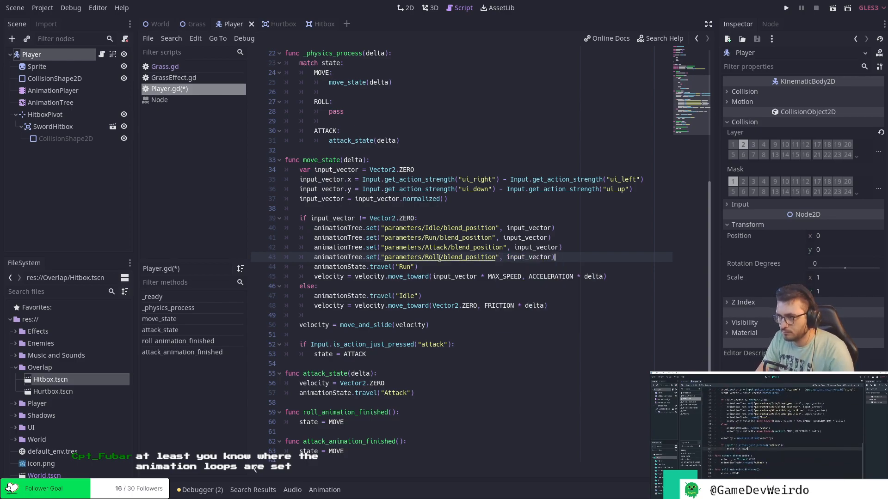
pyautogui.hotkey('ctrl', 's')
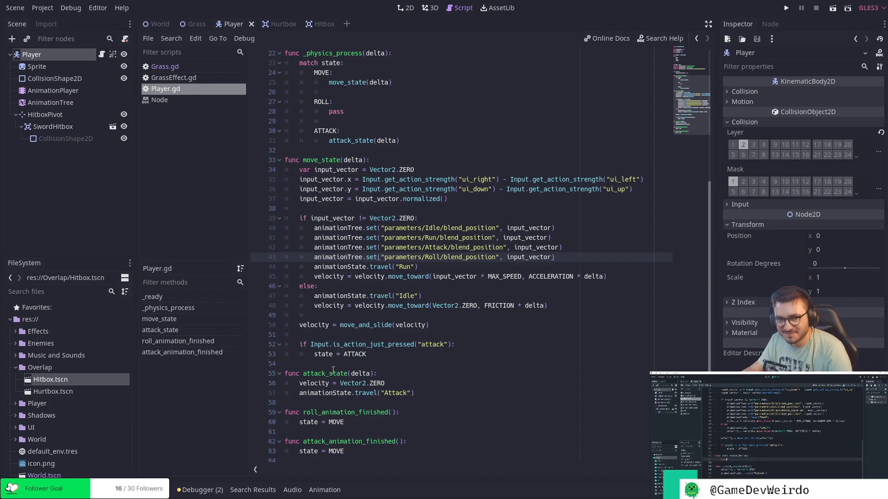
# Declare func roll_state(delta): above attack_state and start an indented line for its body.
pyautogui.click(308, 367)
pyautogui.press('Return')
pyautogui.press('Return')
pyautogui.press('Up')
pyautogui.write('func roll')
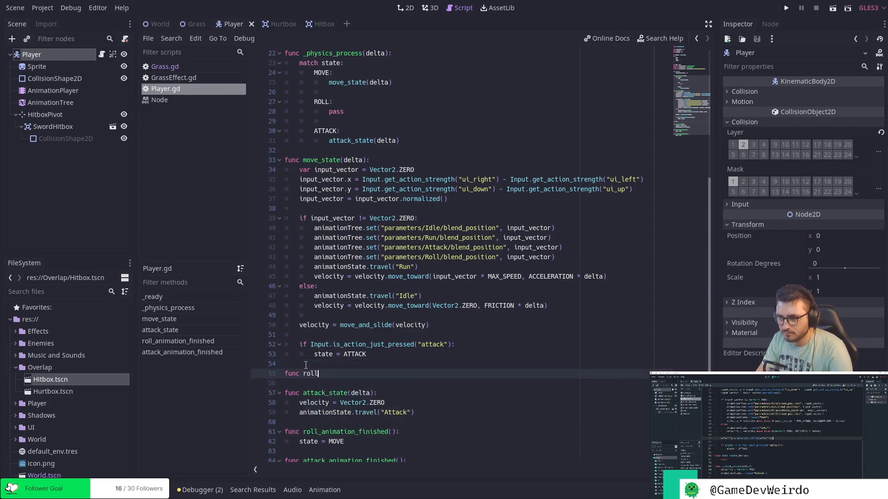
pyautogui.write('_state(delta')
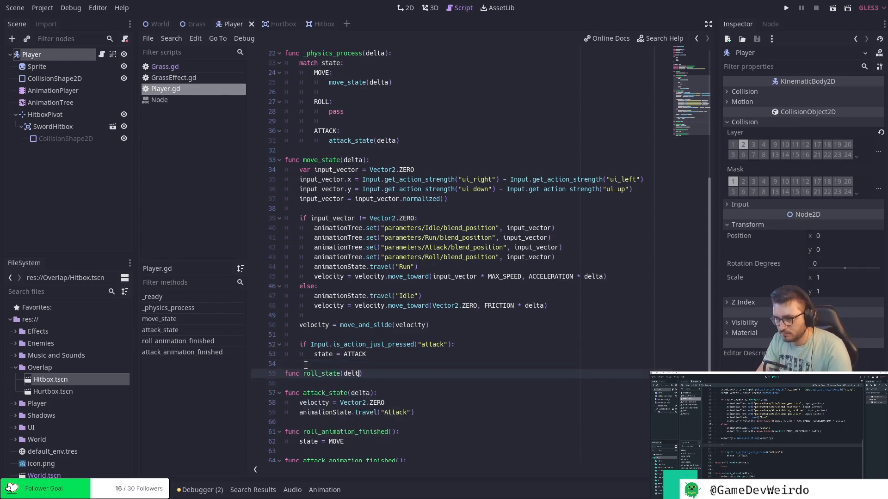
pyautogui.write('):')
pyautogui.press('Return')
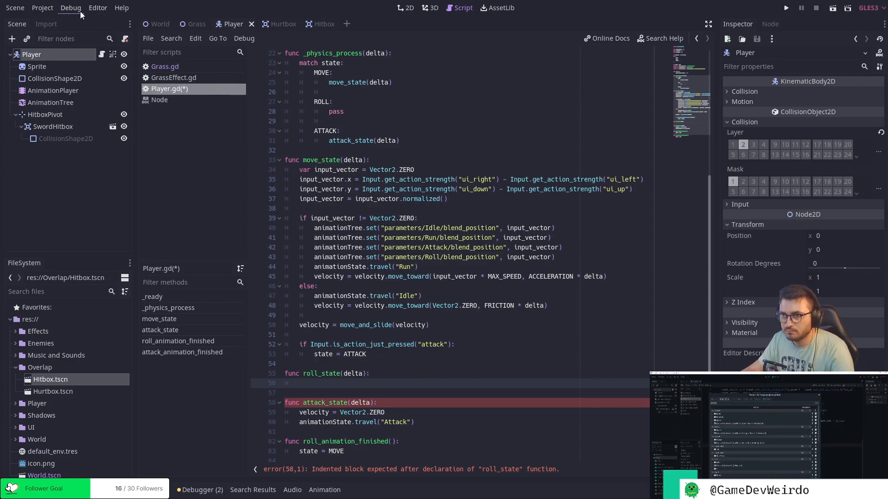
# Add a new input action named roll to the project's input map.
pyautogui.click(42, 8)
pyautogui.click(57, 20)
pyautogui.click(298, 144)
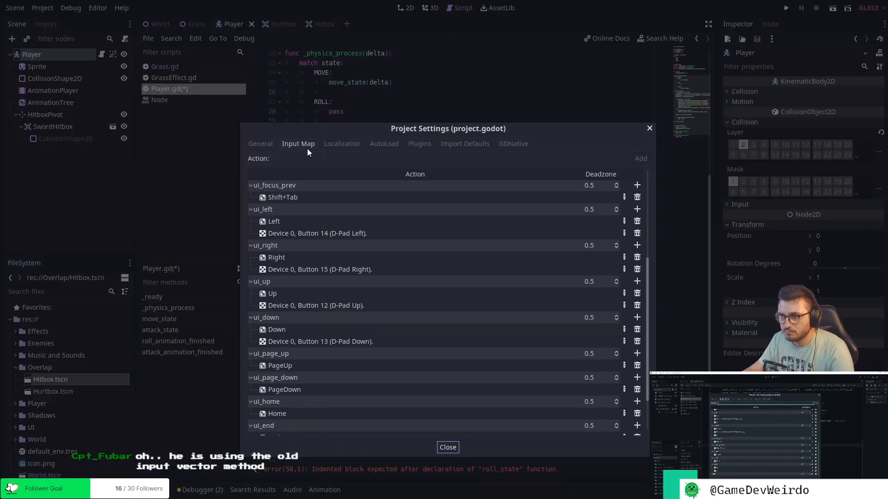
pyautogui.scroll(-5, 352, 248)
pyautogui.click(449, 162)
pyautogui.write('roll')
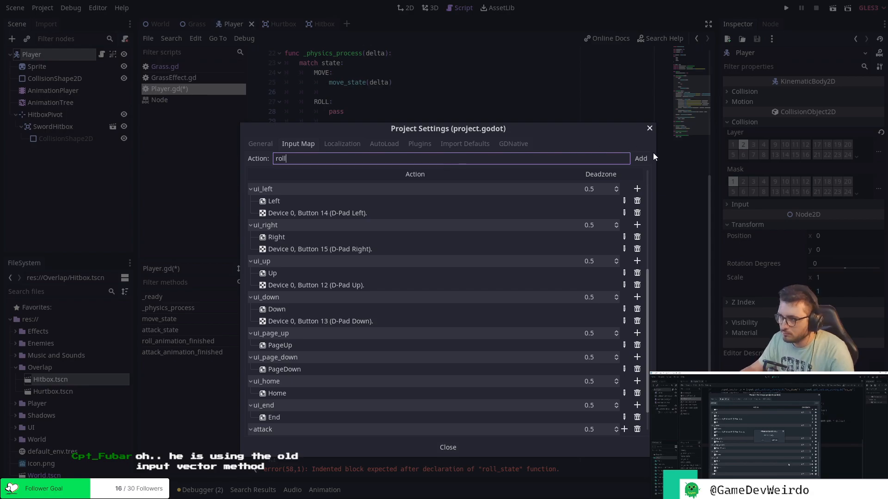
pyautogui.click(643, 159)
# Assign the K key to the roll input action.
pyautogui.click(624, 423)
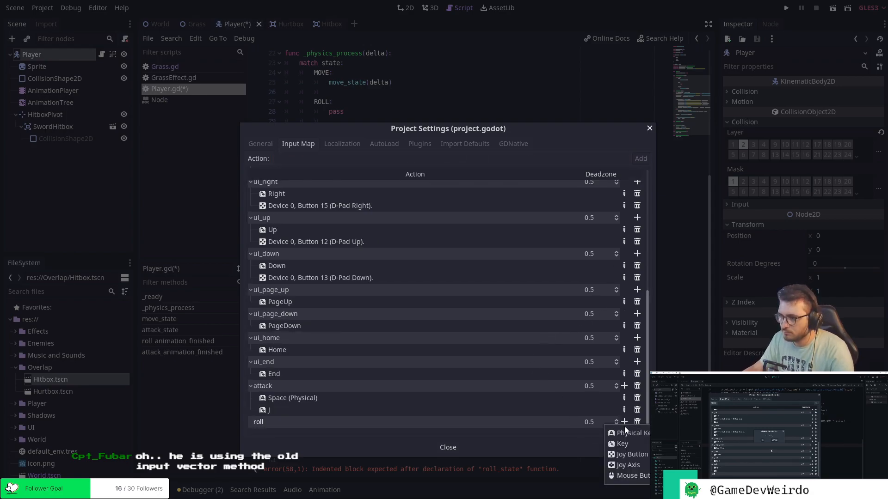
pyautogui.click(623, 444)
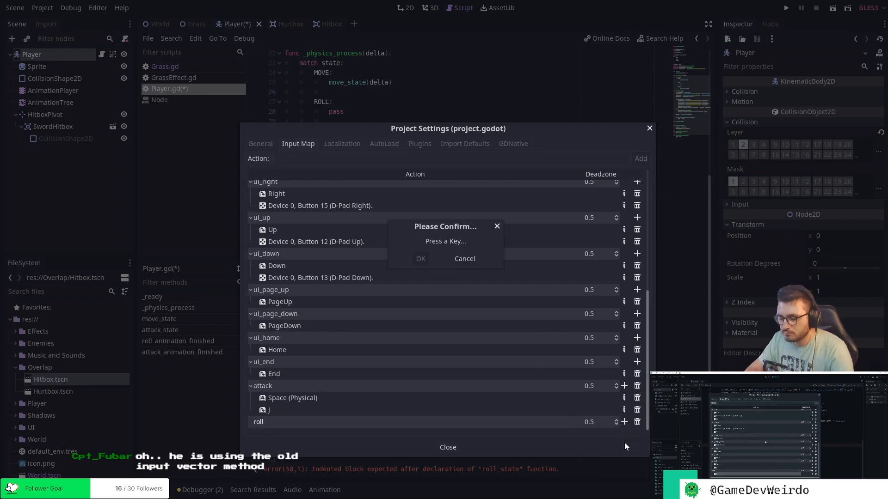
pyautogui.press('Return')
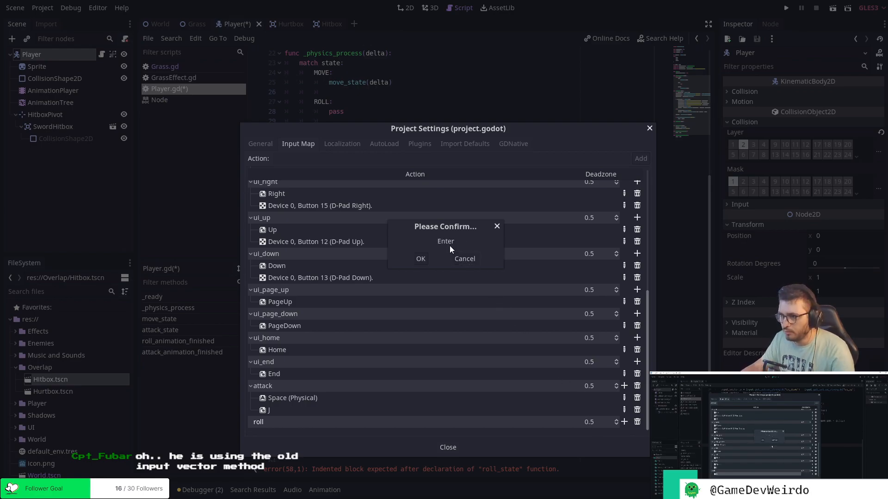
pyautogui.press('k')
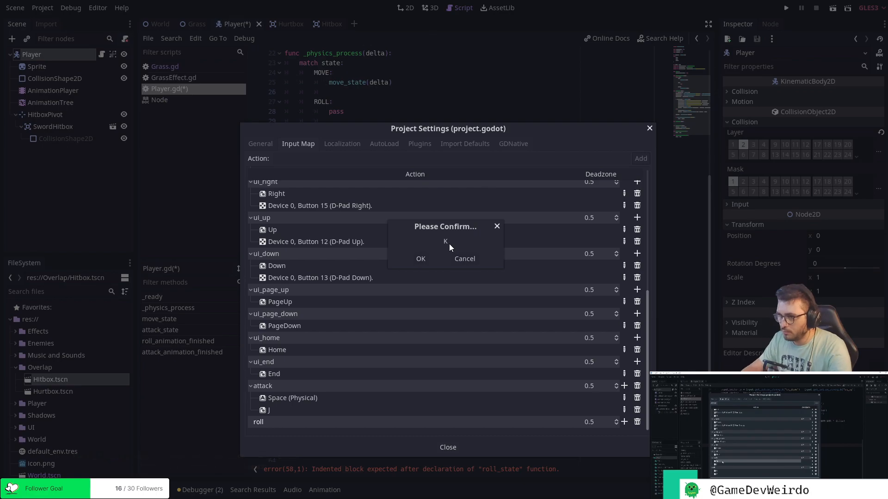
pyautogui.click(422, 259)
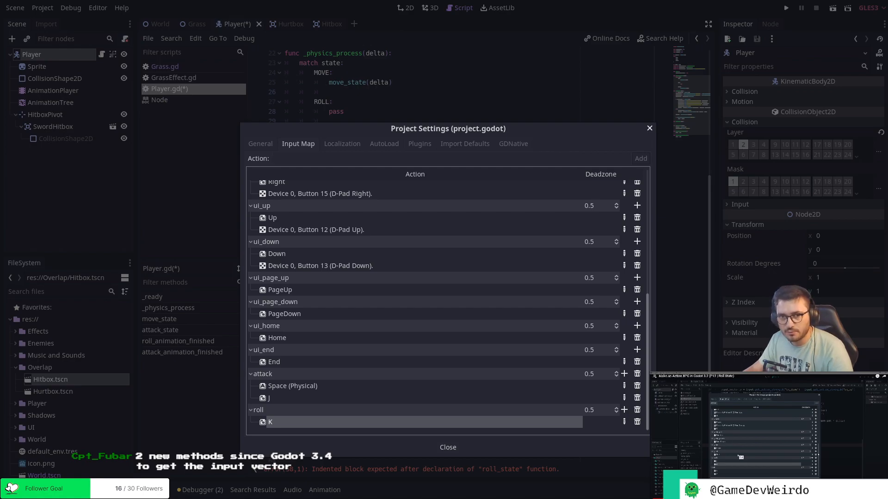
# Move the Project Settings window aside to view the move_state code behind it, and close the window.
pyautogui.moveTo(521, 128); pyautogui.dragTo(261, 391)
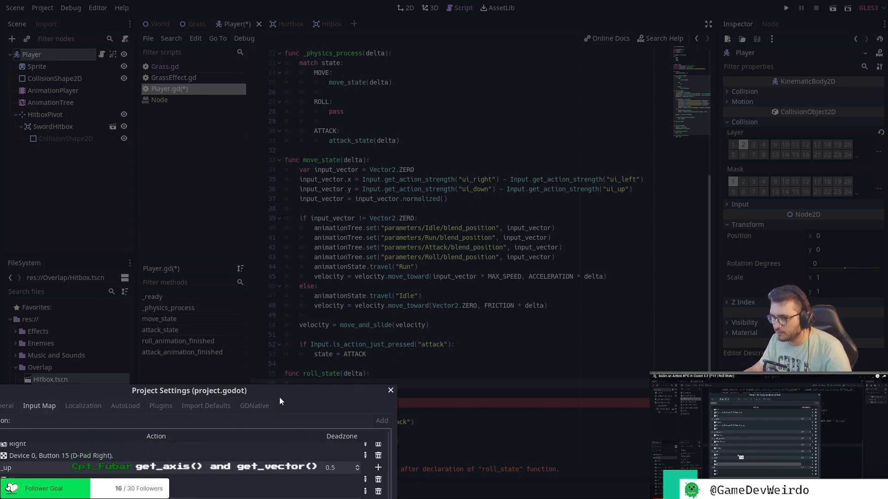
pyautogui.moveTo(260, 390); pyautogui.dragTo(495, 115)
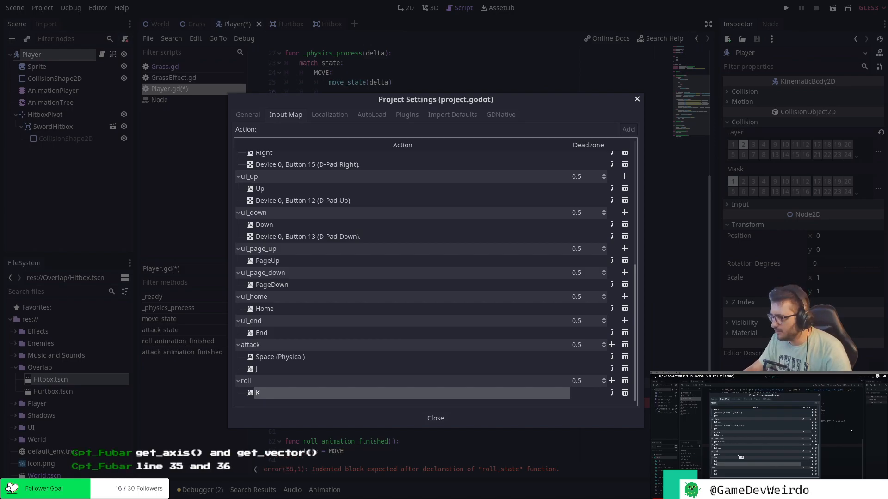
pyautogui.moveTo(554, 104); pyautogui.dragTo(521, 161)
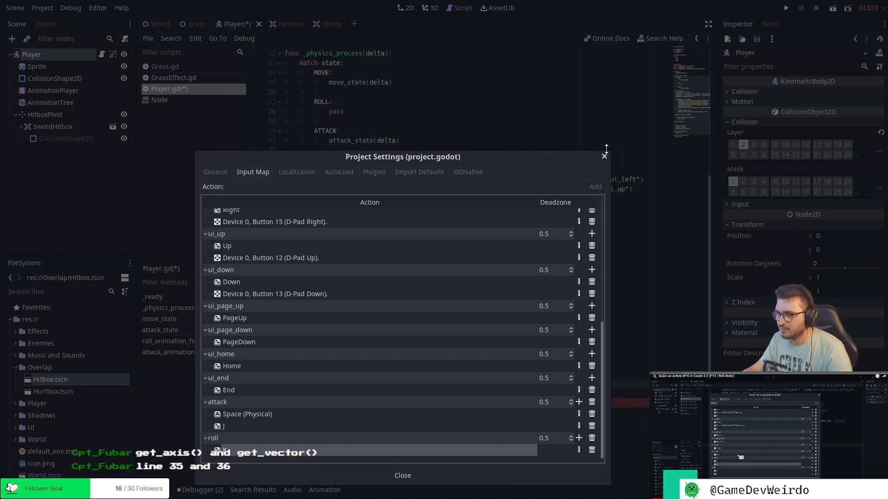
pyautogui.click(604, 157)
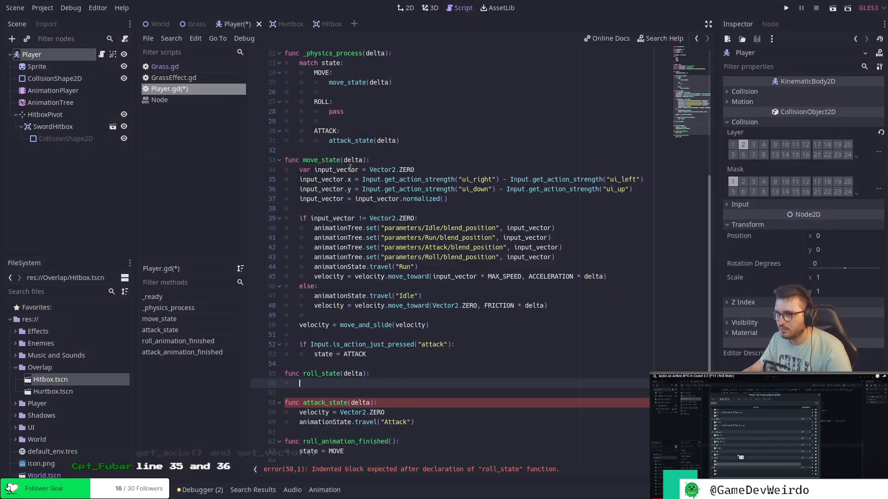
# Examine the get_action_strength calls that compute input_vector.x and input_vector.y in move_state.
pyautogui.click(318, 182)
pyautogui.click(322, 185)
pyautogui.doubleClick(418, 180)
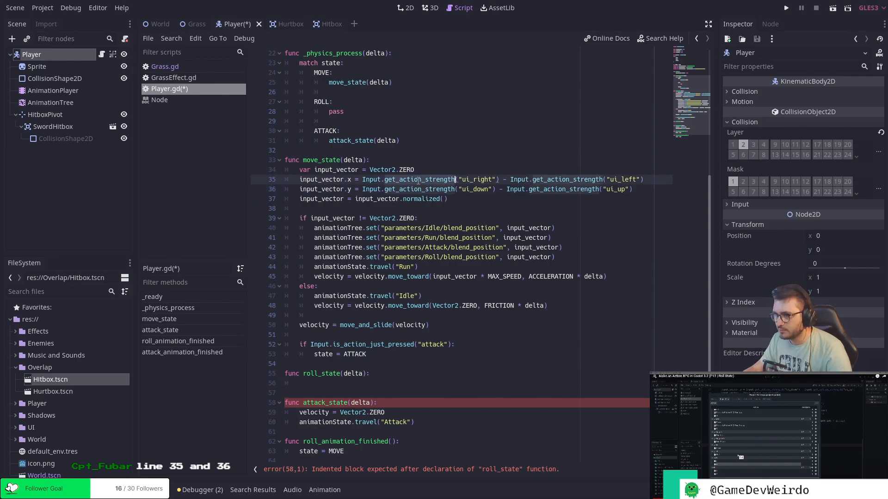
pyautogui.click(434, 189)
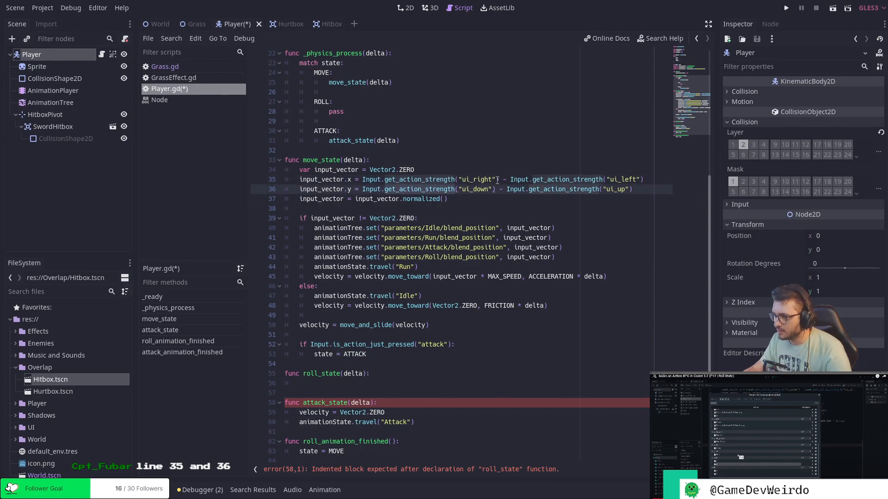
pyautogui.doubleClick(568, 180)
pyautogui.click(572, 189)
pyautogui.doubleClick(571, 184)
pyautogui.click(570, 188)
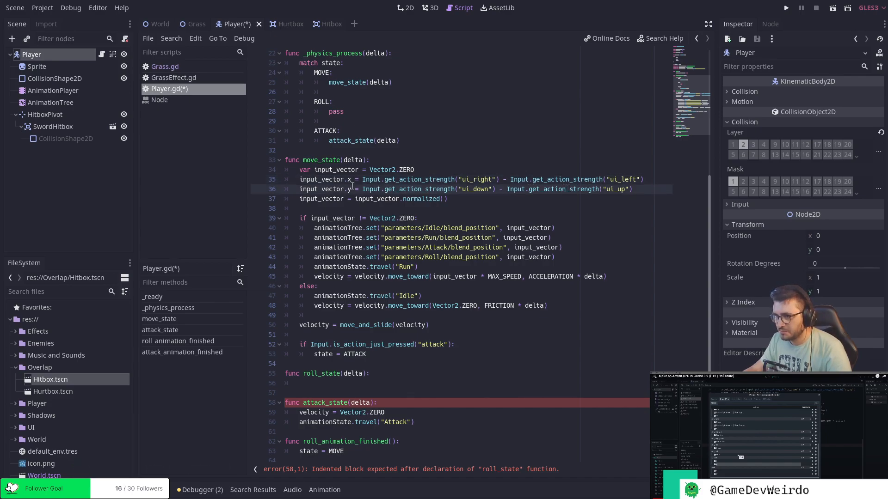
# Search the built-in help for get_axis and open its entry in the Input class documentation.
pyautogui.moveTo(363, 189); pyautogui.dragTo(448, 190)
pyautogui.click(521, 190)
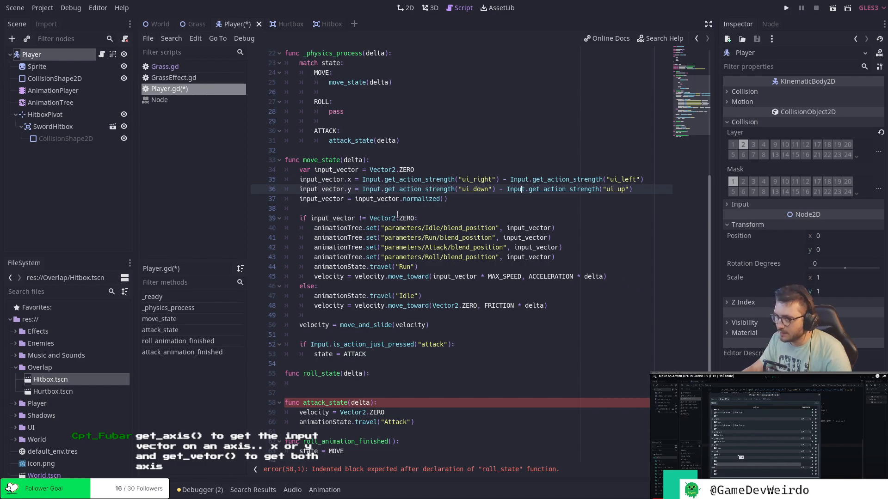
pyautogui.click(661, 39)
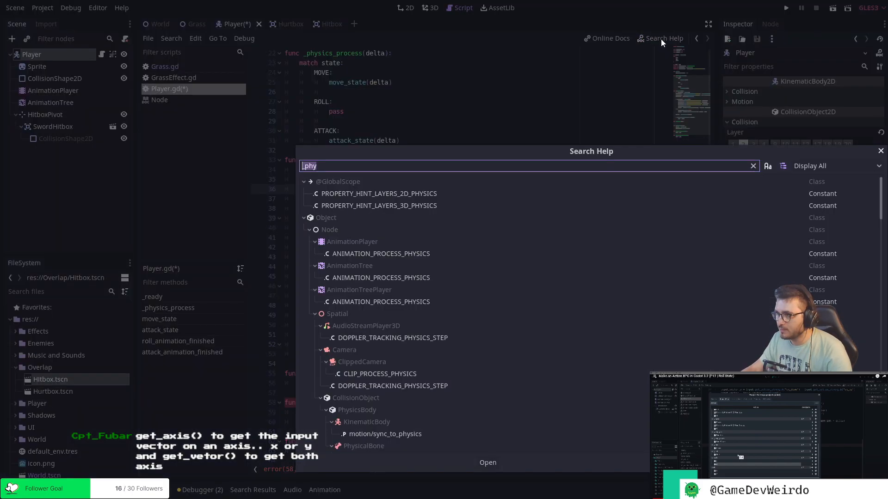
pyautogui.write('get_ae')
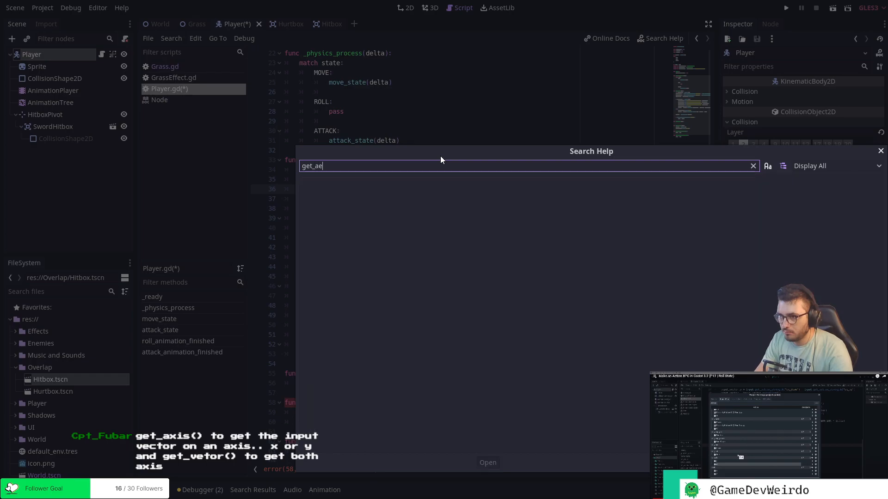
pyautogui.press('BackSpace')
pyautogui.write('x')
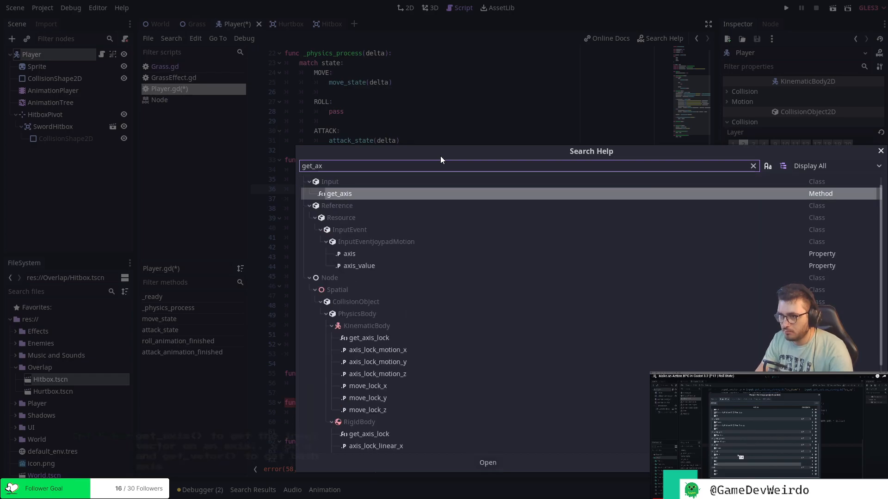
pyautogui.doubleClick(398, 192)
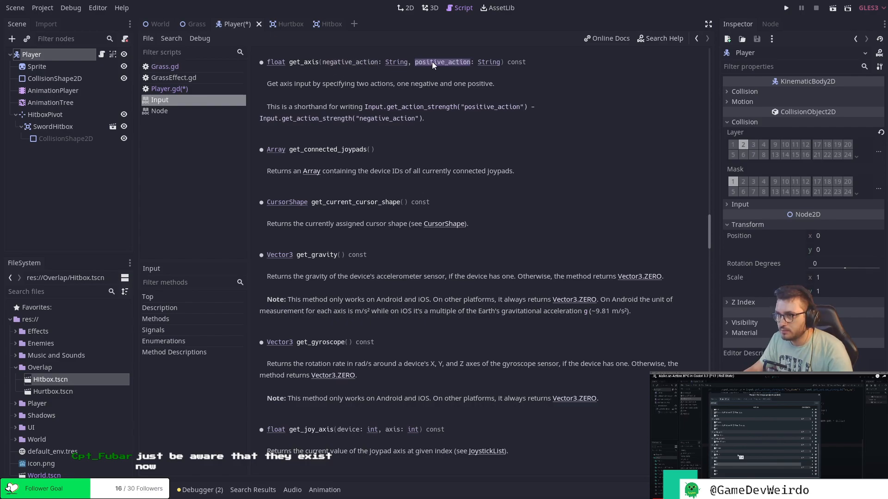
# Read the get_axis description and its get_action_strength shorthand, and return to Player.gd.
pyautogui.click(459, 78)
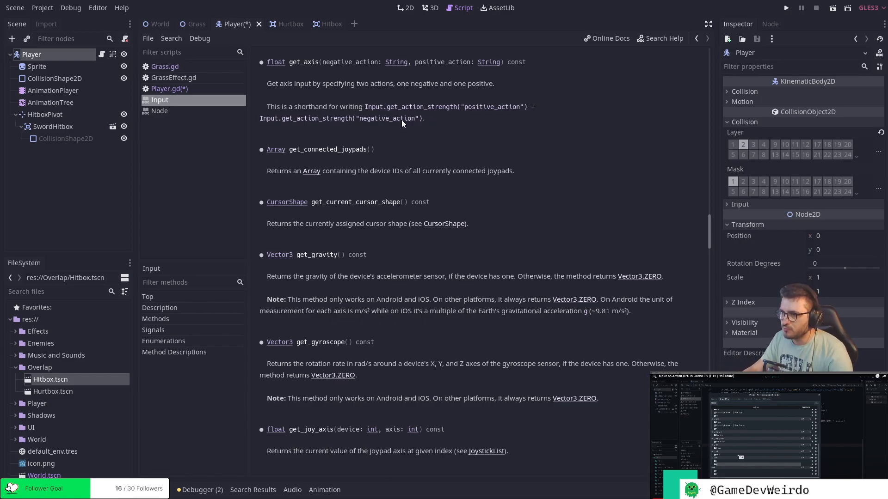
pyautogui.doubleClick(321, 119)
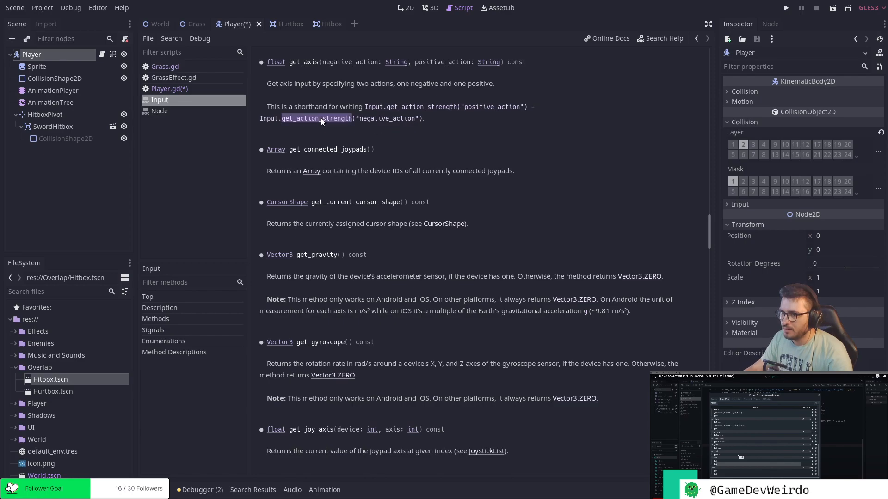
pyautogui.doubleClick(414, 107)
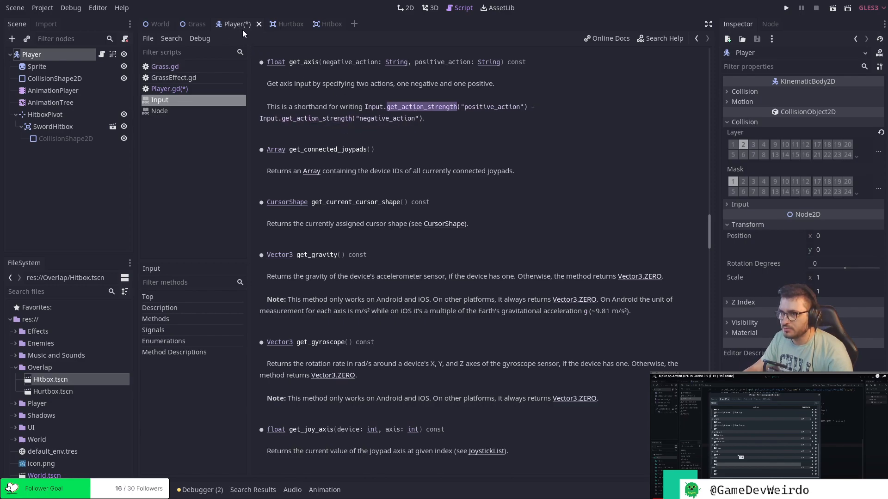
pyautogui.click(345, 105)
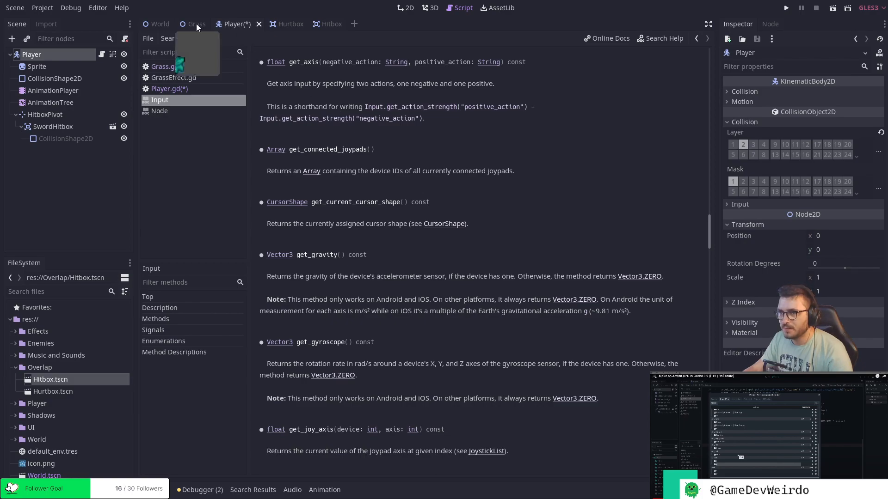
pyautogui.click(197, 88)
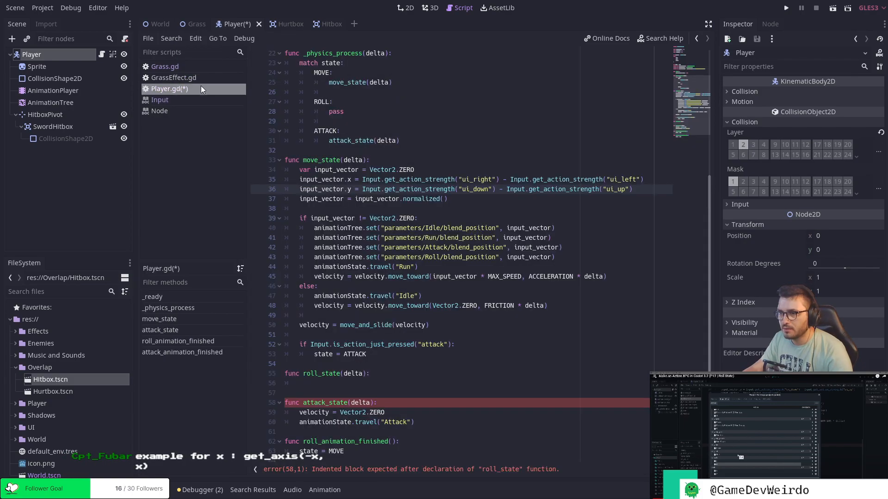
# Try replacing the first get_action_strength call of input_vector.x with get_vector, using "ui_right" and "ui_left" as arguments.
pyautogui.doubleClick(419, 181)
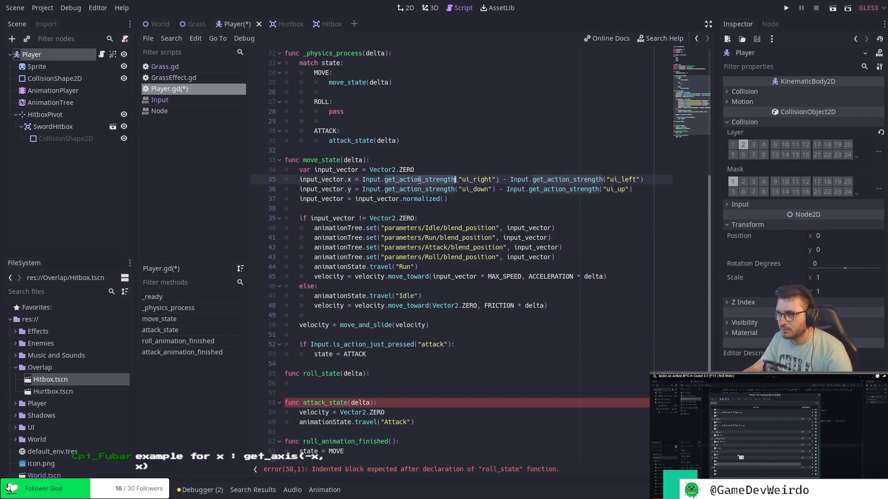
pyautogui.press('BackSpace')
pyautogui.press('BackSpace')
pyautogui.press('BackSpace')
pyautogui.press('BackSpace')
pyautogui.press('BackSpace')
pyautogui.press('BackSpace')
pyautogui.press('BackSpace')
pyautogui.press('BackSpace')
pyautogui.press('BackSpace')
pyautogui.press('BackSpace')
pyautogui.press('BackSpace')
pyautogui.press('BackSpace')
pyautogui.press('BackSpace')
pyautogui.press('BackSpace')
pyautogui.press('BackSpace')
pyautogui.press('BackSpace')
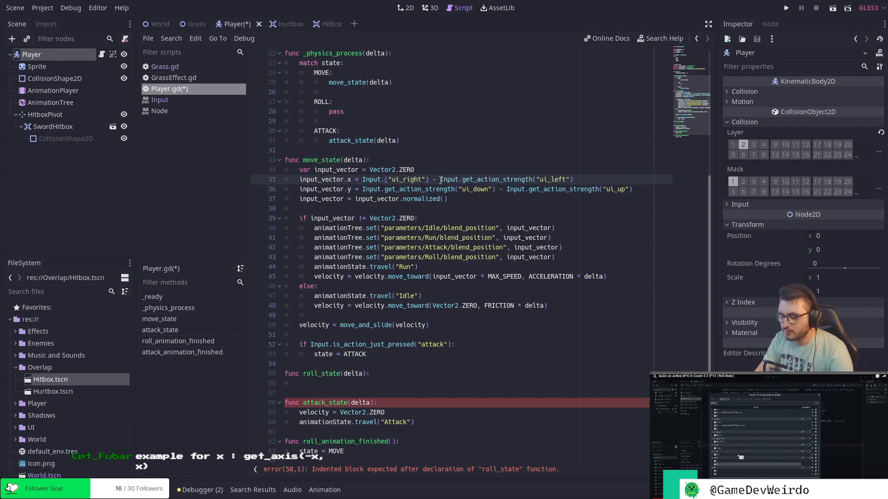
pyautogui.write('_vector')
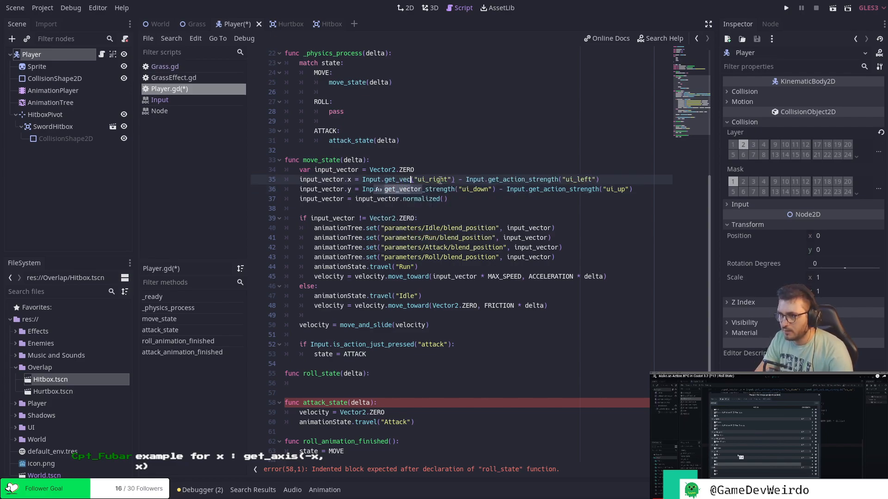
pyautogui.press('Right')
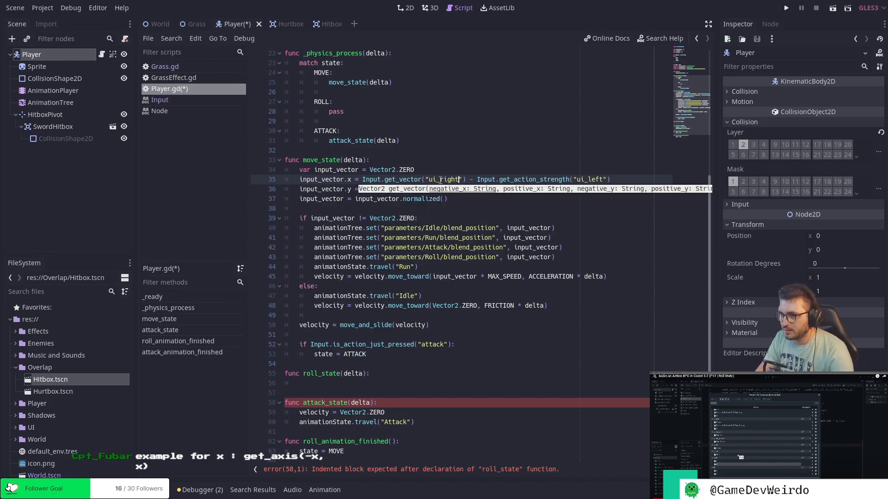
pyautogui.write(', "')
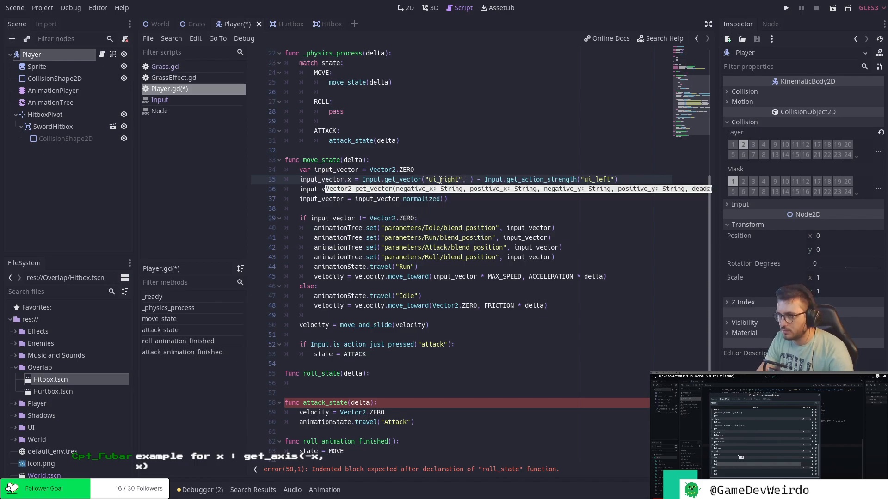
pyautogui.write('ui_')
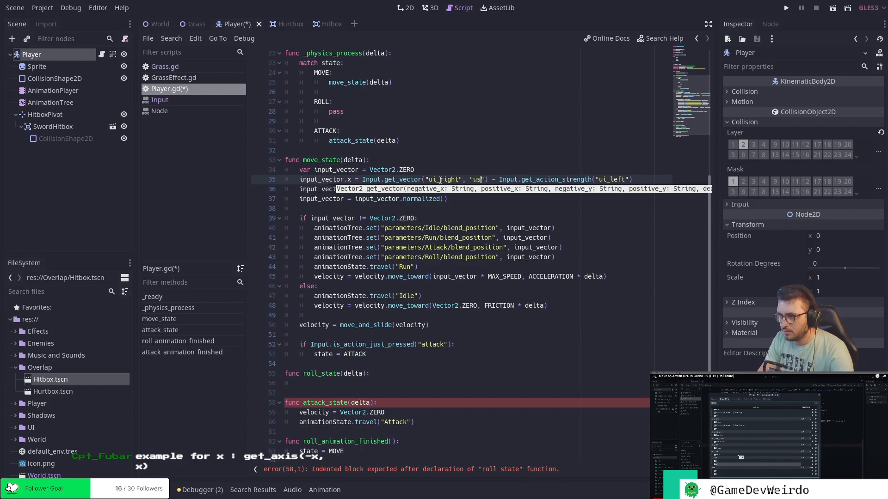
pyautogui.write('left')
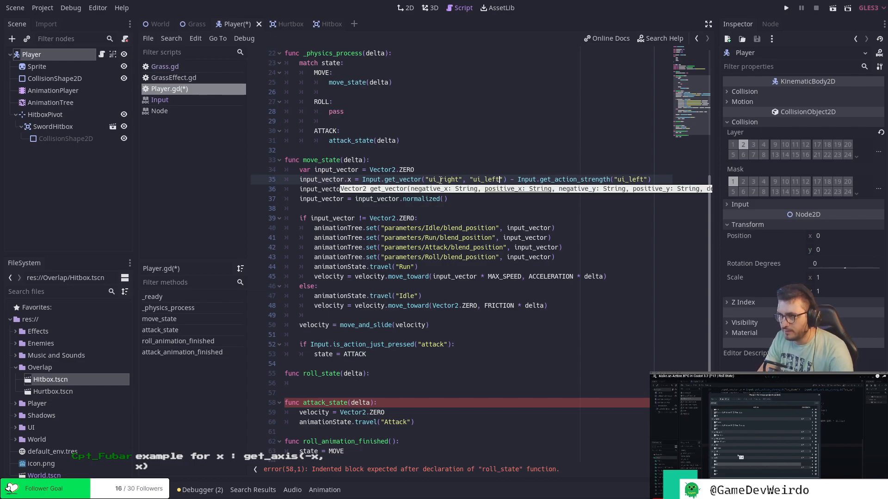
# Delete the leftover subtraction of Input.get_action_strength("ui_left") from the end of the input_vector.x line.
pyautogui.press('Right')
pyautogui.press('Right')
pyautogui.press('Right')
pyautogui.hotkey('shift', 'Right')
pyautogui.hotkey('shift', 'Right')
pyautogui.hotkey('shift', 'Right')
pyautogui.hotkey('shift', 'Right')
pyautogui.hotkey('shift', 'Right')
pyautogui.hotkey('shift', 'Right')
pyautogui.hotkey('shift', 'Right')
pyautogui.hotkey('shift', 'Right')
pyautogui.hotkey('shift', 'Right')
pyautogui.hotkey('shift', 'Right')
pyautogui.hotkey('shift', 'Right')
pyautogui.hotkey('shift', 'Right')
pyautogui.hotkey('shift', 'Right')
pyautogui.hotkey('shift', 'Right')
pyautogui.hotkey('shift', 'Right')
pyautogui.hotkey('shift', 'Right')
pyautogui.hotkey('shift', 'Right')
pyautogui.hotkey('shift', 'Right')
pyautogui.hotkey('shift', 'Right')
pyautogui.hotkey('shift', 'Right')
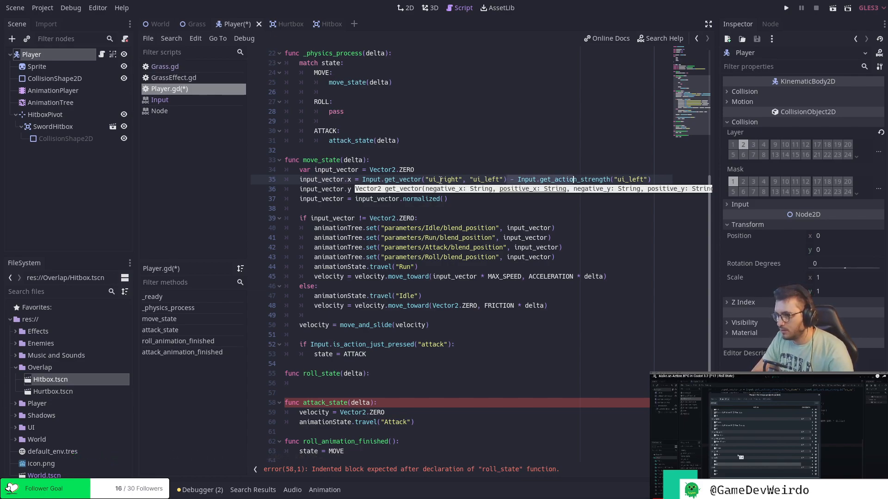
pyautogui.hotkey('shift', 'Right')
pyautogui.press('BackSpace')
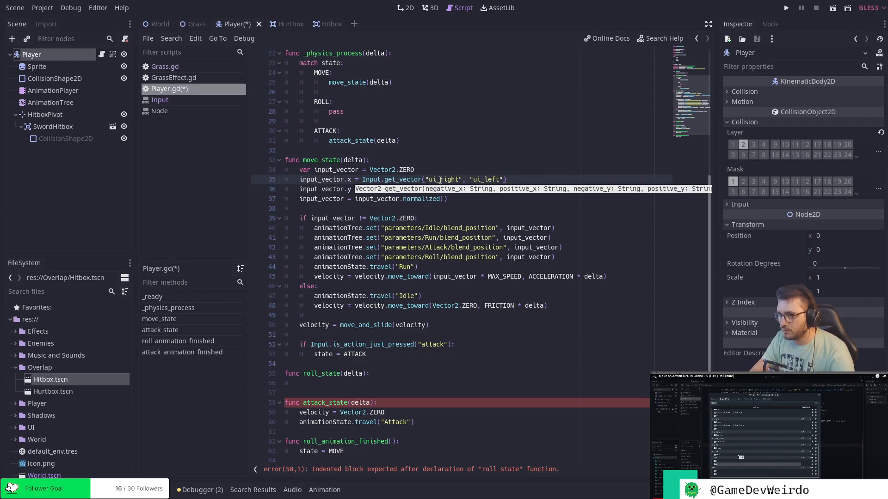
pyautogui.press('Down')
pyautogui.click(486, 205)
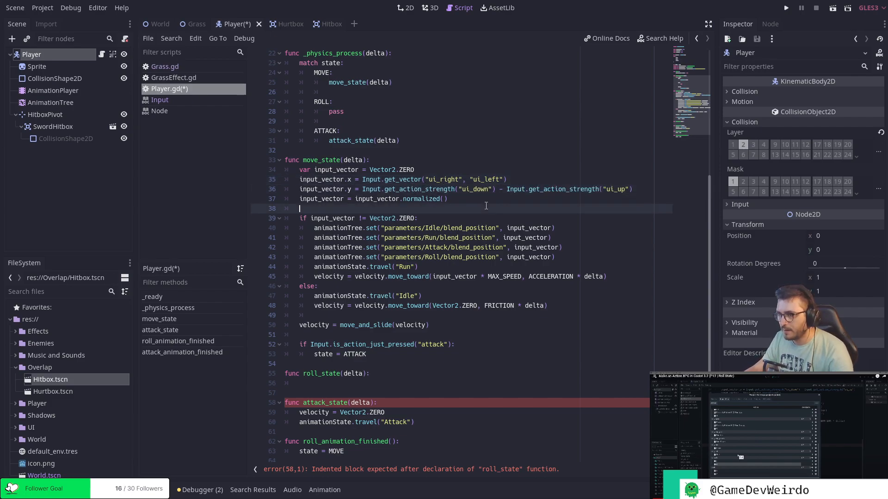
# Reopen the Input class documentation, find get_vector in it and examine its parameters.
pyautogui.doubleClick(411, 179)
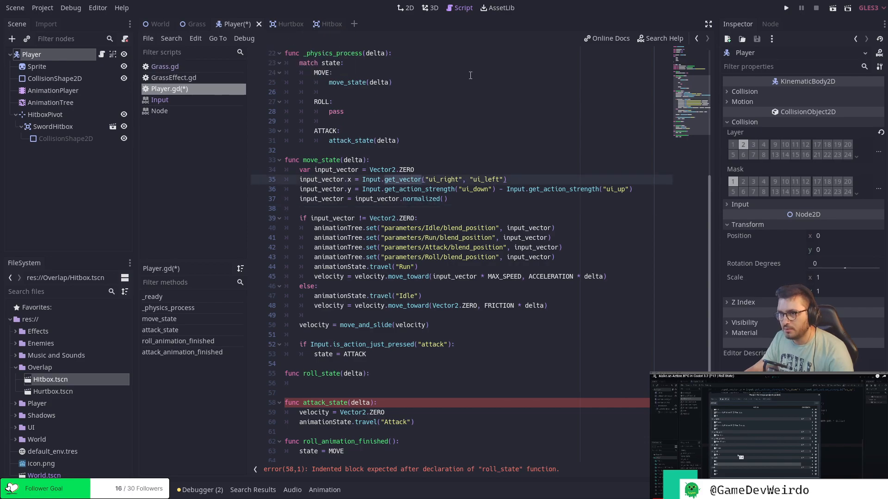
pyautogui.click(660, 39)
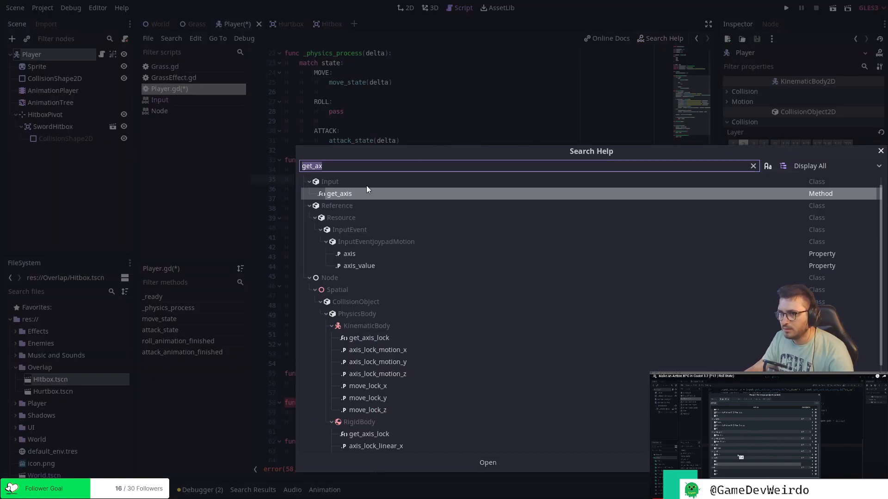
pyautogui.doubleClick(354, 195)
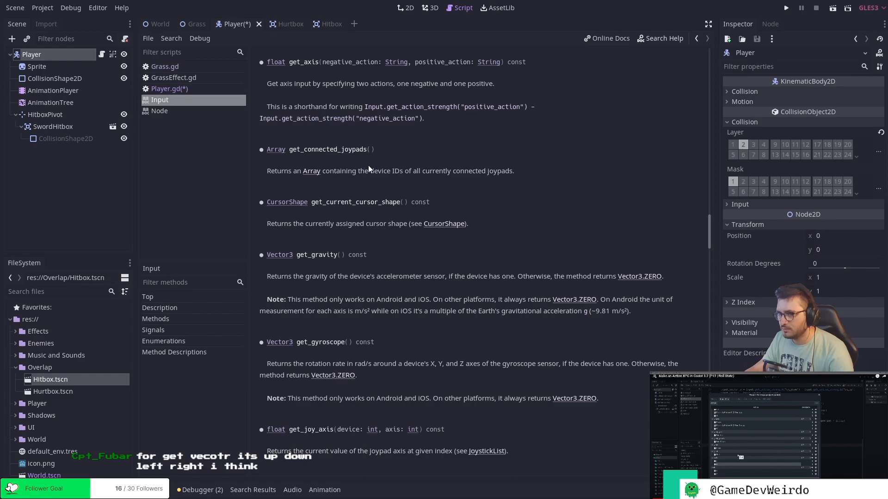
pyautogui.scroll(5, 368, 164)
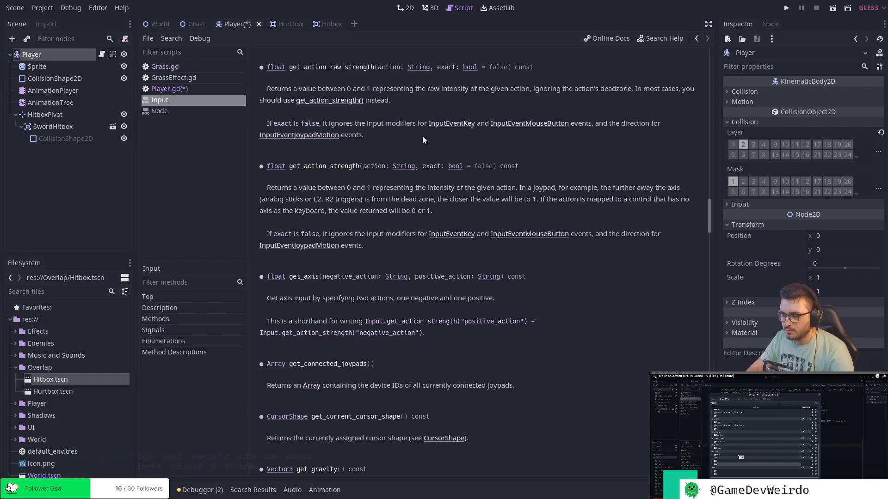
pyautogui.hotkey('ctrl', 'f')
pyautogui.write('get0')
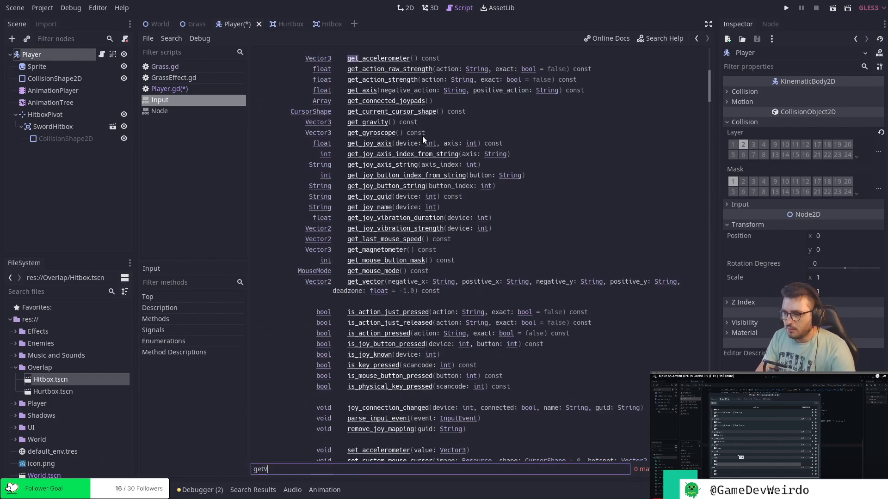
pyautogui.press('BackSpace')
pyautogui.write('_vector')
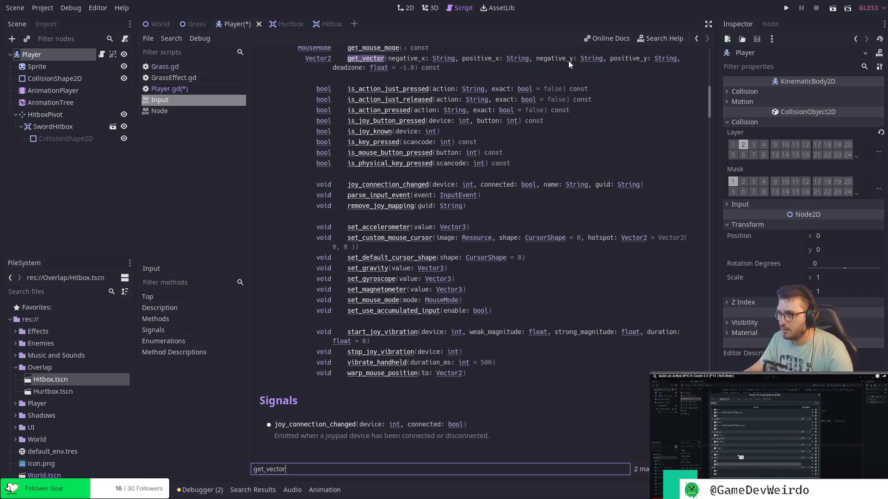
pyautogui.scroll(5, 567, 60)
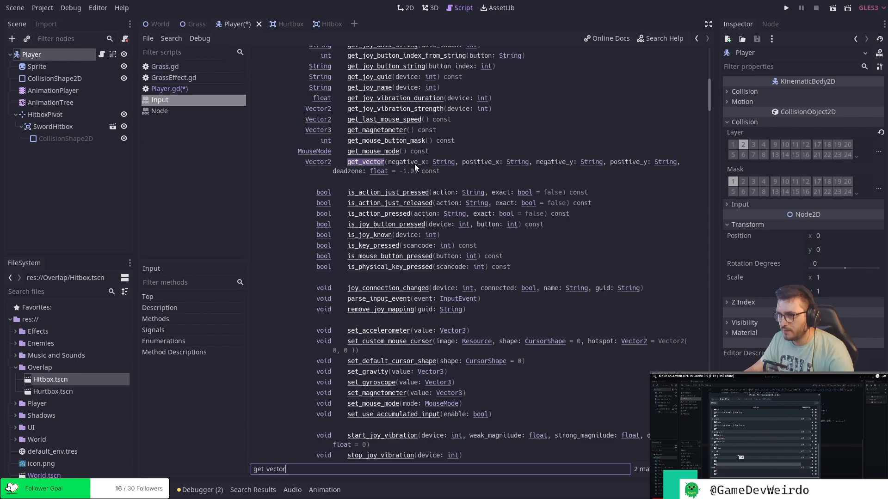
# Return to Player.gd and undo the get_vector edits on the input_vector.x line in move_state.
pyautogui.click(328, 24)
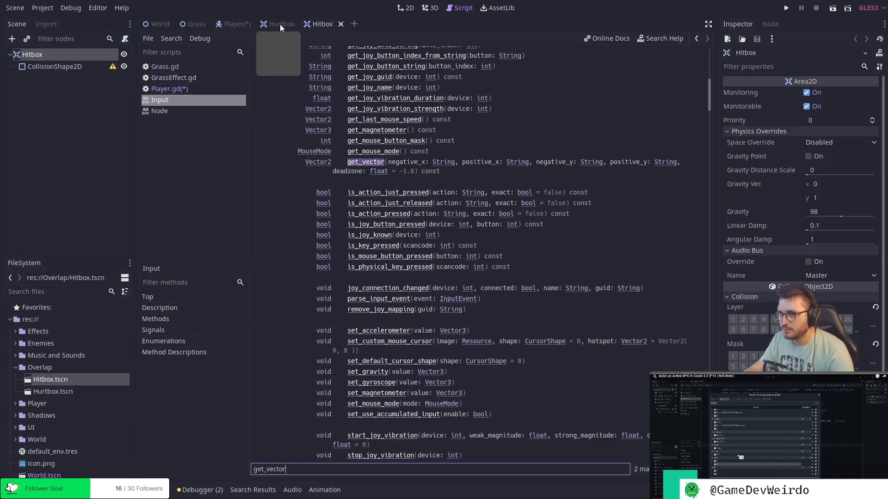
pyautogui.click(232, 24)
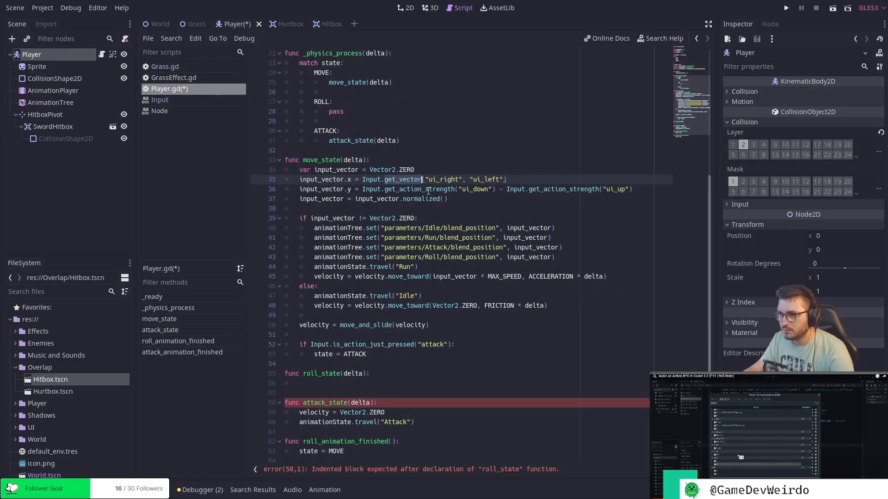
pyautogui.click(360, 188)
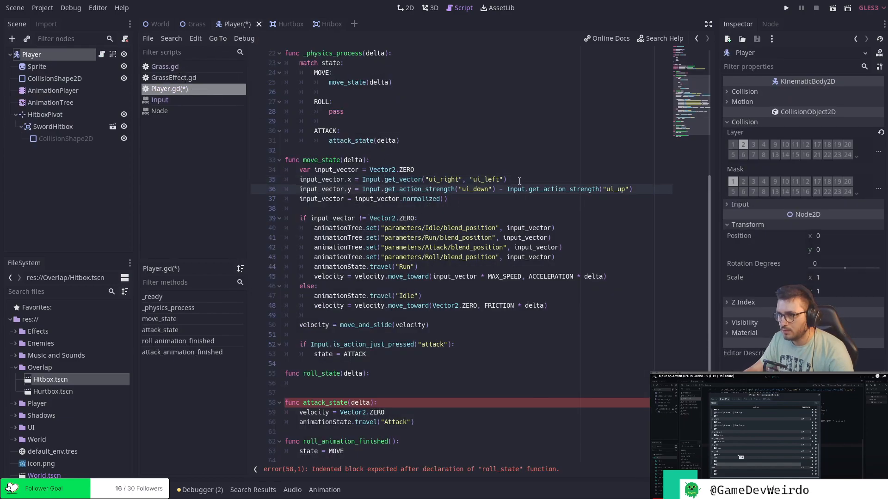
pyautogui.hotkey('ctrl', 'z')
pyautogui.hotkey('ctrl', 'z')
pyautogui.hotkey('ctrl', 'z')
pyautogui.hotkey('ctrl', 'z')
pyautogui.hotkey('ctrl', 'z')
pyautogui.hotkey('ctrl', 'z')
pyautogui.hotkey('ctrl', 'z')
pyautogui.hotkey('ctrl', 'z')
pyautogui.hotkey('ctrl', 'z')
pyautogui.hotkey('ctrl', 'z')
pyautogui.hotkey('ctrl', 'z')
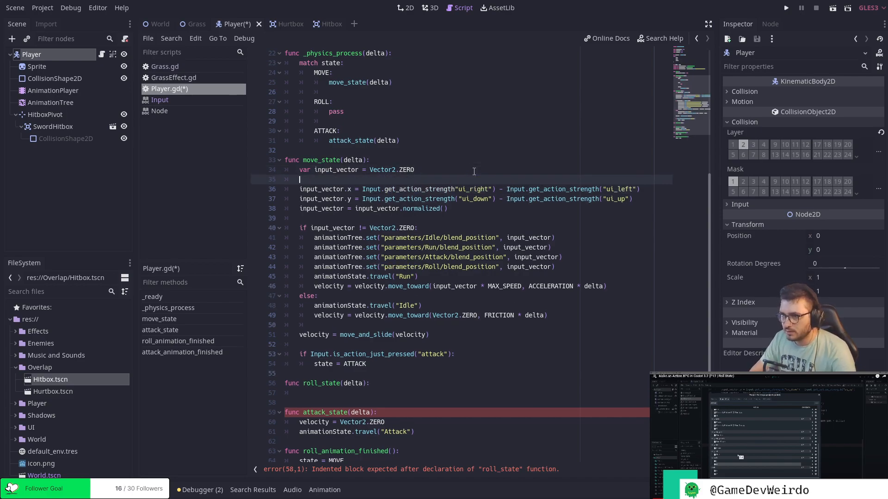
# Add an input_vector = Input.get_vector() assignment directly below the input_vector declaration in move_state.
pyautogui.write('input_')
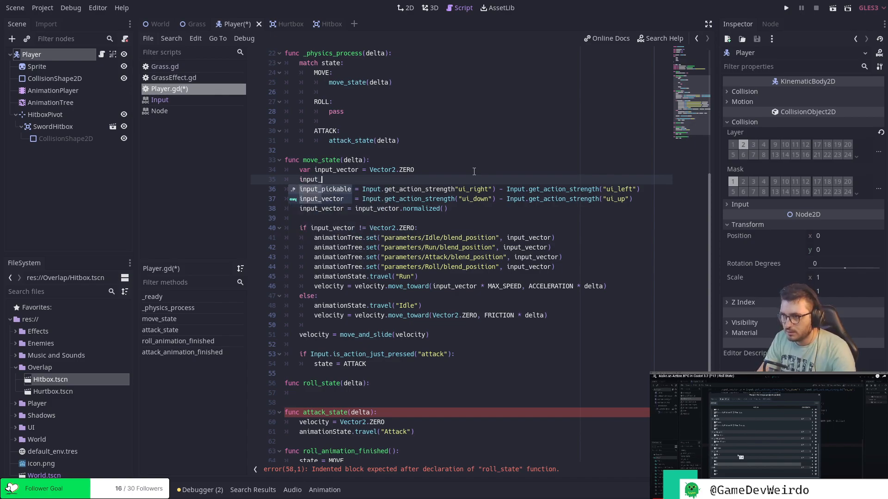
pyautogui.write('vector ')
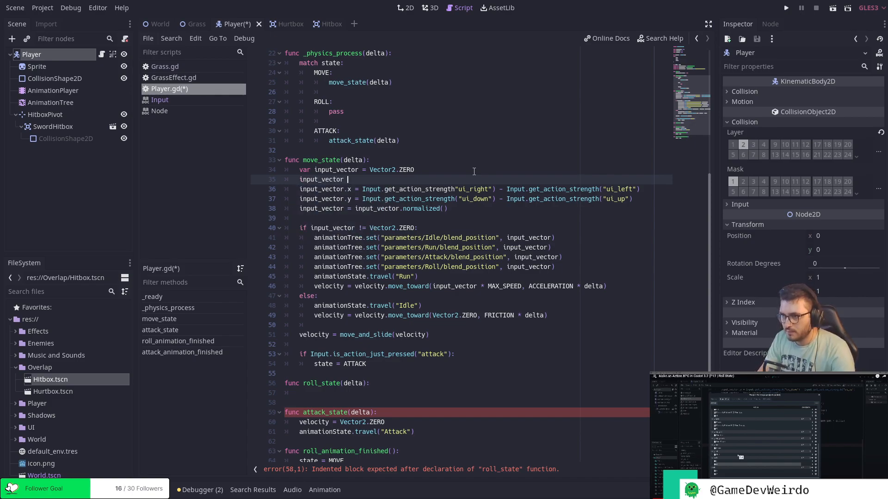
pyautogui.write('= Input.get_vector(')
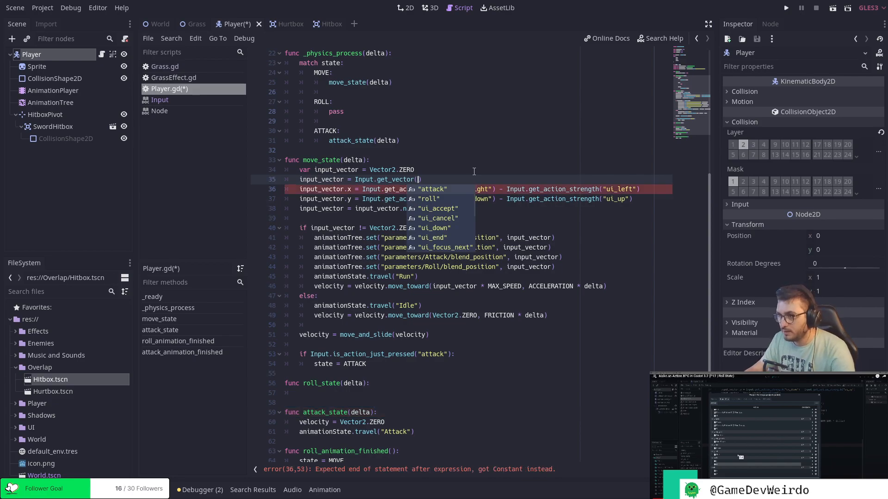
pyautogui.click(474, 170)
pyautogui.click(468, 192)
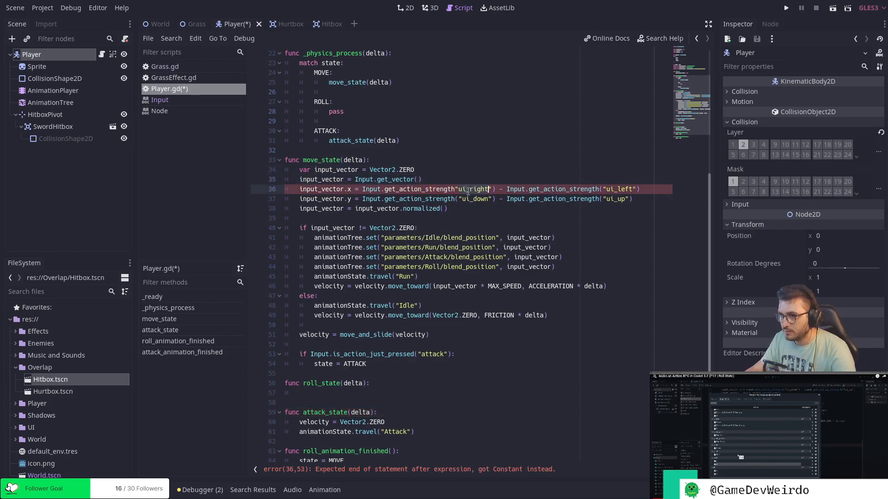
pyautogui.click(419, 179)
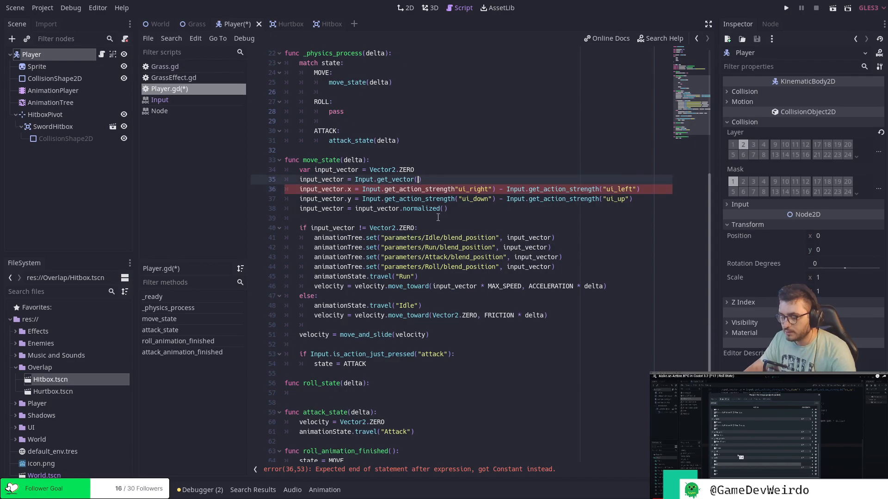
# Fill in the get_vector call with the arguments "ui_right", "ui_left", "ui_down" and "ui_up".
pyautogui.write('"')
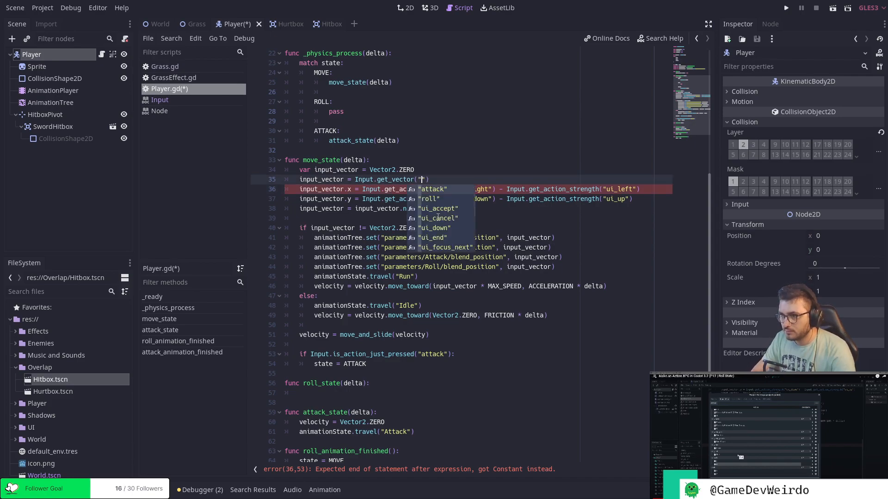
pyautogui.write('ui_right", ')
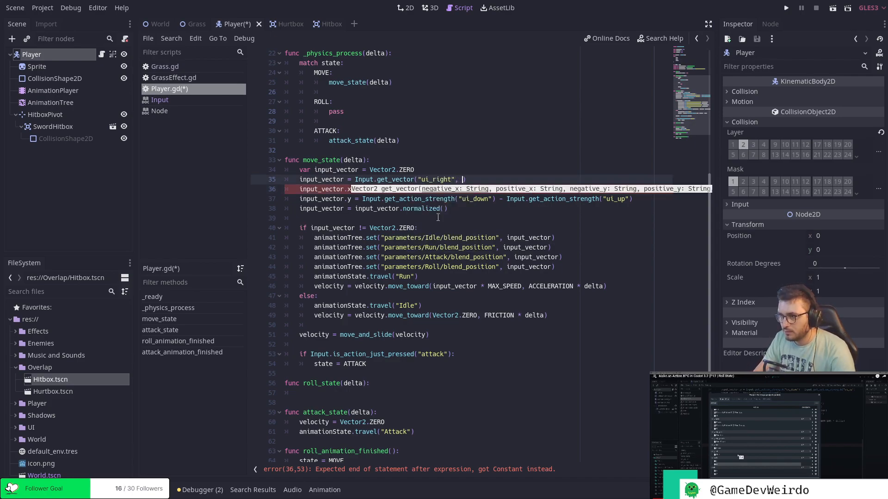
pyautogui.write('"ui_')
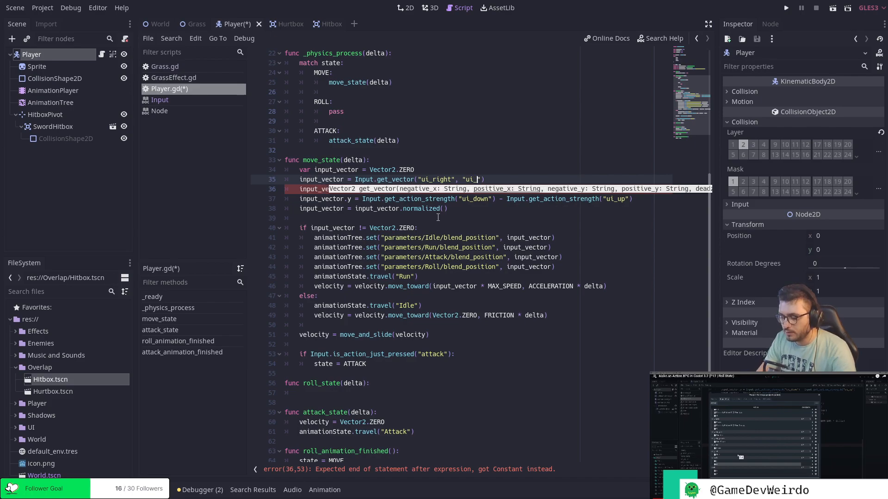
pyautogui.write('left"')
pyautogui.write(', "ui')
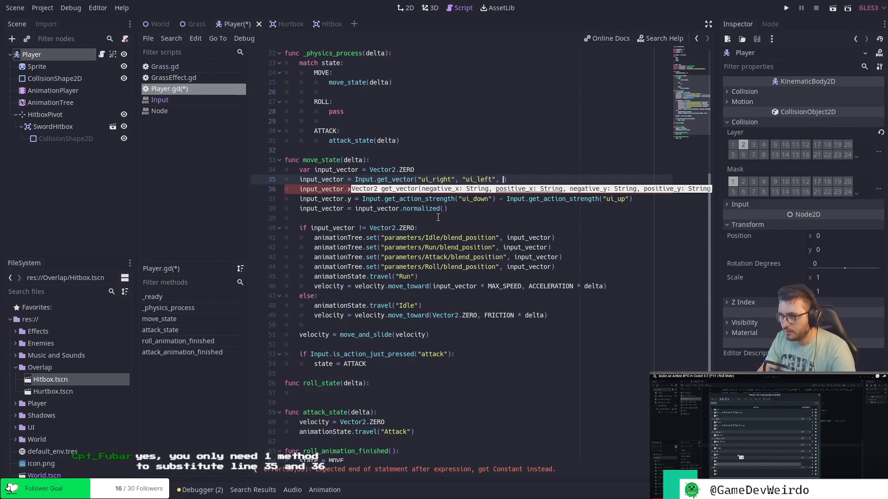
pyautogui.write('_down"')
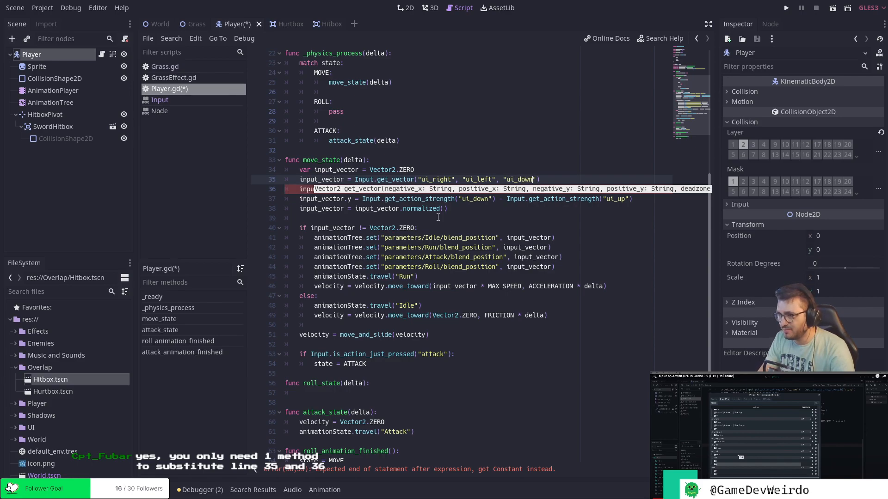
pyautogui.write(', ')
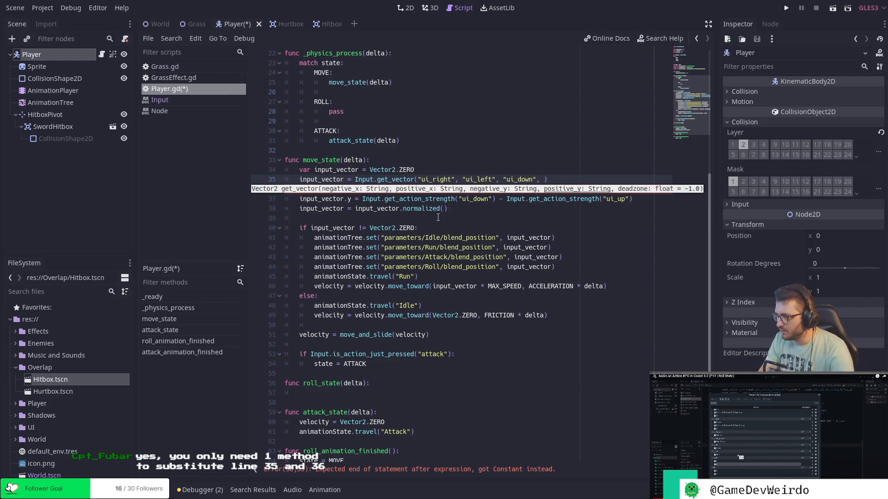
pyautogui.write('"')
pyautogui.press('Escape')
pyautogui.write('ui_')
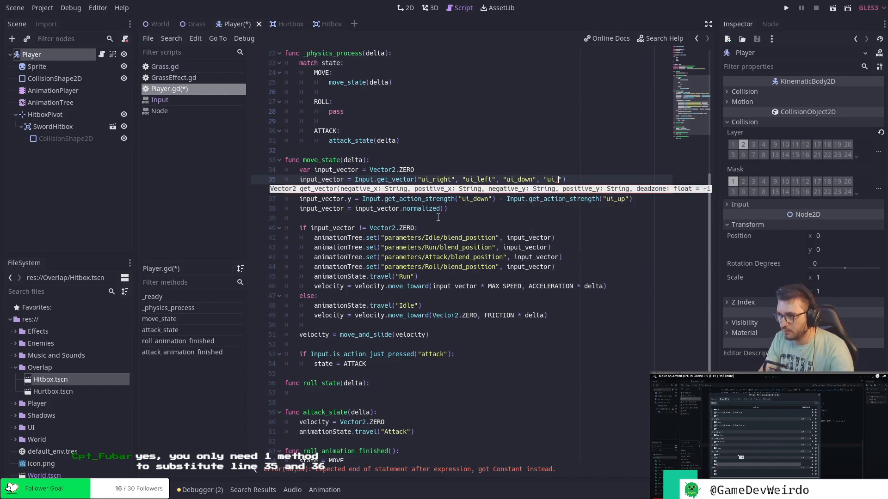
pyautogui.write('up')
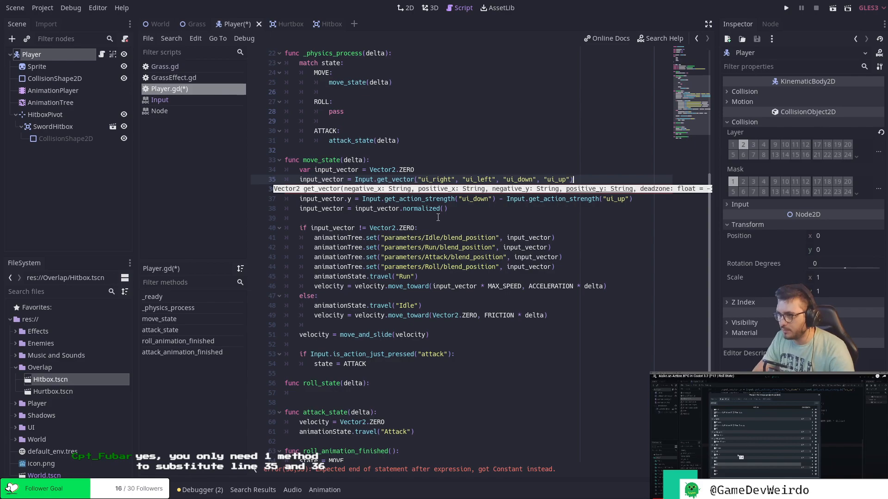
# Delete the old input_vector.x and input_vector.y lines in move_state and save the scene.
pyautogui.click(617, 217)
pyautogui.moveTo(618, 202); pyautogui.dragTo(619, 179)
pyautogui.press('BackSpace')
pyautogui.hotkey('ctrl', 's')
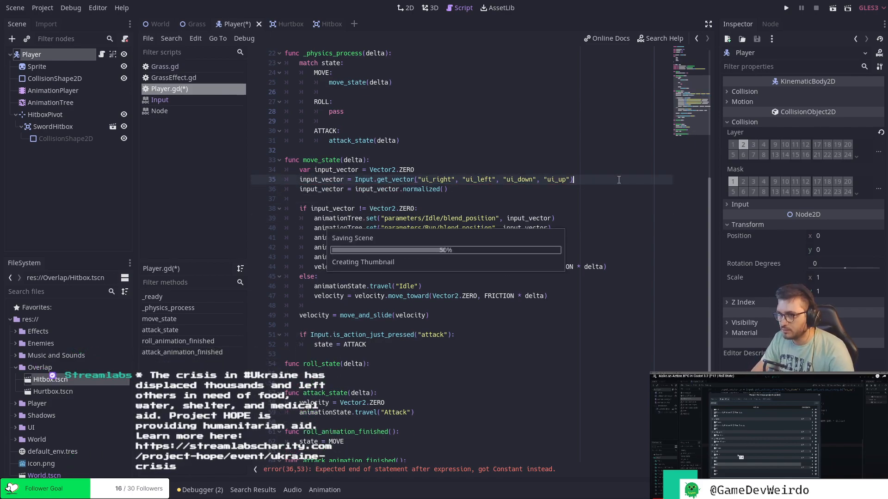
# Run the project, then put pass in the empty roll_state function body and save.
pyautogui.click(786, 8)
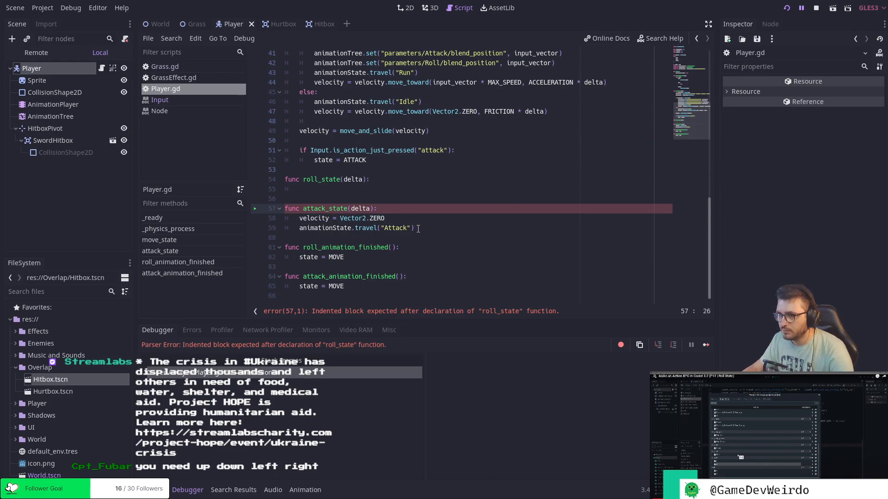
pyautogui.click(378, 187)
pyautogui.write('pass')
pyautogui.hotkey('ctrl', 's')
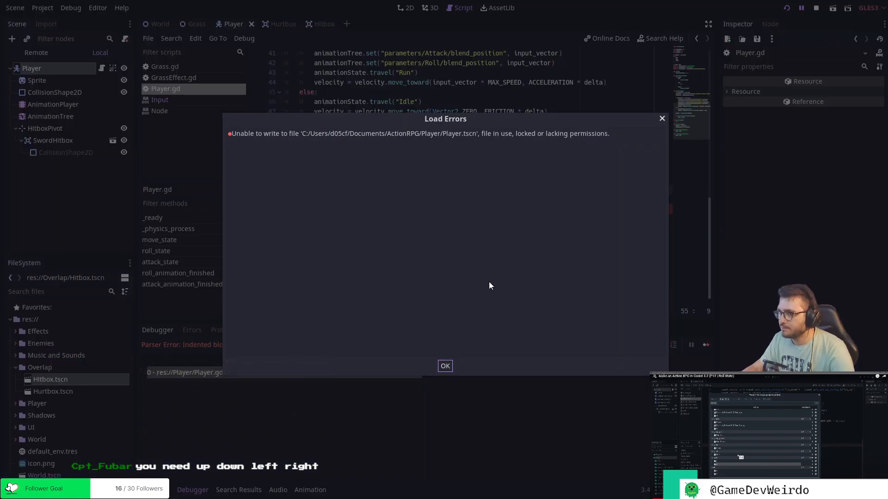
pyautogui.click(445, 366)
# Run the game, test the player's movement in all four directions and close the game window.
pyautogui.click(787, 8)
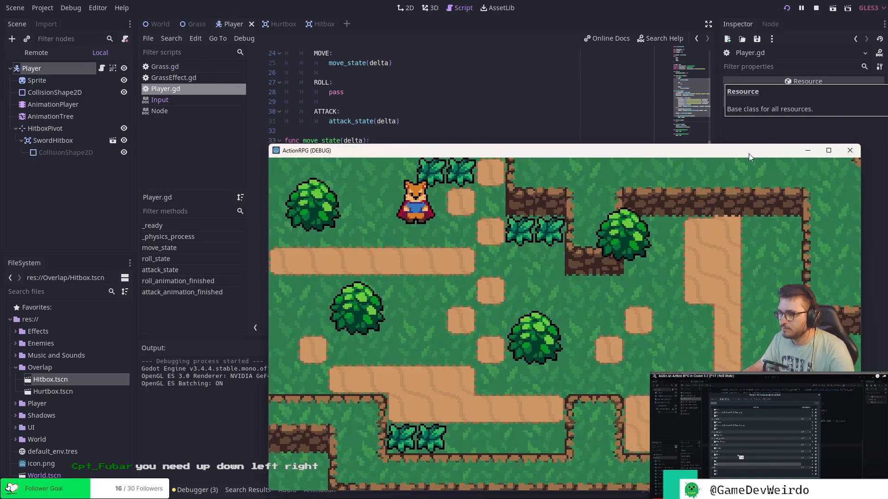
pyautogui.moveTo(749, 154); pyautogui.dragTo(592, 86)
pyautogui.press('Up')
pyautogui.press('Down')
pyautogui.press('Left')
pyautogui.press('Right')
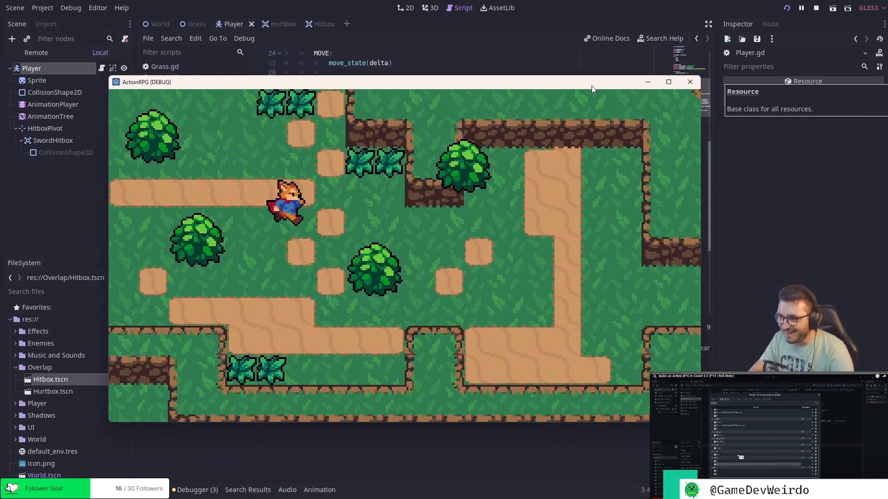
pyautogui.press('Left')
pyautogui.press('Right')
pyautogui.press('Left')
pyautogui.press('Down')
pyautogui.press('Up')
pyautogui.press('Up')
pyautogui.press('Down')
pyautogui.press('Up')
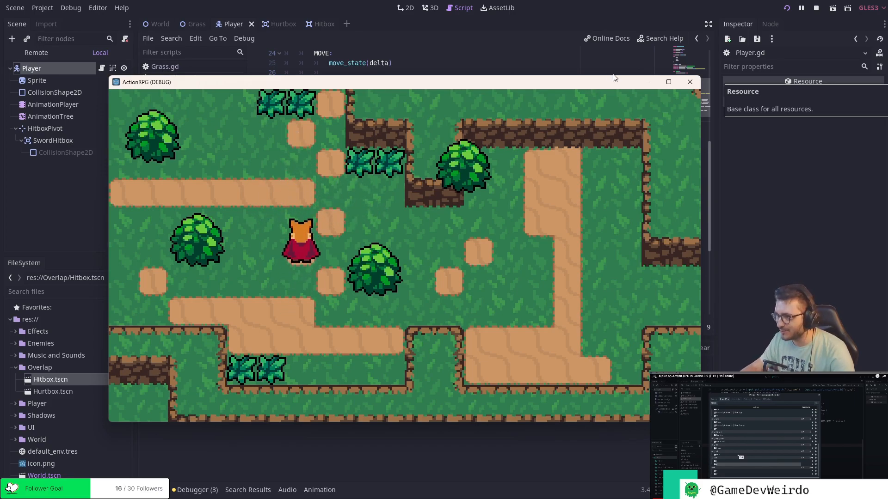
pyautogui.click(690, 82)
# Swap the horizontal arguments of get_vector so they read "ui_left", "ui_right".
pyautogui.click(451, 160)
pyautogui.press('BackSpace')
pyautogui.press('BackSpace')
pyautogui.press('BackSpace')
pyautogui.press('BackSpace')
pyautogui.press('BackSpace')
pyautogui.write('left"')
pyautogui.press('BackSpace')
pyautogui.press('BackSpace')
pyautogui.press('BackSpace')
pyautogui.press('BackSpace')
pyautogui.write('right')
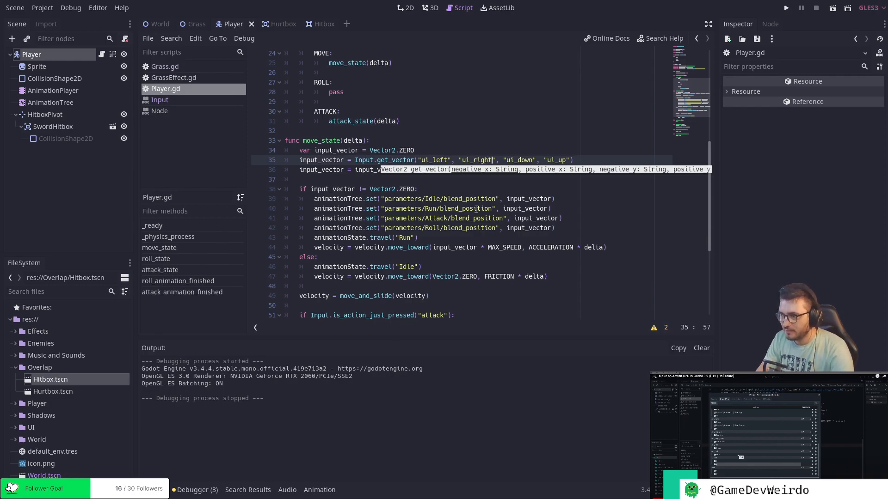
pyautogui.write('"')
# Swap the vertical arguments of get_vector so they read "ui_up", "ui_down".
pyautogui.press('BackSpace')
pyautogui.press('BackSpace')
pyautogui.press('BackSpace')
pyautogui.press('BackSpace')
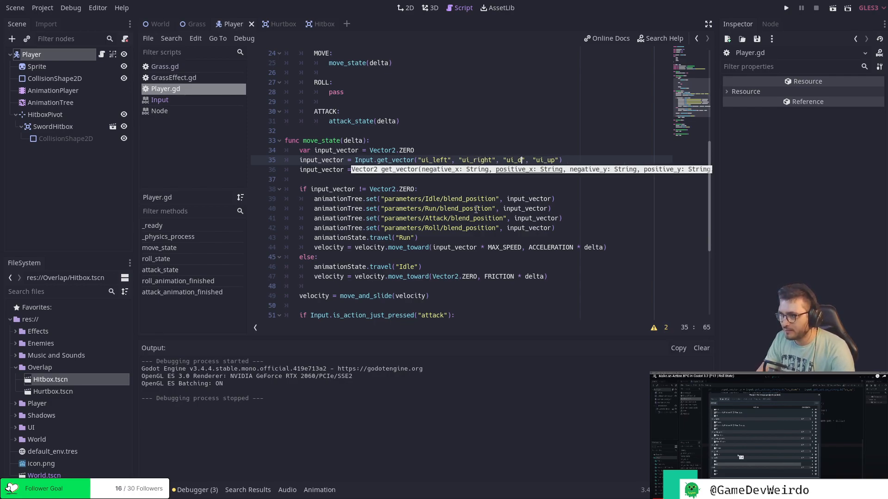
pyautogui.write('up"')
pyautogui.press('Right')
pyautogui.press('Right')
pyautogui.press('Right')
pyautogui.press('Right')
pyautogui.press('Right')
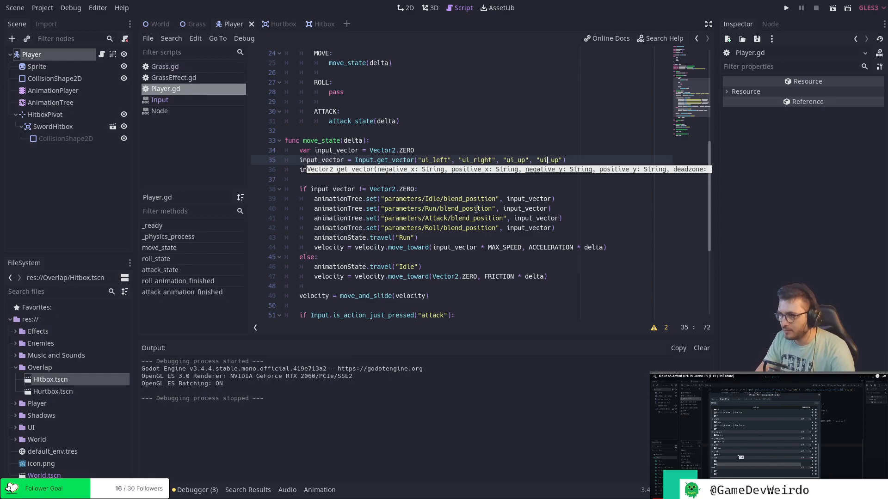
pyautogui.press('Delete')
pyautogui.write('own')
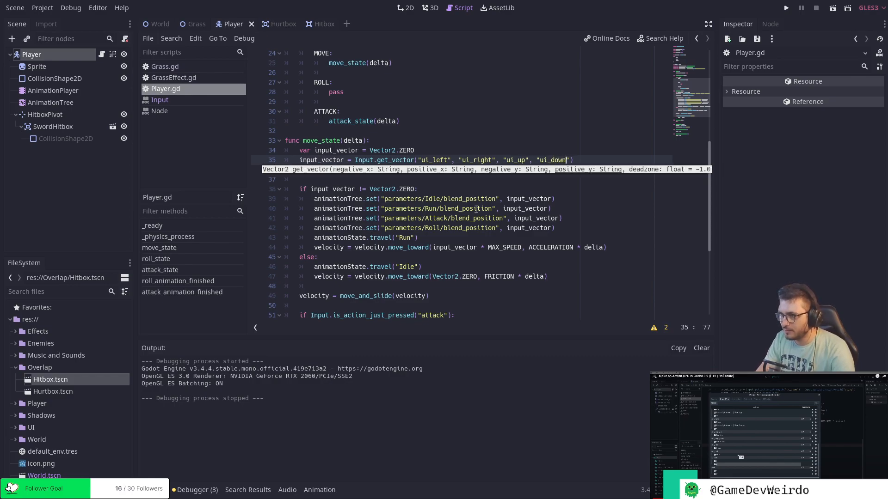
# Run the game again, test walking and attacking in every direction, and close the game window.
pyautogui.click(786, 8)
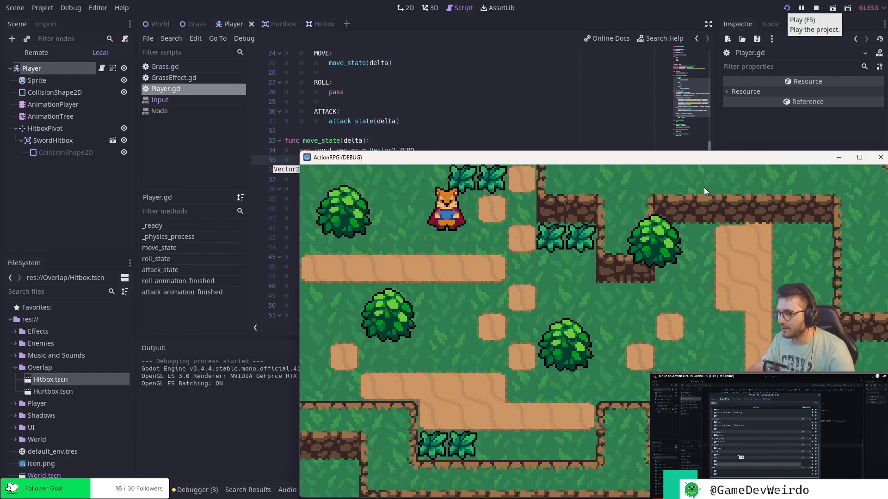
pyautogui.press('Up')
pyautogui.press('Down')
pyautogui.press('Left')
pyautogui.press('Right')
pyautogui.press('Up')
pyautogui.press('Left')
pyautogui.press('Right')
pyautogui.press('j')
pyautogui.press('Left')
pyautogui.press('Down')
pyautogui.press('Left')
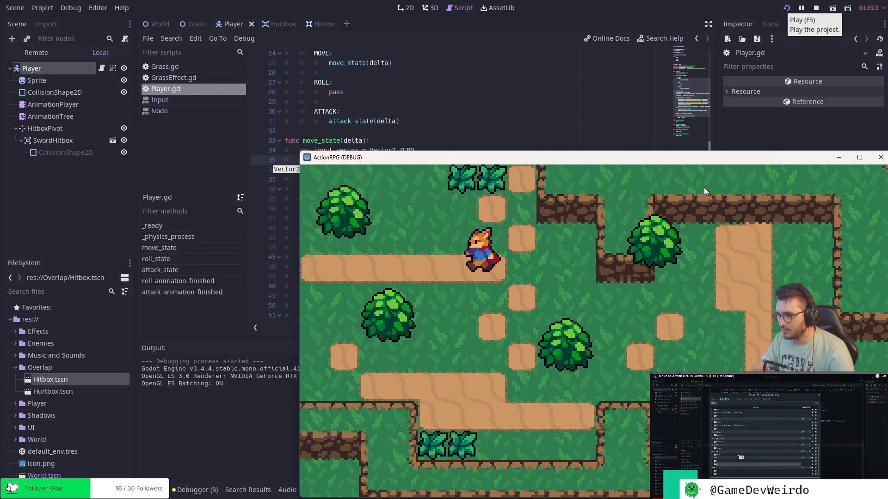
pyautogui.press('Up')
pyautogui.press('j')
pyautogui.press('Down')
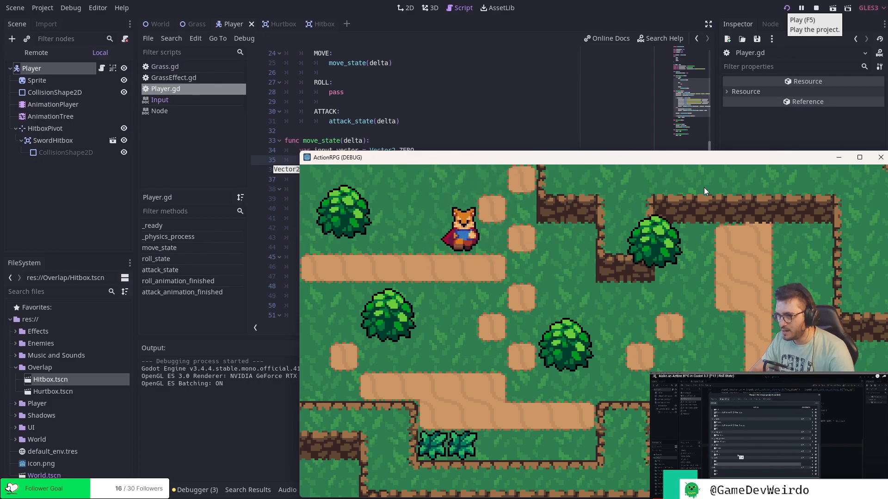
pyautogui.press('j')
pyautogui.press('Right')
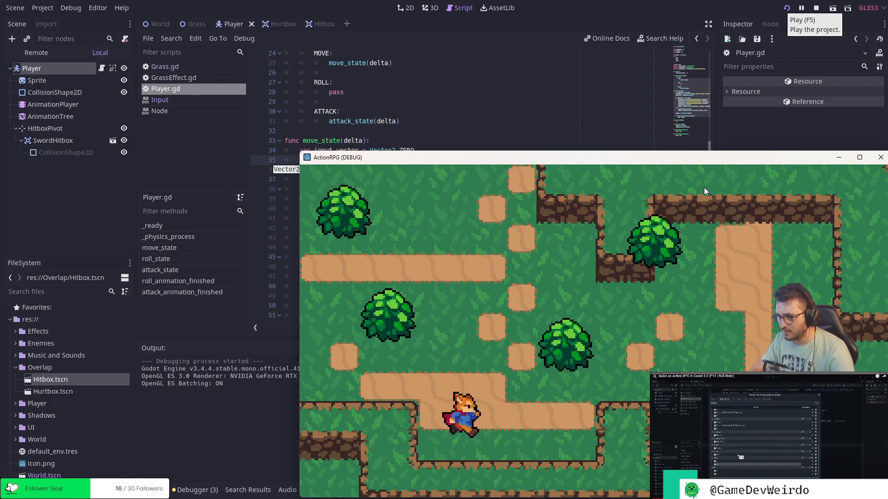
pyautogui.press('Up')
pyautogui.press('Left')
pyautogui.press('j')
pyautogui.press('Right')
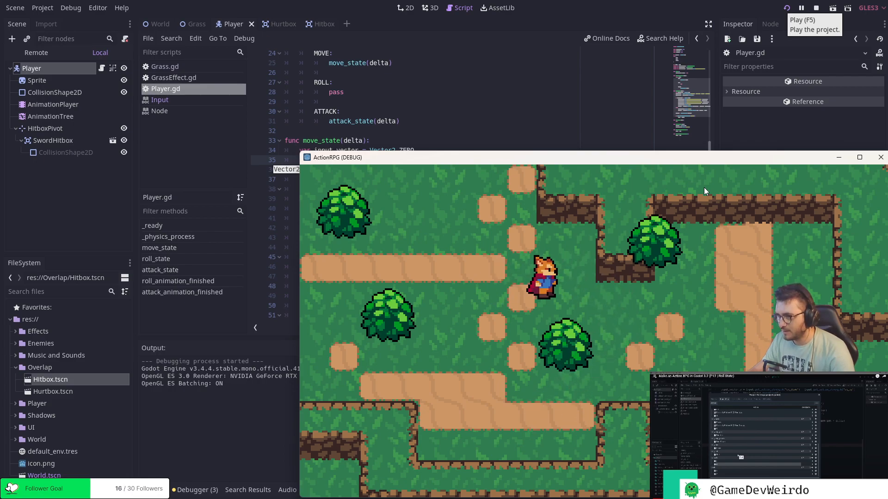
pyautogui.click(880, 157)
pyautogui.click(534, 188)
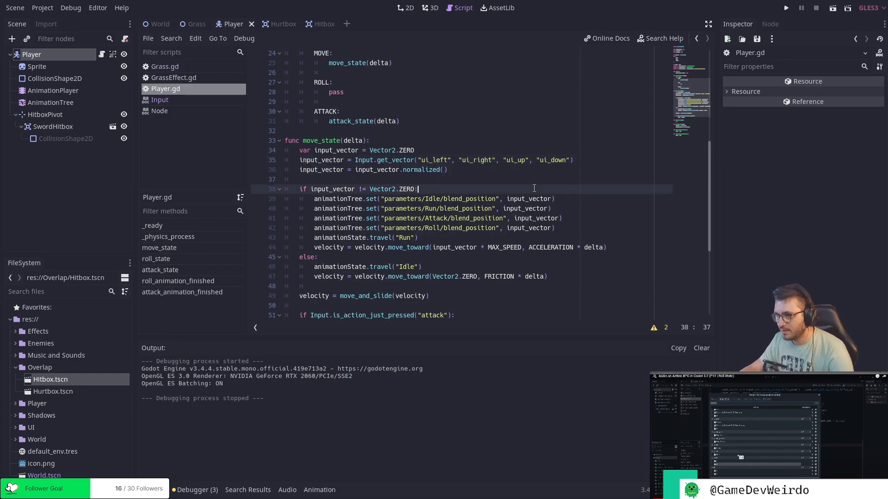
pyautogui.click(468, 179)
pyautogui.click(479, 170)
pyautogui.click(581, 160)
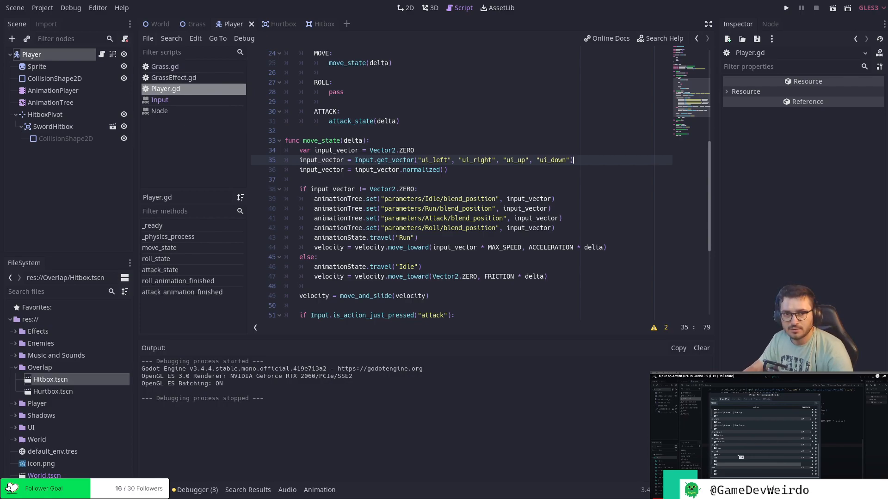
# Add the Z key as a second binding for the roll action in the project's input map and close the settings.
pyautogui.click(43, 8)
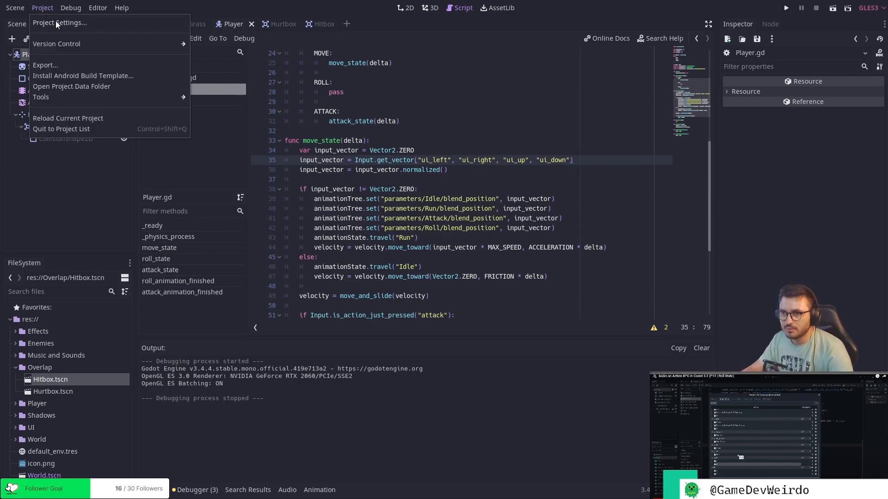
pyautogui.click(57, 23)
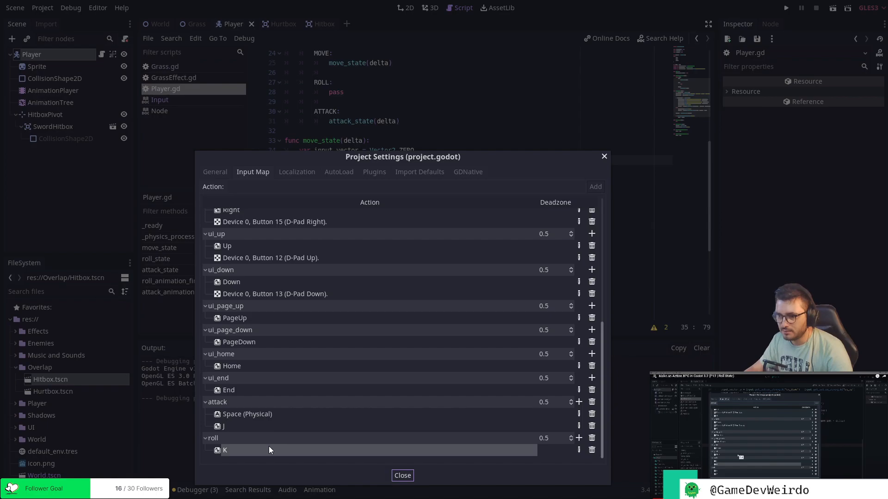
pyautogui.click(579, 438)
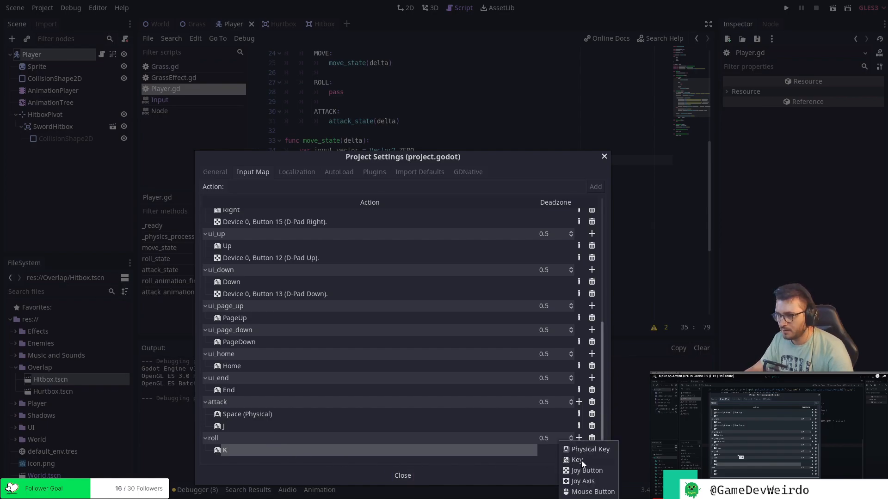
pyautogui.click(577, 460)
pyautogui.press('z')
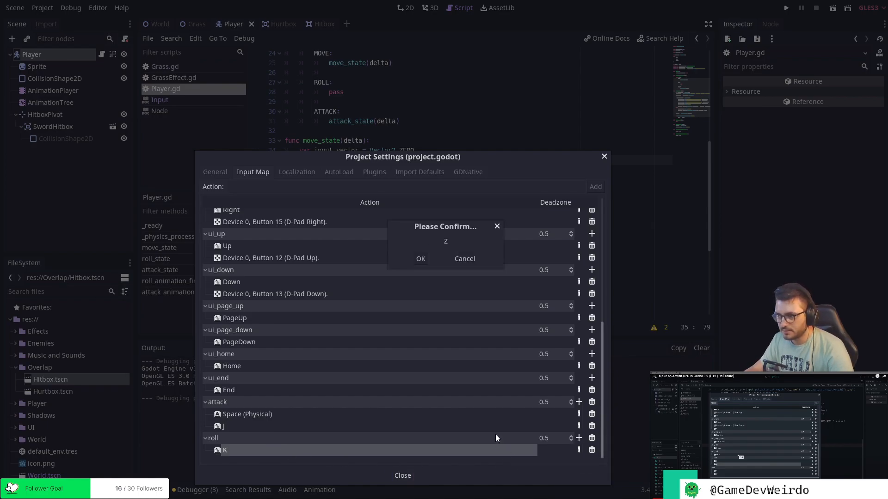
pyautogui.click(420, 259)
pyautogui.click(403, 476)
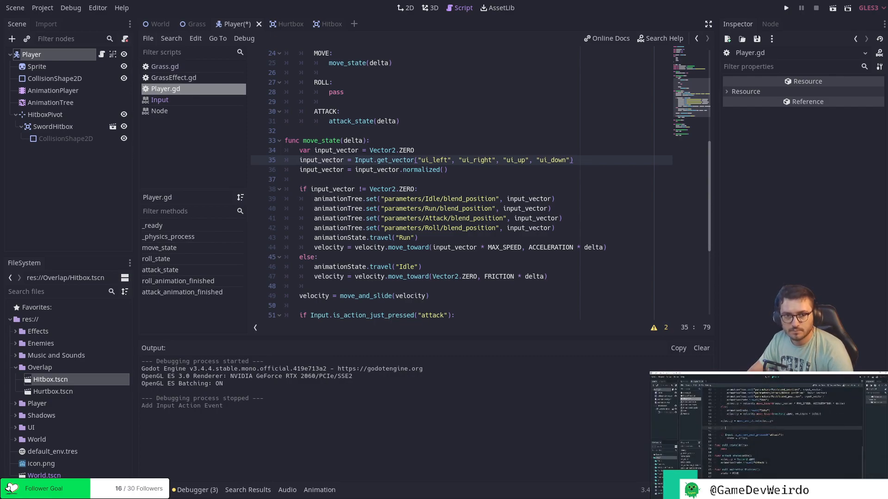
# Add an empty line below the attack check at the end of move_state.
pyautogui.scroll(-5, 403, 202)
pyautogui.click(395, 171)
pyautogui.press('Return')
pyautogui.press('Return')
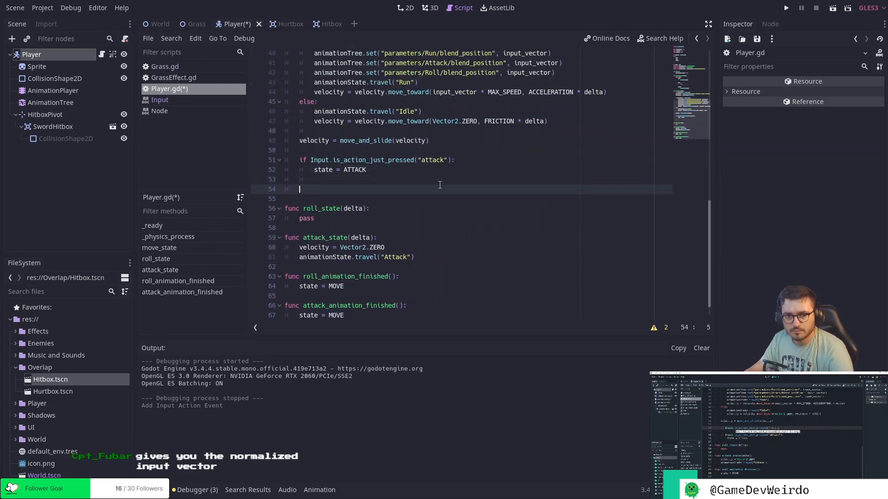
pyautogui.press('BackSpace')
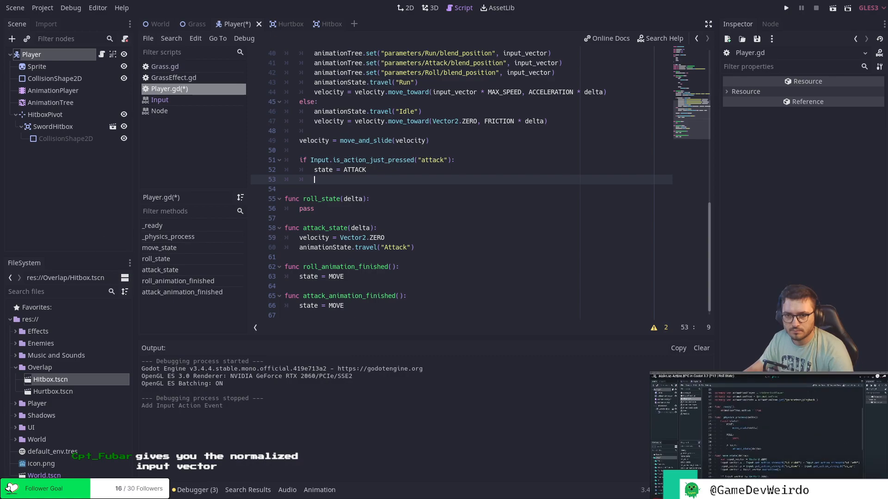
# Start an if statement on its own line between the move_and_slide call and the attack check in move_state.
pyautogui.click(345, 151)
pyautogui.press('Return')
pyautogui.press('Return')
pyautogui.press('Up')
pyautogui.write('if ')
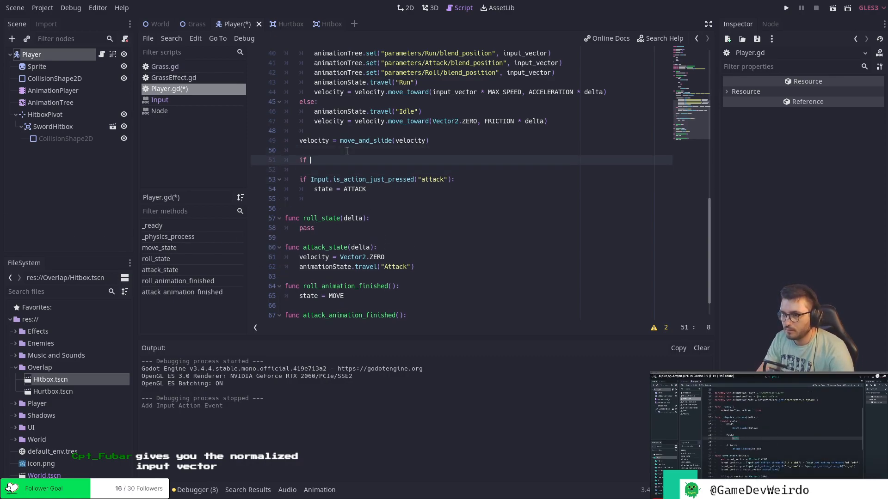
pyautogui.write('Inop')
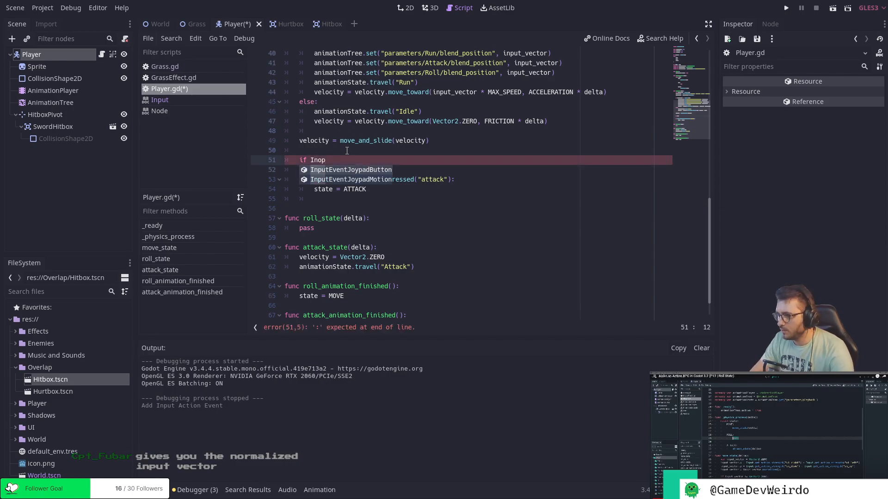
# Remove the input_vector.normalized() line from move_state and save the script.
pyautogui.click(470, 142)
pyautogui.scroll(10, 484, 165)
pyautogui.scroll(-2, 484, 168)
pyautogui.scroll(-3, 484, 168)
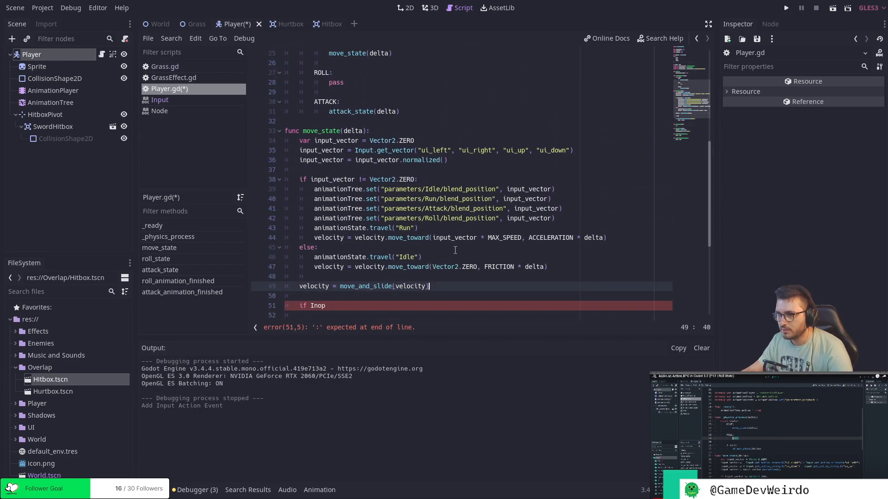
pyautogui.click(458, 161)
pyautogui.hotkey('ctrl', 'x')
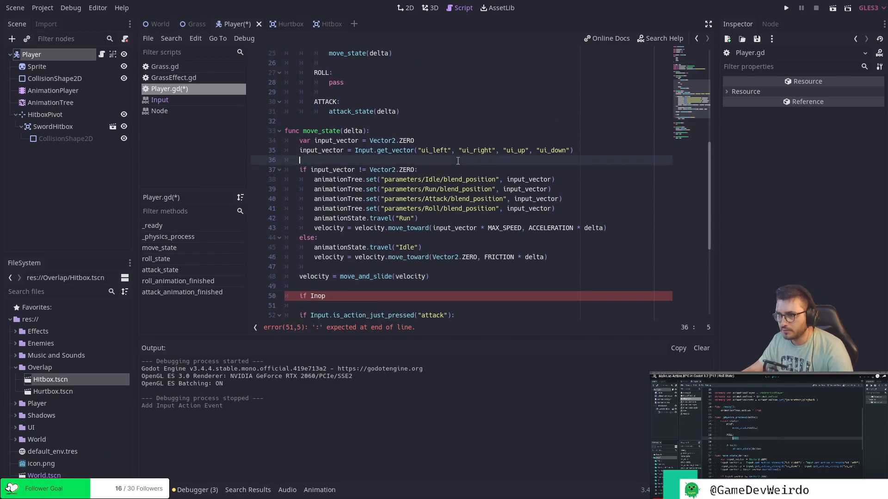
pyautogui.click(584, 152)
pyautogui.hotkey('ctrl', 's')
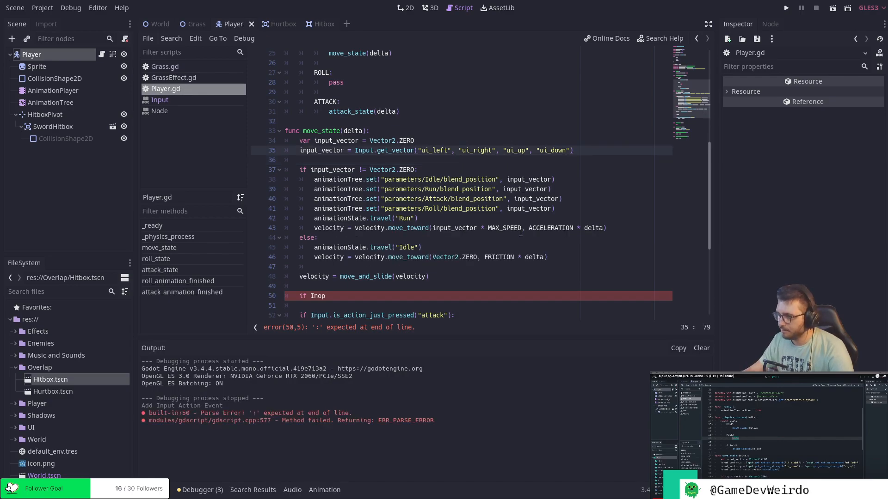
# Examine the input_vector declaration and its Input.get_vector assignment in move_state.
pyautogui.scroll(-5, 520, 232)
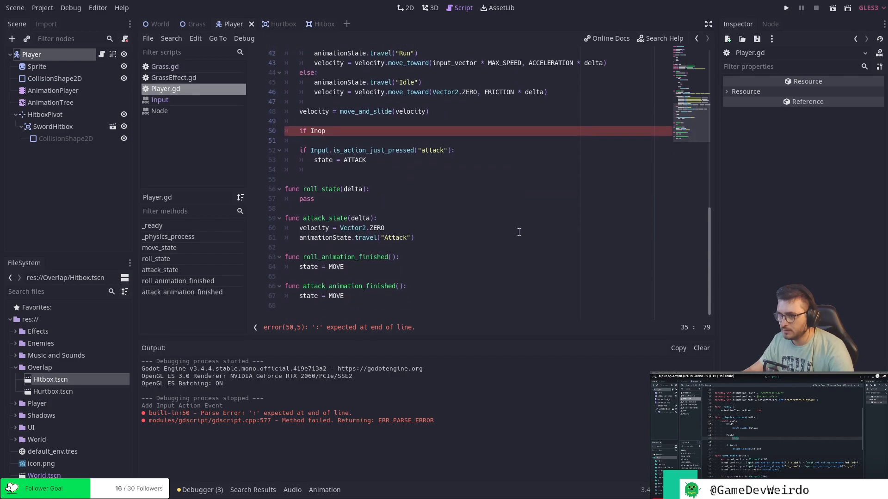
pyautogui.scroll(5, 519, 232)
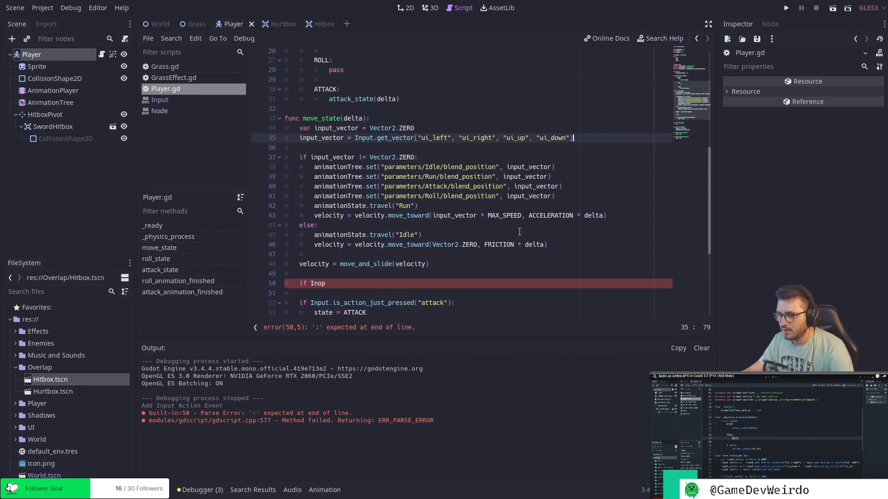
pyautogui.moveTo(580, 138); pyautogui.dragTo(359, 138)
pyautogui.click(428, 128)
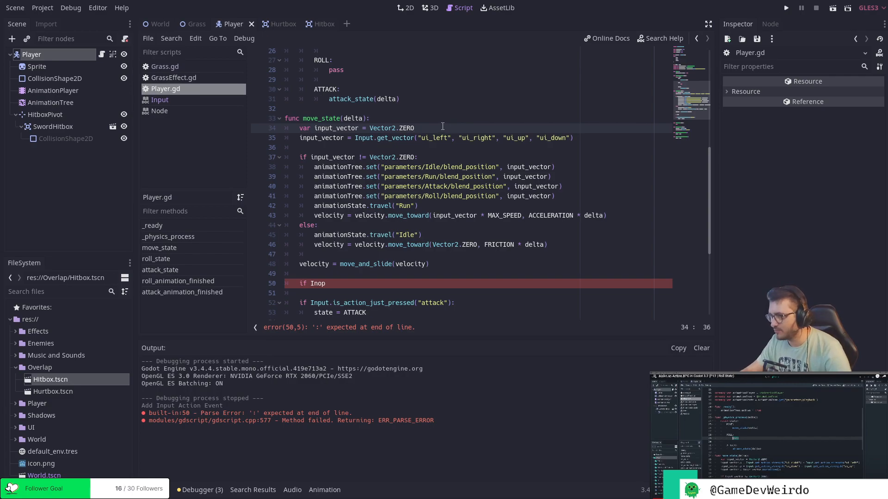
pyautogui.click(443, 147)
pyautogui.doubleClick(364, 140)
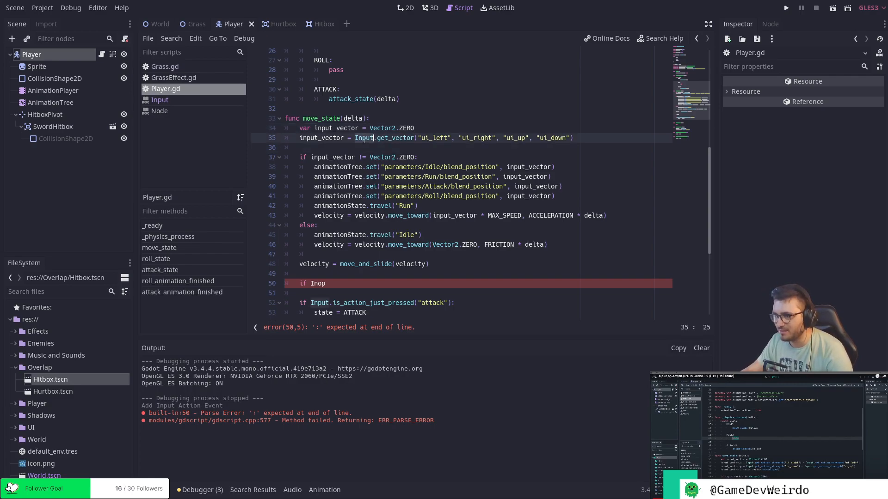
pyautogui.click(575, 139)
# Complete the unfinished if statement as Input.is_action_just_pressed("roll") with state = ROLL in its body, and save.
pyautogui.scroll(-2, 564, 153)
pyautogui.click(338, 226)
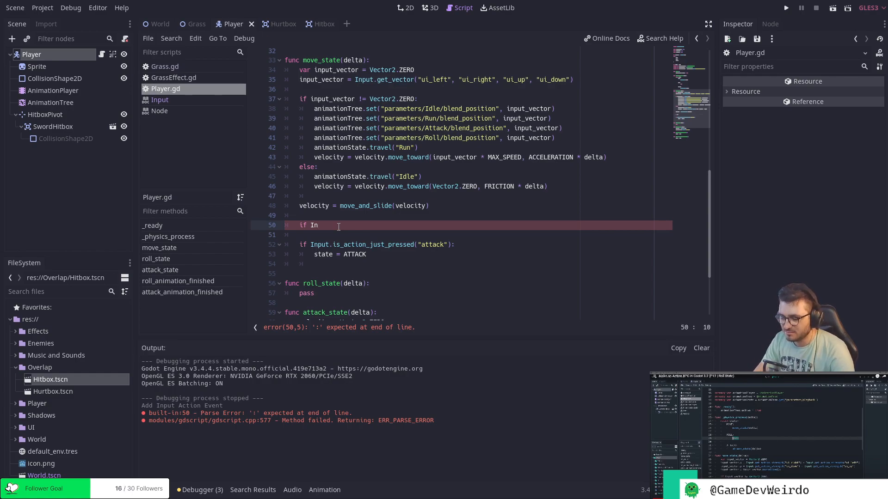
pyautogui.write('put.is')
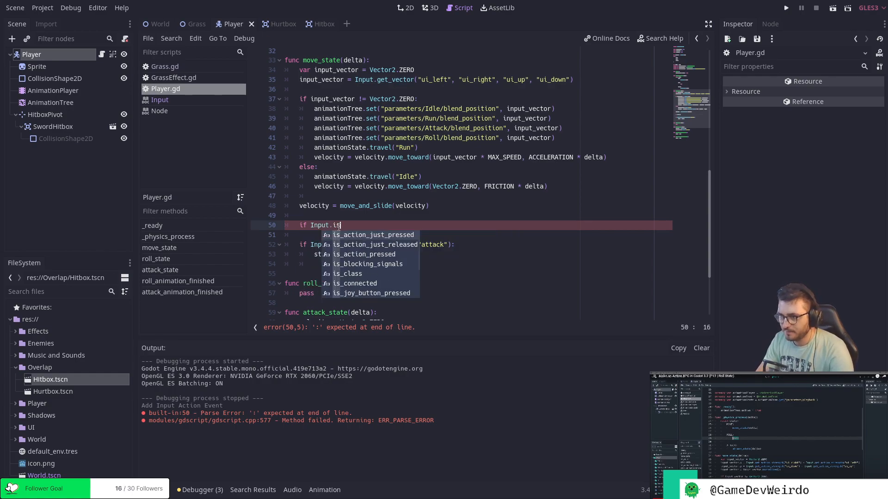
pyautogui.press('Return')
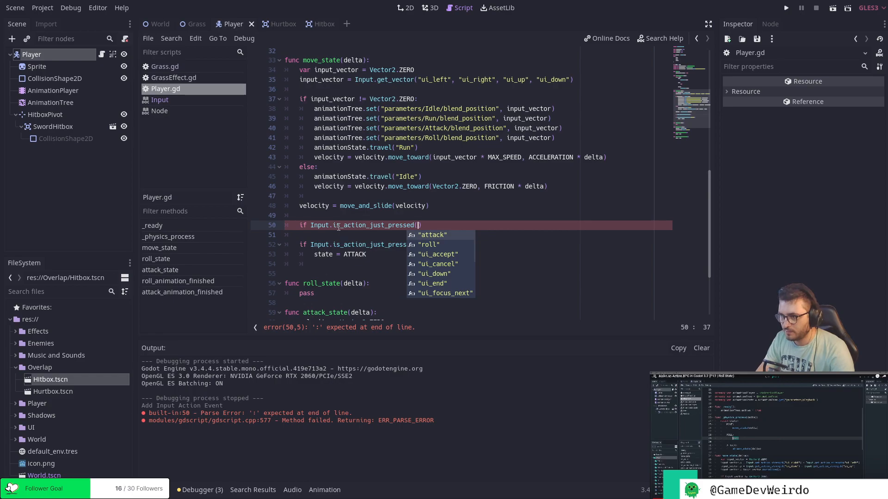
pyautogui.press('Down')
pyautogui.press('Return')
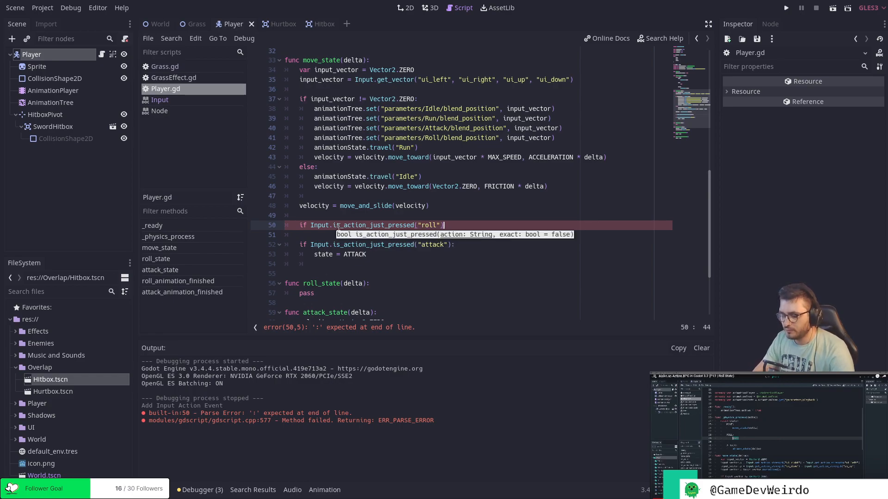
pyautogui.write(':')
pyautogui.press('Return')
pyautogui.write('state')
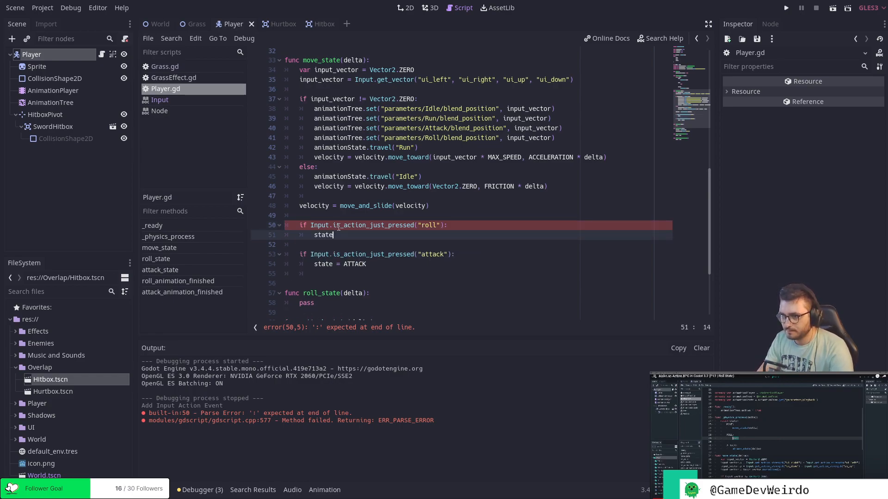
pyautogui.write(' = ROLL')
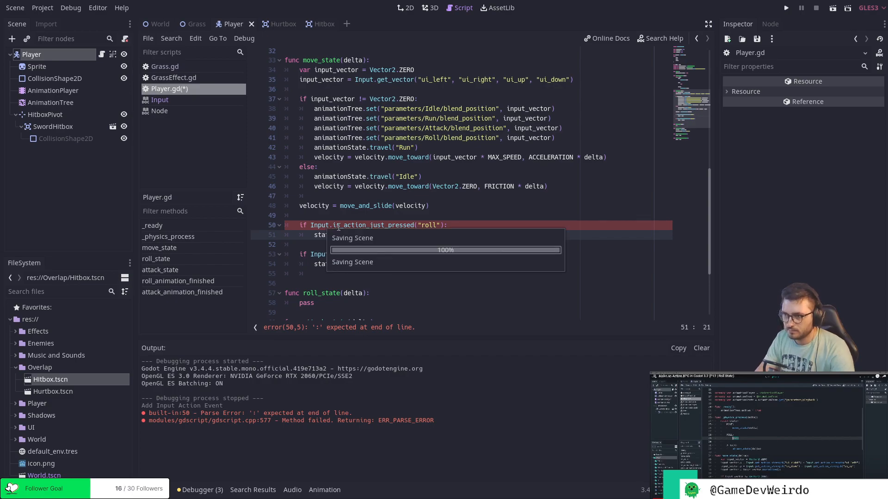
# Replace pass under the ROLL case of _physics_process with roll_state(delta) and save the script.
pyautogui.click(385, 279)
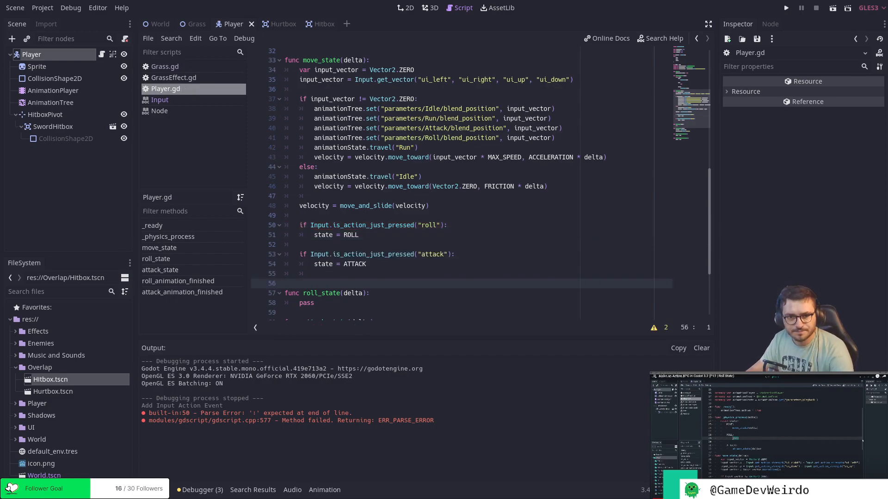
pyautogui.scroll(7, 426, 205)
pyautogui.click(346, 215)
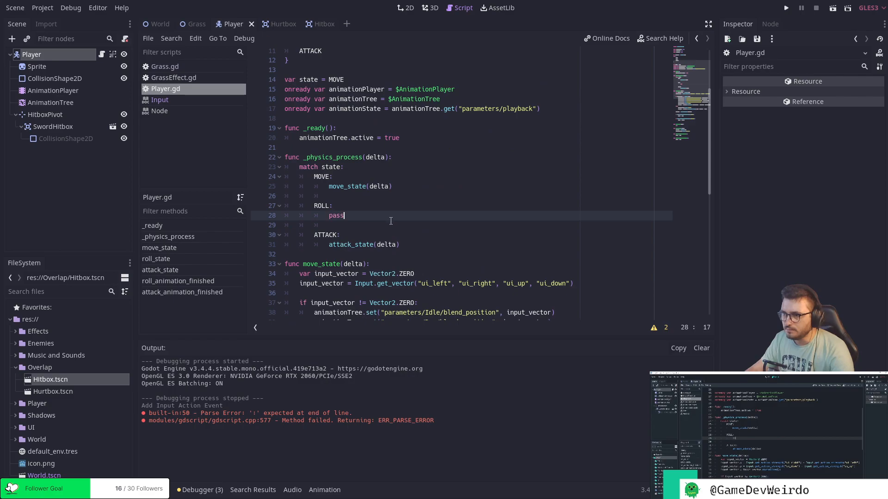
pyautogui.press('BackSpace')
pyautogui.press('BackSpace')
pyautogui.press('BackSpace')
pyautogui.write('roll_state(del')
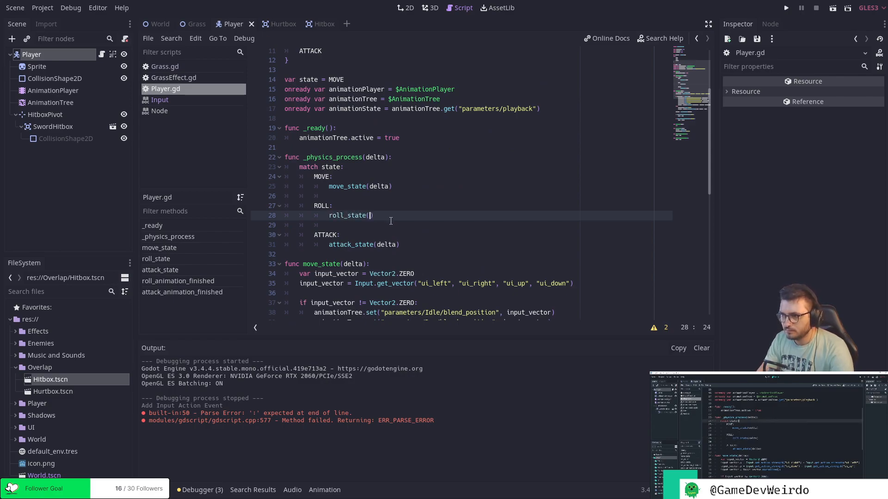
pyautogui.write('ta)')
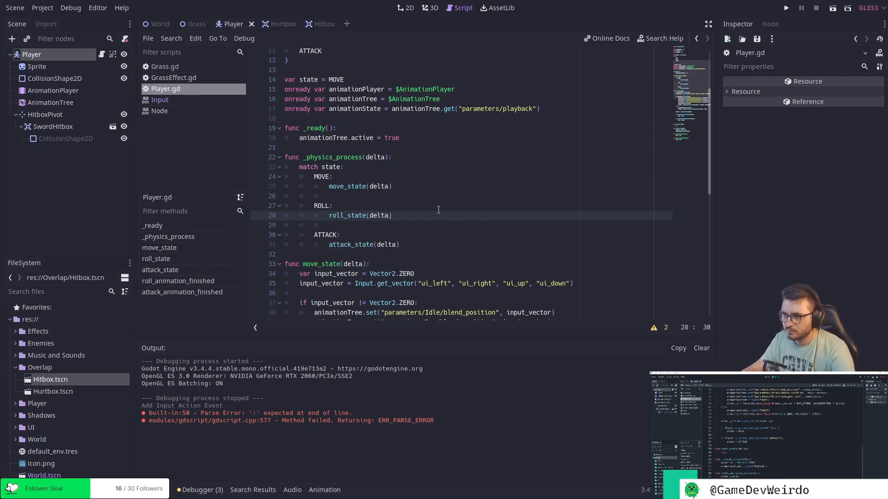
# Review the roll_state, attack_state and animation-finished functions, ending at the pass line of roll_state.
pyautogui.scroll(3, 437, 210)
pyautogui.scroll(-12, 436, 210)
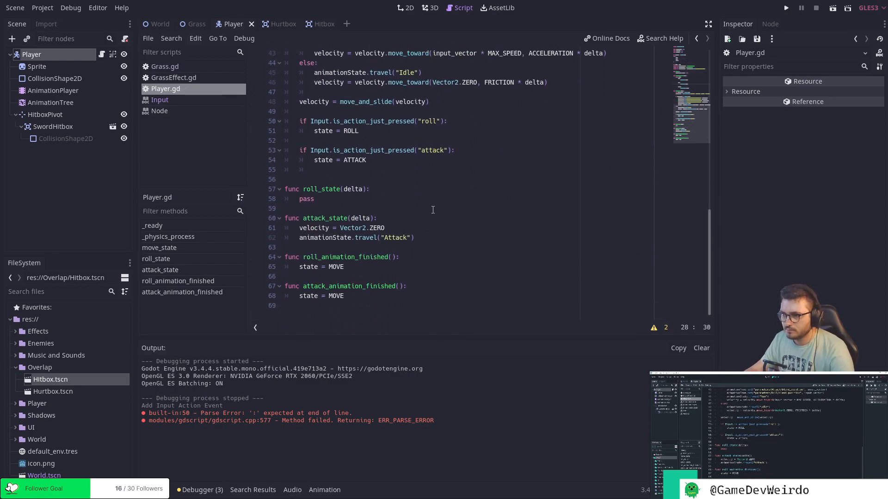
pyautogui.click(446, 268)
pyautogui.click(453, 287)
pyautogui.click(452, 297)
pyautogui.click(442, 269)
pyautogui.click(442, 241)
pyautogui.click(427, 200)
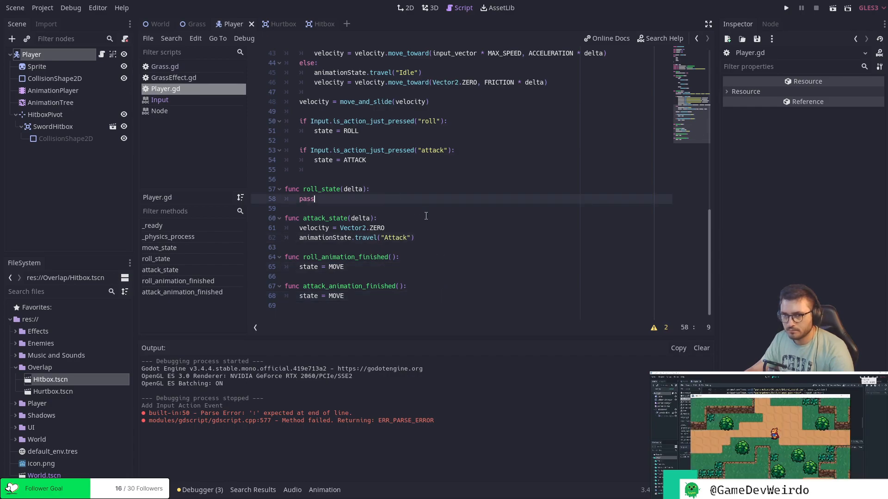
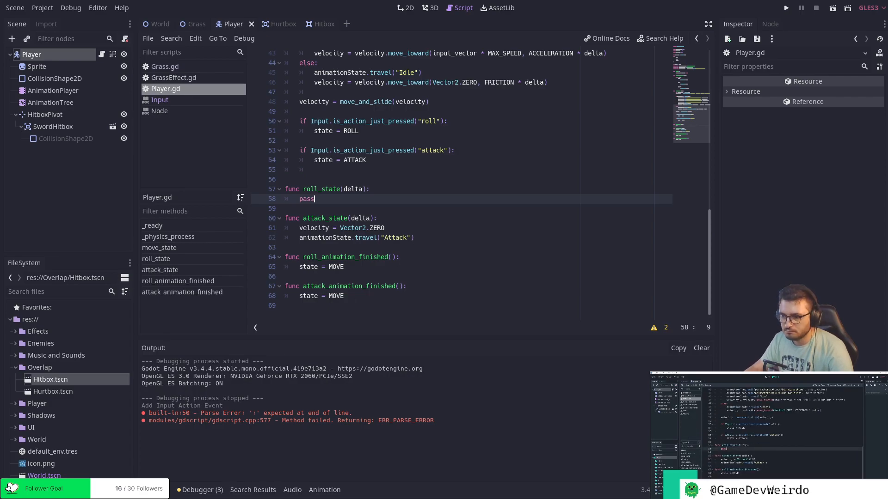
# Collapse the output log and delete the pass placeholder from the roll_state function body.
pyautogui.click(175, 487)
pyautogui.click(444, 296)
pyautogui.click(421, 346)
pyautogui.press('BackSpace')
pyautogui.press('BackSpace')
pyautogui.press('BackSpace')
pyautogui.press('BackSpace')
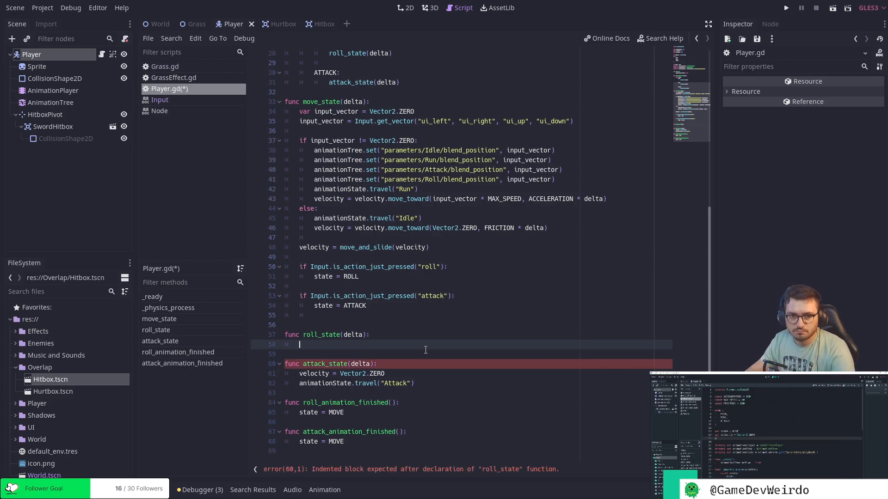
# Declare a rollVector variable below the state variable, separated from the onready variables by a blank line.
pyautogui.scroll(9, 541, 223)
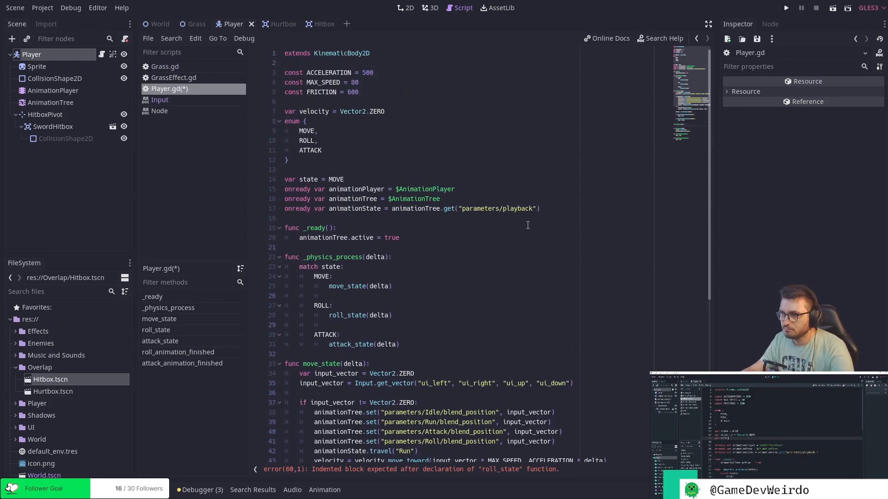
pyautogui.click(406, 112)
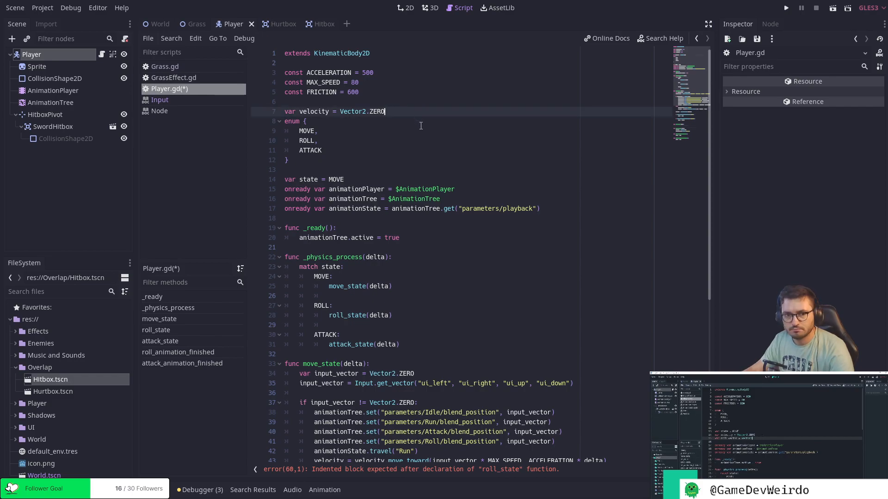
pyautogui.click(366, 179)
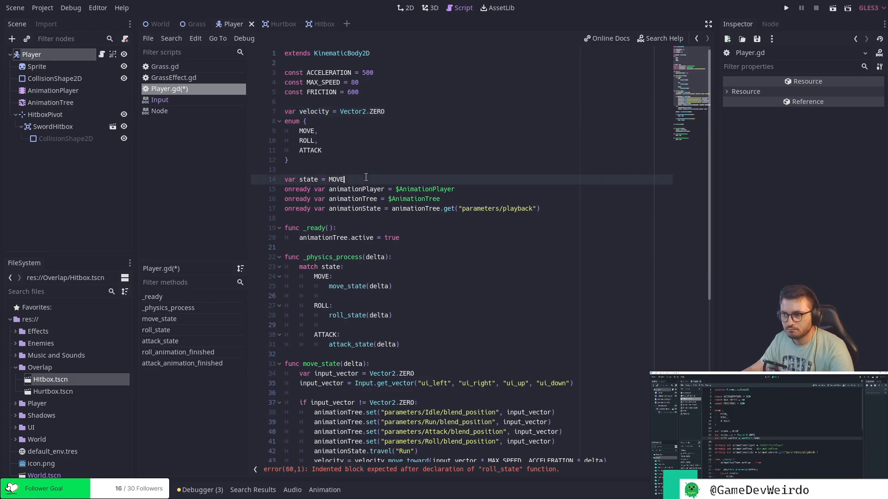
pyautogui.press('Return')
pyautogui.write('var')
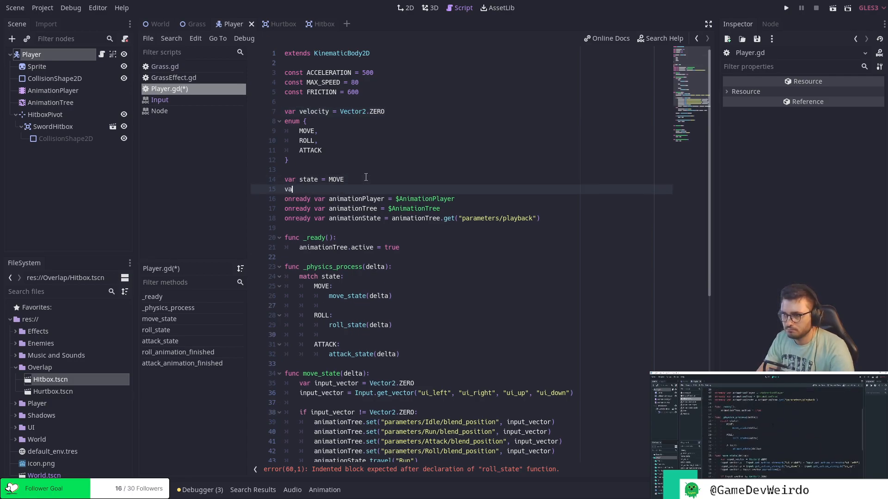
pyautogui.press('Return')
pyautogui.press('Up')
pyautogui.write('rollVector')
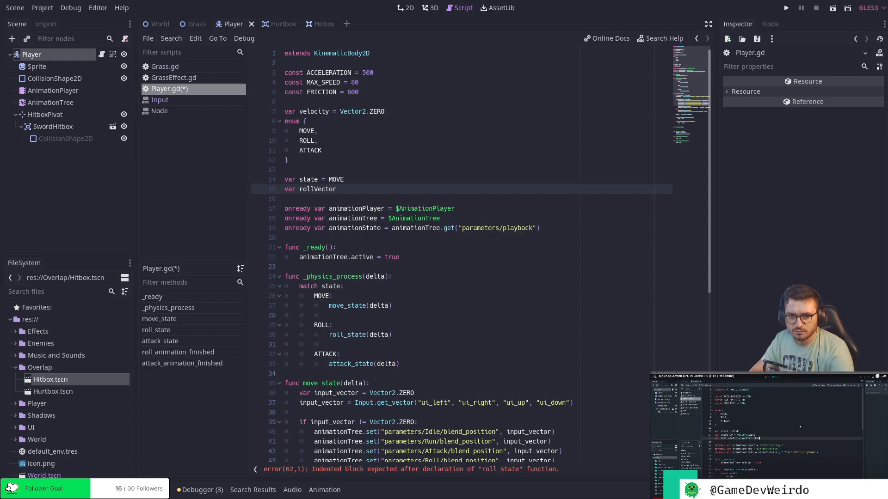
# Initialise the rollVector variable to Vector2.ZERO.
pyautogui.click(351, 187)
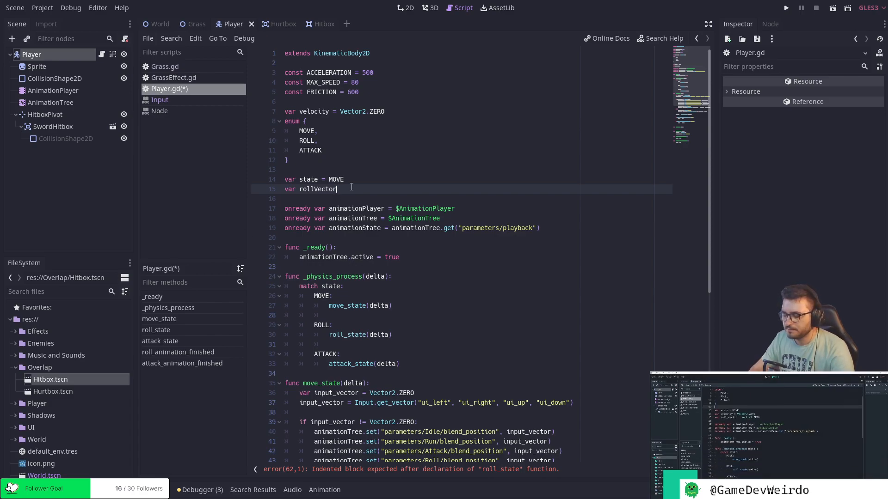
pyautogui.write('= VE')
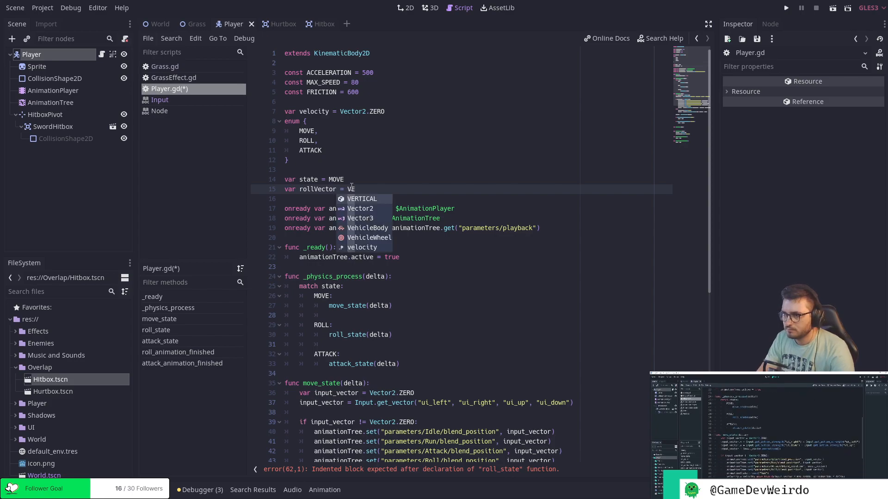
pyautogui.press('Down')
pyautogui.press('Return')
pyautogui.write('.')
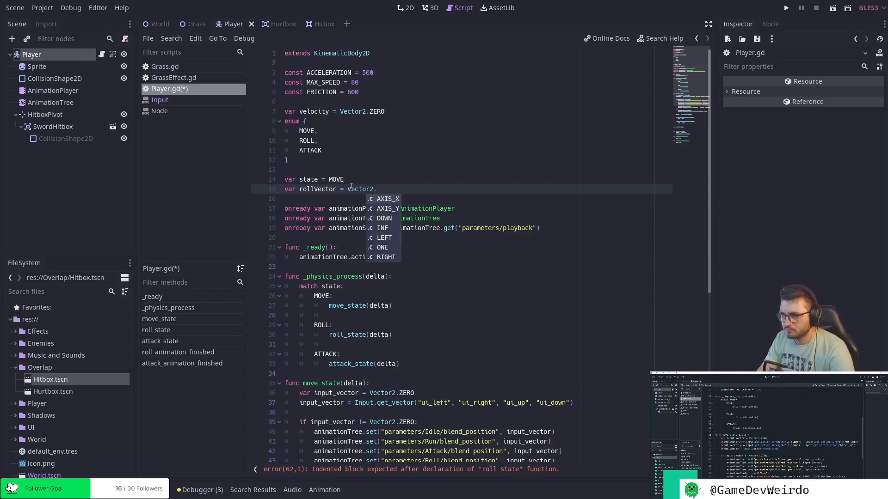
pyautogui.write('Zer')
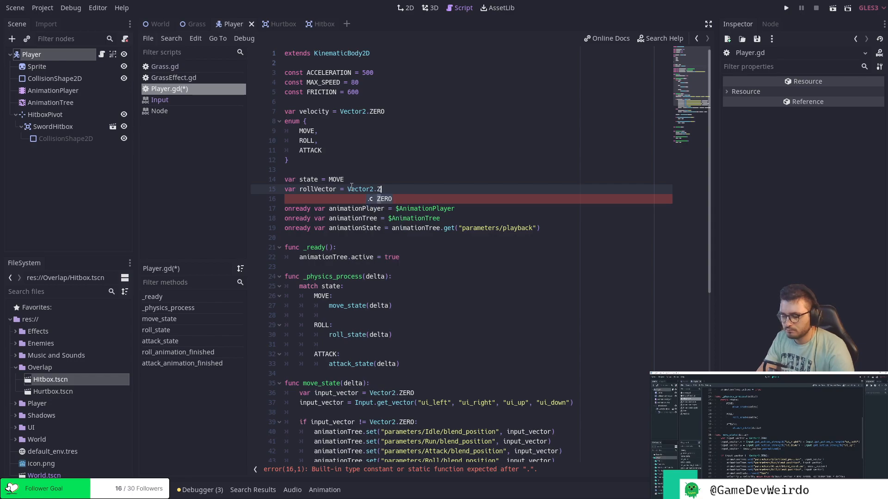
pyautogui.press('Return')
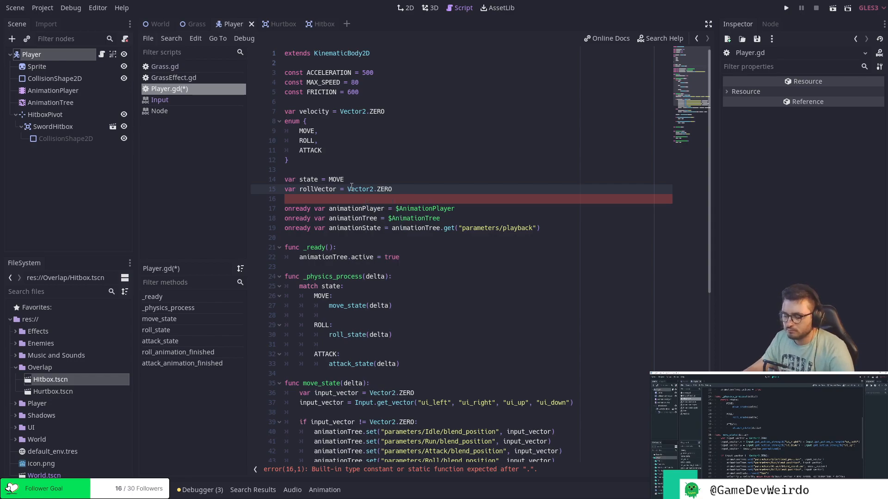
# Move the rollVector declaration to directly above the velocity variable and save the script.
pyautogui.hotkey('ctrl', 'x')
pyautogui.press('Up')
pyautogui.press('Up')
pyautogui.press('Up')
pyautogui.press('Up')
pyautogui.press('Up')
pyautogui.press('Up')
pyautogui.press('Up')
pyautogui.press('Up')
pyautogui.press('Up')
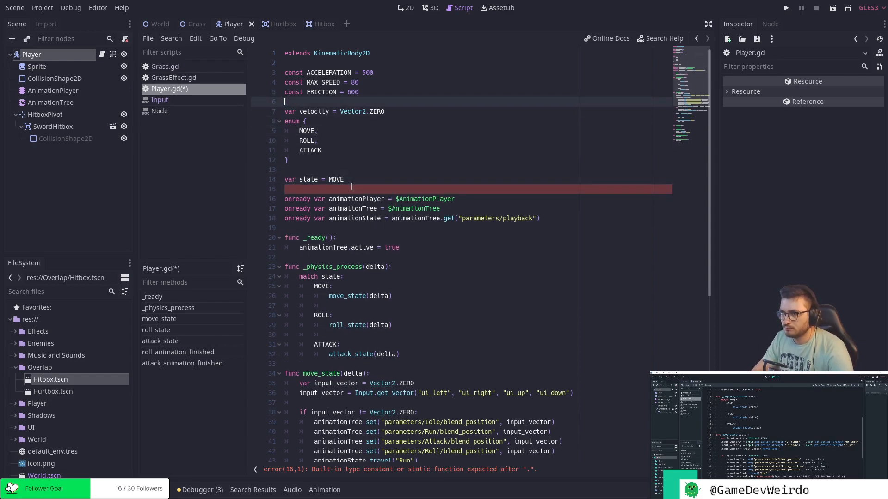
pyautogui.press('Return')
pyautogui.hotkey('ctrl', 'v')
pyautogui.press('BackSpace')
pyautogui.hotkey('ctrl', 's')
# Insert a blank line between the velocity variable and the enum, remove the empty line below the state variable, and save.
pyautogui.press('Down')
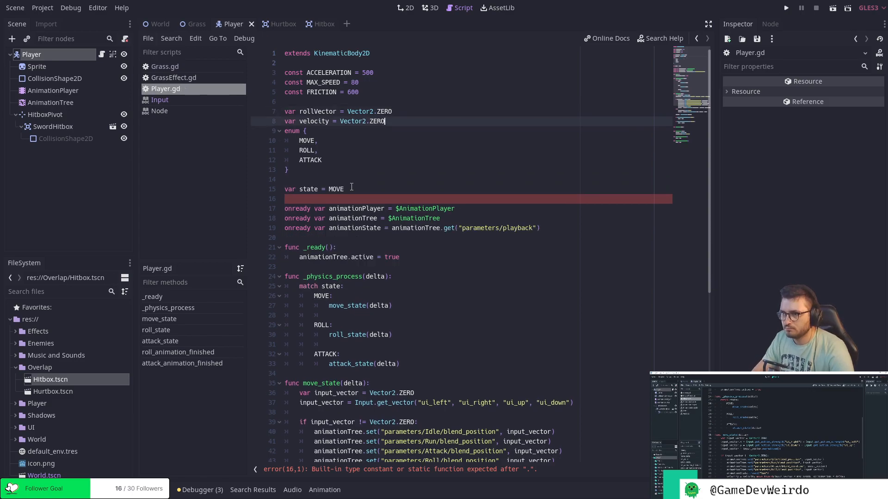
pyautogui.press('Return')
pyautogui.press('Down')
pyautogui.press('Down')
pyautogui.press('Down')
pyautogui.press('Down')
pyautogui.press('Down')
pyautogui.press('Down')
pyautogui.press('Down')
pyautogui.press('Down')
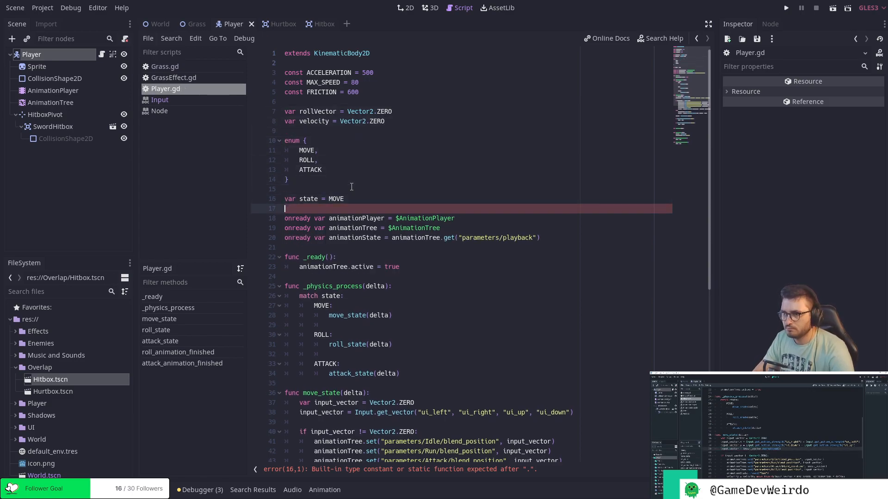
pyautogui.press('BackSpace')
pyautogui.hotkey('ctrl', 's')
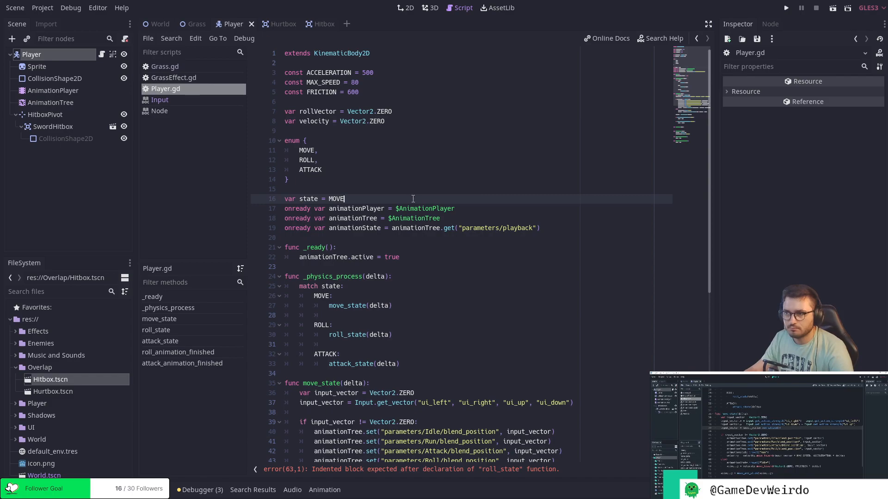
# Add roll_vector = input_vector as the first line inside move_state's check for a non-zero input_vector.
pyautogui.scroll(-3, 413, 199)
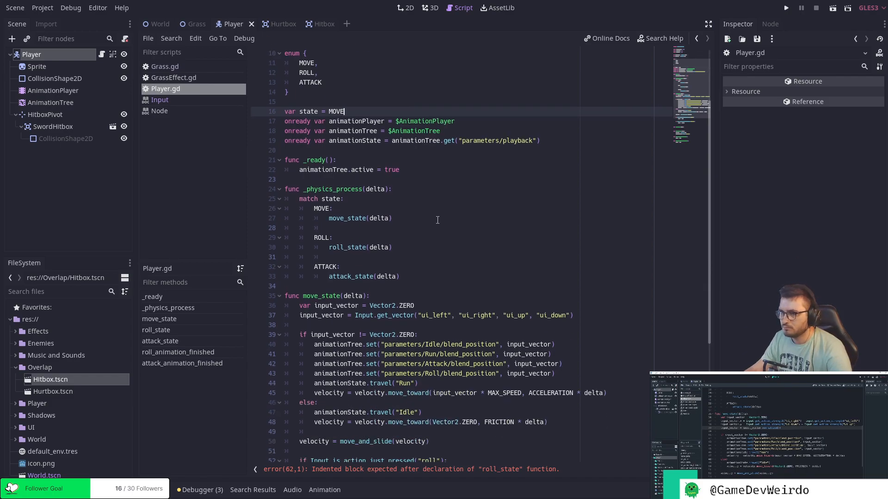
pyautogui.scroll(-2, 437, 220)
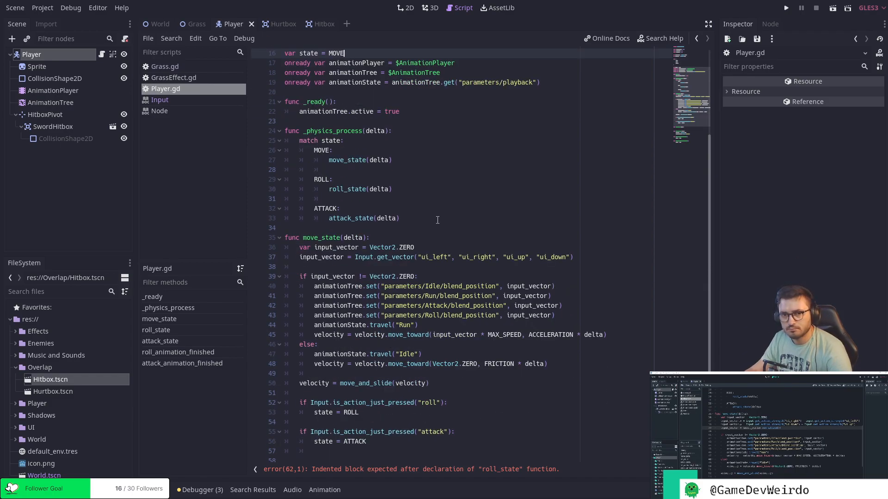
pyautogui.scroll(-5, 437, 220)
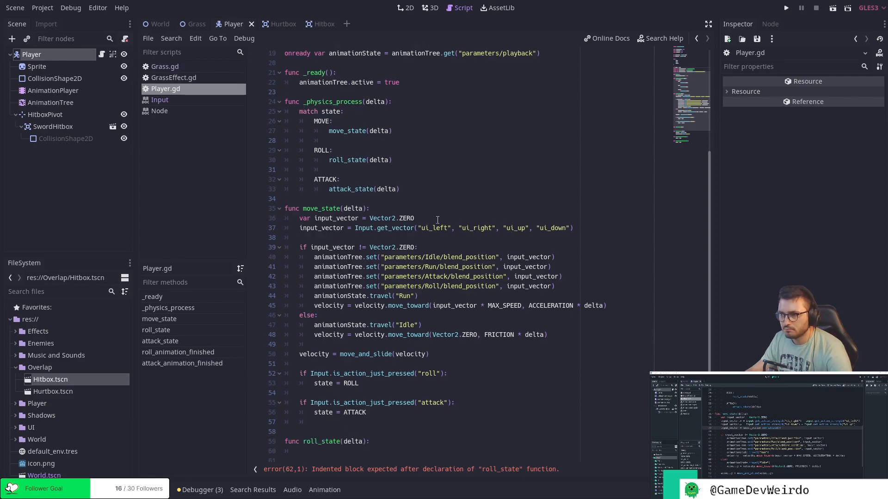
pyautogui.click(393, 345)
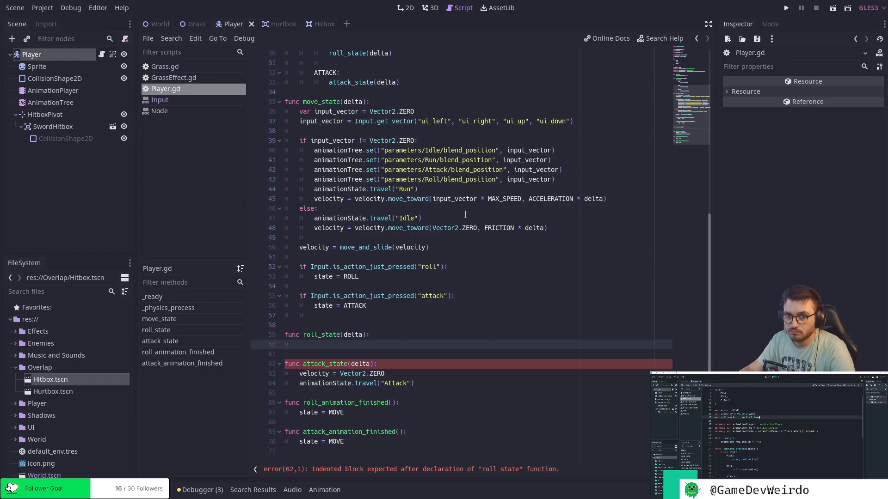
pyautogui.scroll(10, 465, 214)
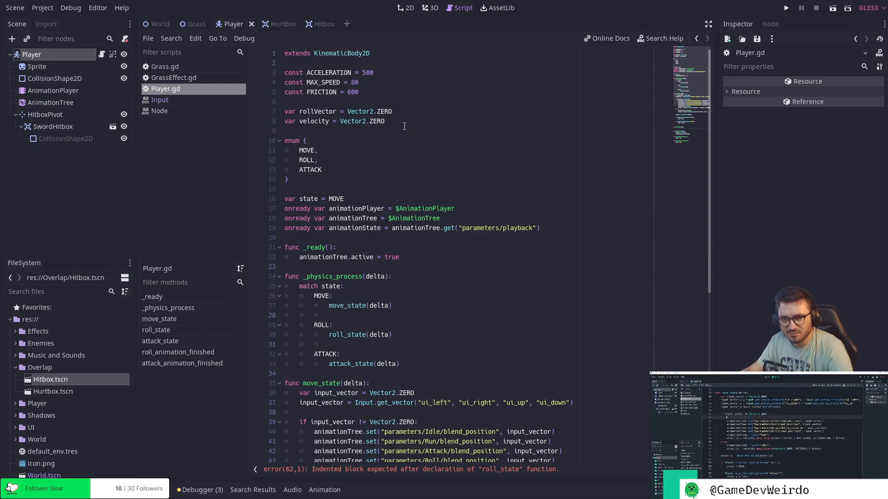
pyautogui.scroll(-5, 463, 208)
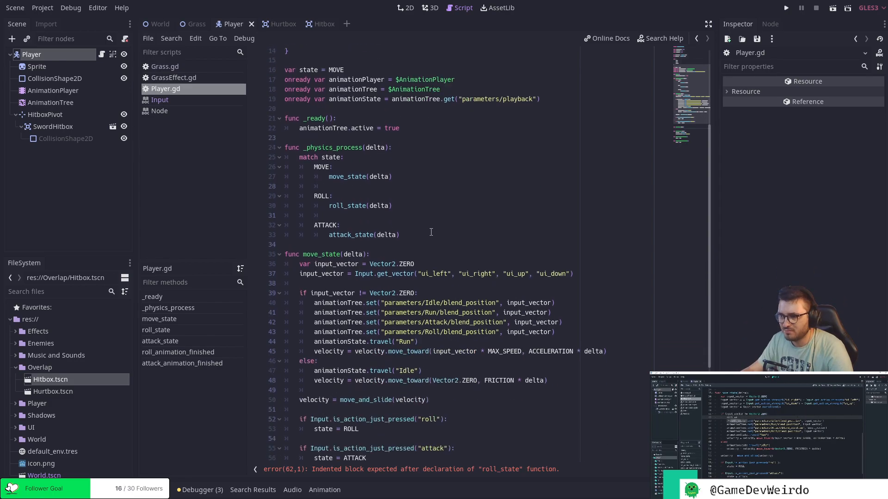
pyautogui.click(524, 293)
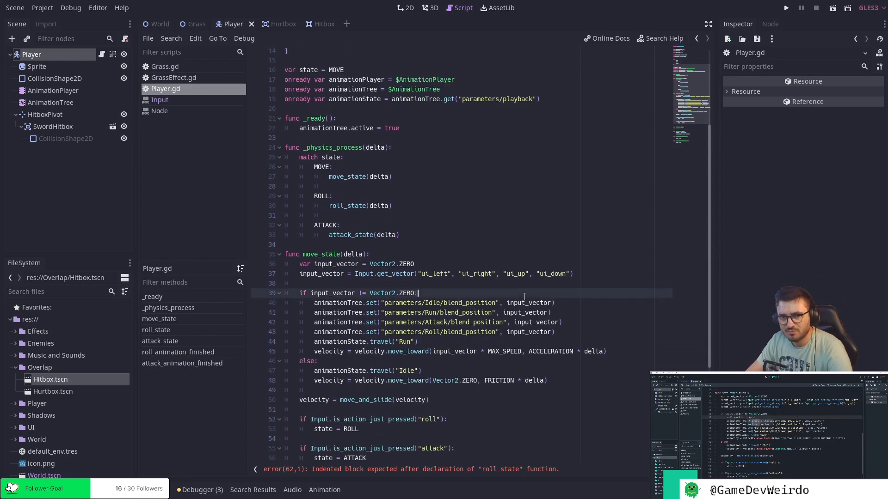
pyautogui.press('Return')
pyautogui.write('roll_v')
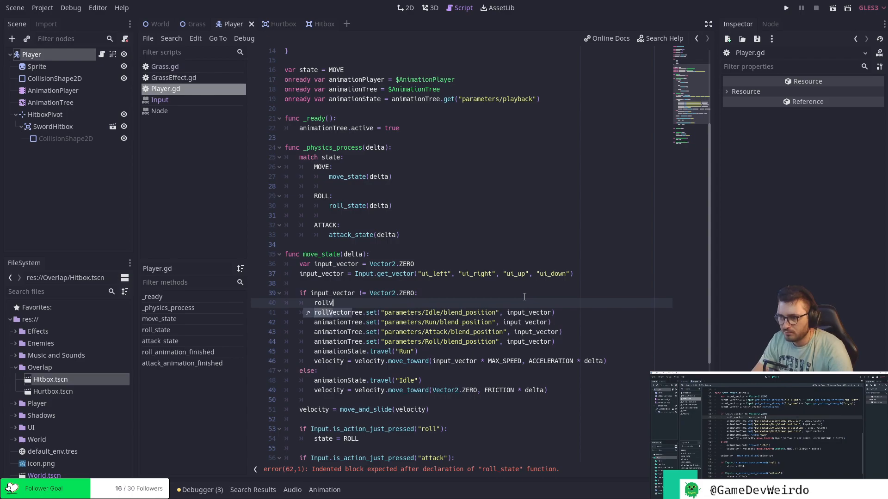
pyautogui.write('ector ')
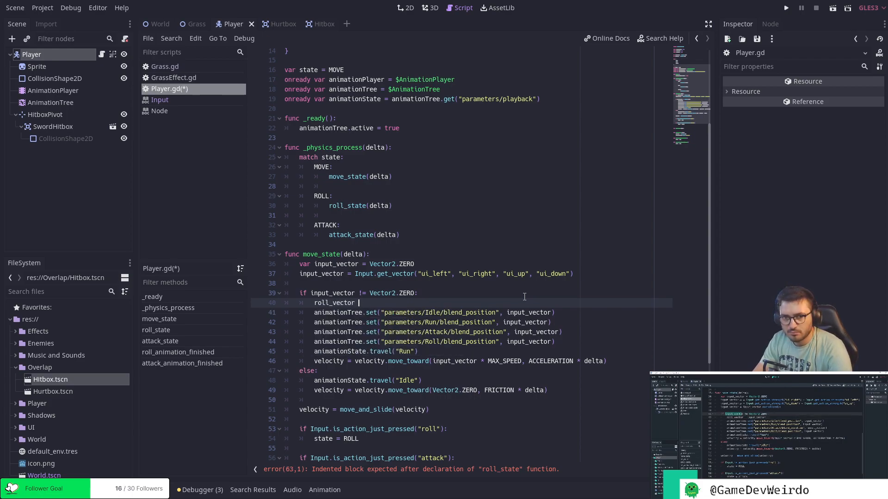
pyautogui.write('= input_vecot')
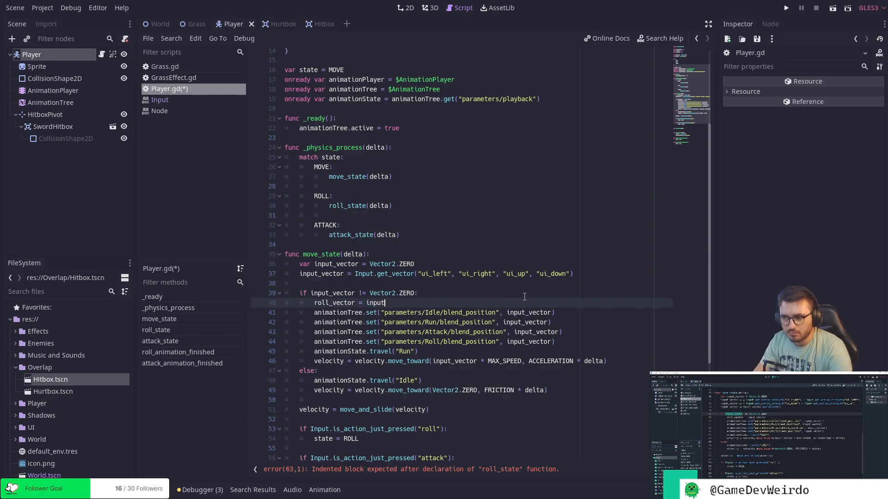
pyautogui.press('BackSpace')
pyautogui.press('BackSpace')
pyautogui.write('ro')
pyautogui.press('BackSpace')
pyautogui.press('BackSpace')
pyautogui.write('tor')
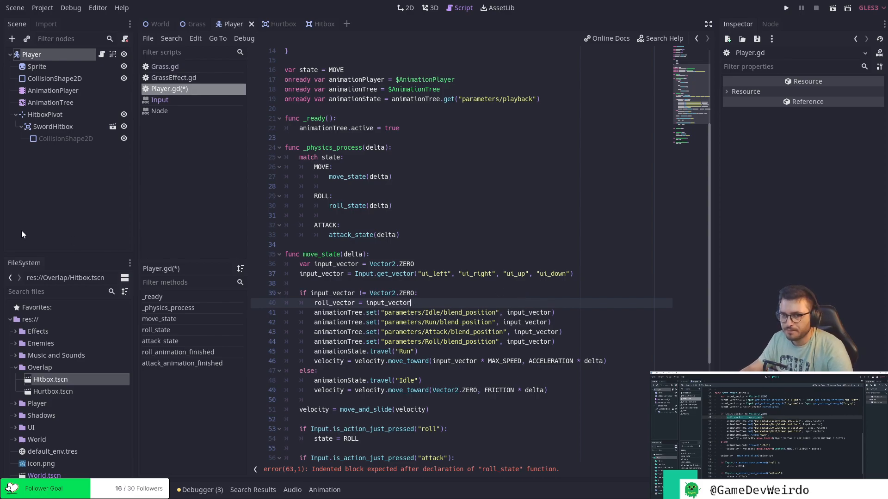
pyautogui.click(455, 295)
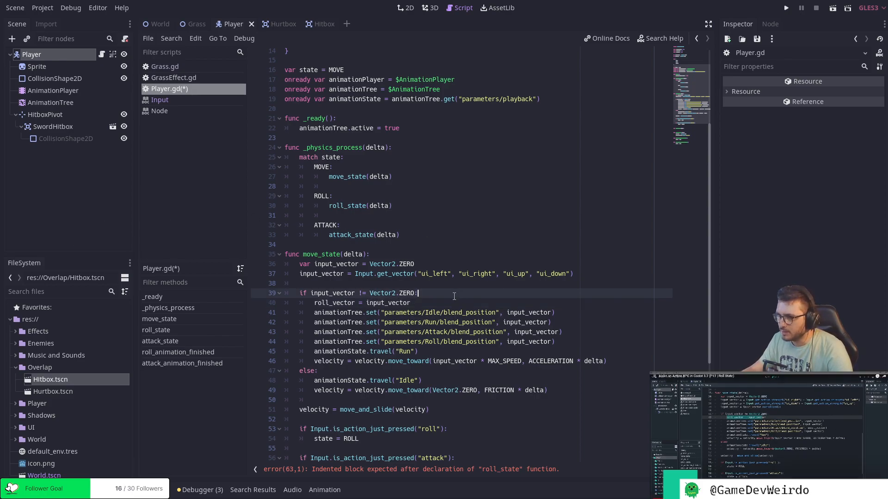
pyautogui.scroll(5, 456, 296)
pyautogui.click(395, 123)
pyautogui.press('BackSpace')
pyautogui.press('BackSpace')
pyautogui.press('BackSpace')
pyautogui.press('BackSpace')
pyautogui.write('D')
pyautogui.press('Escape')
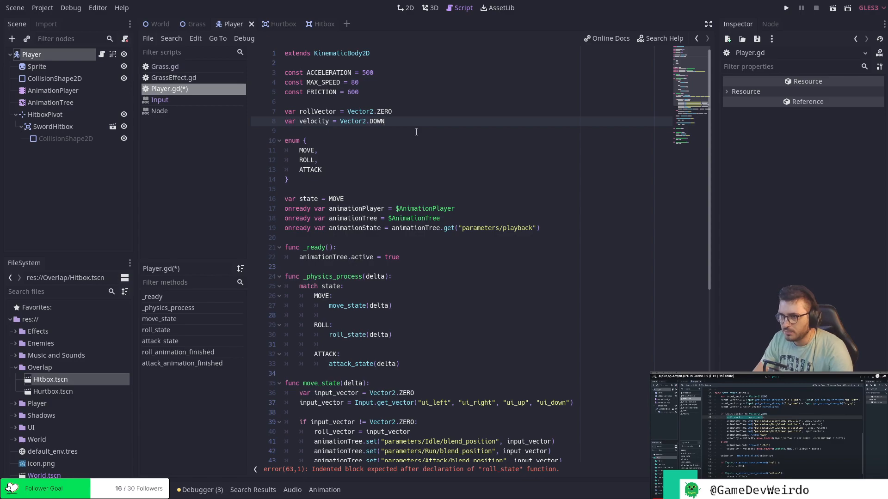
pyautogui.hotkey('ctrl', 'z')
pyautogui.hotkey('ctrl', 'z')
pyautogui.hotkey('ctrl', 'z')
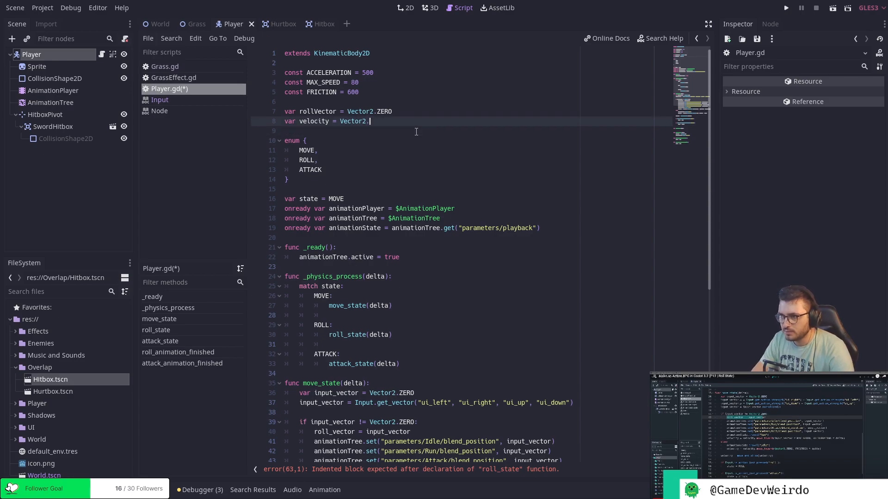
# Change rollVector's initial value to Vector2.DOWN and save the script.
pyautogui.press('BackSpace')
pyautogui.press('BackSpace')
pyautogui.press('BackSpace')
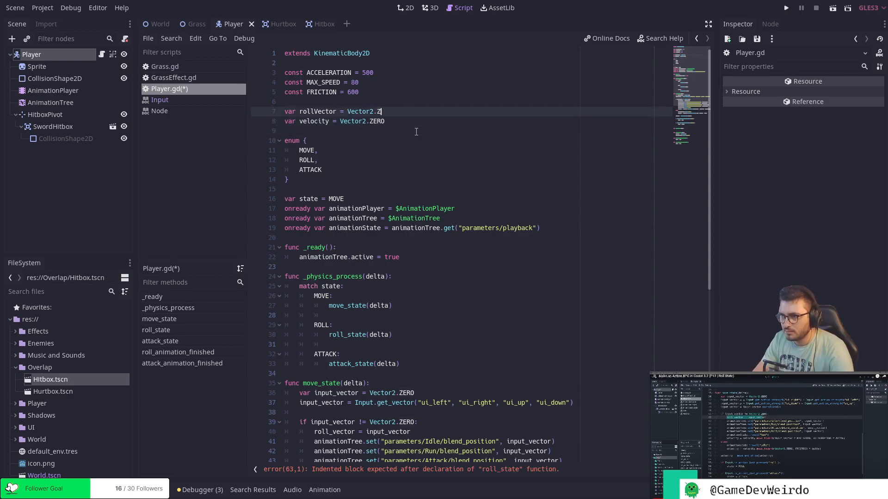
pyautogui.write('DOWN')
pyautogui.press('Right')
pyautogui.hotkey('ctrl', 's')
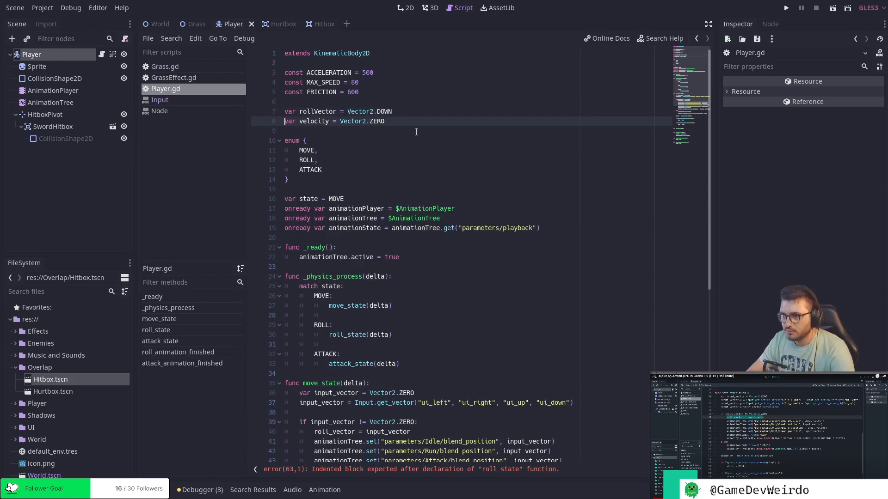
# Add velocity = rollVector as the first line of the roll_state function.
pyautogui.scroll(-6, 401, 230)
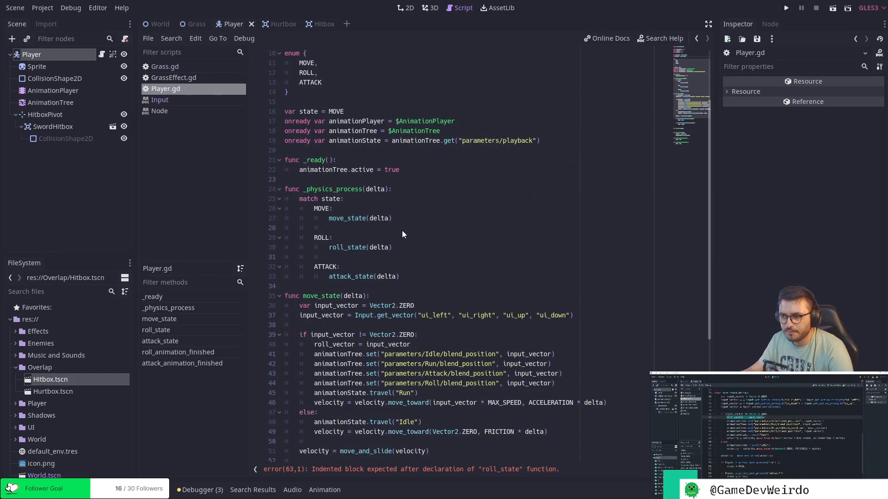
pyautogui.click(470, 257)
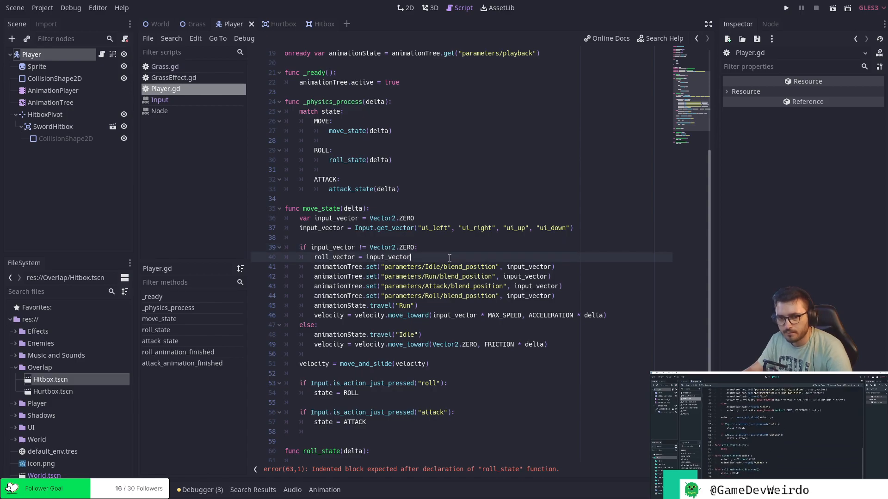
pyautogui.scroll(-3, 381, 307)
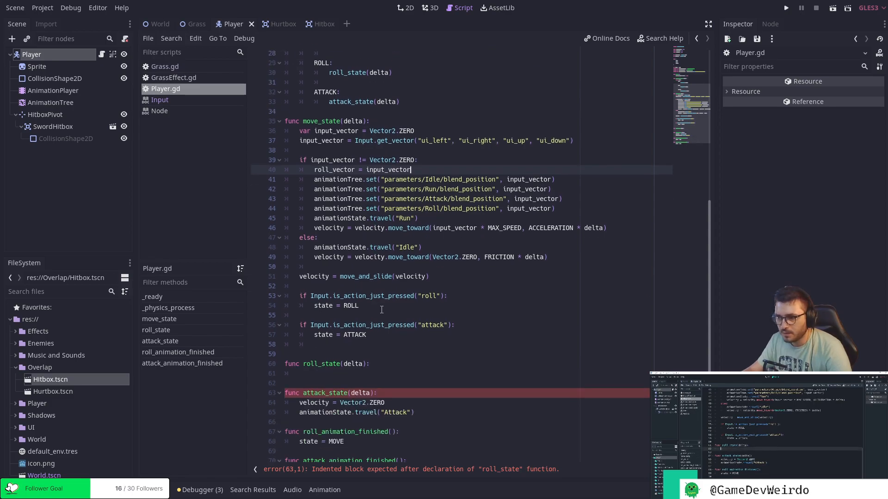
pyautogui.click(429, 376)
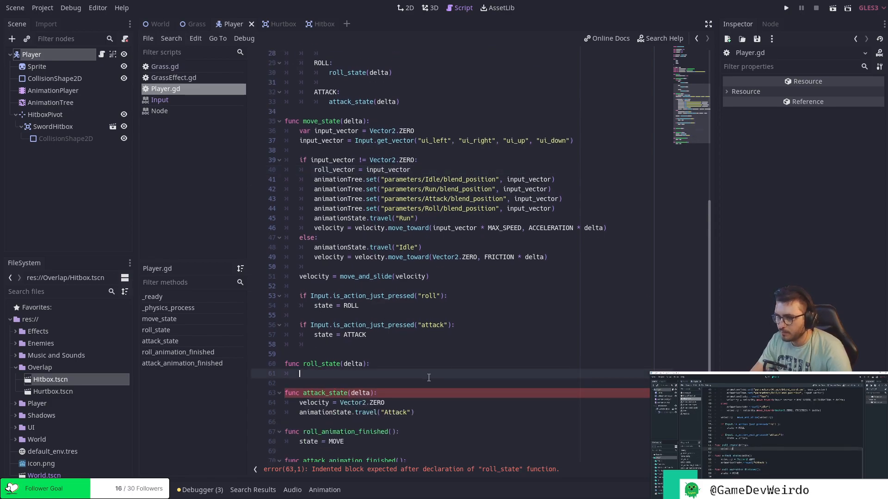
pyautogui.write('velocity ')
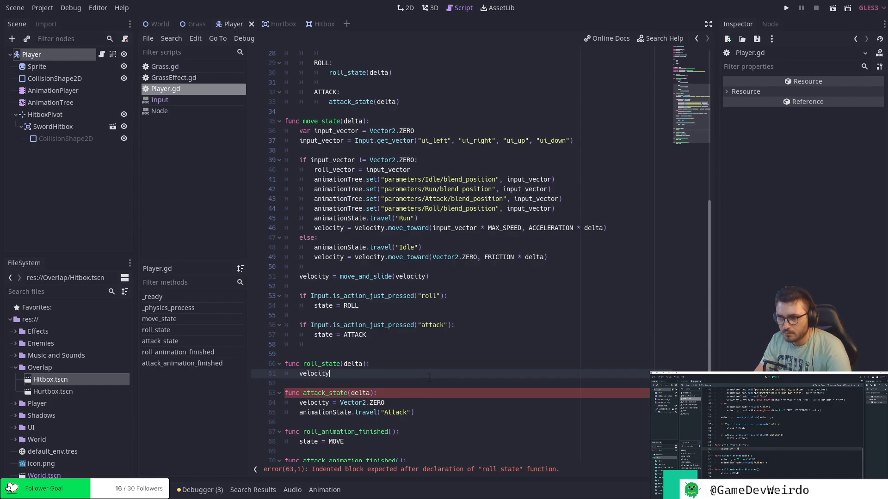
pyautogui.write('= Max')
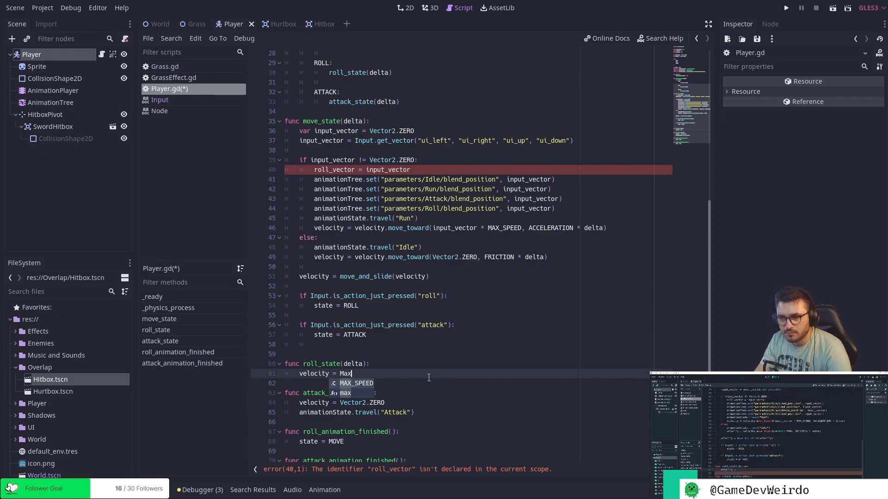
pyautogui.press('Return')
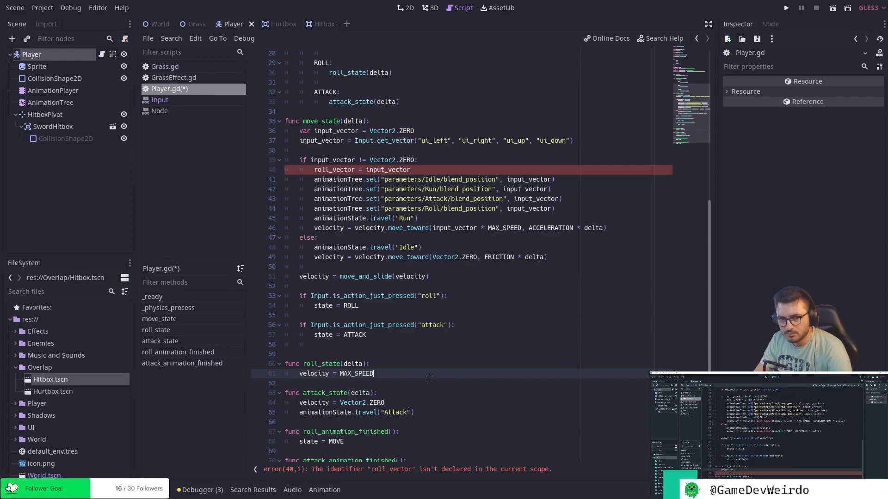
pyautogui.press('BackSpace')
pyautogui.press('BackSpace')
pyautogui.press('BackSpace')
pyautogui.press('BackSpace')
pyautogui.press('BackSpace')
pyautogui.press('BackSpace')
pyautogui.press('BackSpace')
pyautogui.press('BackSpace')
pyautogui.press('BackSpace')
pyautogui.write('roll')
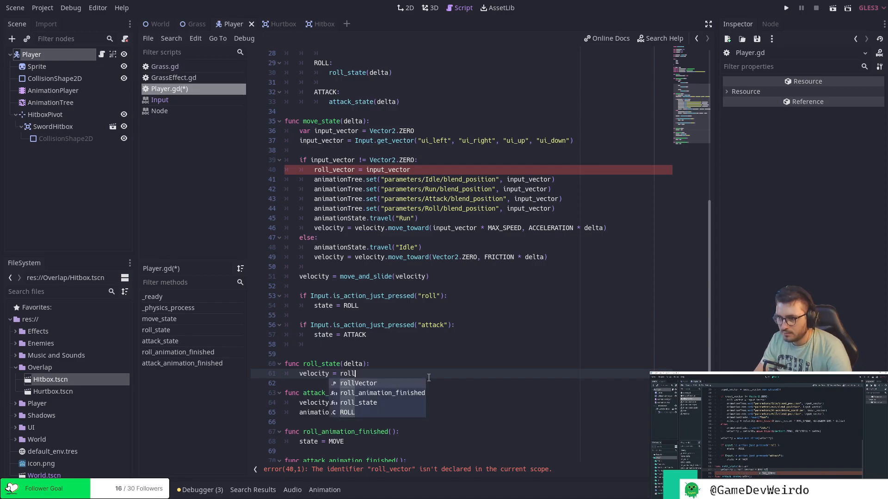
pyautogui.press('Return')
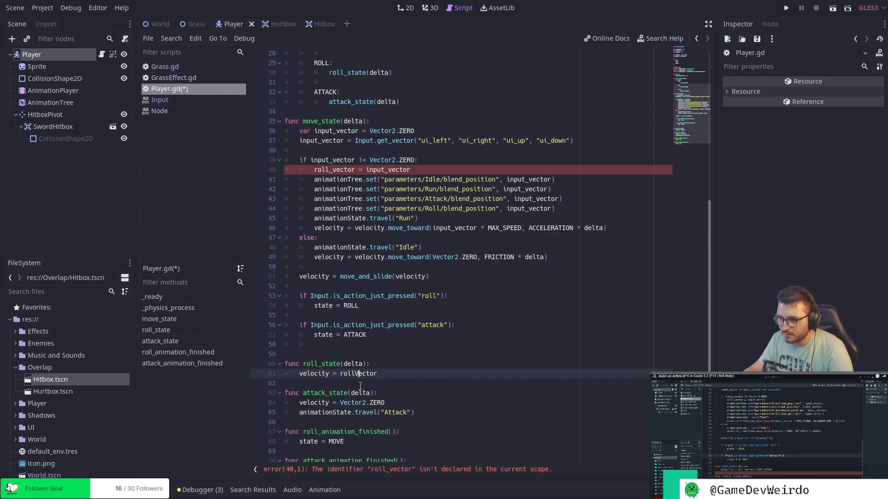
# Change rollVector to roll_vector in roll_state's velocity line and save the script.
pyautogui.press('BackSpace')
pyautogui.write('_v')
pyautogui.press('Right')
pyautogui.press('Right')
pyautogui.press('Right')
pyautogui.press('Right')
pyautogui.hotkey('ctrl', 's')
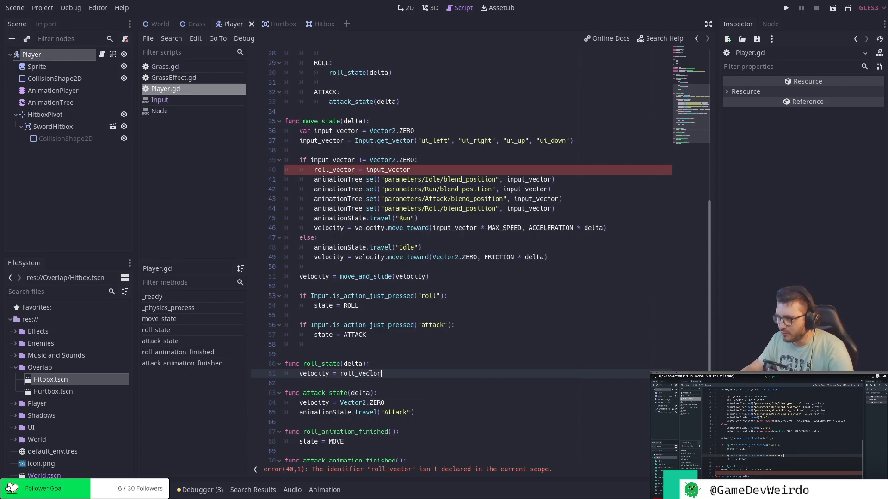
# Rename the rollVector variable declaration above velocity to roll_vector.
pyautogui.scroll(9, 380, 356)
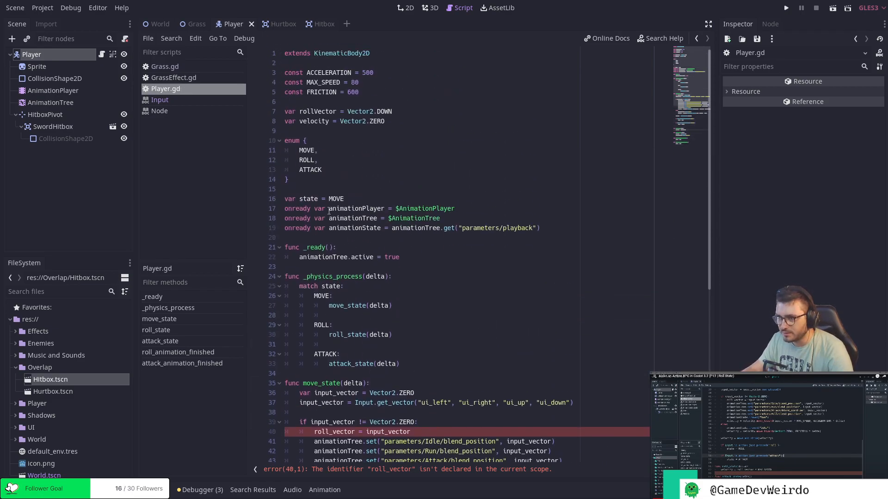
pyautogui.click(319, 111)
pyautogui.press('BackSpace')
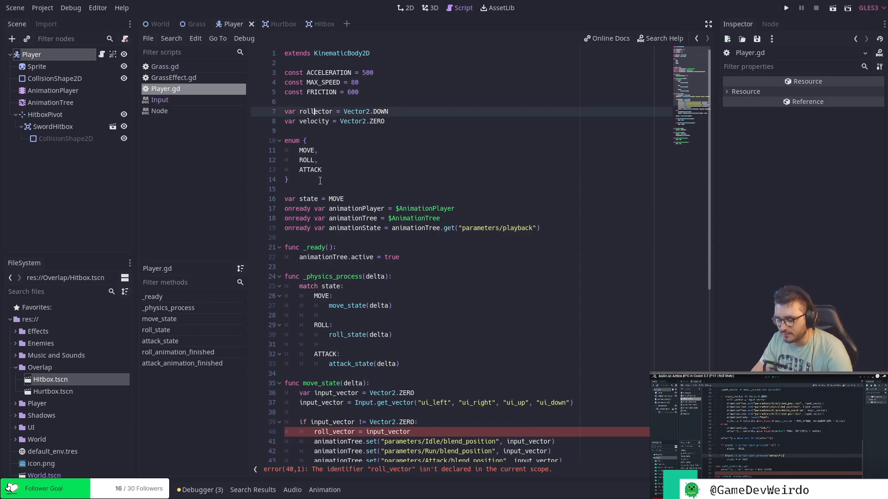
pyautogui.write('_v')
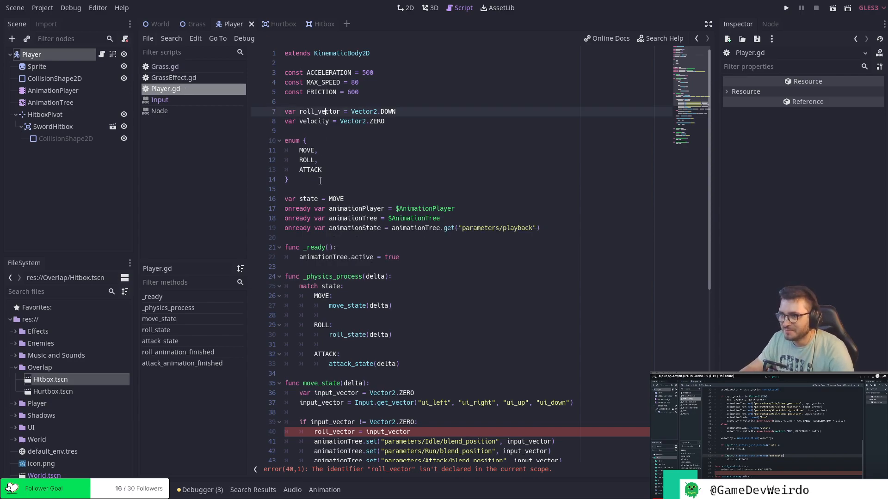
# Multiply roll_vector by MAX_SPEED in roll_state's velocity assignment.
pyautogui.scroll(-3, 424, 226)
pyautogui.scroll(-5, 424, 226)
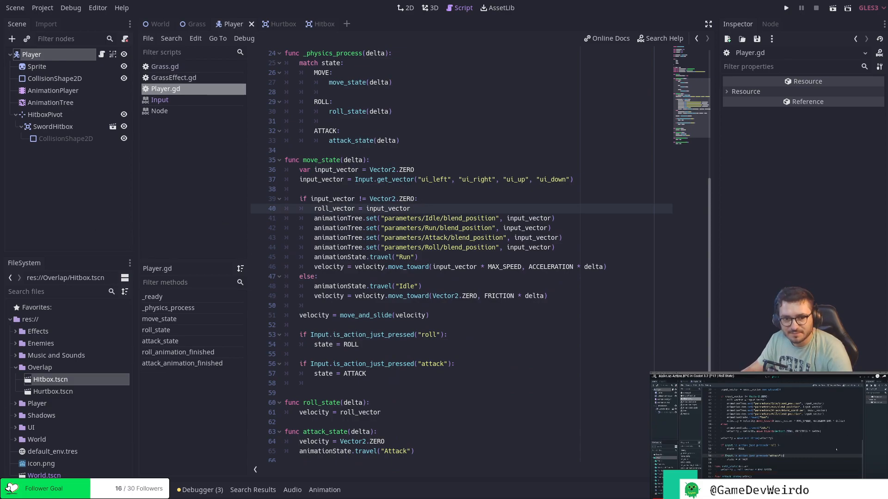
pyautogui.click(383, 413)
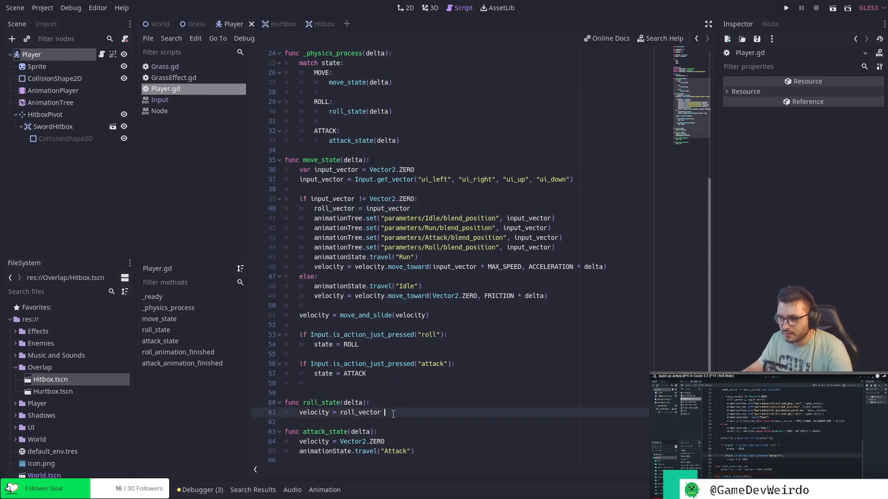
pyautogui.write('* MAX')
pyautogui.press('Return')
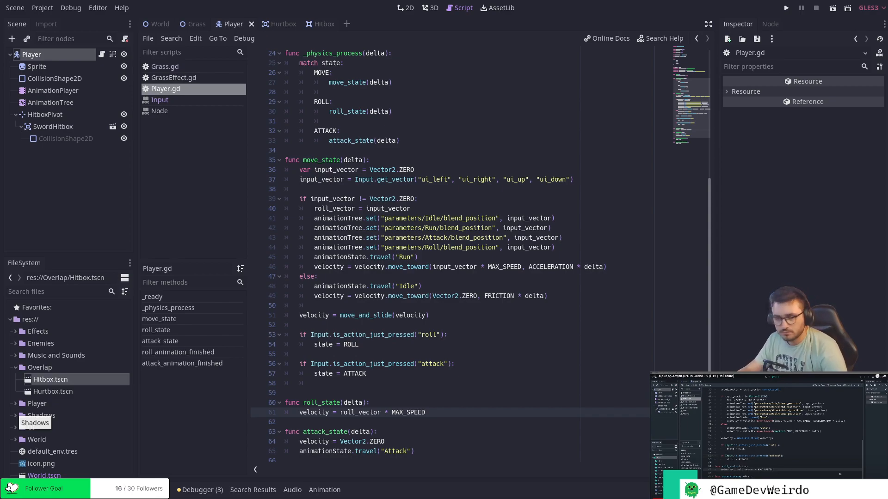
# Append a multiplication by 1.5 to roll_state's velocity assignment.
pyautogui.click(434, 415)
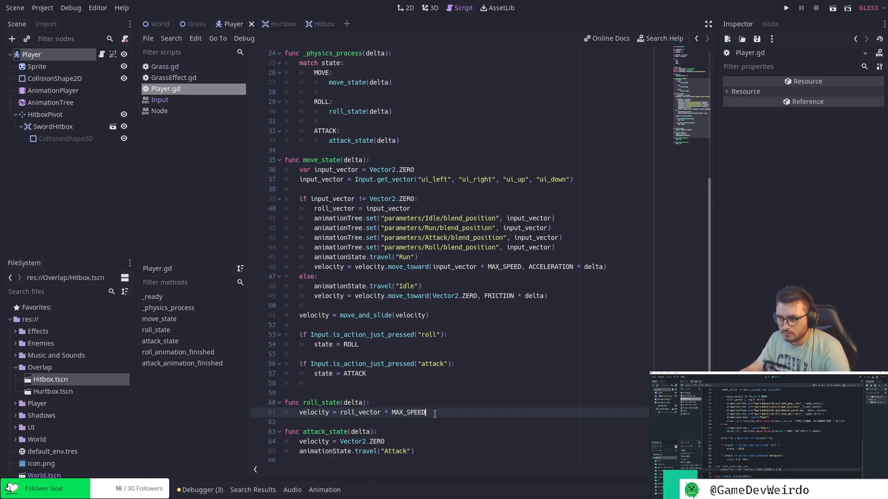
pyautogui.write('* 1.5')
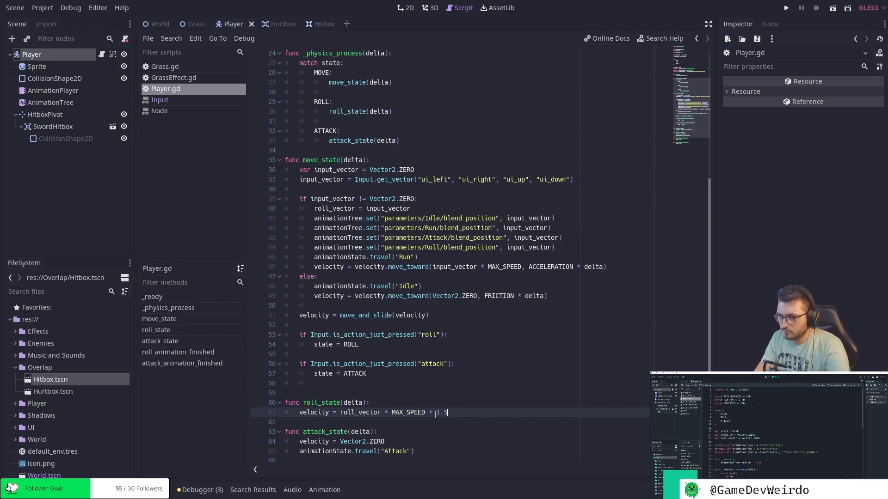
pyautogui.press('Down')
pyautogui.press('Up')
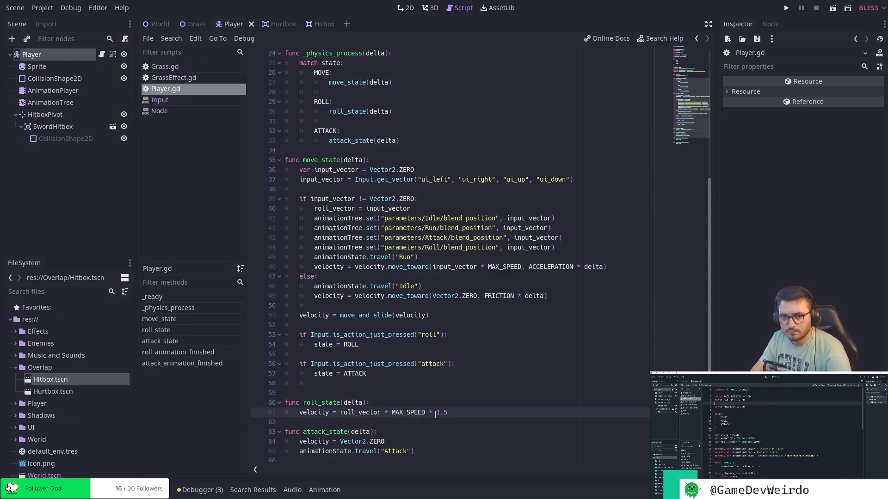
# Declare const ROLL_SPEED = 125 directly below the ACCELERATION constant and save the script.
pyautogui.scroll(-4, 353, 242)
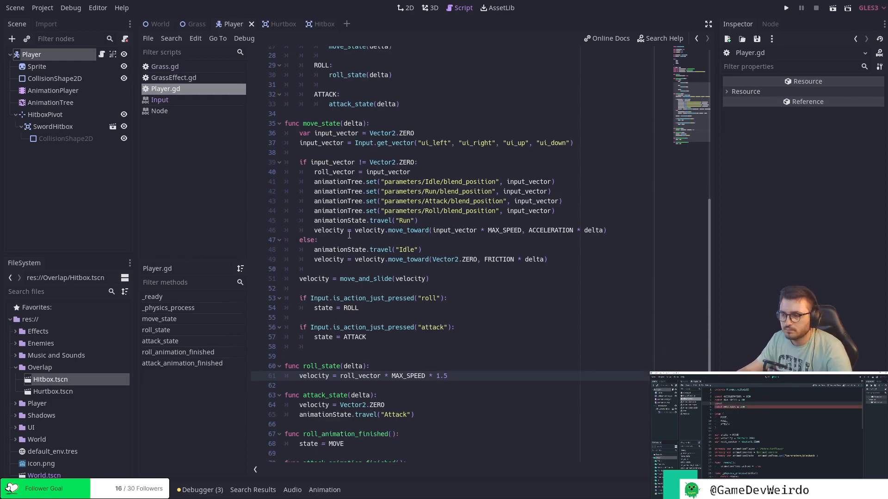
pyautogui.scroll(5, 353, 243)
pyautogui.scroll(7, 353, 242)
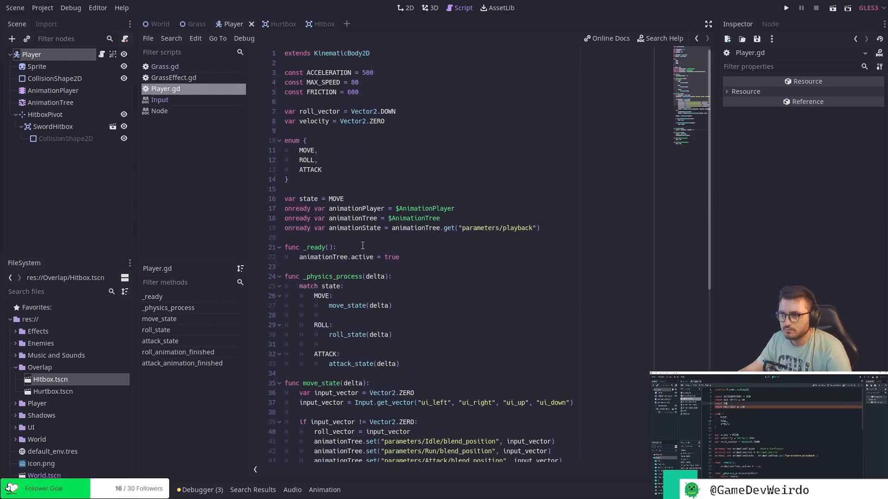
pyautogui.click(375, 72)
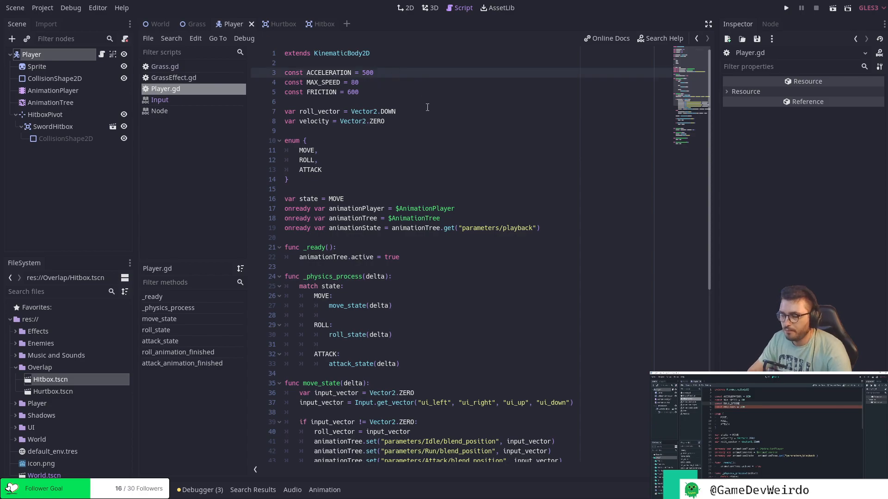
pyautogui.press('Return')
pyautogui.write('const ROLL_SPEED')
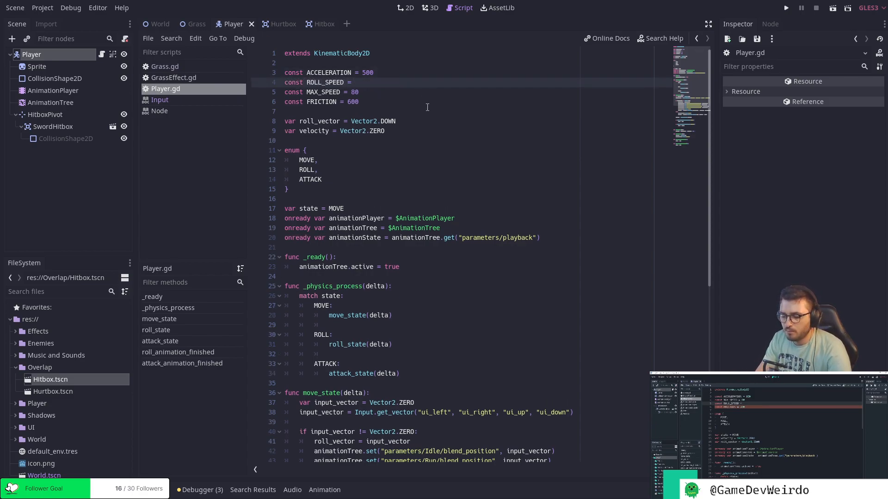
pyautogui.write(' = 120')
pyautogui.hotkey('ctrl', 's')
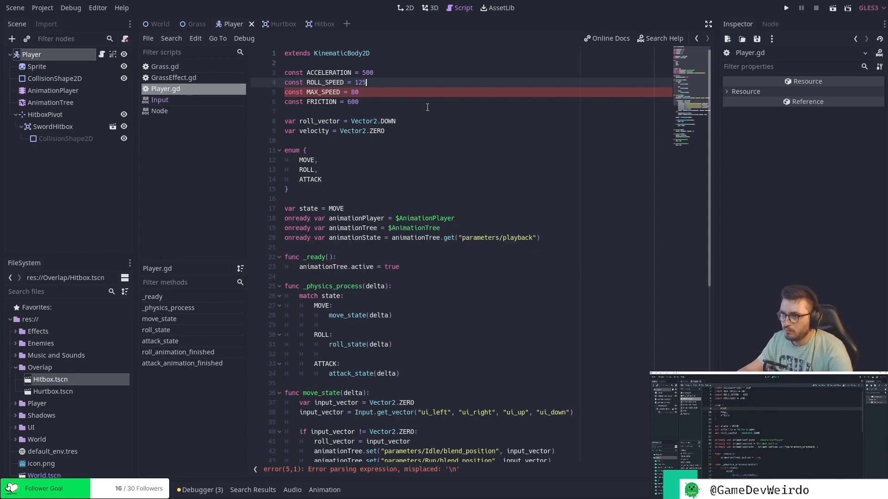
# Replace MAX_SPEED * 1.5 with ROLL_SPEED in roll_state's velocity assignment.
pyautogui.scroll(-6, 427, 231)
pyautogui.scroll(-4, 427, 231)
pyautogui.moveTo(391, 345); pyautogui.dragTo(456, 343)
pyautogui.write('ROLL')
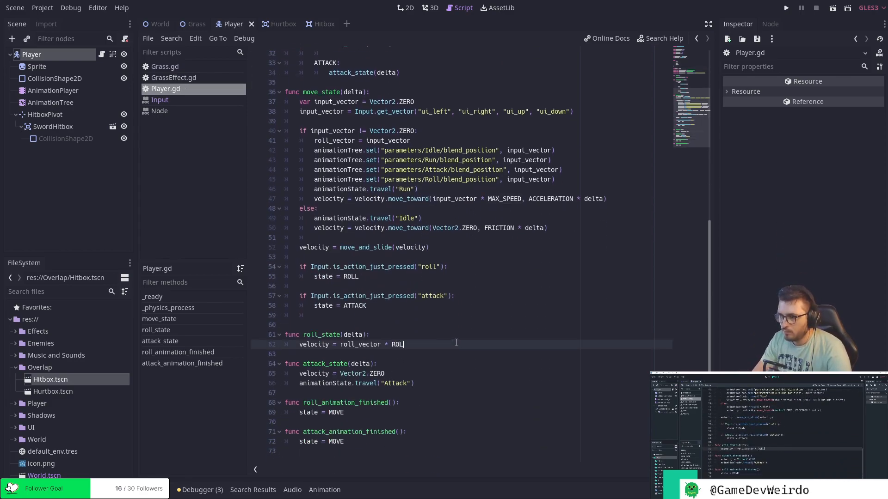
pyautogui.press('Down')
pyautogui.press('Return')
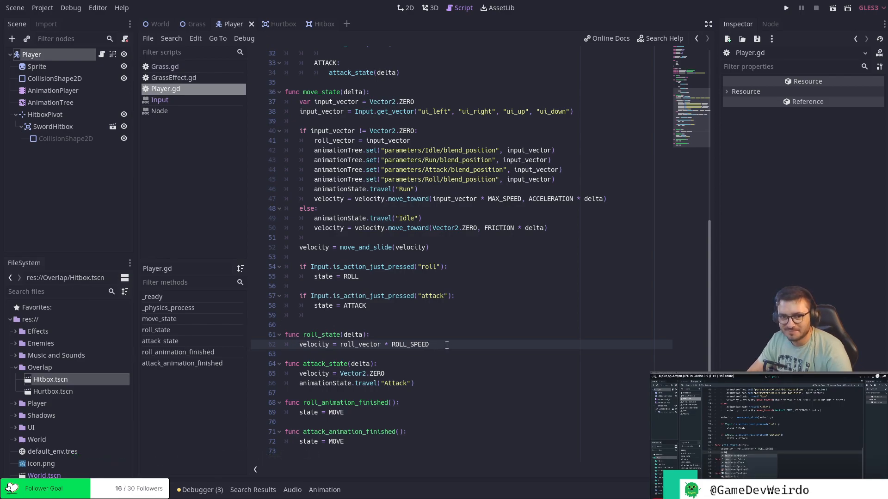
# Add animationState.travel("Roll") below the velocity line in roll_state.
pyautogui.press('Return')
pyautogui.write('animationStae')
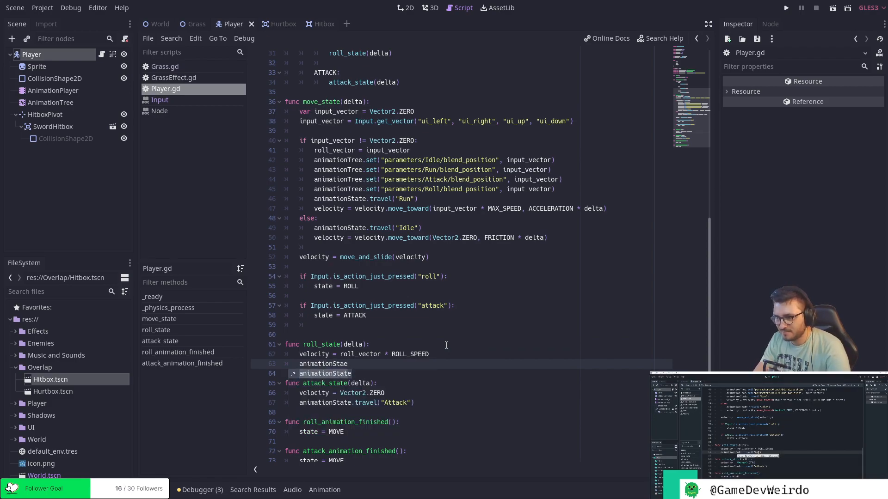
pyautogui.press('Return')
pyautogui.write('.travel')
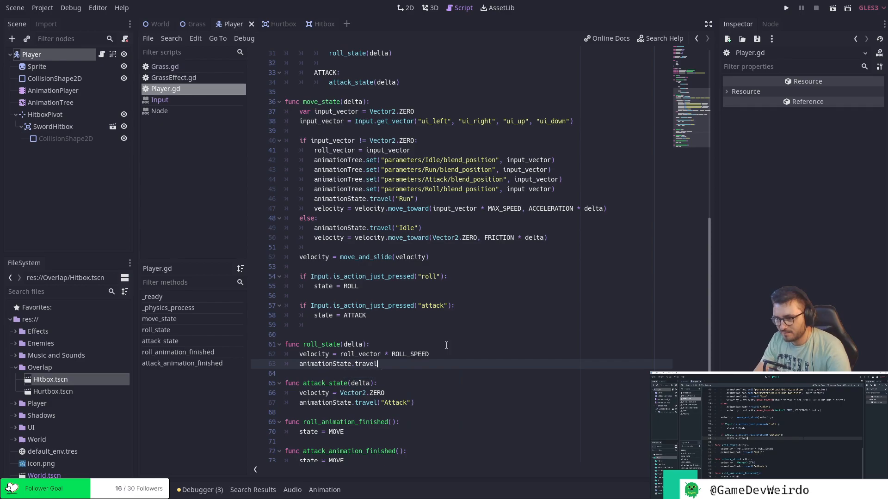
pyautogui.write('(@')
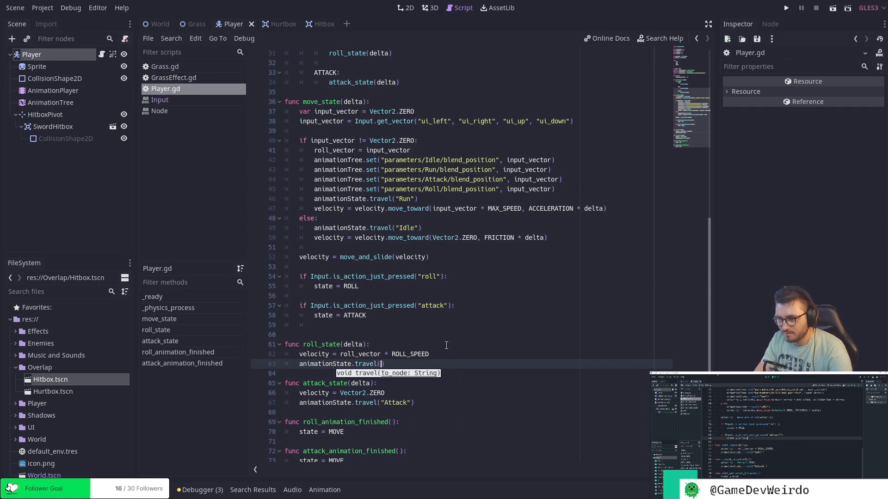
pyautogui.write('Roll"')
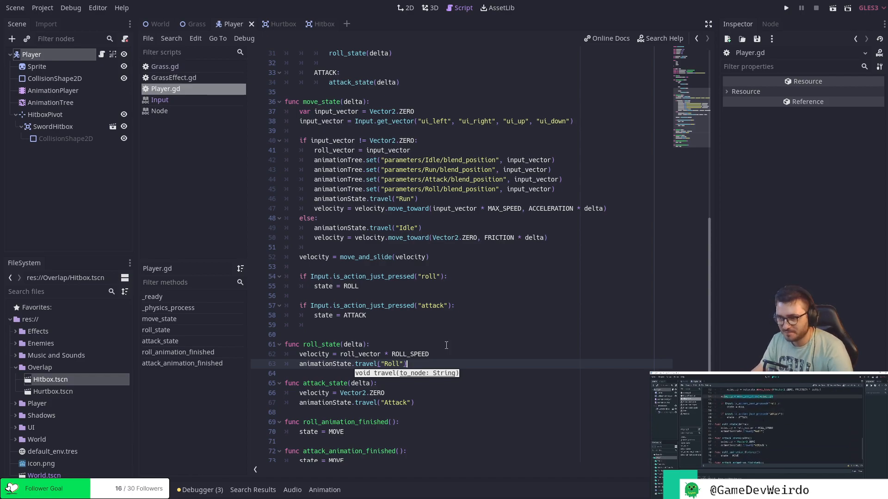
pyautogui.click(439, 358)
pyautogui.click(443, 362)
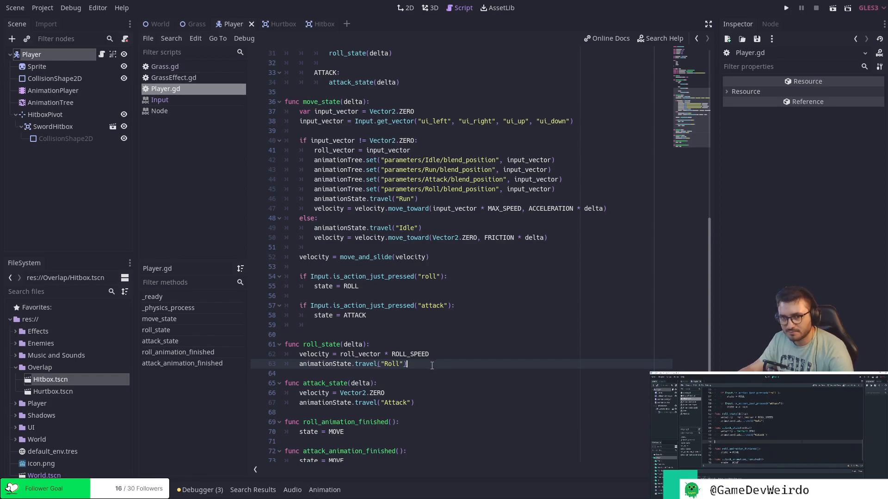
# Start a new move() function declaration below attack_state.
pyautogui.click(427, 401)
pyautogui.press('Return')
pyautogui.press('Return')
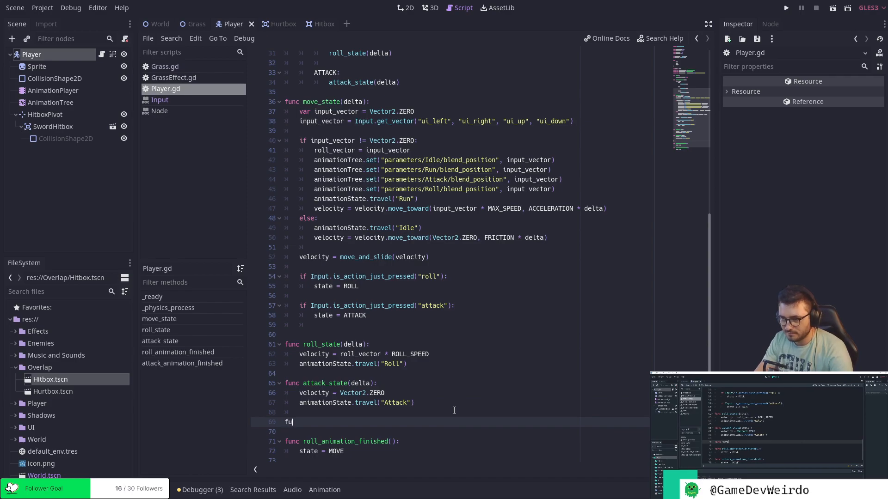
pyautogui.write('function')
pyautogui.press('BackSpace')
pyautogui.press('BackSpace')
pyautogui.press('BackSpace')
pyautogui.press('BackSpace')
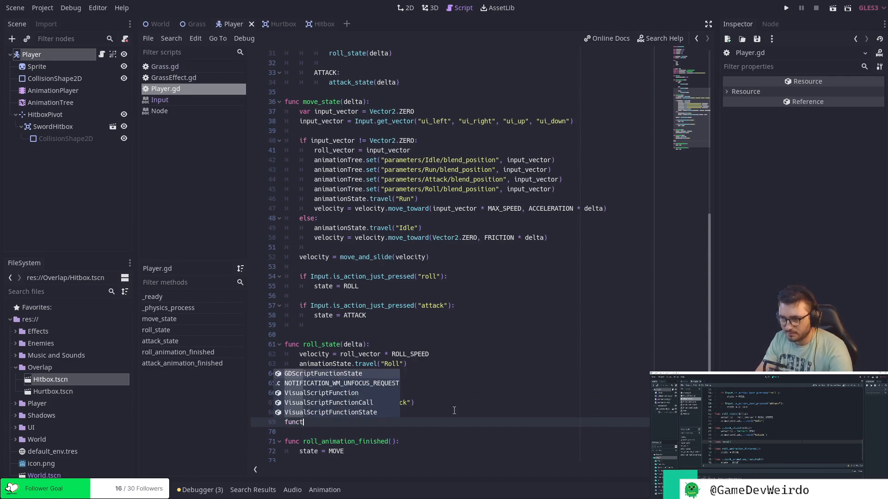
pyautogui.write('move(')
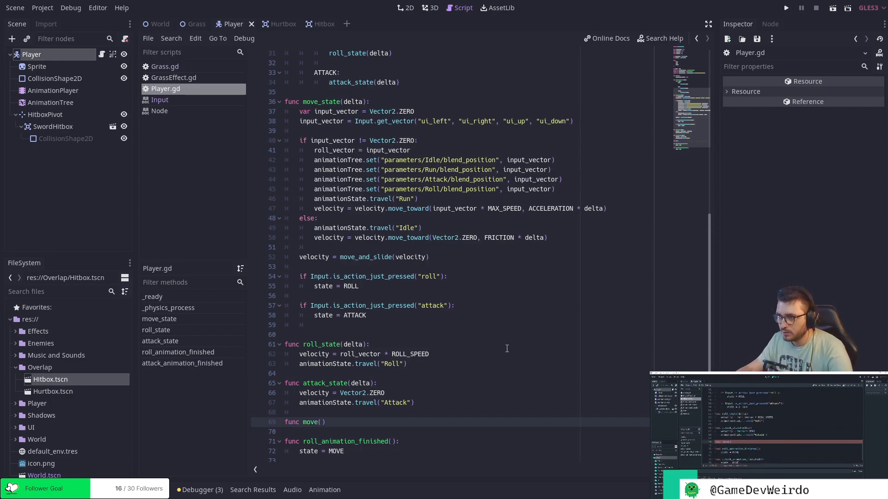
# Complete the move() function with the line velocity = move_and_slide(velocity) copied from move_state, and save the script.
pyautogui.scroll(-2, 507, 348)
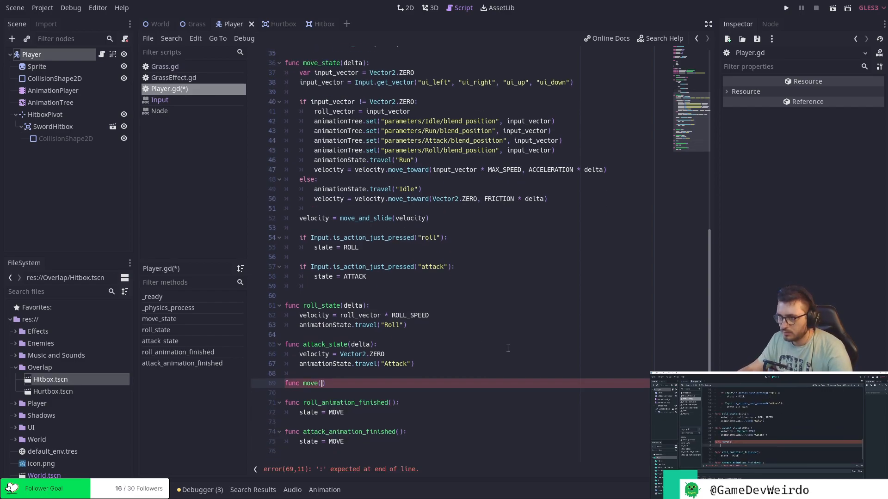
pyautogui.scroll(1, 508, 348)
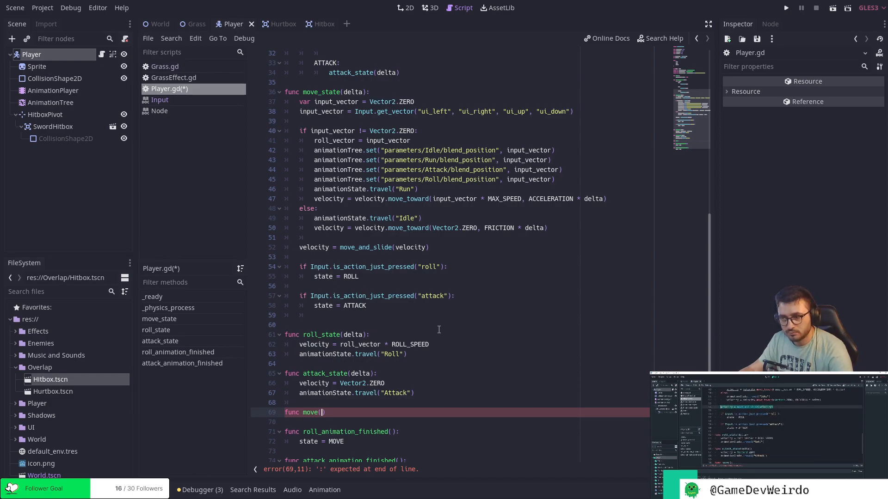
pyautogui.moveTo(429, 248); pyautogui.dragTo(300, 248)
pyautogui.hotkey('ctrl', 'c')
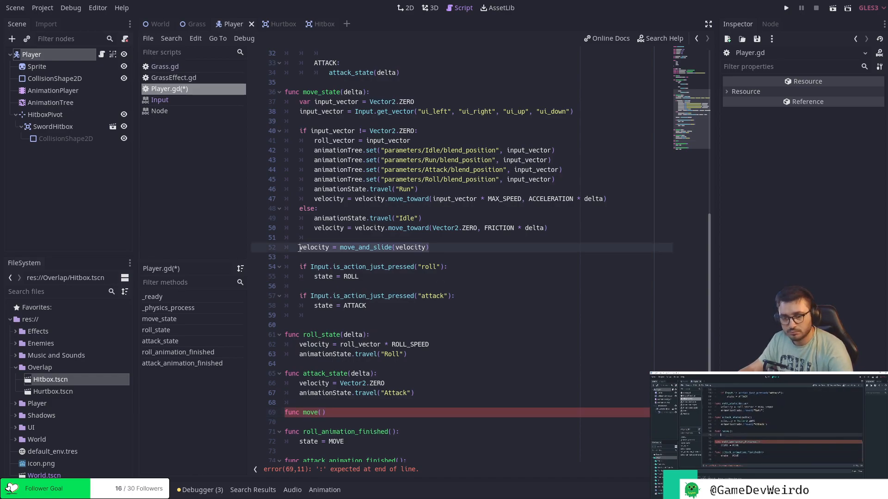
pyautogui.click(335, 413)
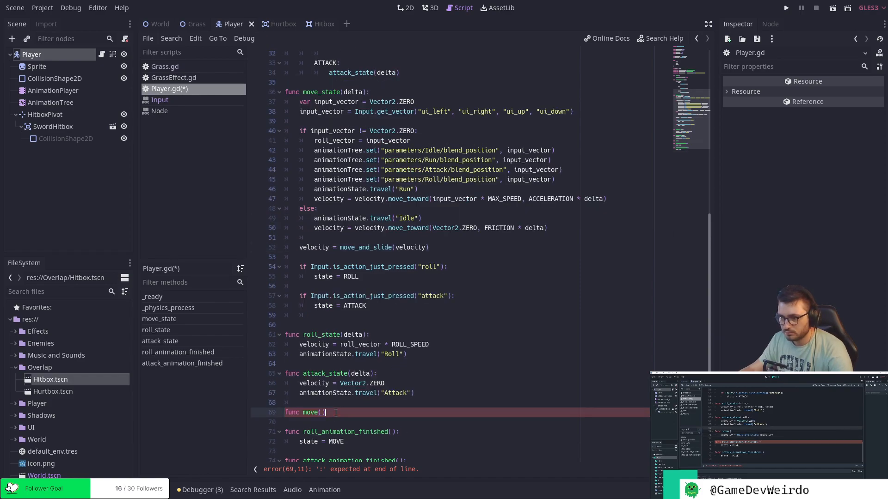
pyautogui.write(':')
pyautogui.press('Return')
pyautogui.hotkey('ctrl', 'v')
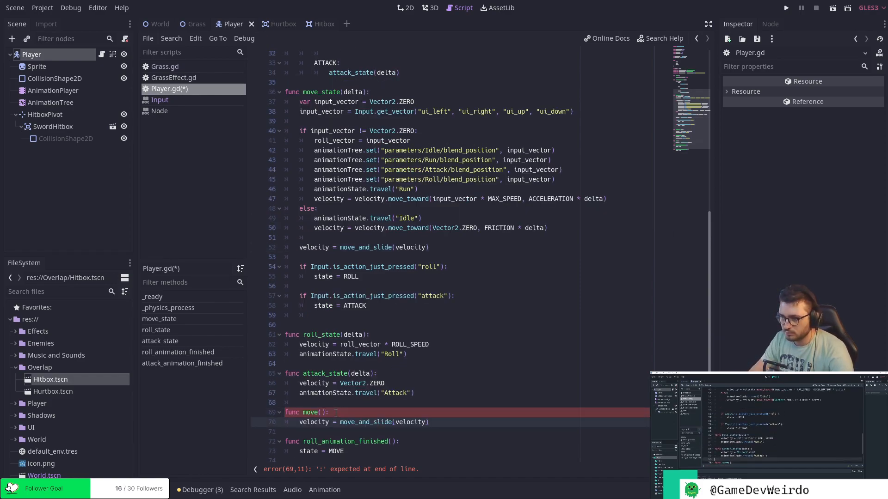
pyautogui.hotkey('ctrl', 's')
pyautogui.click(458, 421)
# Replace the velocity = move_and_slide(velocity) line in move_state with a call to move().
pyautogui.click(443, 356)
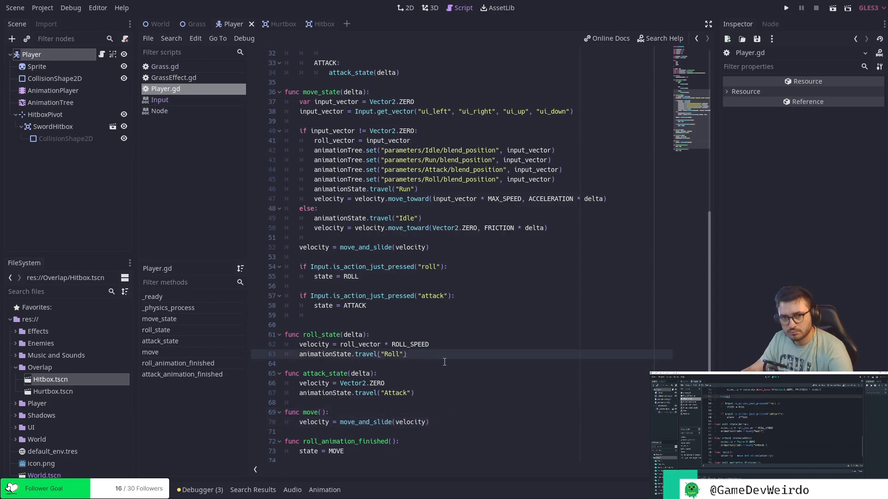
pyautogui.moveTo(430, 248); pyautogui.dragTo(293, 248)
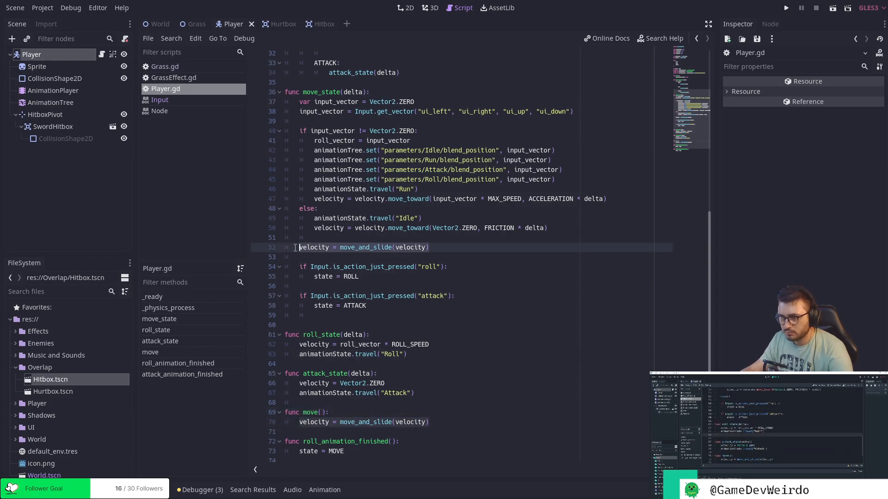
pyautogui.write('move')
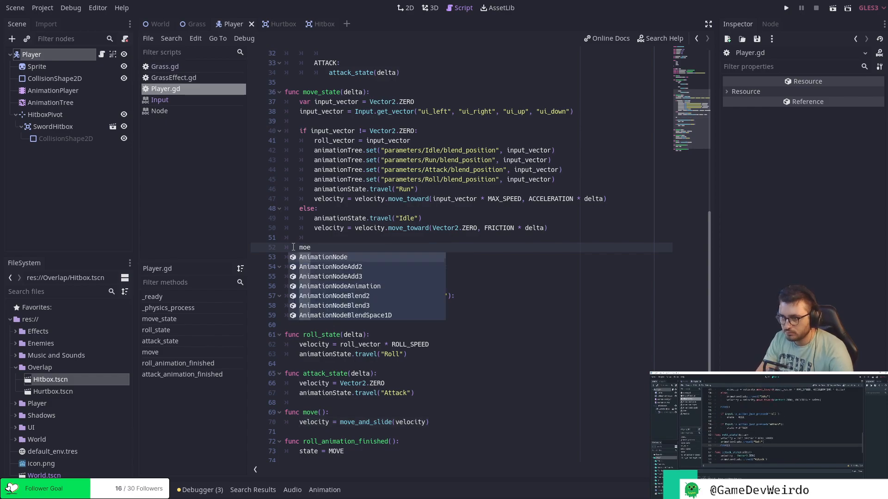
pyautogui.press('Return')
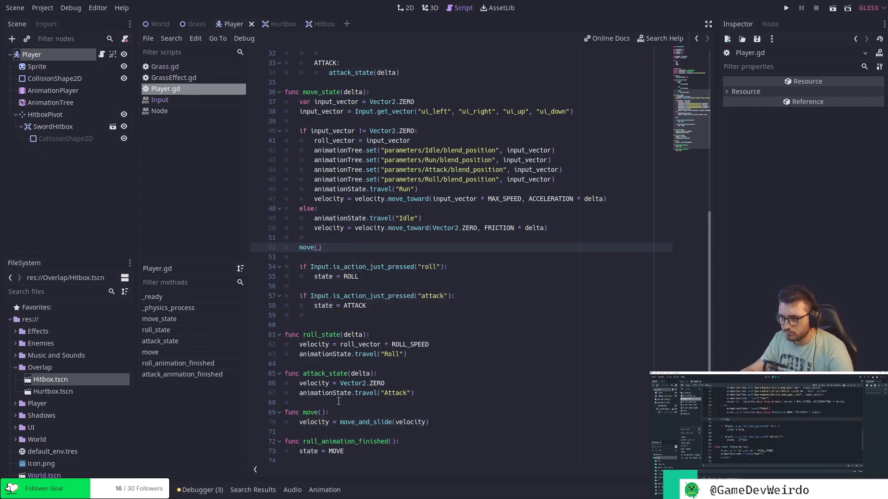
# Add a move() call as the last line of roll_state, below the Roll animation call.
pyautogui.click(425, 354)
pyautogui.press('Return')
pyautogui.write('move')
pyautogui.press('Return')
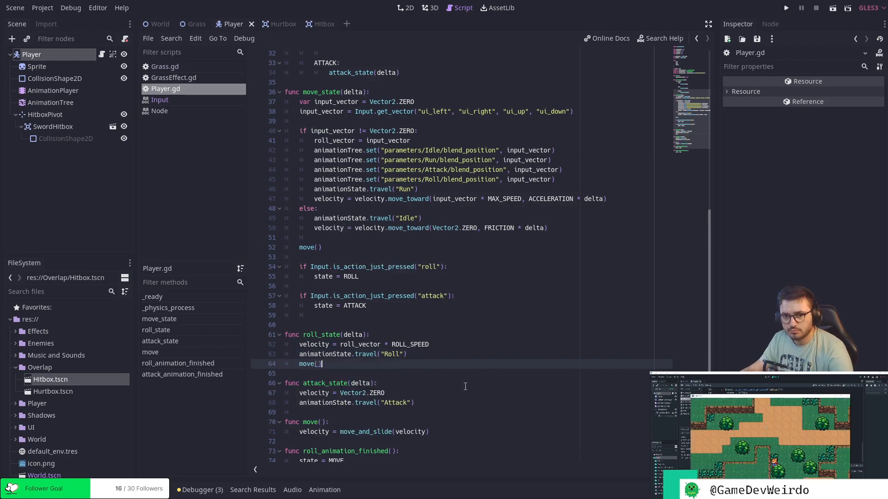
# Run the project and steer the player around the map in all directions to test movement and rolling.
pyautogui.click(786, 8)
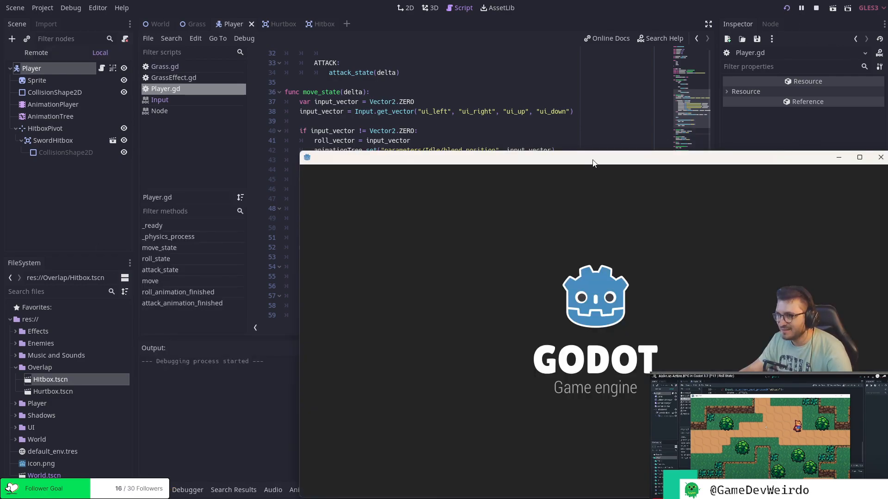
pyautogui.press('Down')
pyautogui.press('Right')
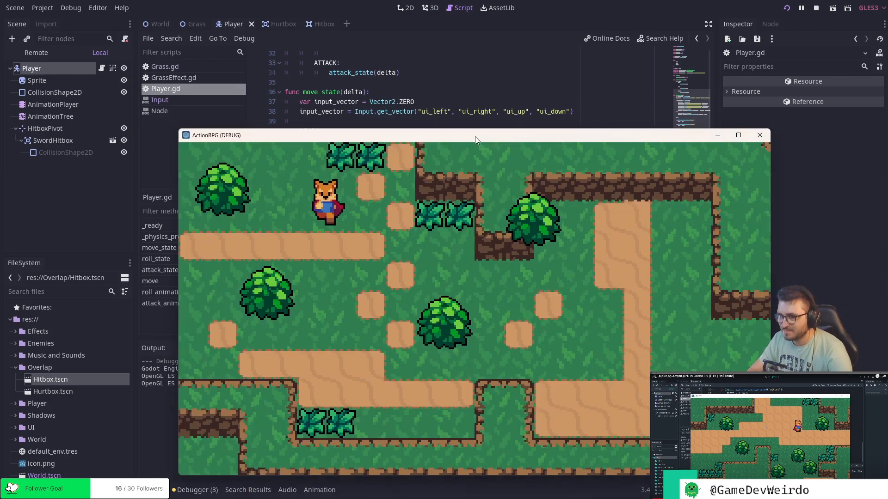
pyautogui.press('Right')
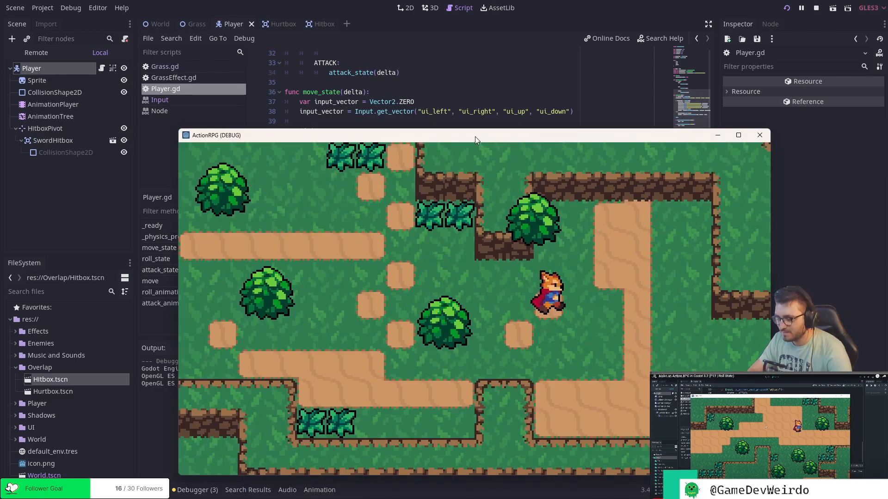
pyautogui.press('Left')
pyautogui.press('Right')
pyautogui.press('Left')
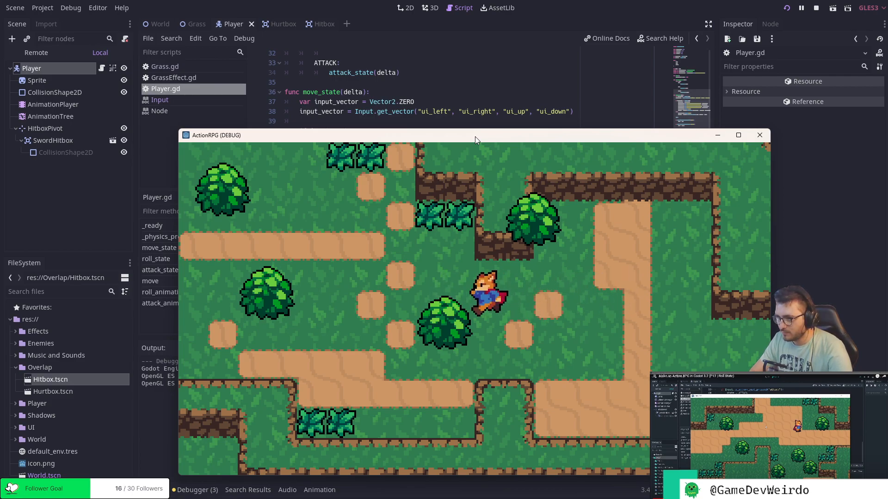
pyautogui.press('Down')
pyautogui.press('Up')
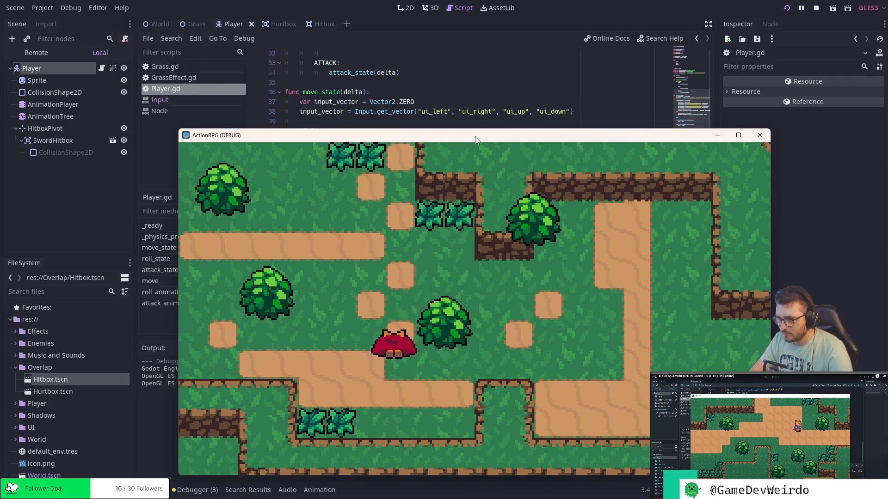
pyautogui.press('Right')
pyautogui.press('Down')
pyautogui.press('Right')
pyautogui.press('Up')
pyautogui.press('Left')
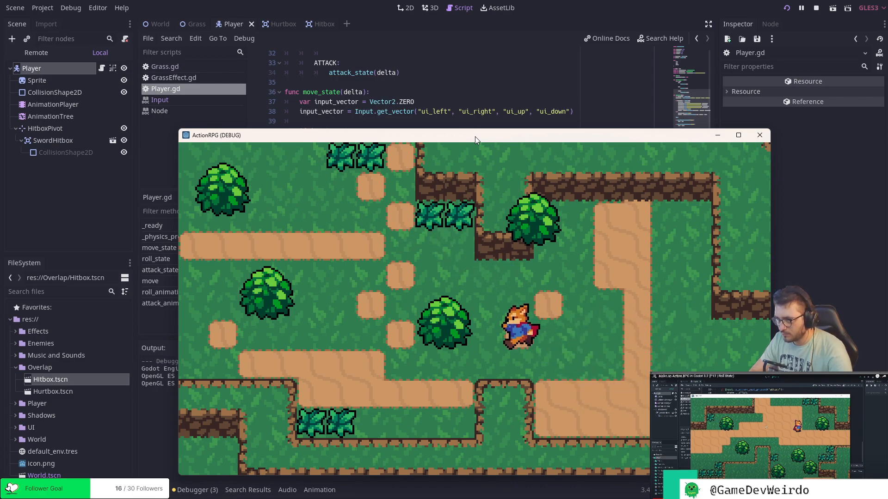
pyautogui.press('Down')
pyautogui.press('Up')
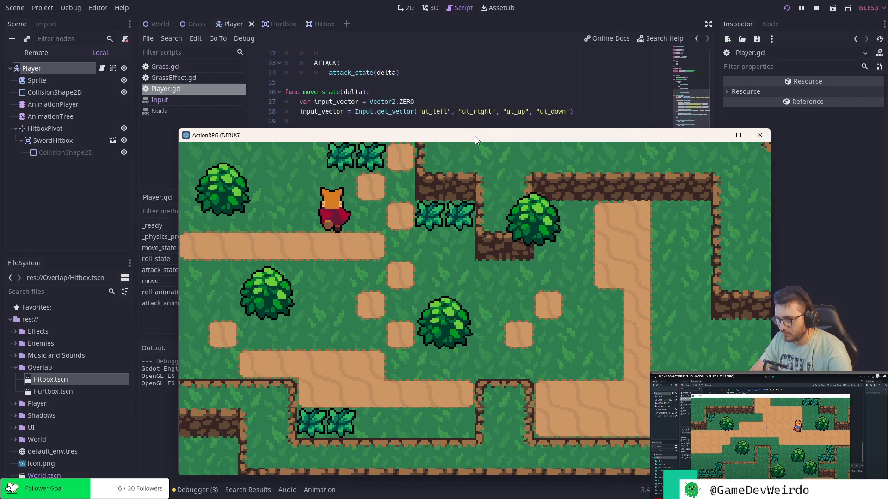
pyautogui.press('Down')
pyautogui.press('Up')
pyautogui.press('Right')
pyautogui.press('Right')
pyautogui.press('Up')
pyautogui.press('Right')
pyautogui.press('Left')
# Test repeated rolls to both sides across the map, and close the running game.
pyautogui.press('k')
pyautogui.press('k')
pyautogui.press('k')
pyautogui.press('k')
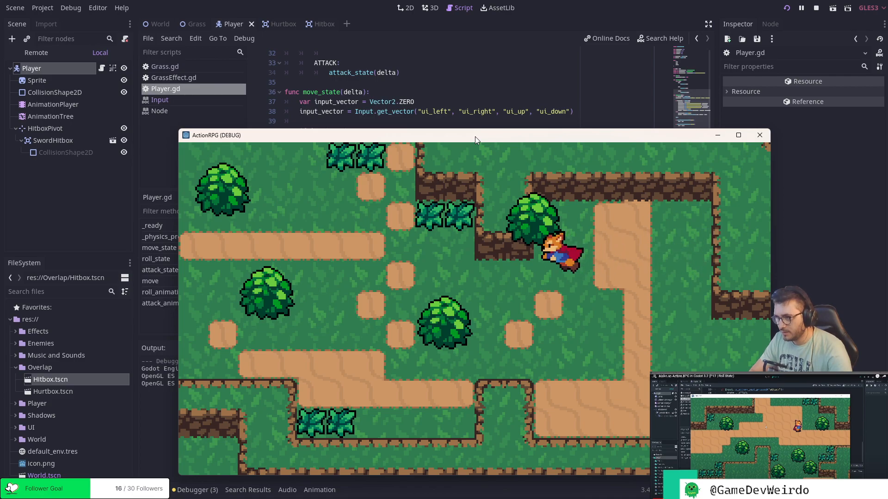
pyautogui.press('Right')
pyautogui.press('k')
pyautogui.press('k')
pyautogui.press('k')
pyautogui.press('k')
pyautogui.press('Down')
pyautogui.press('Right')
pyautogui.press('Left')
pyautogui.press('k')
pyautogui.press('k')
pyautogui.press('k')
pyautogui.press('k')
pyautogui.press('k')
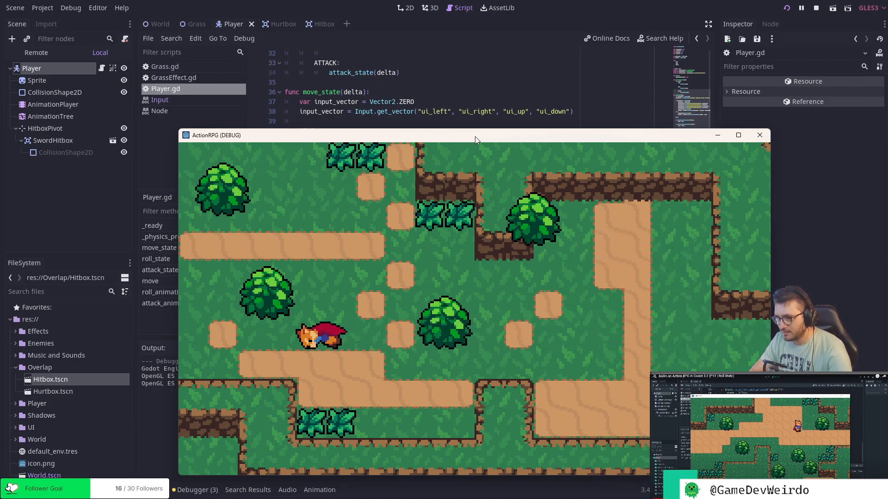
pyautogui.click(762, 136)
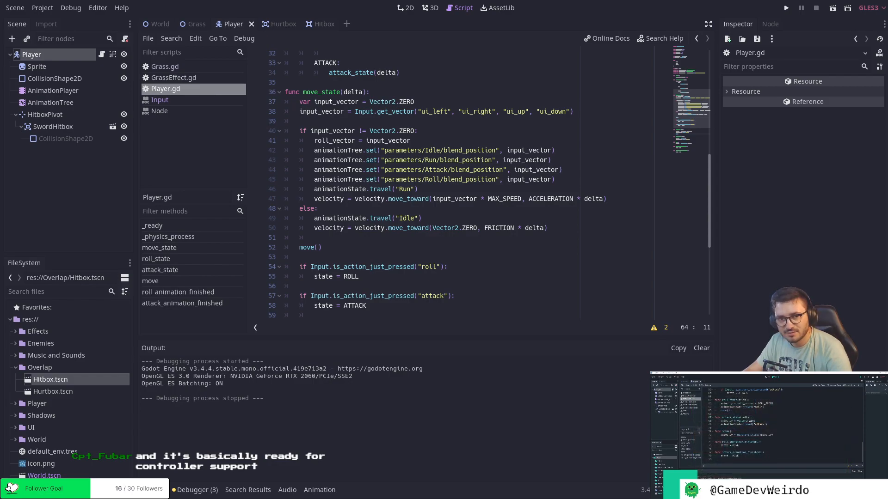
# Insert velocity = Vector2.ZERO above state = MOVE in roll_animation_finished.
pyautogui.click(416, 241)
pyautogui.scroll(-2, 417, 242)
pyautogui.scroll(10, 416, 242)
pyautogui.scroll(-8, 417, 243)
pyautogui.scroll(-6, 417, 242)
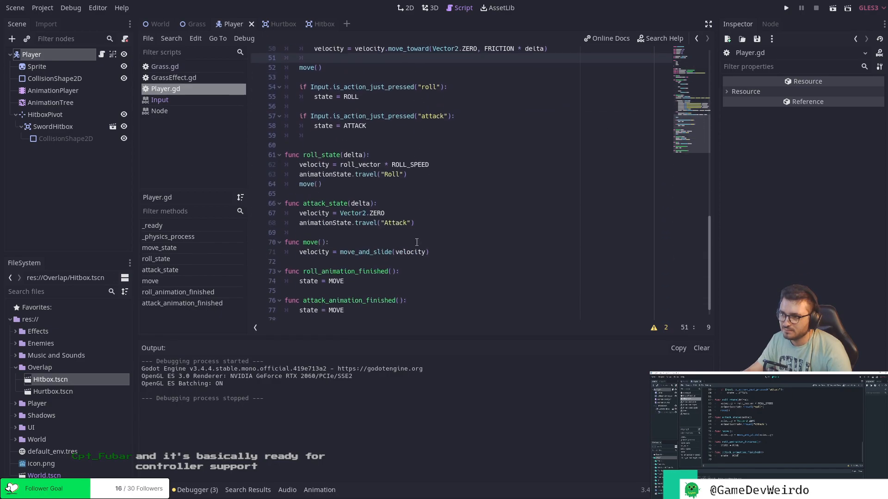
pyautogui.click(341, 185)
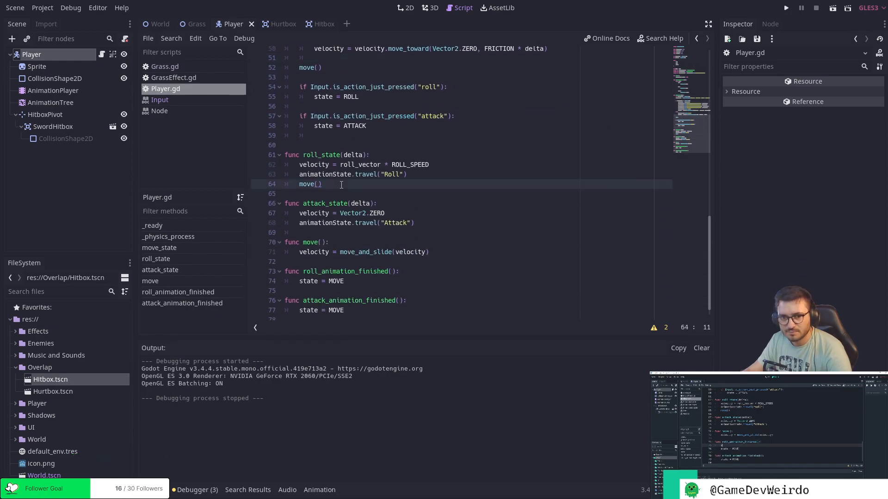
pyautogui.click(415, 270)
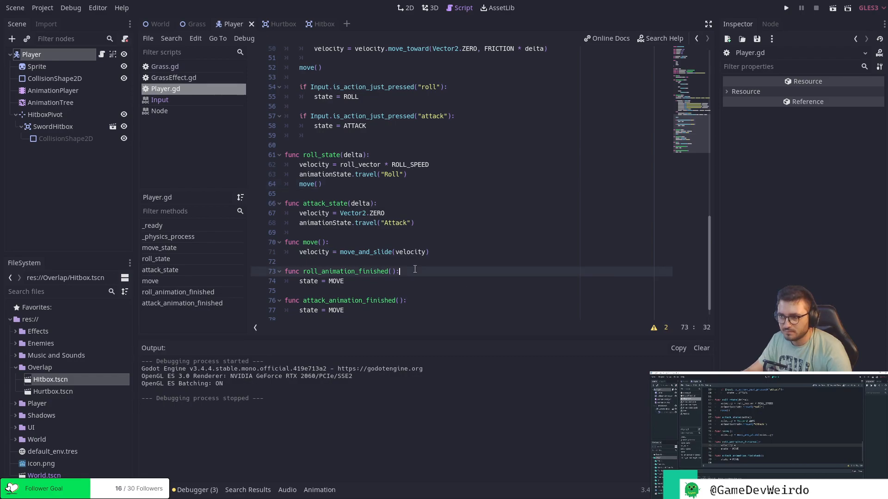
pyautogui.press('Return')
pyautogui.write('velo')
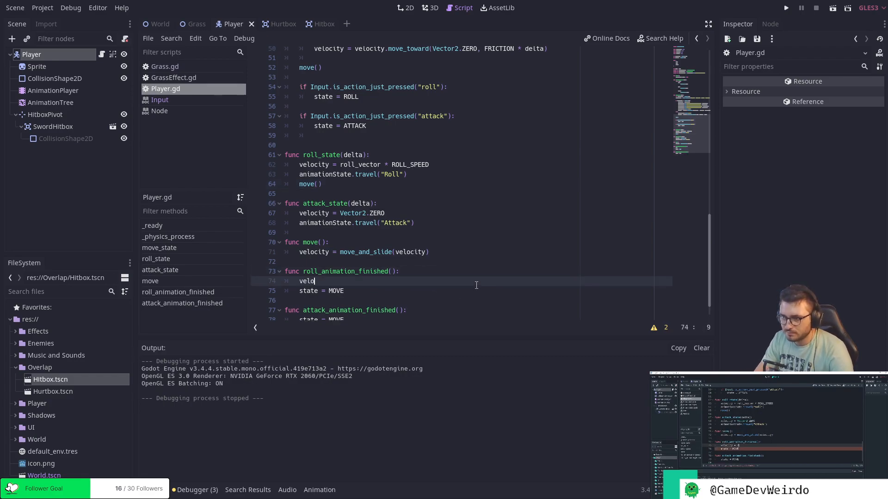
pyautogui.write('city')
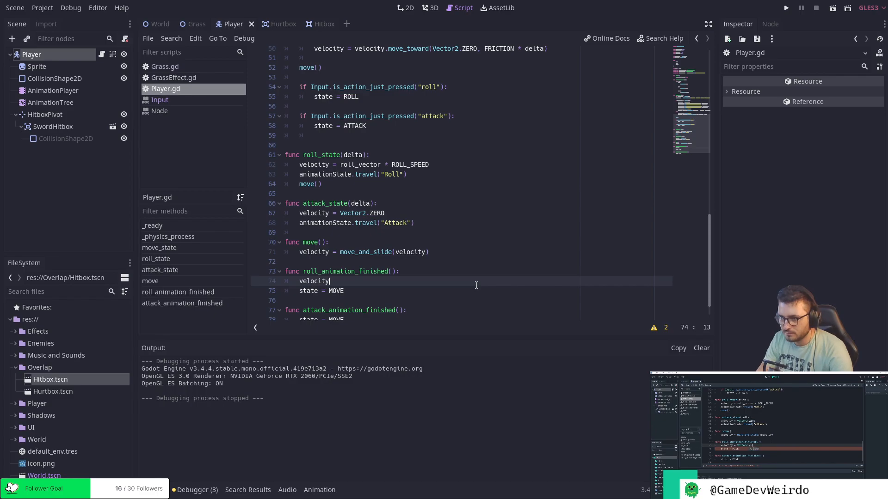
pyautogui.write(' = Vector2.ZERO')
pyautogui.press('Down')
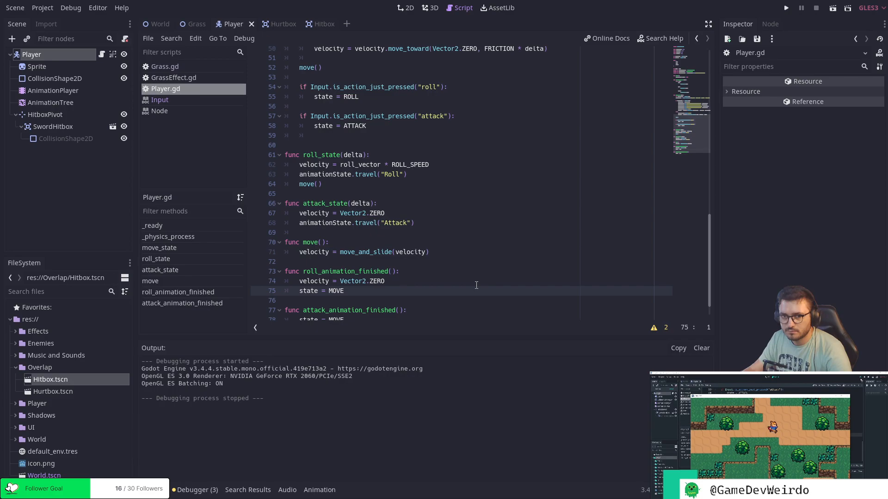
# Run the project and move the player in all directions to test how rolls end with the velocity reset.
pyautogui.click(787, 8)
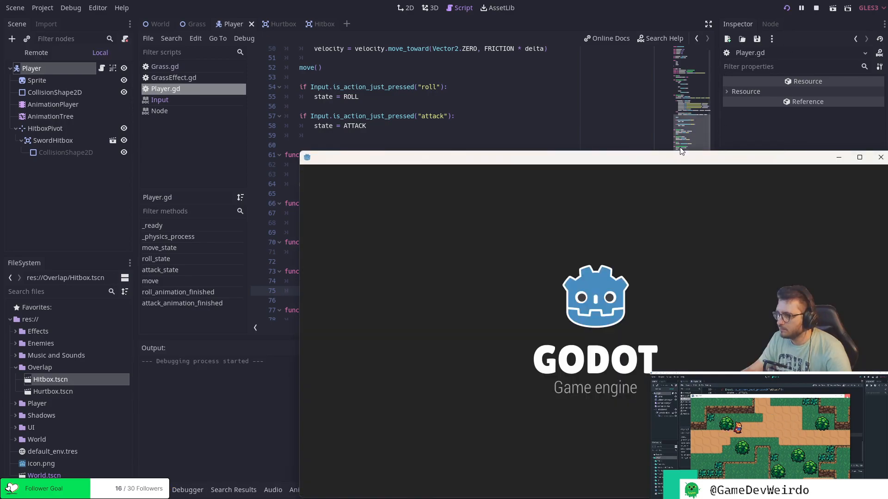
pyautogui.press('Right')
pyautogui.press('Down')
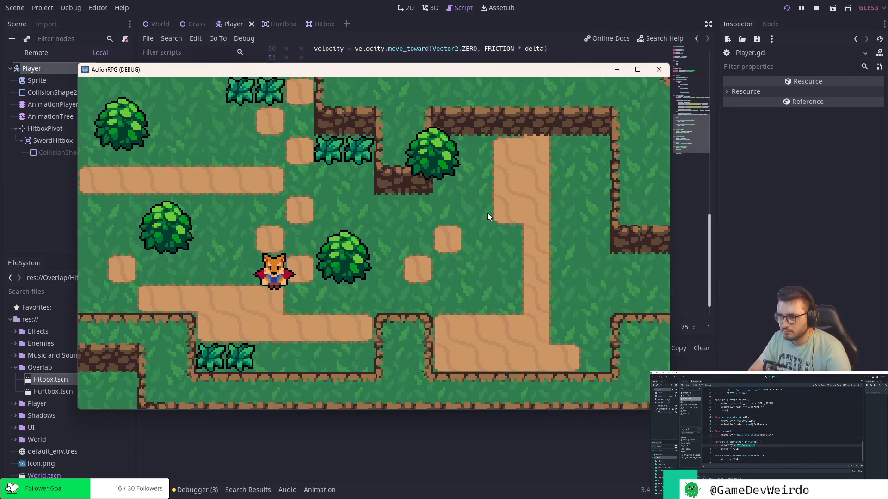
pyautogui.press('Up')
pyautogui.press('Down')
pyautogui.press('Up')
pyautogui.press('Right')
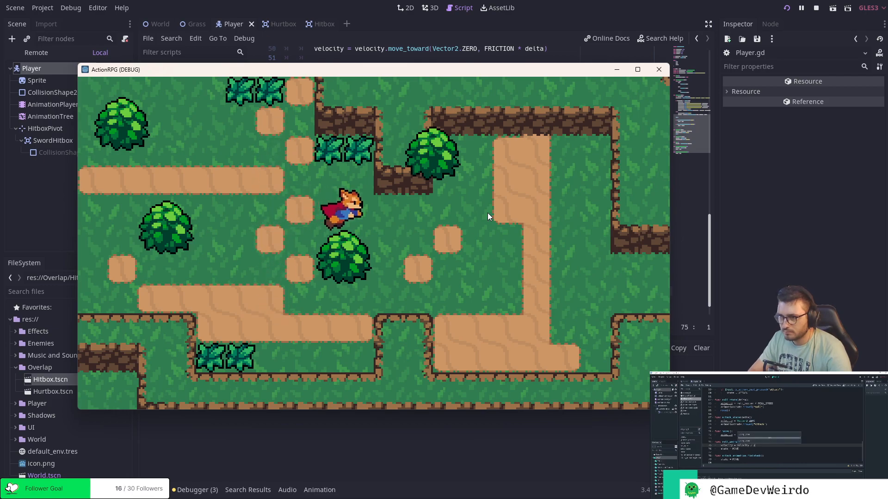
pyautogui.press('Left')
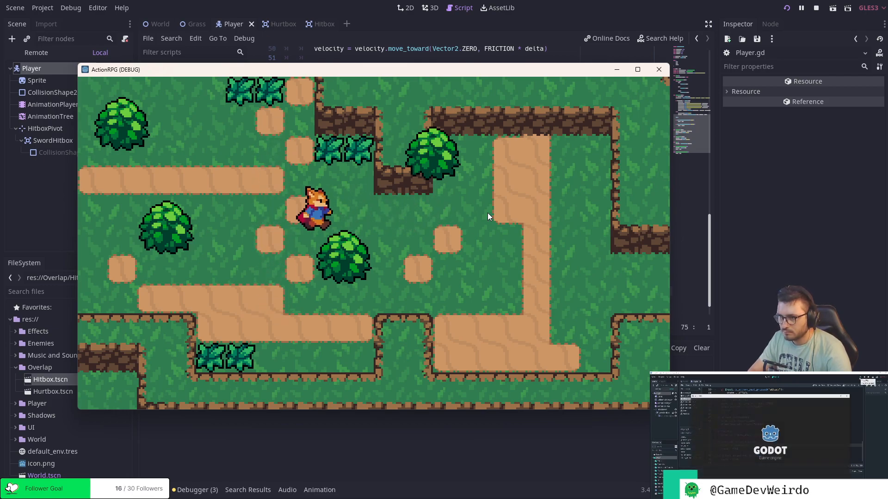
pyautogui.press('Right')
pyautogui.press('Left')
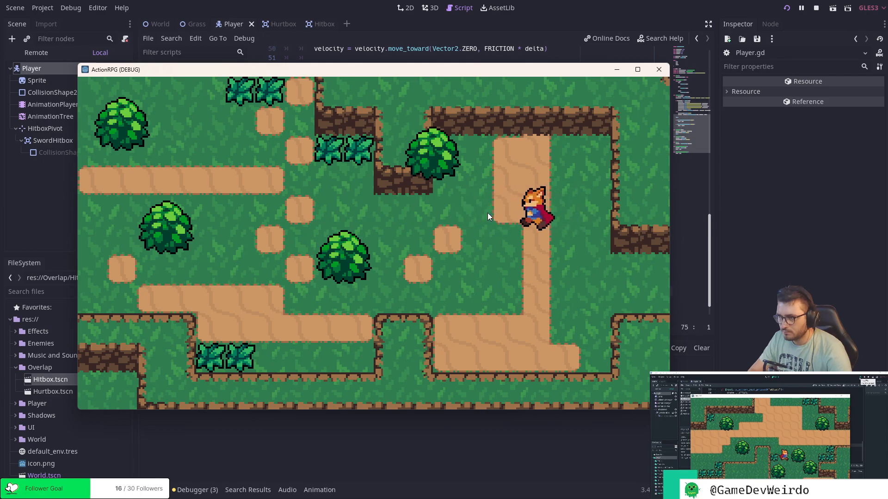
pyautogui.press('Right')
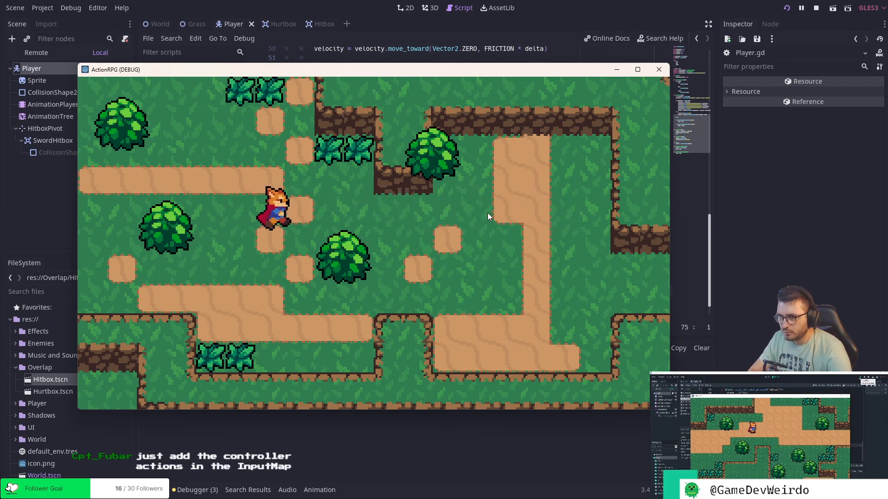
# Test rolling with repeated changes of horizontal direction near the stepping stones, and close the running game.
pyautogui.press('Left')
pyautogui.press('Left')
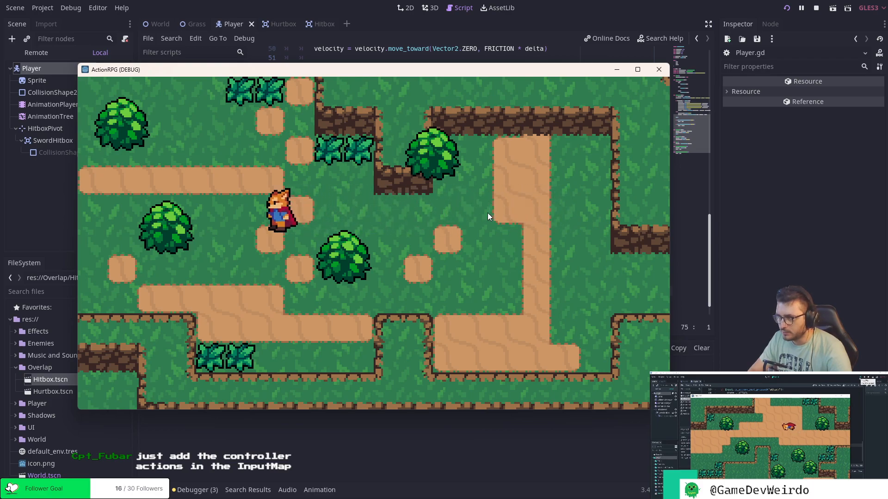
pyautogui.press('Right')
pyautogui.press('Right')
pyautogui.press('Left')
pyautogui.press('Left')
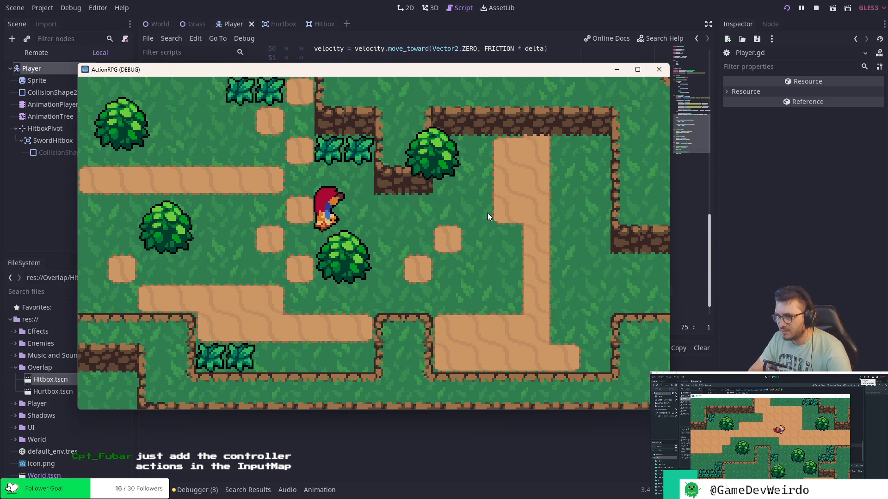
pyautogui.press('Up')
pyautogui.press('Right')
pyautogui.press('Left')
pyautogui.press('Right')
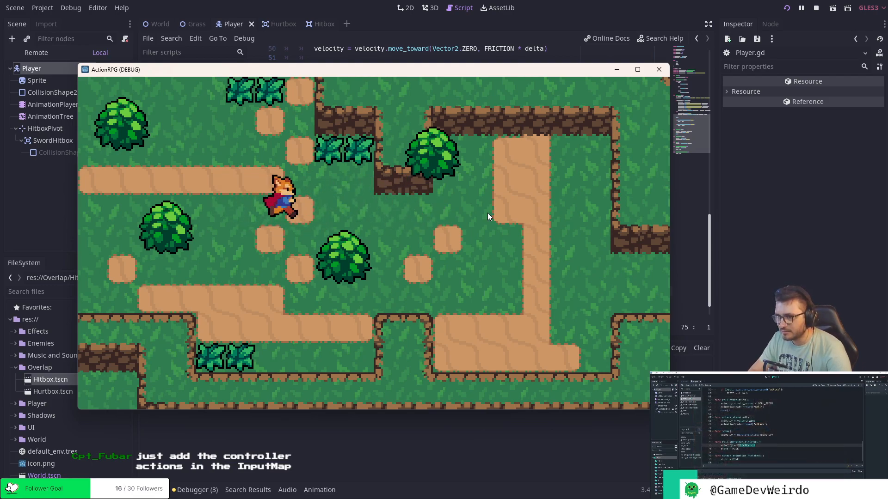
pyautogui.press('Left')
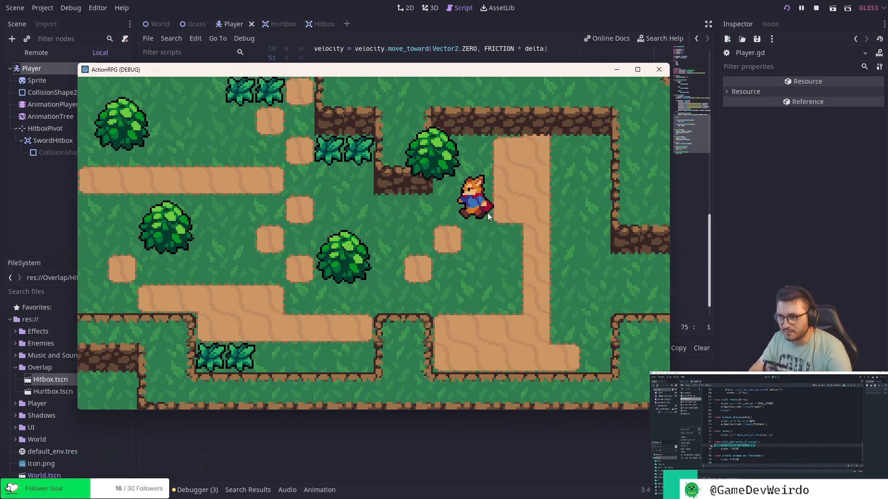
pyautogui.press('Right')
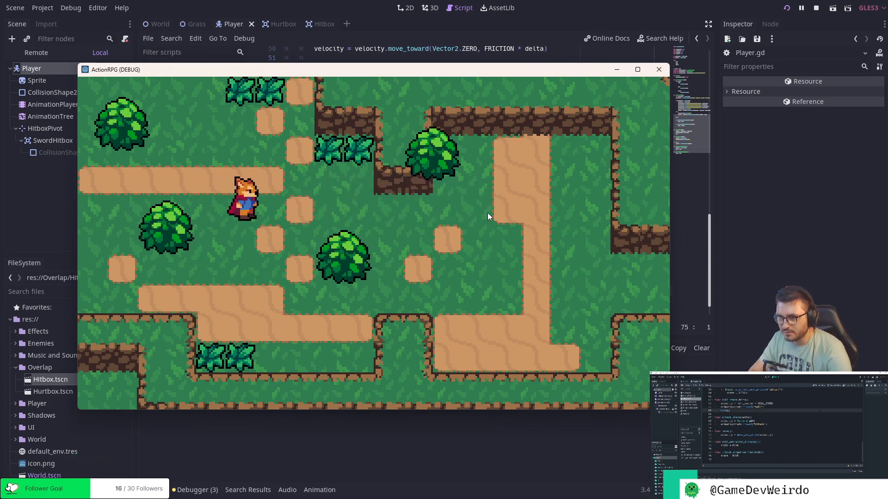
pyautogui.press('Left')
pyautogui.press('Left')
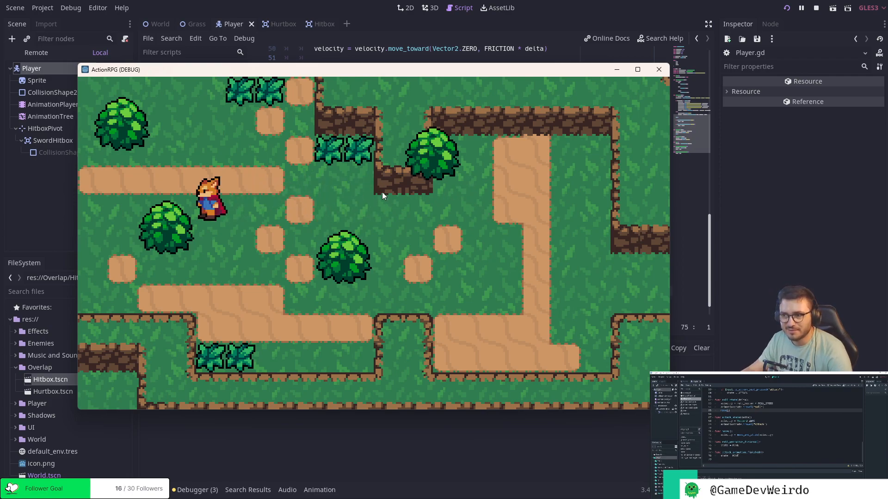
pyautogui.click(660, 71)
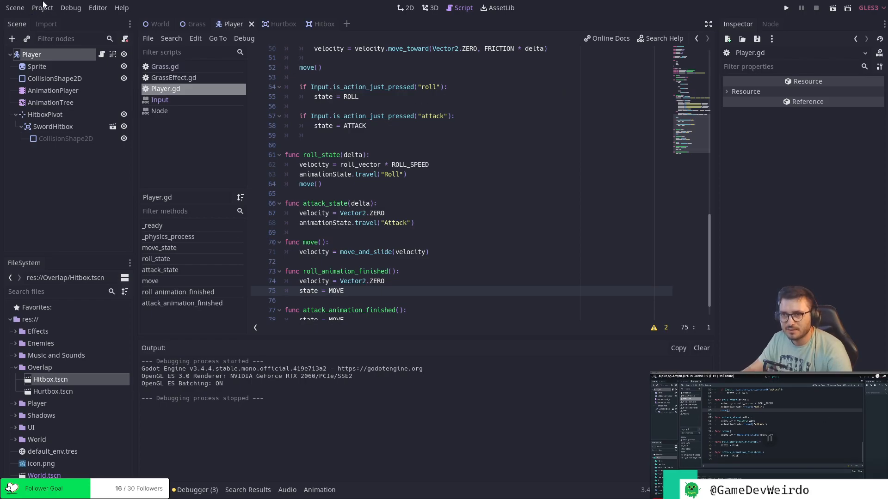
# Examine the joypad device and button options for the roll action in the project's Input Map, cancelling without adding a binding.
pyautogui.click(42, 8)
pyautogui.click(54, 21)
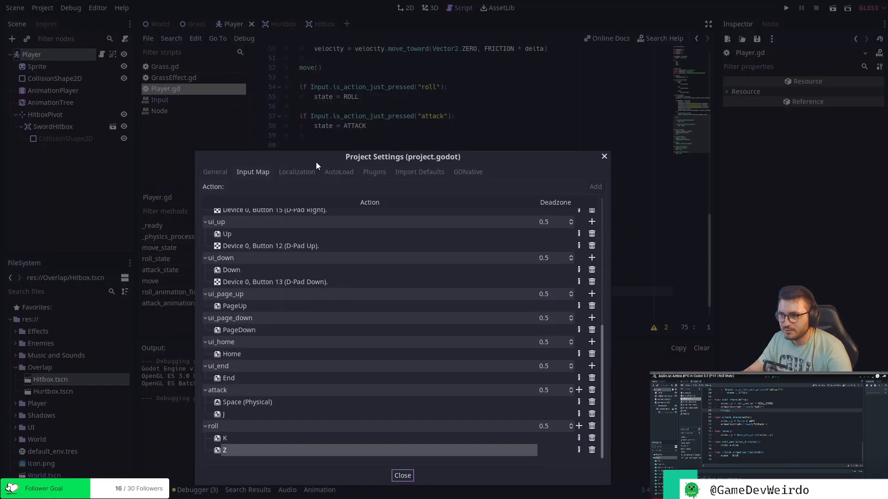
pyautogui.moveTo(316, 163); pyautogui.dragTo(326, 141)
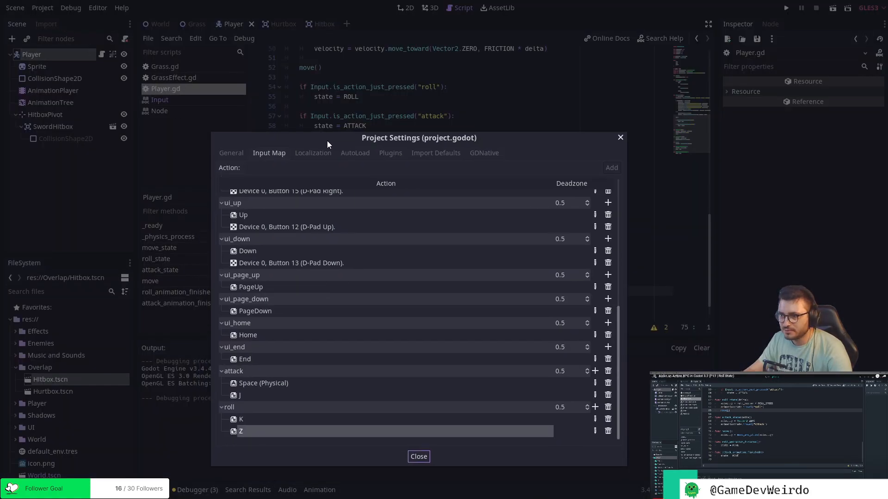
pyautogui.click(595, 407)
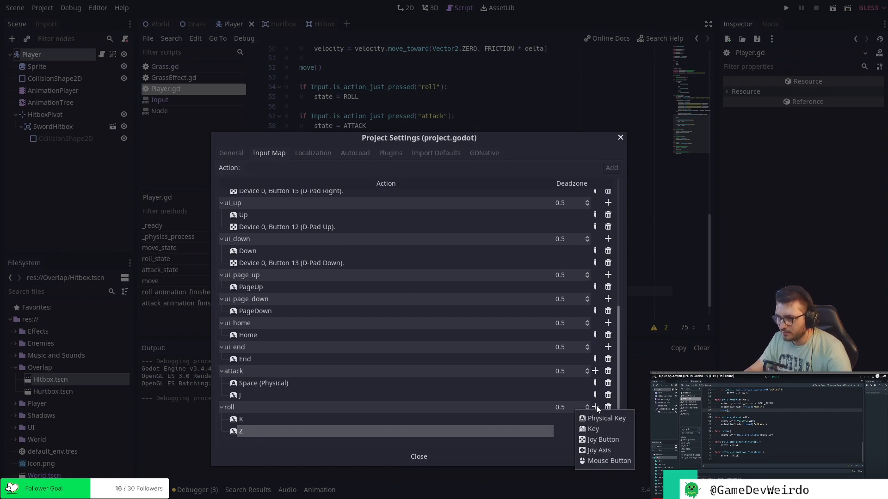
pyautogui.click(613, 441)
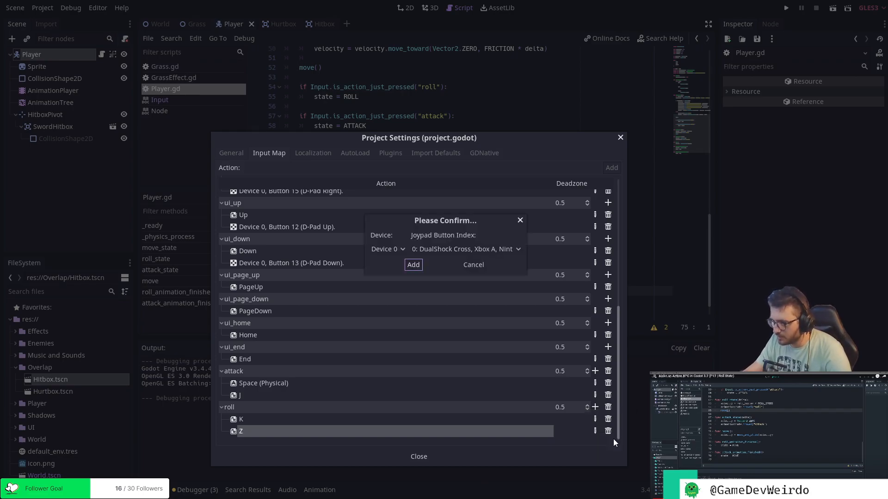
pyautogui.click(476, 249)
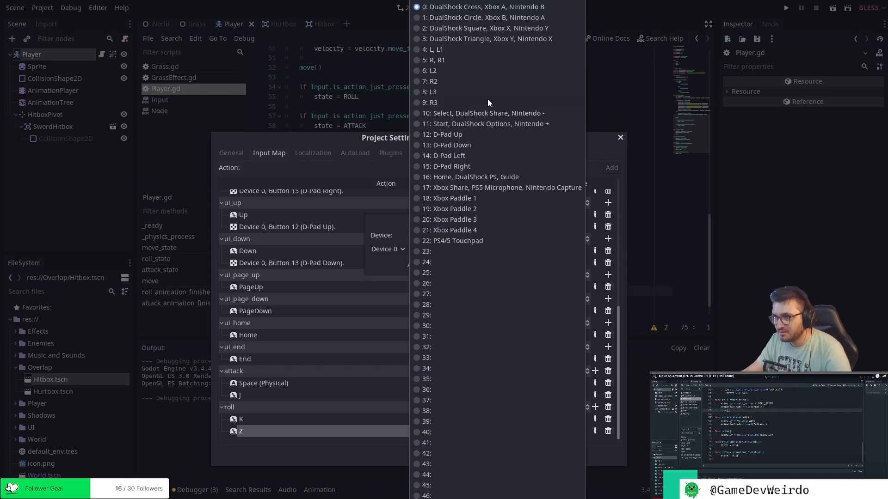
pyautogui.click(399, 221)
pyautogui.click(402, 248)
pyautogui.click(401, 249)
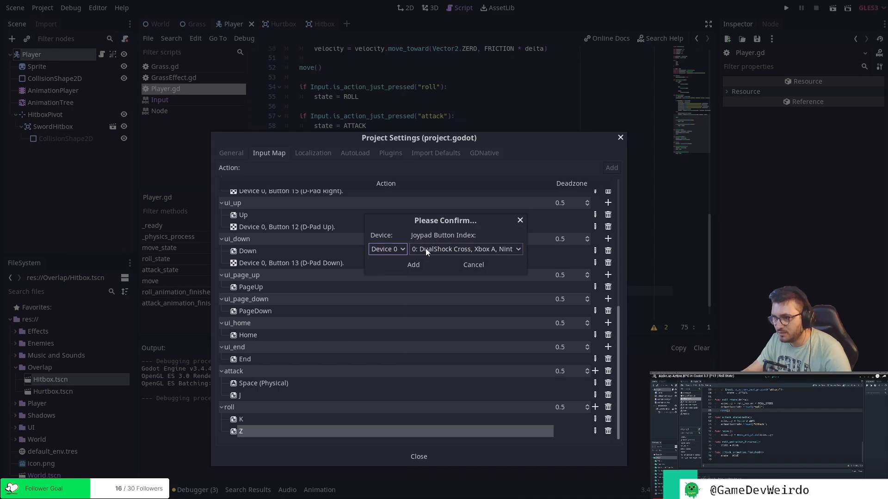
pyautogui.click(430, 249)
pyautogui.click(384, 225)
pyautogui.click(470, 264)
# Review the existing action bindings in the Input Map and close the Project Settings.
pyautogui.scroll(5, 473, 265)
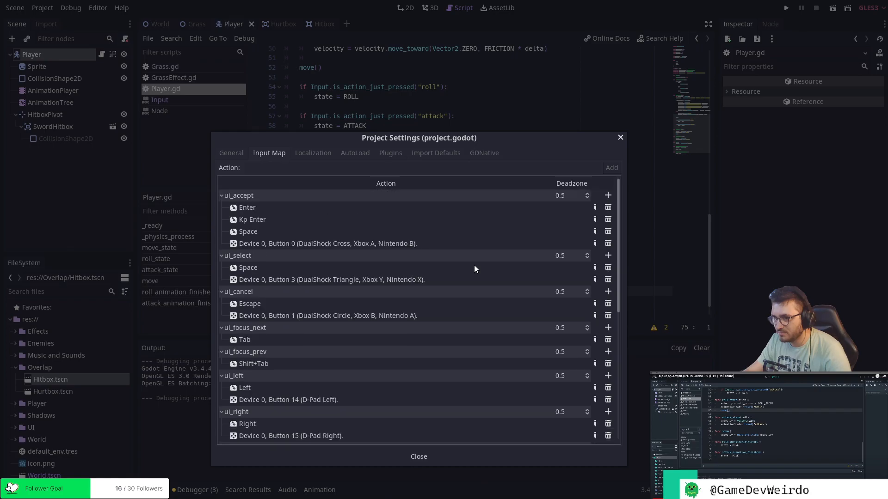
pyautogui.scroll(-5, 474, 268)
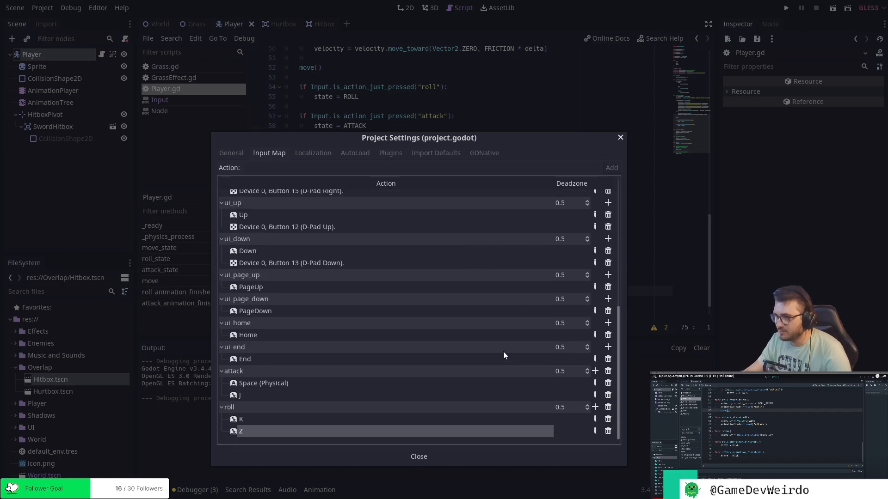
pyautogui.click(419, 457)
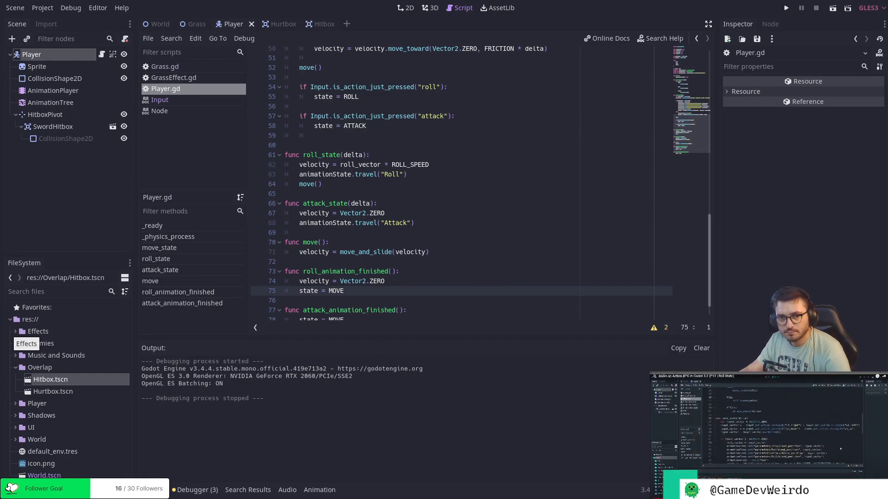
# Change the initial roll_vector value to Vector2.LEFT near the start of Player.gd.
pyautogui.click(387, 213)
pyautogui.scroll(4, 424, 214)
pyautogui.scroll(15, 424, 213)
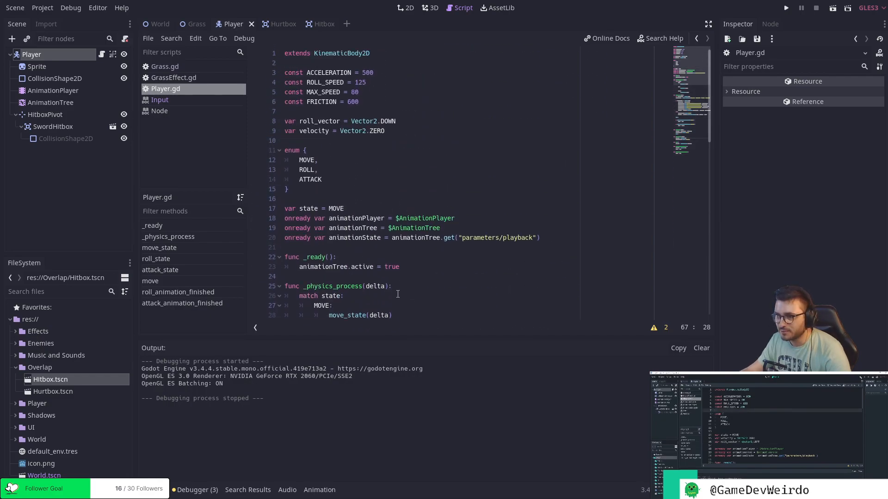
pyautogui.click(413, 121)
pyautogui.press('BackSpace')
pyautogui.press('BackSpace')
pyautogui.press('BackSpace')
pyautogui.press('BackSpace')
pyautogui.write('LEFT')
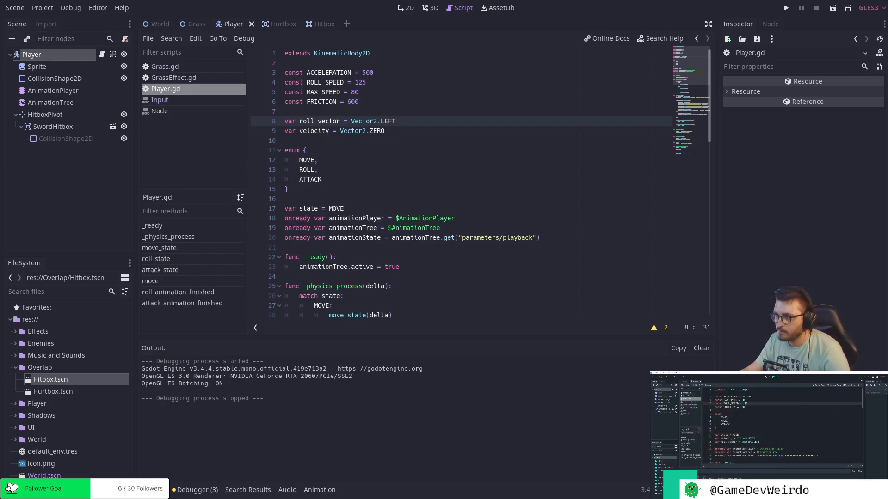
# Show the script warnings and examine the unused delta arguments of roll_state and attack_state in Player.gd.
pyautogui.scroll(-4, 391, 215)
pyautogui.scroll(-6, 391, 217)
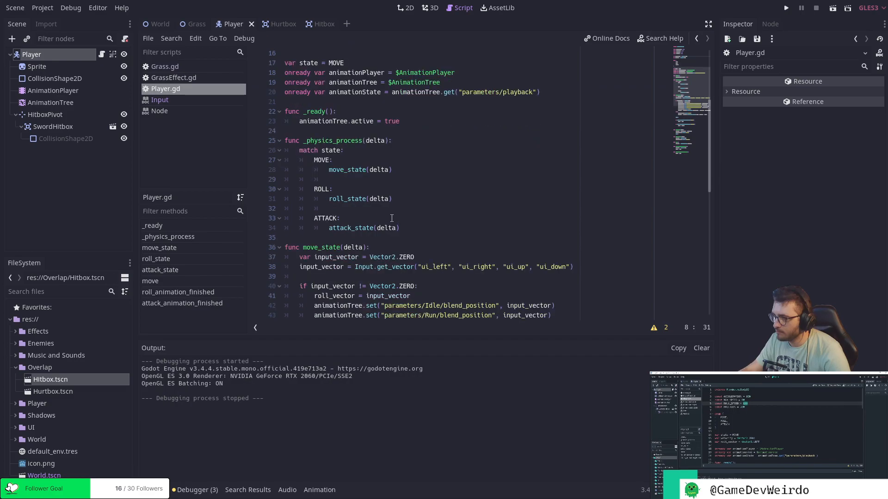
pyautogui.scroll(-7, 392, 218)
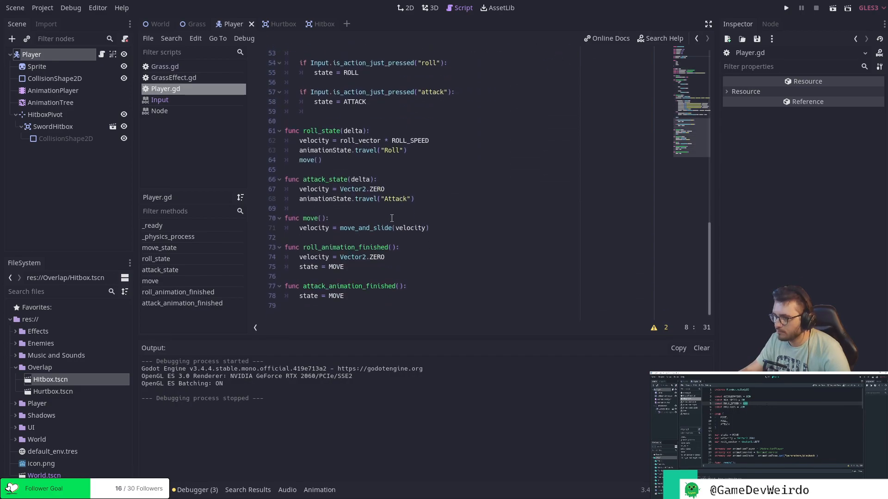
pyautogui.click(654, 328)
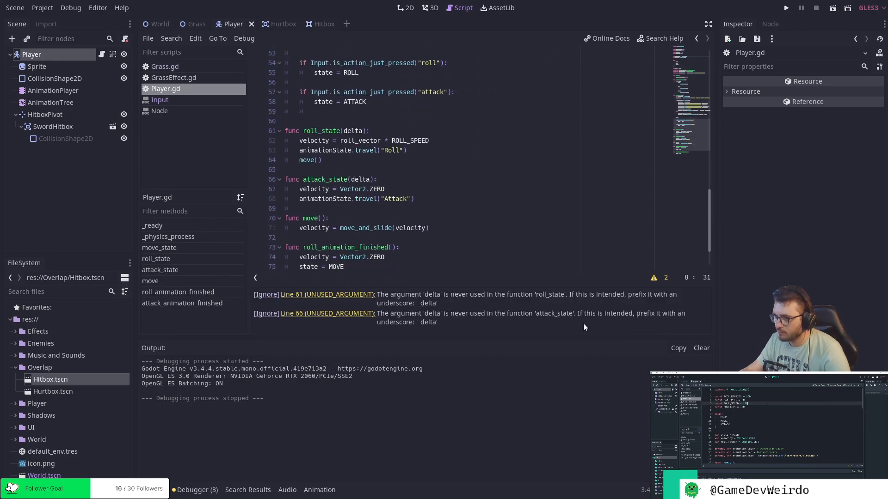
pyautogui.click(354, 297)
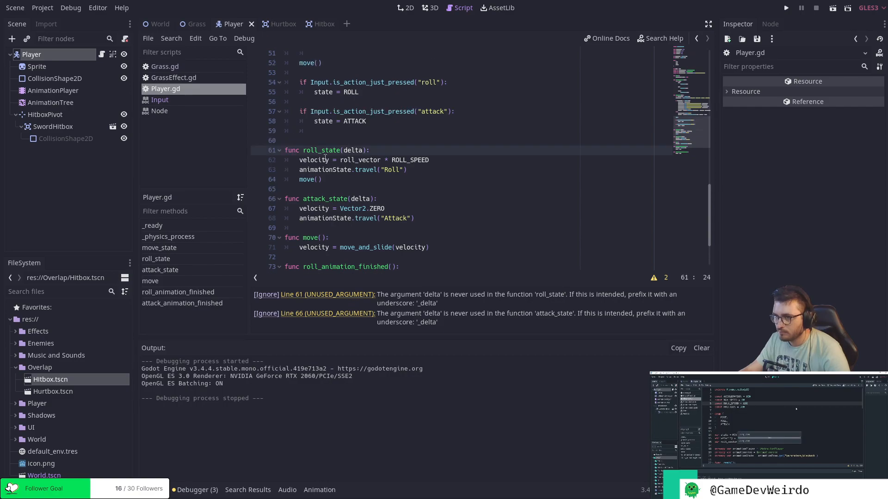
pyautogui.doubleClick(354, 150)
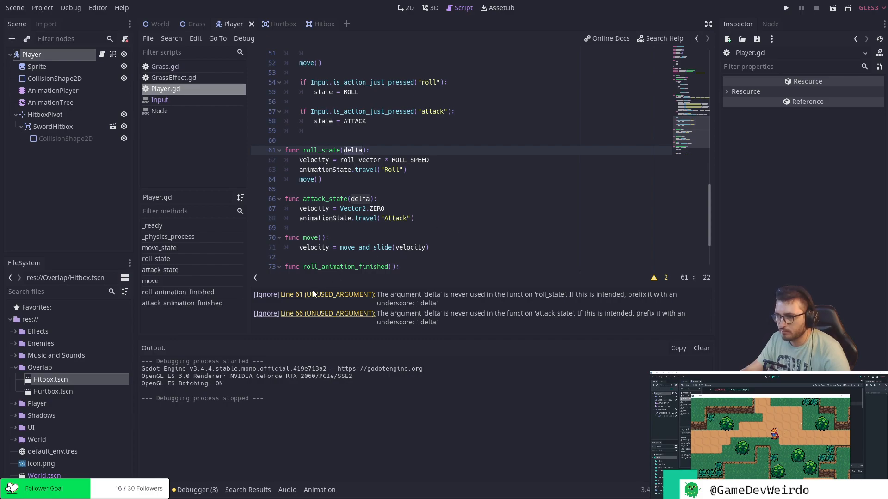
pyautogui.click(315, 313)
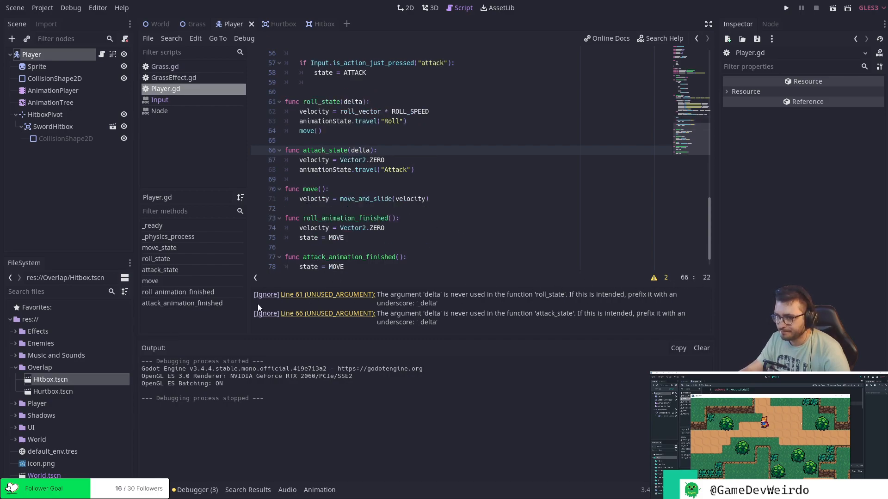
# Collapse the output and debugger area and hide the warnings to enlarge the code view.
pyautogui.click(207, 492)
pyautogui.click(192, 492)
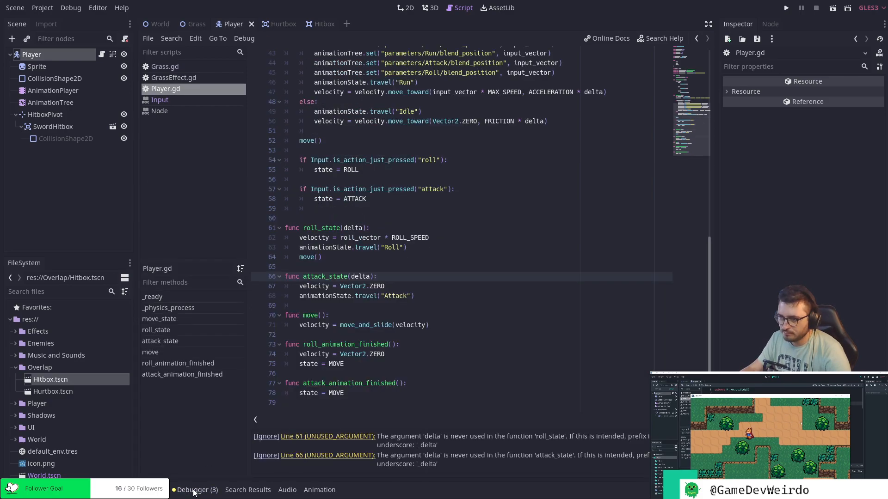
pyautogui.click(255, 420)
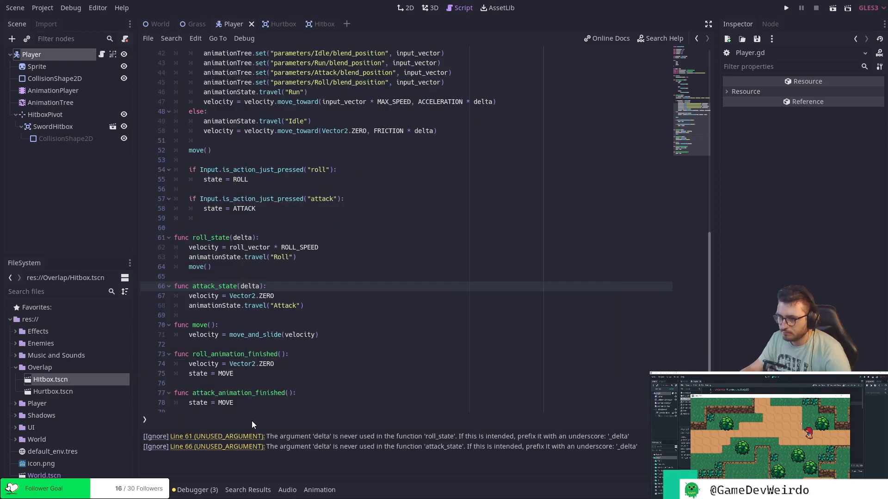
pyautogui.click(144, 420)
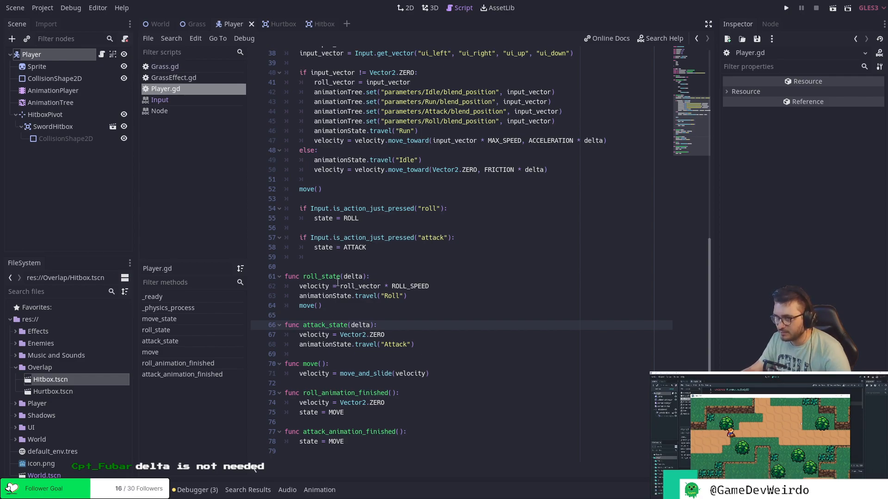
# Search Player.gd for attack_state to examine where the function is called and how its delta argument is passed.
pyautogui.doubleClick(327, 326)
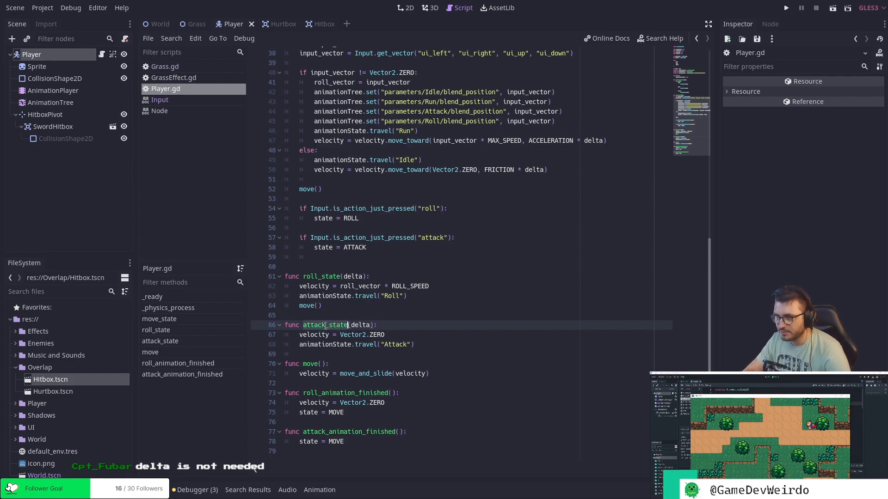
pyautogui.hotkey('ctrl', 'f')
pyautogui.press('Return')
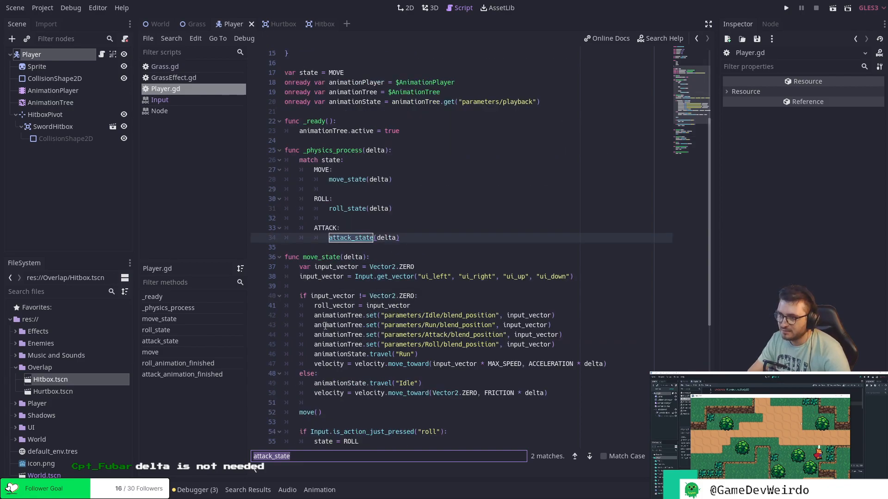
pyautogui.press('Right')
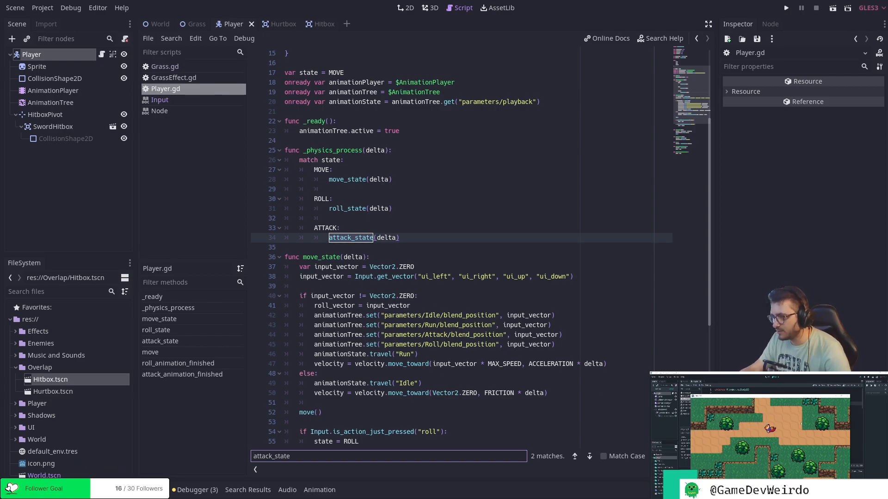
pyautogui.press('Escape')
pyautogui.scroll(-8, 504, 325)
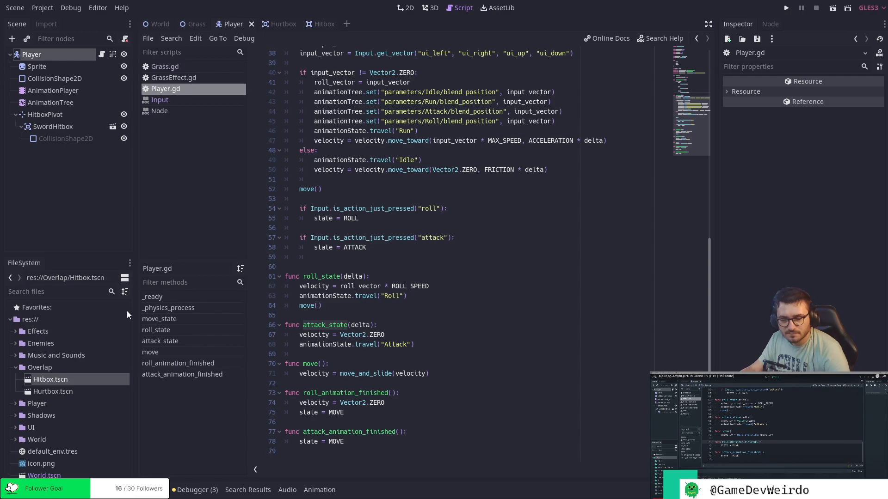
pyautogui.scroll(1, 342, 332)
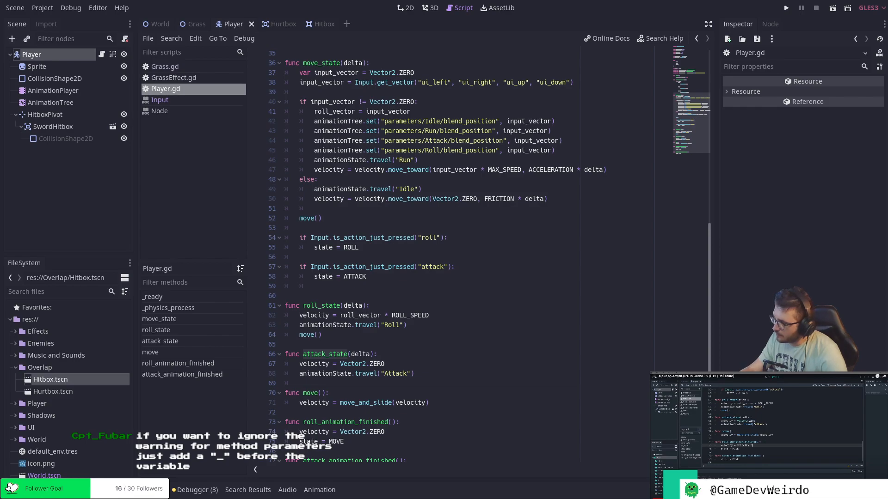
# Rename the unused delta parameter to _delta in both attack_state and roll_state, and save Player.gd.
pyautogui.click(350, 354)
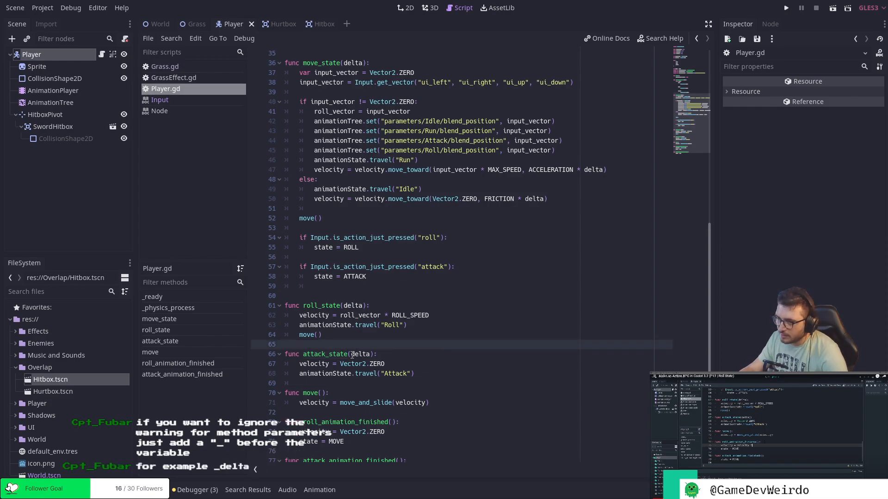
pyautogui.write('_')
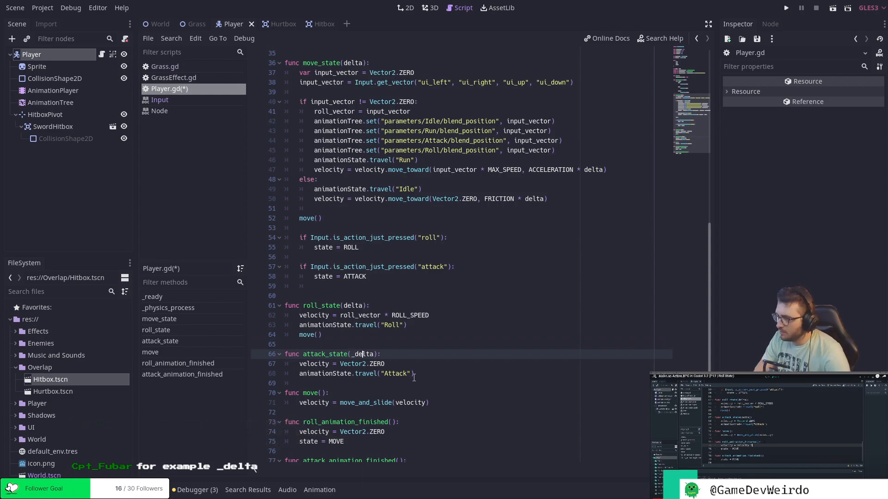
pyautogui.click(344, 306)
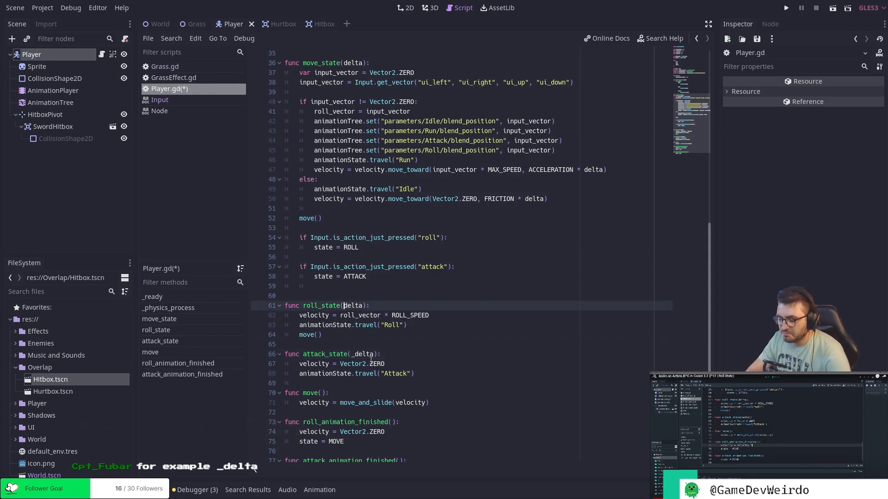
pyautogui.write('_')
pyautogui.press('Down')
pyautogui.press('Down')
pyautogui.press('Down')
pyautogui.press('Down')
pyautogui.press('Down')
pyautogui.press('Down')
pyautogui.press('Down')
pyautogui.press('Down')
pyautogui.press('Down')
pyautogui.press('Up')
pyautogui.press('Up')
pyautogui.press('Up')
pyautogui.press('Up')
pyautogui.press('Up')
pyautogui.press('Up')
pyautogui.press('Up')
pyautogui.press('Up')
pyautogui.press('Up')
pyautogui.press('Up')
pyautogui.press('Up')
pyautogui.press('Up')
pyautogui.press('Up')
pyautogui.press('Up')
pyautogui.press('Up')
pyautogui.press('Up')
pyautogui.press('Up')
pyautogui.press('Up')
pyautogui.press('Up')
pyautogui.press('Up')
pyautogui.press('Up')
pyautogui.press('Up')
pyautogui.press('Up')
pyautogui.press('Up')
pyautogui.press('Up')
pyautogui.press('Up')
pyautogui.press('Up')
pyautogui.press('Up')
pyautogui.press('Up')
pyautogui.press('Up')
pyautogui.press('Up')
pyautogui.press('Up')
pyautogui.press('Up')
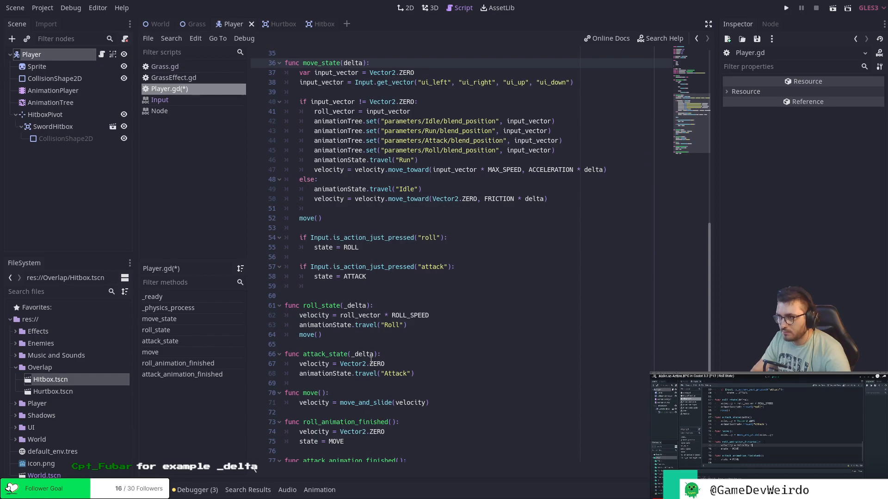
pyautogui.press('Down')
pyautogui.press('Down')
pyautogui.press('Down')
pyautogui.press('Down')
pyautogui.press('Down')
pyautogui.press('Down')
pyautogui.press('Down')
pyautogui.press('Down')
pyautogui.press('Down')
pyautogui.press('Down')
pyautogui.press('Down')
pyautogui.press('Down')
pyautogui.press('Down')
pyautogui.press('Down')
pyautogui.press('Down')
pyautogui.press('Down')
pyautogui.press('Down')
pyautogui.press('Down')
pyautogui.press('Down')
pyautogui.press('Down')
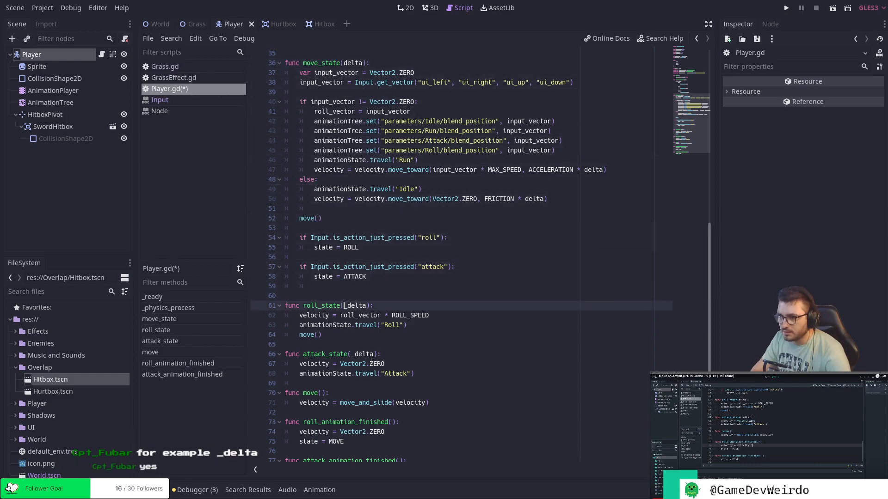
pyautogui.press('Down')
pyautogui.press('Down')
pyautogui.hotkey('ctrl', 's')
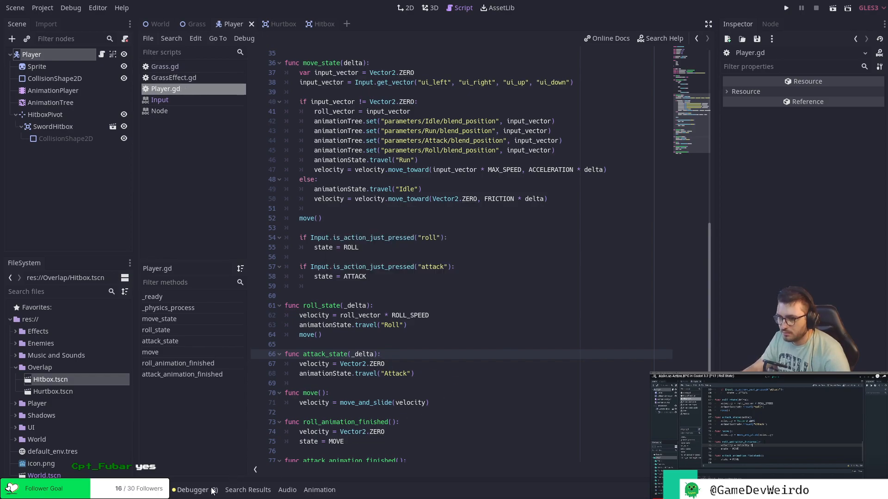
# Clear the debugger's error list, run the game to regenerate the warnings, and close the game window.
pyautogui.click(194, 490)
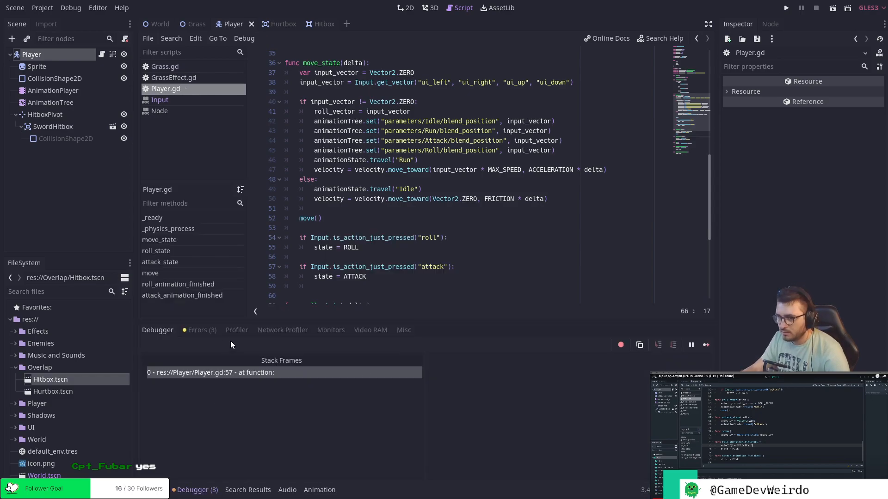
pyautogui.click(208, 332)
pyautogui.click(701, 345)
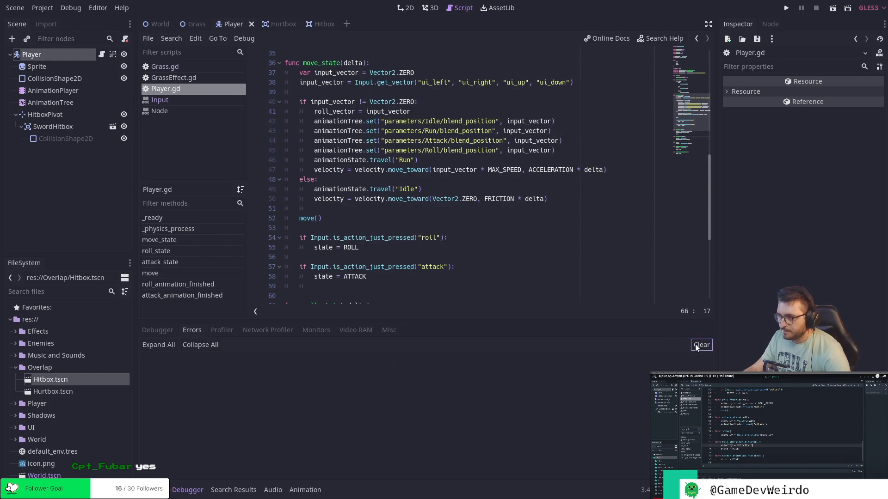
pyautogui.click(787, 9)
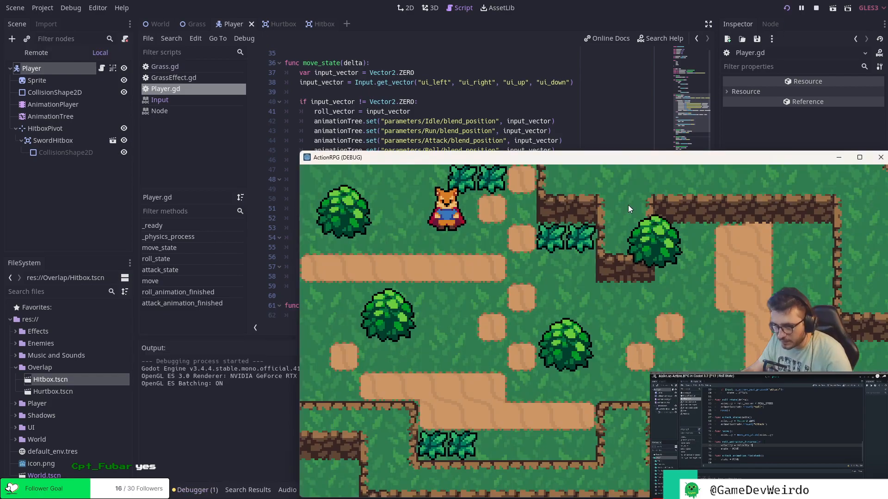
pyautogui.click(880, 157)
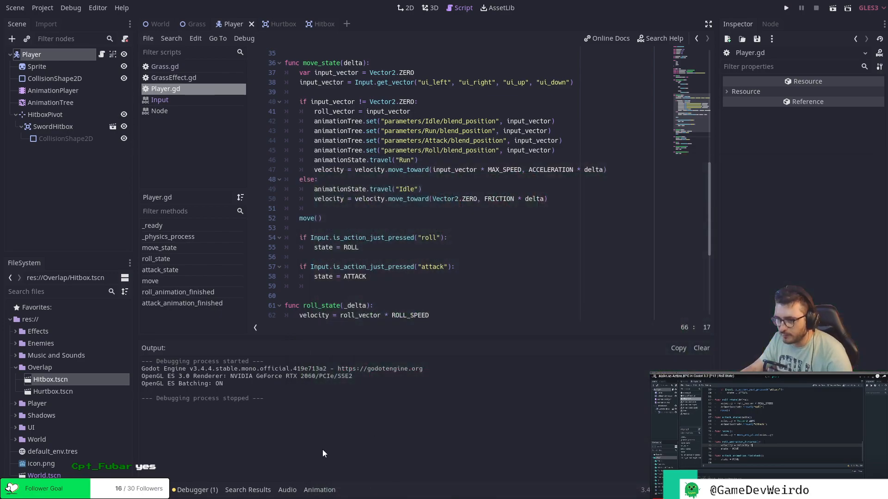
# Follow the remaining unused-argument warning to Grass.gd and rename the _on_Hurtbox_area_entered parameter to _area.
pyautogui.click(205, 491)
pyautogui.click(257, 373)
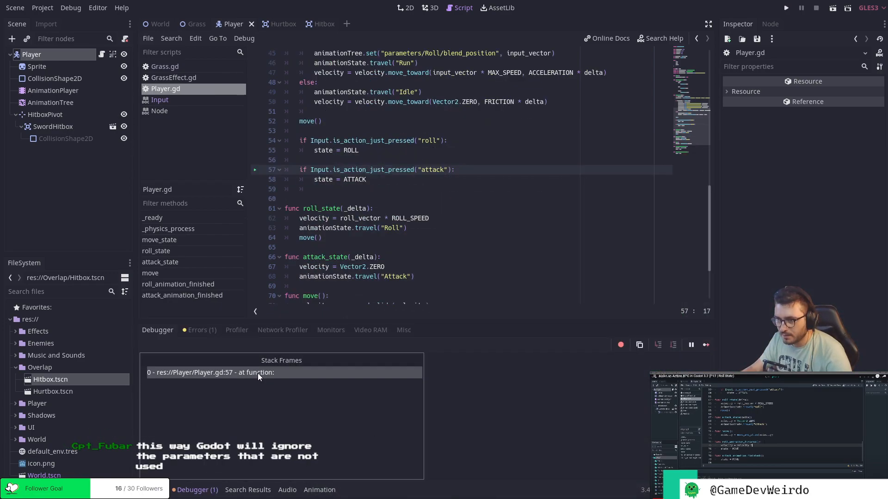
pyautogui.click(201, 330)
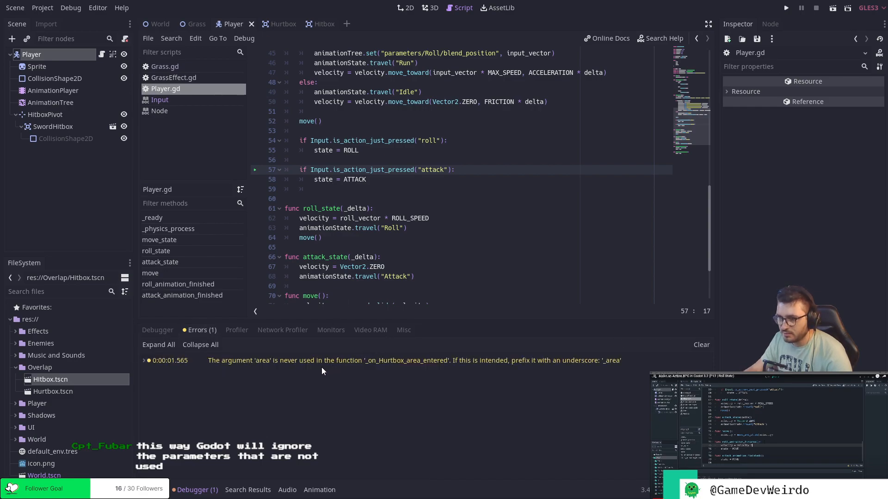
pyautogui.click(389, 361)
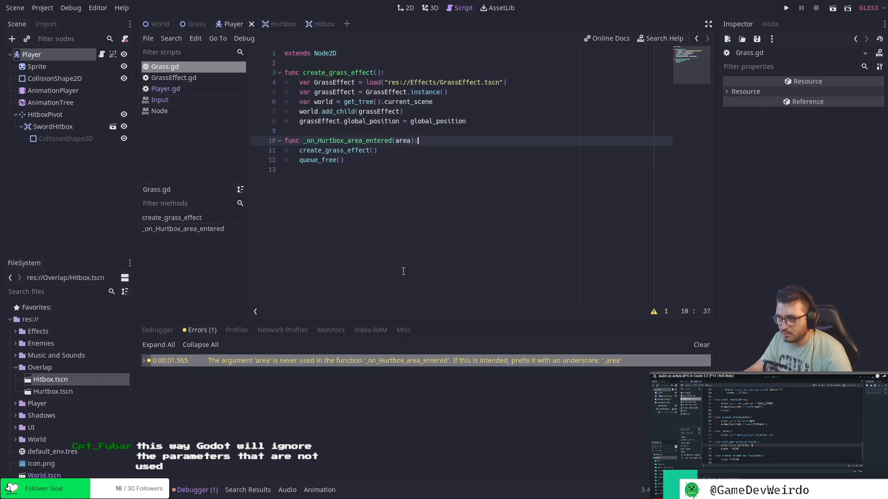
pyautogui.click(396, 141)
pyautogui.write('_')
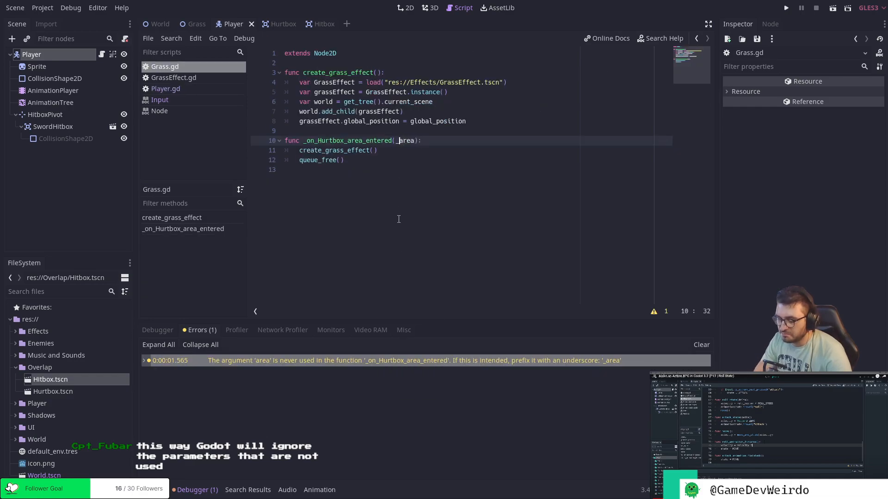
# Clear the error list and rerun the game to check for remaining warnings, and reopen Player.gd at attack_state.
pyautogui.click(701, 346)
pyautogui.click(785, 8)
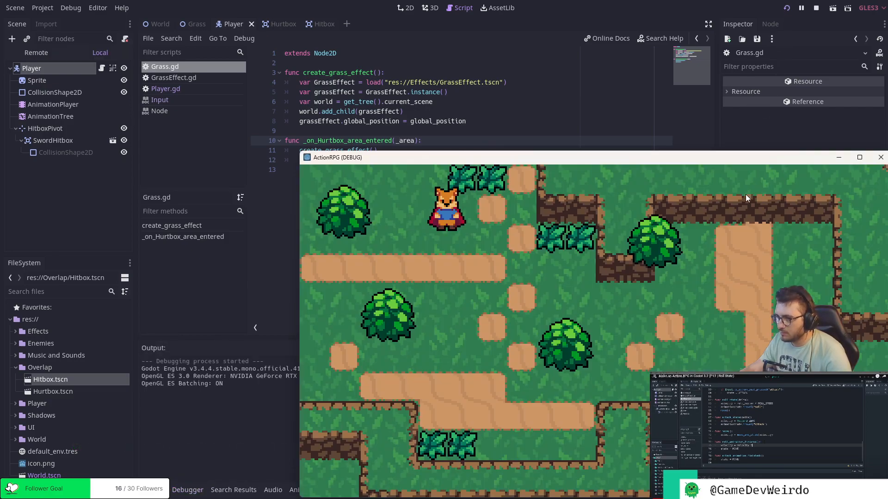
pyautogui.click(881, 157)
pyautogui.click(192, 491)
pyautogui.click(226, 491)
pyautogui.click(183, 494)
pyautogui.click(160, 493)
pyautogui.click(180, 492)
pyautogui.click(160, 493)
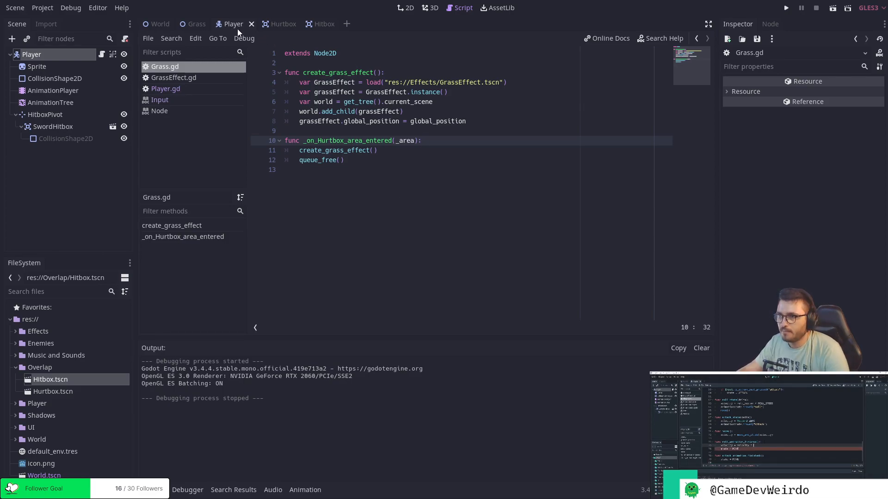
pyautogui.click(173, 88)
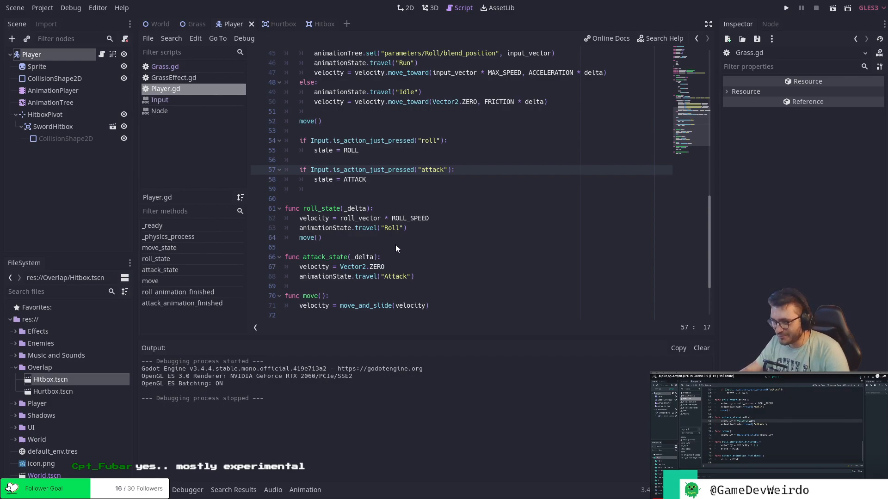
pyautogui.click(445, 257)
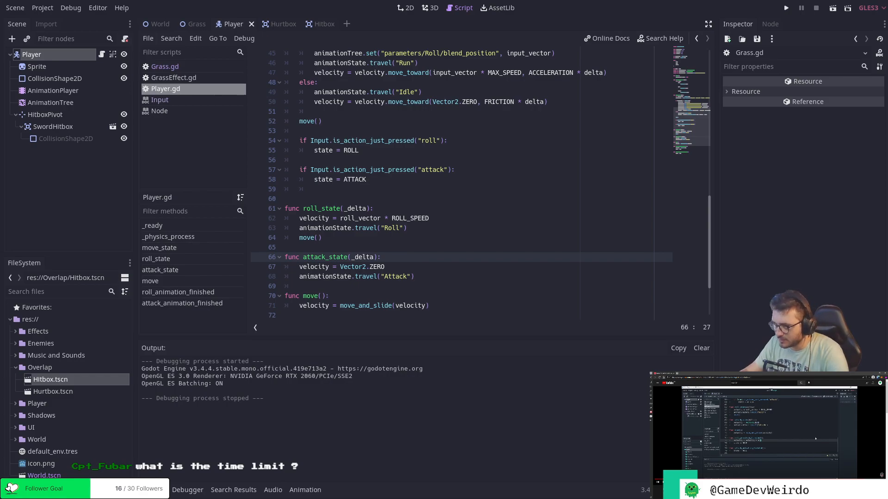
pyautogui.moveTo(0, 89); pyautogui.dragTo(352, 47)
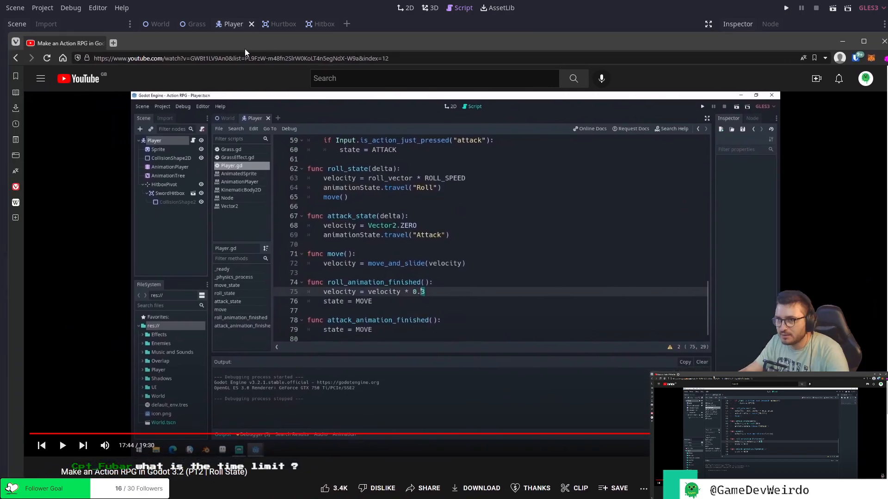
pyautogui.click(113, 43)
pyautogui.write('dev')
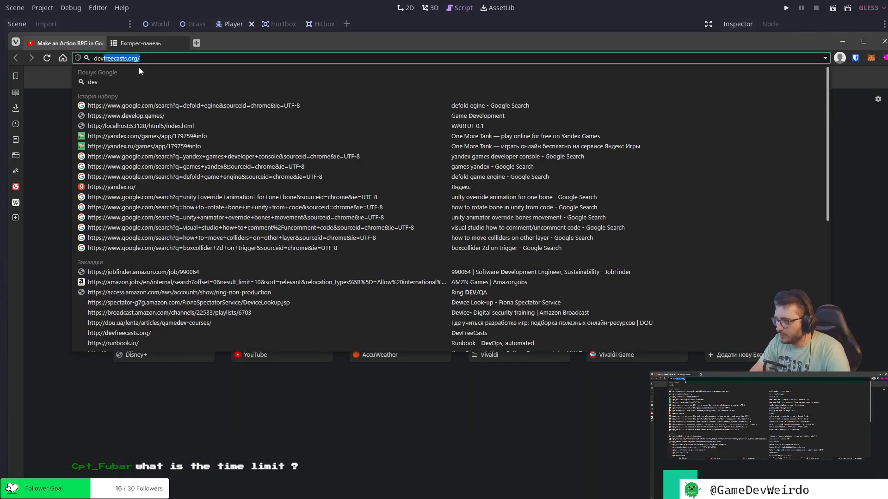
pyautogui.write('elop')
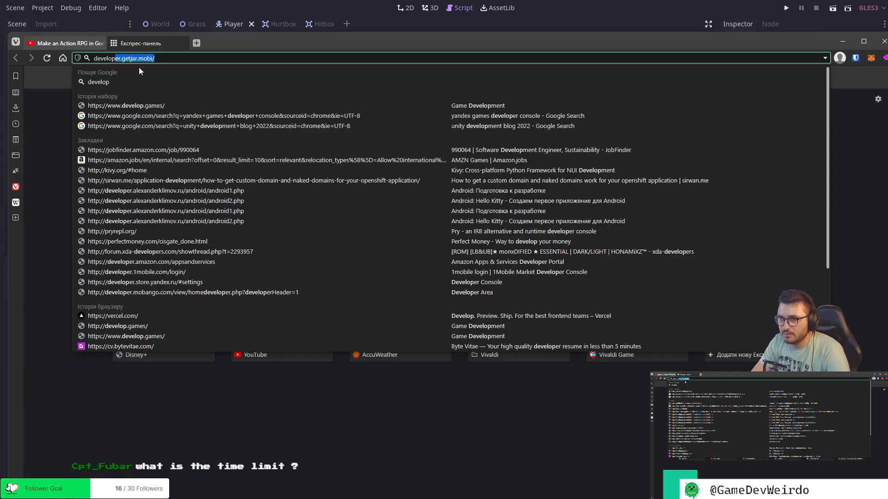
pyautogui.press('Down')
pyautogui.press('Return')
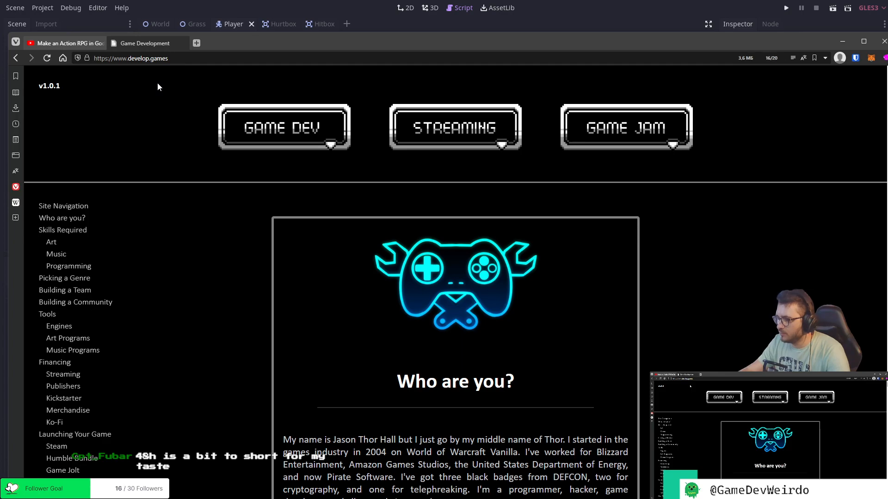
# Open the site's Game Jam page and read the start and end dates in the current jam's Duration section.
pyautogui.scroll(-1, 282, 165)
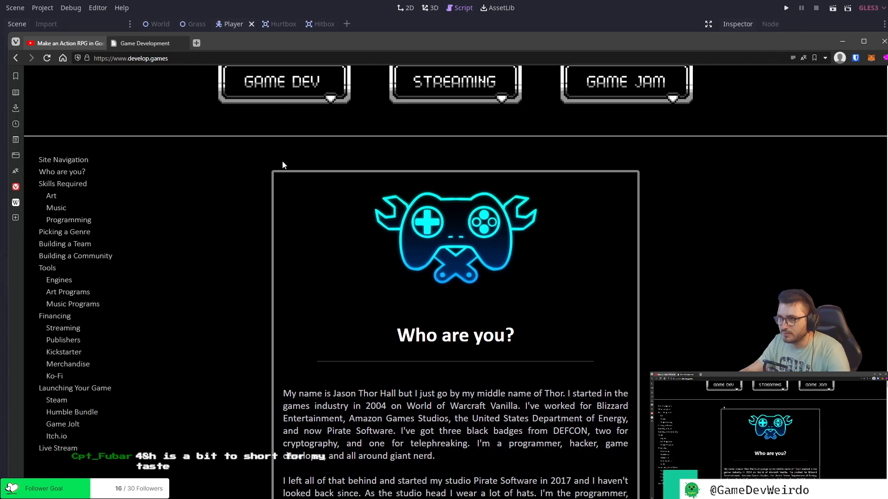
pyautogui.click(619, 88)
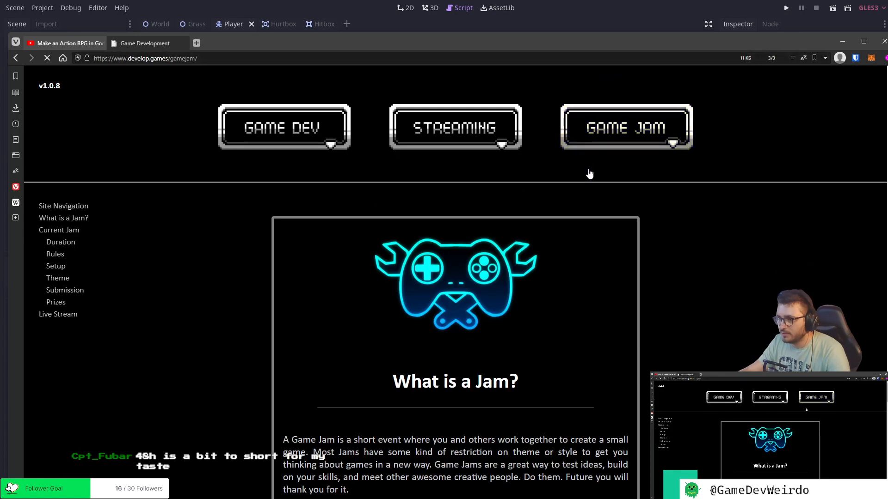
pyautogui.scroll(-4, 579, 177)
pyautogui.scroll(-6, 578, 176)
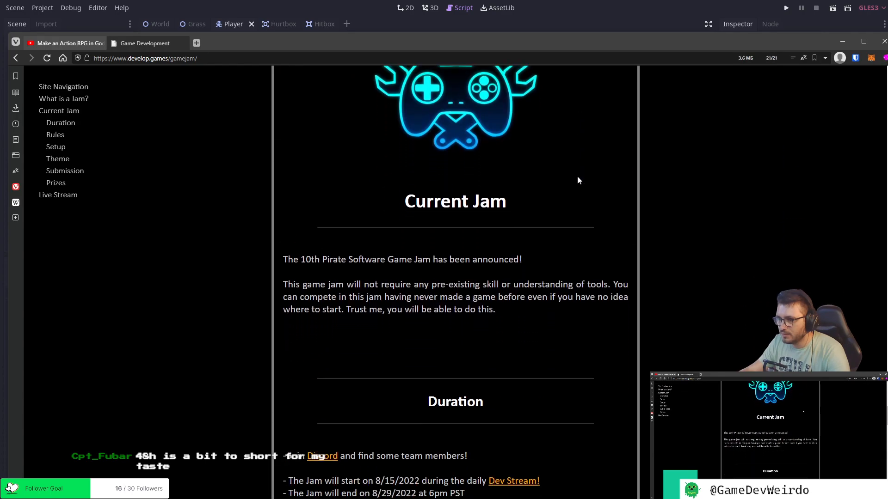
pyautogui.scroll(-2, 577, 176)
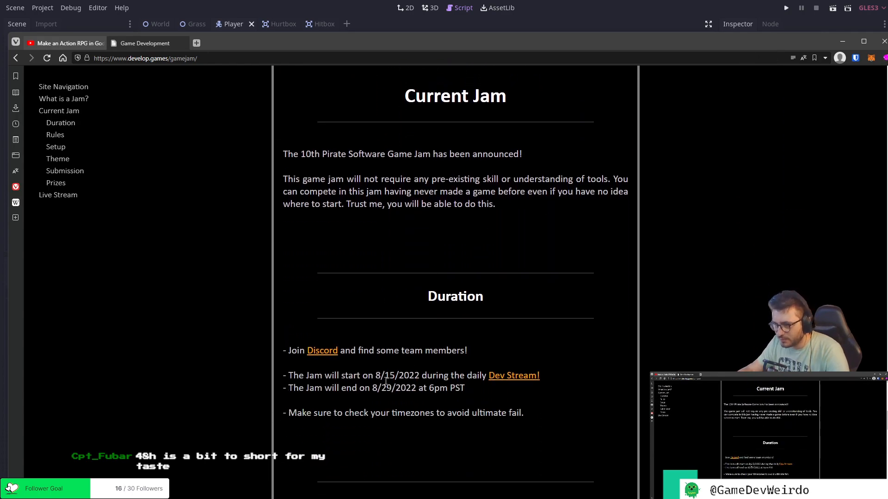
pyautogui.moveTo(385, 377); pyautogui.dragTo(398, 378)
pyautogui.doubleClick(385, 388)
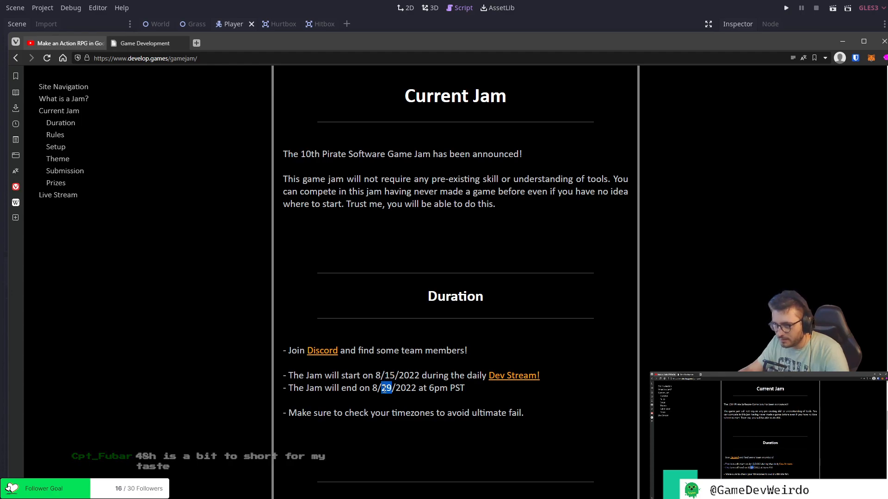
pyautogui.click(428, 393)
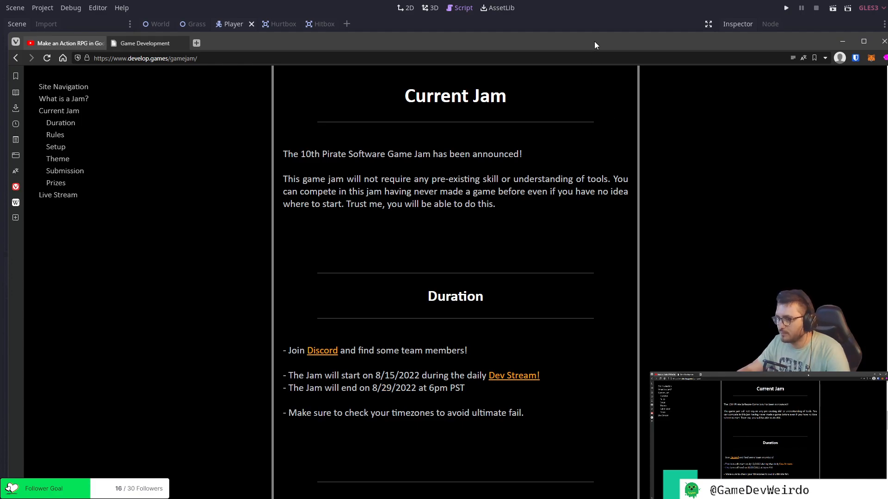
# Move the browser off the Godot editor and review the roll and attack functions at the end of Player.gd.
pyautogui.moveTo(598, 40); pyautogui.dragTo(0, 53)
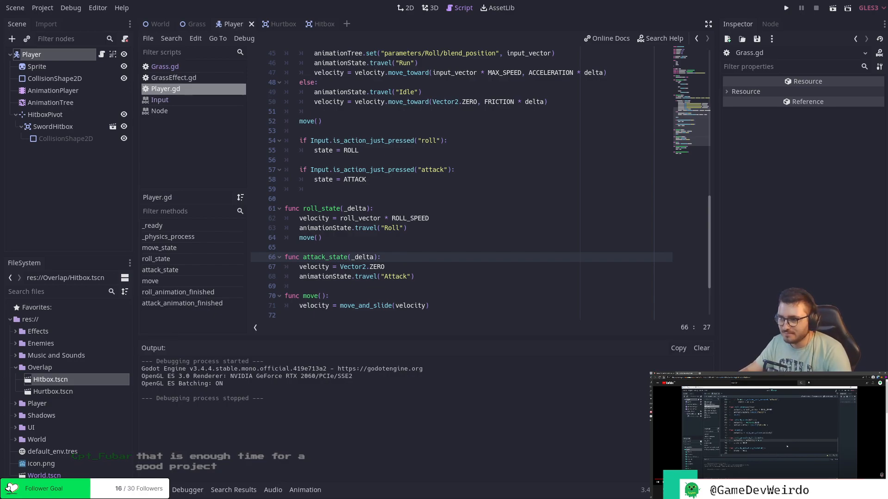
pyautogui.scroll(5, 442, 257)
pyautogui.scroll(-8, 442, 257)
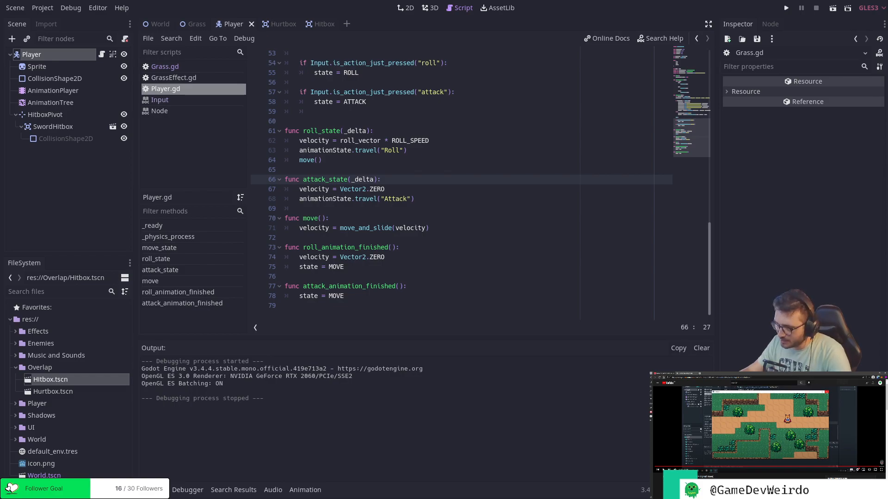
# Run the game and test the player's movement, rolling and attacking in different directions across the map.
pyautogui.click(786, 8)
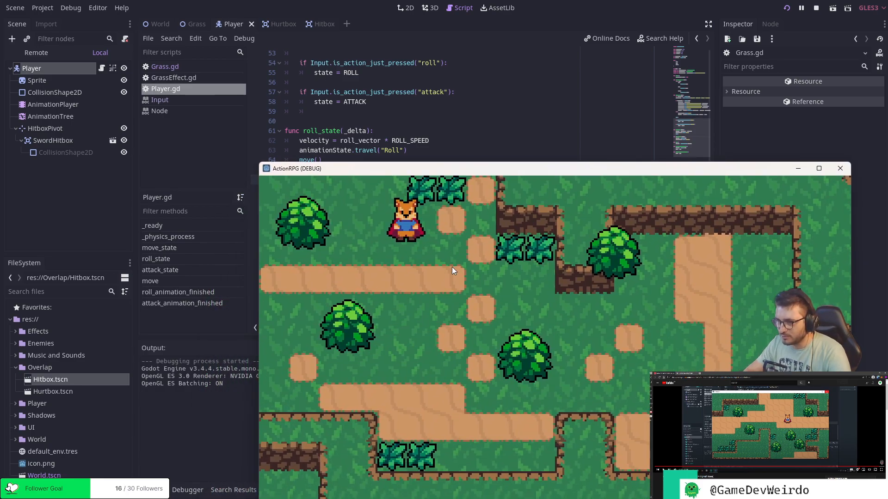
pyautogui.press('Down')
pyautogui.press('j')
pyautogui.press('Right')
pyautogui.press('k')
pyautogui.press('k')
pyautogui.press('Left')
pyautogui.press('k')
pyautogui.press('Left')
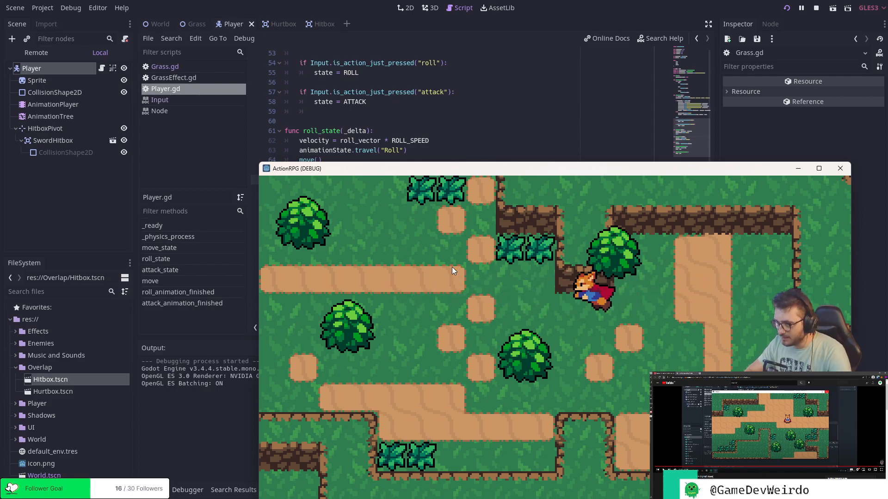
pyautogui.press('k')
pyautogui.press('Right')
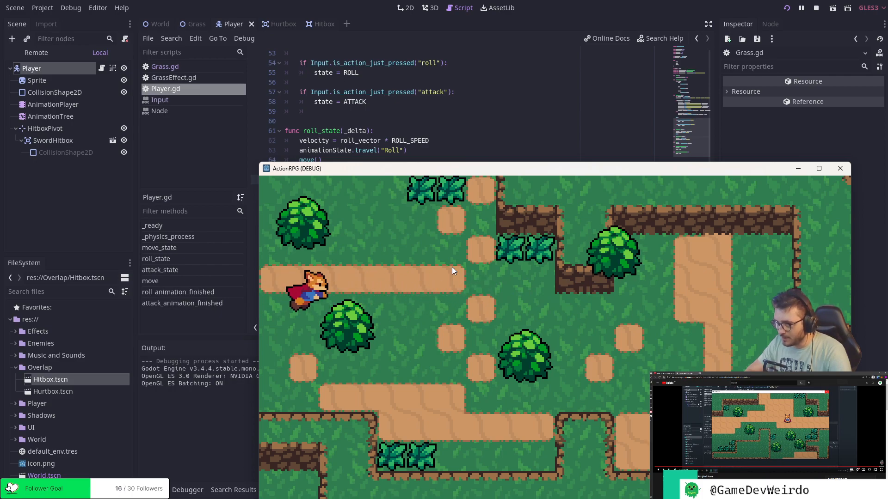
pyautogui.press('k')
pyautogui.press('k')
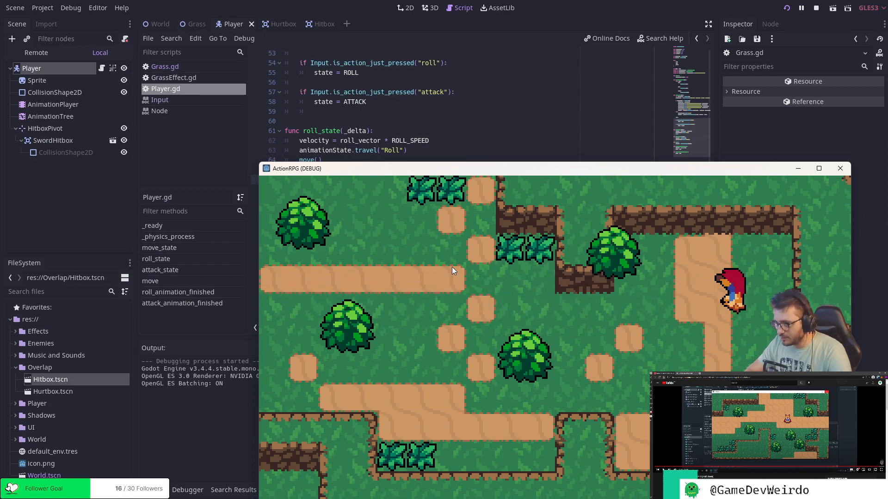
pyautogui.press('Up')
pyautogui.press('Left')
pyautogui.press('k')
pyautogui.press('Right')
pyautogui.press('k')
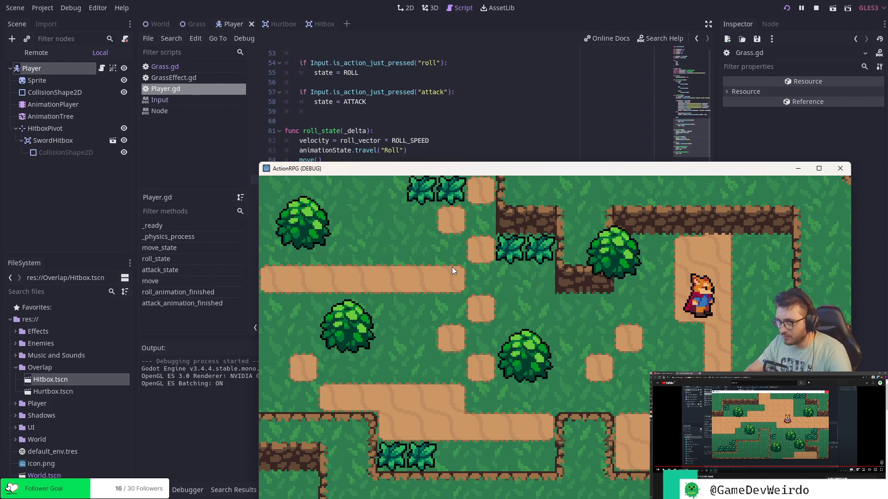
pyautogui.press('j')
pyautogui.press('Left')
pyautogui.press('k')
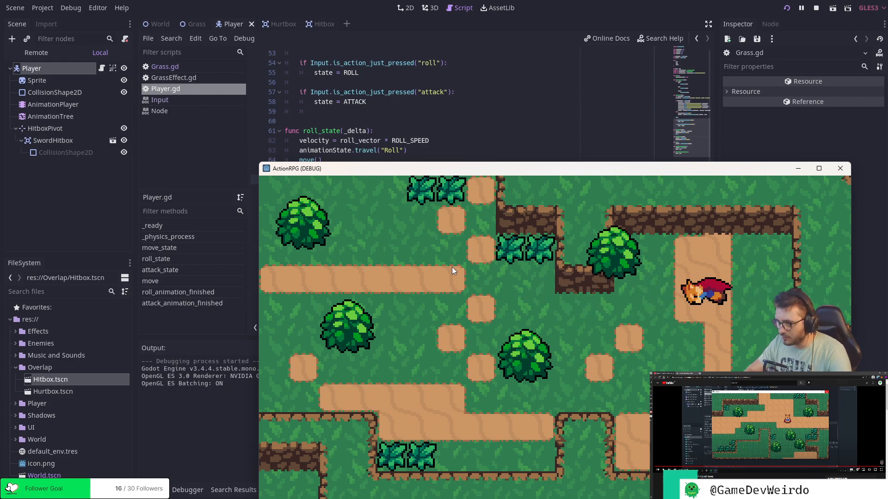
pyautogui.press('k')
pyautogui.press('k')
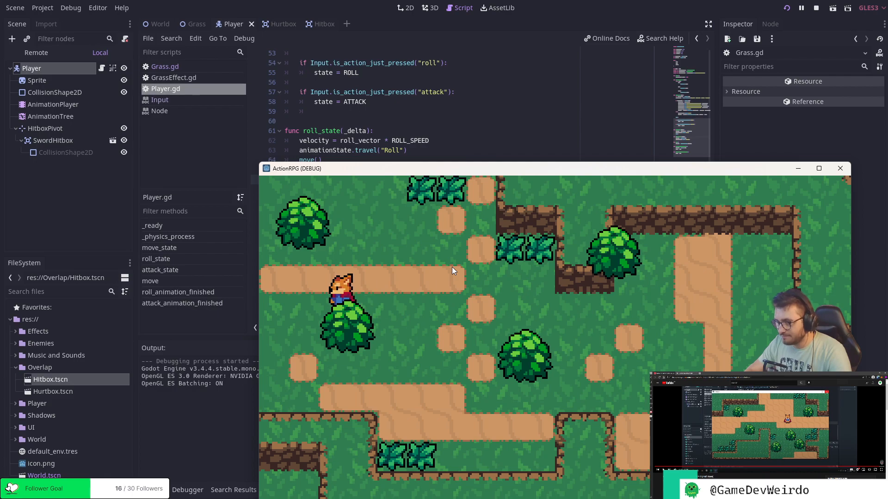
# Close the running game and return to the velocity line in roll_animation_finished in Player.gd.
pyautogui.moveTo(763, 170); pyautogui.dragTo(594, 43)
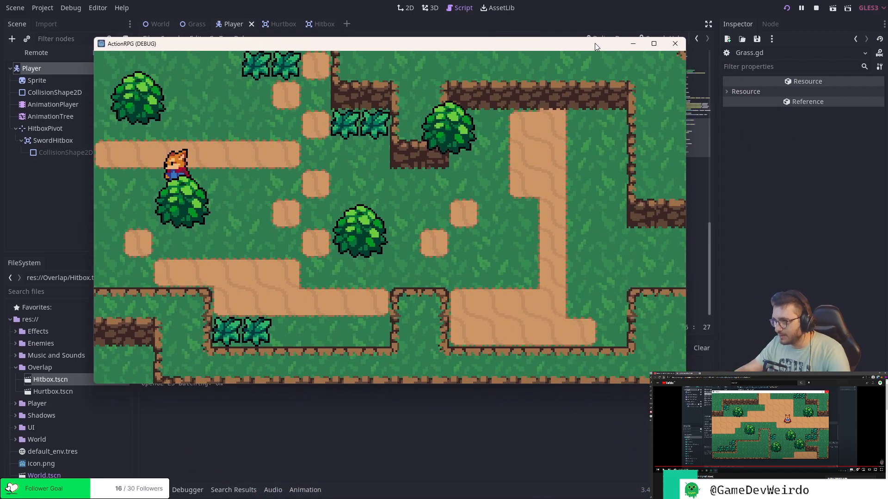
pyautogui.click(673, 43)
pyautogui.click(502, 207)
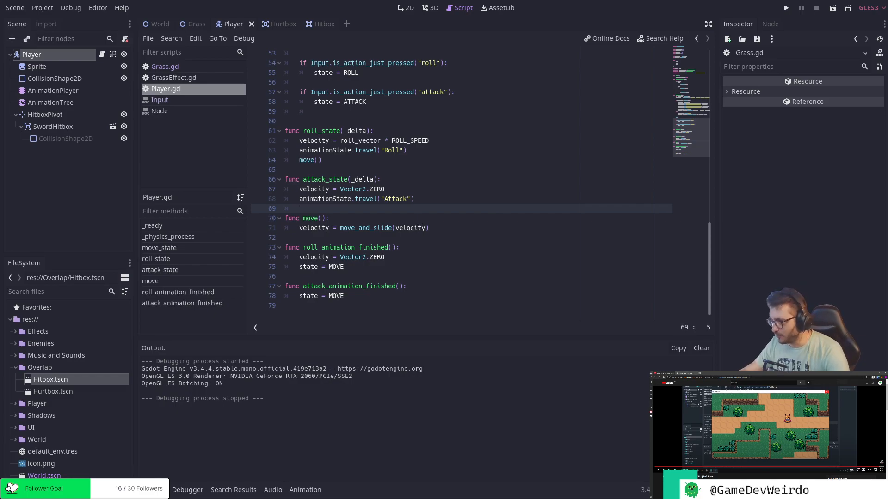
pyautogui.click(458, 258)
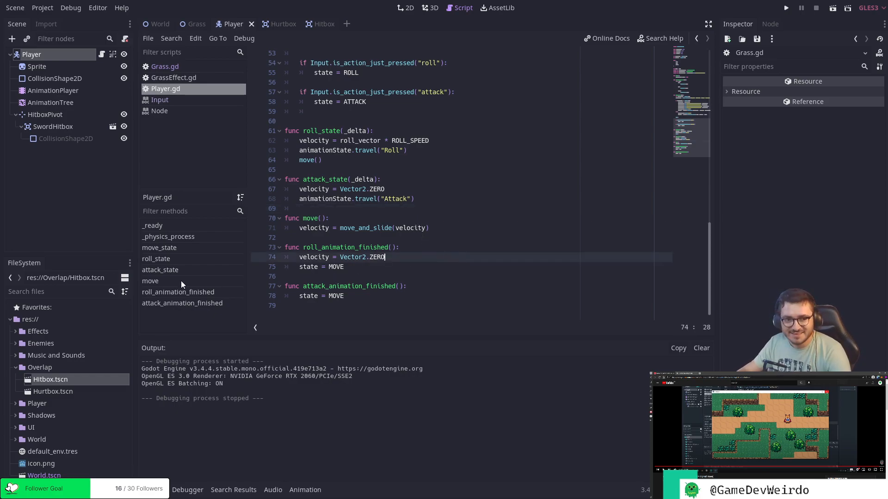